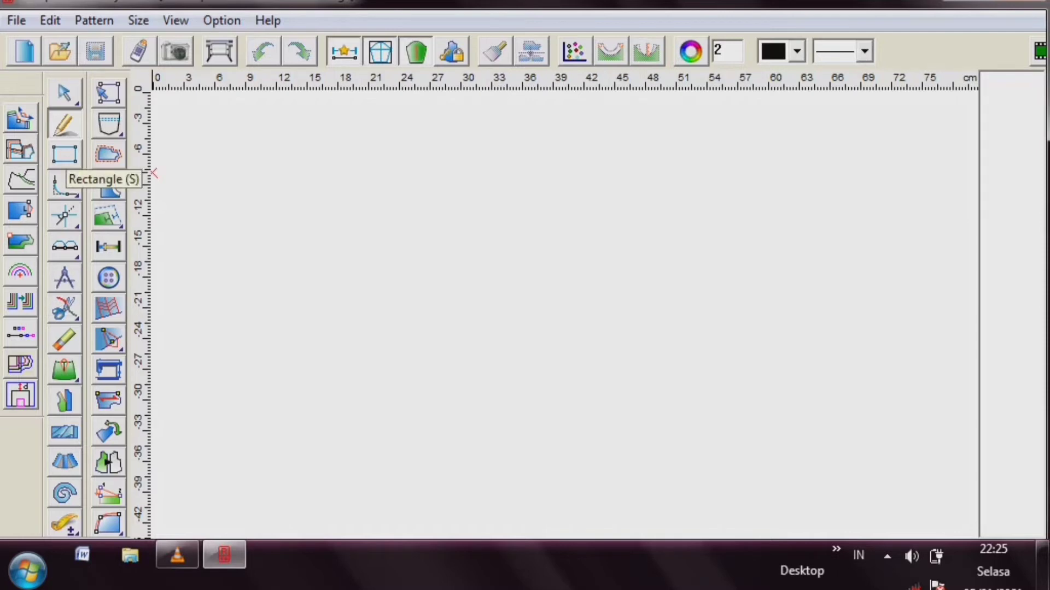
# - Draw a rectangle 25 cm wide and 66.5 cm high as the base of the pattern
pyautogui.click(64, 154)
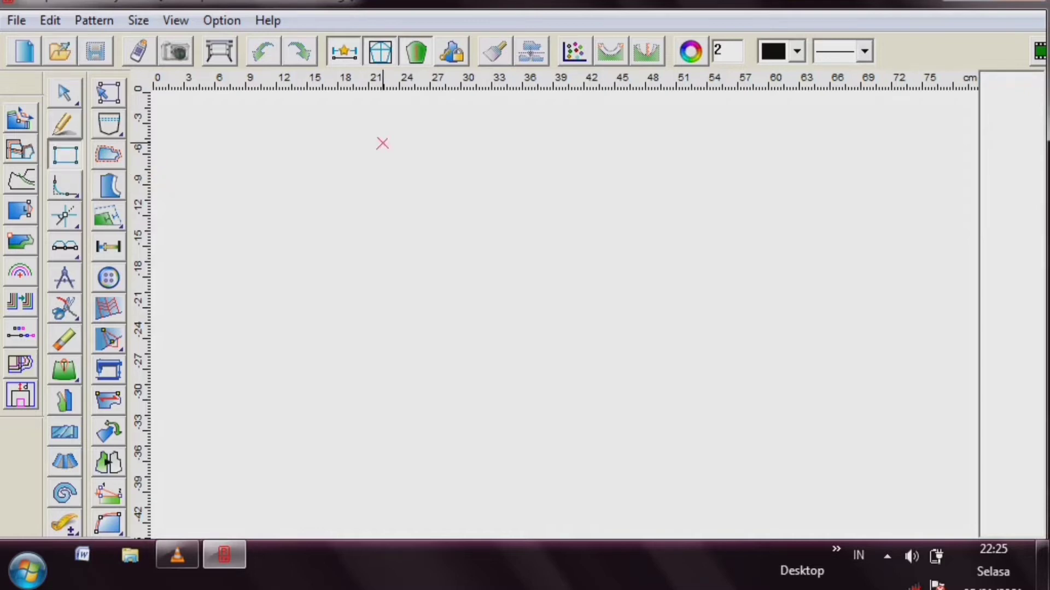
pyautogui.moveTo(336, 134); pyautogui.dragTo(495, 397)
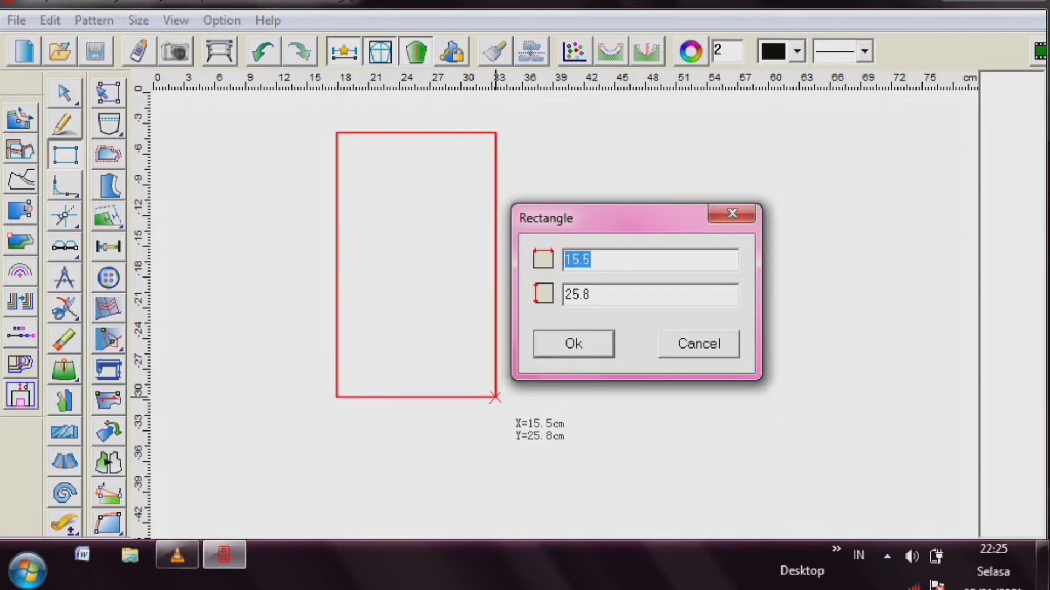
pyautogui.write('2')
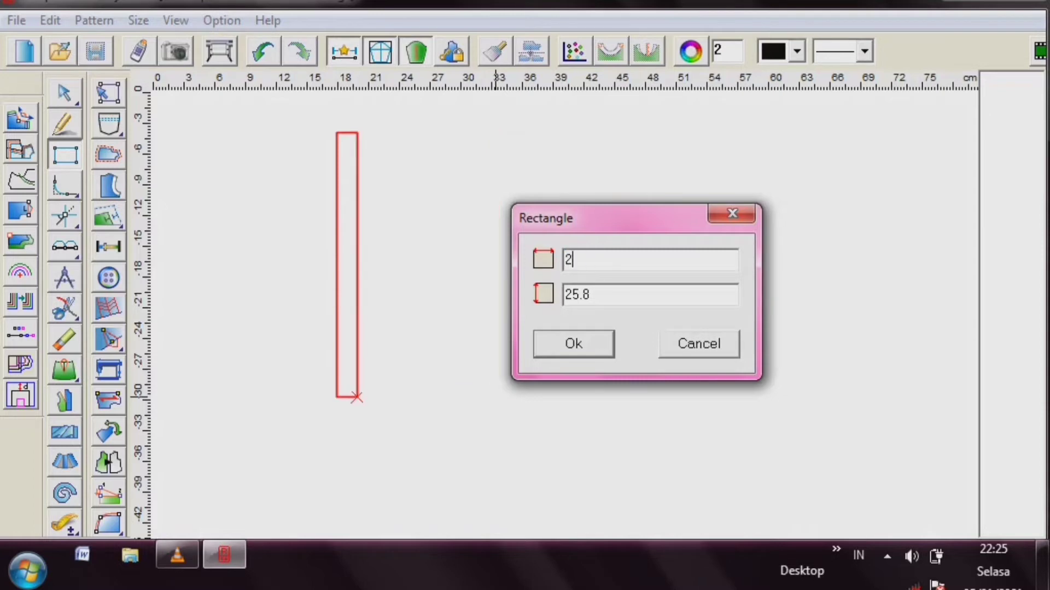
pyautogui.write('5')
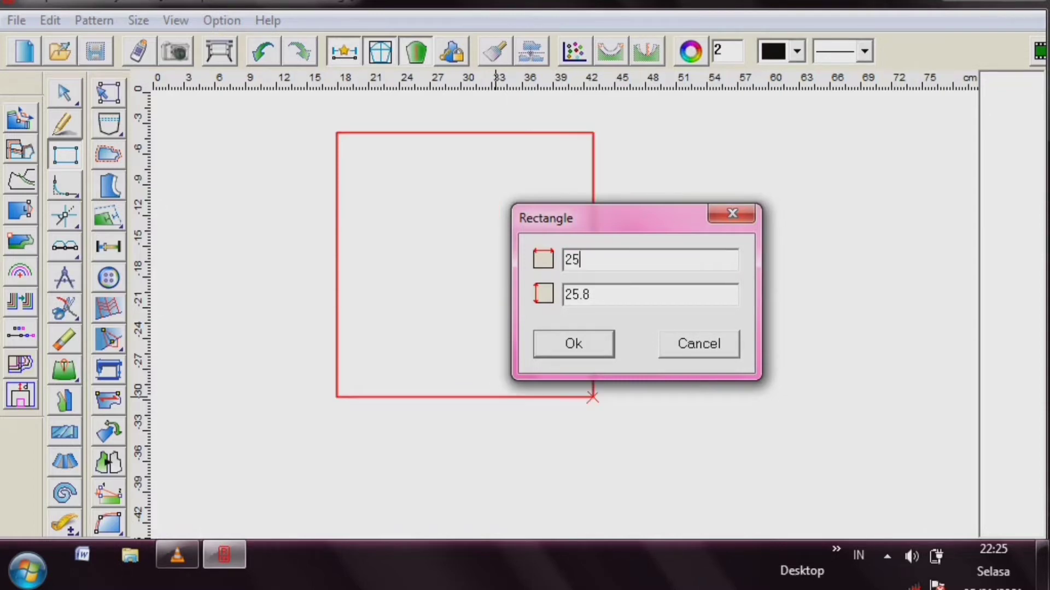
pyautogui.press('Tab')
pyautogui.press('BackSpace')
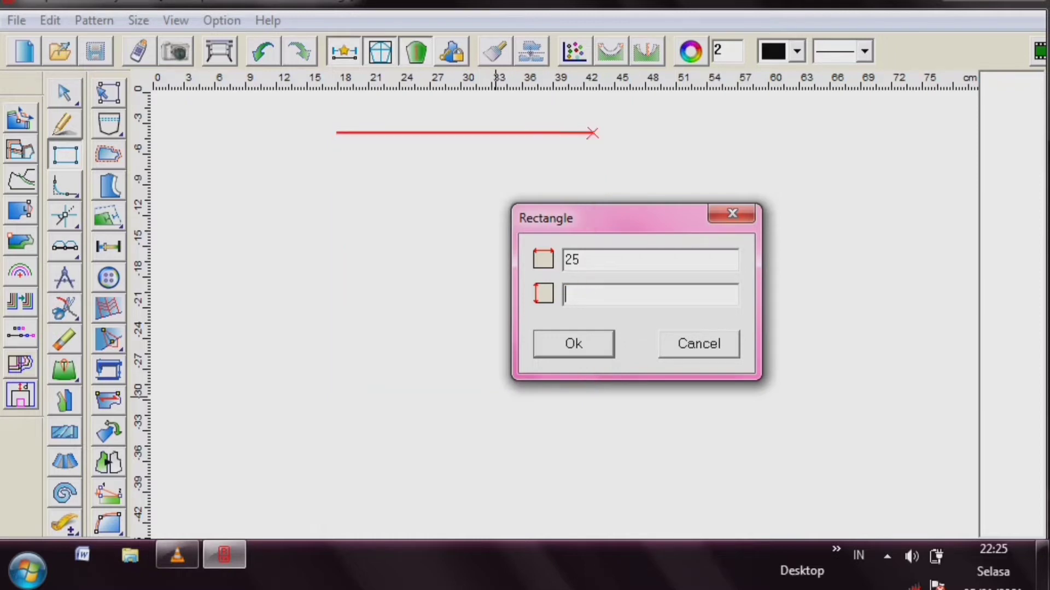
pyautogui.write('66.5')
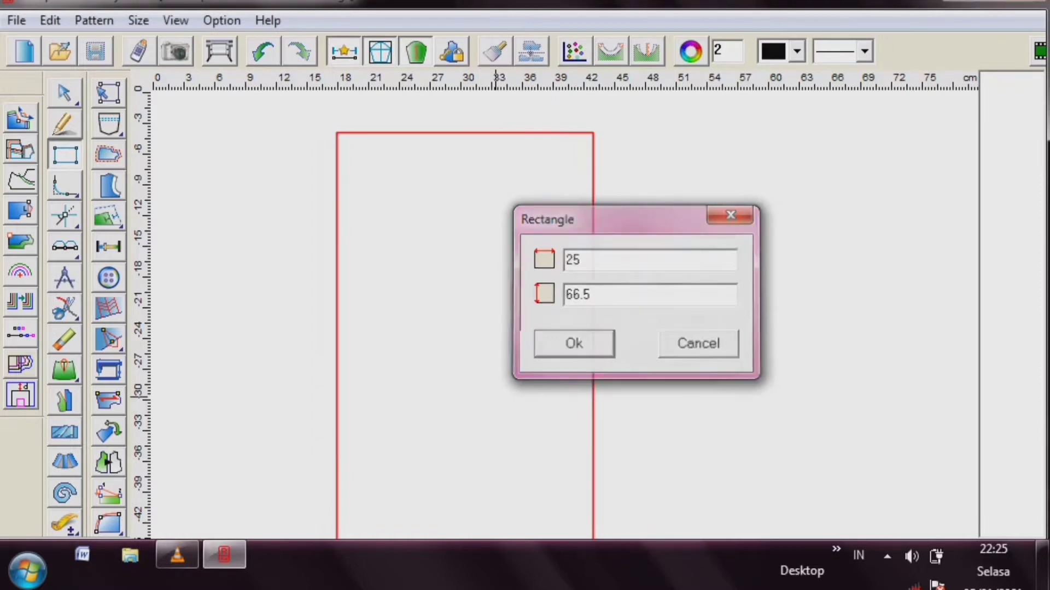
pyautogui.click(568, 348)
pyautogui.middleClick(569, 348)
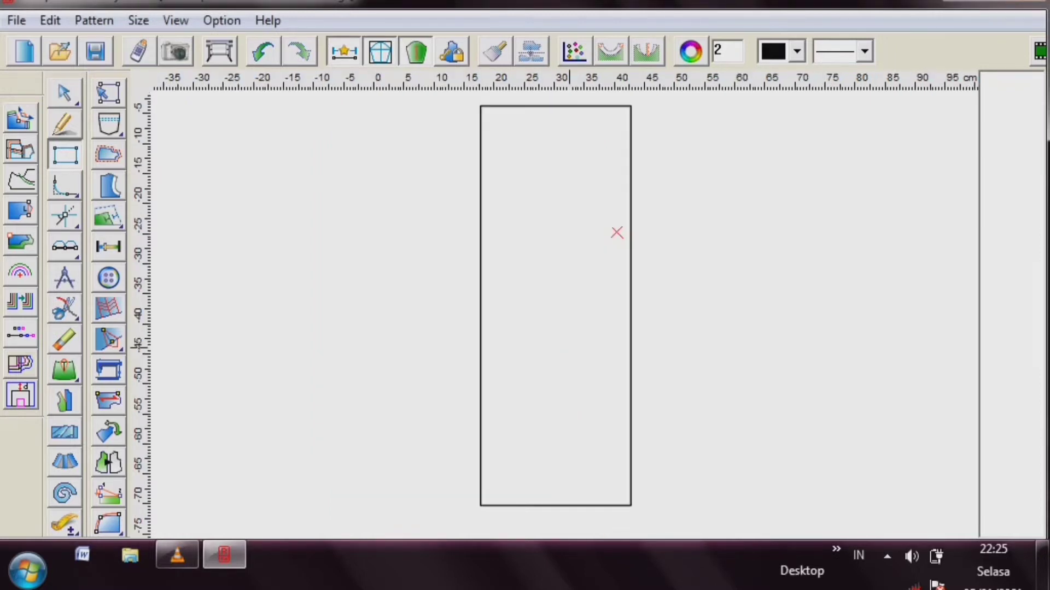
# - Draw an 18 cm horizontal line into the rectangle, starting on its left edge 39.5 cm below the upper-left corner
pyautogui.moveTo(65, 187)
pyautogui.press('f')
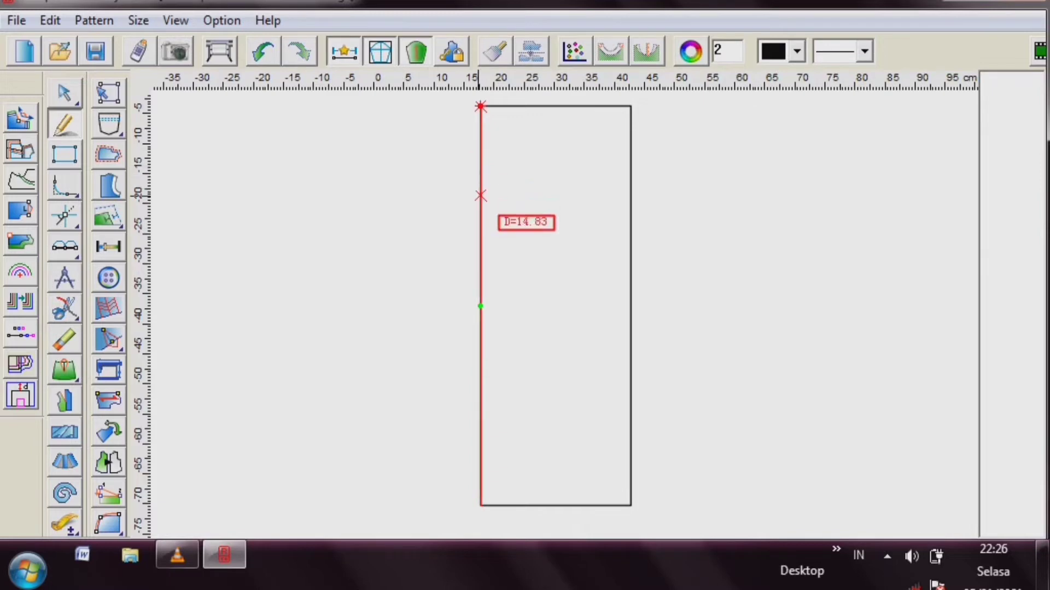
pyautogui.click(481, 218)
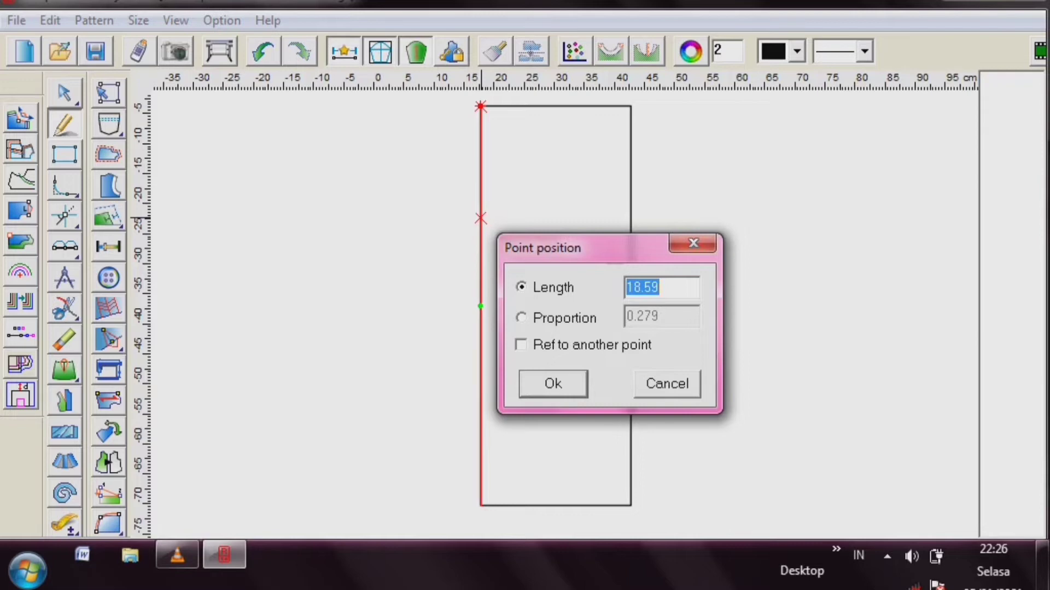
pyautogui.press('BackSpace')
pyautogui.write('3')
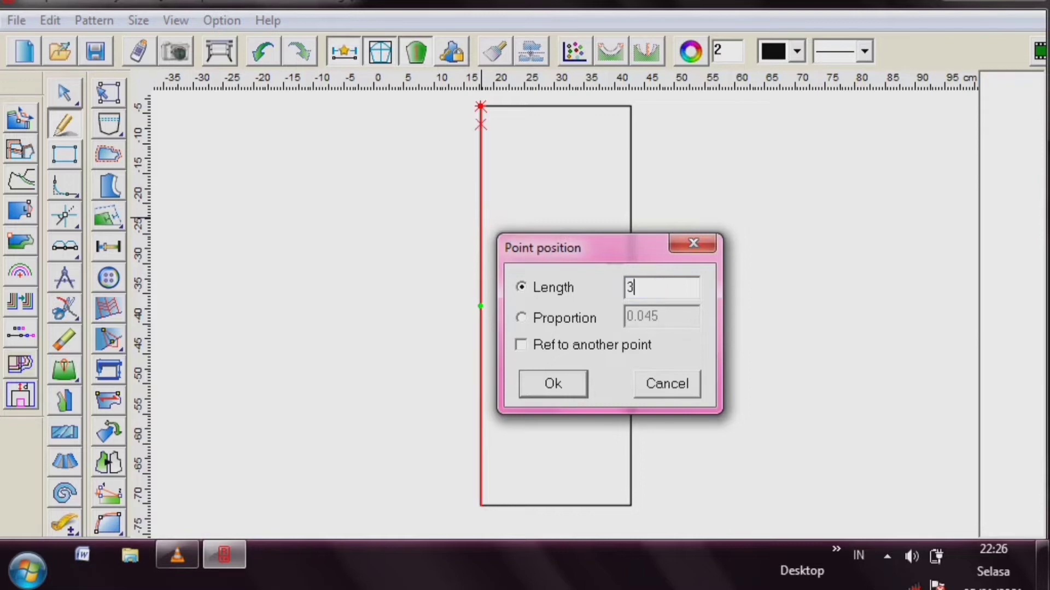
pyautogui.write('9.5')
pyautogui.click(553, 384)
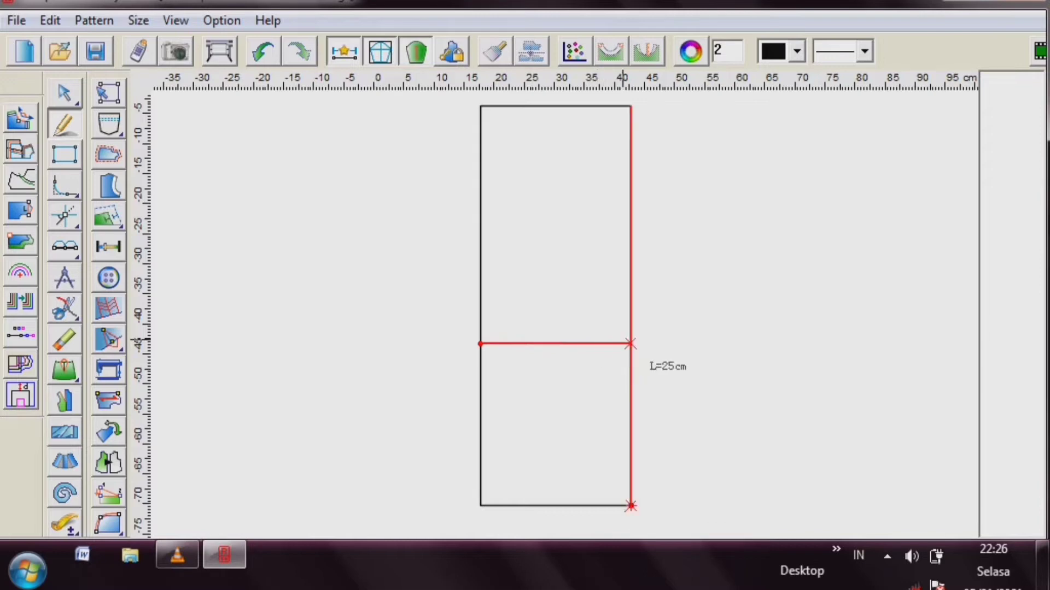
pyautogui.press('Return')
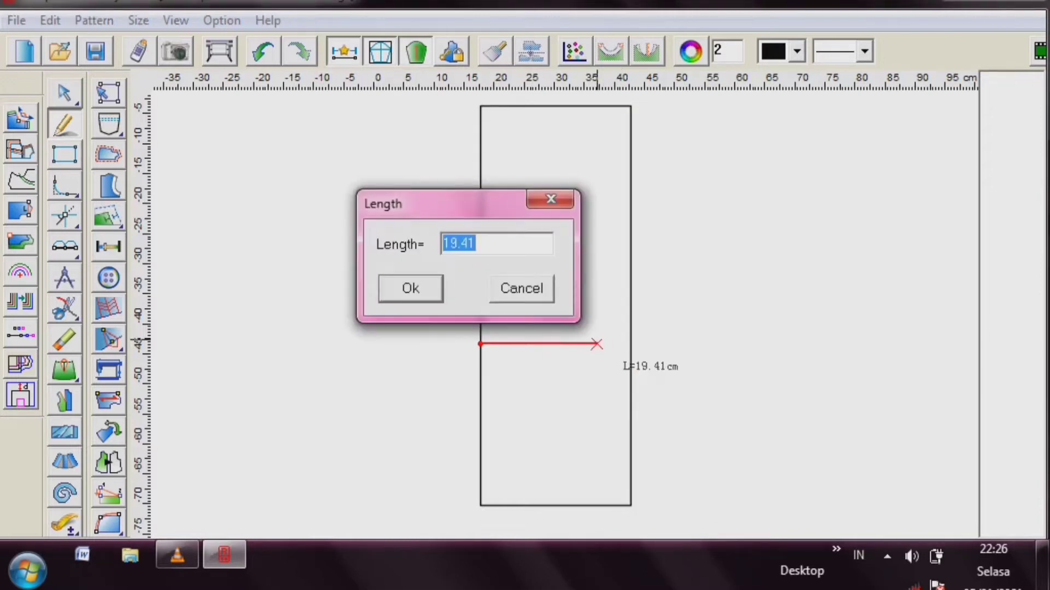
pyautogui.moveTo(459, 204); pyautogui.dragTo(341, 209)
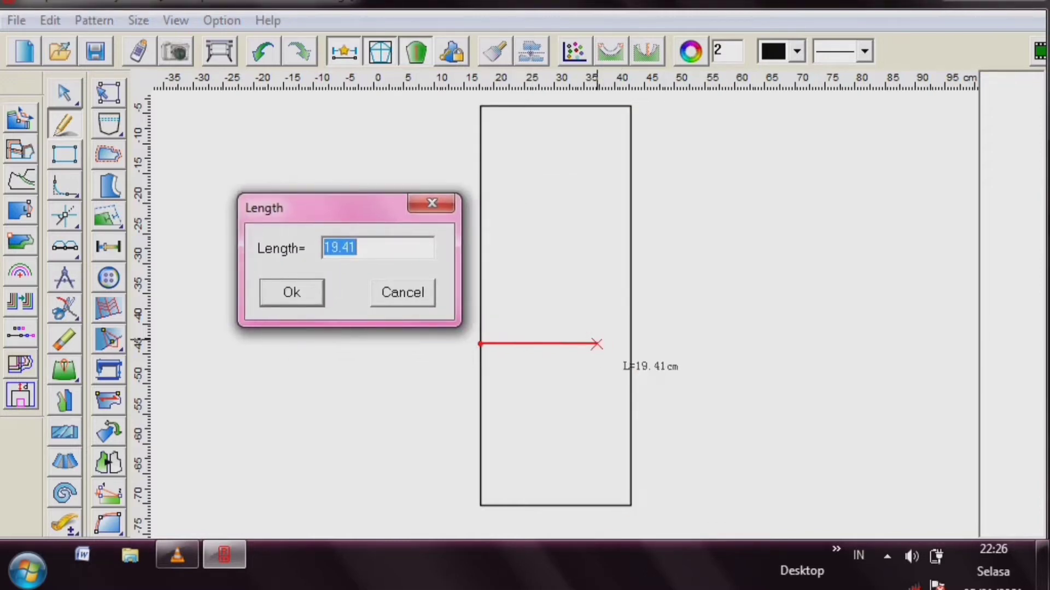
pyautogui.write('18')
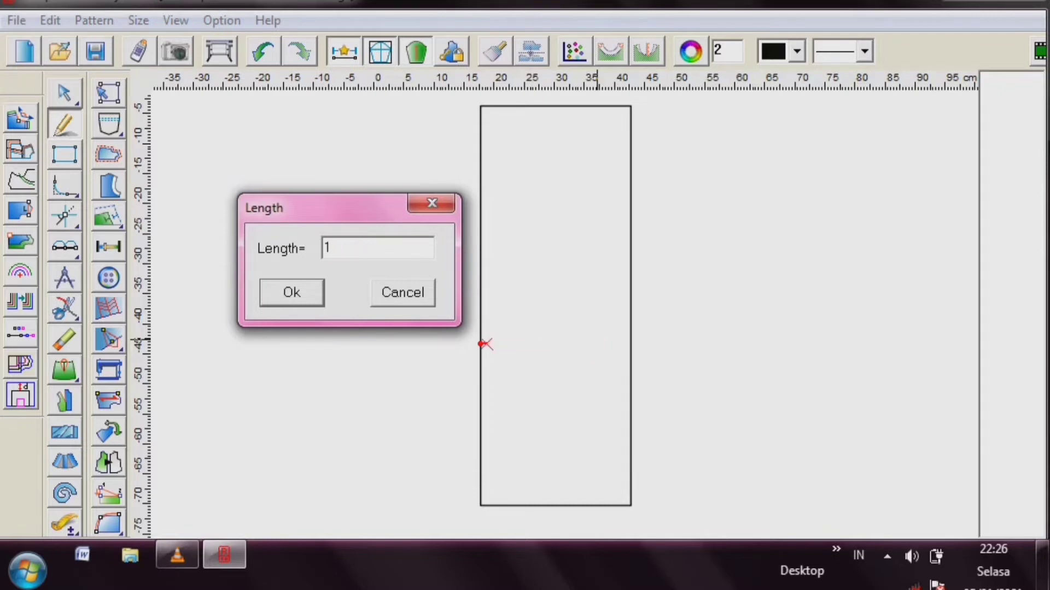
pyautogui.click(293, 292)
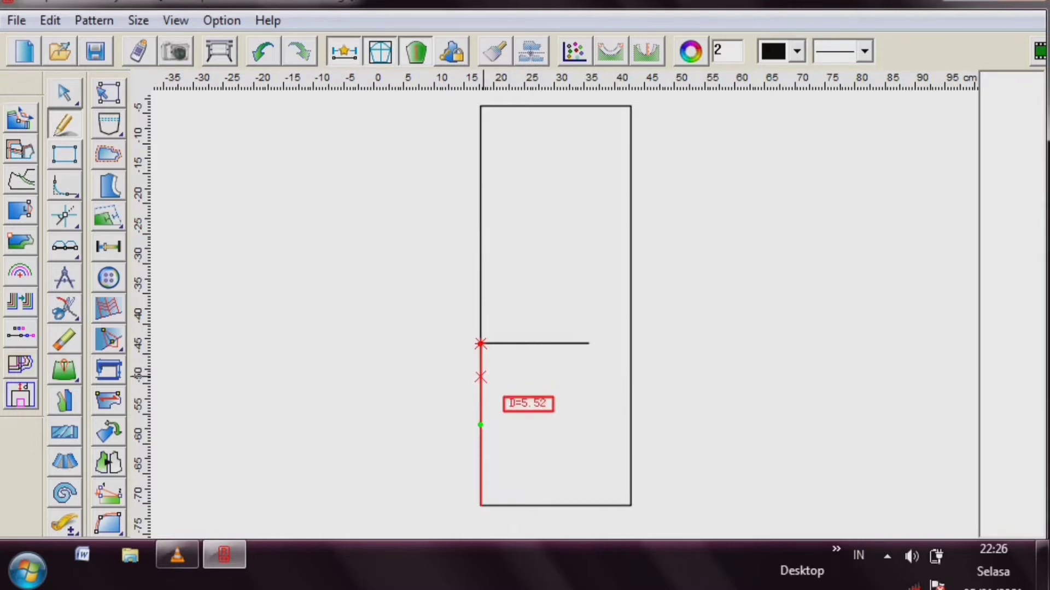
# - Draw a 25 cm horizontal line across the rectangle, starting on its left edge 18 cm below the short horizontal line
pyautogui.click(480, 389)
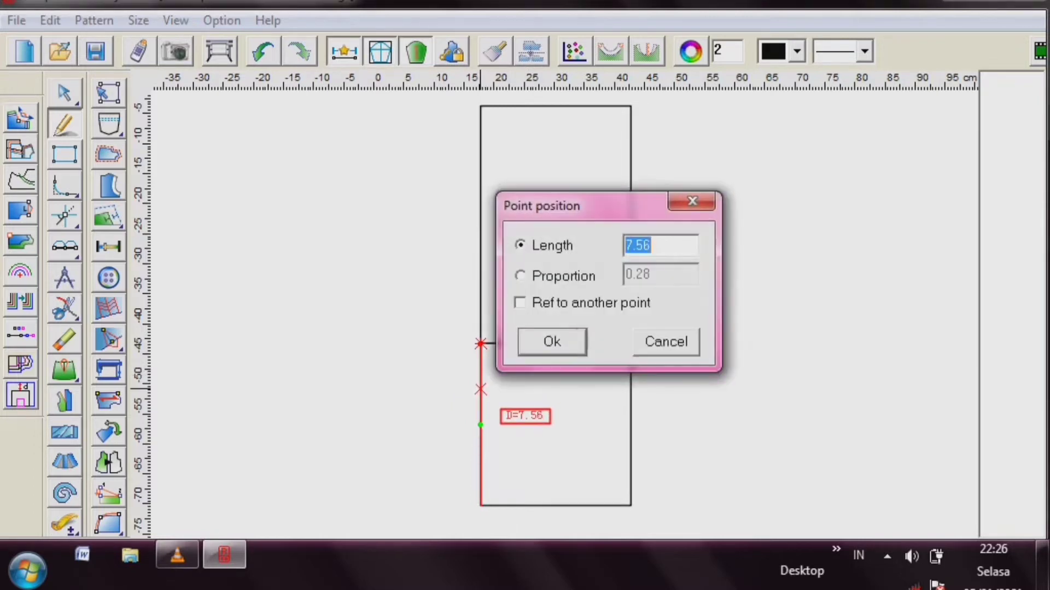
pyautogui.moveTo(569, 206); pyautogui.dragTo(328, 174)
pyautogui.write('18')
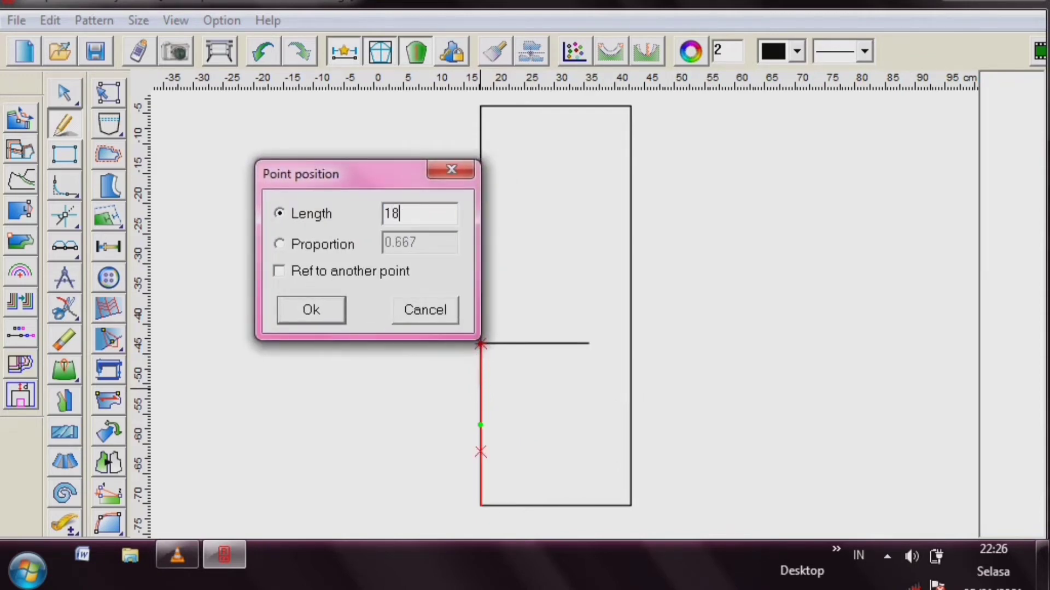
pyautogui.click(311, 310)
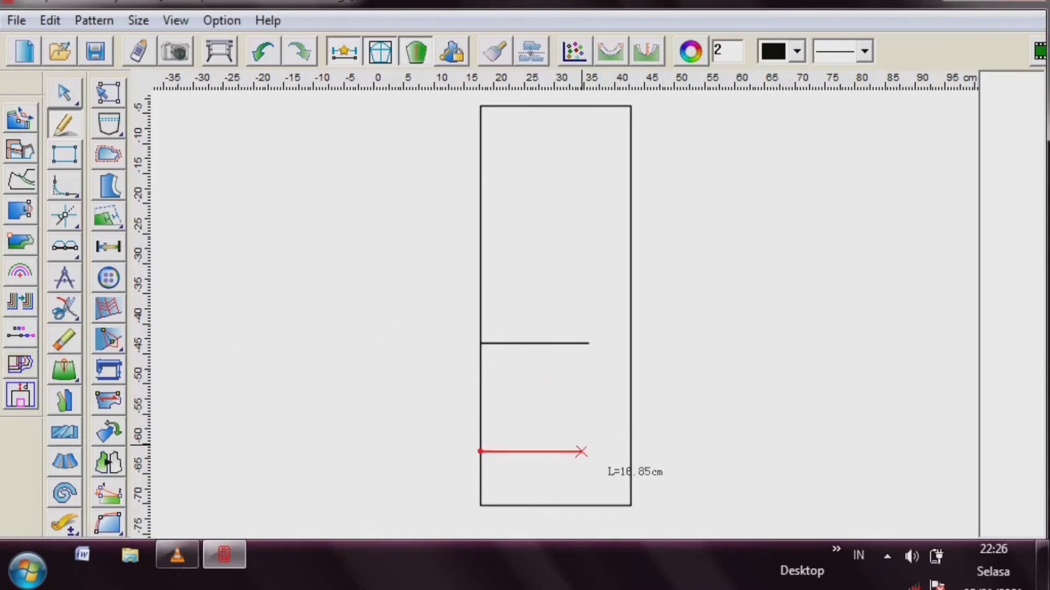
pyautogui.click(643, 451)
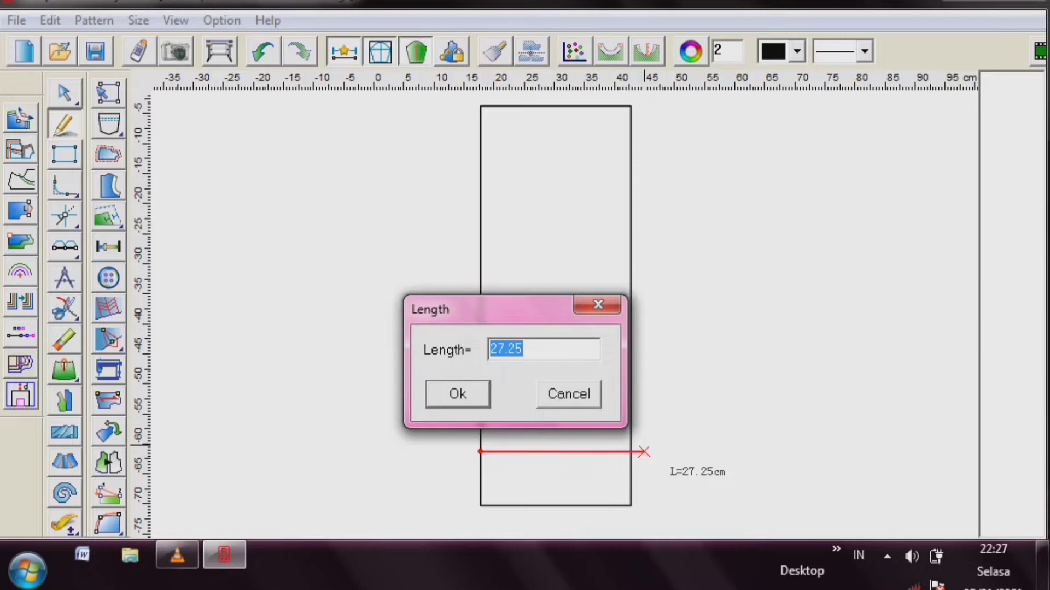
pyautogui.write('25')
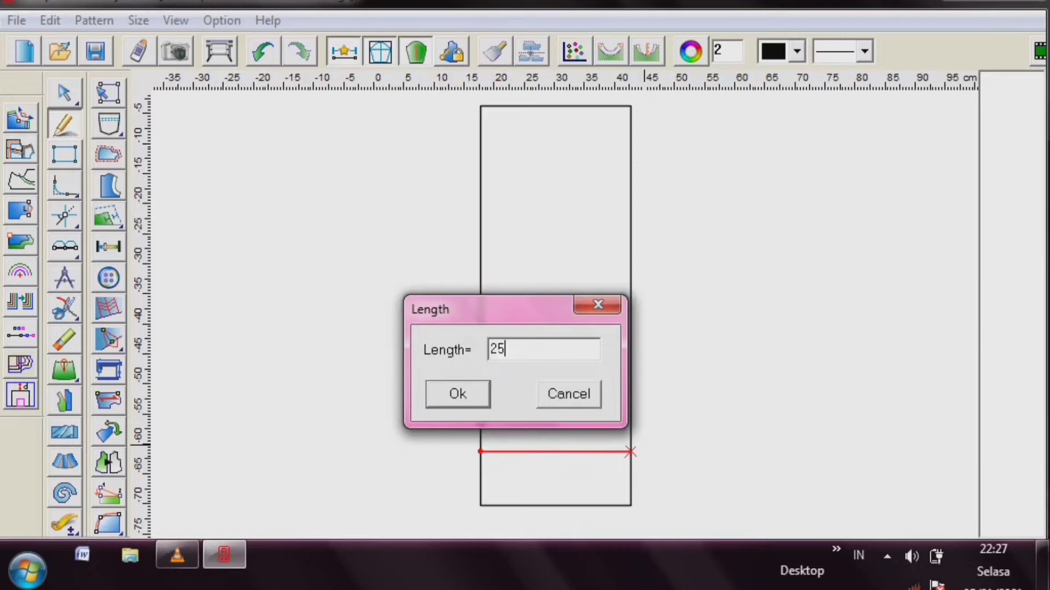
pyautogui.press('Return')
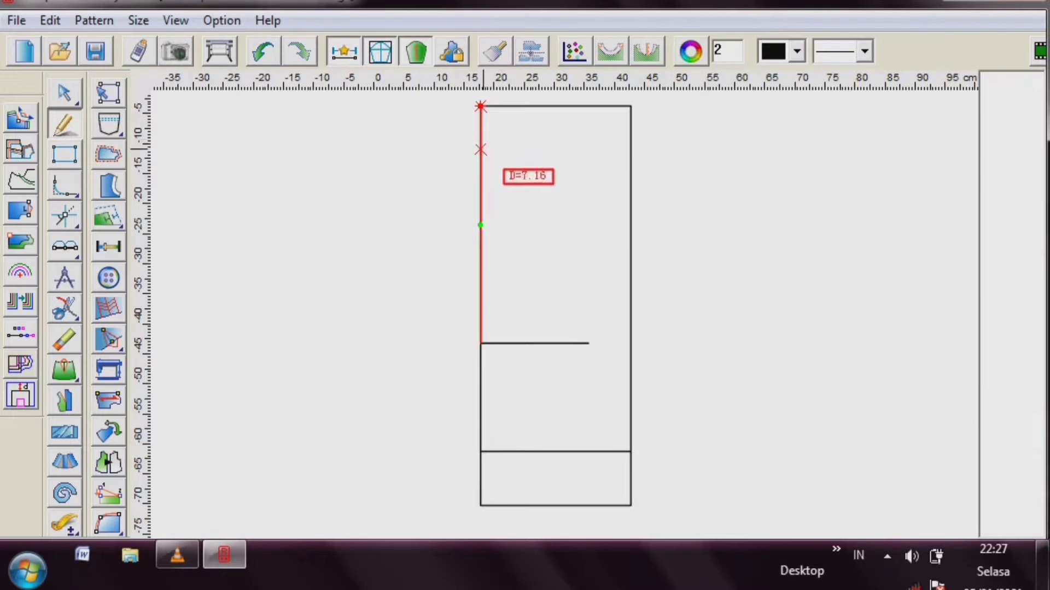
# - Draw a diagonal neckline from 11.5 cm down the left edge to 8.5 cm along the top edge, both measured from the upper-left corner
pyautogui.click(481, 148)
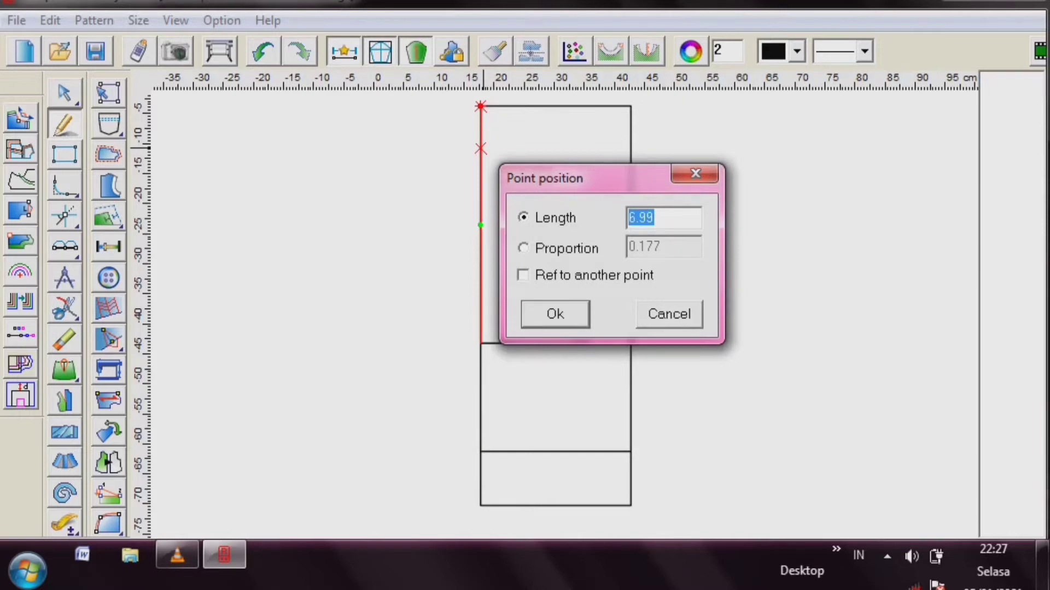
pyautogui.write('1')
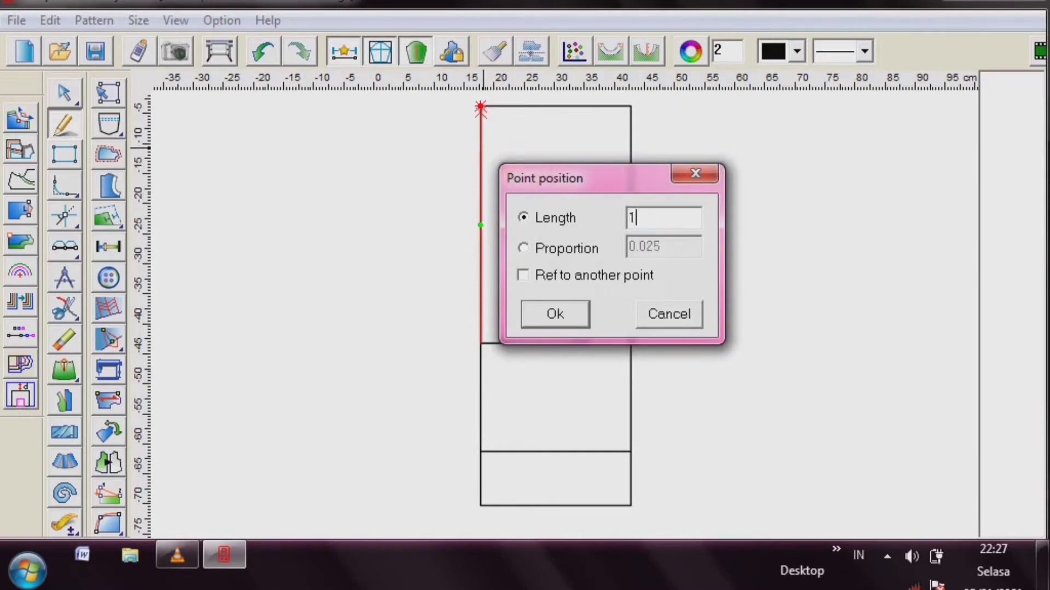
pyautogui.write('1.5')
pyautogui.press('Return')
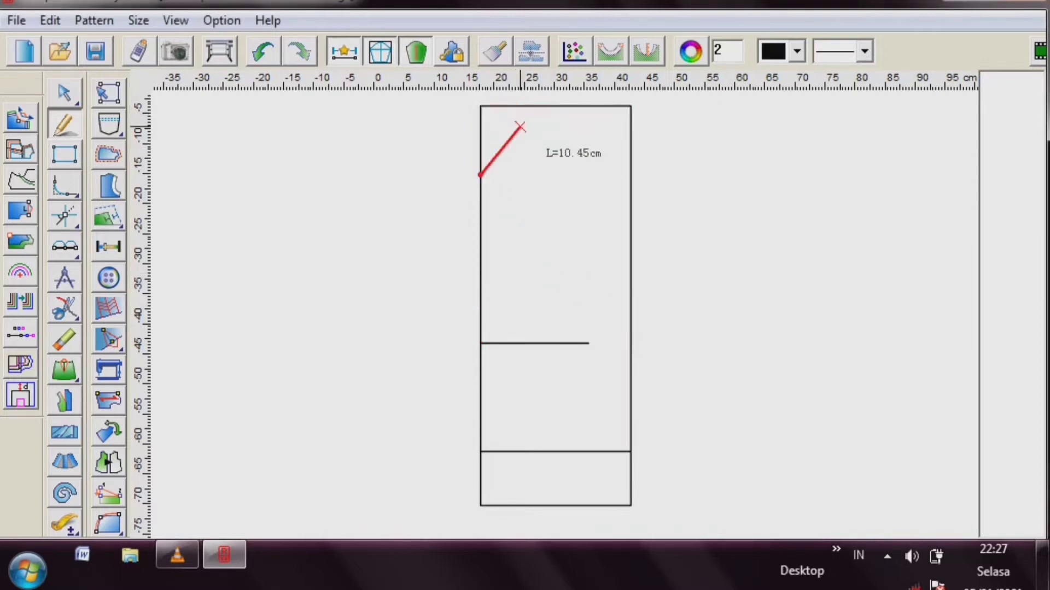
pyautogui.click(521, 106)
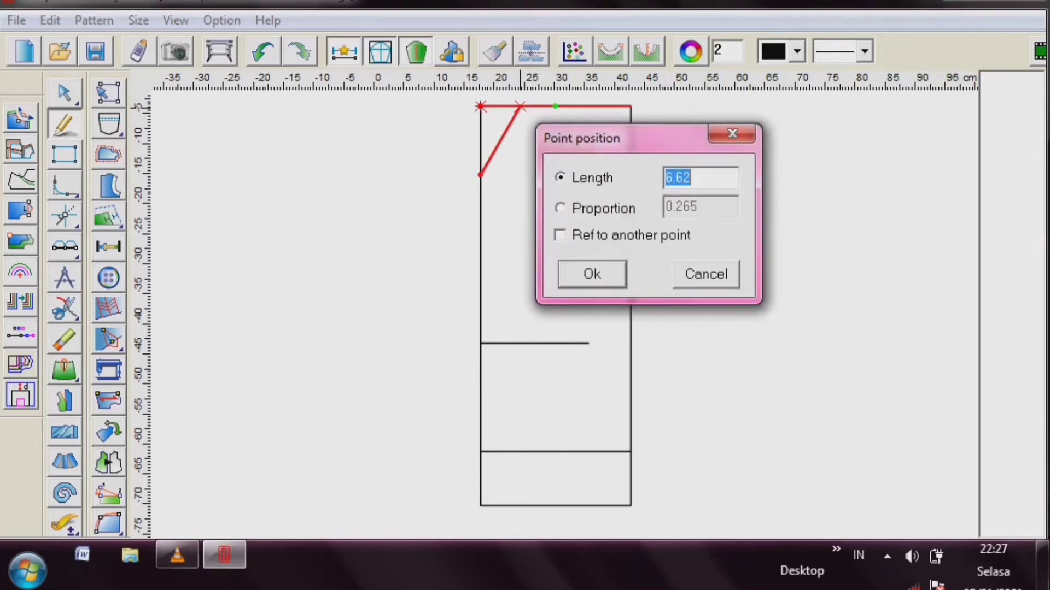
pyautogui.write('8.5')
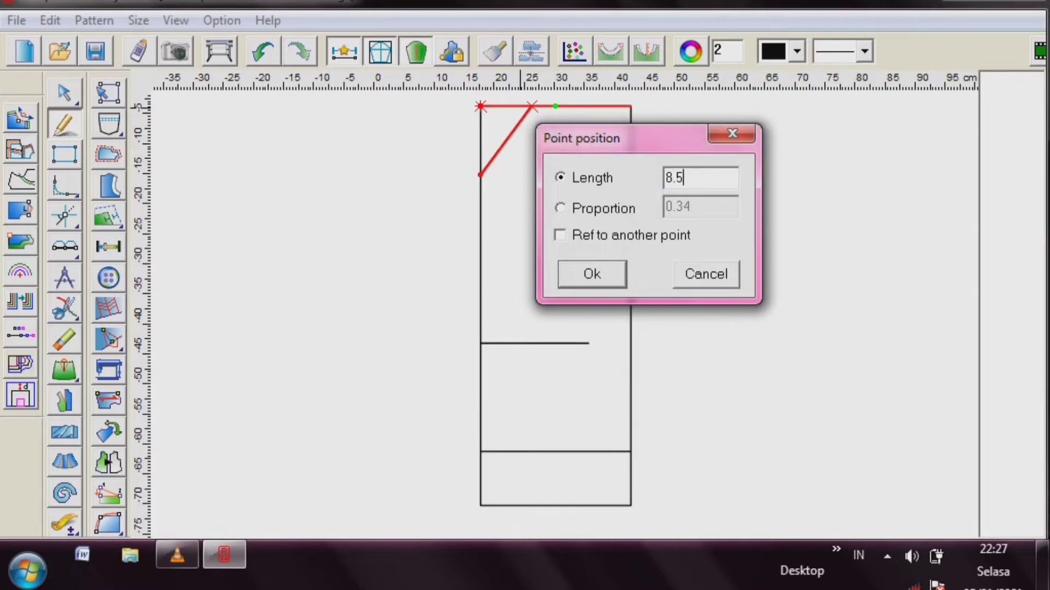
pyautogui.click(610, 274)
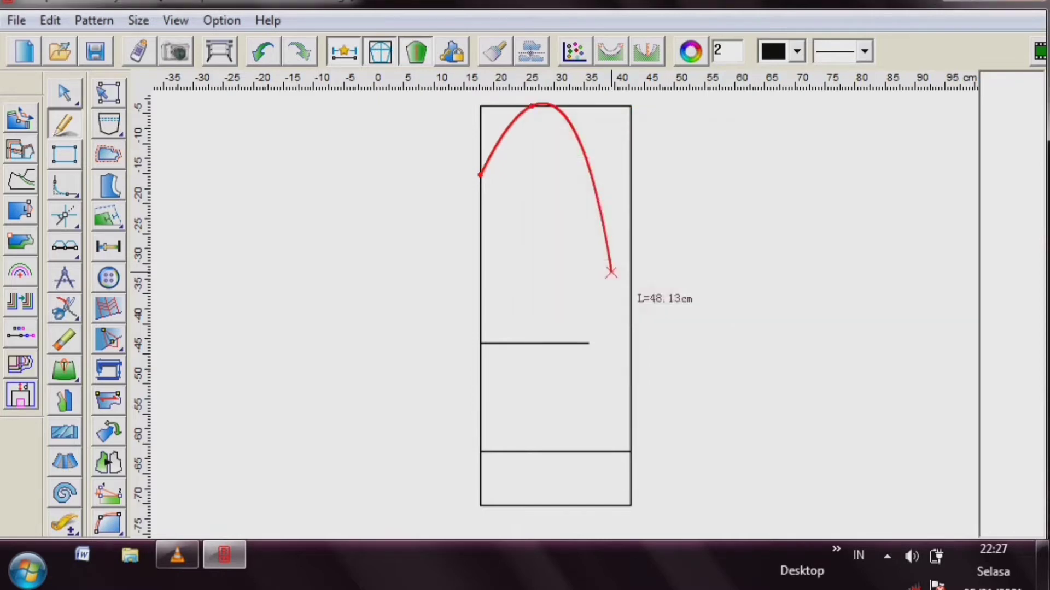
pyautogui.rightClick(585, 227)
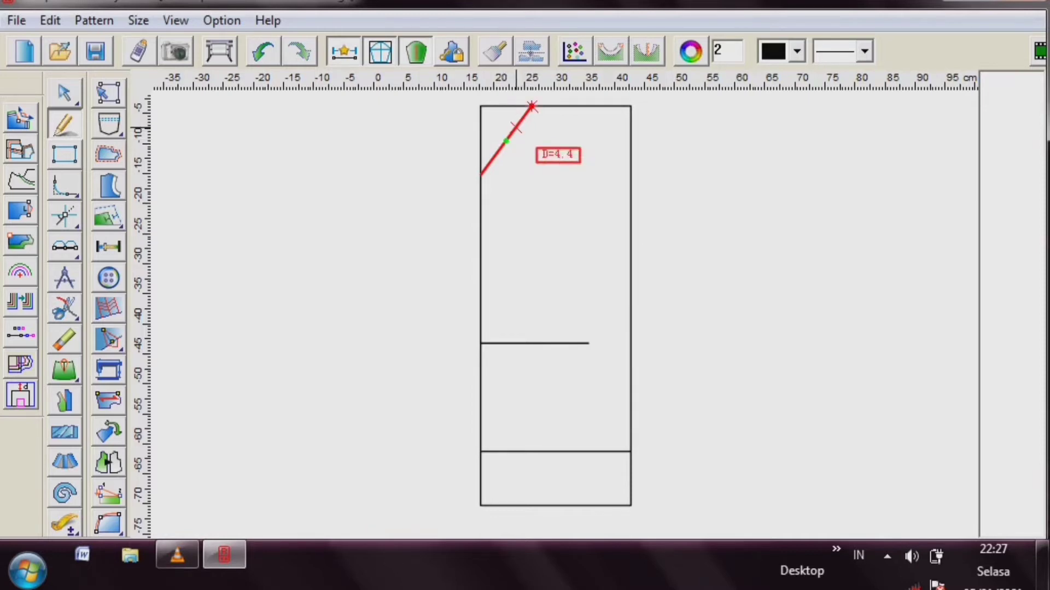
# - Bend the diagonal neckline into a curve about 15 cm long that bulges down and away from the upper-left corner
pyautogui.rightClick(516, 127)
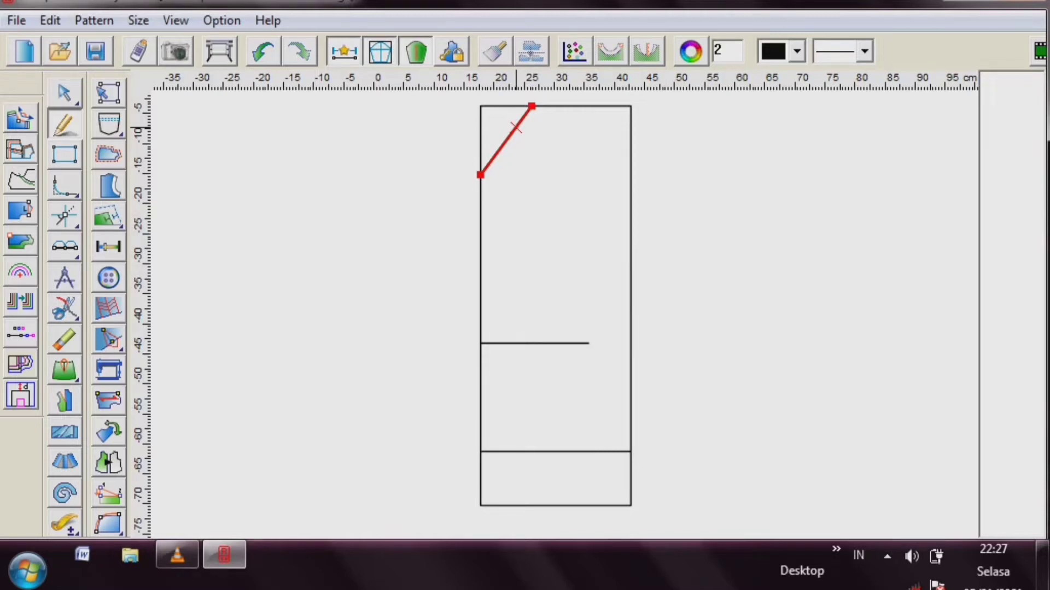
pyautogui.click(514, 131)
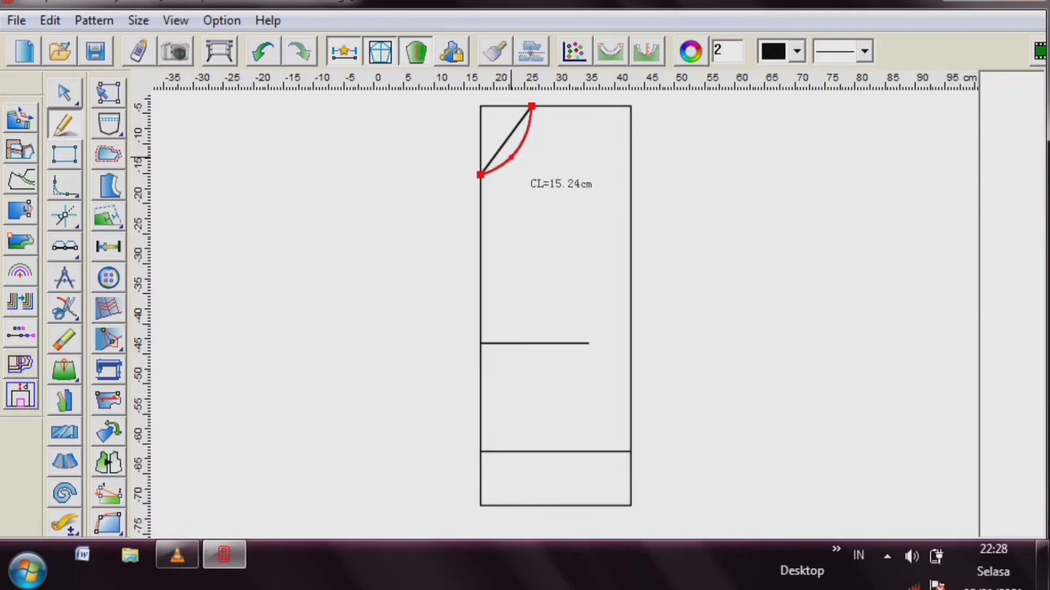
pyautogui.click(506, 162)
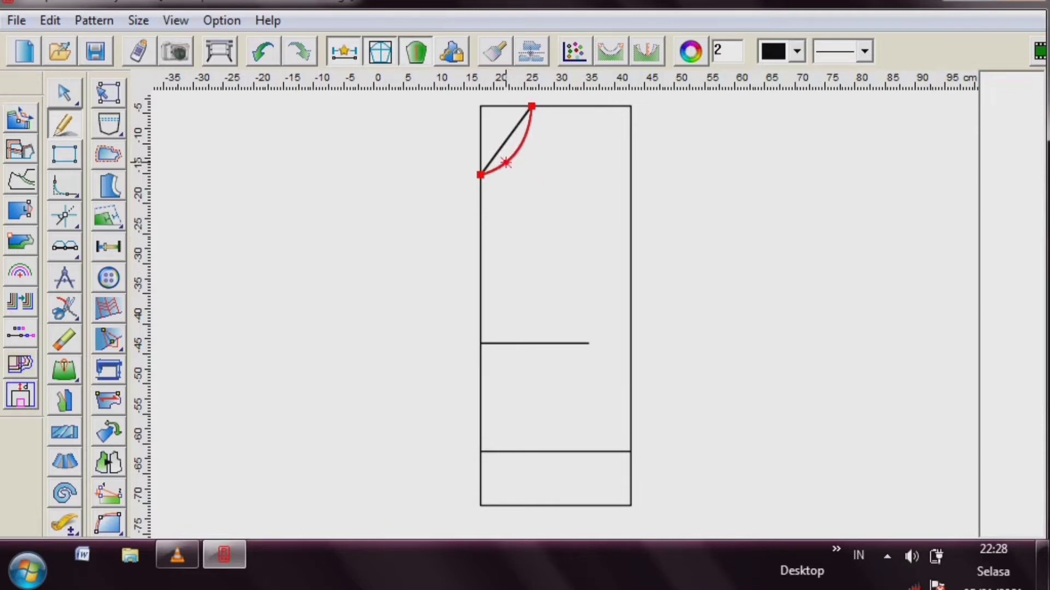
pyautogui.rightClick(430, 189)
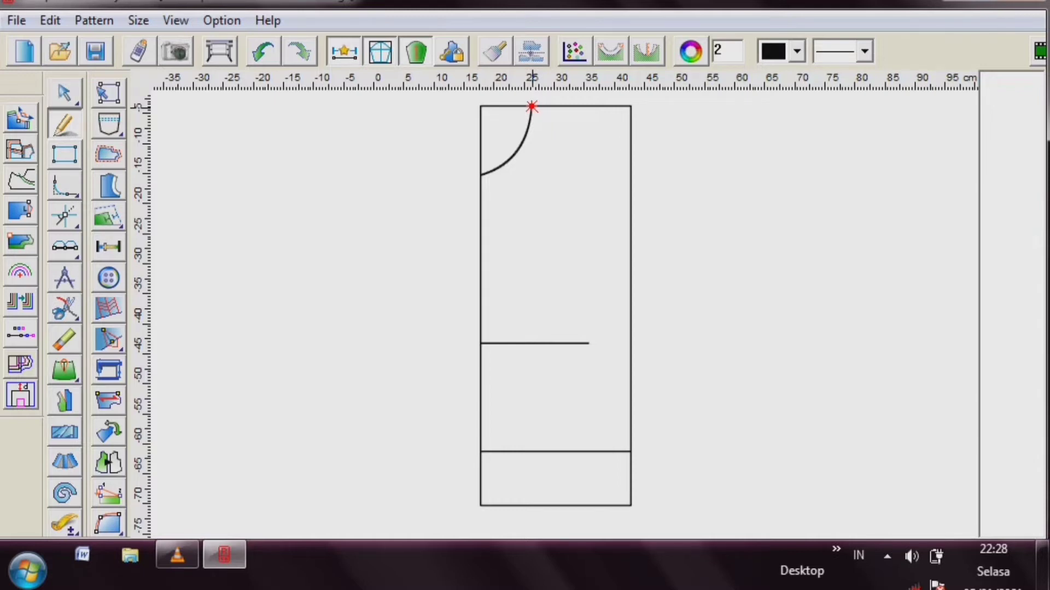
# - Draw a straight shoulder line from a point 11 cm right and 3 cm below the neckline's upper end back to that end
pyautogui.press('Return')
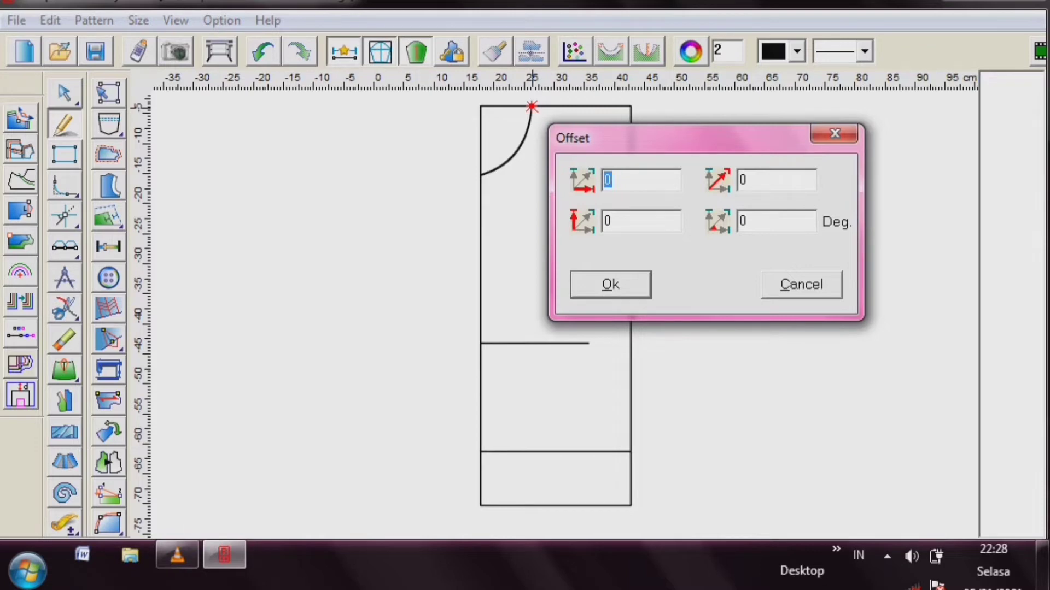
pyautogui.write('11')
pyautogui.click(612, 221)
pyautogui.press('BackSpace')
pyautogui.write('-3')
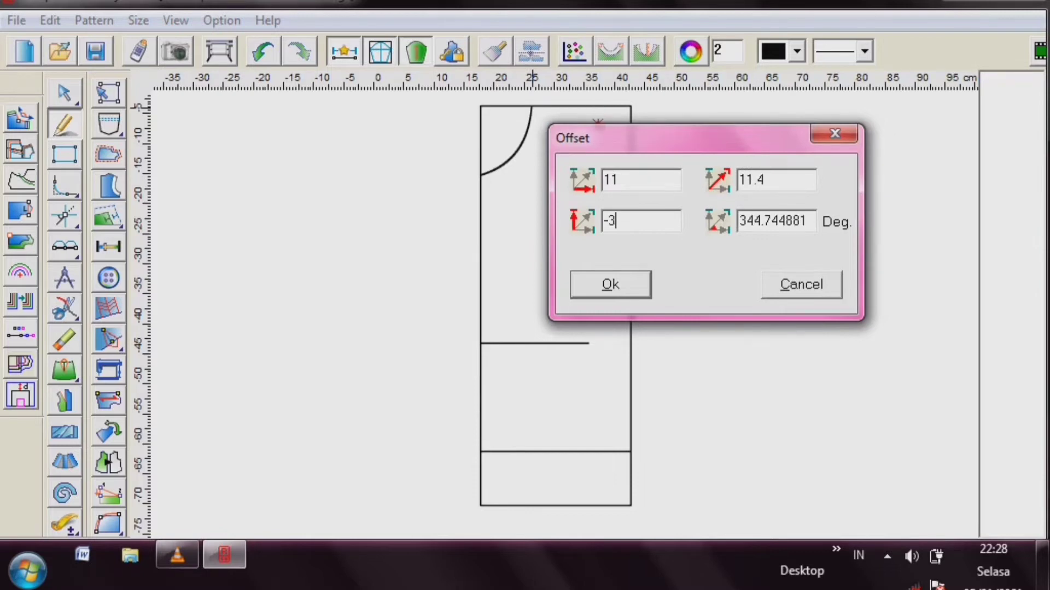
pyautogui.press('Return')
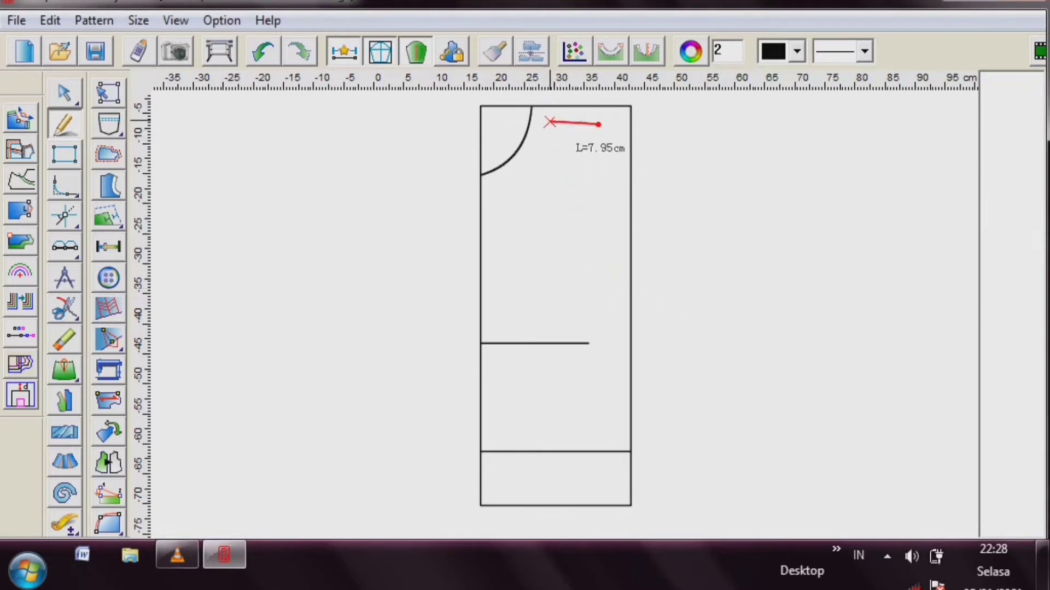
pyautogui.click(532, 106)
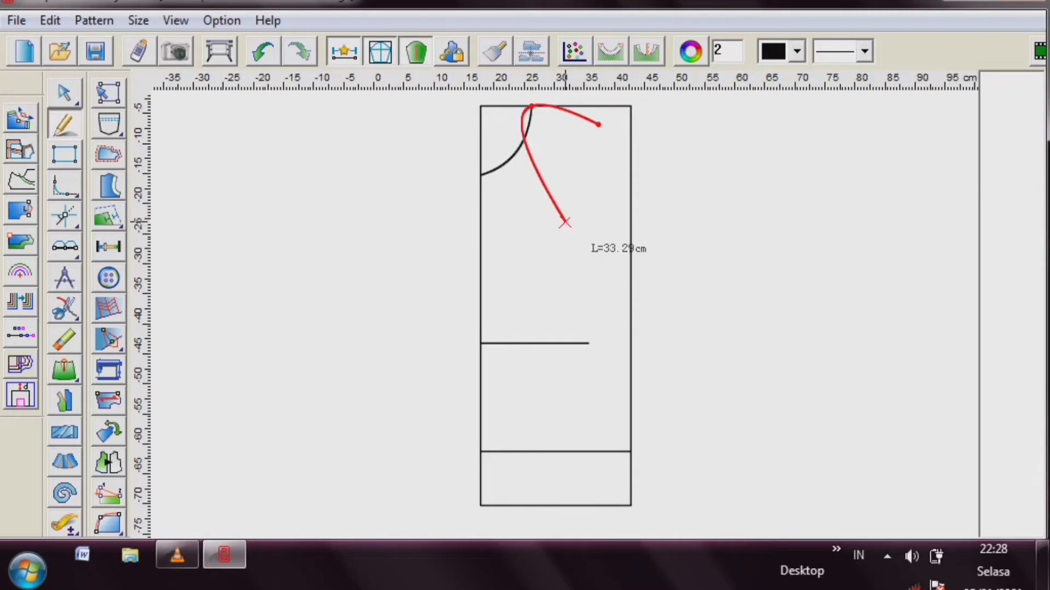
pyautogui.rightClick(562, 215)
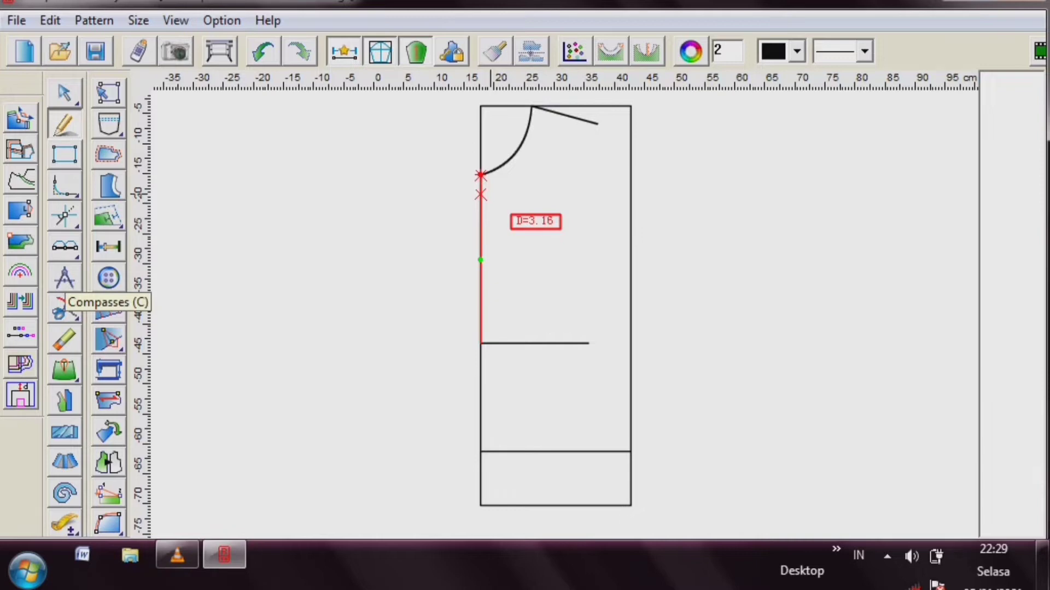
# - Use Compasses to draw a 24 cm straight armhole line from the shoulder tip to the rectangle's right edge
pyautogui.press('c')
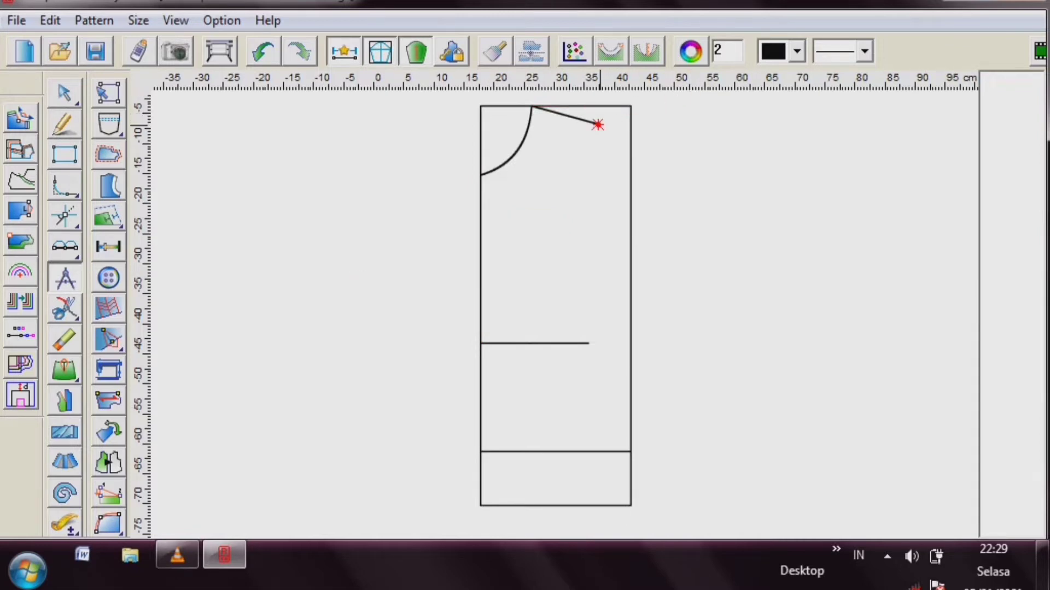
pyautogui.click(597, 124)
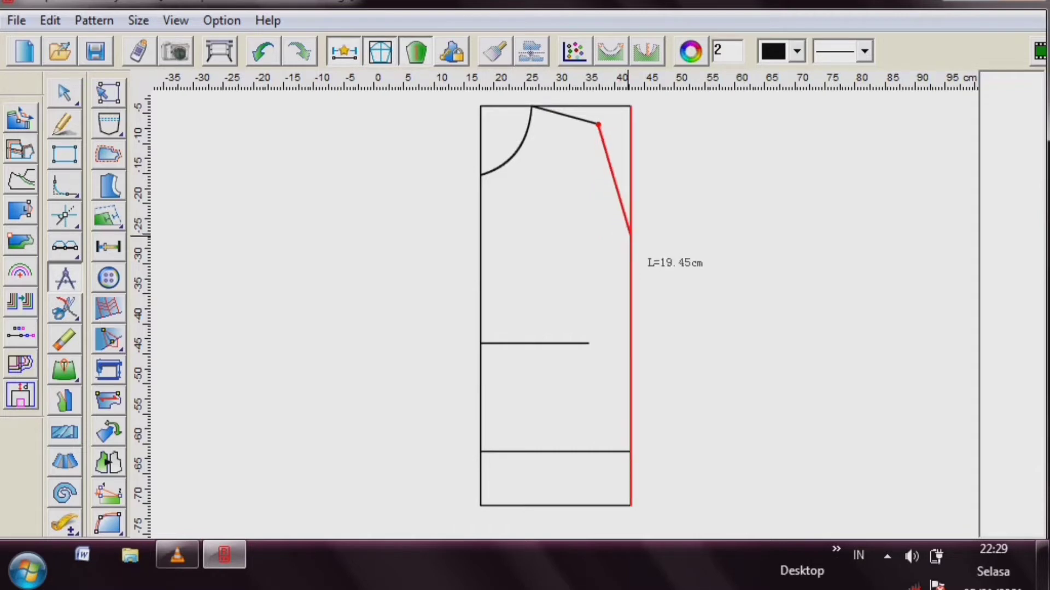
pyautogui.click(631, 233)
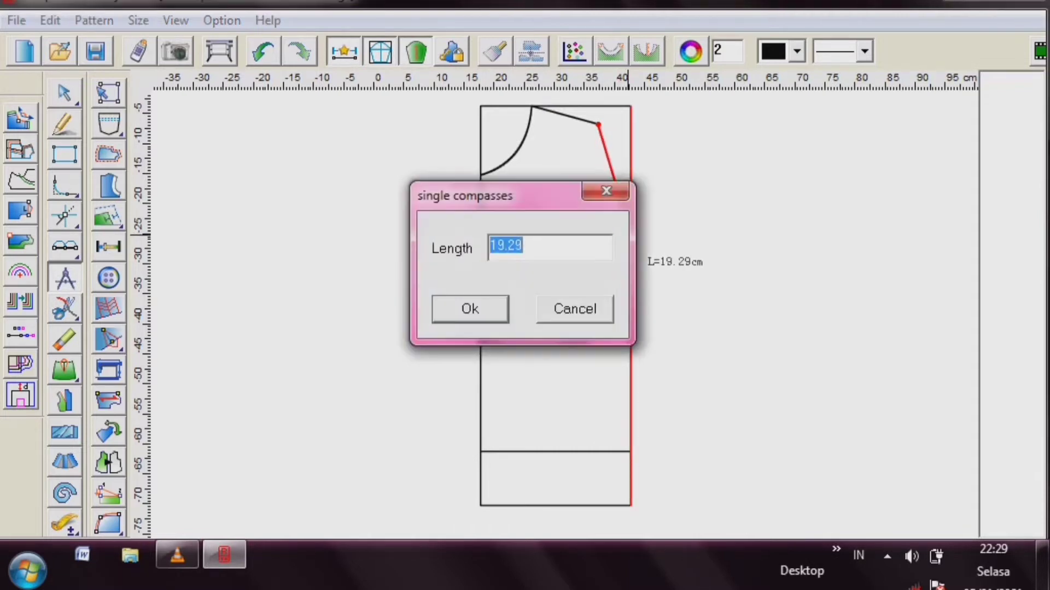
pyautogui.moveTo(492, 195); pyautogui.dragTo(317, 206)
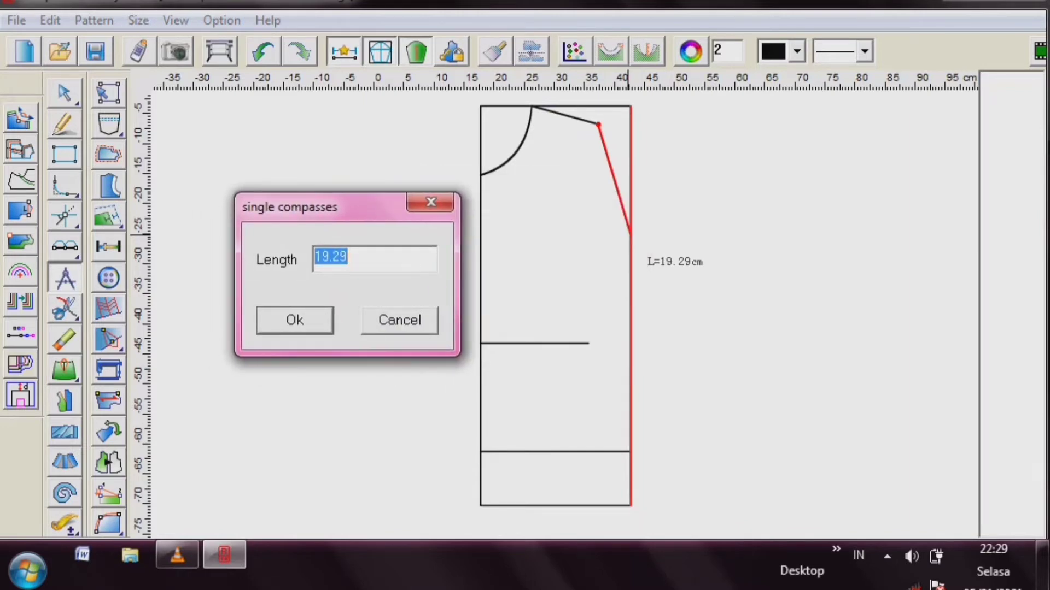
pyautogui.write('24')
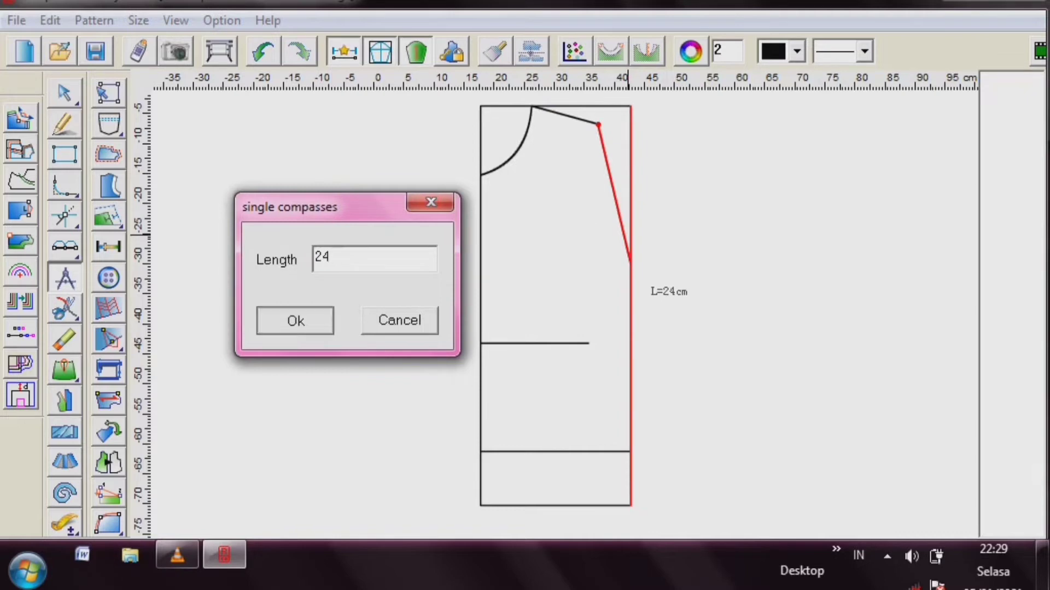
pyautogui.click(301, 322)
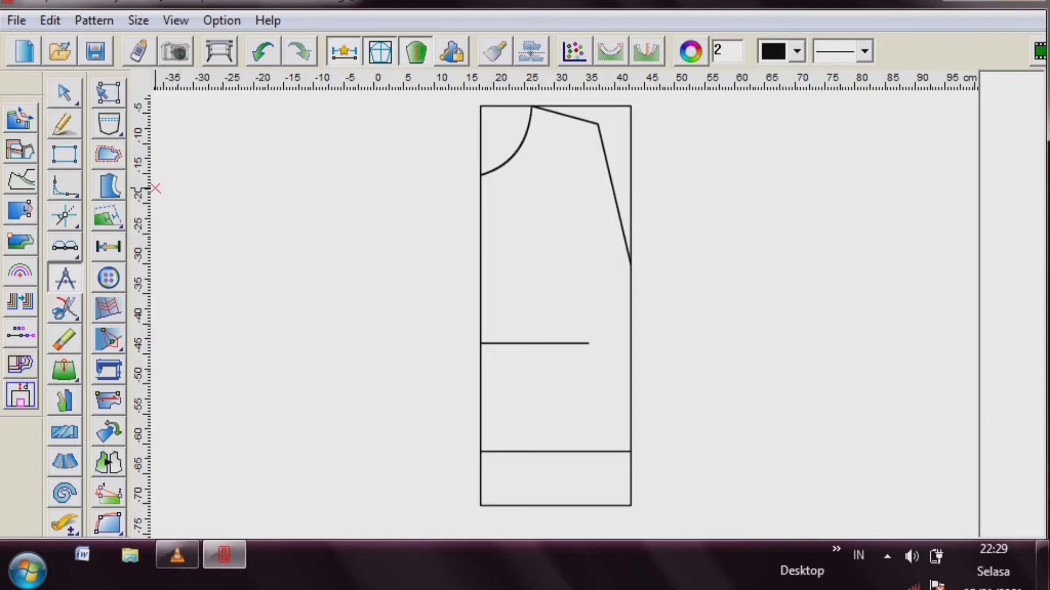
# - Draw a 17 cm horizontal line into the rectangle, starting on its left edge 1.5 cm below the neckline's lower end
pyautogui.click(64, 125)
pyautogui.click(480, 175)
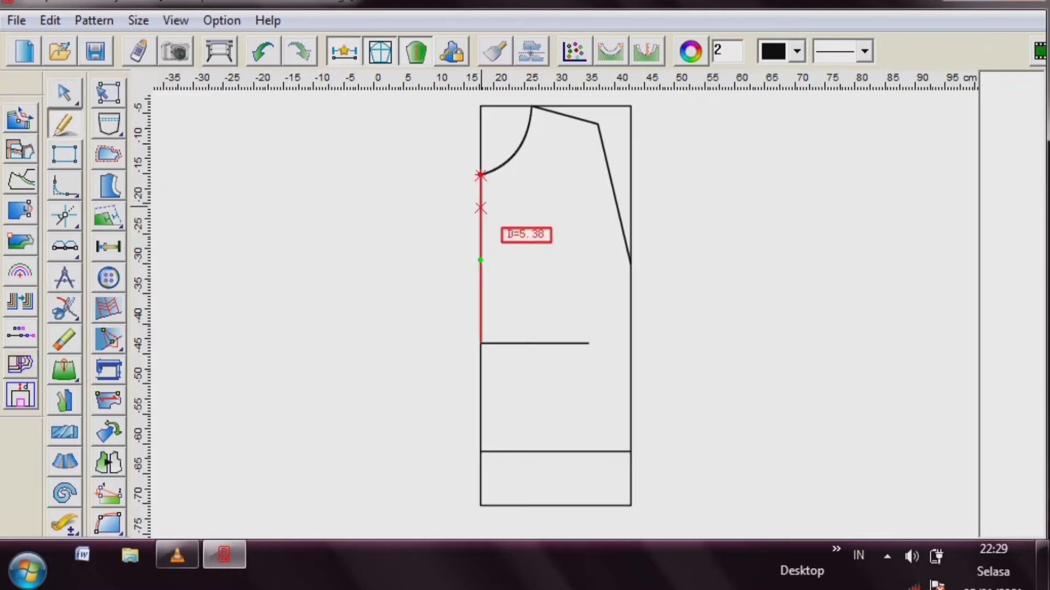
pyautogui.click(480, 193)
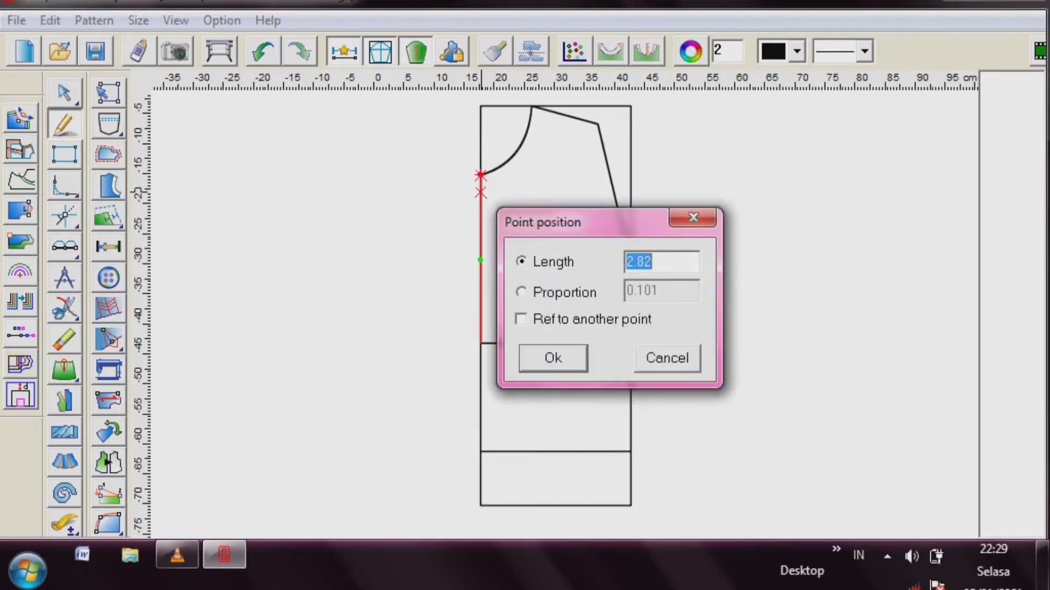
pyautogui.write('1')
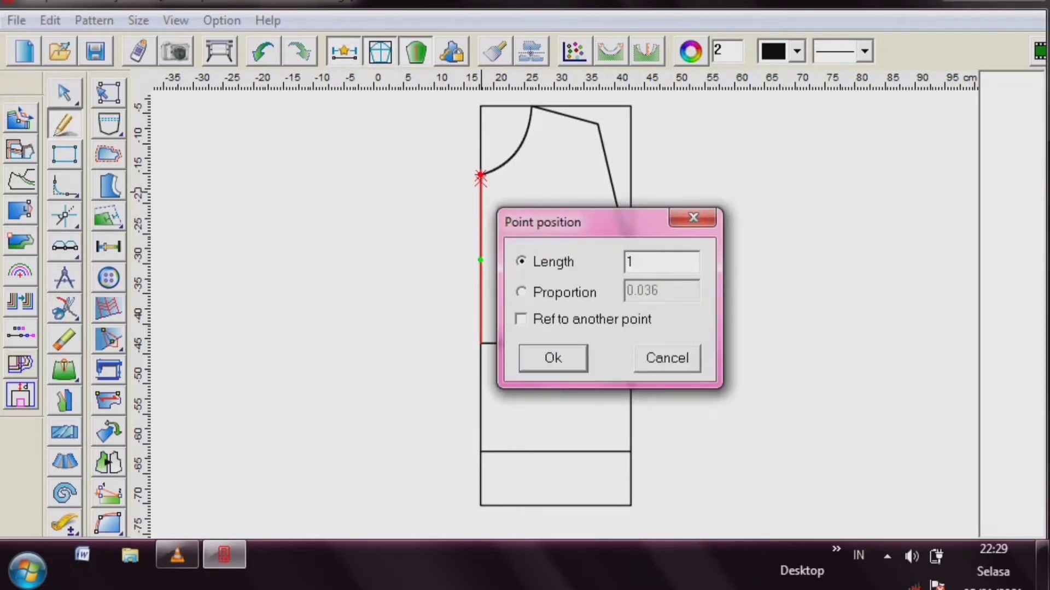
pyautogui.write('.5')
pyautogui.click(553, 358)
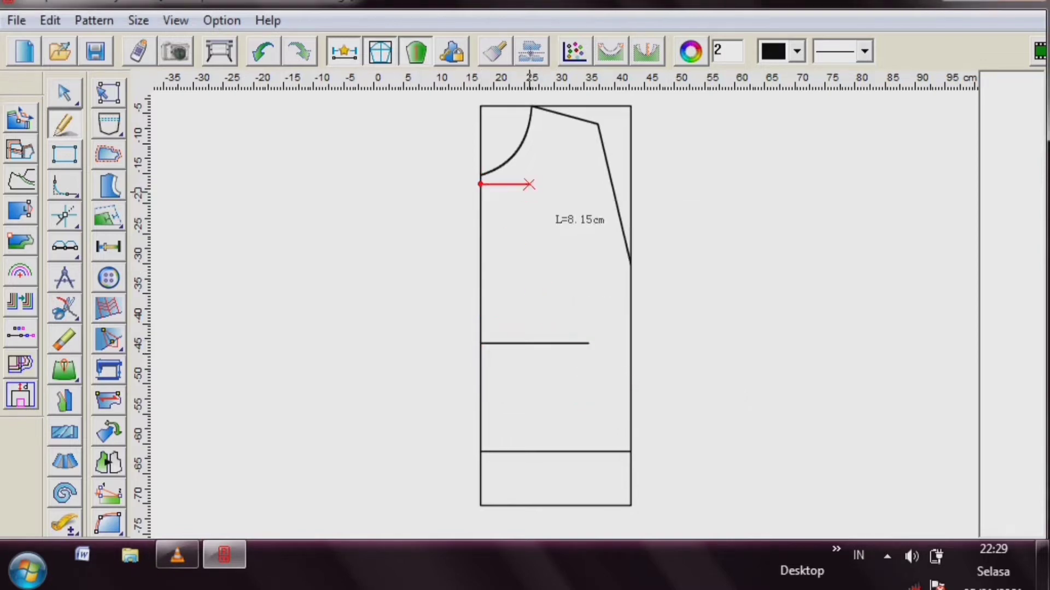
pyautogui.click(561, 184)
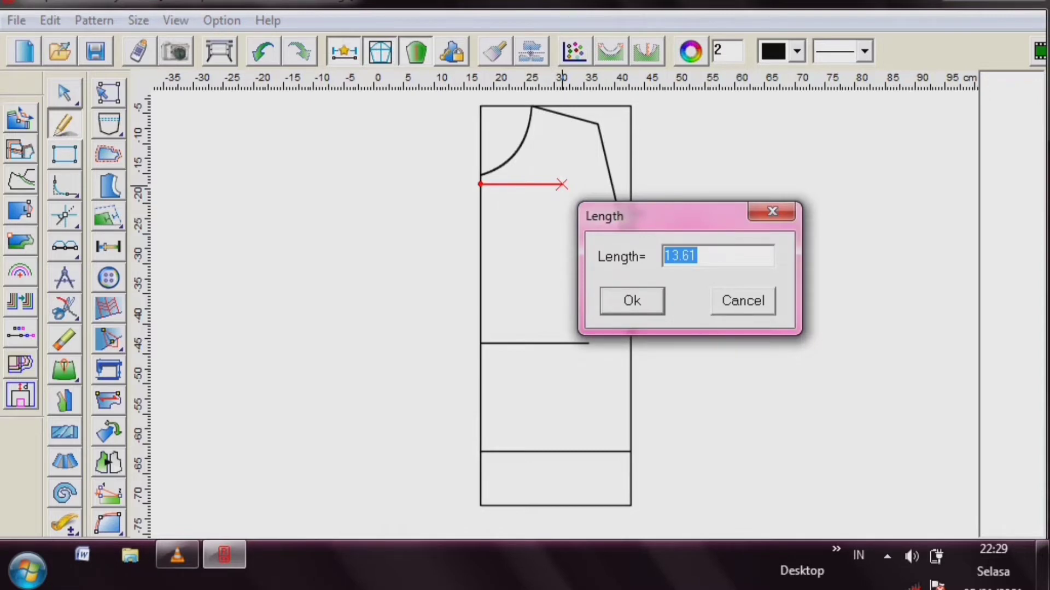
pyautogui.write('17')
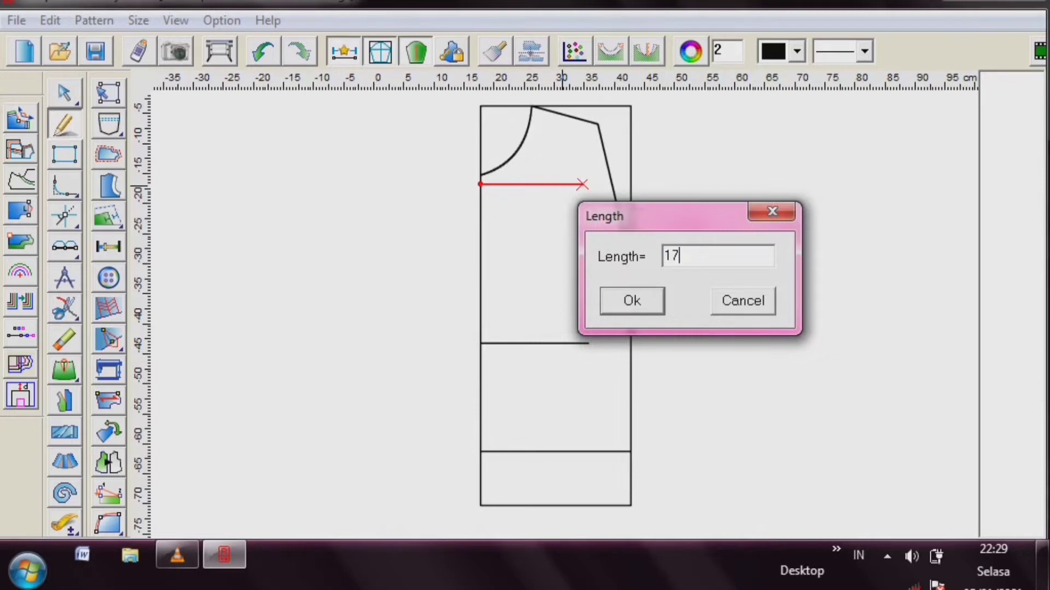
pyautogui.click(632, 301)
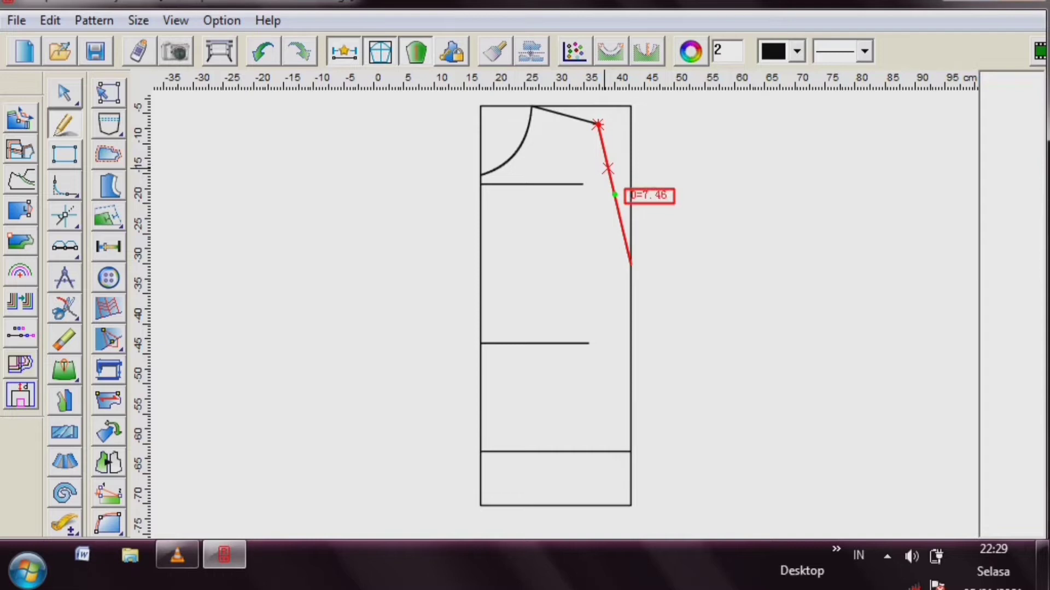
# - Bend the straight armhole line inward so it passes through the right end of the 17 cm horizontal line
pyautogui.click(608, 171)
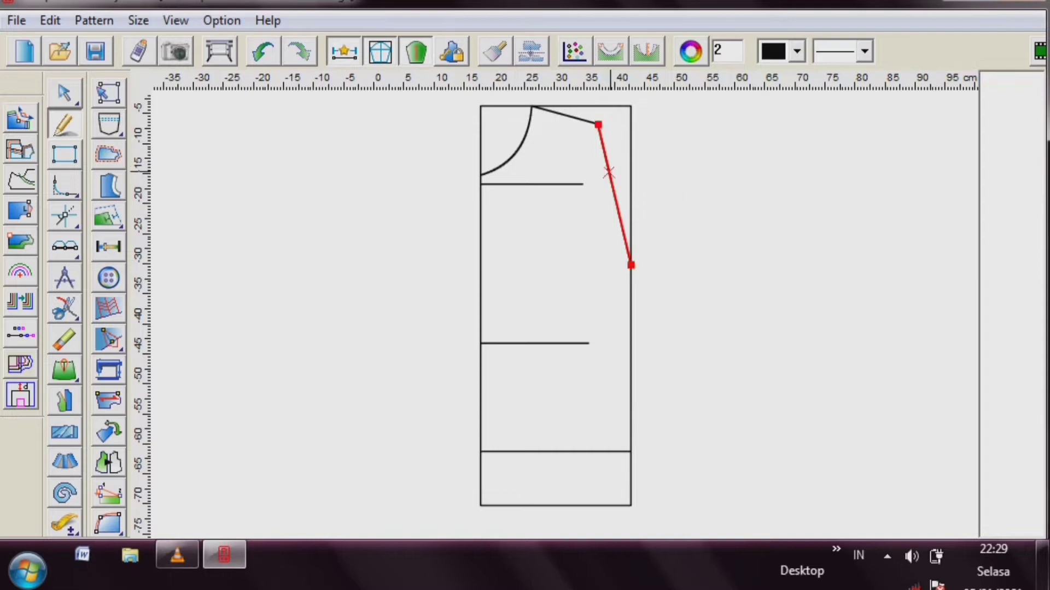
pyautogui.moveTo(608, 171); pyautogui.dragTo(582, 185)
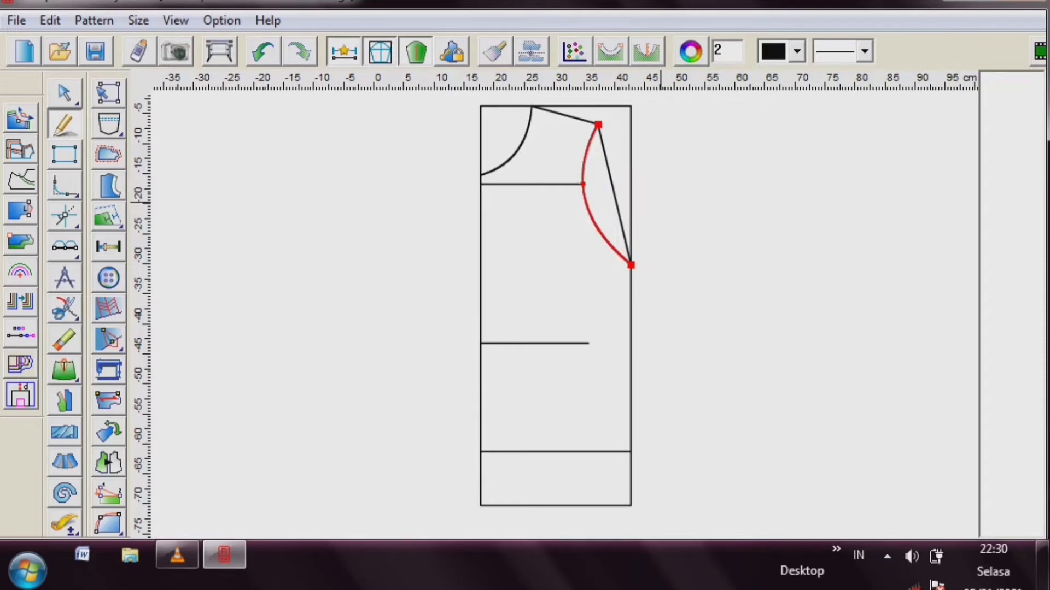
pyautogui.rightClick(662, 204)
# - Deepen the lower part of the armhole curve down and inward, making the whole curve about 28 cm long
pyautogui.click(600, 228)
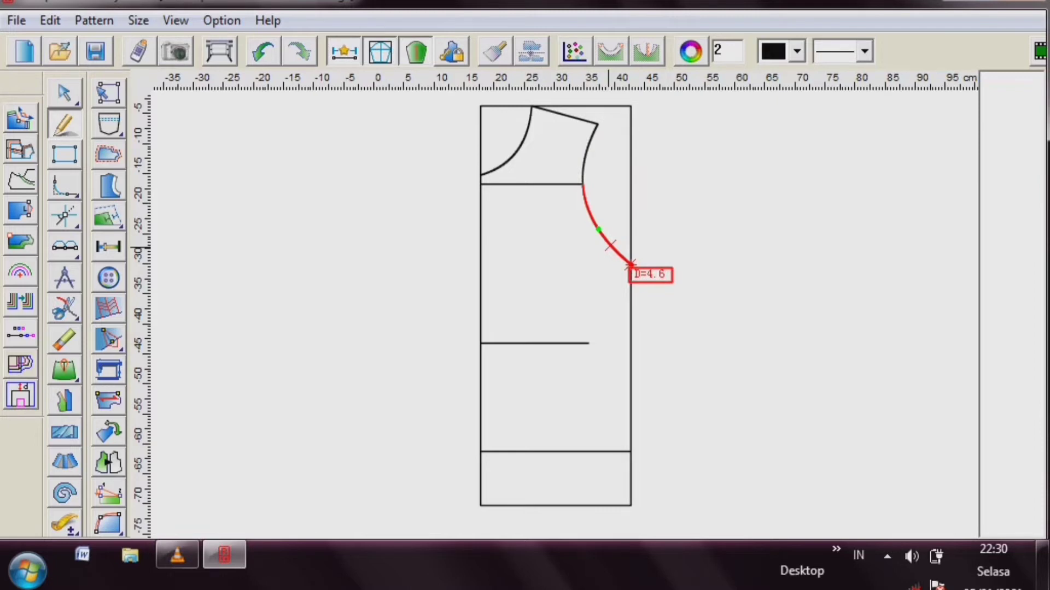
pyautogui.click(630, 264)
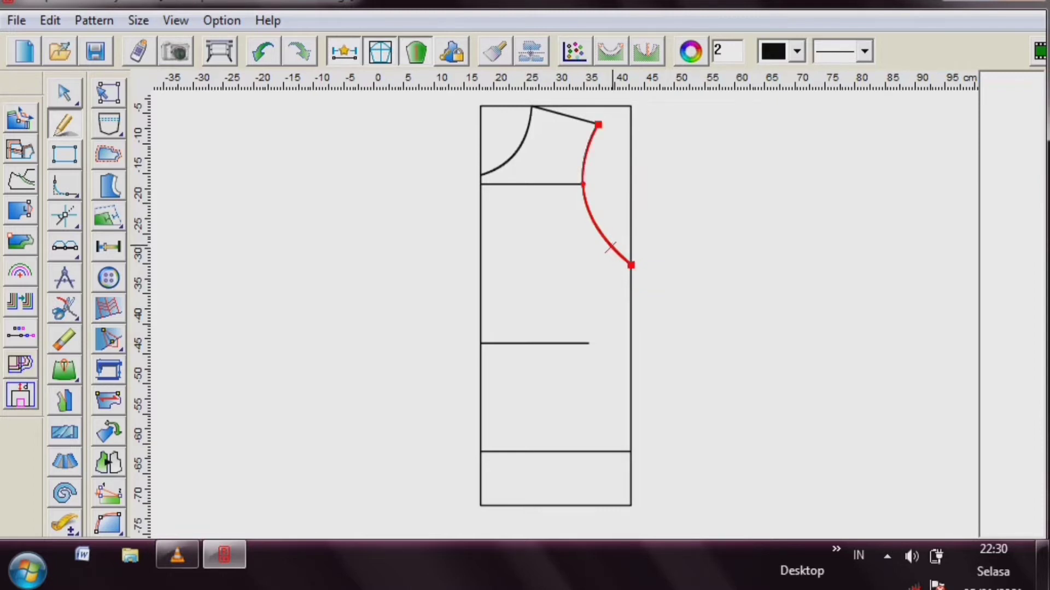
pyautogui.click(611, 246)
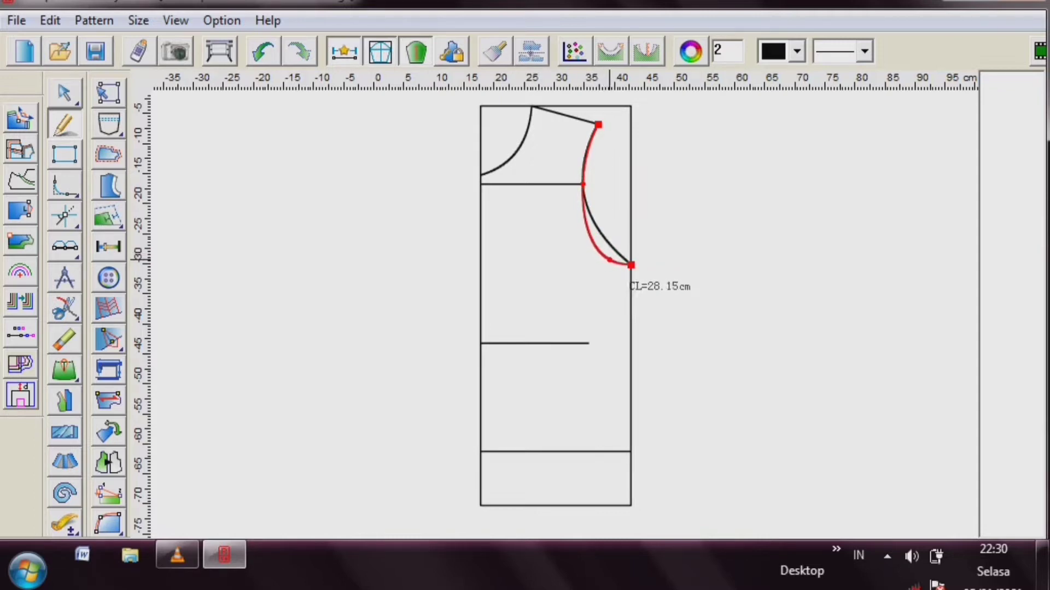
pyautogui.click(610, 260)
pyautogui.click(674, 222)
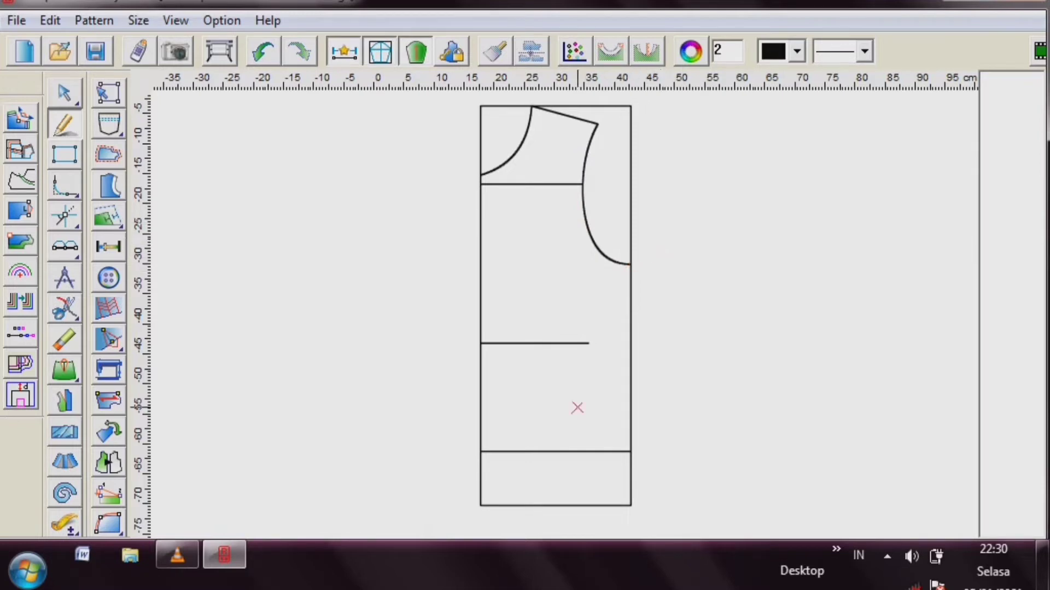
# - Draw a straight side seam from the armhole's lower end to the right end of the 18 cm waist line
pyautogui.click(630, 273)
pyautogui.click(631, 265)
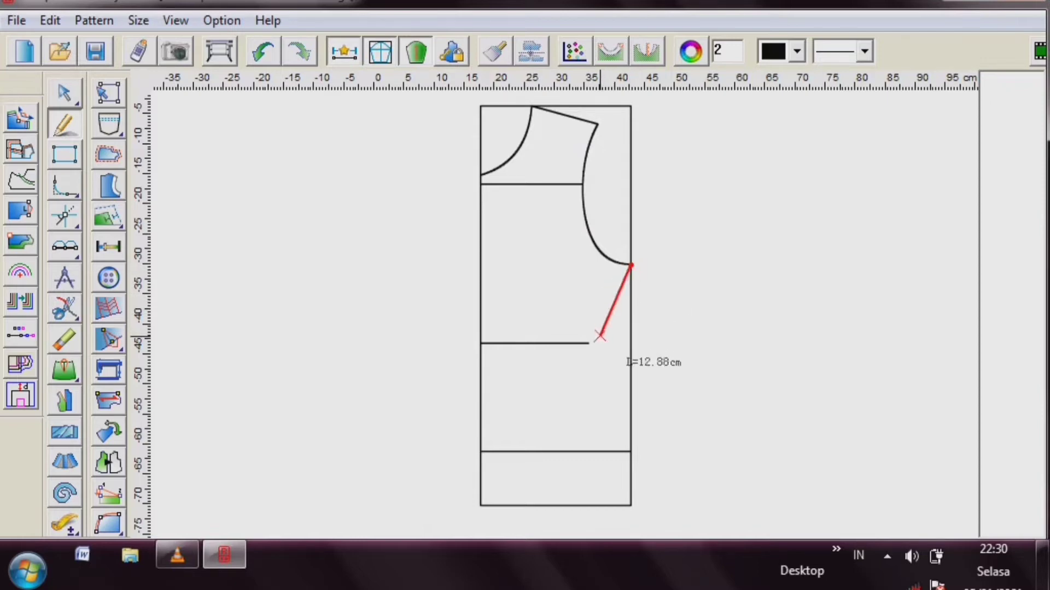
pyautogui.click(587, 343)
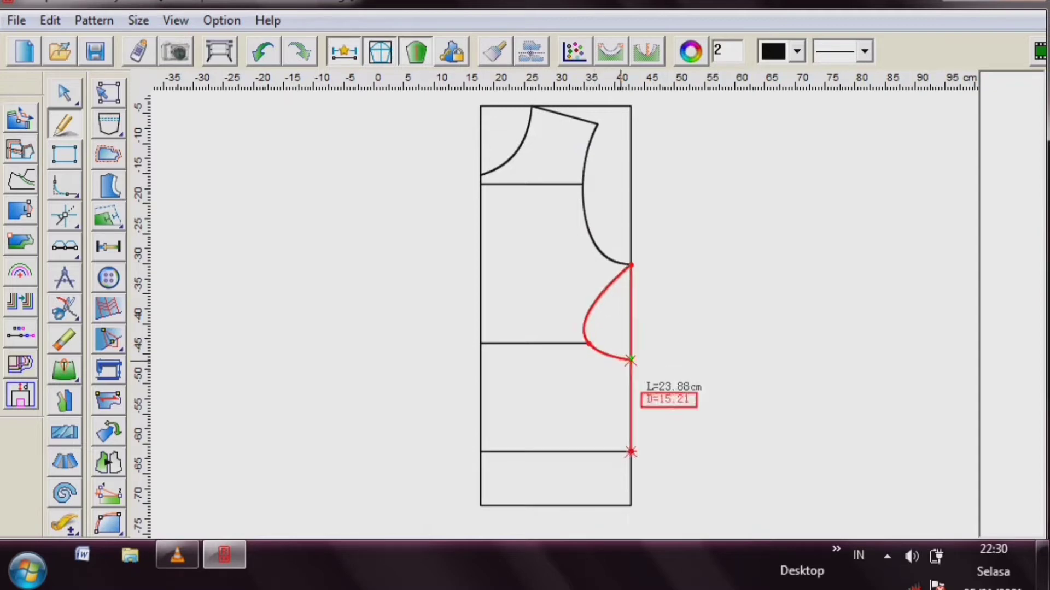
pyautogui.rightClick(621, 361)
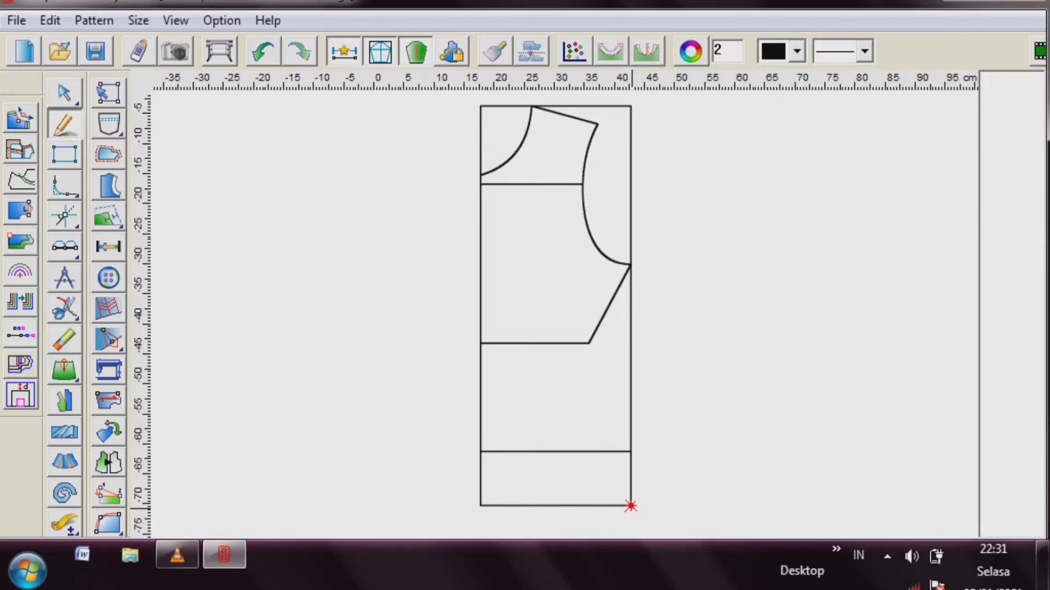
# - Draw a curved hip line from 2 cm right of the rectangle's lower-right corner, through the 25 cm line's right end, to the waist line's right end
pyautogui.press('Return')
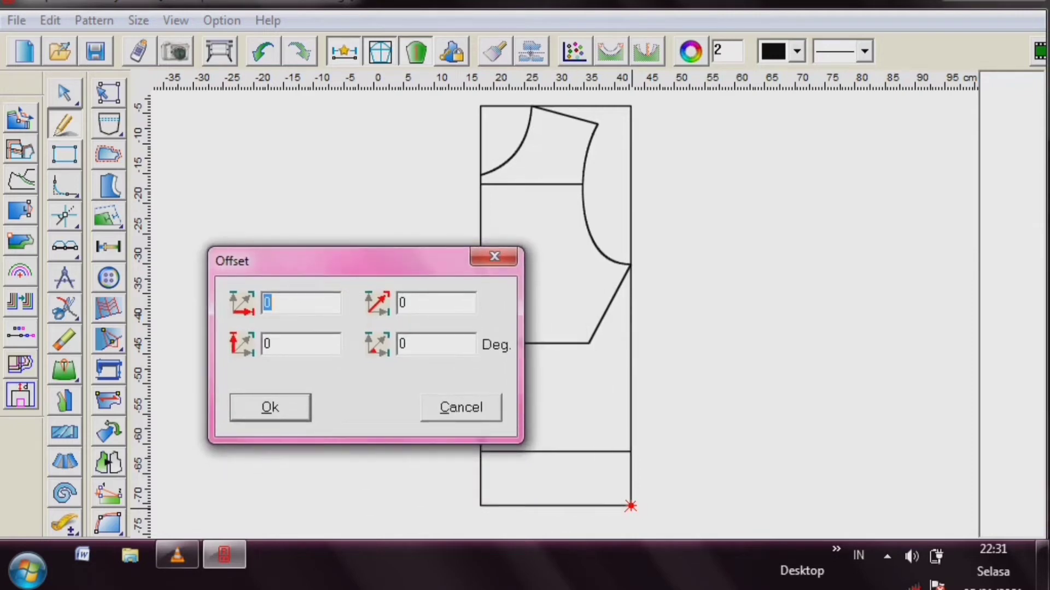
pyautogui.write('2')
pyautogui.press('Return')
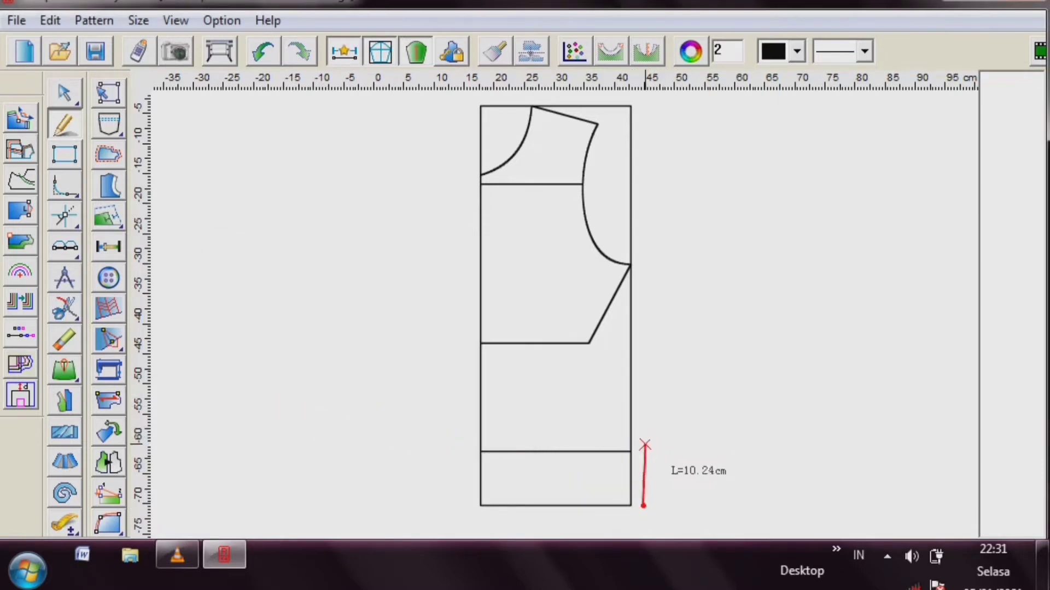
pyautogui.click(631, 452)
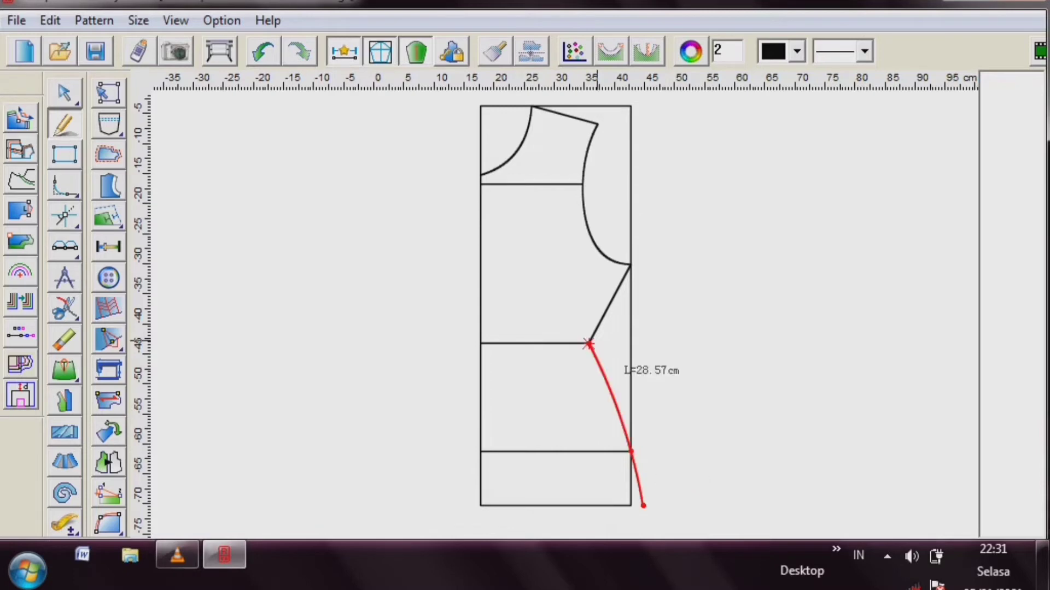
pyautogui.click(587, 343)
pyautogui.rightClick(642, 363)
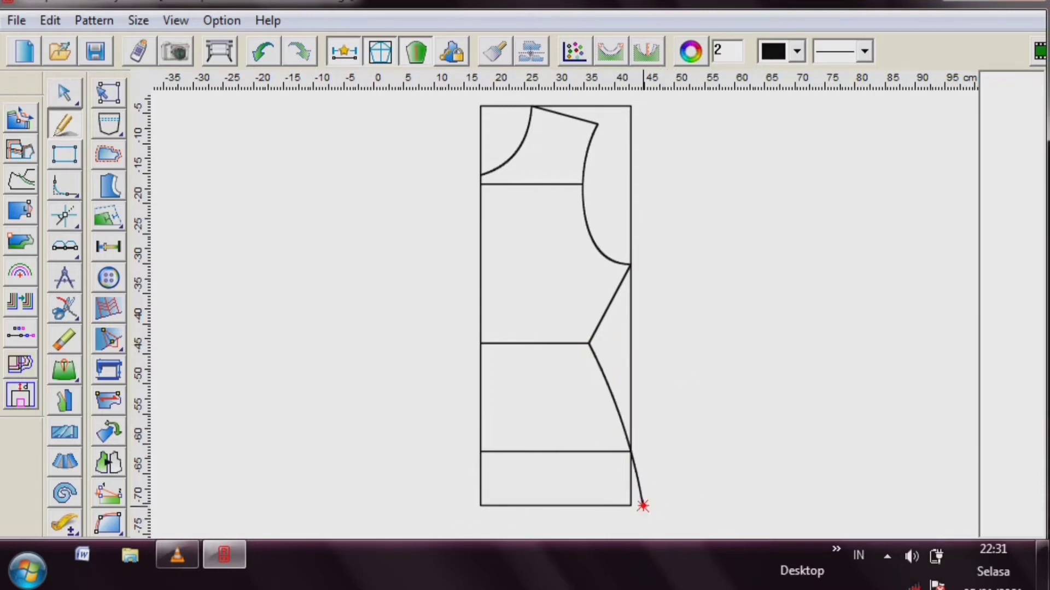
# - Draw a straight hem extension from the hip curve's lower end to the rectangle's lower-right corner
pyautogui.click(643, 506)
pyautogui.click(630, 506)
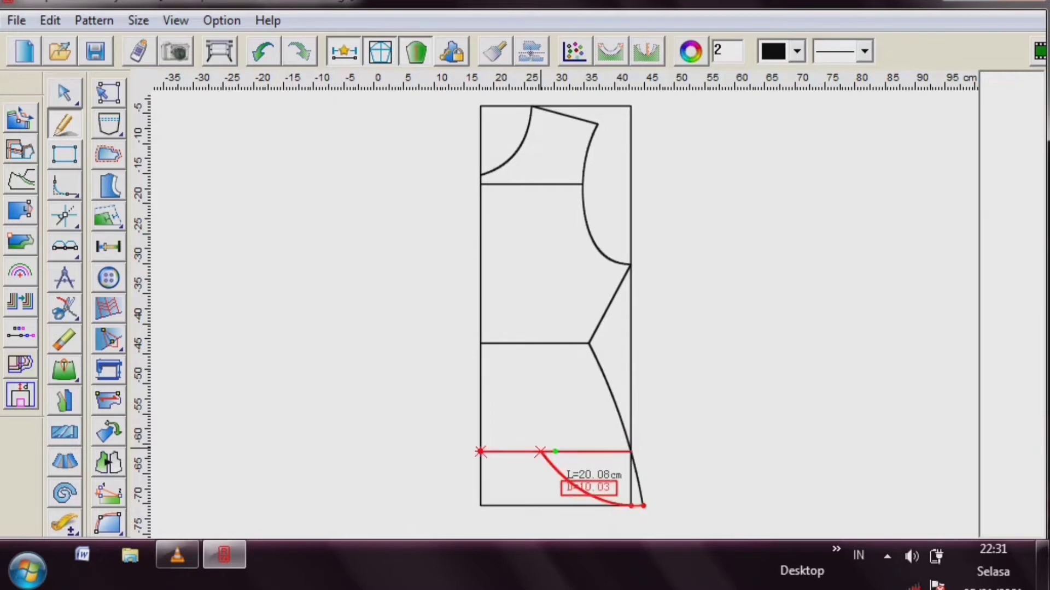
pyautogui.rightClick(541, 458)
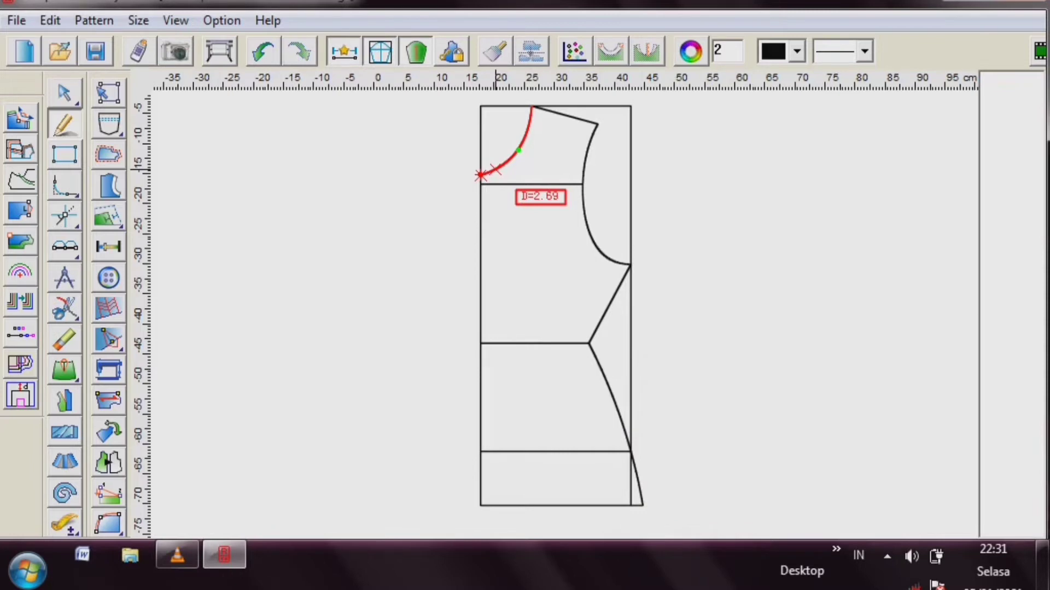
# - Draw a 38 cm vertical line downward from the point on the neckline curve 2 cm from its lower end
pyautogui.click(496, 169)
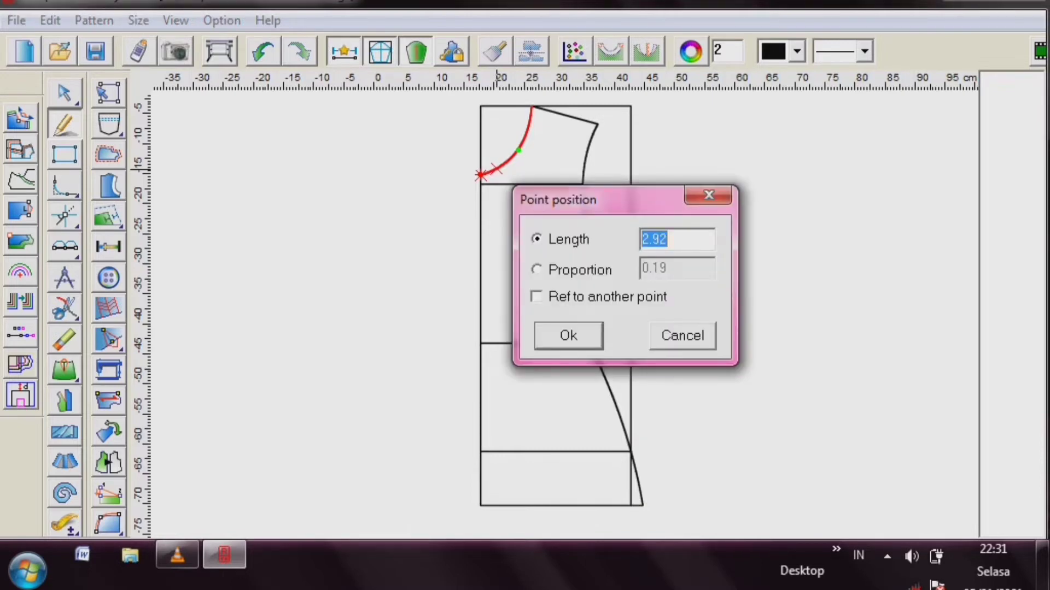
pyautogui.write('2')
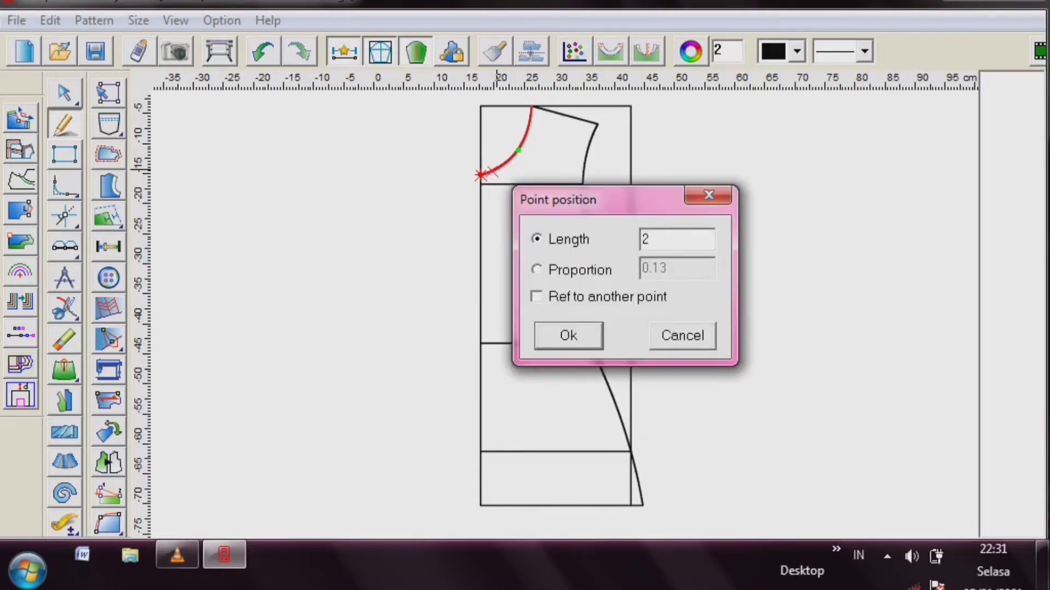
pyautogui.press('Return')
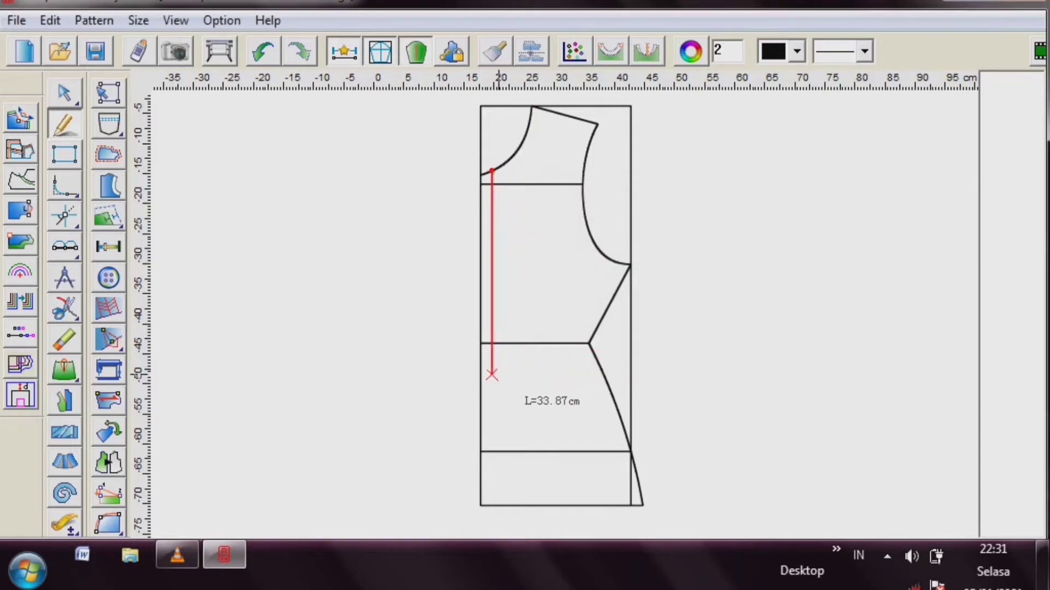
pyautogui.click(491, 408)
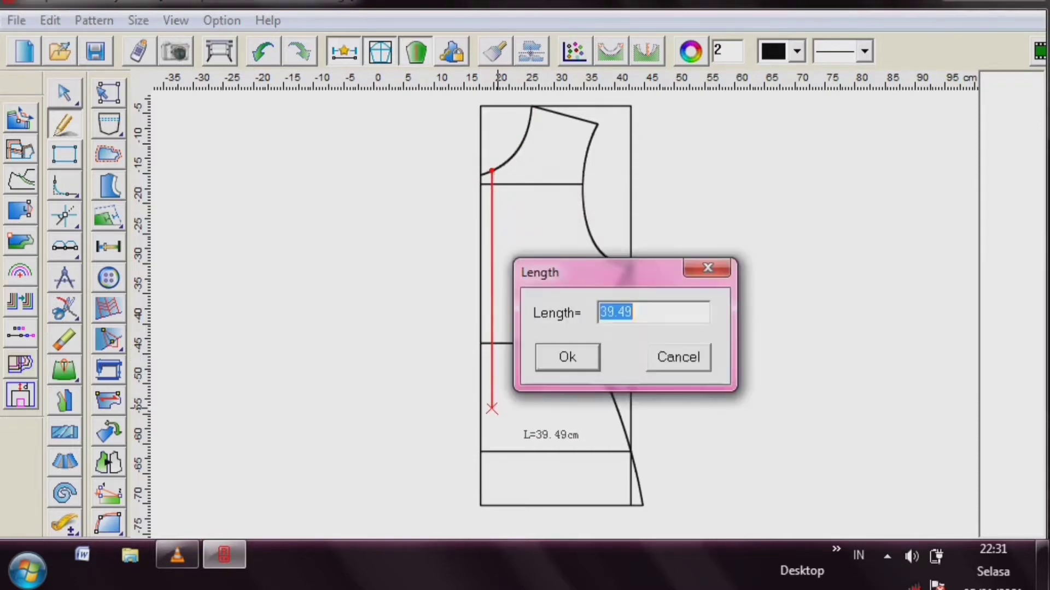
pyautogui.moveTo(601, 272)
pyautogui.mouseDown()
pyautogui.moveTo(364, 262)
pyautogui.moveTo(306, 218)
pyautogui.mouseUp()
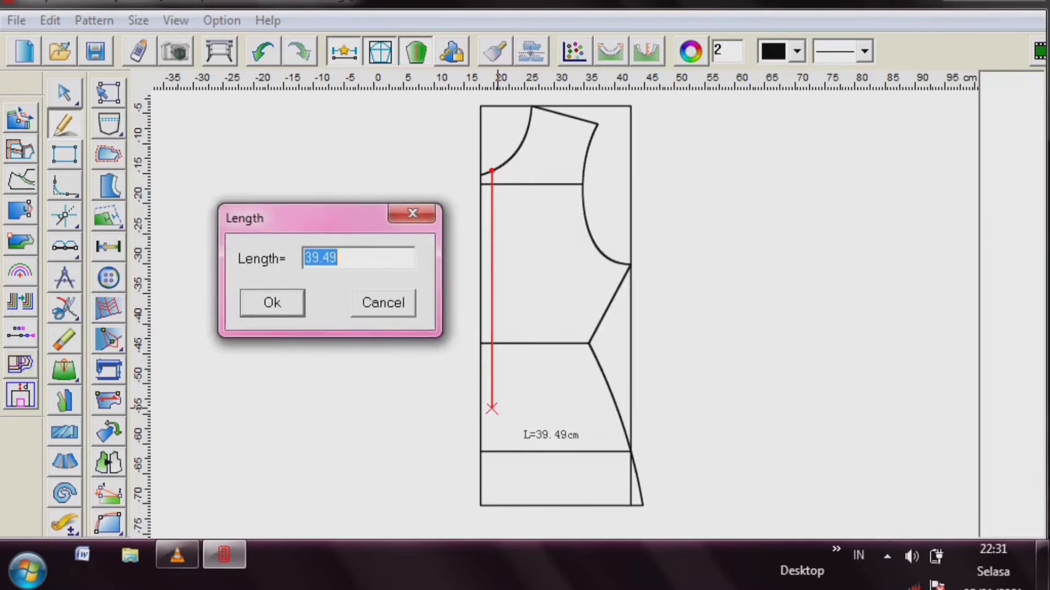
pyautogui.write('3')
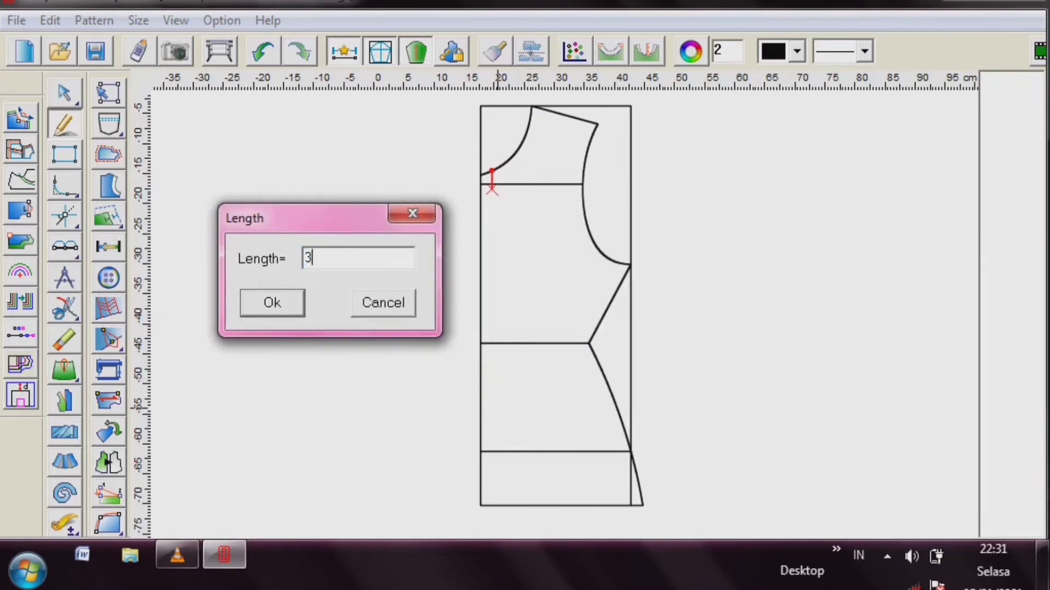
pyautogui.write('8')
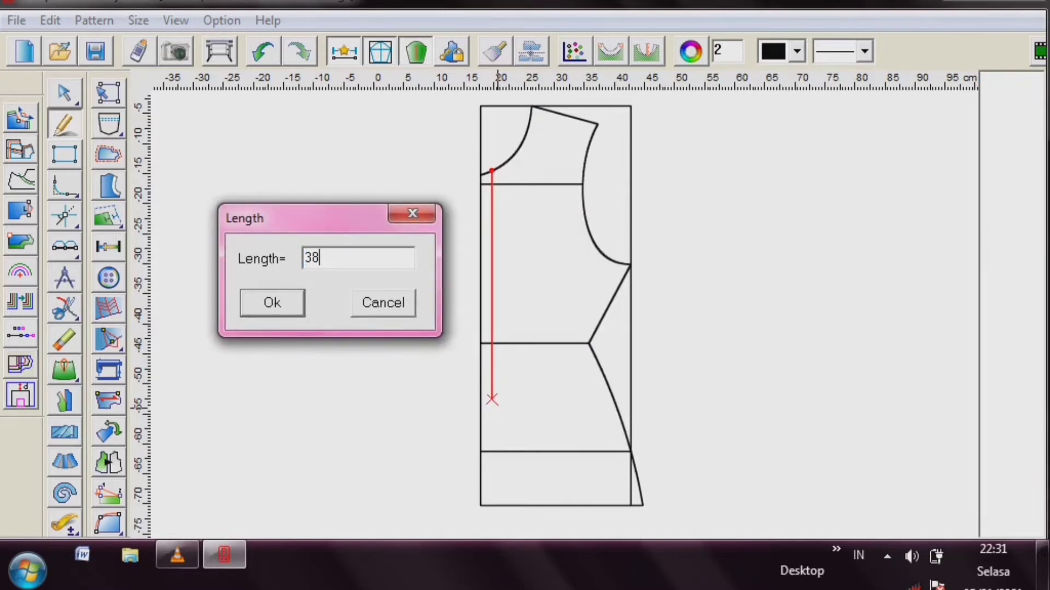
pyautogui.click(272, 302)
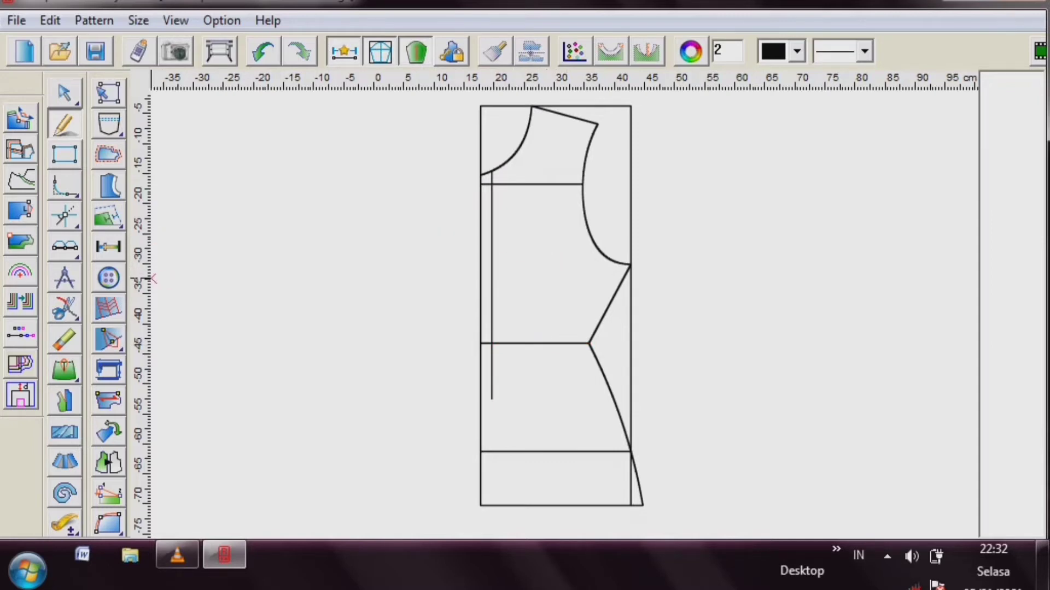
# - Place a point 13 cm above the middle of the waist line segment between the 38 cm vertical line and the side seam
pyautogui.click(65, 246)
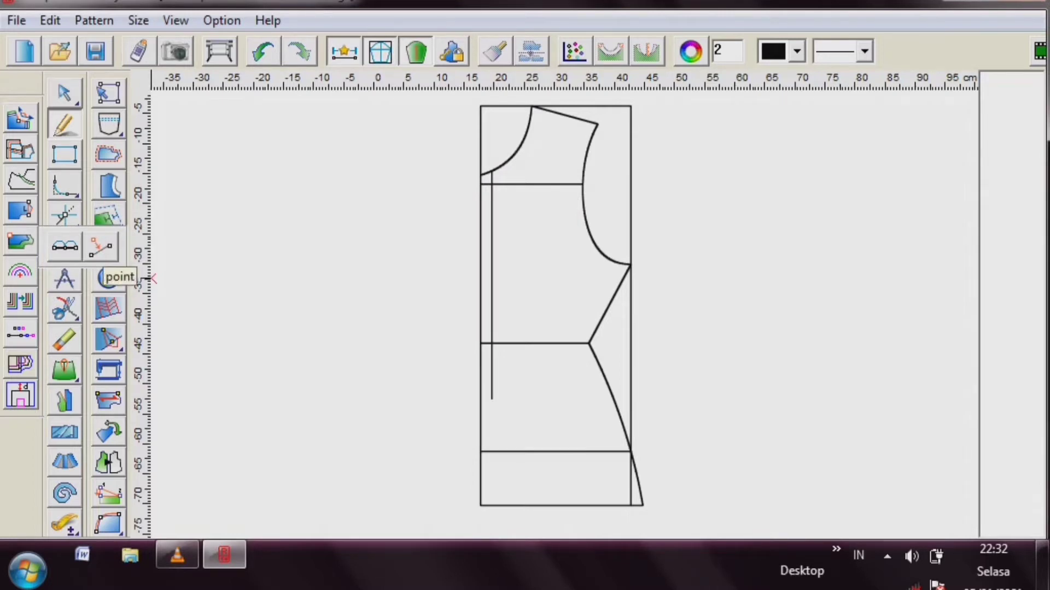
pyautogui.click(101, 247)
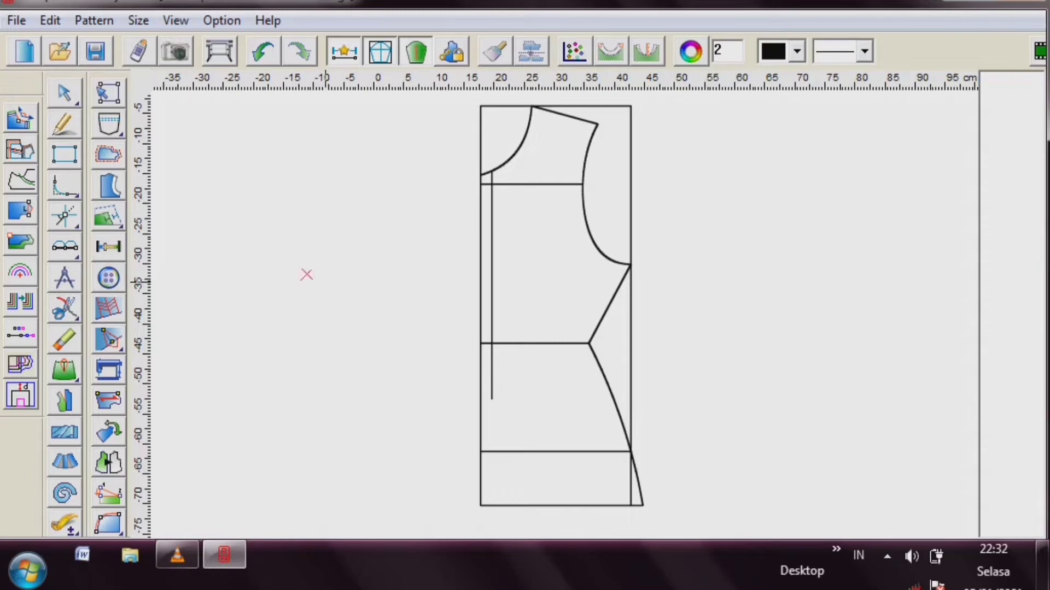
pyautogui.click(539, 343)
pyautogui.press('Return')
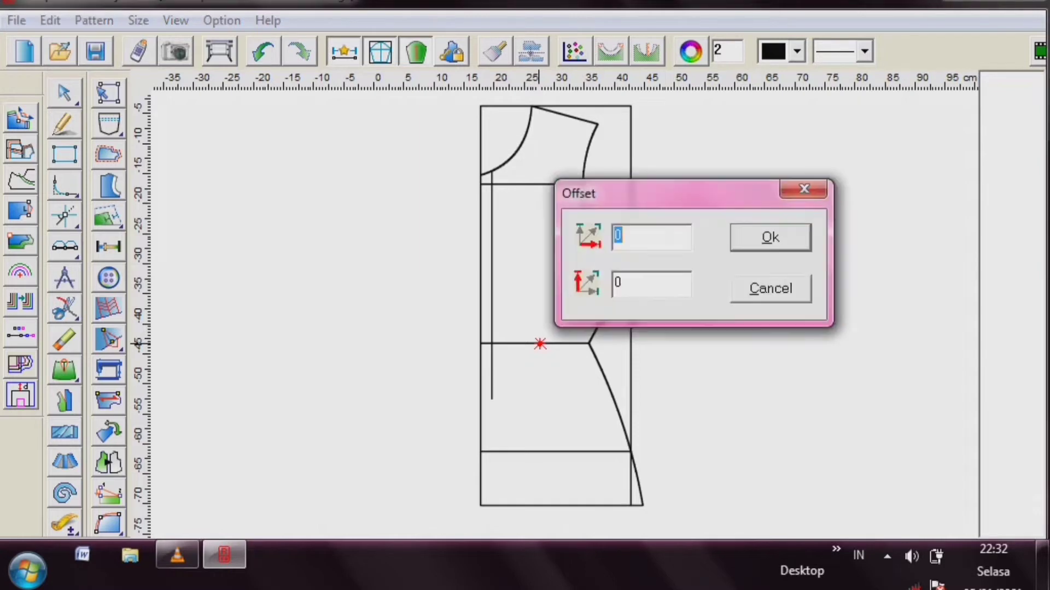
pyautogui.click(622, 283)
pyautogui.press('BackSpace')
pyautogui.write('13')
pyautogui.click(785, 238)
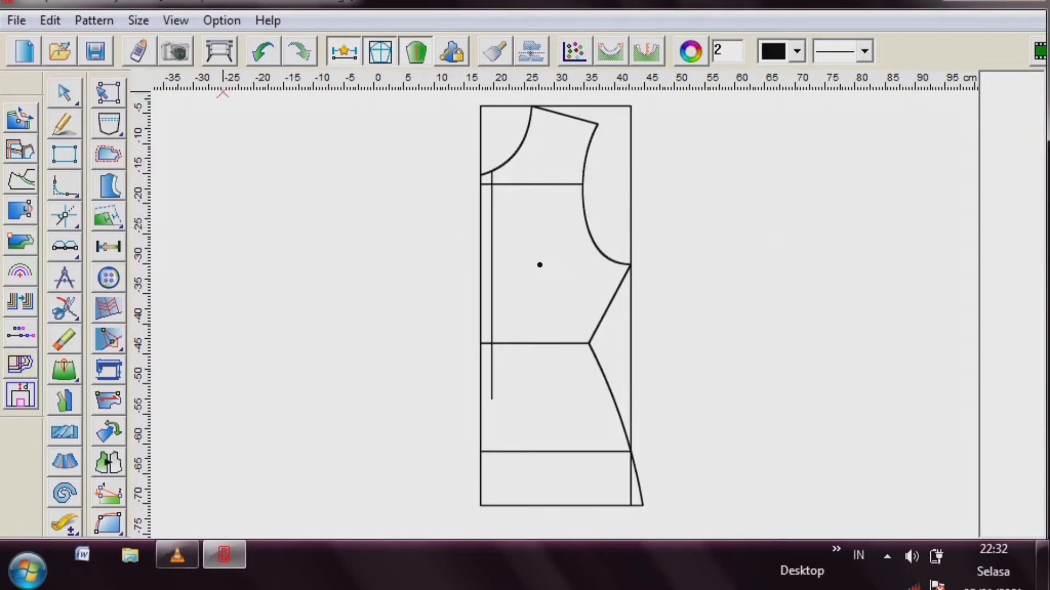
# - Draw a 13 cm vertical line from the middle of that waist line segment up to the placed point
pyautogui.click(64, 124)
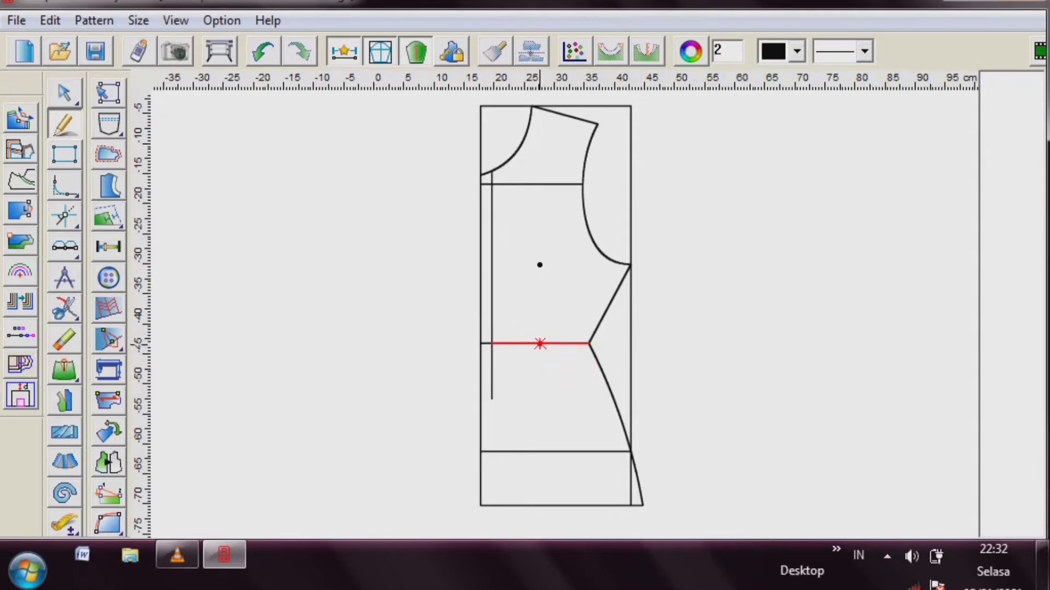
pyautogui.click(539, 344)
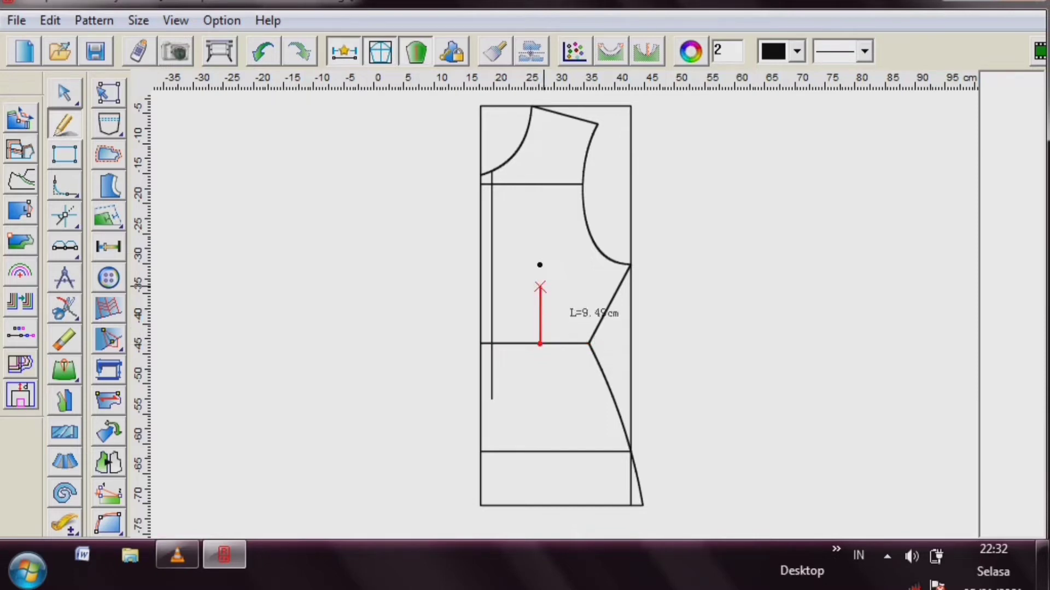
pyautogui.click(540, 287)
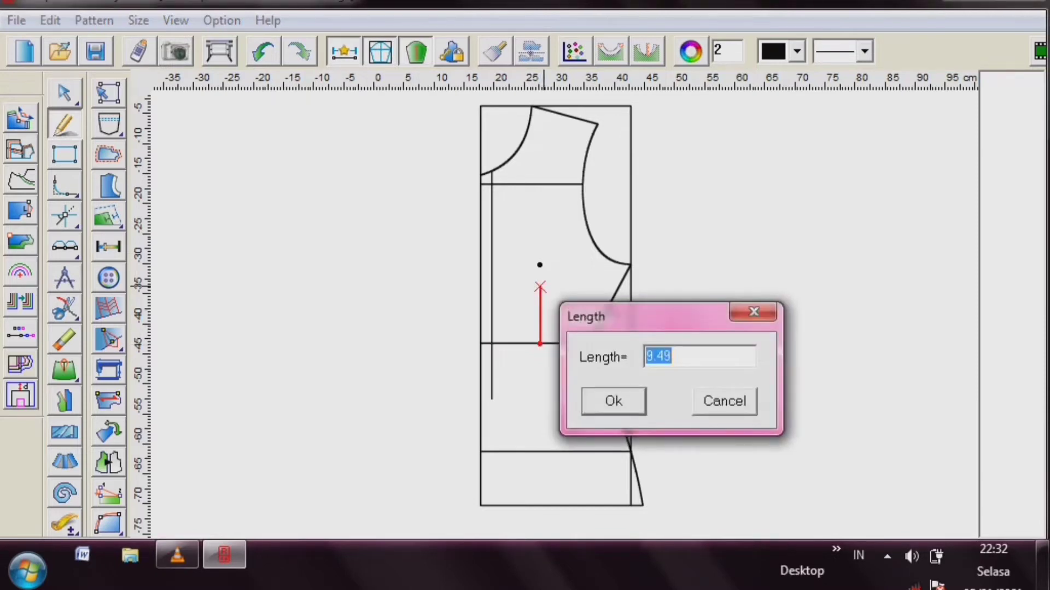
pyautogui.press('Escape')
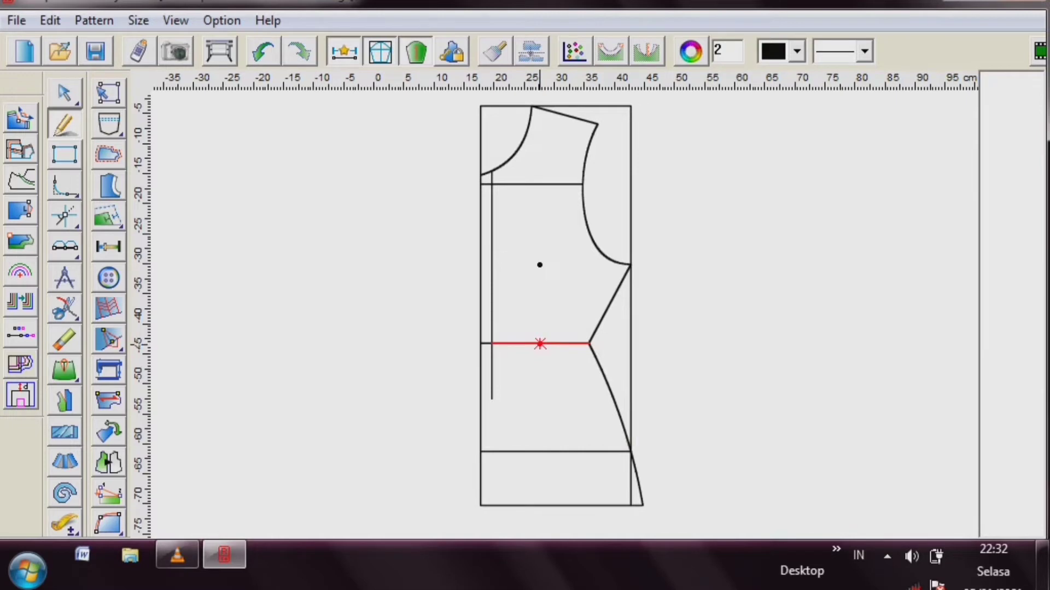
pyautogui.click(539, 344)
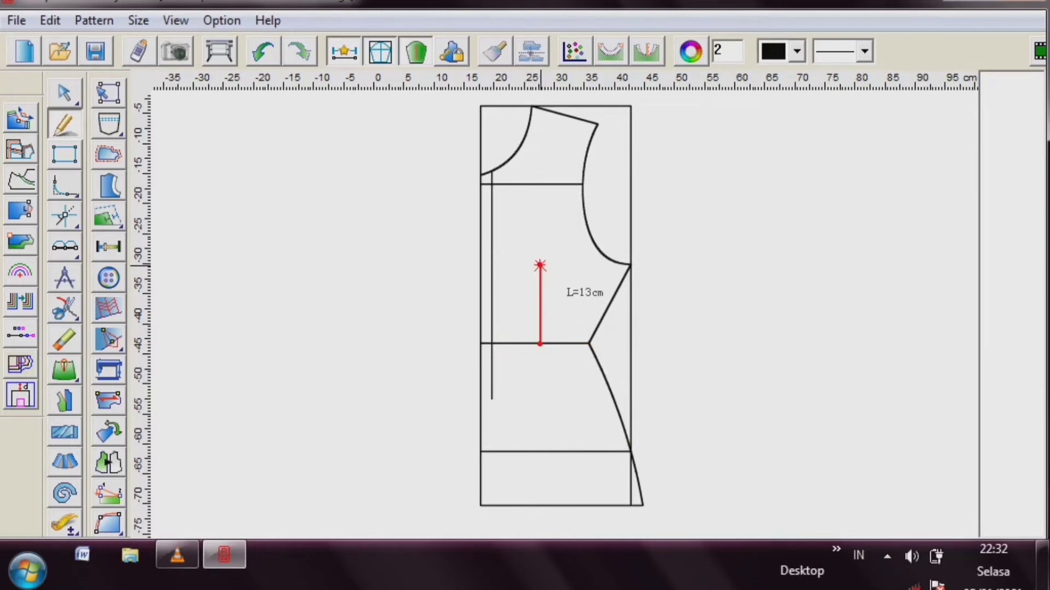
pyautogui.click(539, 266)
pyautogui.rightClick(574, 295)
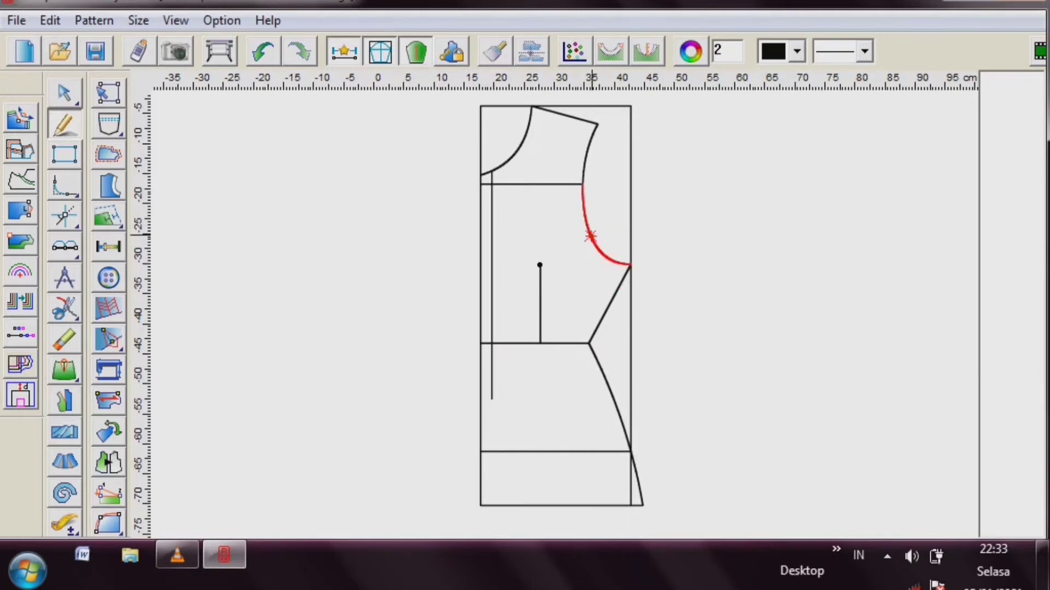
# - Draw a straight line about 9.7 cm long from the middle of the lower armhole curve to the placed point
pyautogui.click(590, 236)
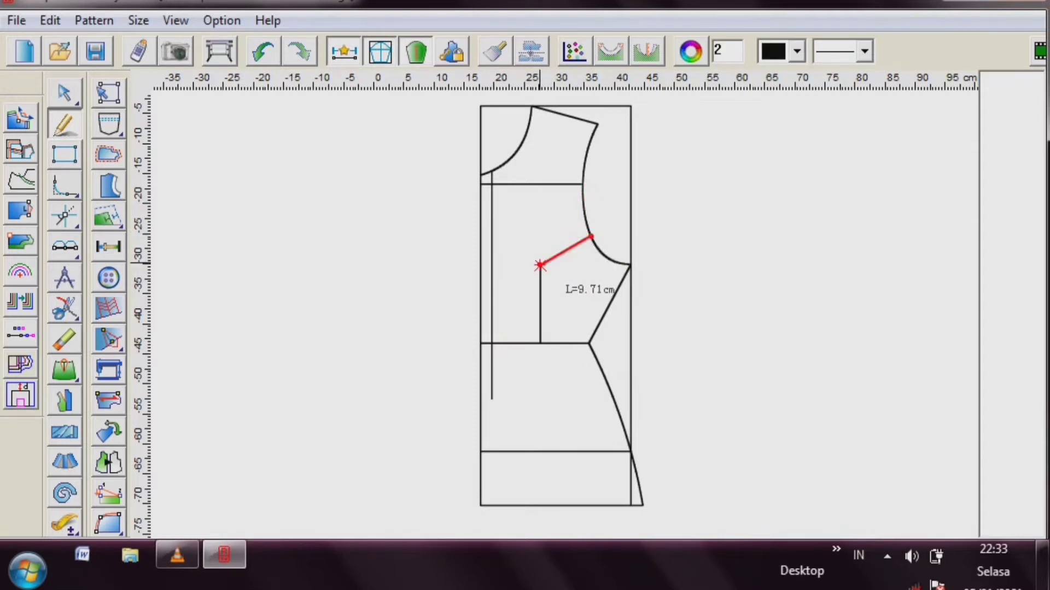
pyautogui.click(540, 265)
pyautogui.rightClick(559, 278)
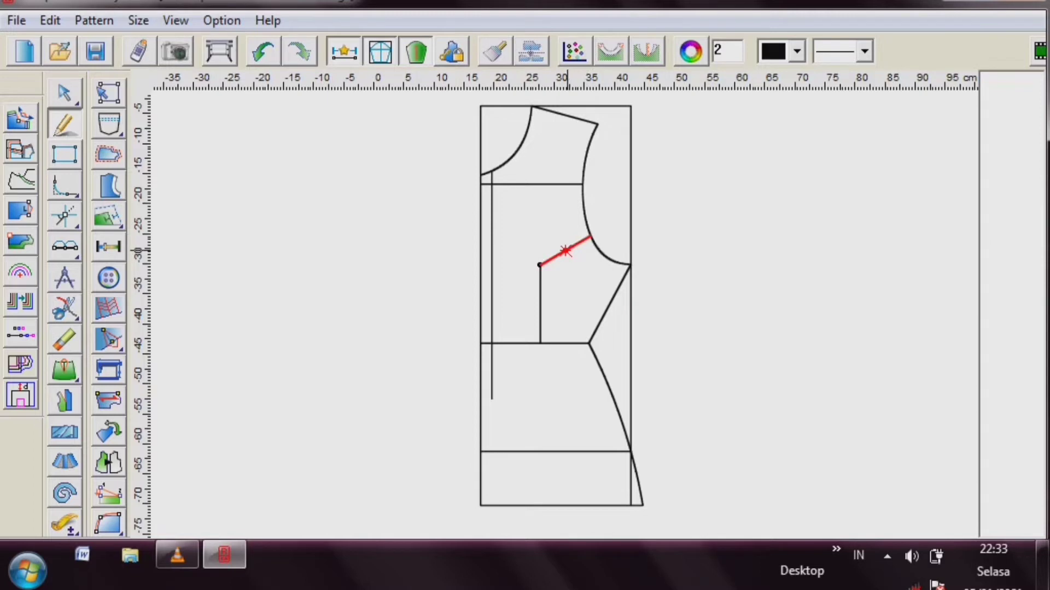
# - Join the midpoints of the slanted and 13 cm vertical lines, and bend the joining line into a curve toward their corner point
pyautogui.click(565, 251)
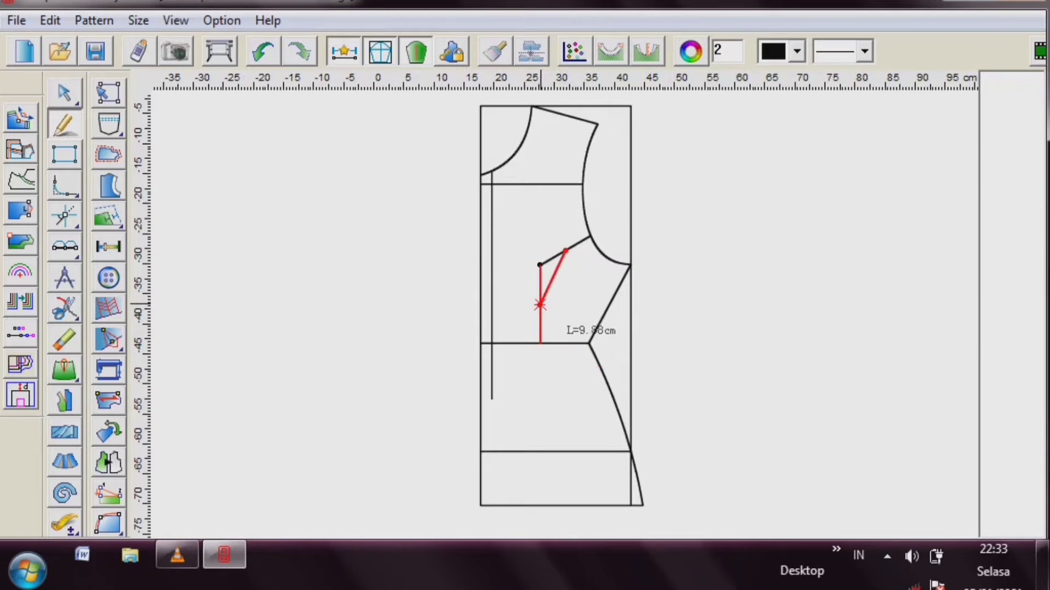
pyautogui.click(540, 304)
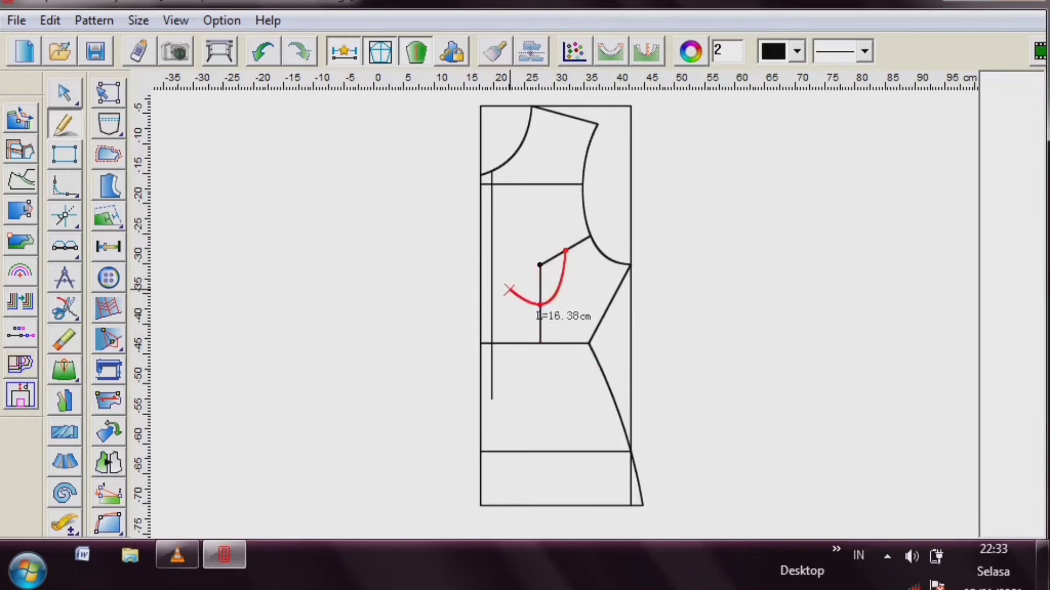
pyautogui.rightClick(509, 290)
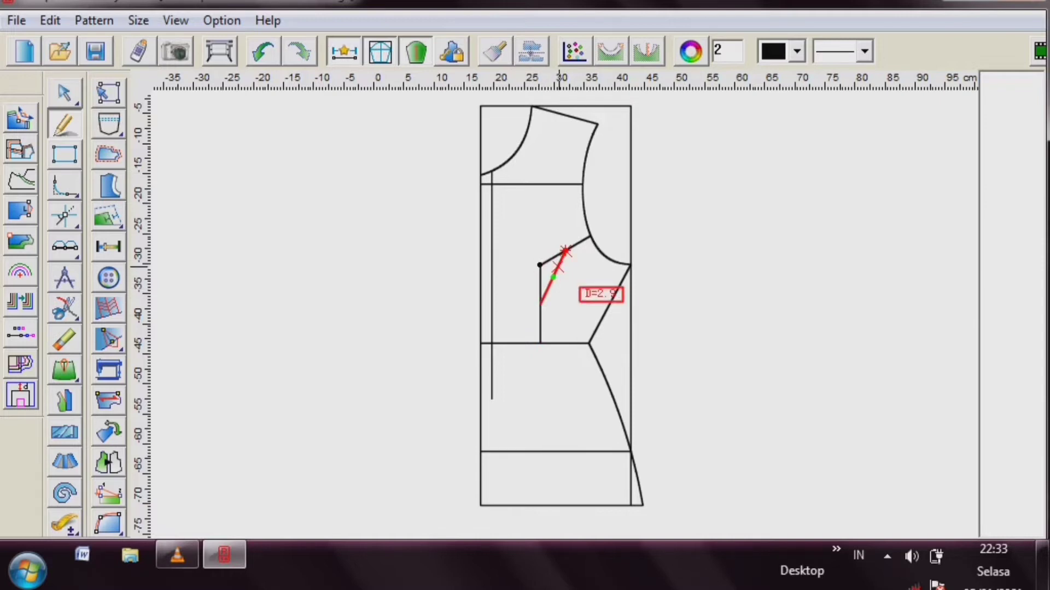
pyautogui.rightClick(557, 267)
pyautogui.click(553, 278)
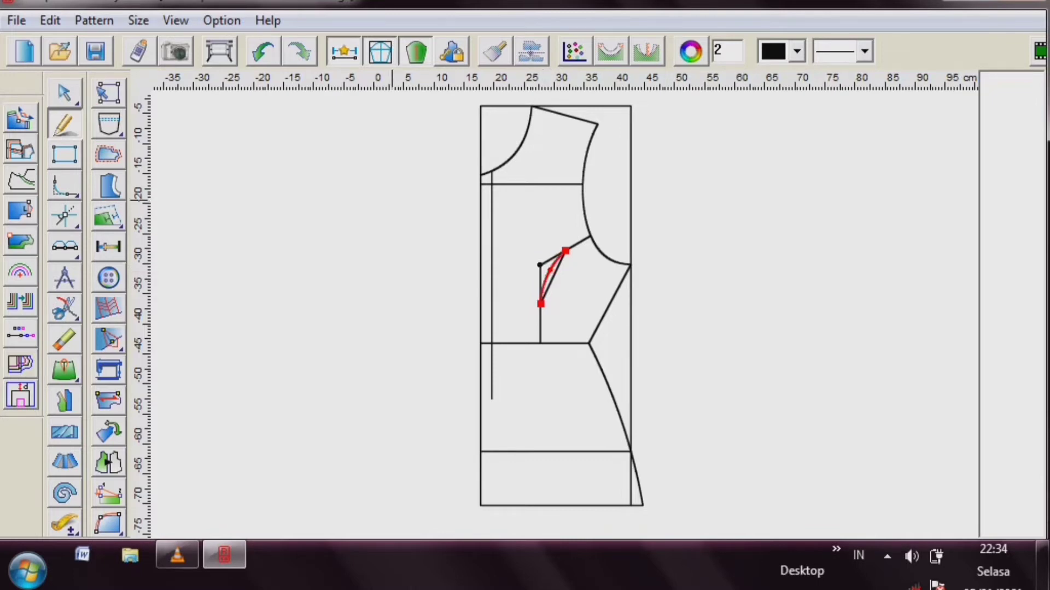
pyautogui.rightClick(392, 201)
pyautogui.click(440, 273)
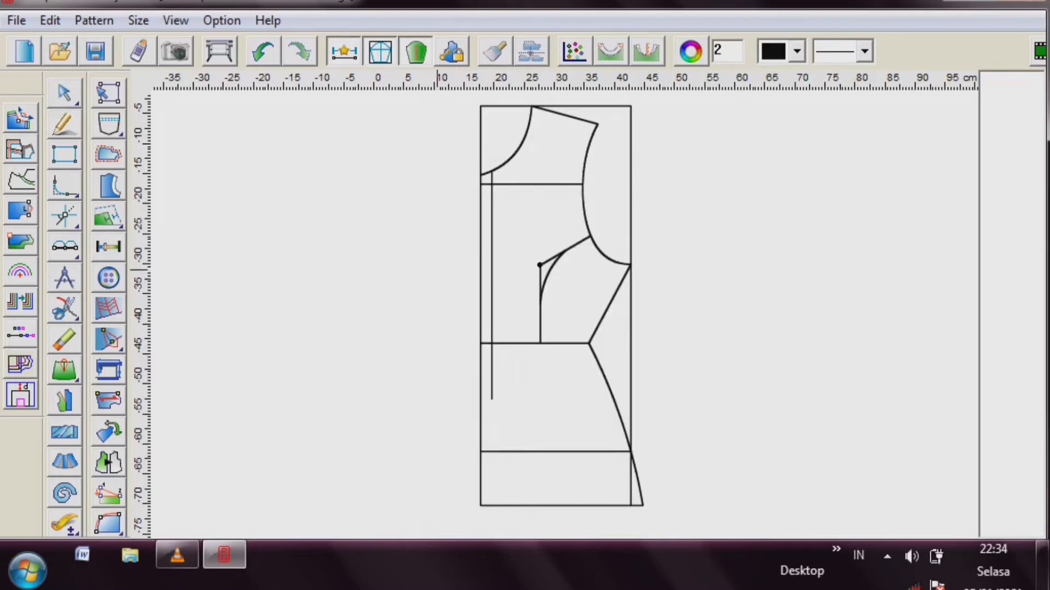
# - Pull the joining curve further toward the corner point so it blends smoothly into the slanted and vertical lines
pyautogui.moveTo(410, 223); pyautogui.dragTo(695, 411)
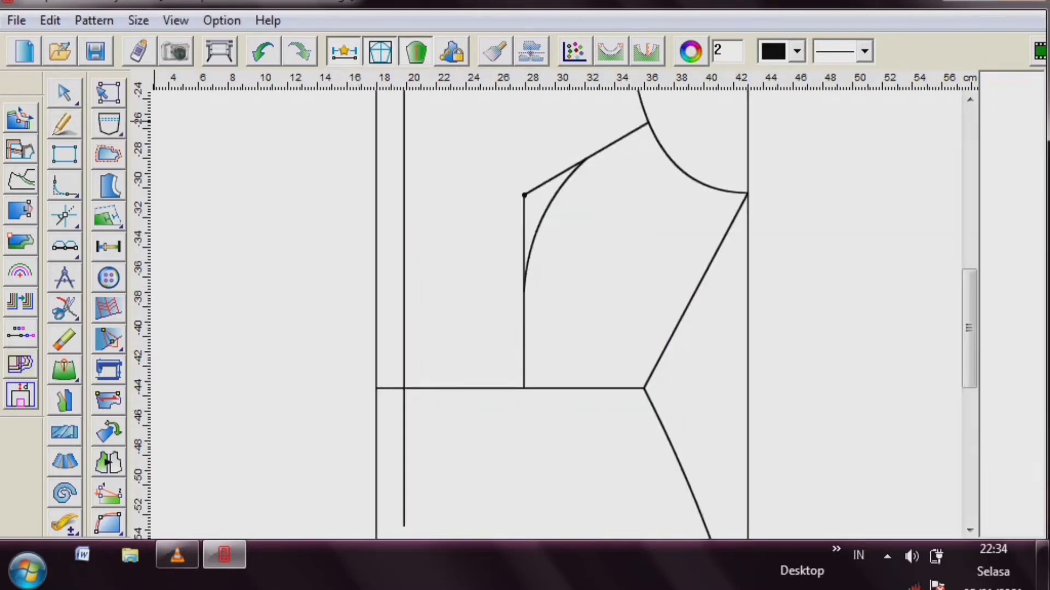
pyautogui.click(64, 124)
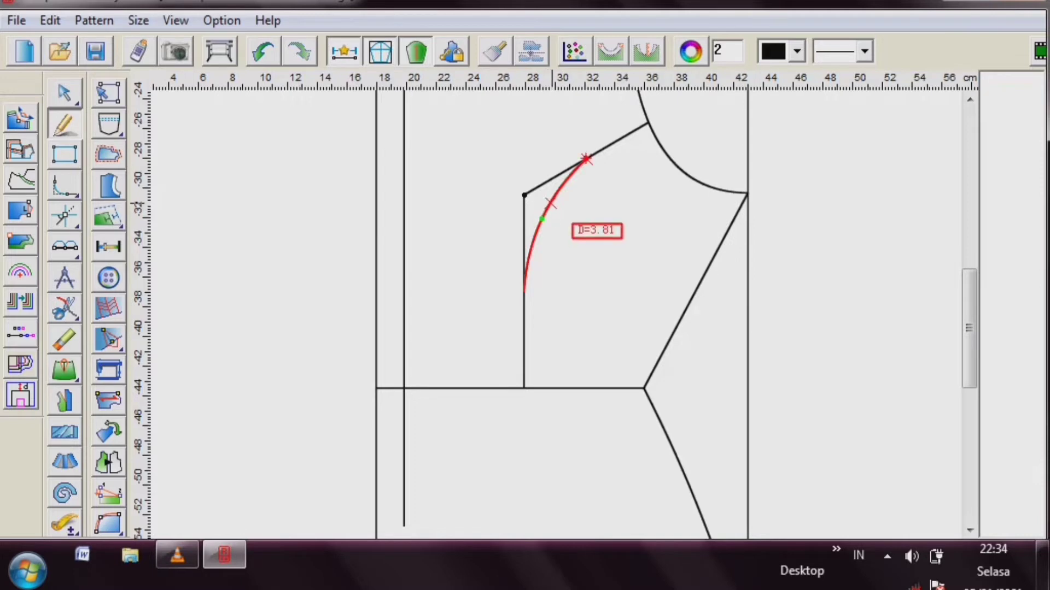
pyautogui.click(552, 204)
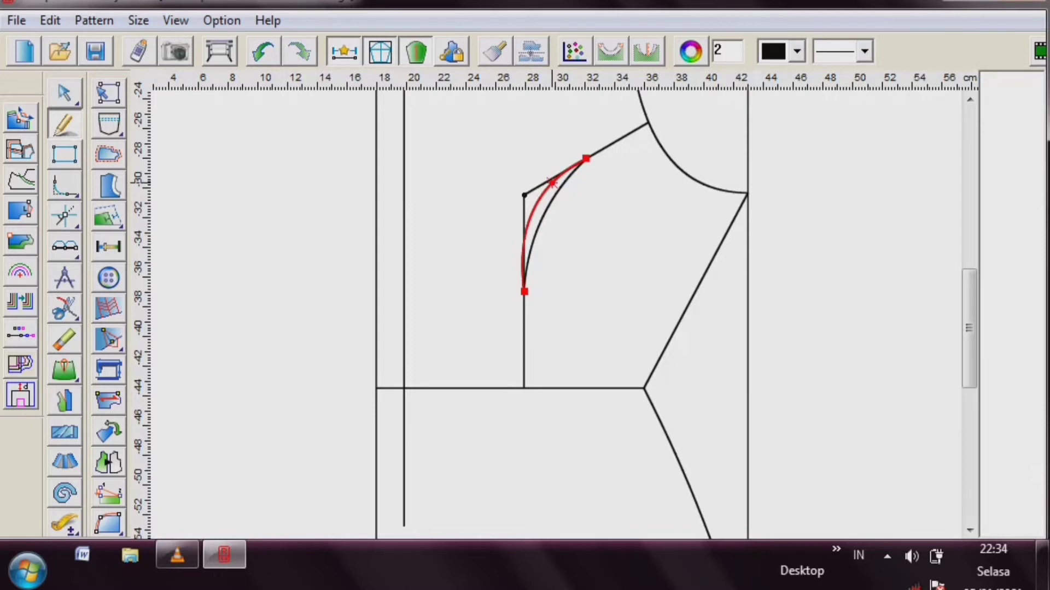
pyautogui.rightClick(289, 157)
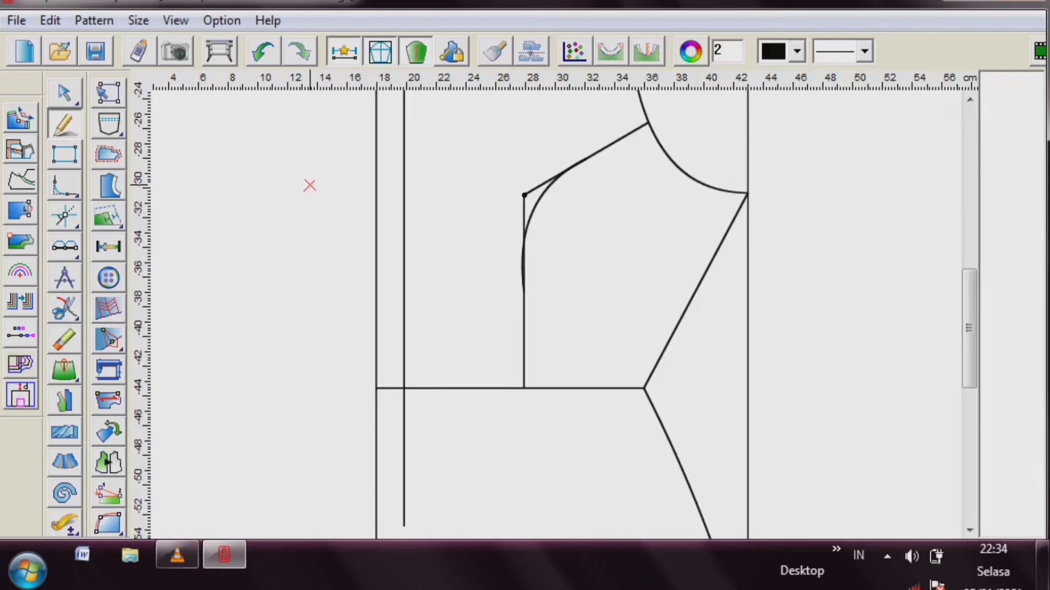
pyautogui.press('F5')
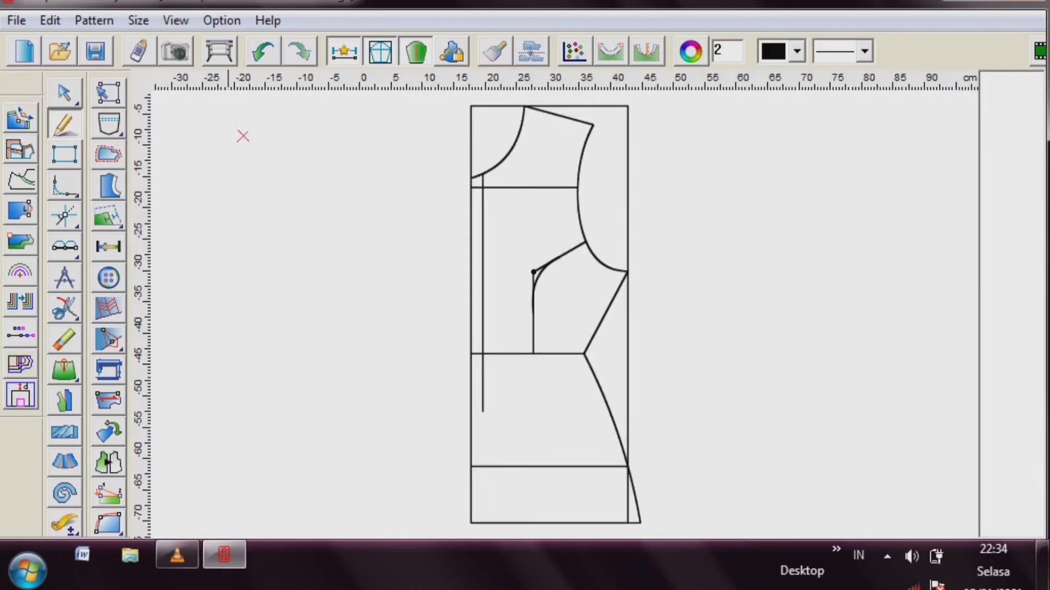
# - Split the straight panel lines where the joining curve meets them
pyautogui.click(65, 308)
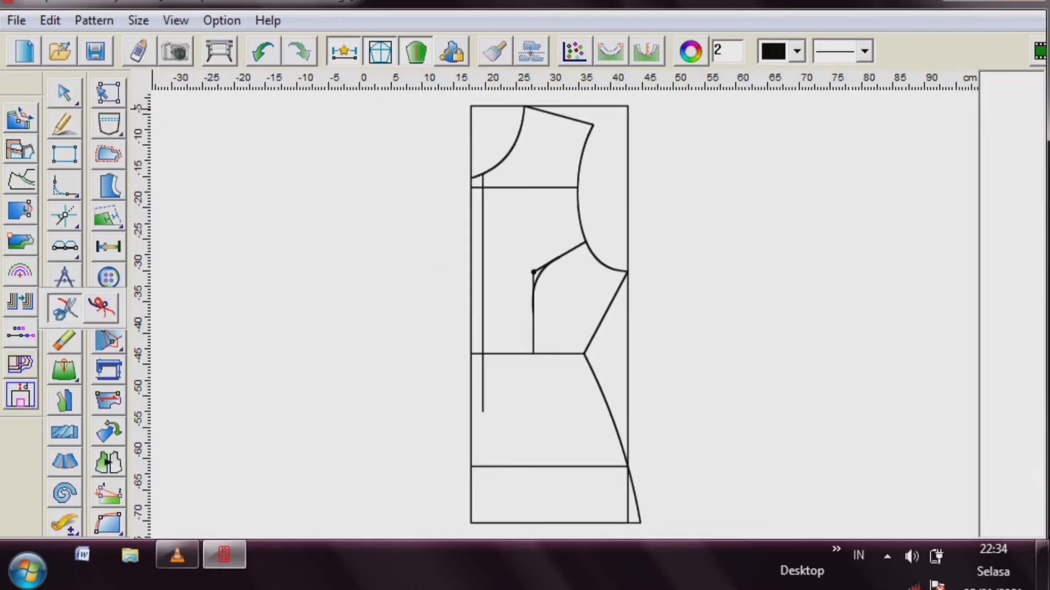
pyautogui.click(65, 307)
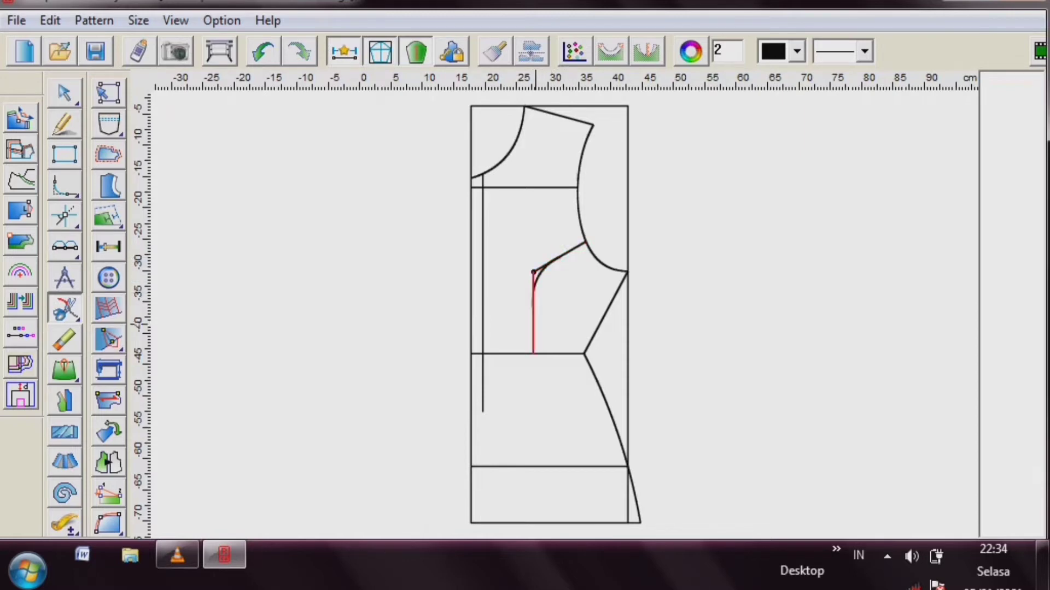
pyautogui.click(533, 313)
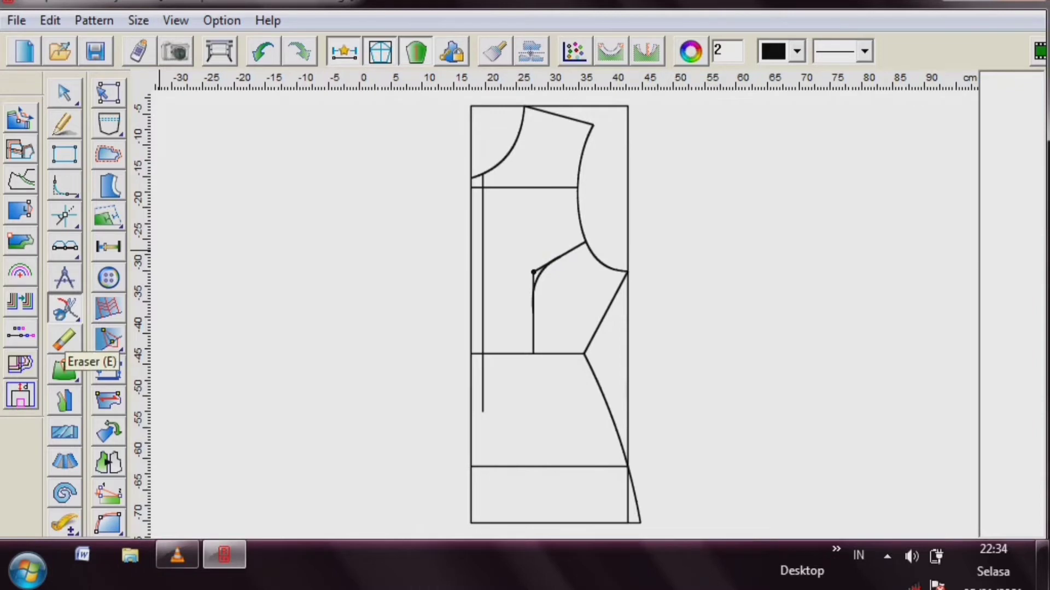
# - Erase the corner point and the two straight line pieces outside the joining curve
pyautogui.click(64, 341)
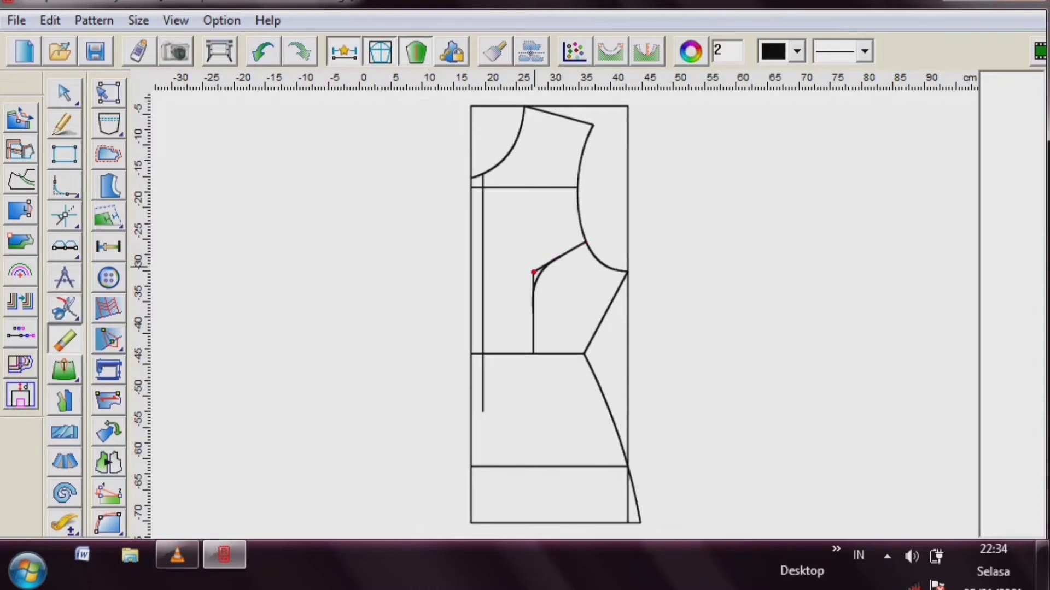
pyautogui.click(544, 265)
pyautogui.click(533, 278)
# - Extend the panel line straight down from the waist to the hem, and join the front vertical line's lower end to it horizontally
pyautogui.click(64, 124)
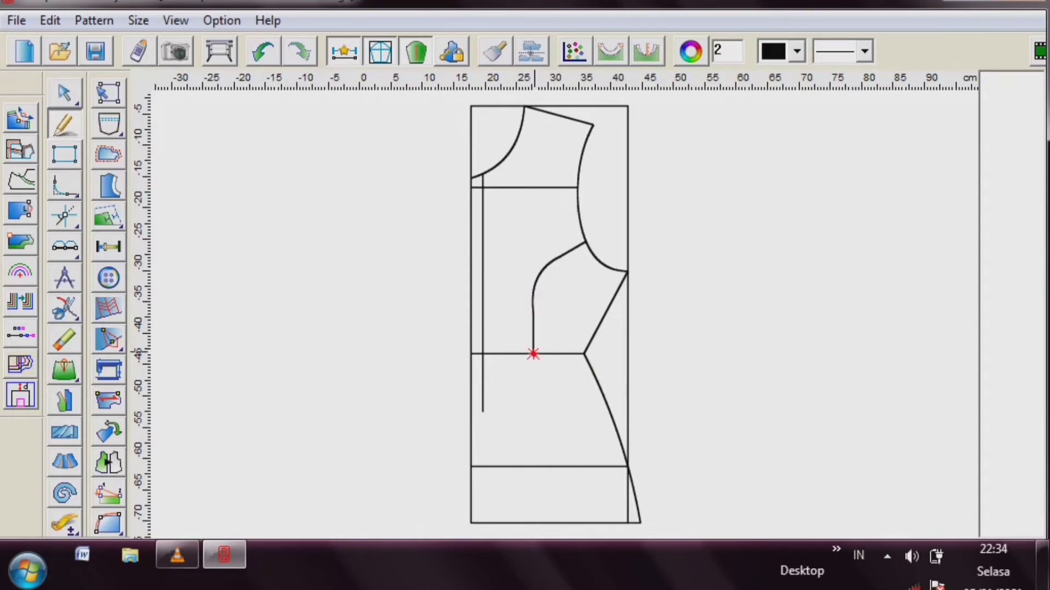
pyautogui.click(534, 354)
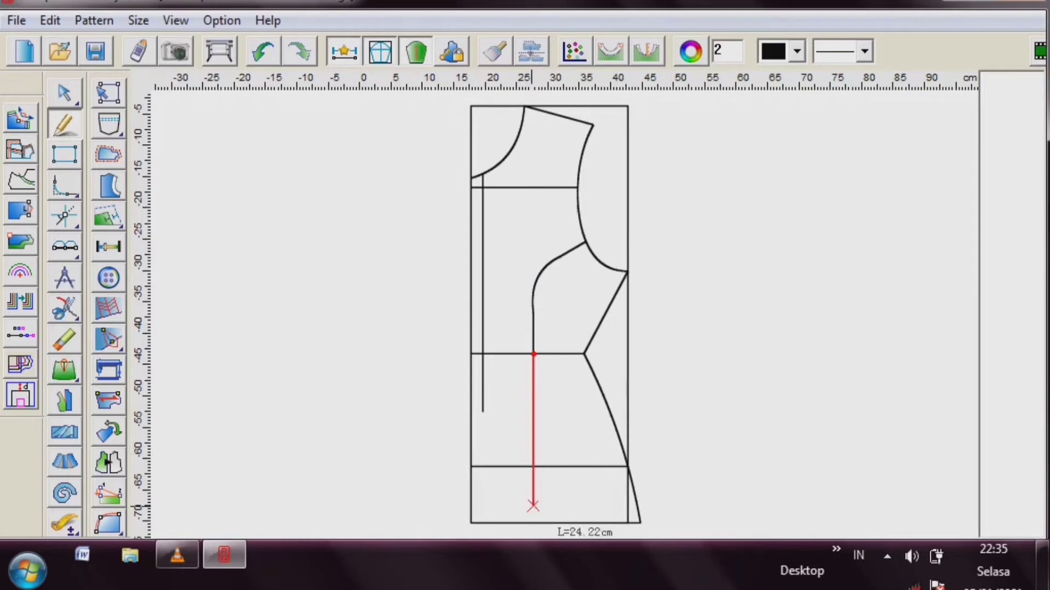
pyautogui.click(534, 524)
pyautogui.rightClick(533, 524)
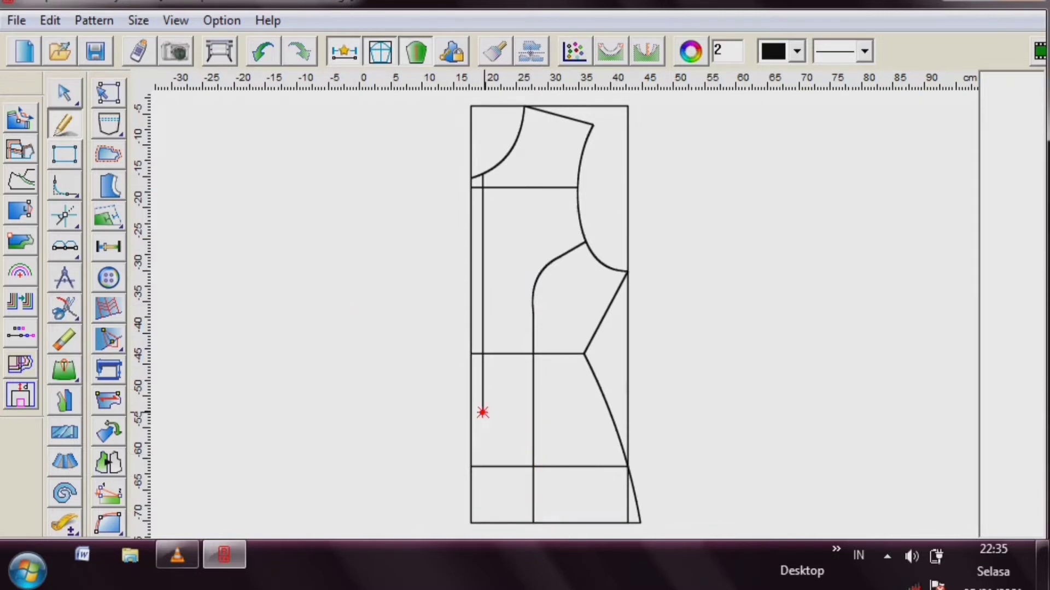
pyautogui.click(483, 412)
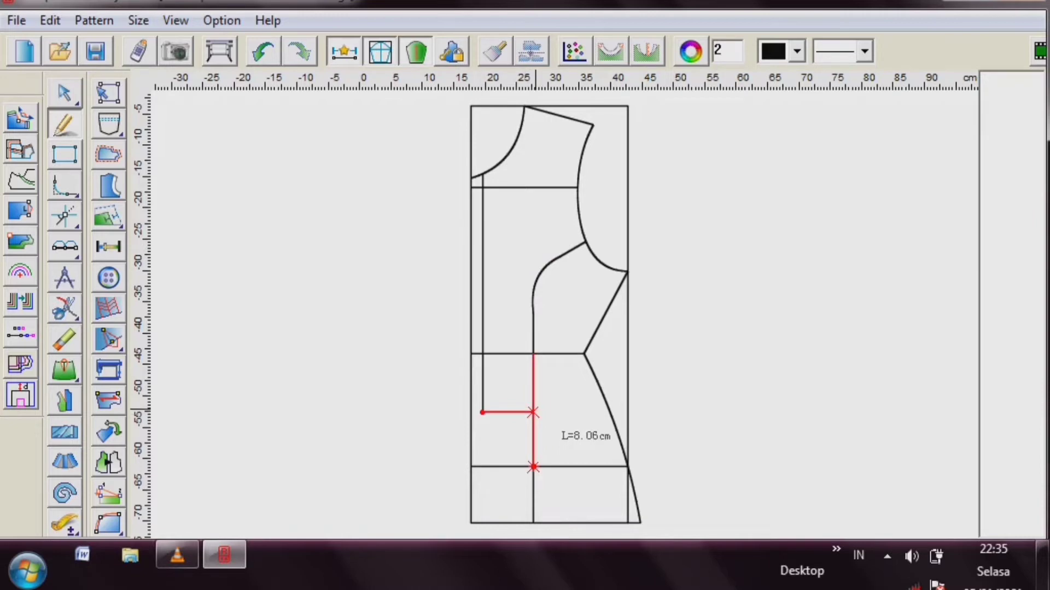
pyautogui.click(533, 412)
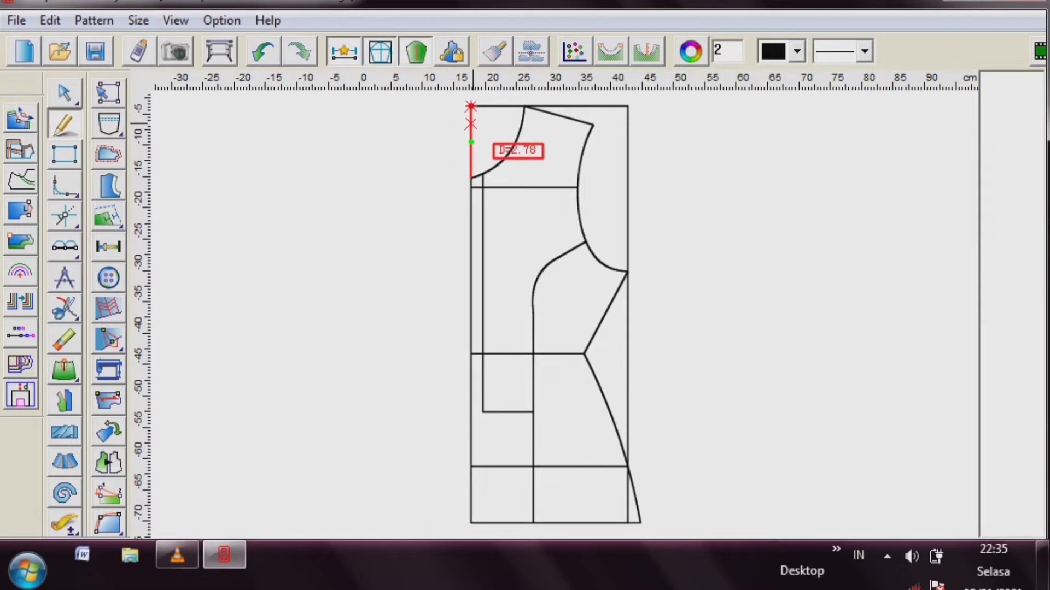
# - Draw a straight line from 2 cm below the rectangle's upper centre-front corner to the neck end of the shoulder line
pyautogui.click(471, 143)
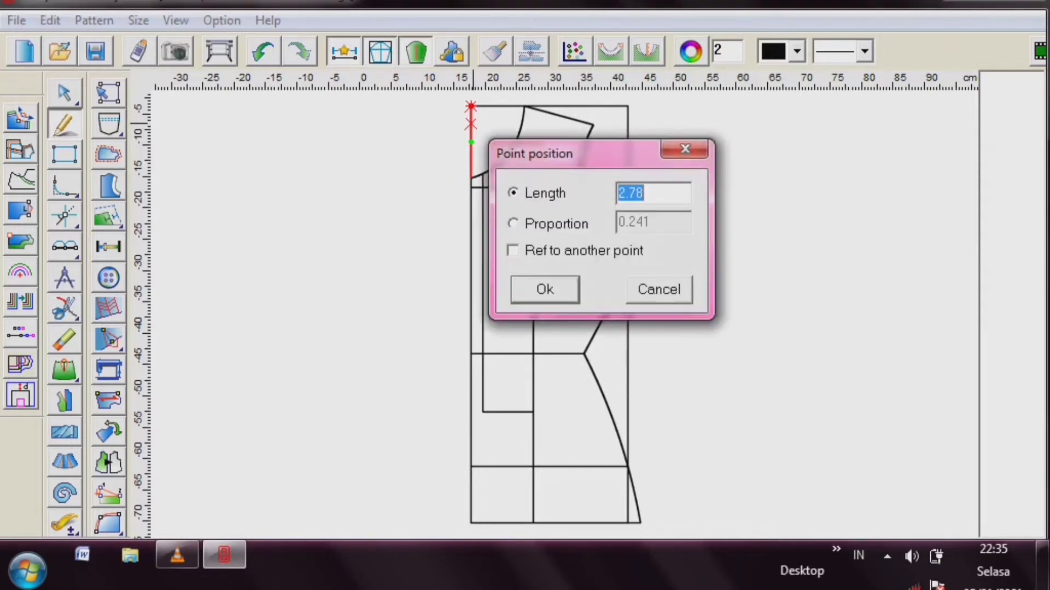
pyautogui.write('2')
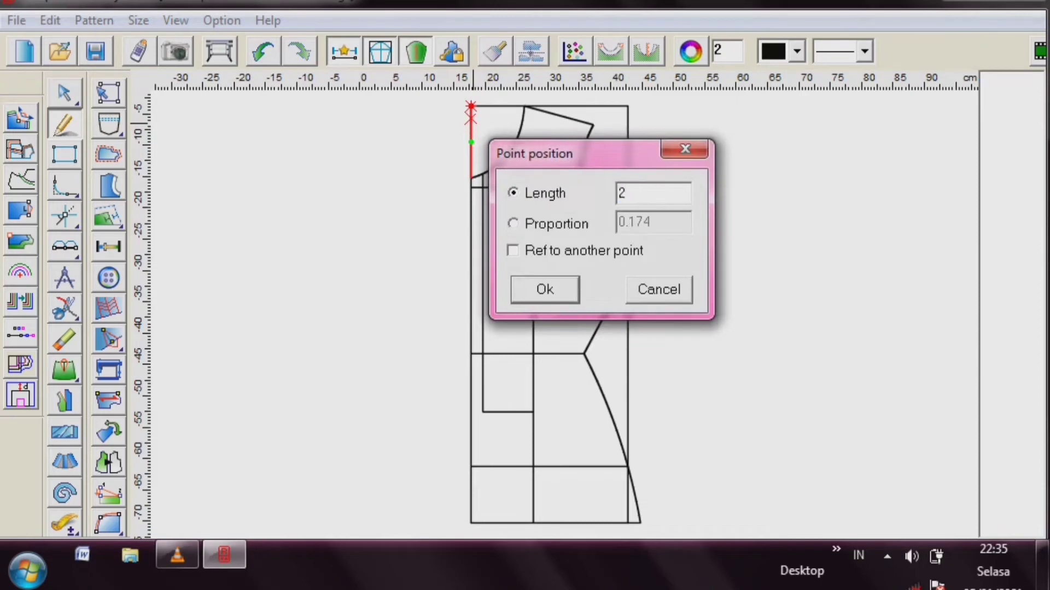
pyautogui.press('Return')
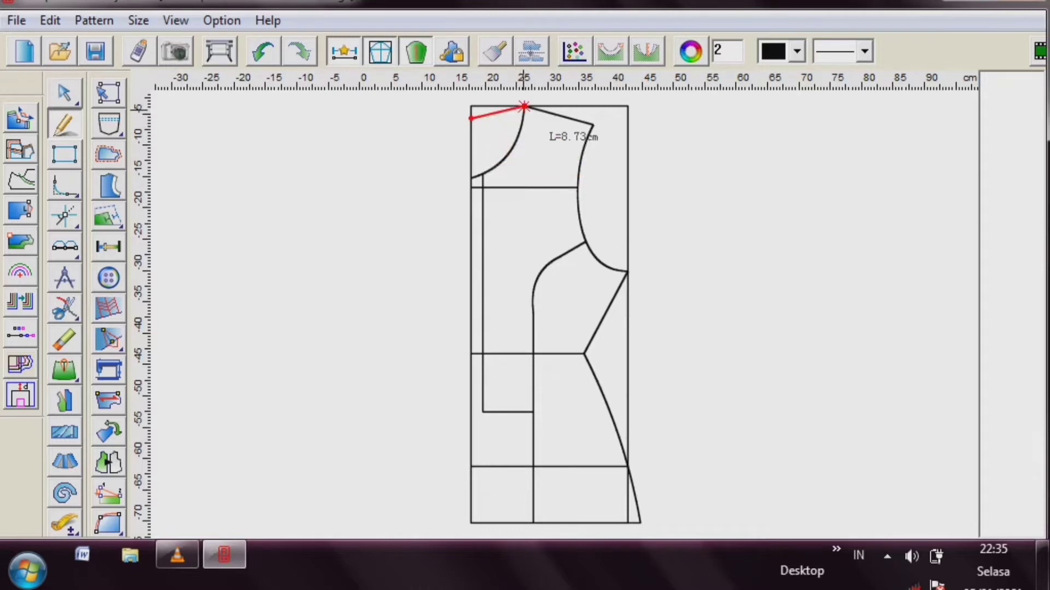
pyautogui.click(524, 106)
pyautogui.rightClick(541, 135)
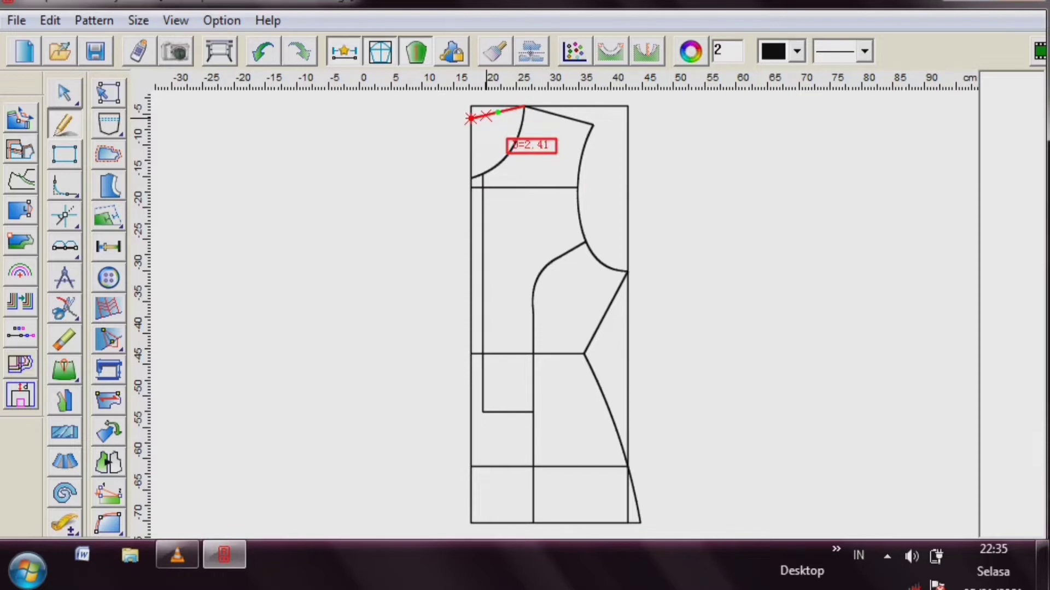
# - Bend the new upper neck line downward into a shallow neckline curve about 8.9 cm long
pyautogui.rightClick(486, 117)
pyautogui.click(486, 116)
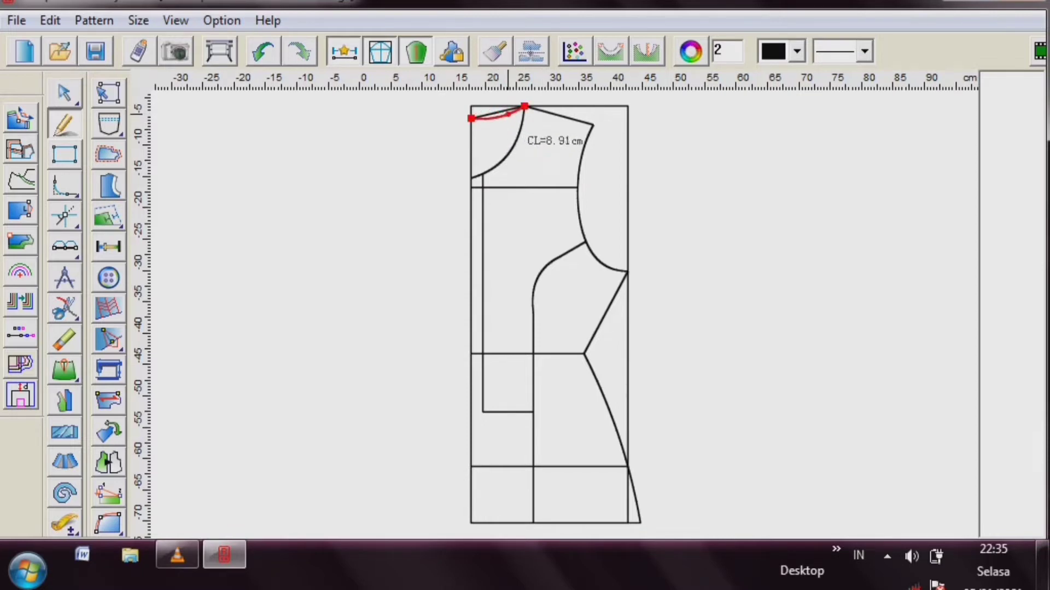
pyautogui.click(508, 114)
pyautogui.click(391, 173)
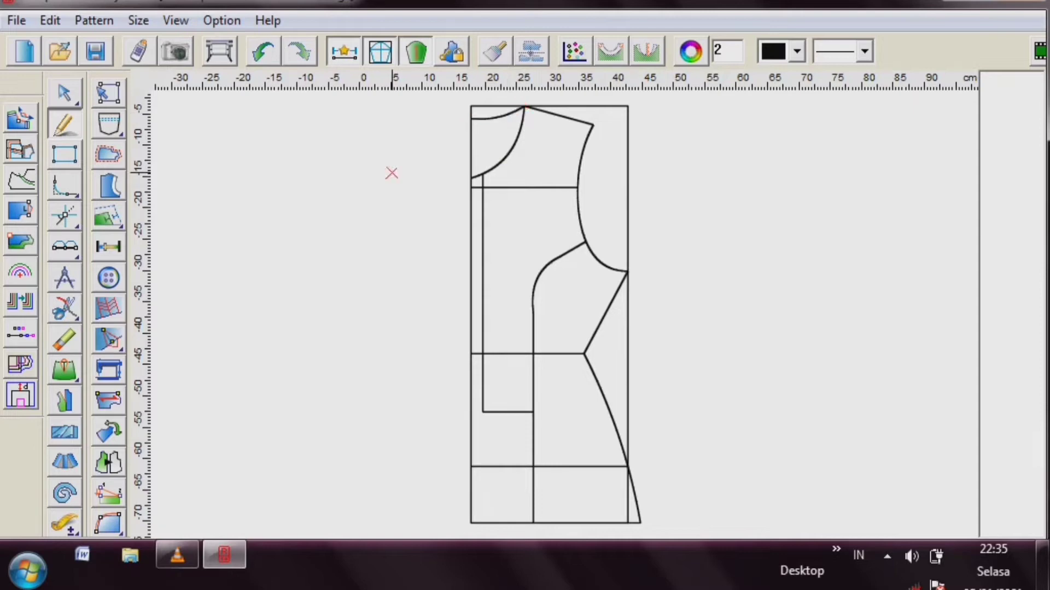
# - Snip the lower vertical panel line where the short horizontal line from the front vertical meets it
pyautogui.click(64, 93)
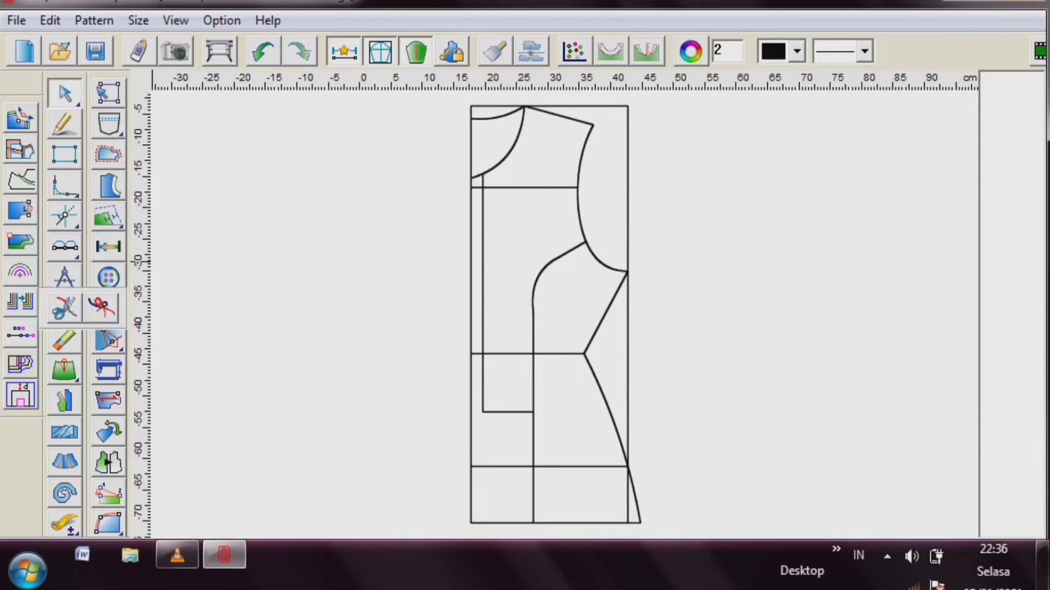
pyautogui.click(65, 308)
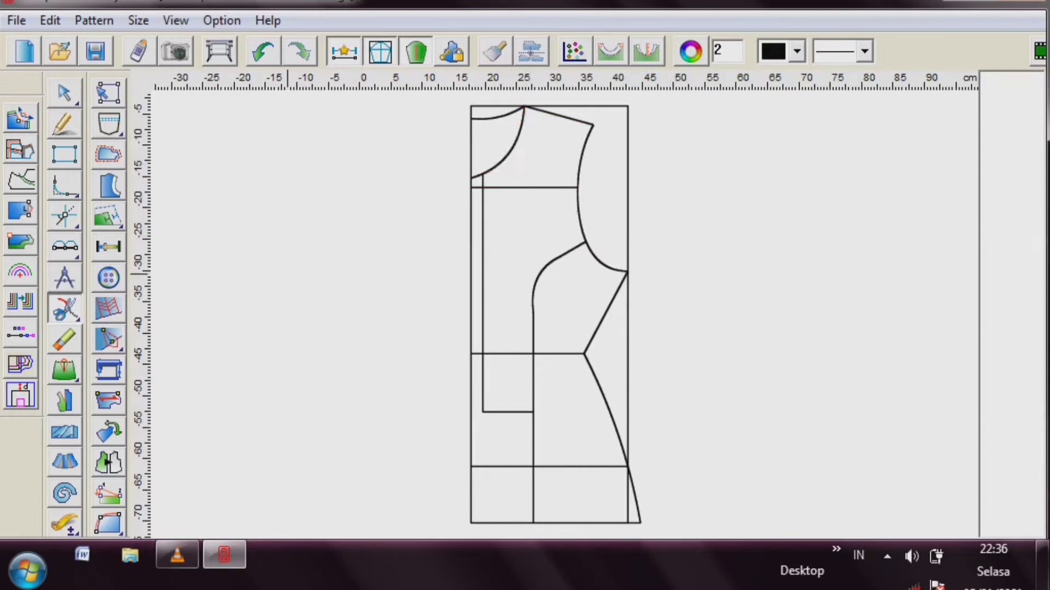
pyautogui.moveTo(65, 309)
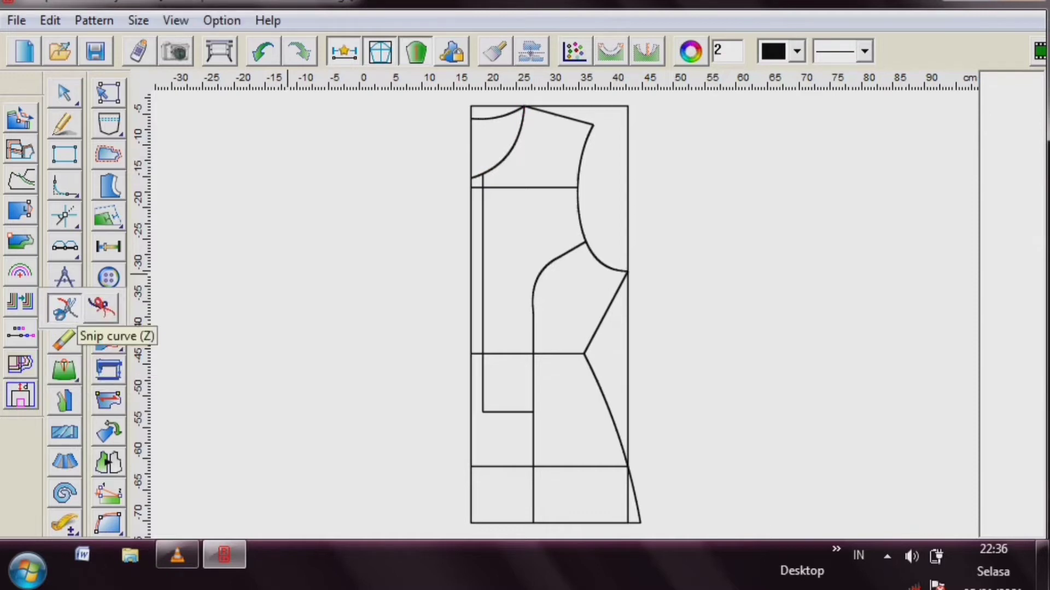
pyautogui.click(65, 309)
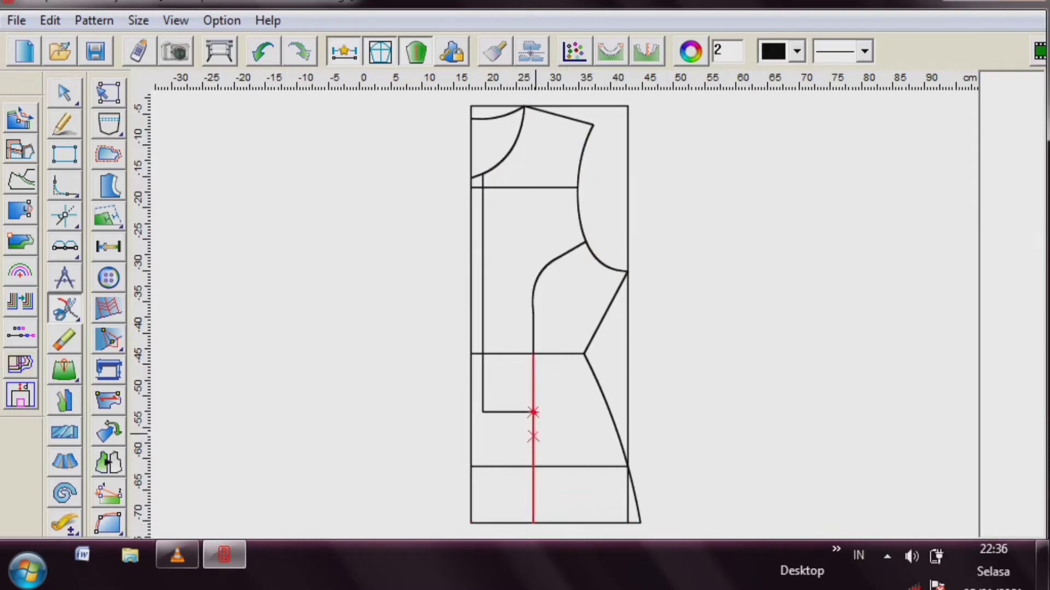
pyautogui.click(533, 413)
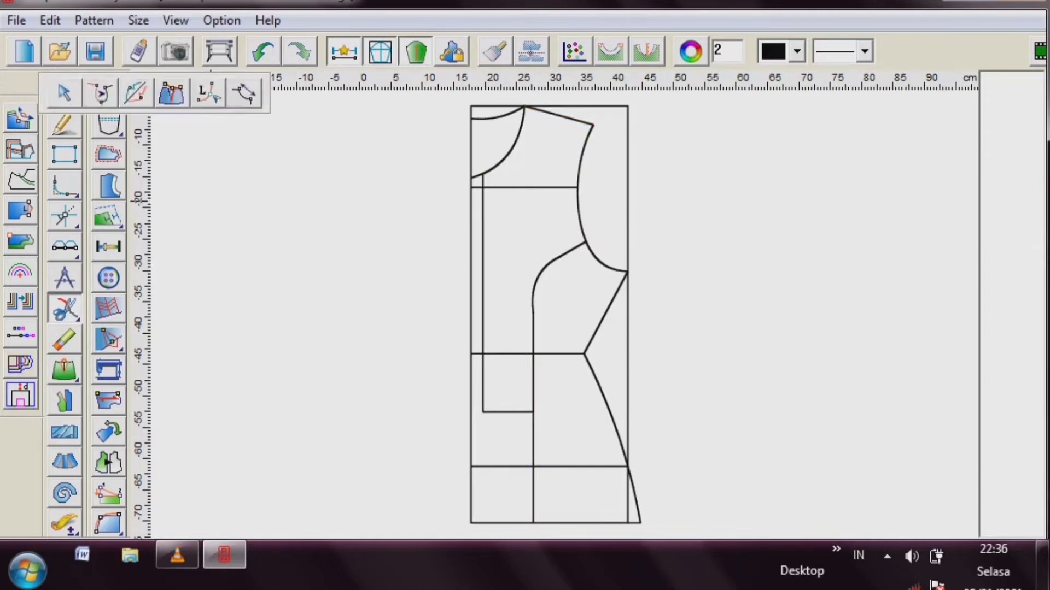
# - Cut out the front panel piece bounded by the lower neckline, shoulder, upper armhole, curved panel line, short horizontal line and front vertical
pyautogui.rightClick(222, 147)
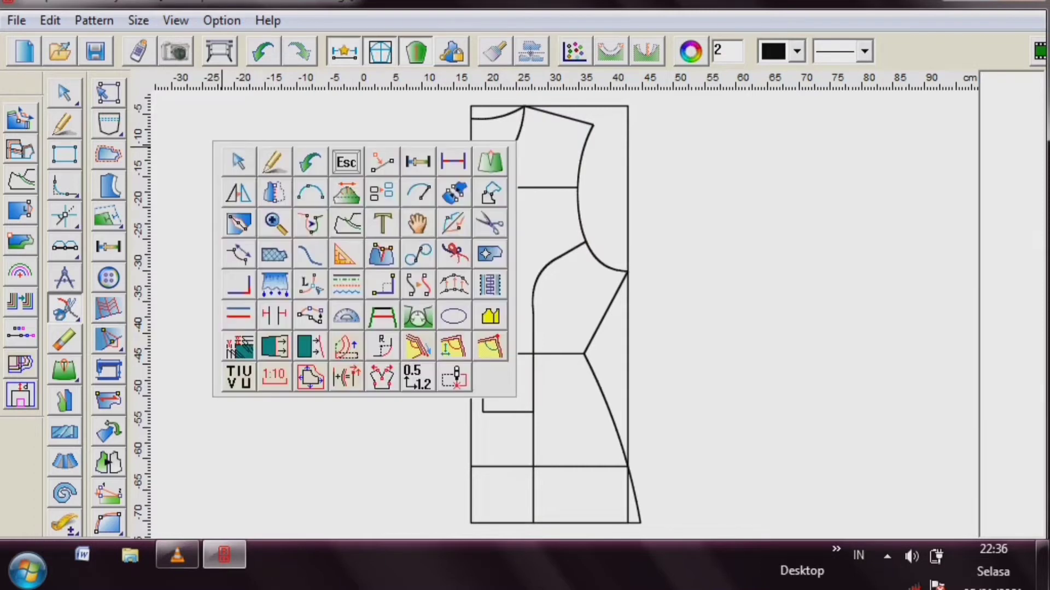
pyautogui.click(496, 219)
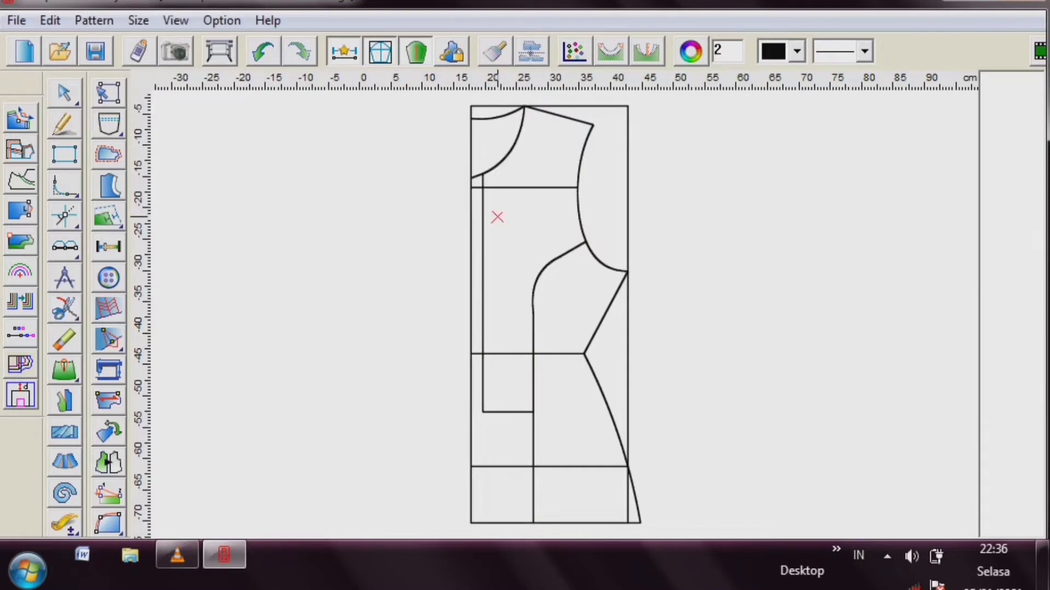
pyautogui.click(505, 159)
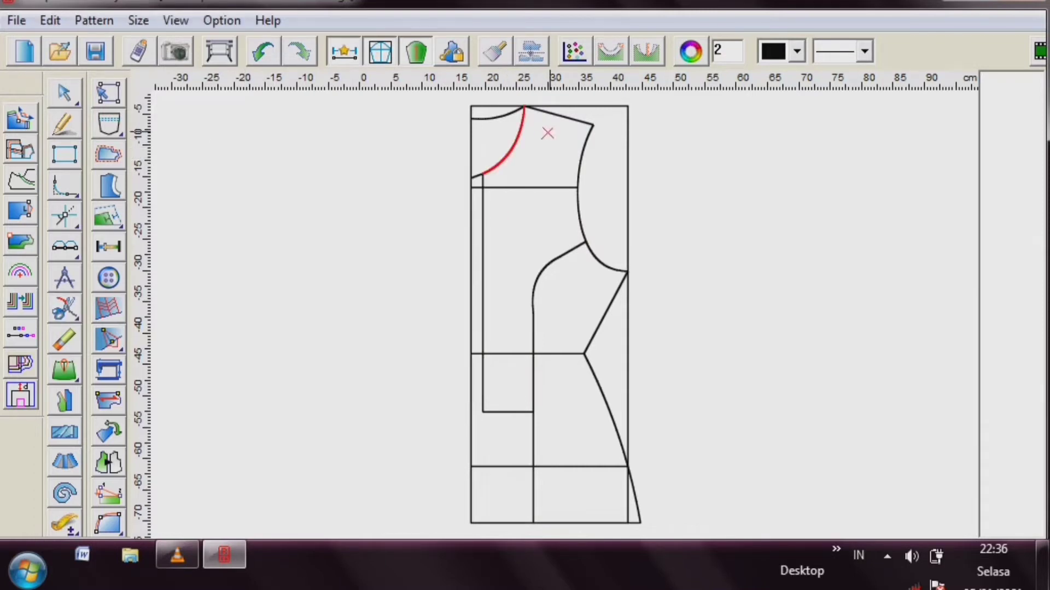
pyautogui.click(567, 119)
pyautogui.click(579, 180)
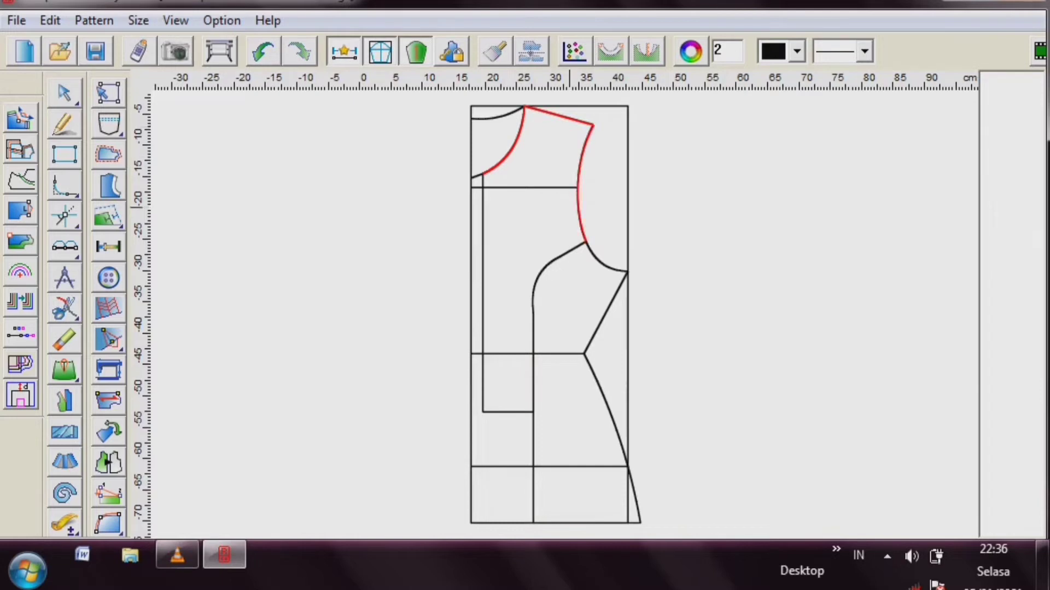
pyautogui.click(555, 260)
pyautogui.click(572, 250)
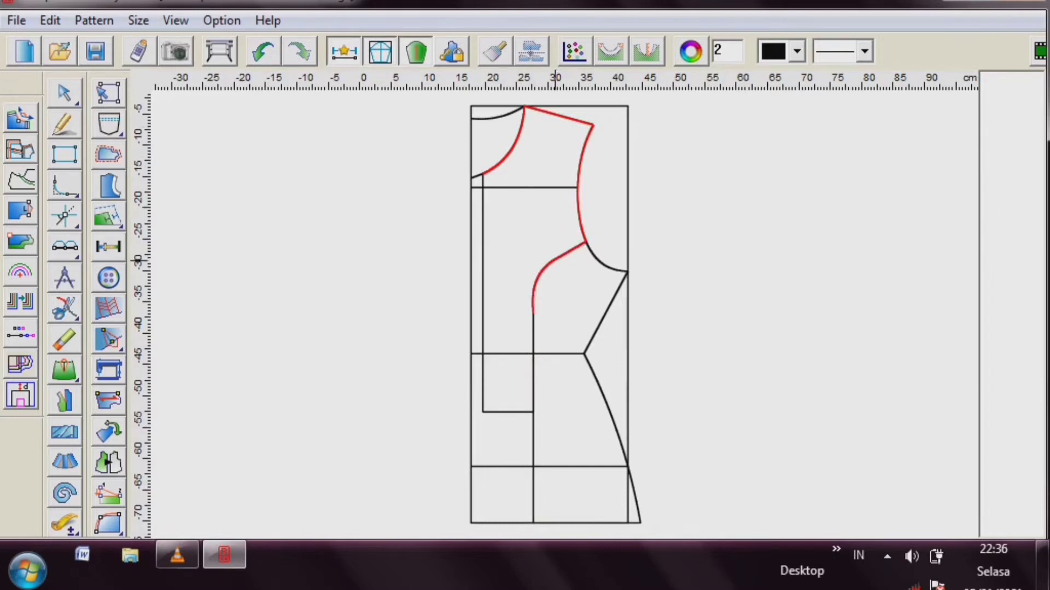
pyautogui.click(533, 337)
pyautogui.click(533, 366)
pyautogui.click(509, 412)
pyautogui.click(483, 394)
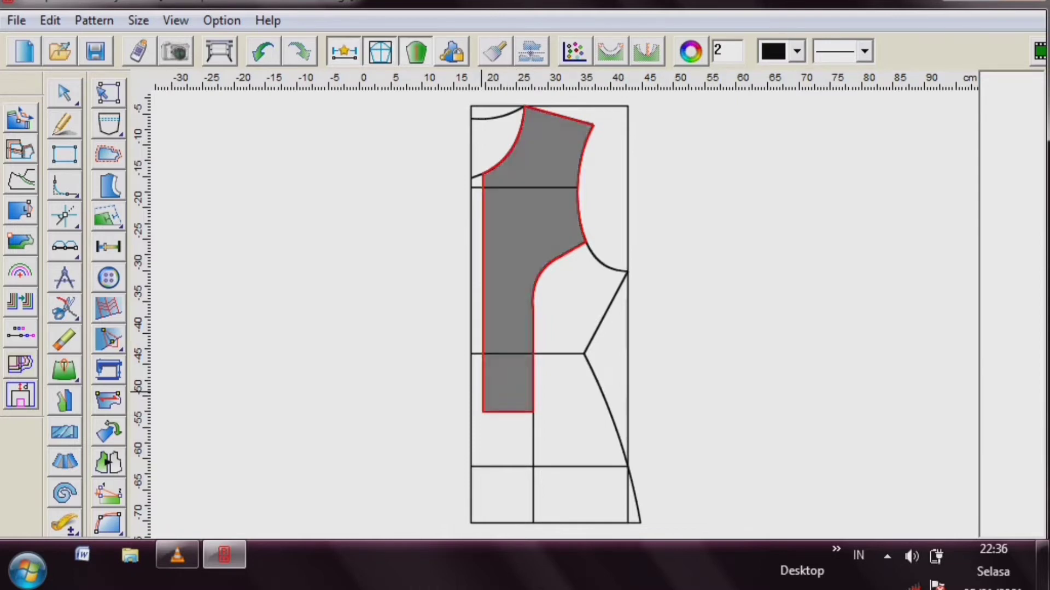
pyautogui.rightClick(684, 182)
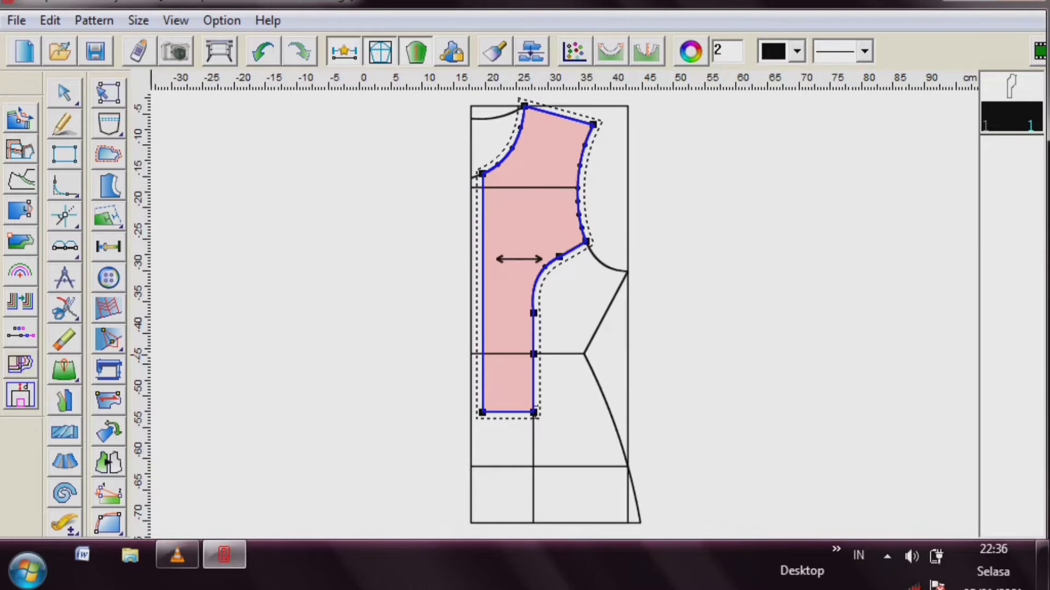
# - Turn the front panel piece's grainline vertical and move it closer to the front edge
pyautogui.click(109, 401)
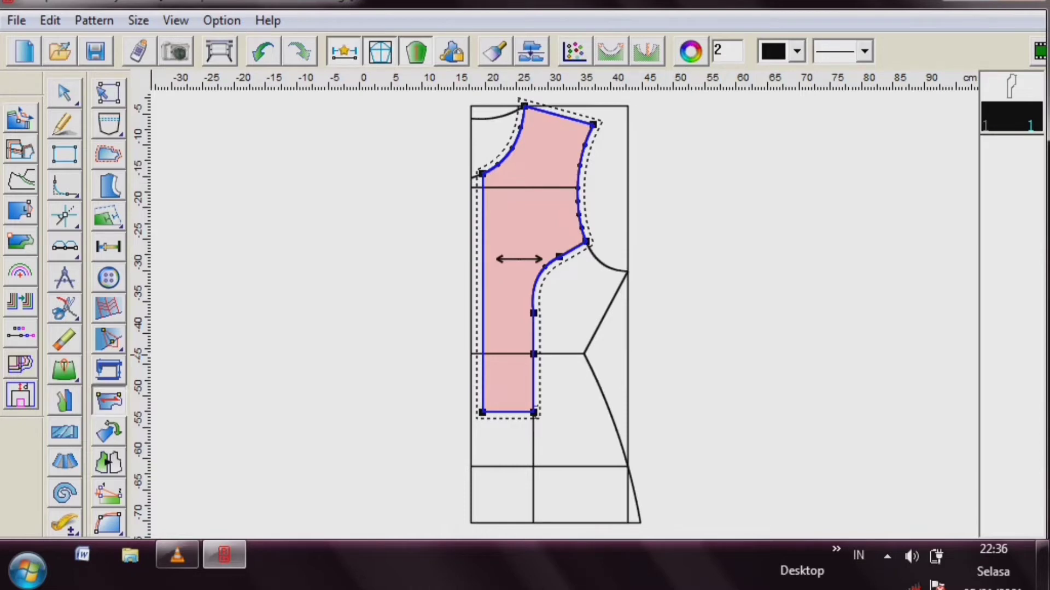
pyautogui.rightClick(517, 260)
pyautogui.rightClick(517, 261)
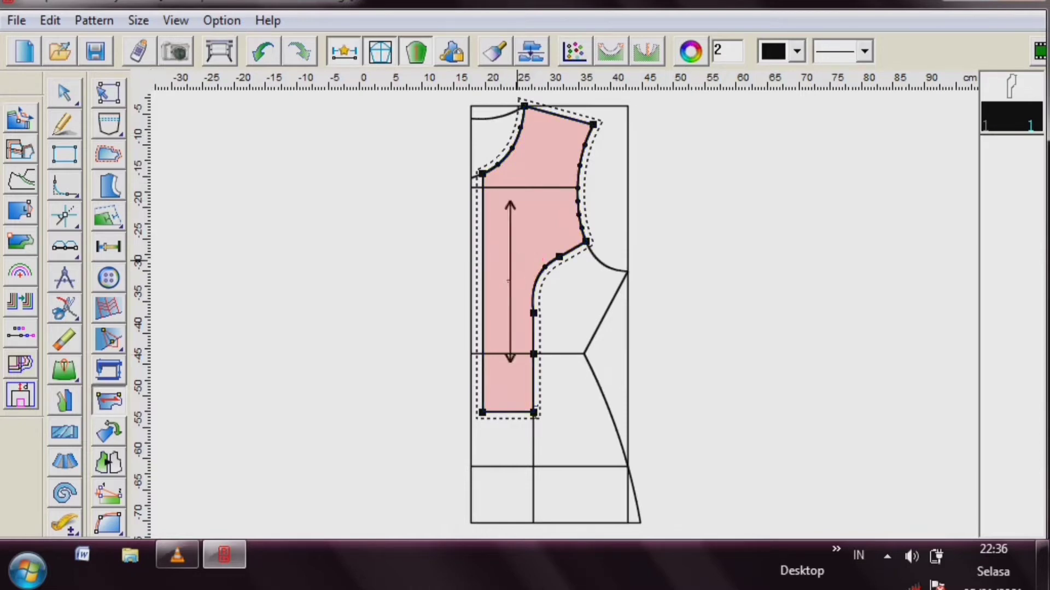
pyautogui.moveTo(513, 257); pyautogui.dragTo(496, 263)
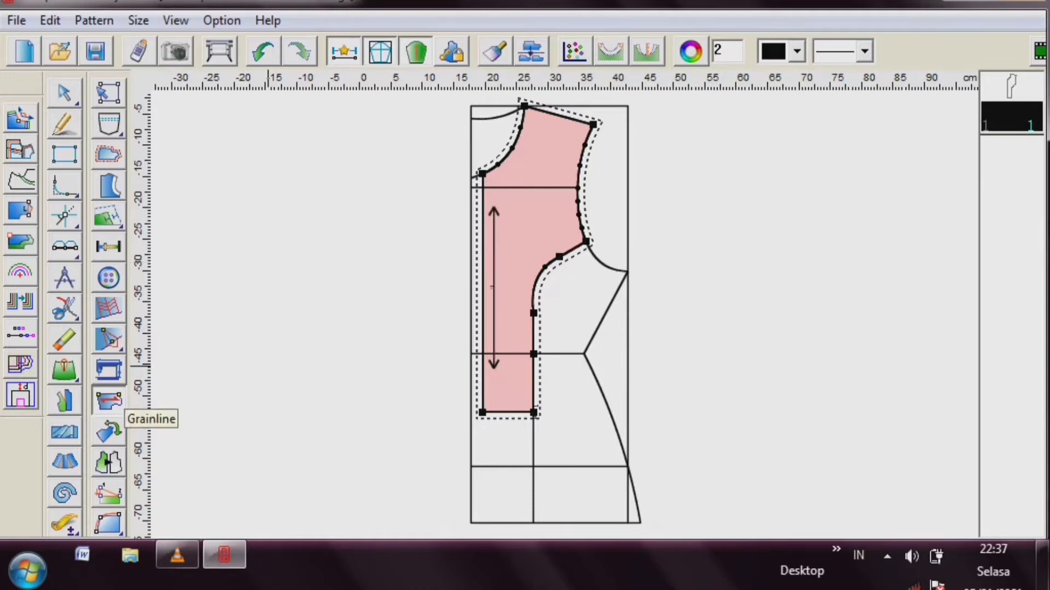
# - Set the seam allowance to 0 for only the front panel piece, and move the piece to the empty area beside the draft
pyautogui.click(108, 155)
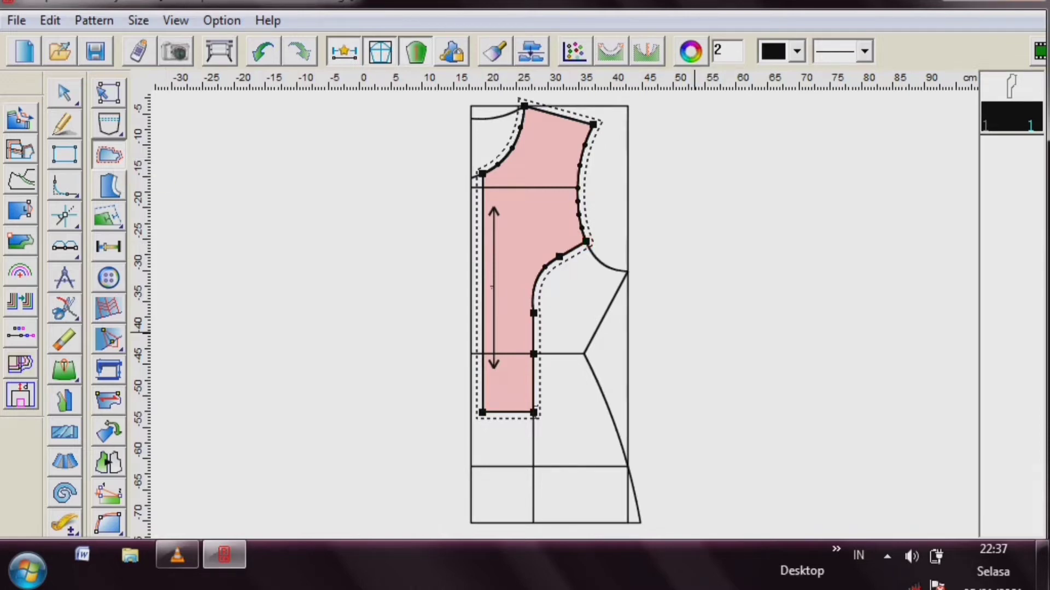
pyautogui.click(586, 241)
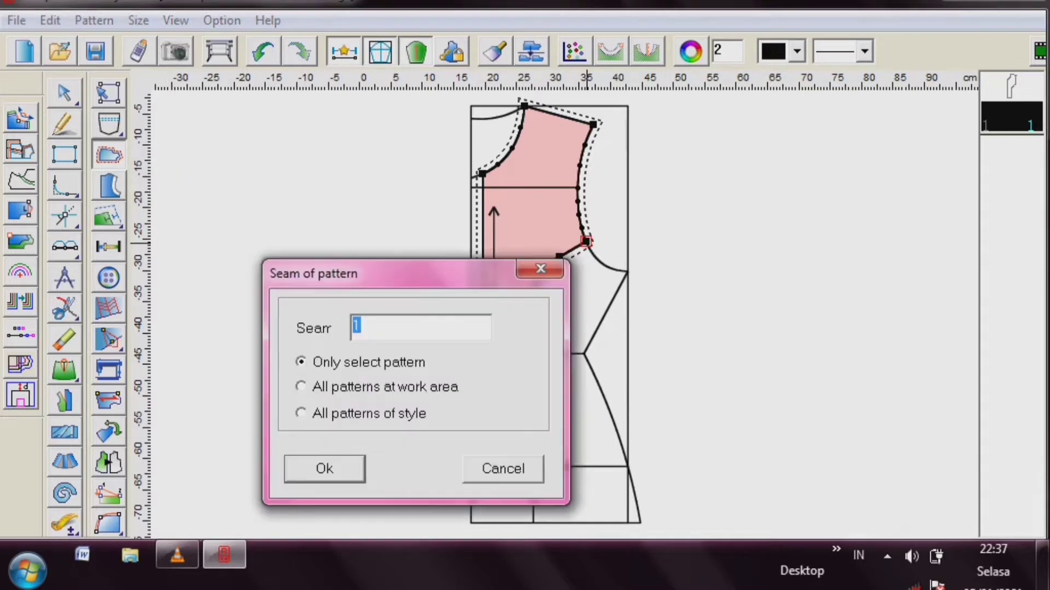
pyautogui.write('0')
pyautogui.click(324, 469)
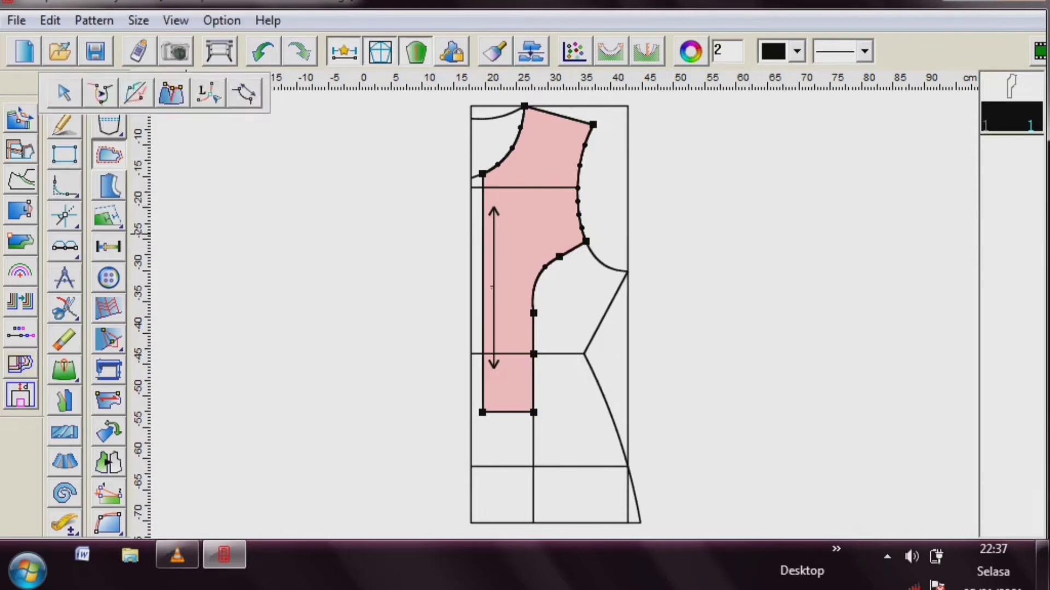
pyautogui.click(64, 93)
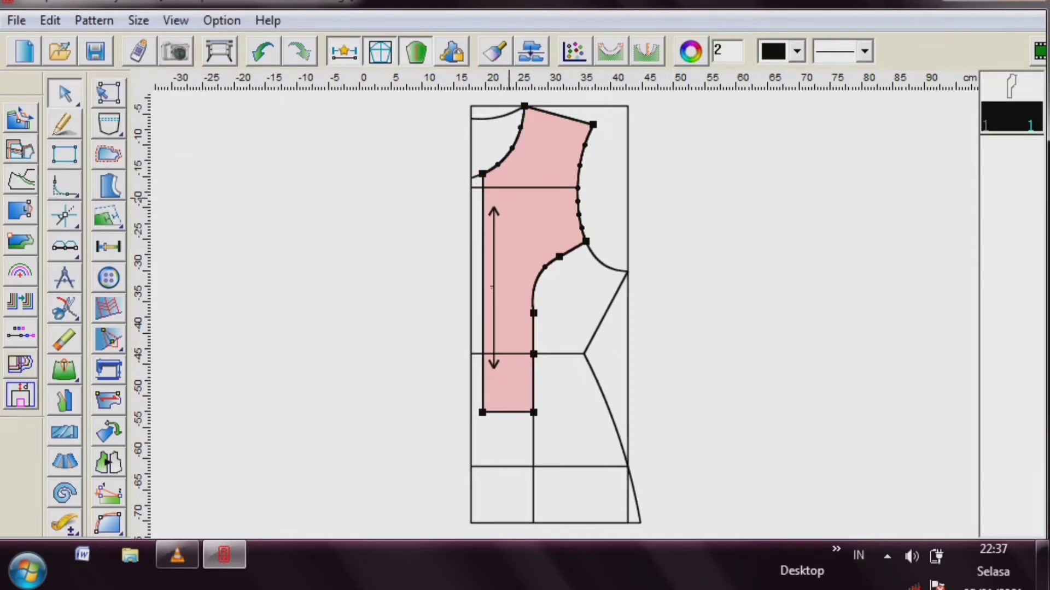
pyautogui.moveTo(508, 273); pyautogui.dragTo(202, 289)
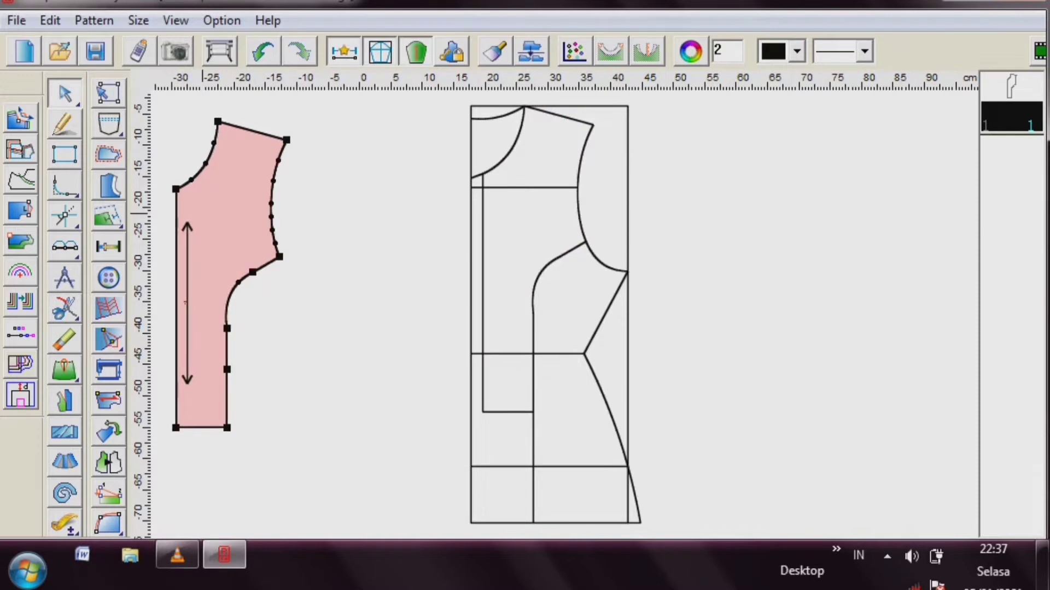
# - Cut out the side panel piece bounded by the curved panel line, lower panel vertical, hem, flared side seam, upper side seam and lower armhole
pyautogui.rightClick(407, 158)
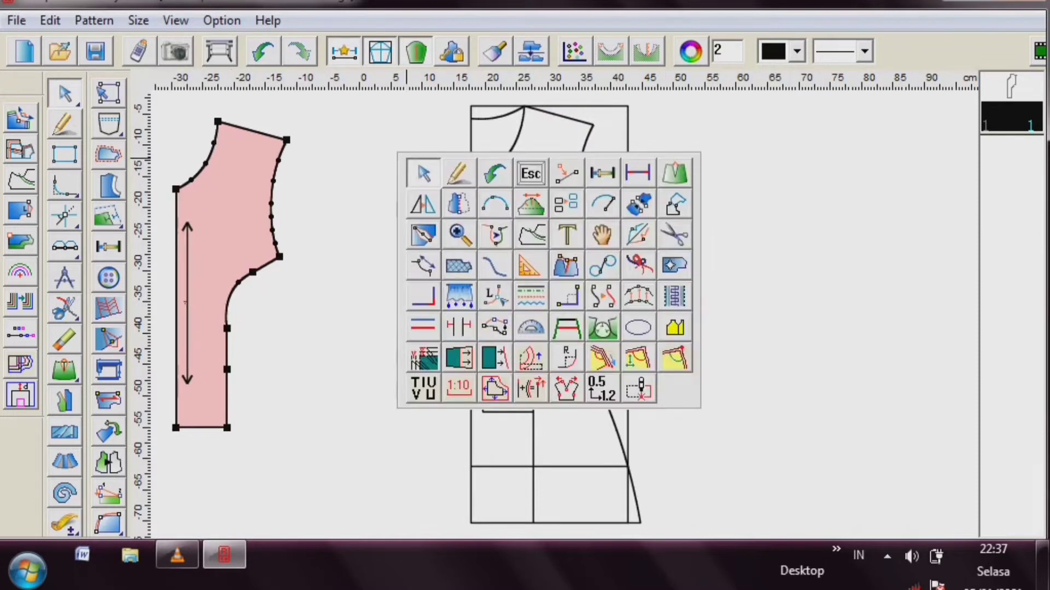
pyautogui.click(677, 234)
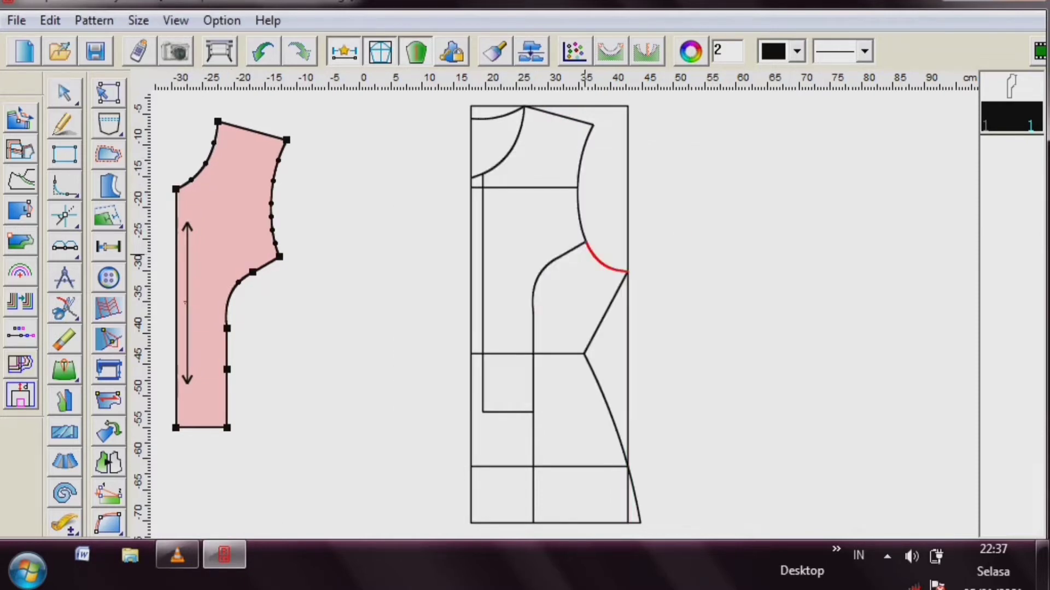
pyautogui.click(569, 249)
pyautogui.click(548, 267)
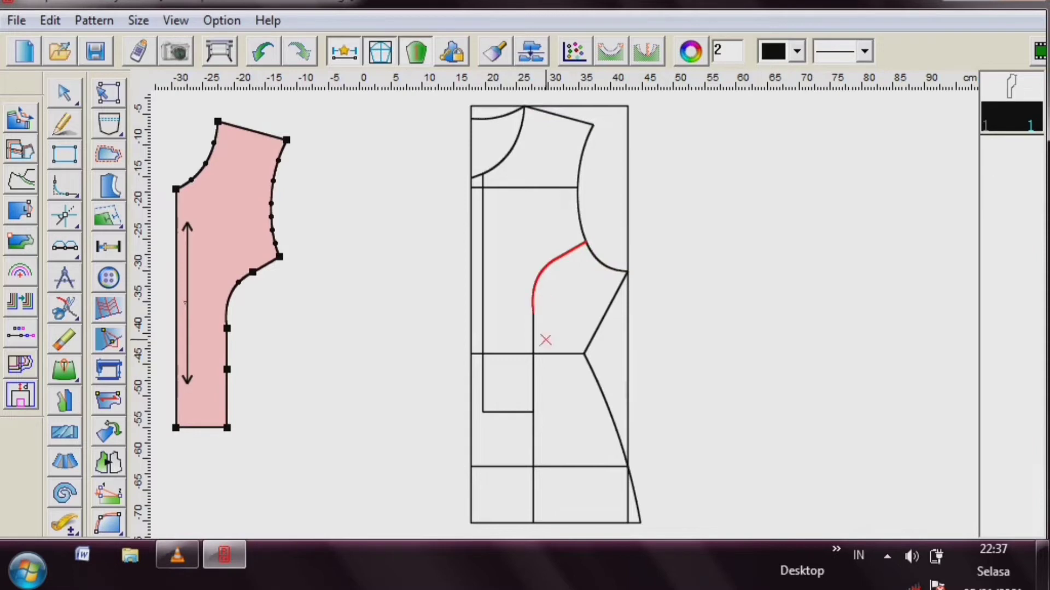
pyautogui.click(534, 343)
pyautogui.click(534, 410)
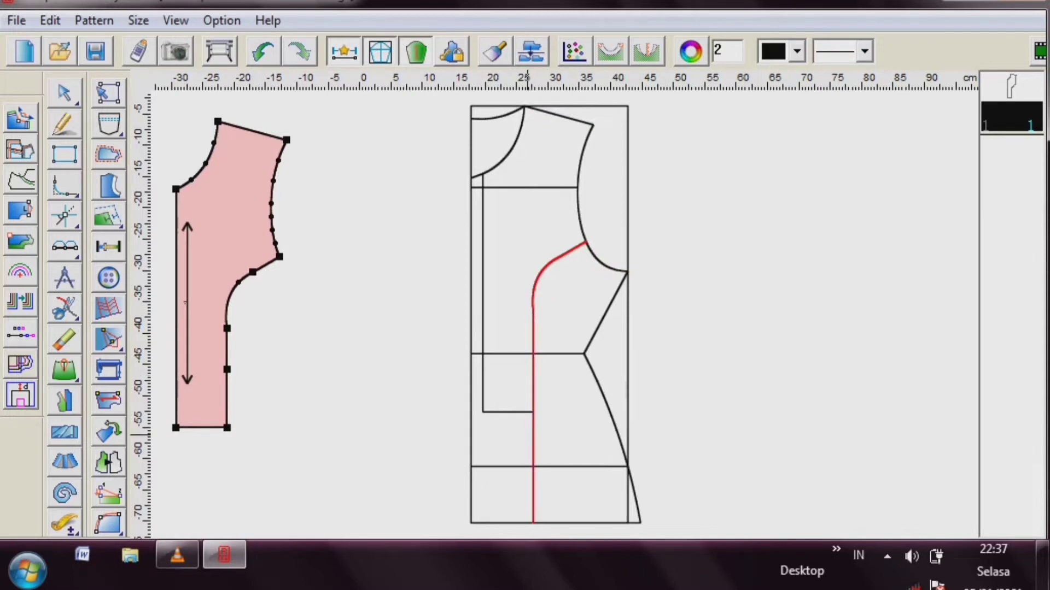
pyautogui.click(593, 523)
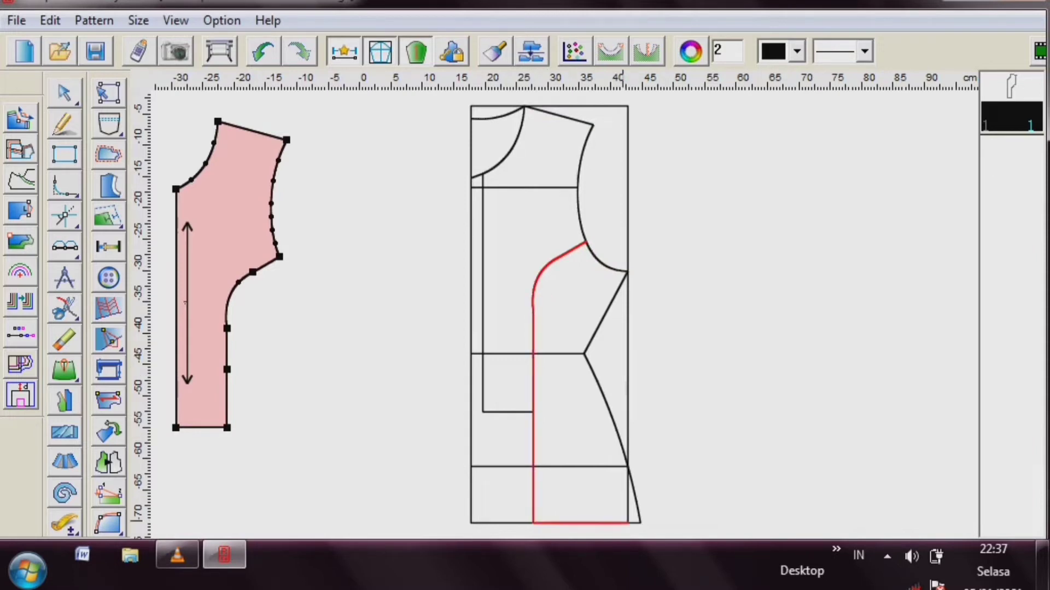
pyautogui.click(636, 523)
pyautogui.click(639, 512)
pyautogui.click(607, 312)
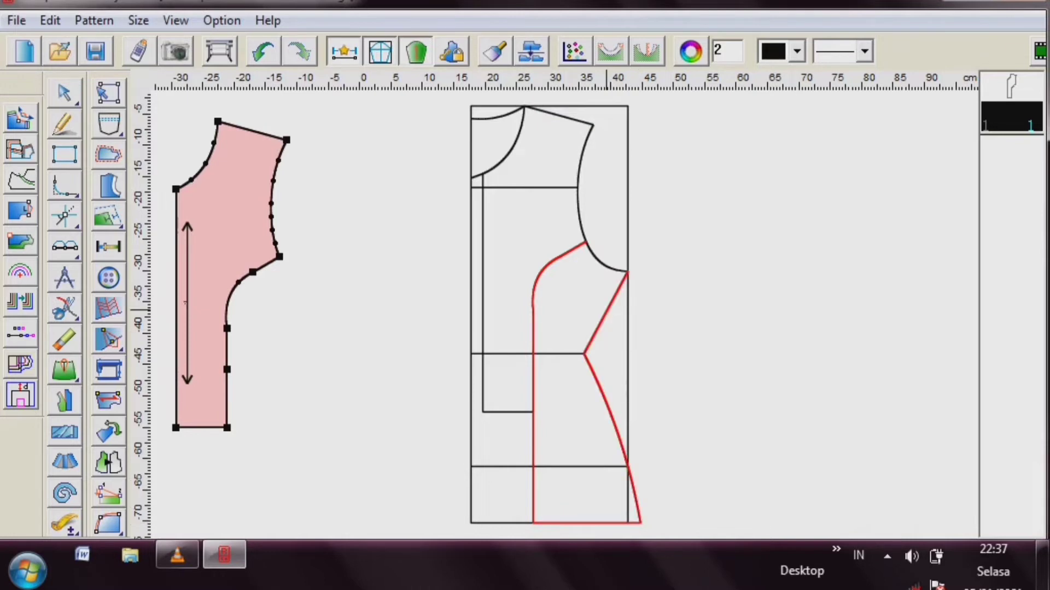
pyautogui.click(604, 264)
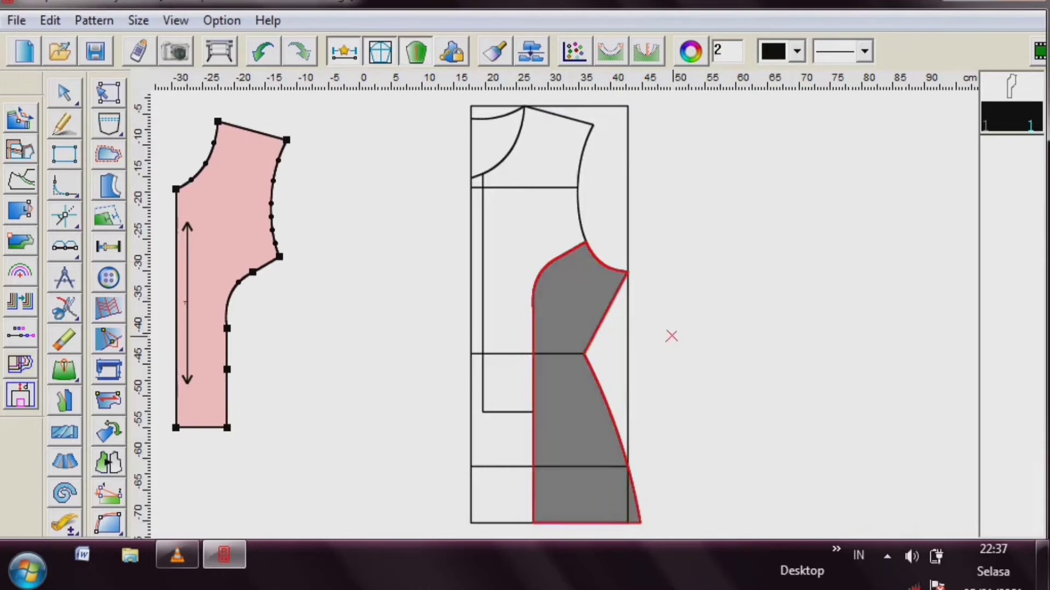
pyautogui.rightClick(670, 335)
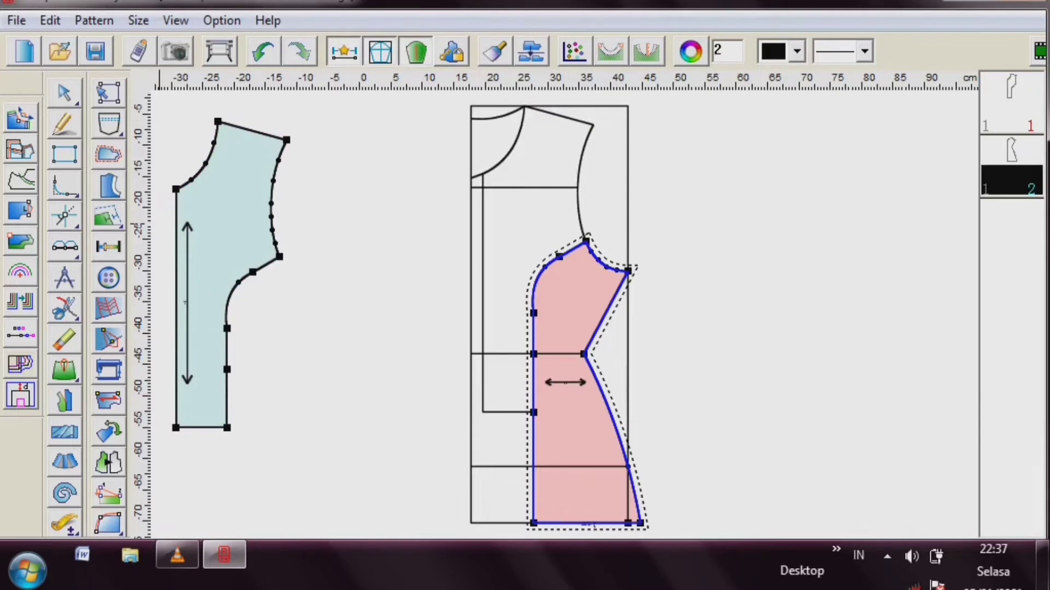
# - Turn the side panel piece's grainline vertical and shift it slightly toward the panel seam edge
pyautogui.click(571, 383)
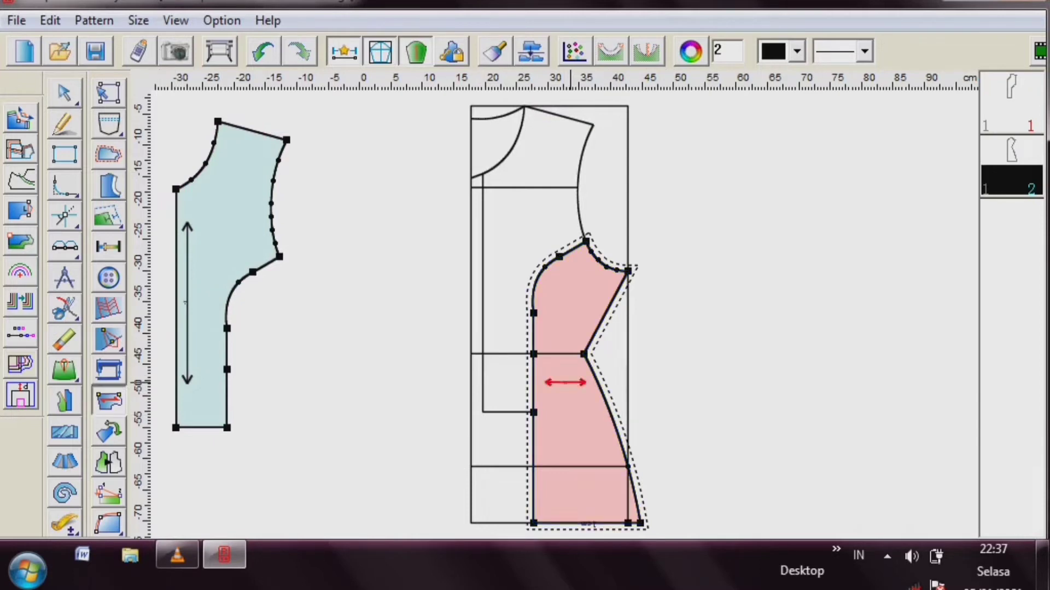
pyautogui.rightClick(571, 383)
pyautogui.moveTo(575, 382); pyautogui.dragTo(562, 383)
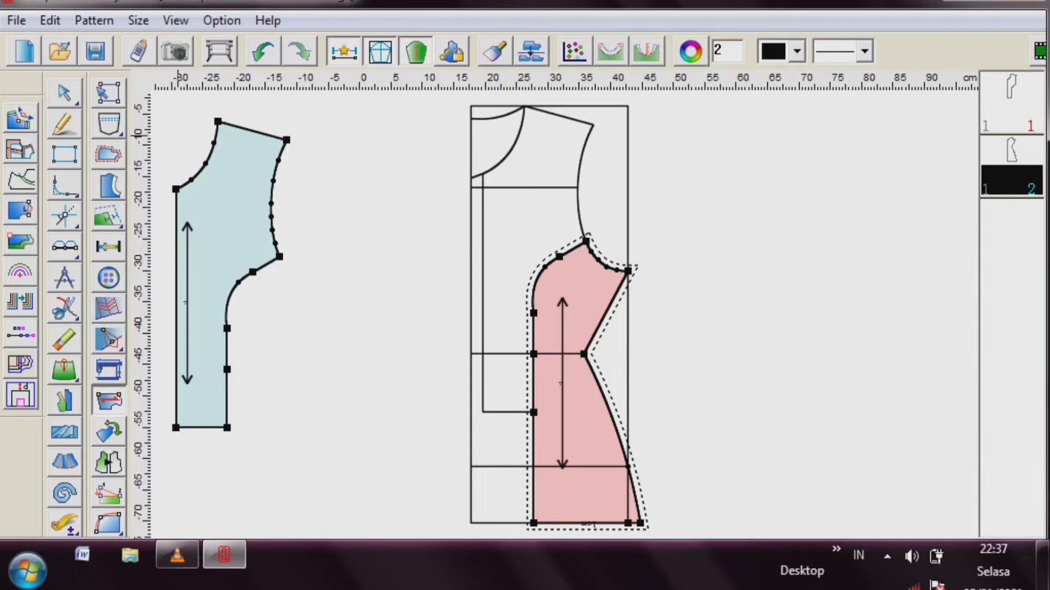
# - Set the seam allowance to 0 for only the side panel piece, and move the piece next to the front panel piece
pyautogui.click(108, 155)
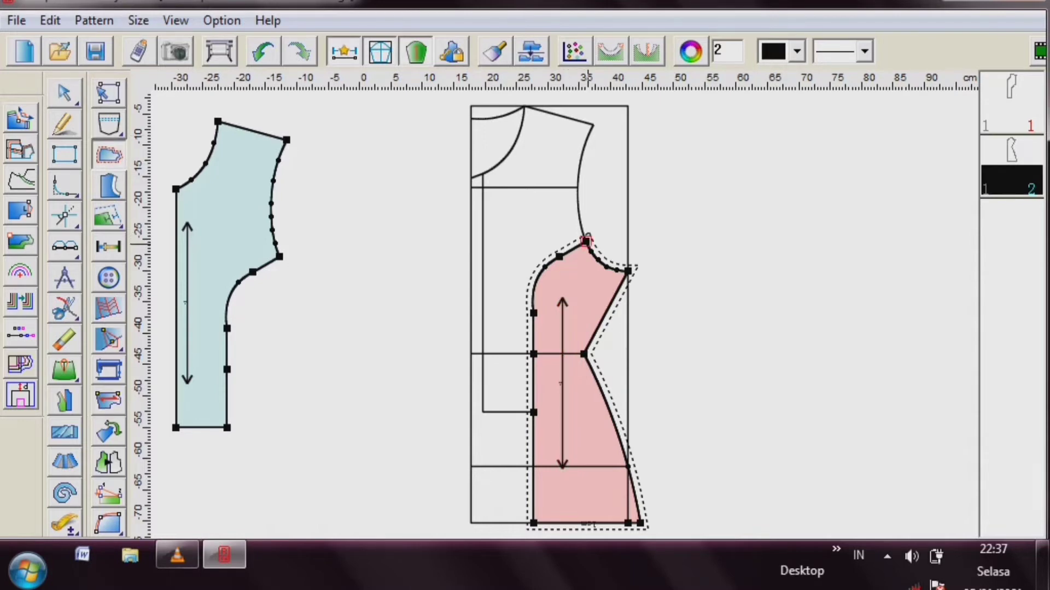
pyautogui.click(586, 241)
pyautogui.write('0')
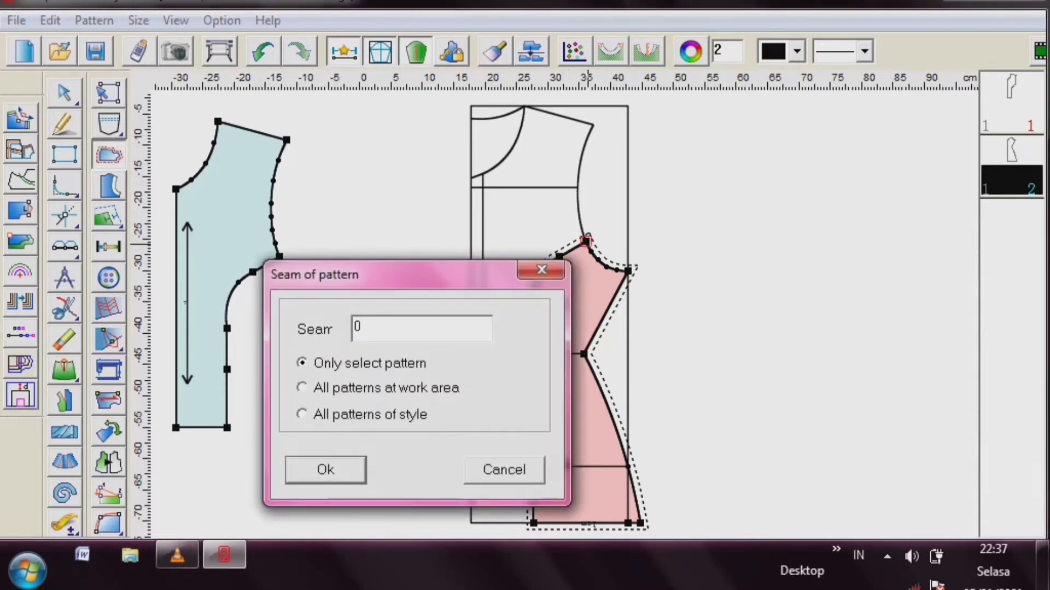
pyautogui.press('Return')
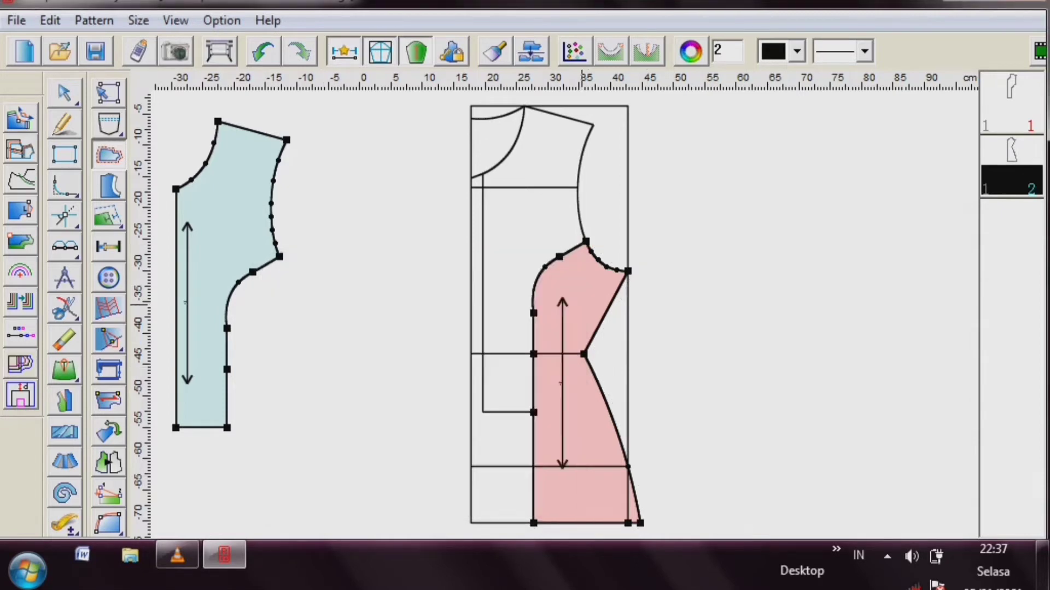
pyautogui.moveTo(582, 306); pyautogui.dragTo(302, 327)
pyautogui.click(176, 229)
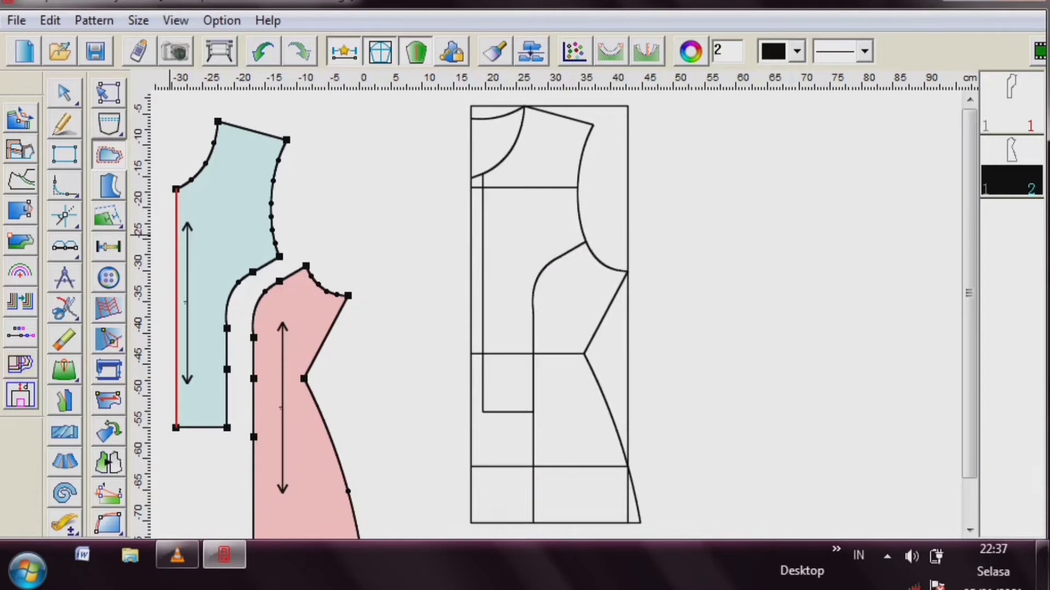
pyautogui.click(64, 93)
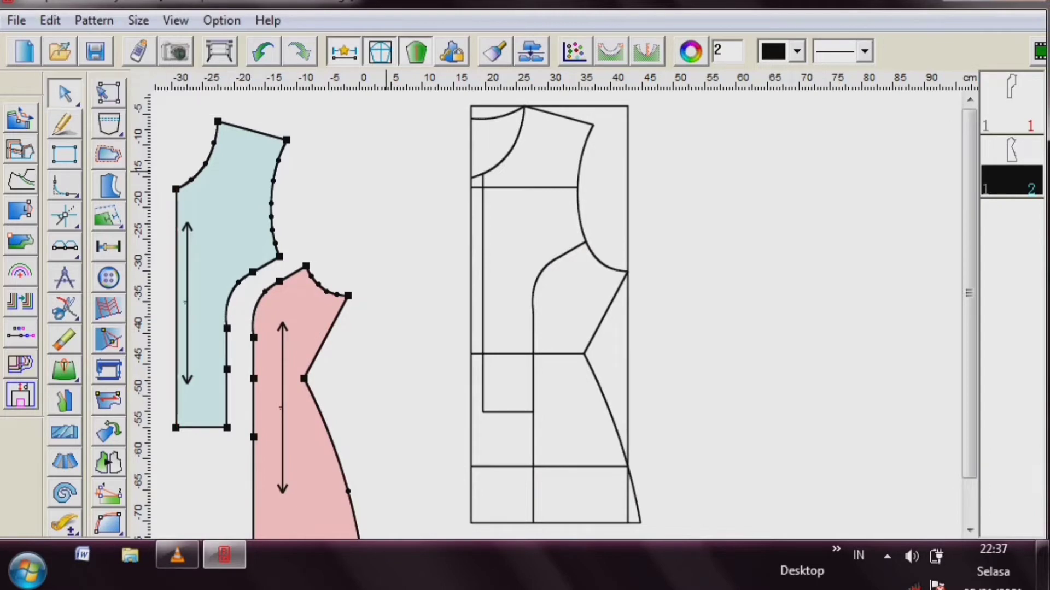
# - Cut out the full-width body piece bounded by the upper neckline, shoulder, full armhole, side seam, flared side curve, hem and centre vertical
pyautogui.rightClick(386, 171)
pyautogui.click(403, 186)
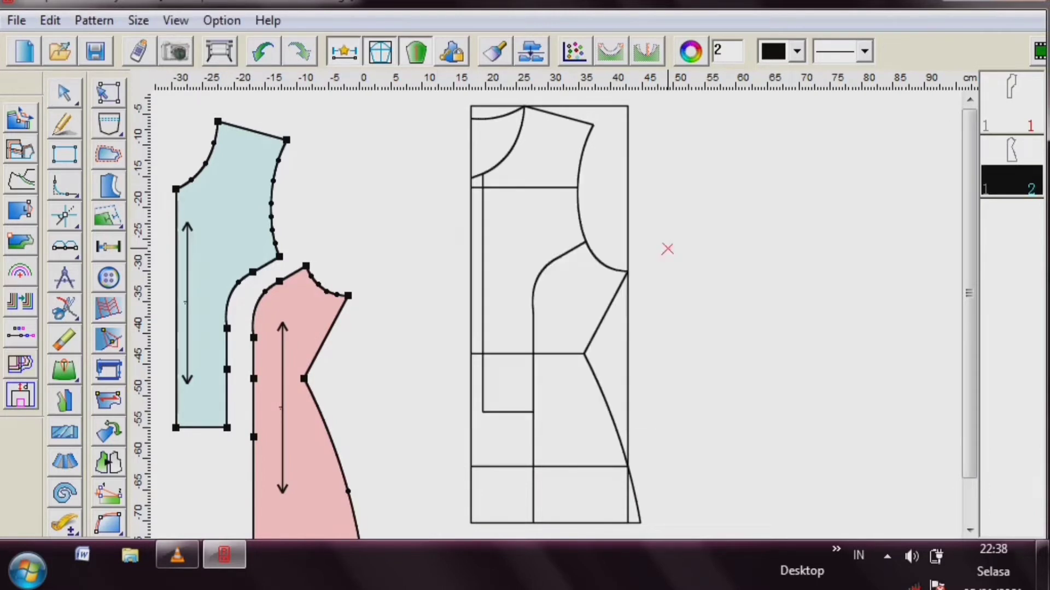
pyautogui.click(491, 116)
pyautogui.click(533, 110)
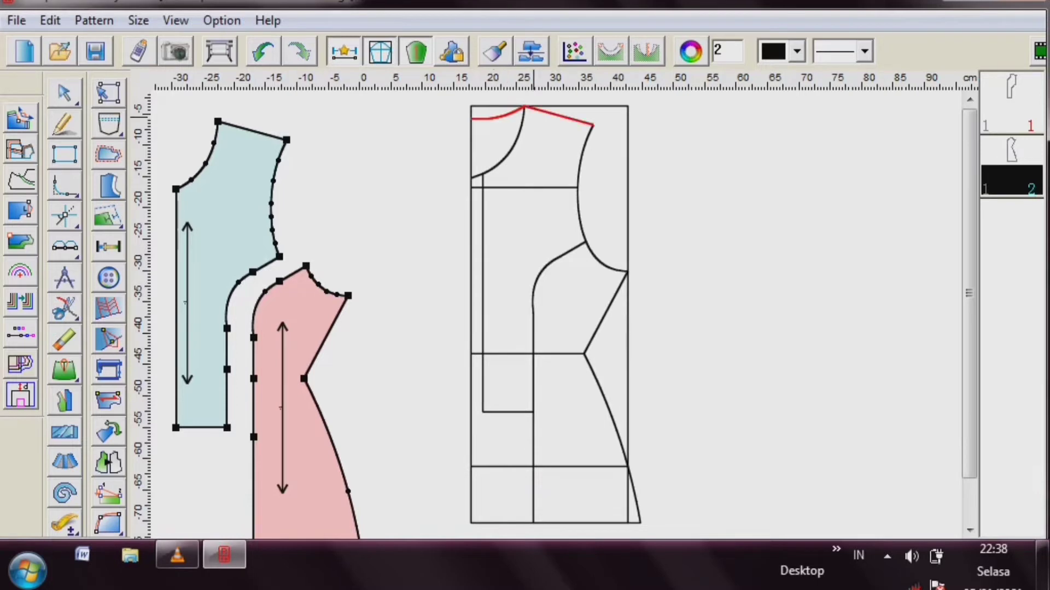
pyautogui.click(580, 148)
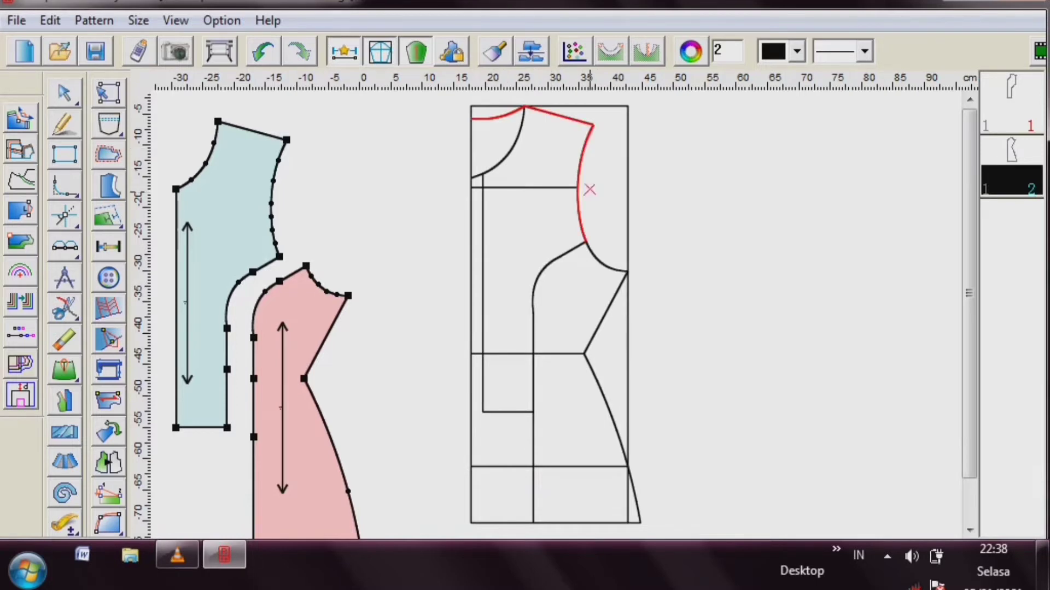
pyautogui.click(593, 253)
pyautogui.click(612, 302)
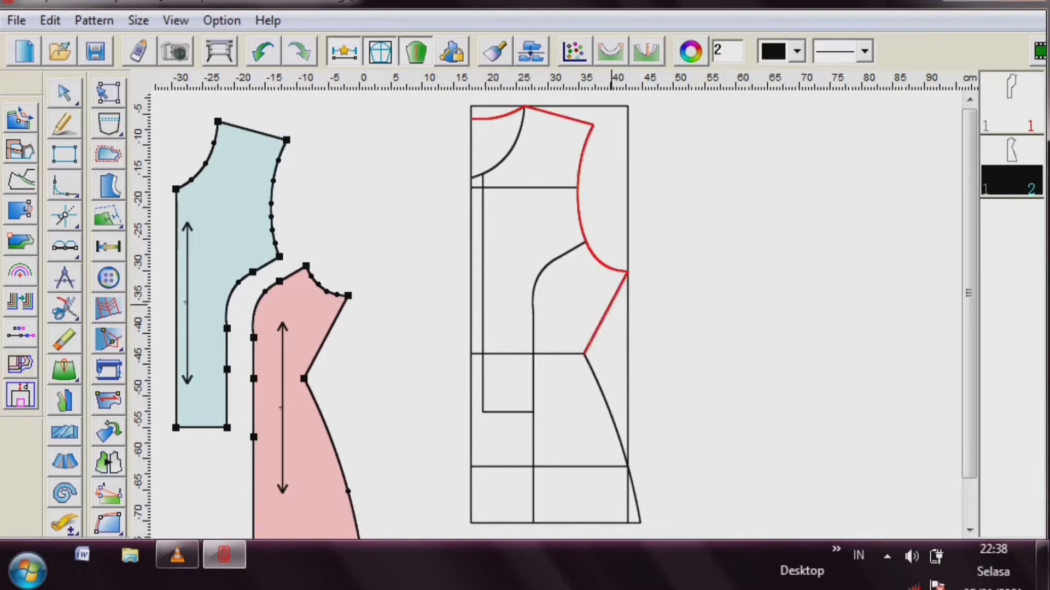
pyautogui.click(604, 394)
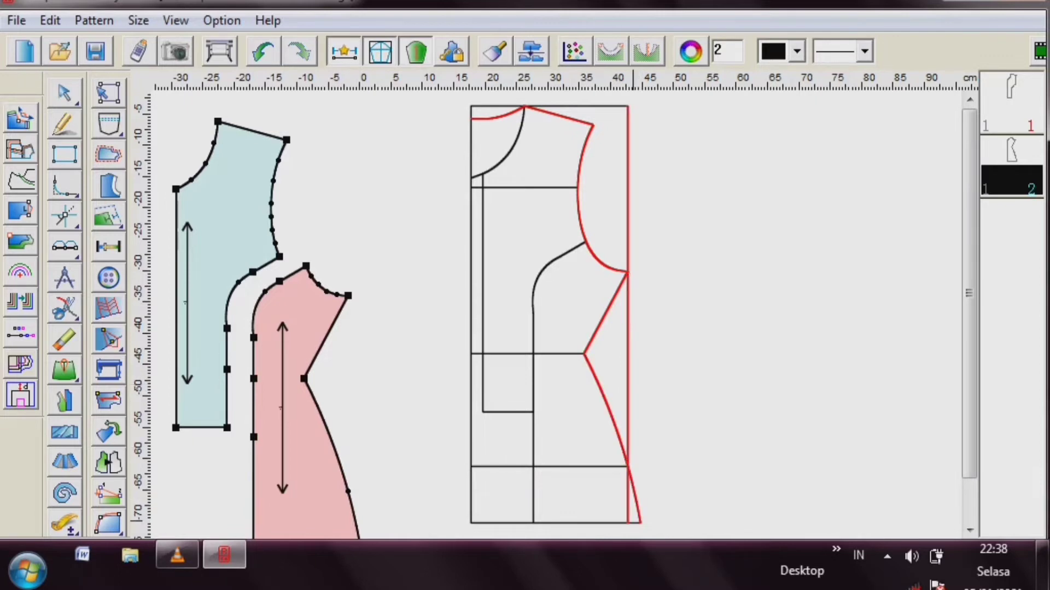
pyautogui.click(613, 524)
pyautogui.click(502, 524)
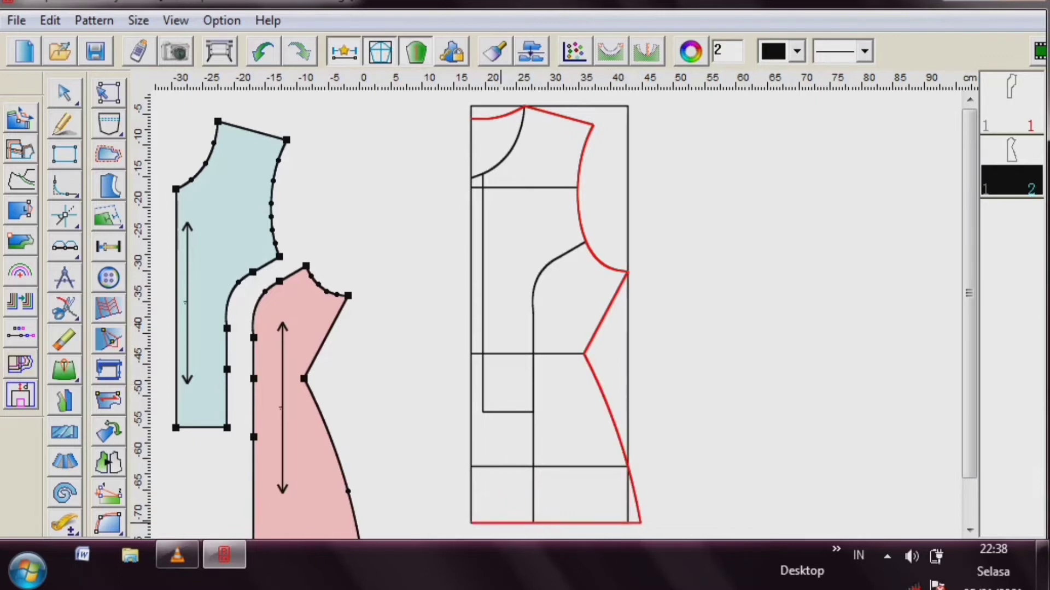
pyautogui.click(471, 383)
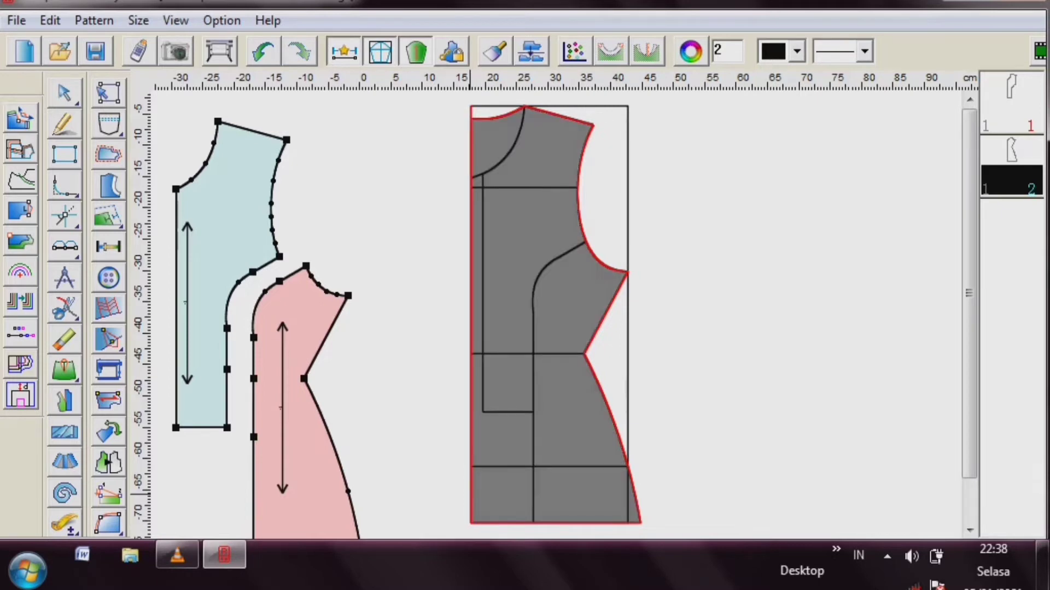
pyautogui.rightClick(712, 281)
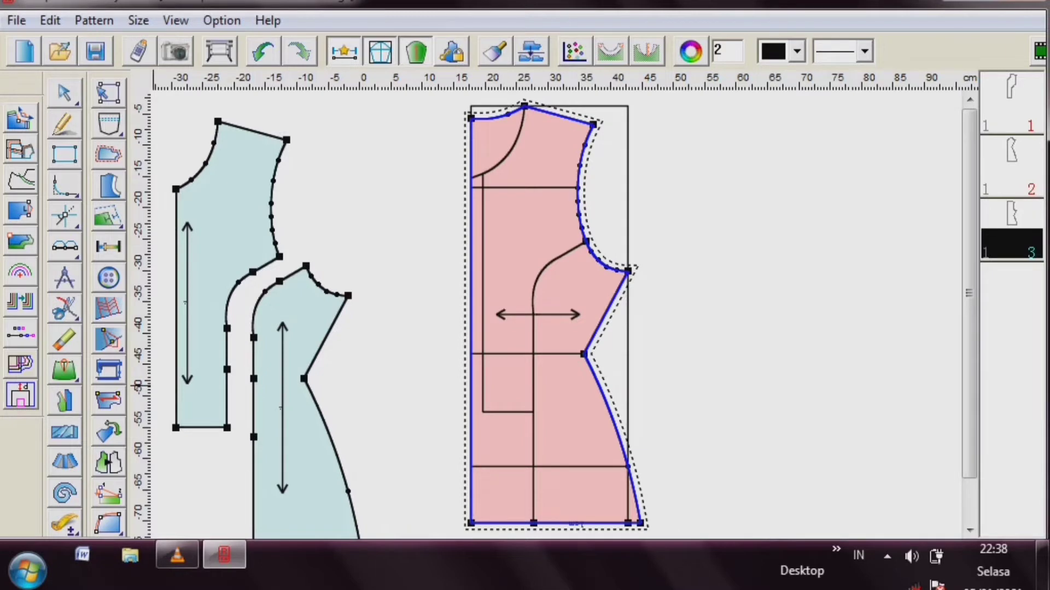
# - Turn the full-width body piece's grainline vertical and move it close to the centre edge
pyautogui.click(108, 400)
pyautogui.click(518, 316)
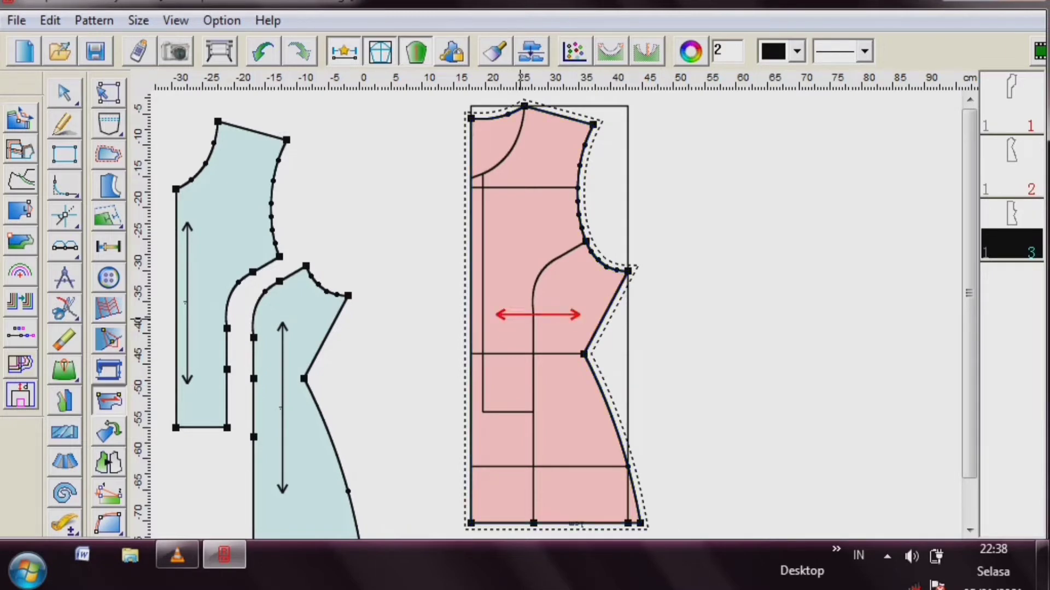
pyautogui.click(520, 316)
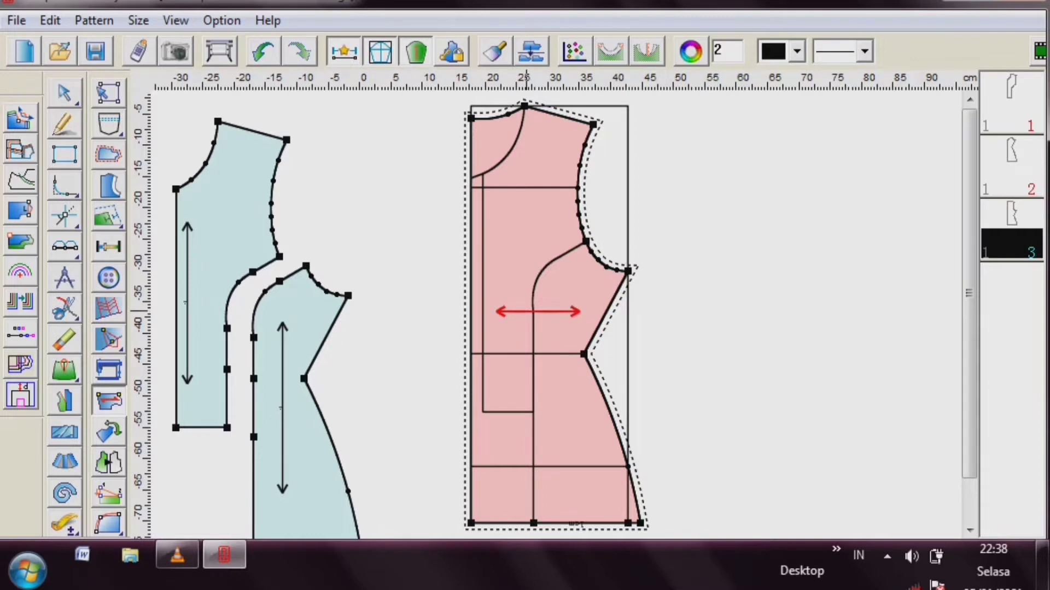
pyautogui.moveTo(524, 312)
pyautogui.mouseDown()
pyautogui.moveTo(519, 337)
pyautogui.moveTo(515, 321)
pyautogui.mouseUp()
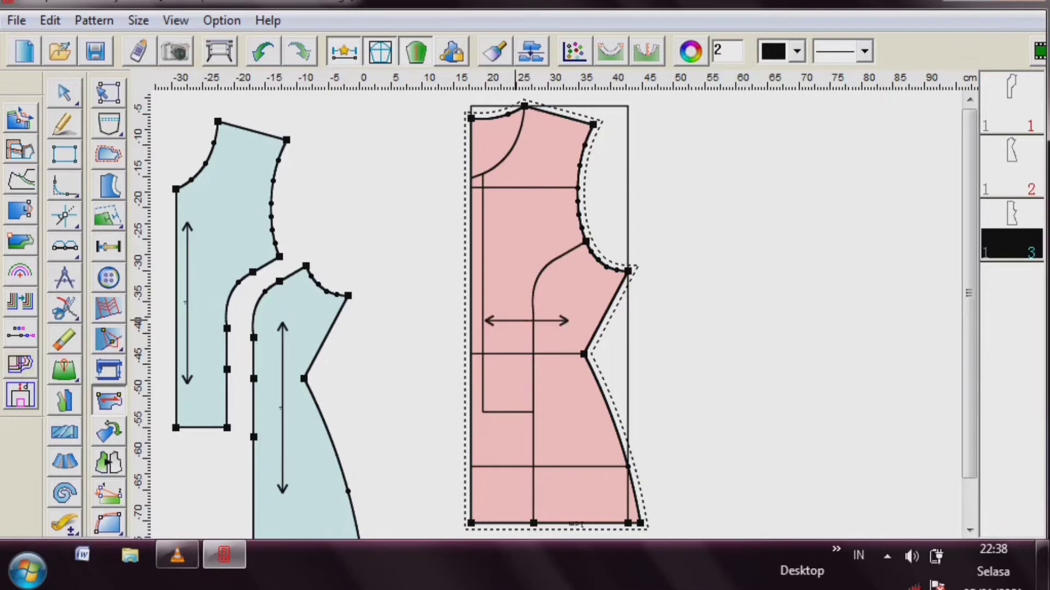
pyautogui.rightClick(523, 321)
pyautogui.rightClick(523, 321)
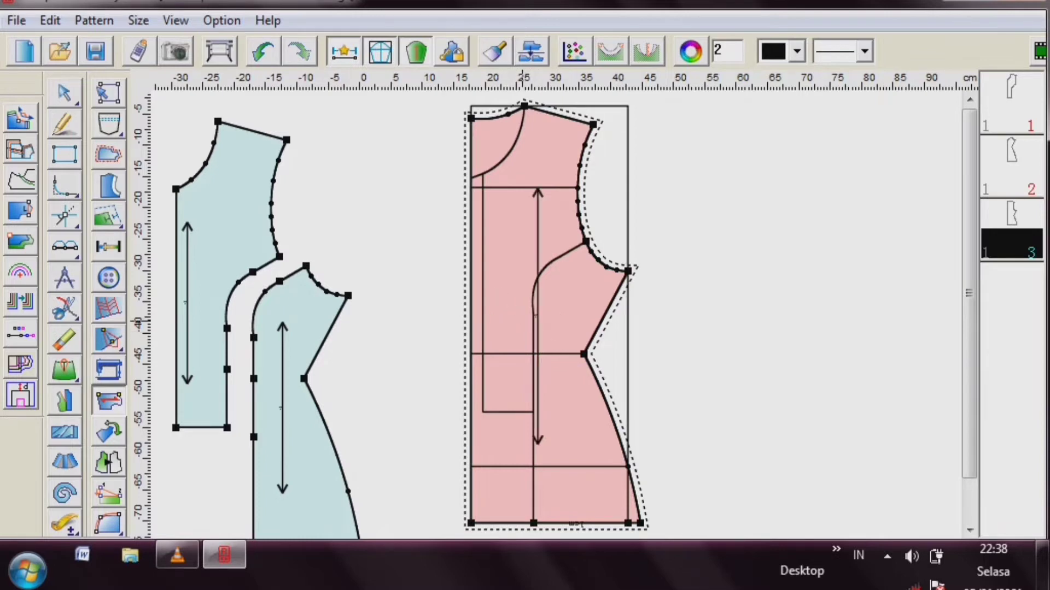
pyautogui.moveTo(538, 327); pyautogui.dragTo(484, 326)
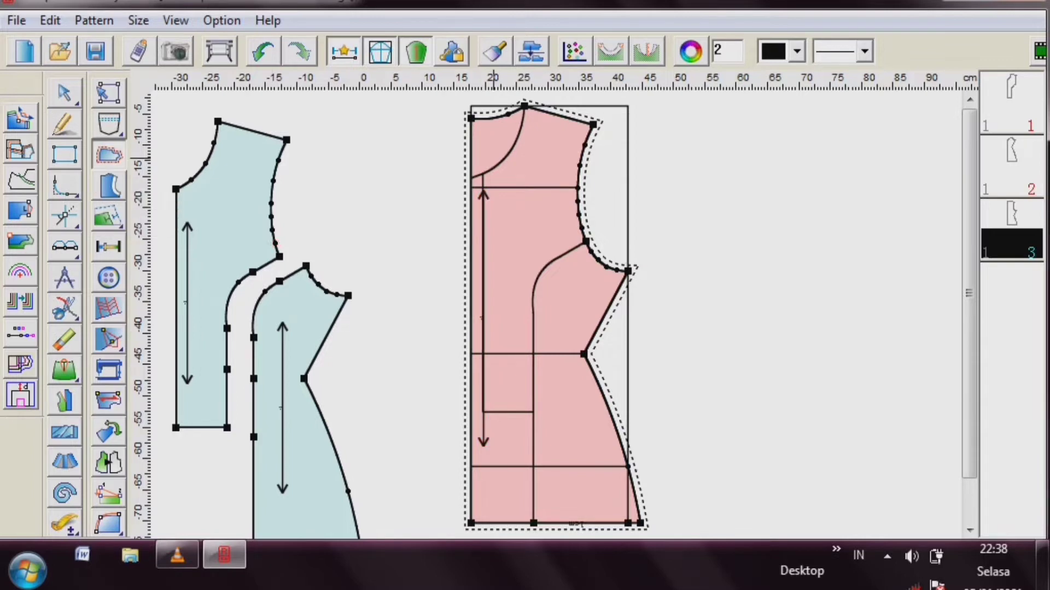
# - Set the seam allowance to 0 for only the full-width body piece, and move it to the empty area on the draft's side-seam side
pyautogui.click(472, 118)
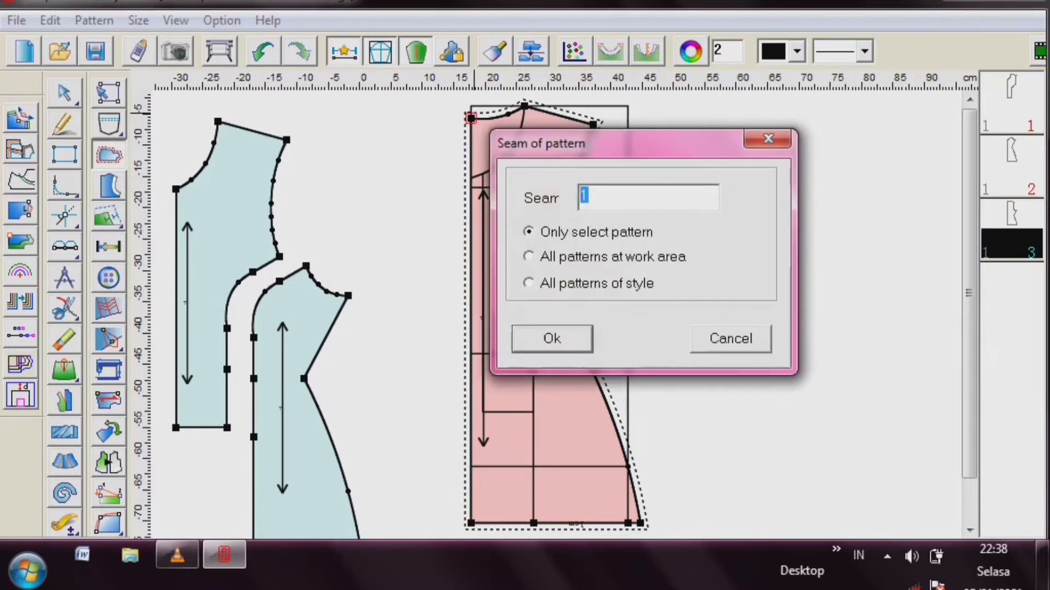
pyautogui.write('0')
pyautogui.press('Return')
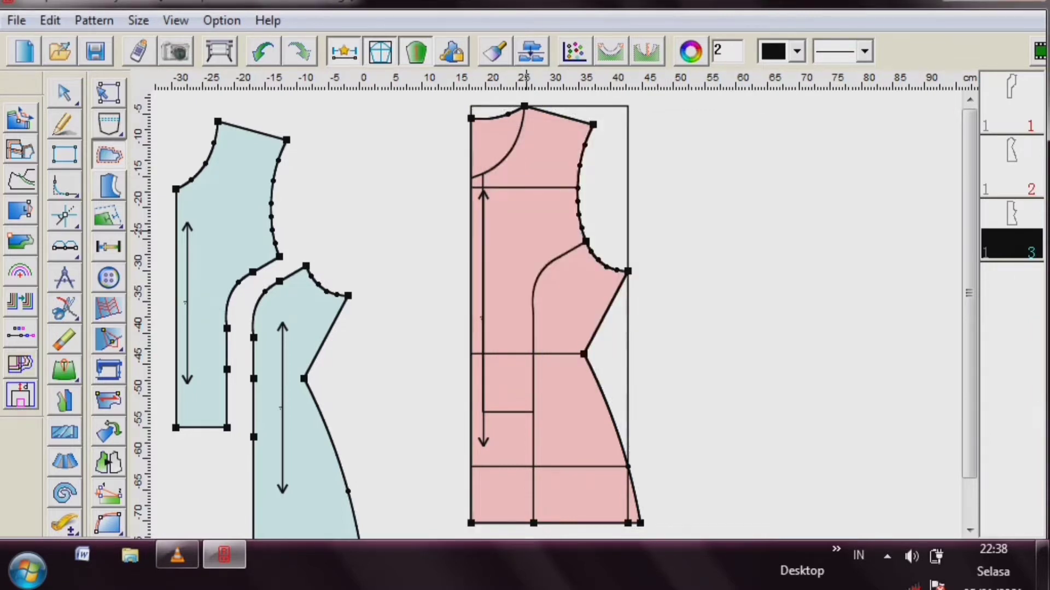
pyautogui.moveTo(526, 230); pyautogui.dragTo(741, 231)
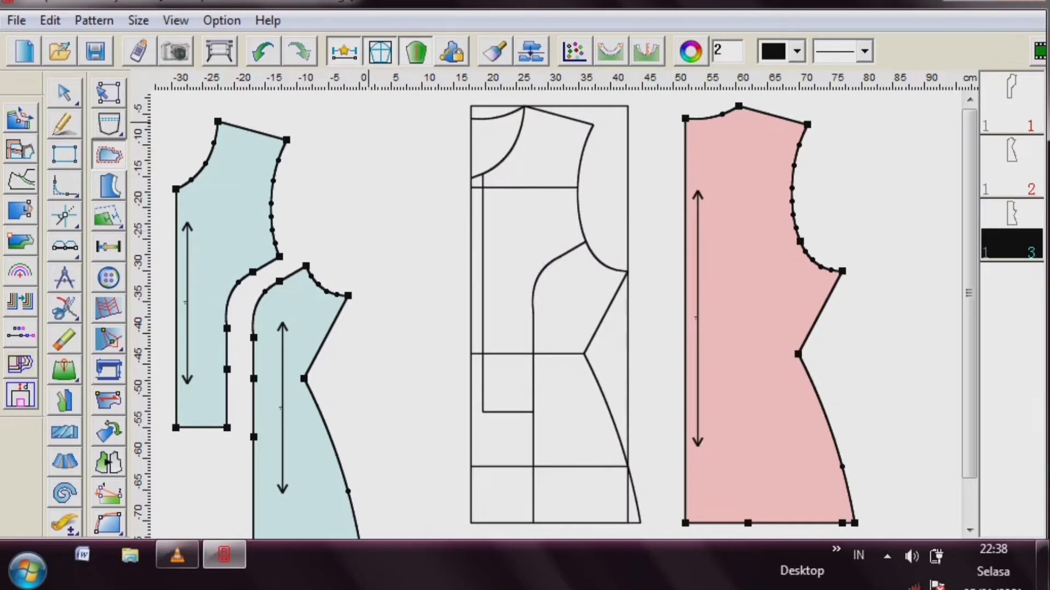
pyautogui.rightClick(64, 93)
pyautogui.click(64, 93)
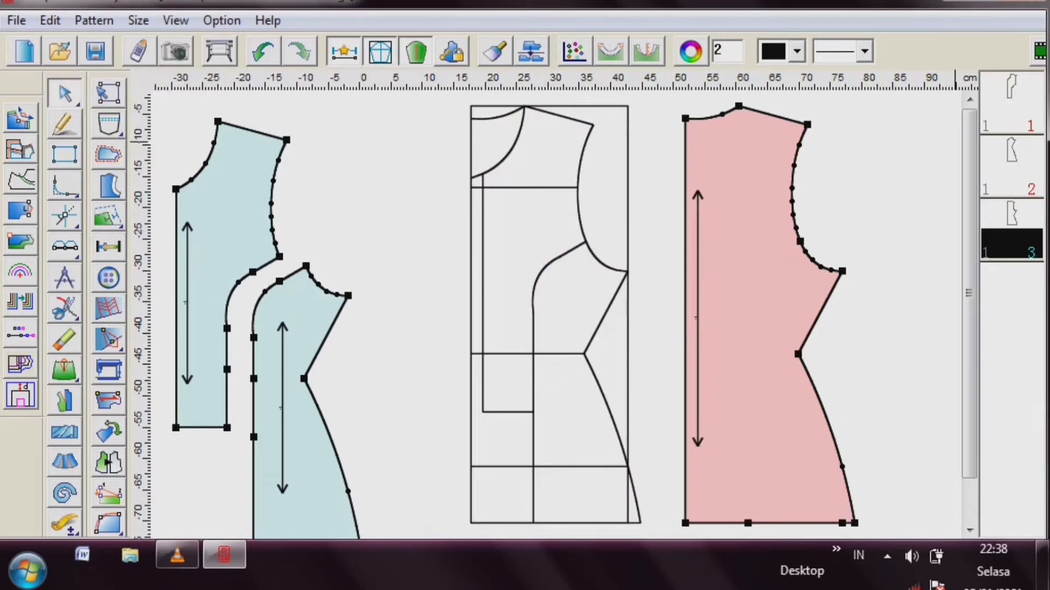
# - Name the front panel piece "Pola depan 1" and assign it the material Drill with 2 copies
pyautogui.doubleClick(1012, 102)
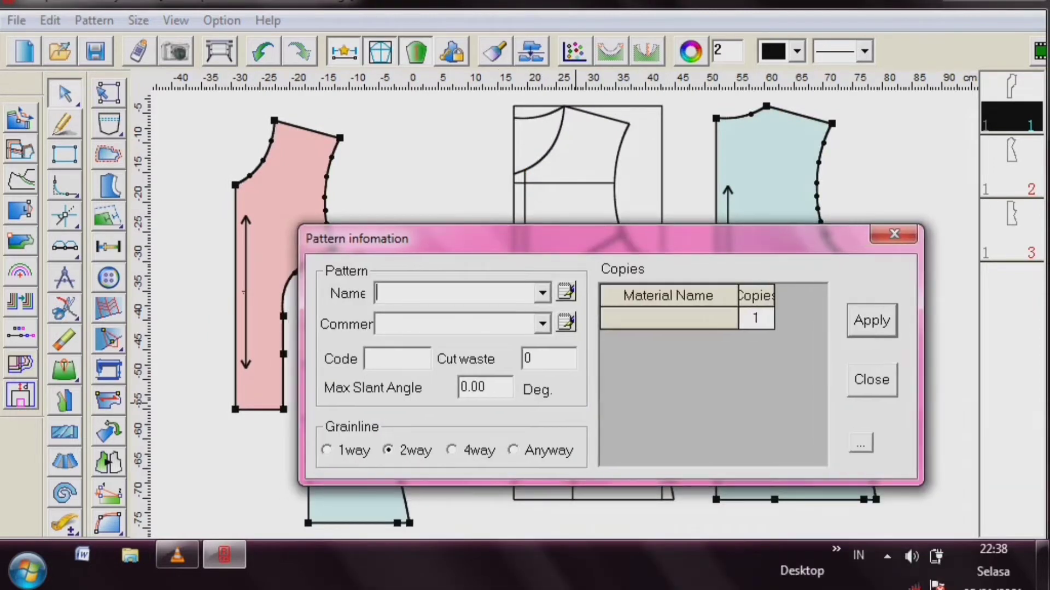
pyautogui.write('P')
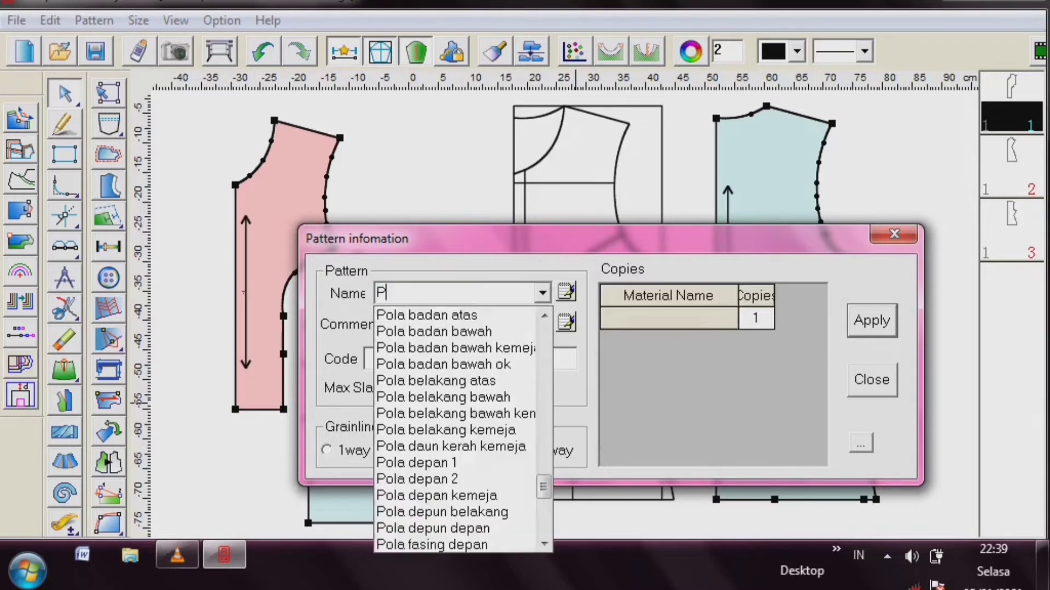
pyautogui.write('ola depan 1')
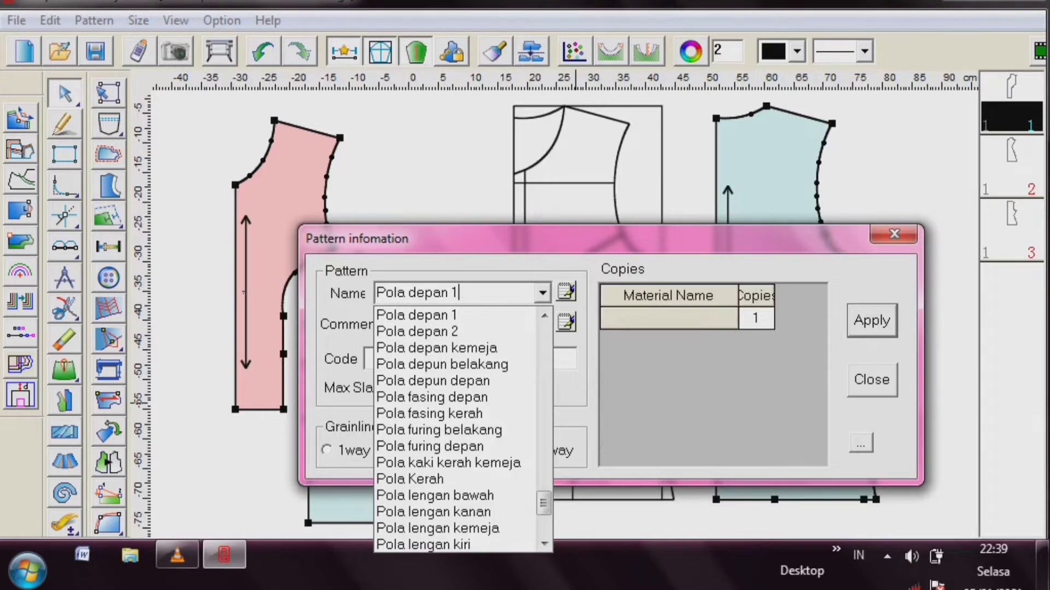
pyautogui.click(668, 318)
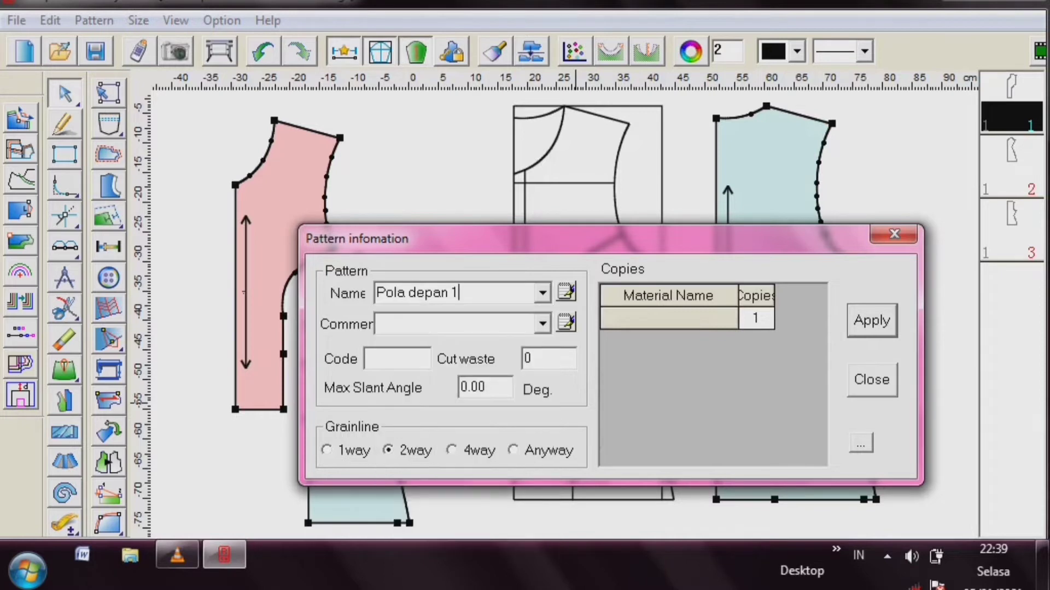
pyautogui.click(668, 319)
pyautogui.write('Dr')
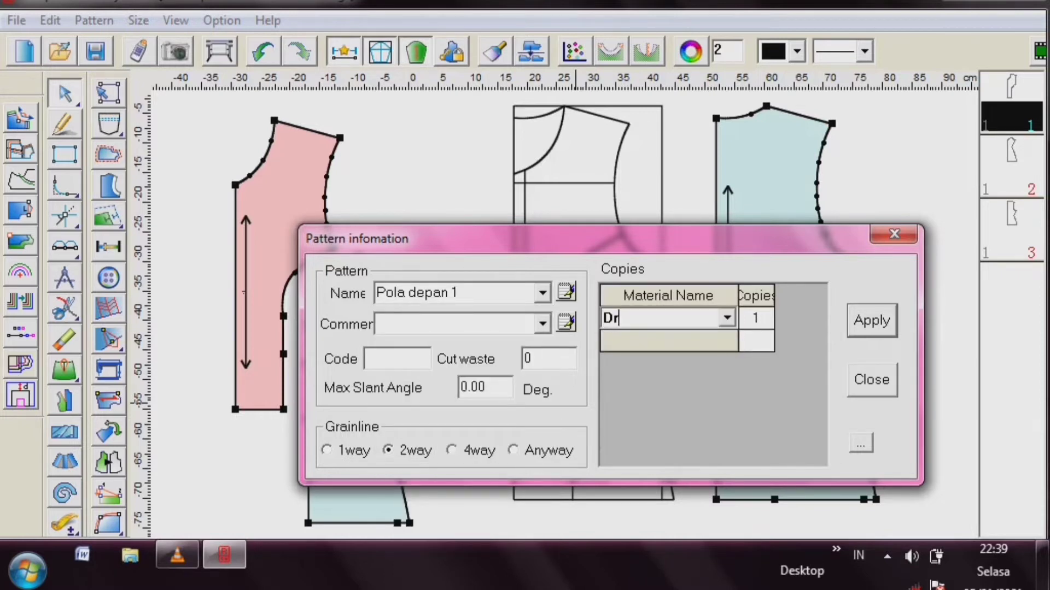
pyautogui.write('ill')
pyautogui.press('Tab')
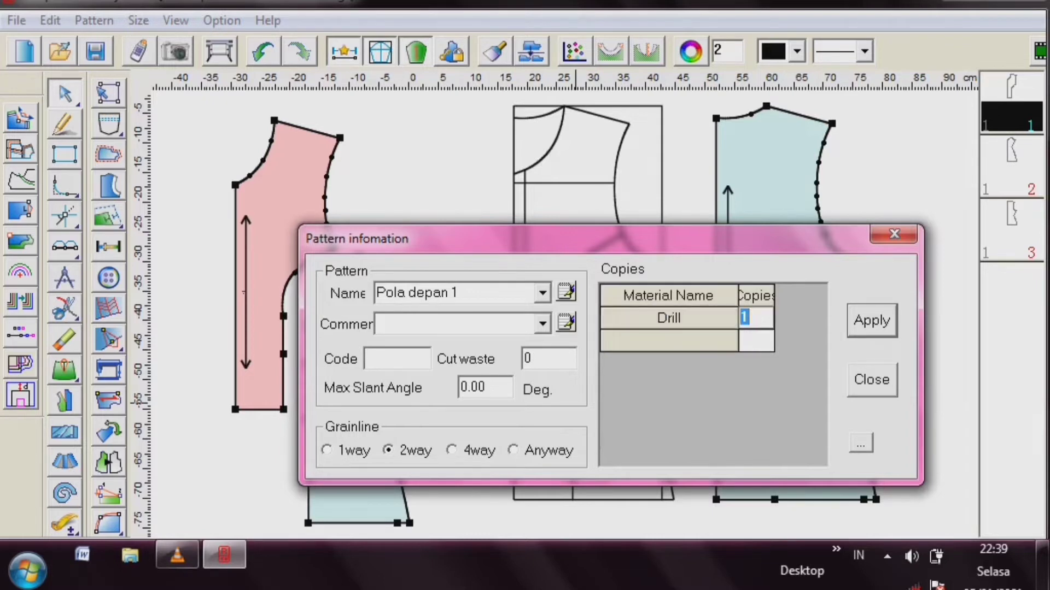
pyautogui.write('2')
pyautogui.click(871, 321)
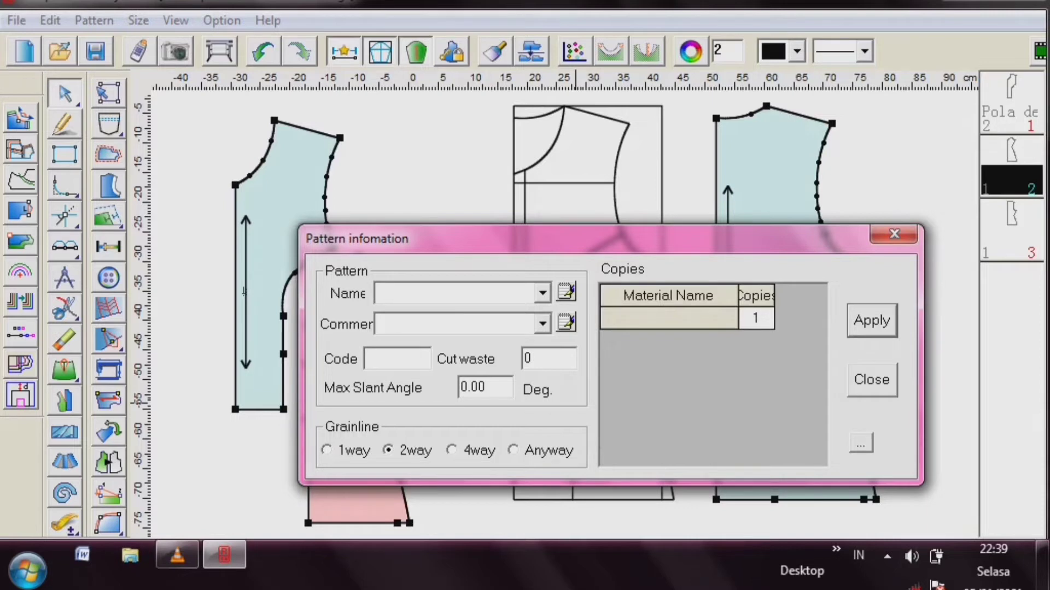
# - Name the side panel piece "Pola depan 2" and assign it the material drill with 2 copies
pyautogui.write('Pola ')
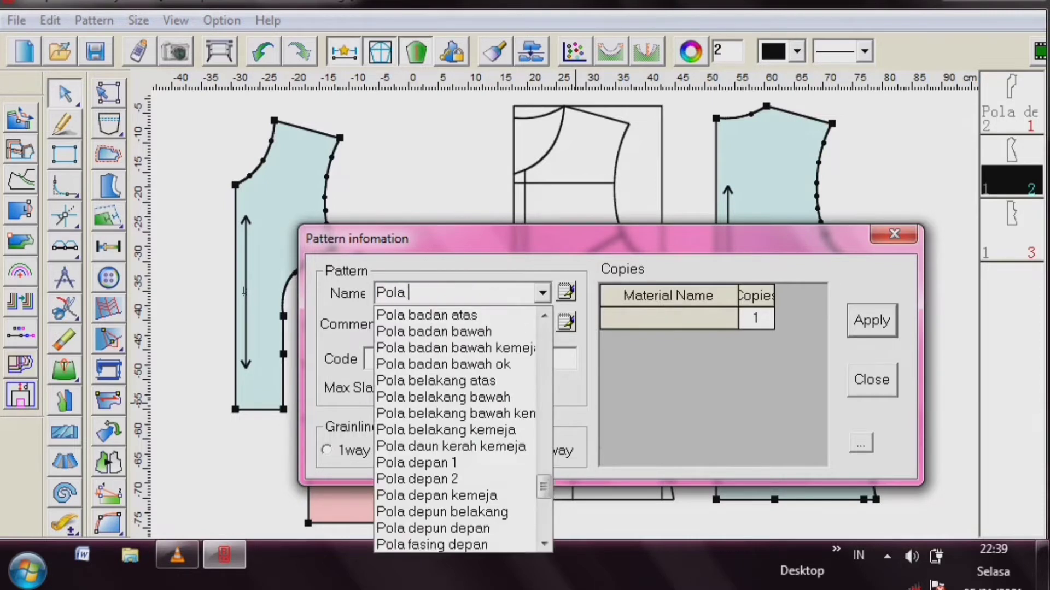
pyautogui.write('De')
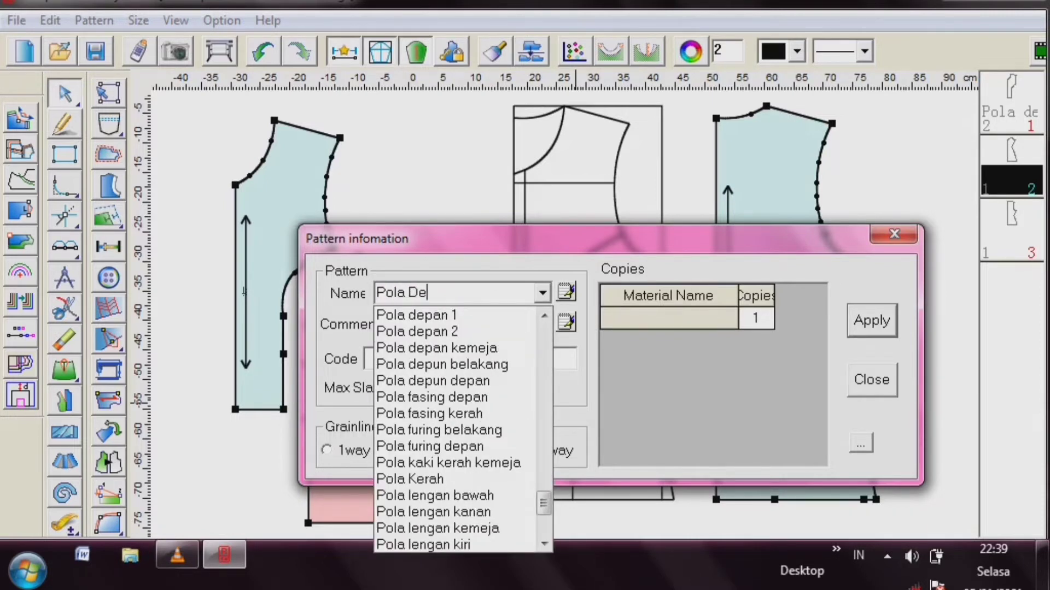
pyautogui.press('BackSpace')
pyautogui.press('BackSpace')
pyautogui.write('depan 2')
pyautogui.press('Return')
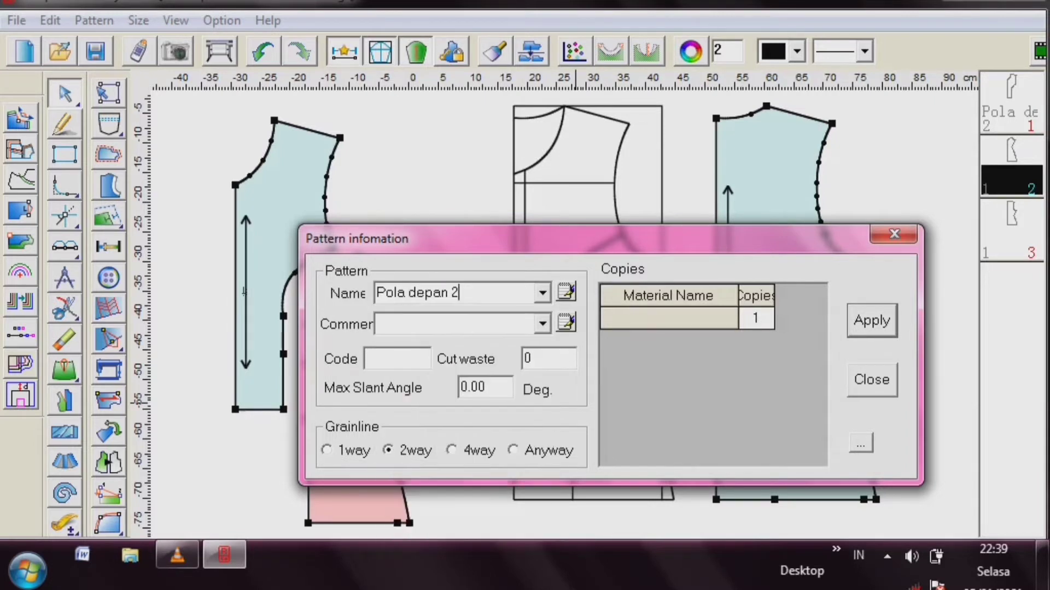
pyautogui.click(668, 318)
pyautogui.write('dr')
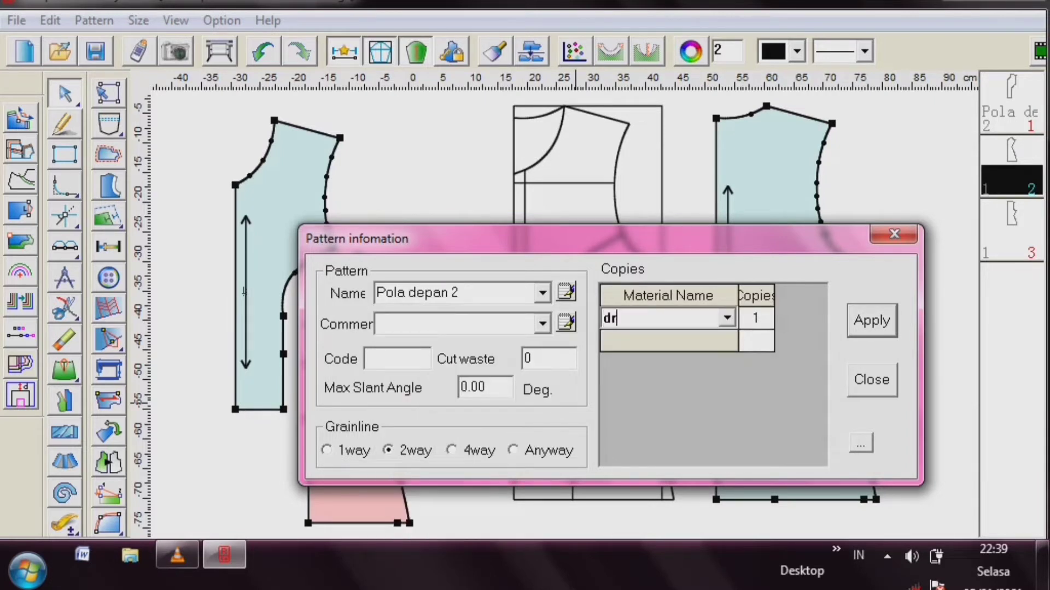
pyautogui.write('ill')
pyautogui.press('Tab')
pyautogui.write('2')
pyautogui.press('Return')
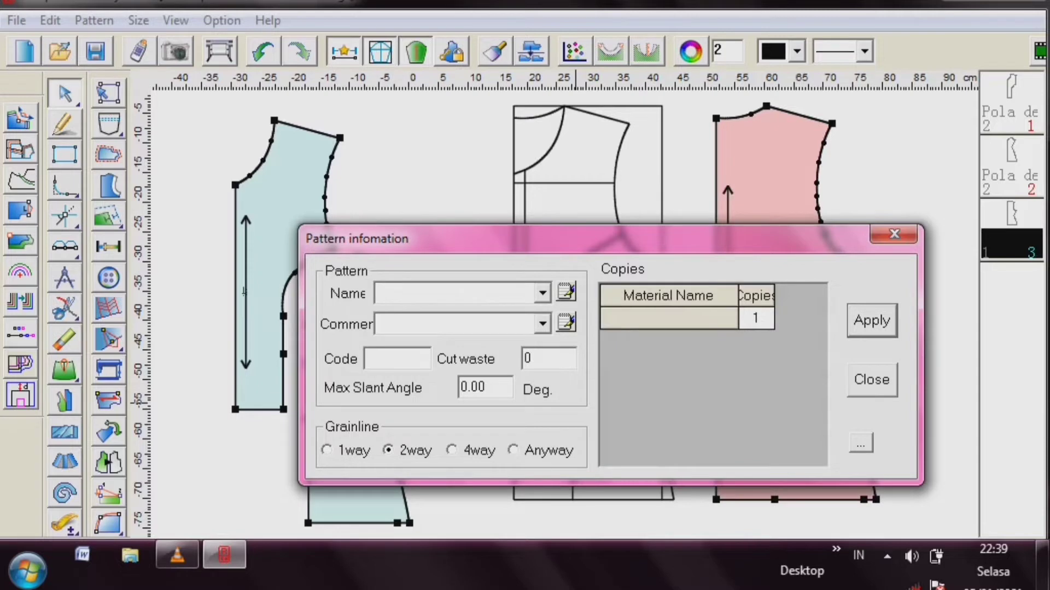
# - Name the full-width body piece "Pola belakang", assign it the material drill with 2 copies, and finish editing the pattern information
pyautogui.write('Pola be')
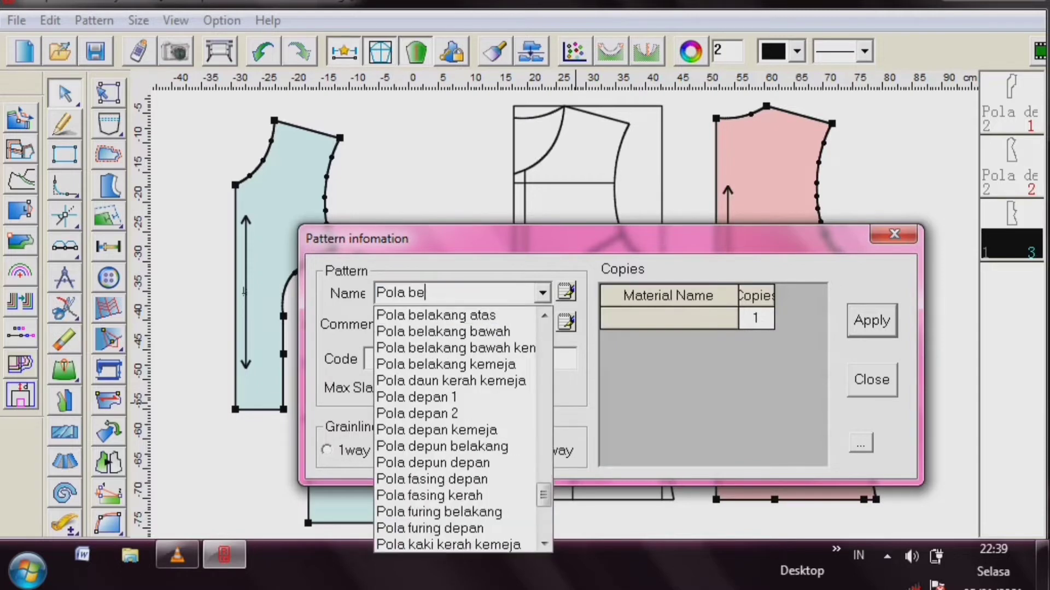
pyautogui.write('lakang')
pyautogui.click(668, 318)
pyautogui.click(669, 318)
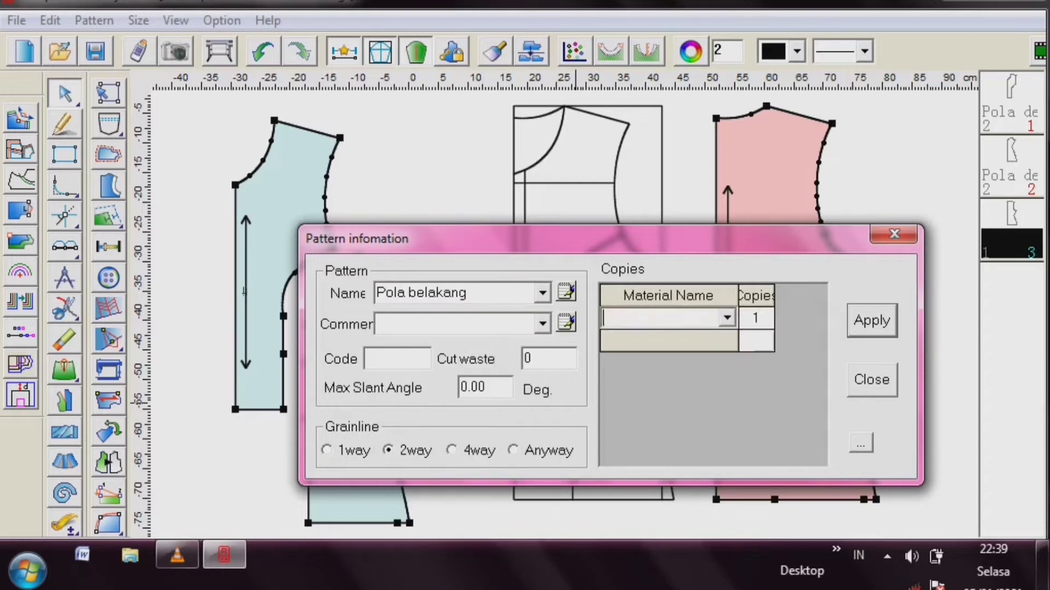
pyautogui.write('drill')
pyautogui.press('Tab')
pyautogui.write('2')
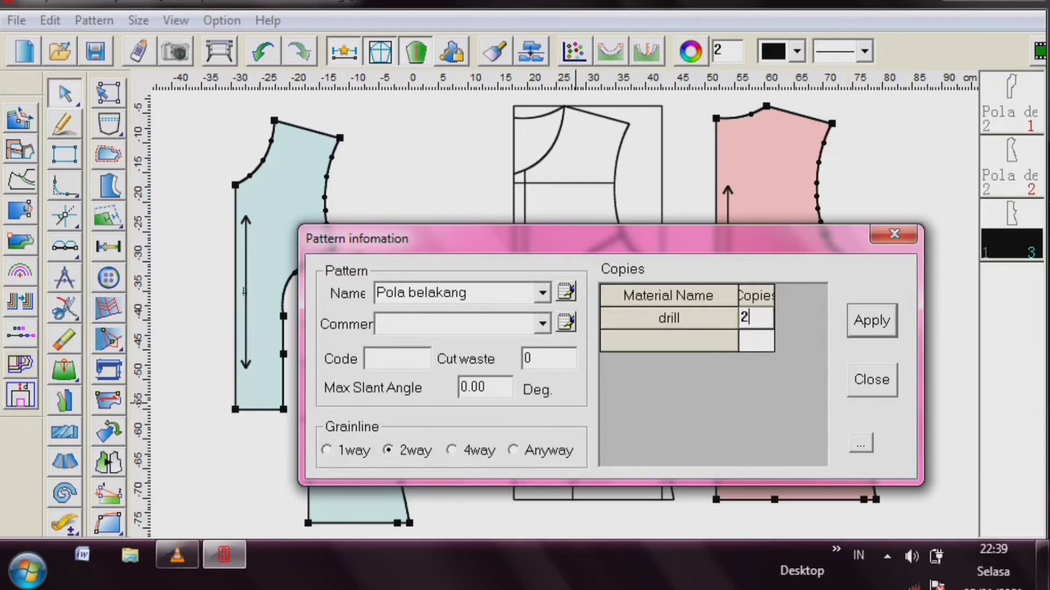
pyautogui.click(872, 321)
pyautogui.click(895, 234)
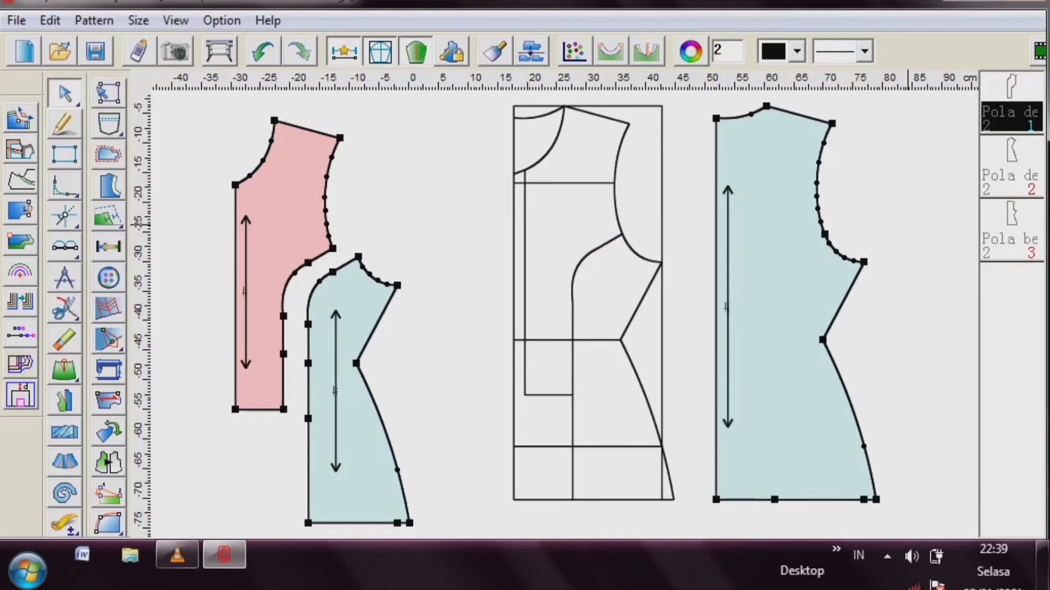
pyautogui.click(65, 155)
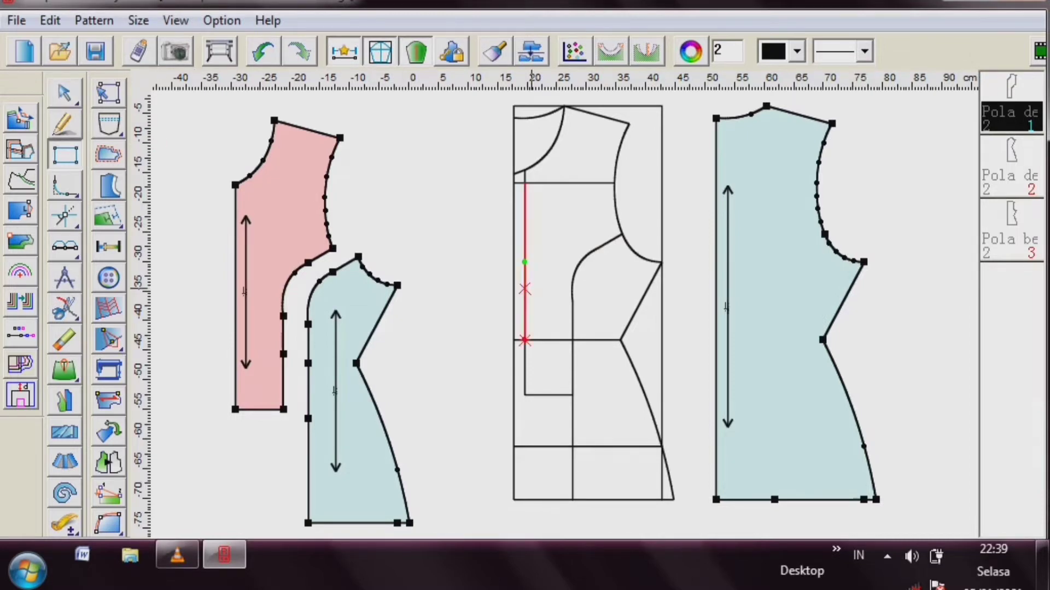
pyautogui.click(65, 93)
pyautogui.click(65, 93)
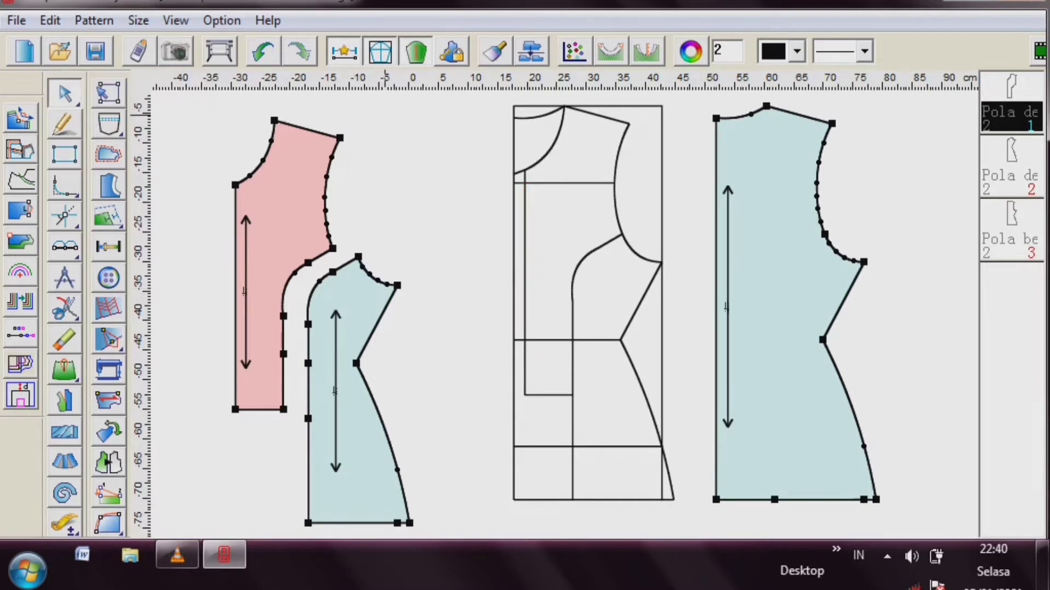
pyautogui.rightClick(386, 115)
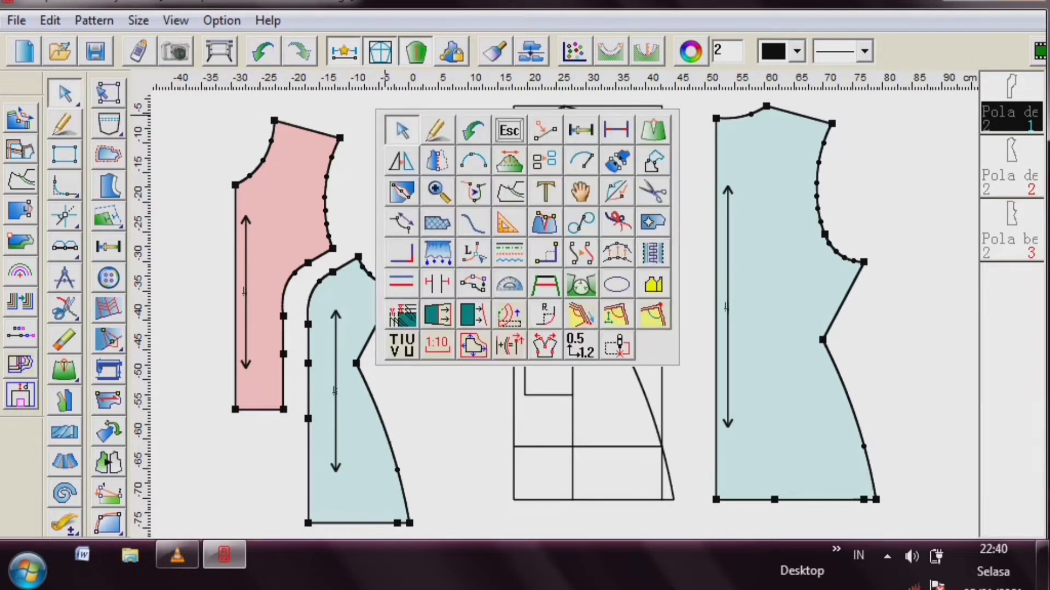
pyautogui.click(442, 193)
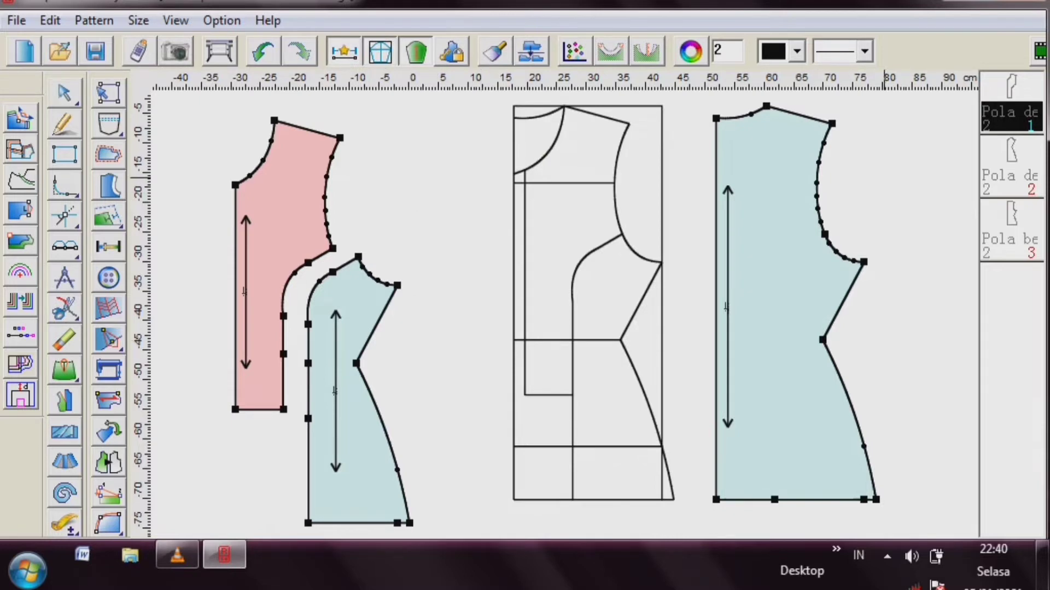
pyautogui.click(862, 107)
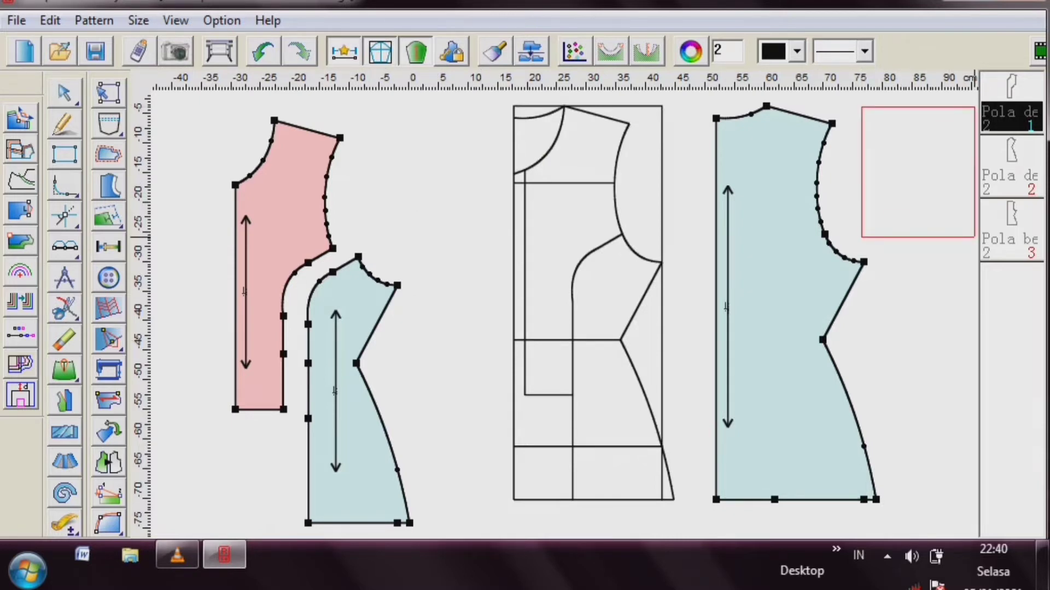
pyautogui.click(1009, 236)
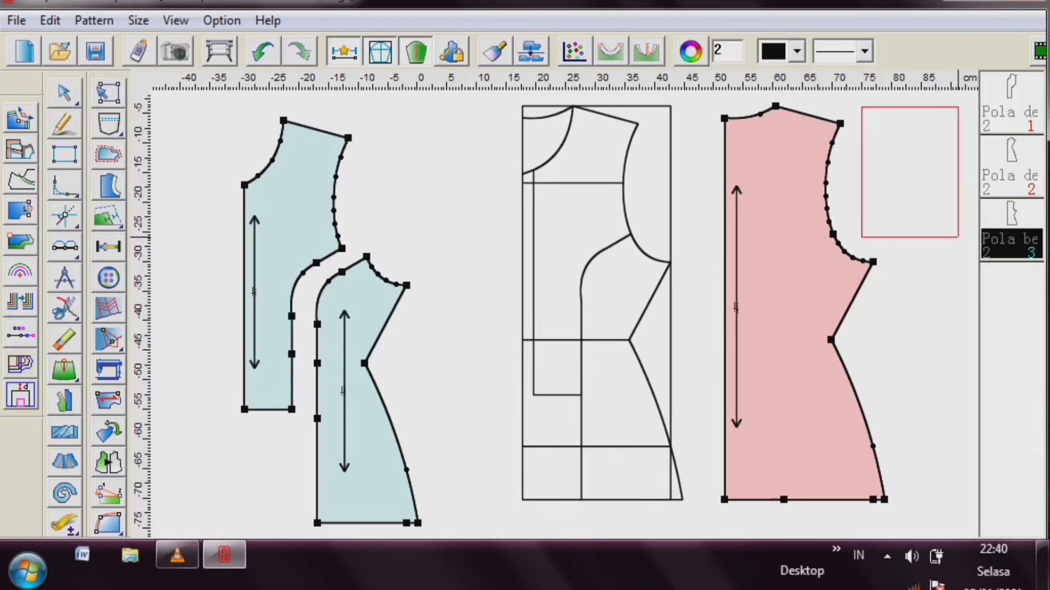
pyautogui.click(966, 251)
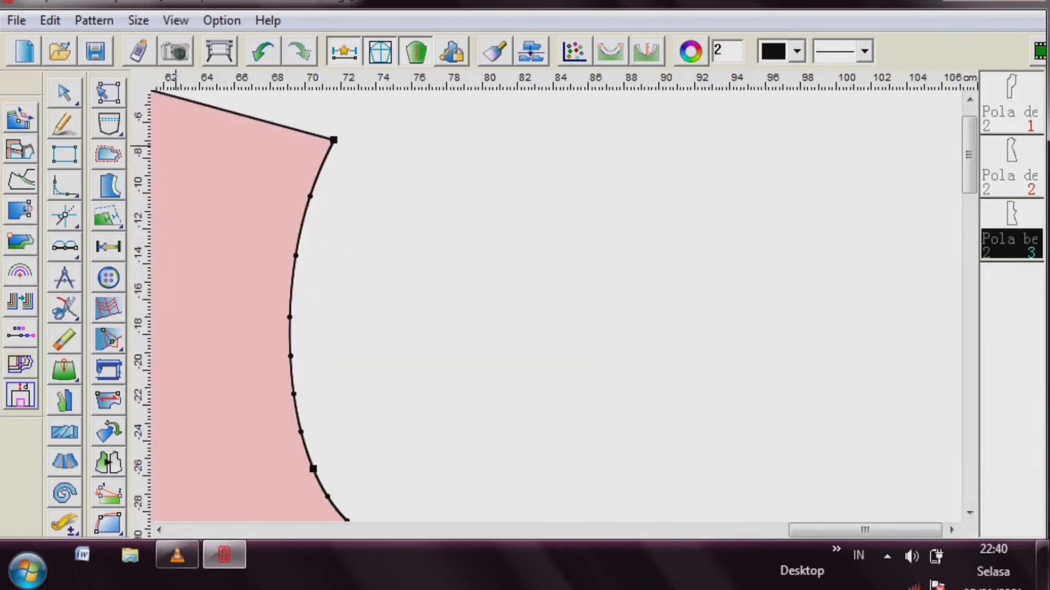
pyautogui.rightClick(454, 132)
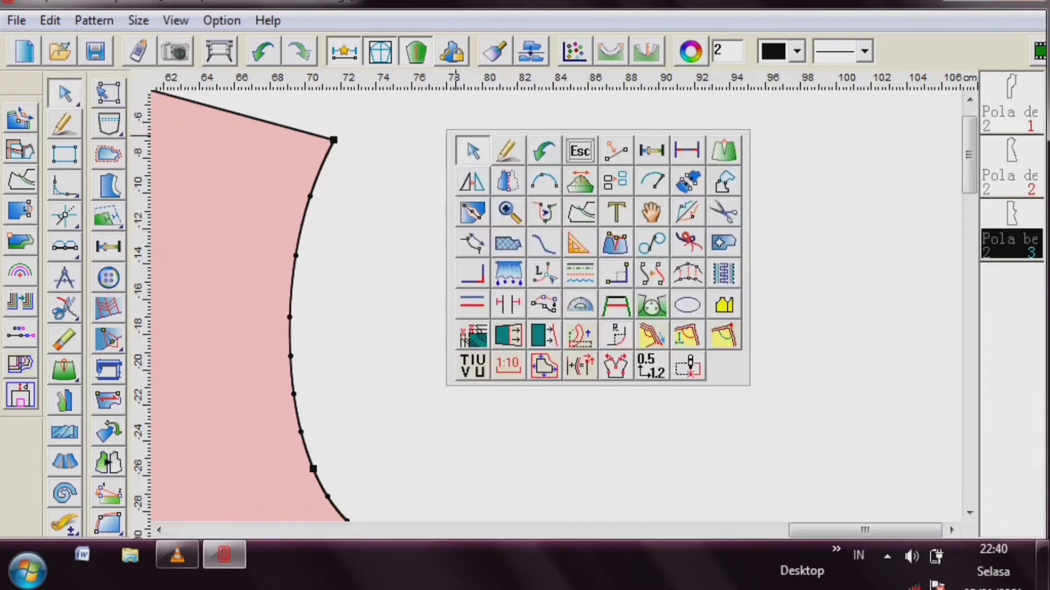
pyautogui.press('Escape')
pyautogui.press('r')
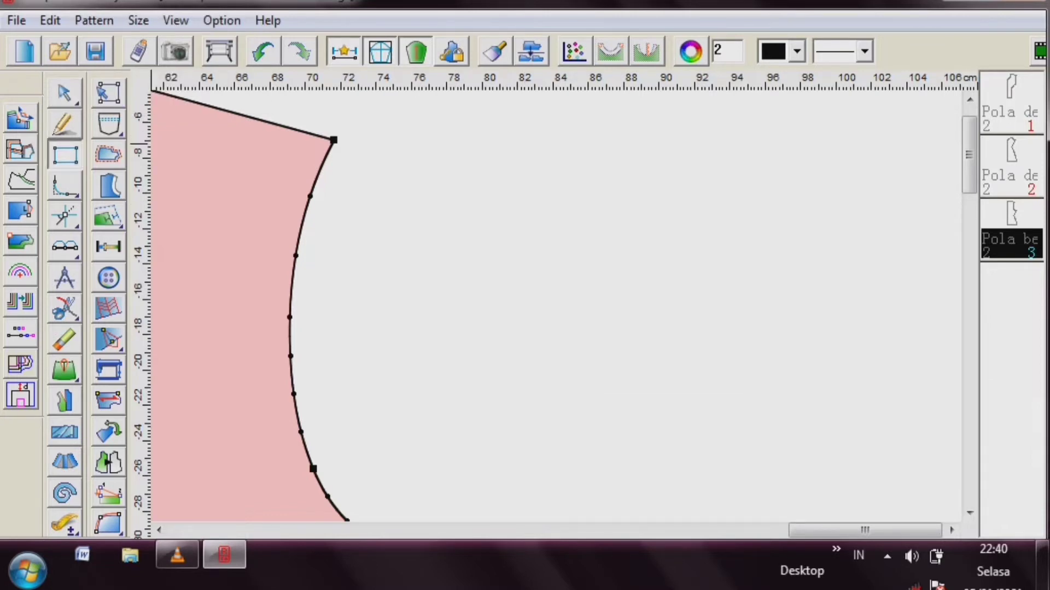
pyautogui.moveTo(435, 127); pyautogui.dragTo(818, 386)
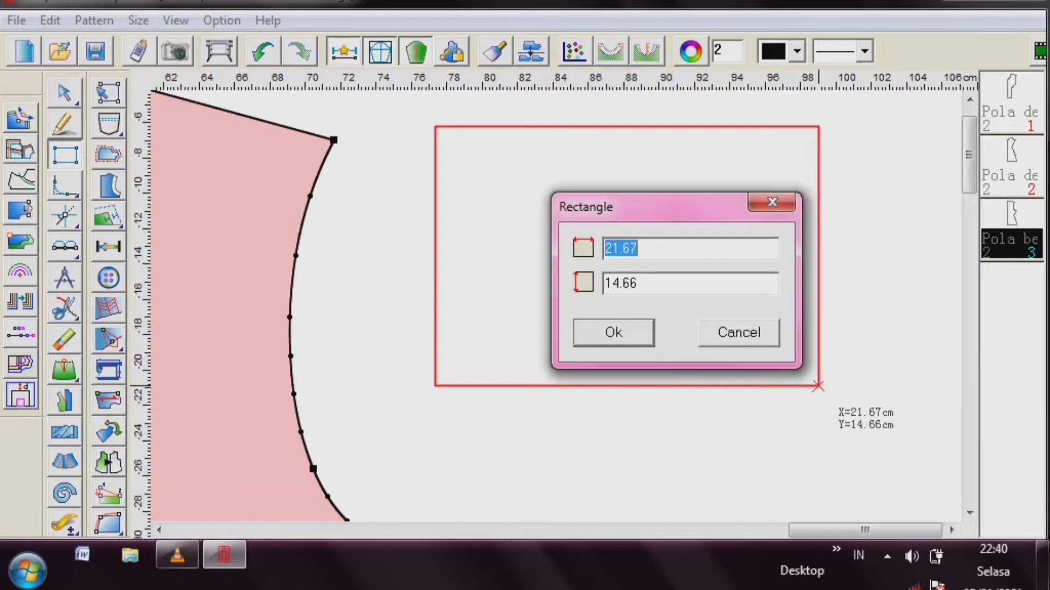
pyautogui.click(762, 328)
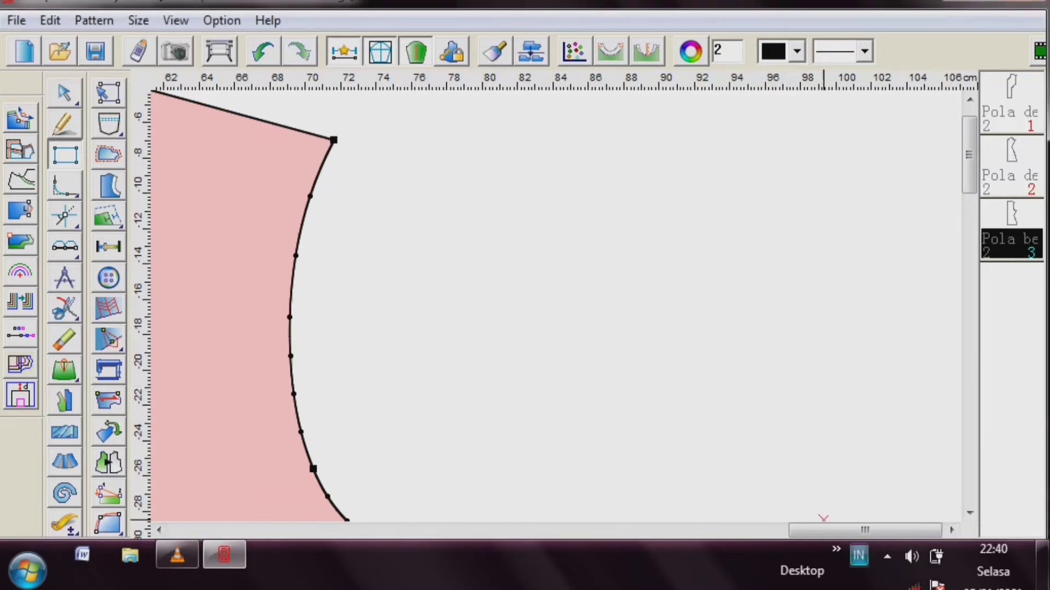
# - Measure the neckline curve of the back piece and examine the front neckline curve on the bodice draft
pyautogui.moveTo(823, 530); pyautogui.dragTo(686, 529)
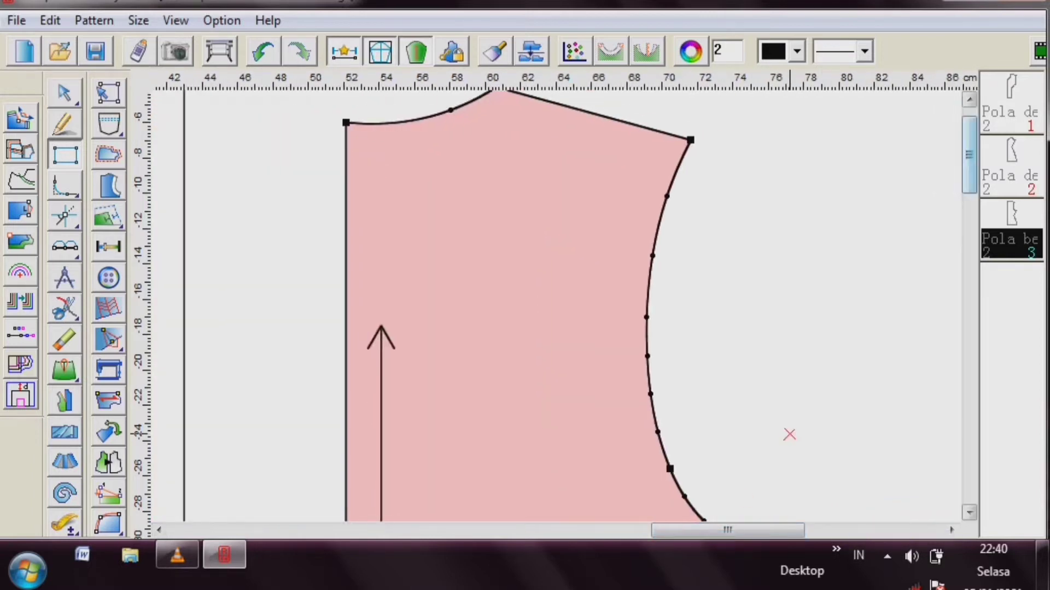
pyautogui.scroll(1, 789, 433)
pyautogui.rightClick(167, 139)
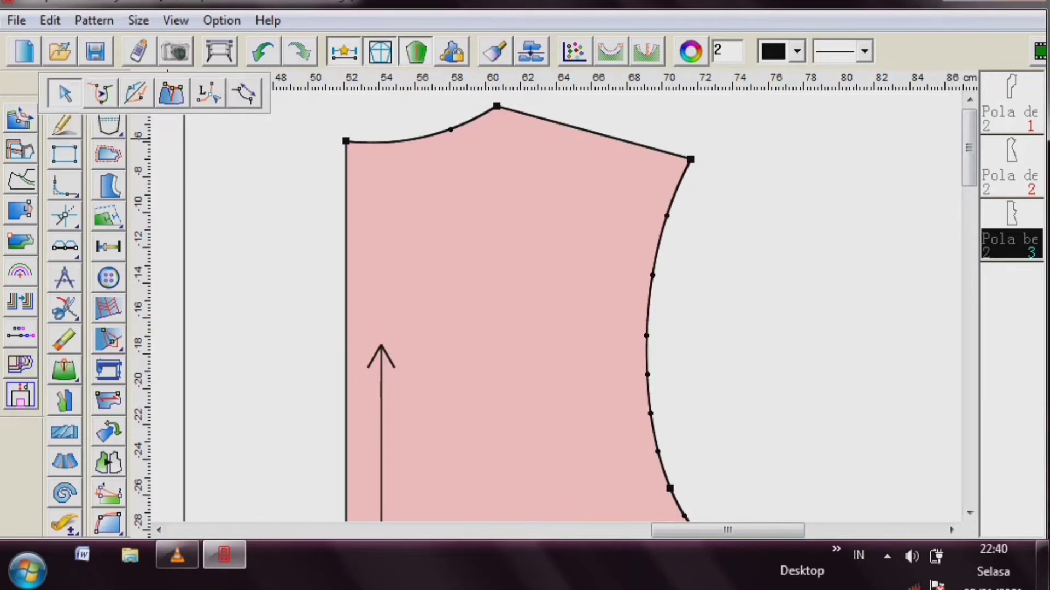
pyautogui.click(64, 94)
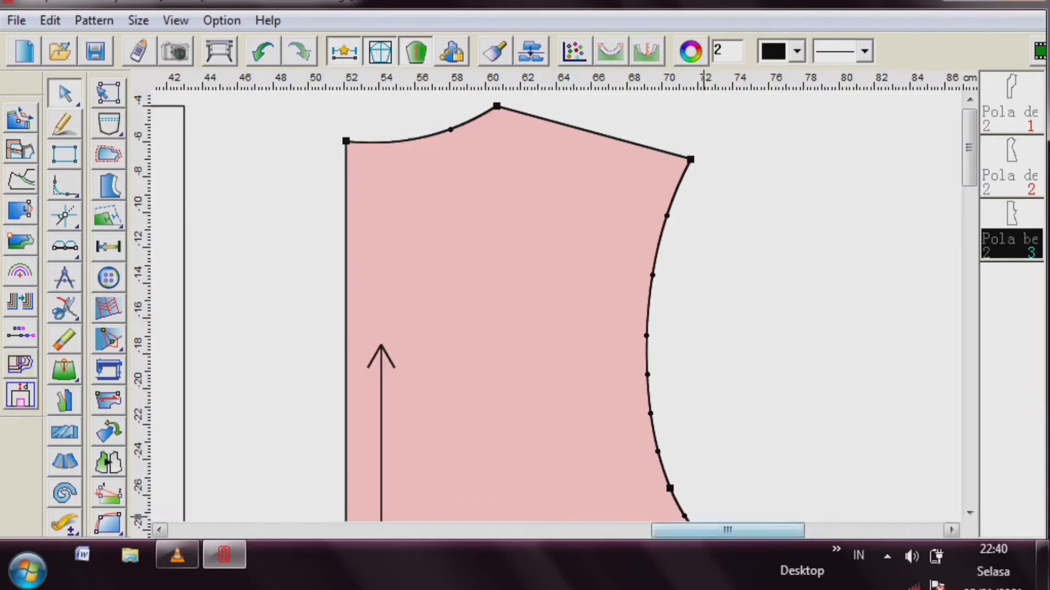
pyautogui.moveTo(728, 529); pyautogui.dragTo(477, 530)
pyautogui.click(512, 225)
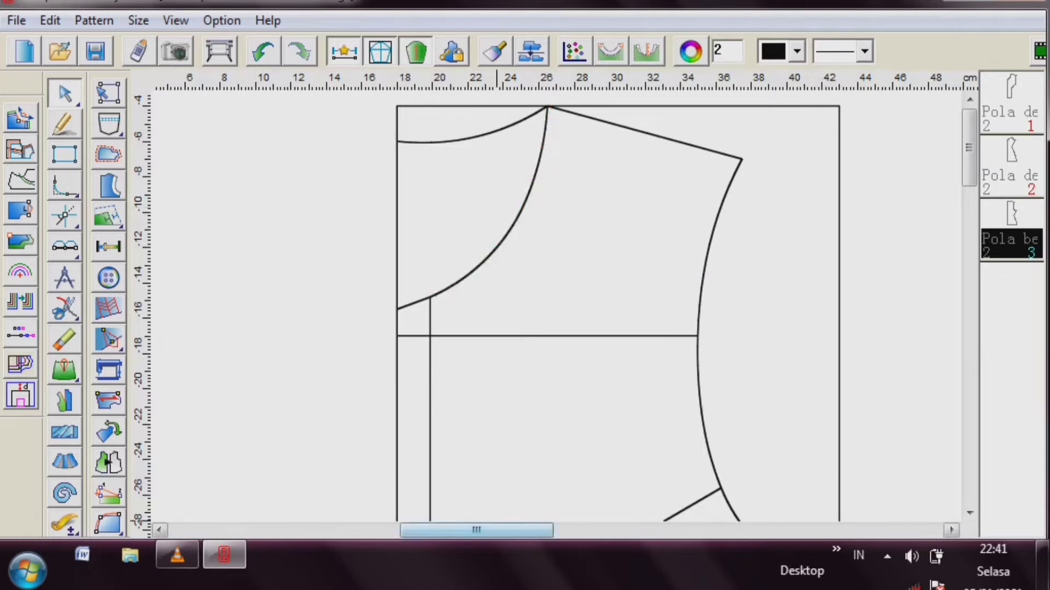
pyautogui.moveTo(476, 530); pyautogui.dragTo(641, 530)
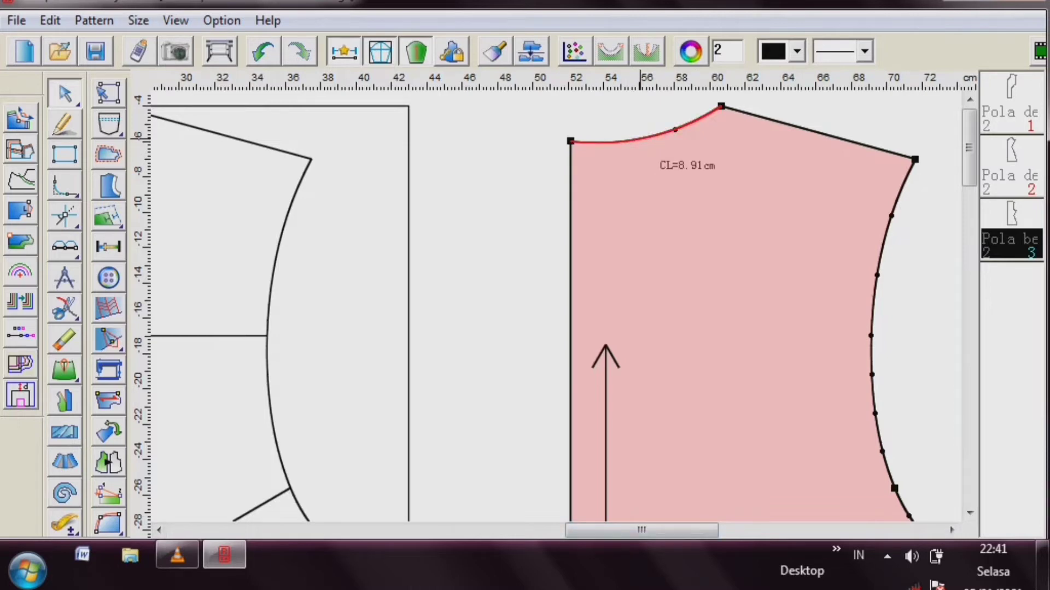
pyautogui.hscroll(5, 675, 306)
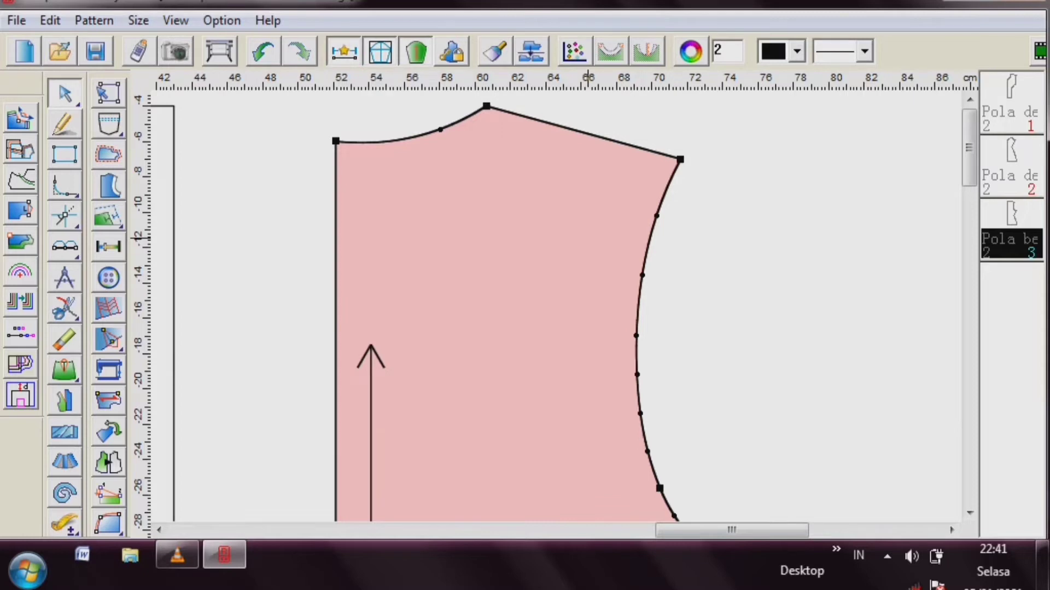
pyautogui.moveTo(388, 141)
pyautogui.moveTo(697, 530); pyautogui.dragTo(517, 531)
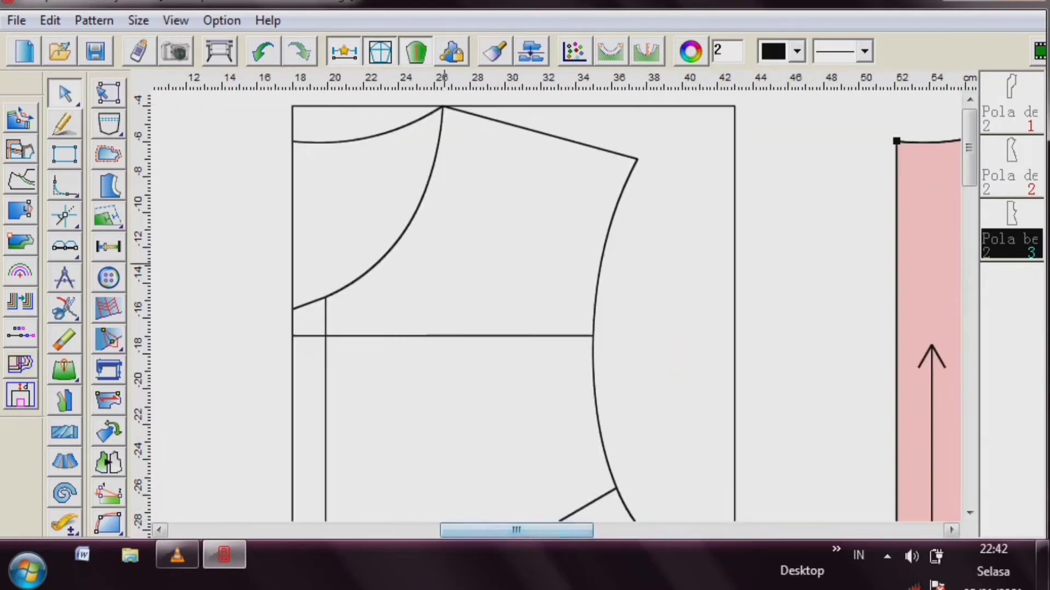
pyautogui.moveTo(400, 244)
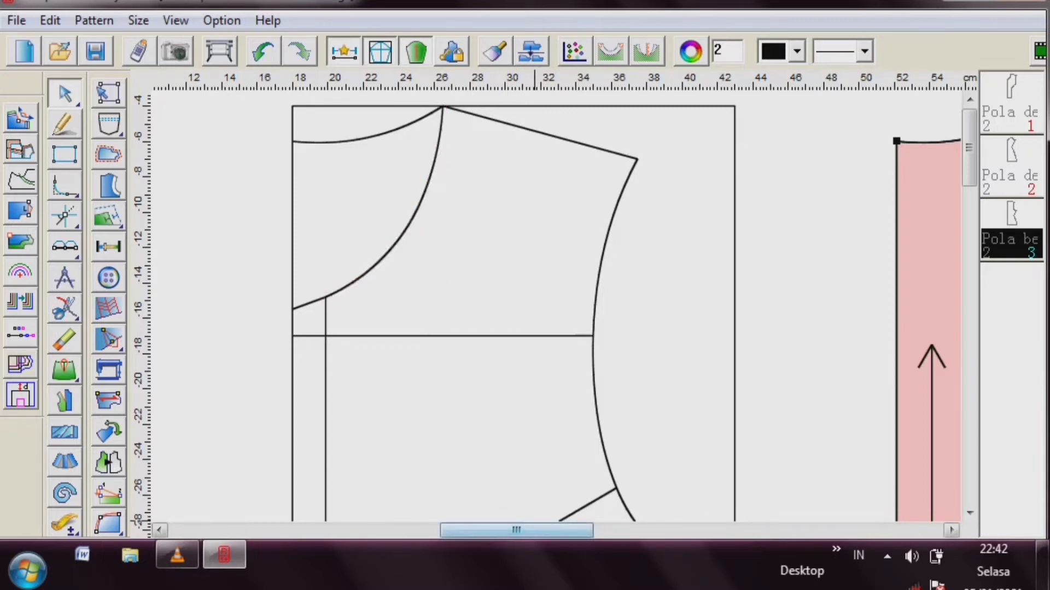
pyautogui.moveTo(516, 530); pyautogui.dragTo(865, 530)
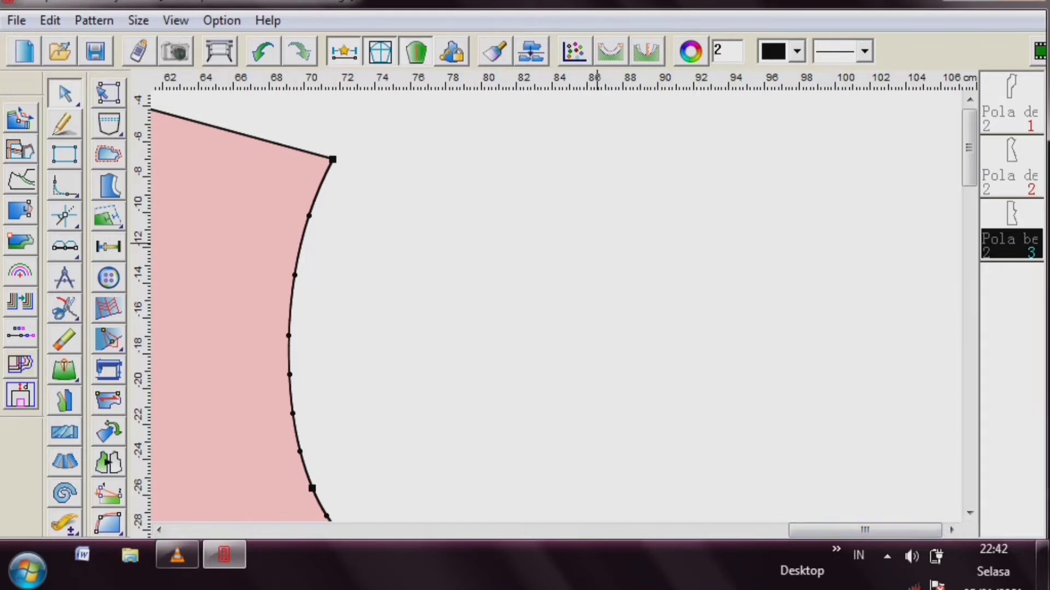
pyautogui.click(65, 155)
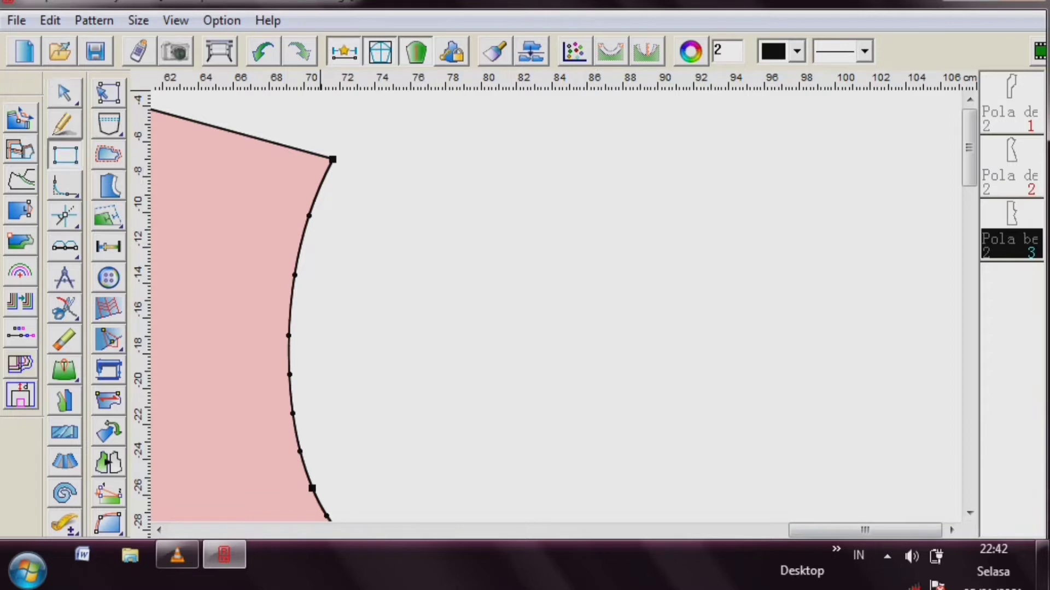
pyautogui.click(427, 136)
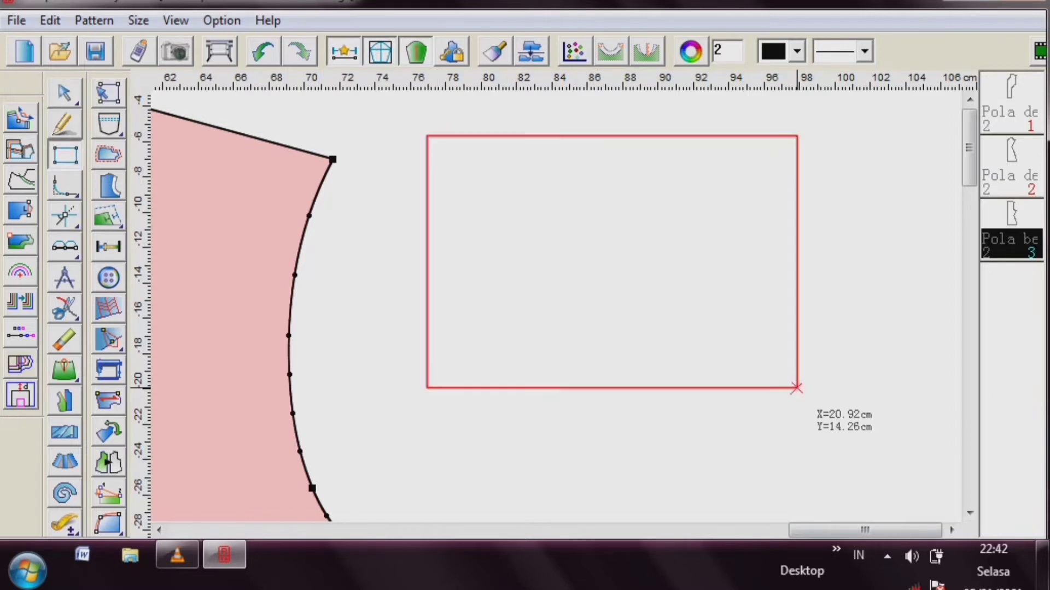
pyautogui.click(823, 378)
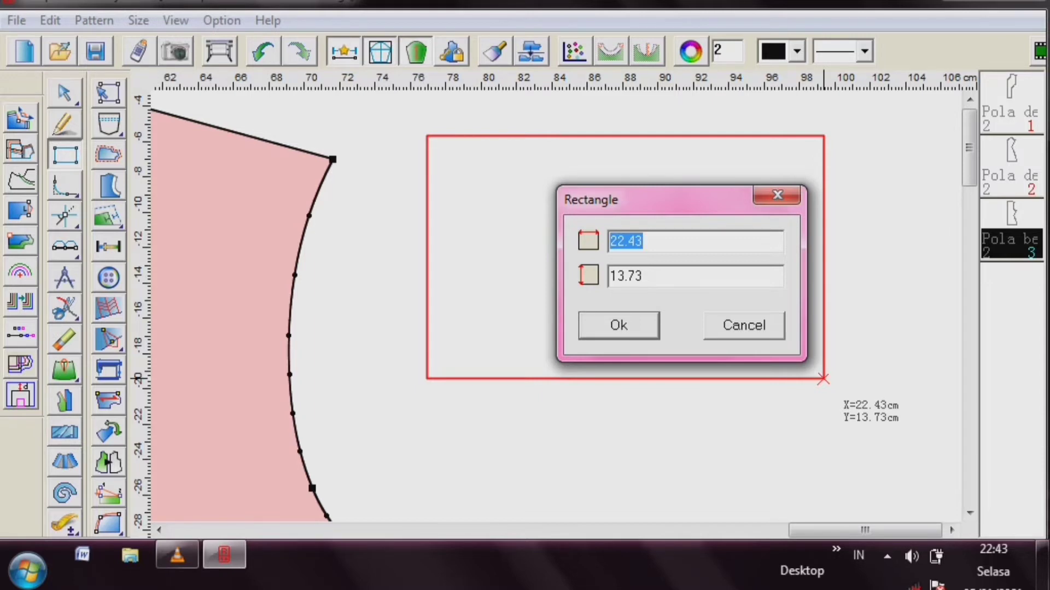
pyautogui.press('Escape')
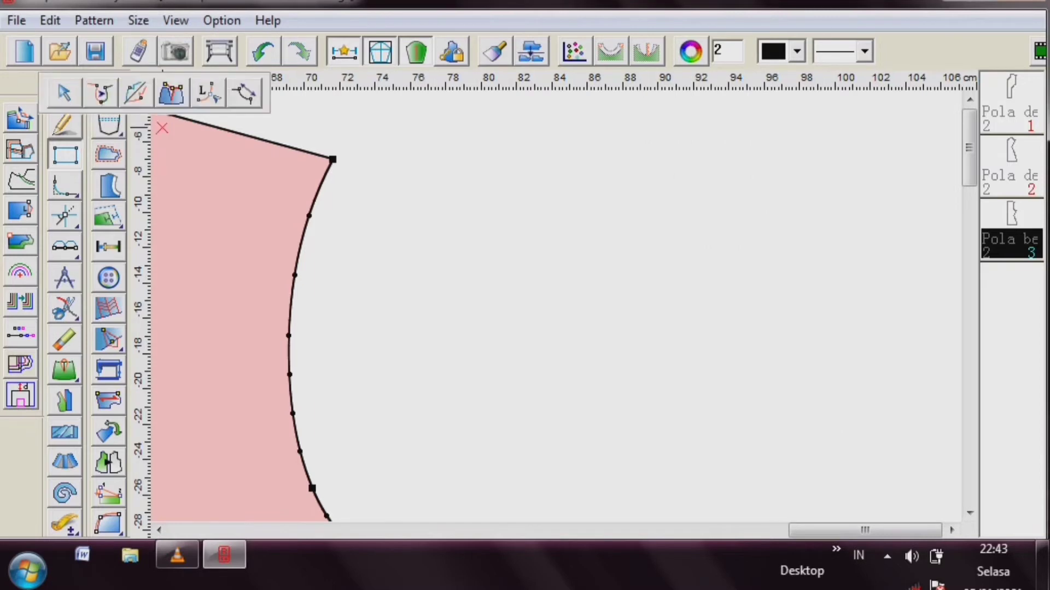
# - Recheck the neckline curve lengths on the back piece and the cut front piece
pyautogui.click(64, 93)
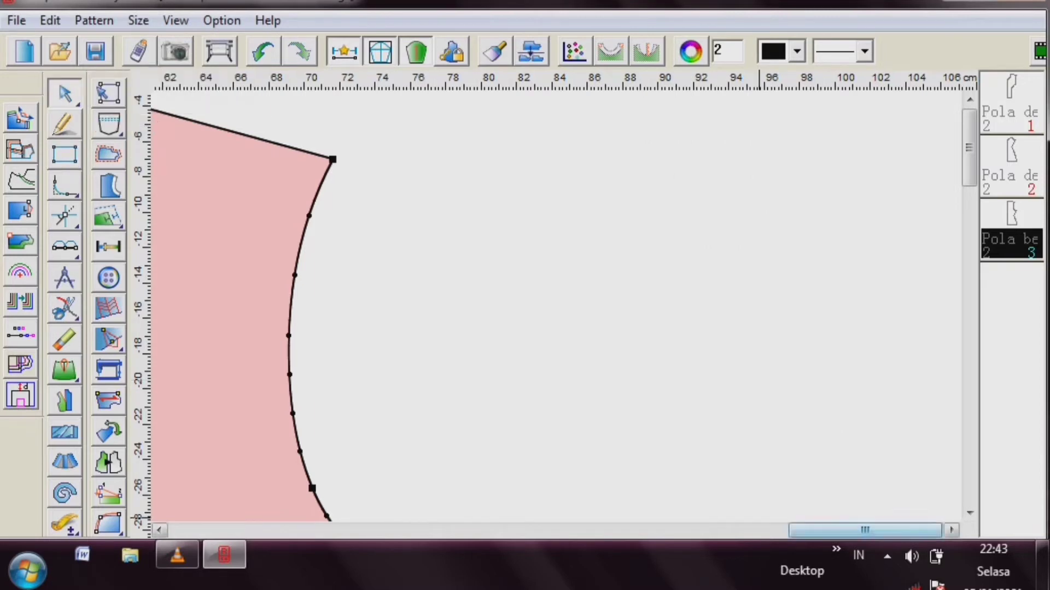
pyautogui.moveTo(842, 530); pyautogui.dragTo(680, 531)
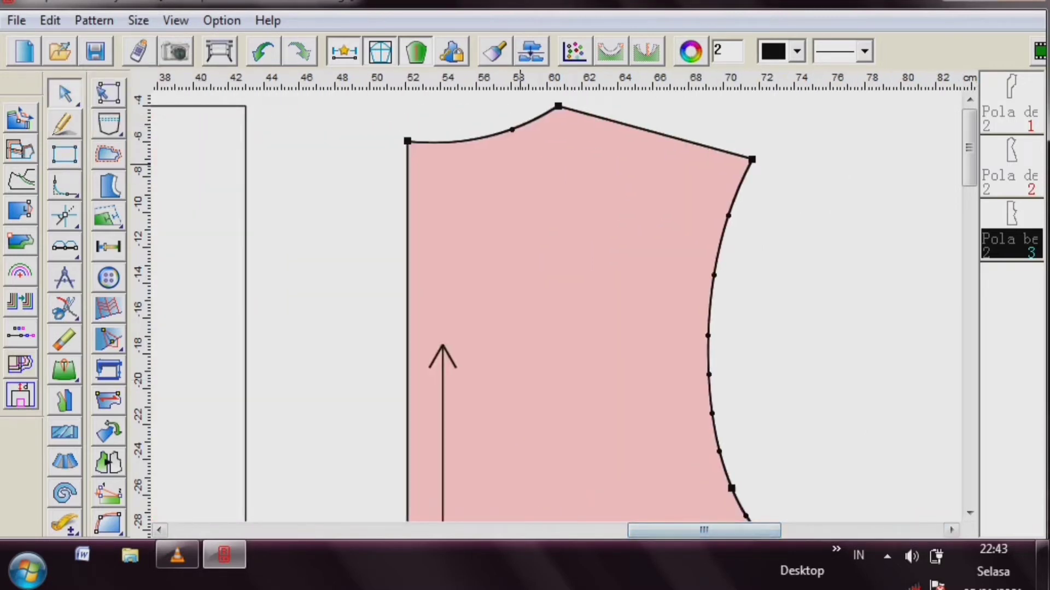
pyautogui.moveTo(488, 143)
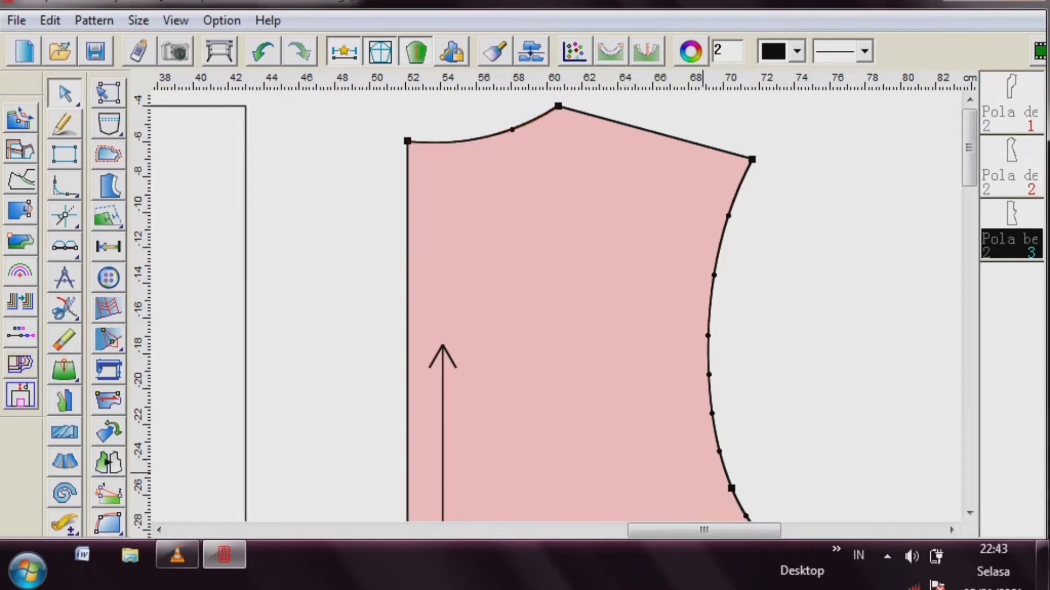
pyautogui.moveTo(711, 530); pyautogui.dragTo(551, 530)
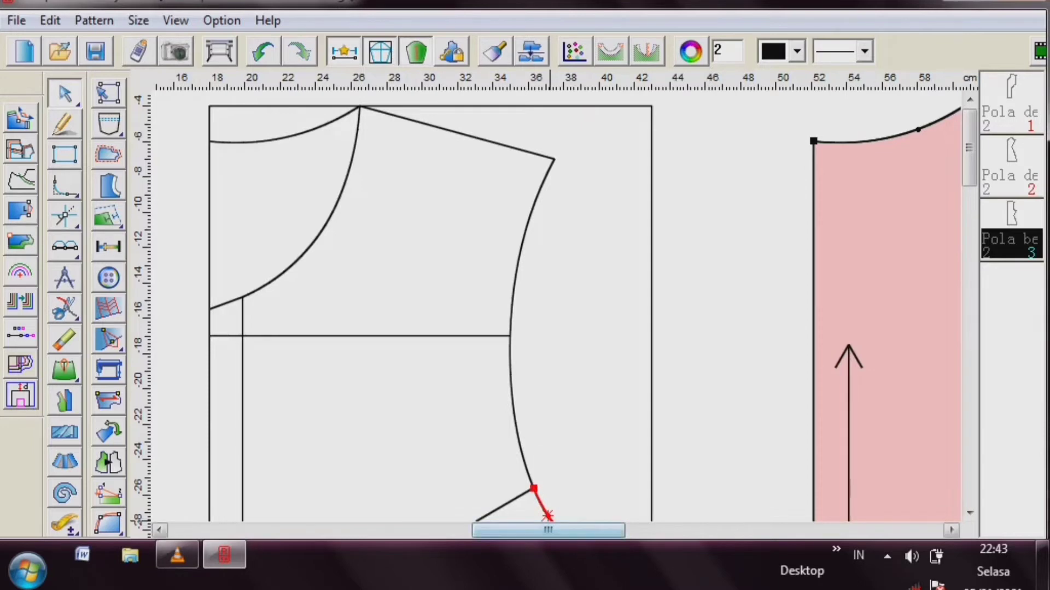
pyautogui.moveTo(548, 530); pyautogui.dragTo(246, 530)
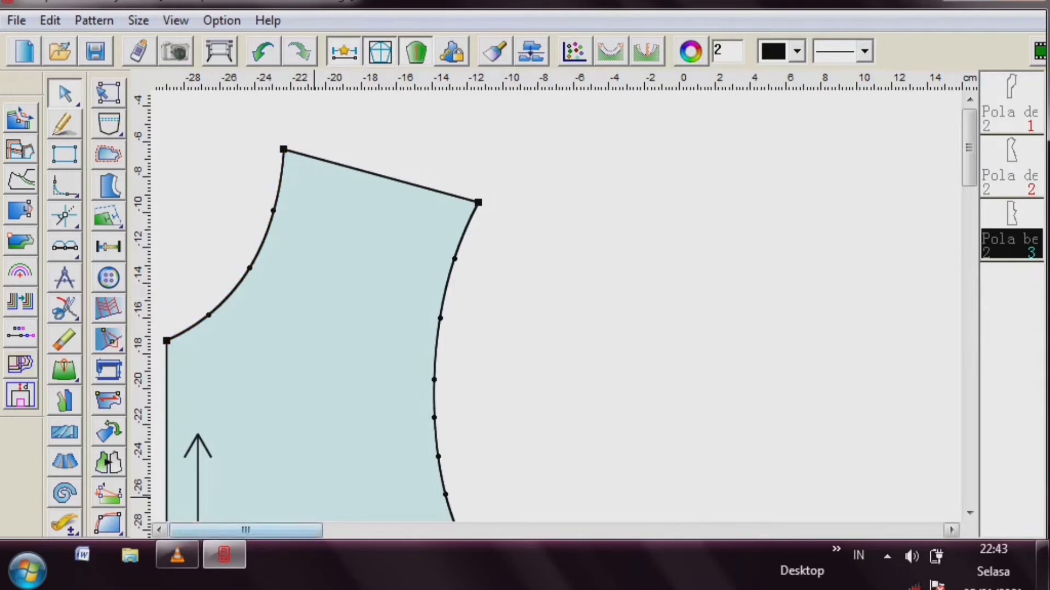
# - Draw a rectangle 22.29 cm wide and 8 cm high in the empty area beside the back piece's armhole
pyautogui.moveTo(260, 530); pyautogui.dragTo(870, 531)
pyautogui.click(64, 155)
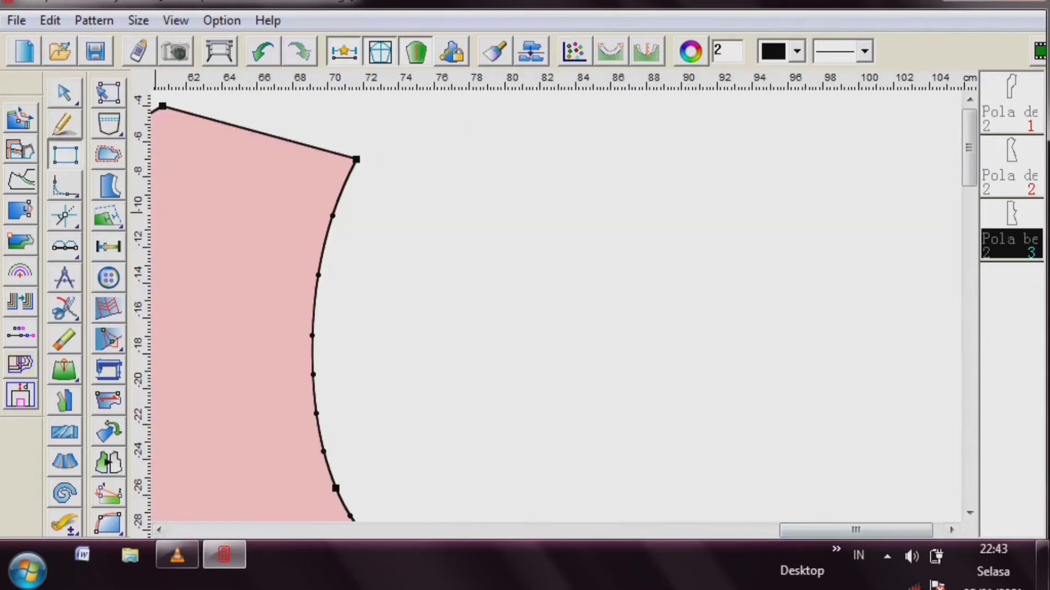
pyautogui.click(411, 150)
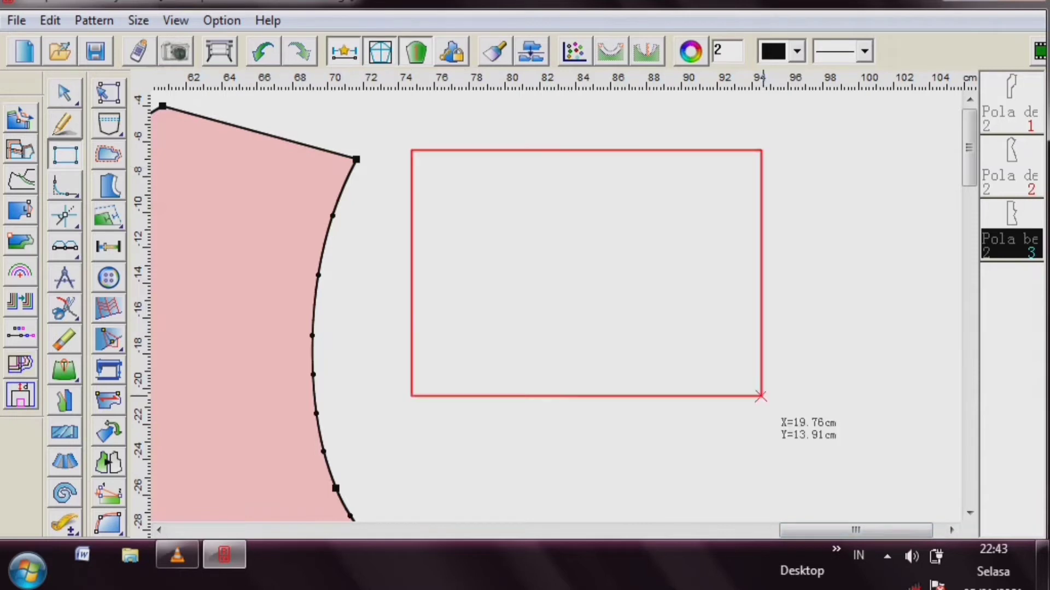
pyautogui.click(804, 355)
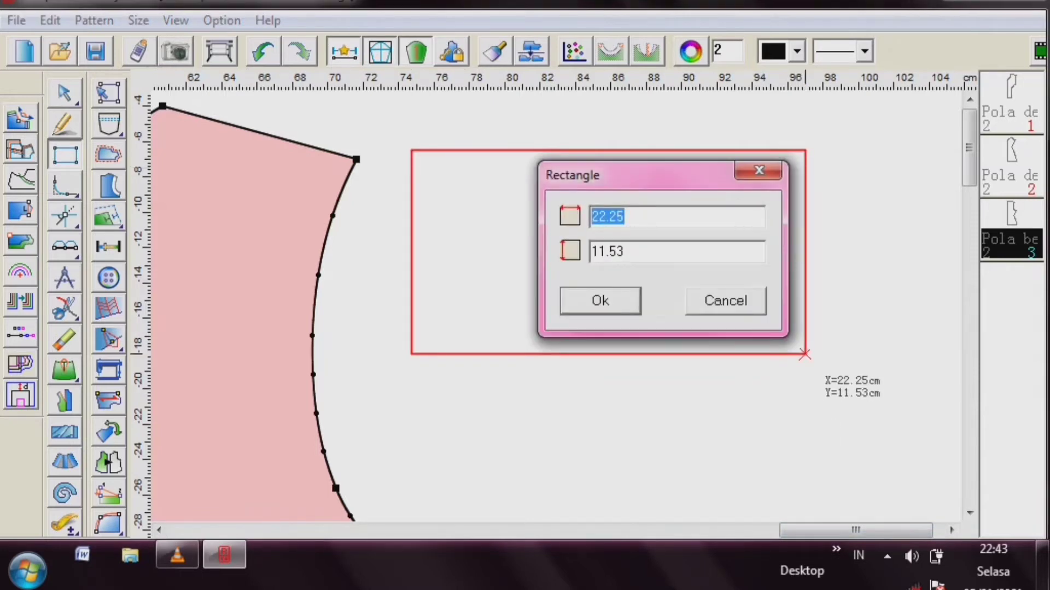
pyautogui.write('22')
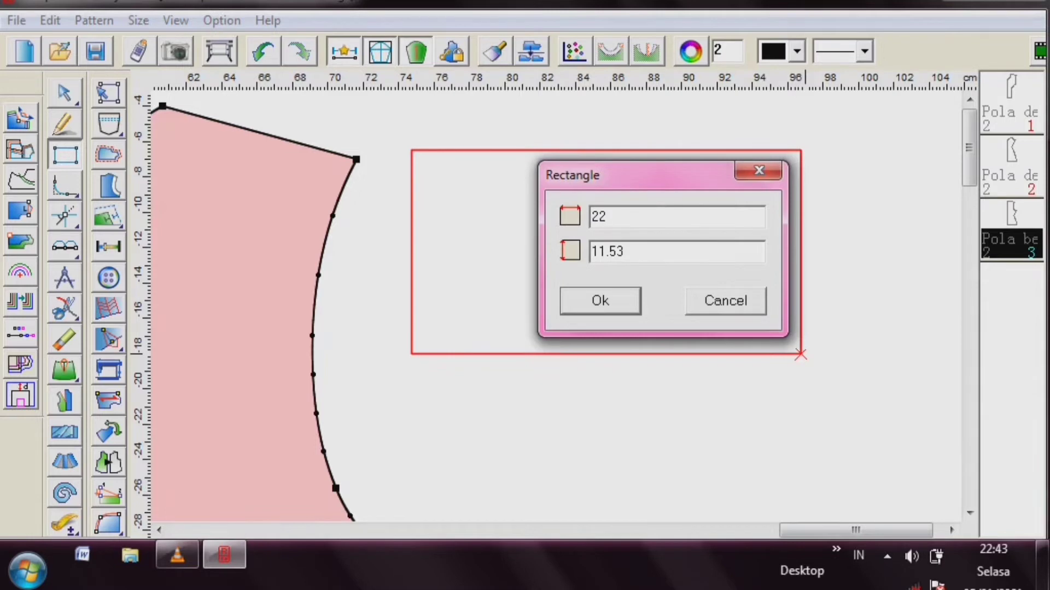
pyautogui.write('.29')
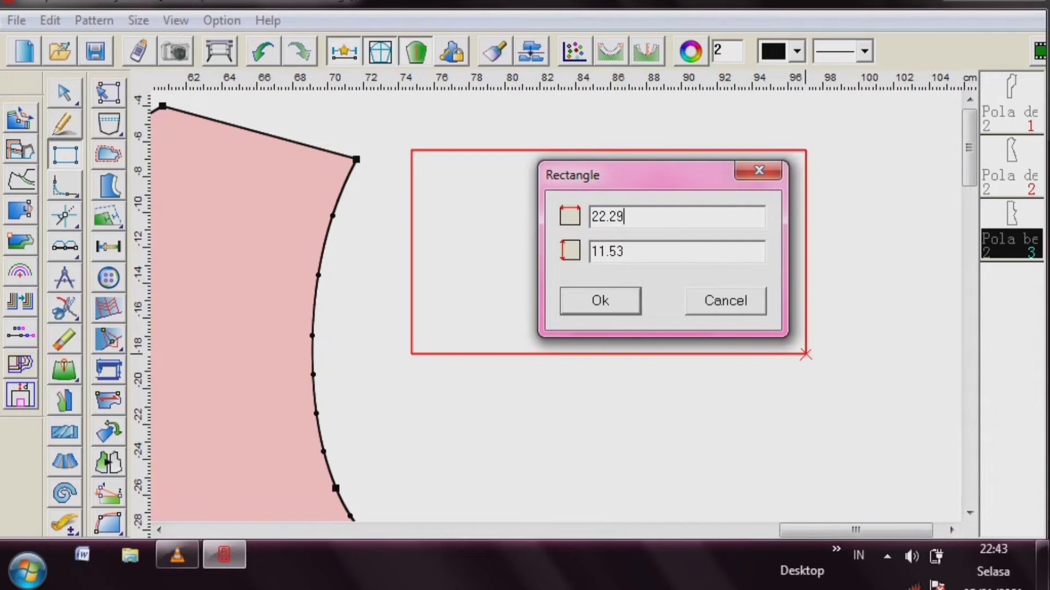
pyautogui.press('Tab')
pyautogui.press('BackSpace')
pyautogui.press('BackSpace')
pyautogui.press('BackSpace')
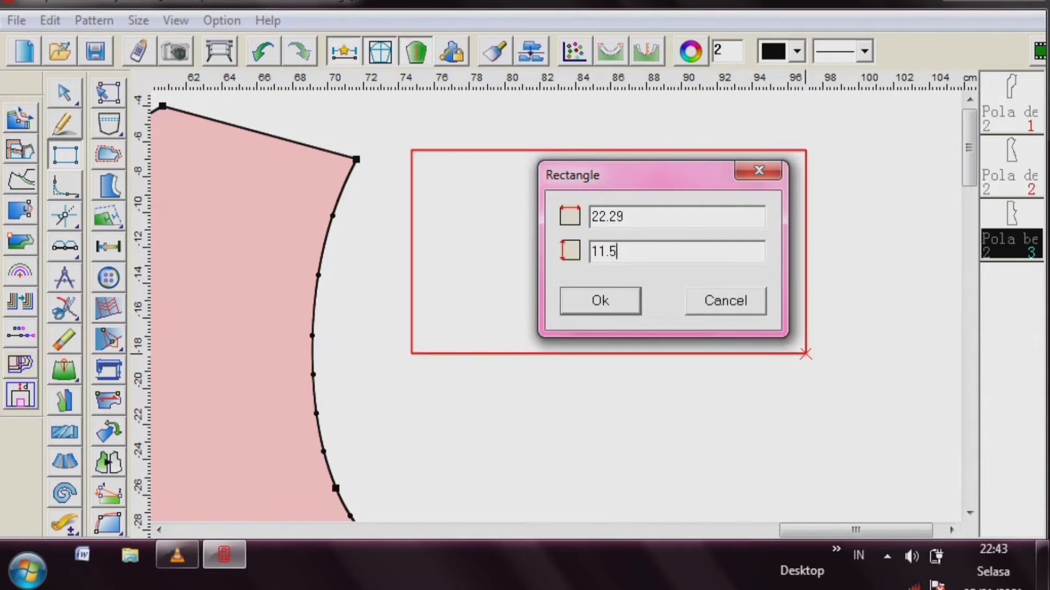
pyautogui.press('BackSpace')
pyautogui.write('8')
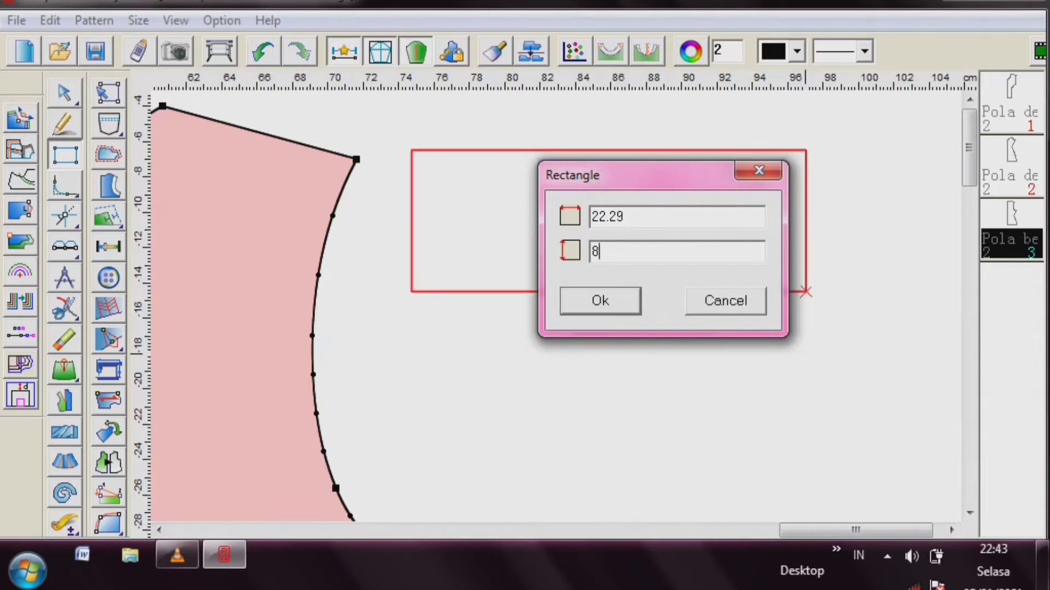
pyautogui.click(623, 299)
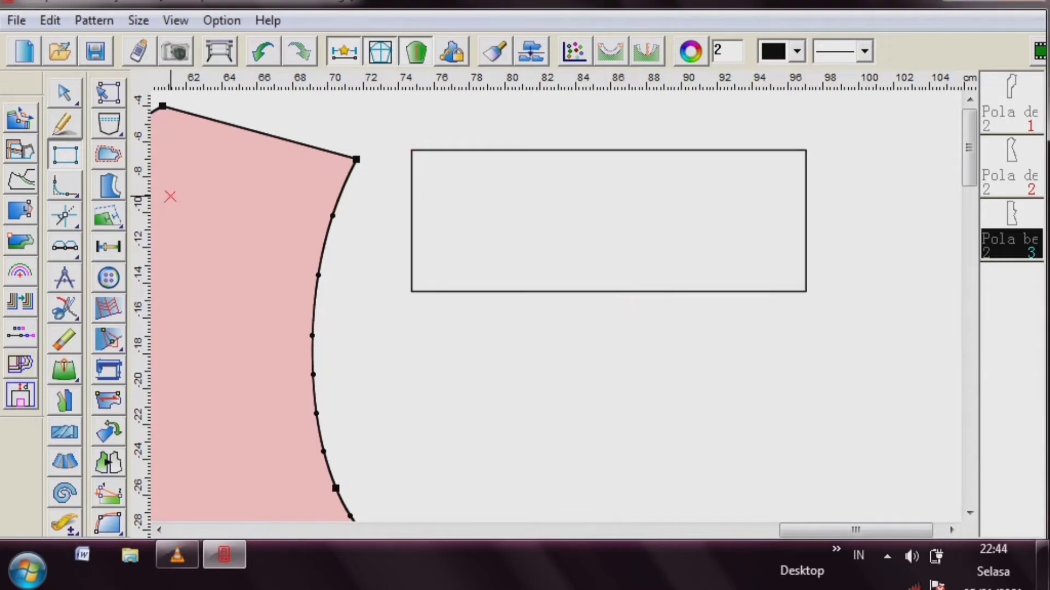
# - Draw a slanted line from the rectangle's bottom edge, 6 cm from its lower-right corner, to the top edge, 9 cm from its upper-right corner
pyautogui.click(64, 124)
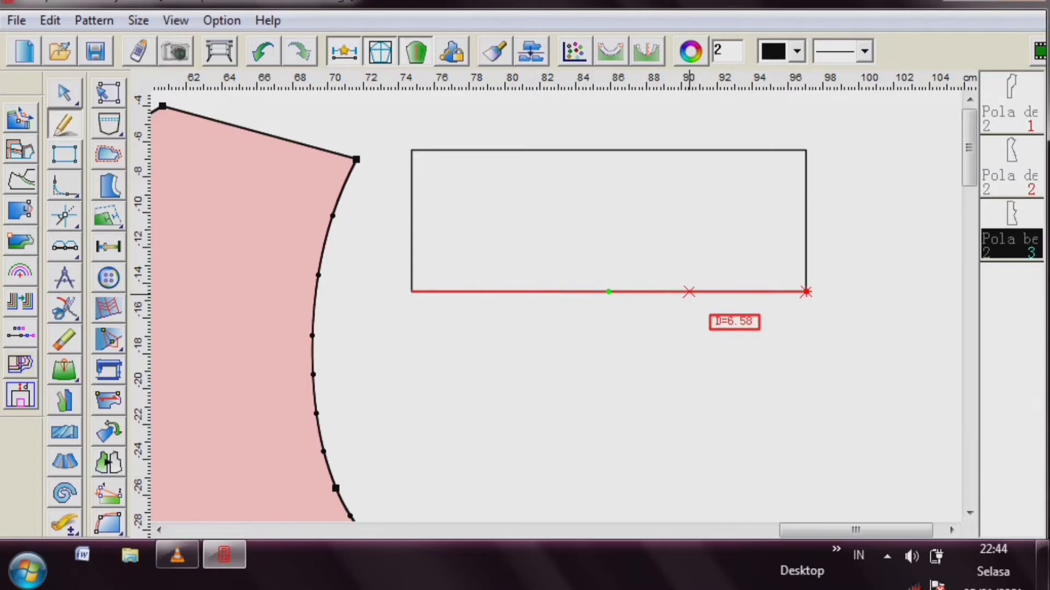
pyautogui.click(689, 292)
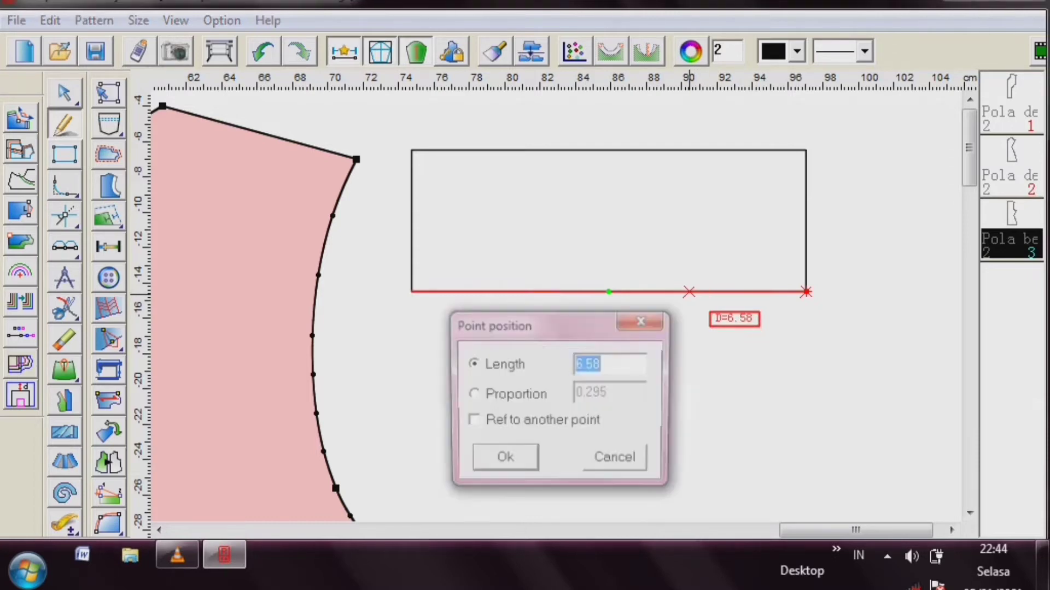
pyautogui.write('6')
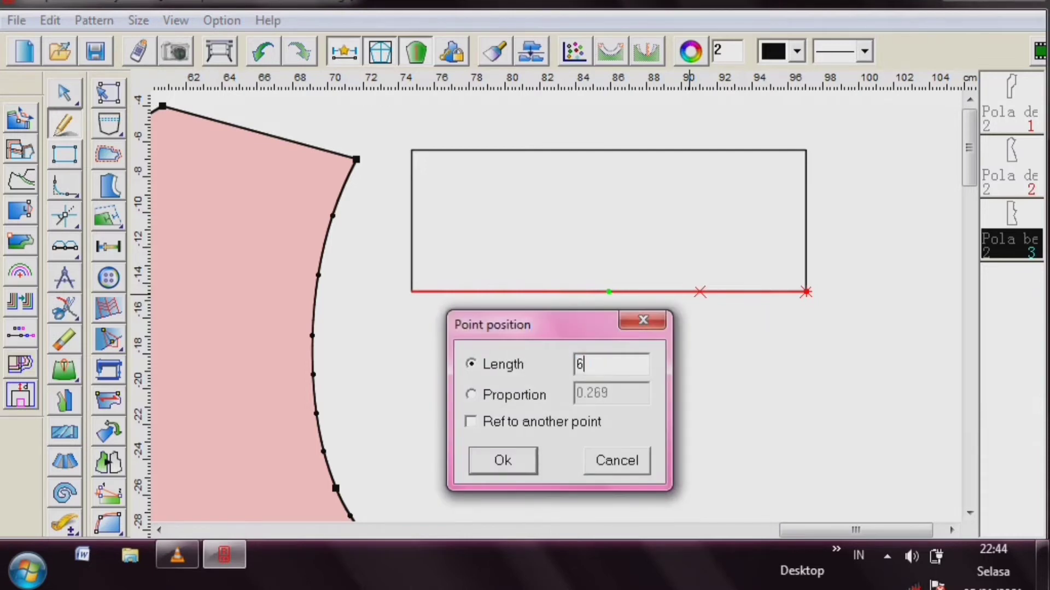
pyautogui.press('Return')
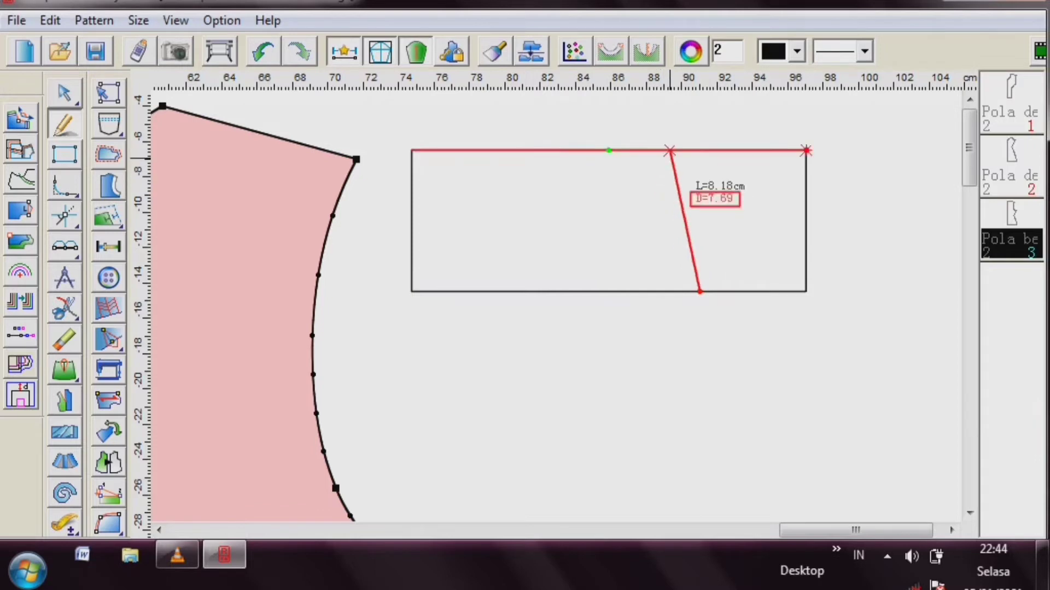
pyautogui.click(666, 150)
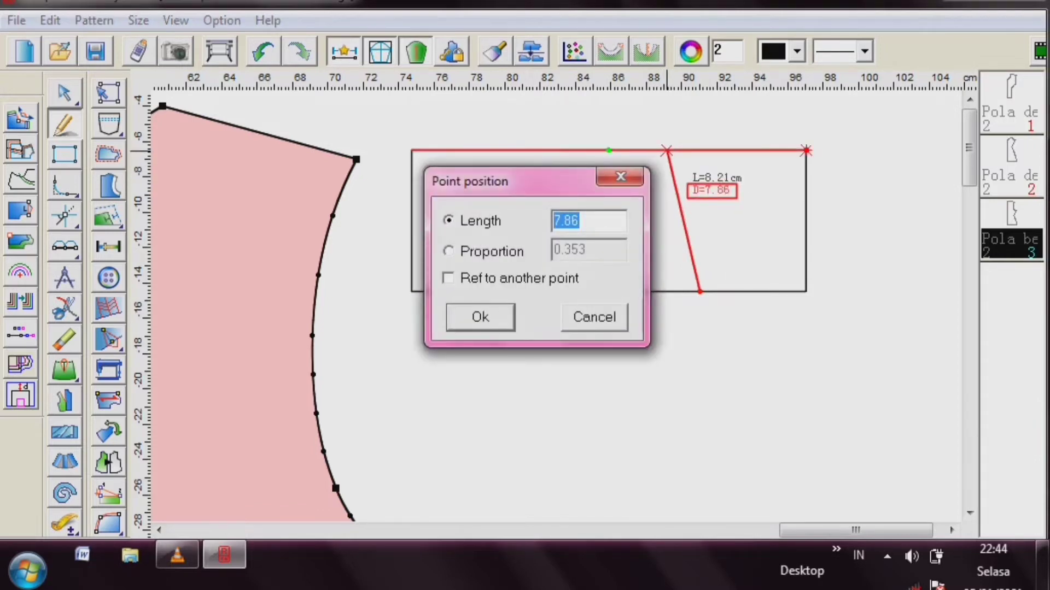
pyautogui.write('9')
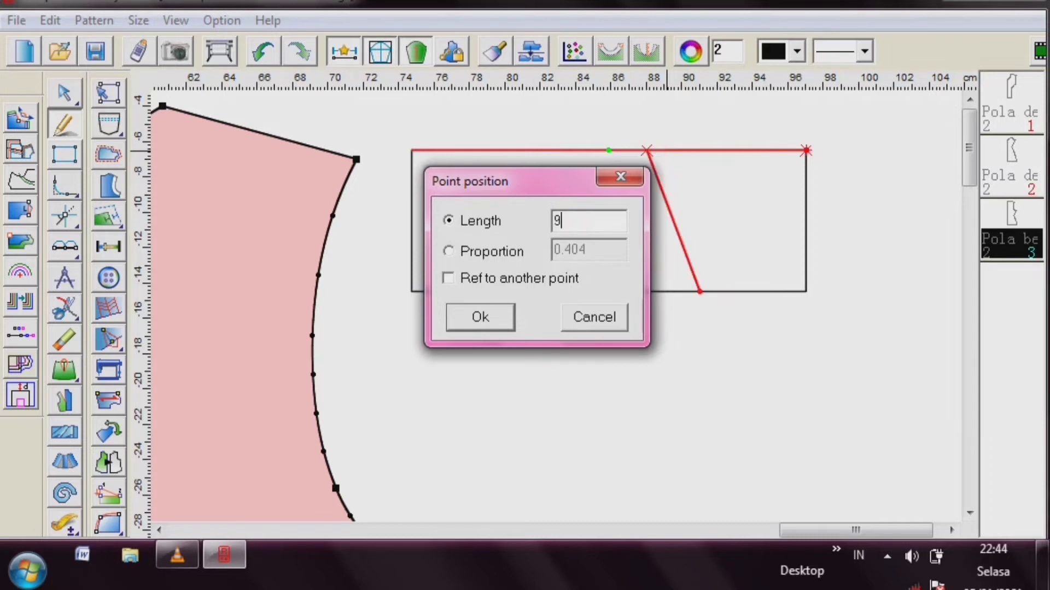
pyautogui.press('Return')
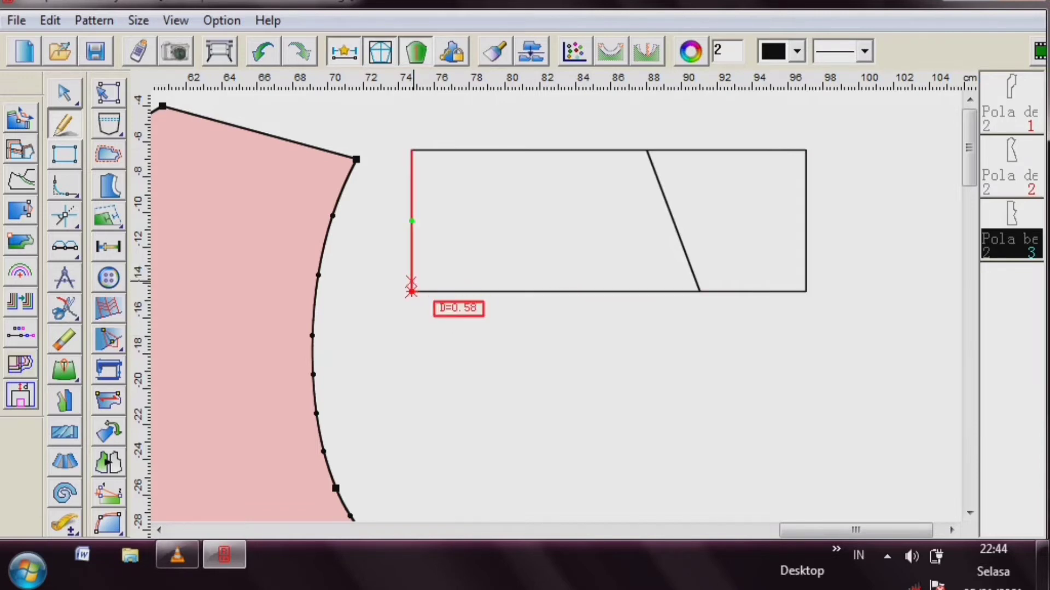
# - Draw a line from 1 cm up the rectangle's left edge to a point on its bottom edge 8 cm from the lower-left corner
pyautogui.click(411, 284)
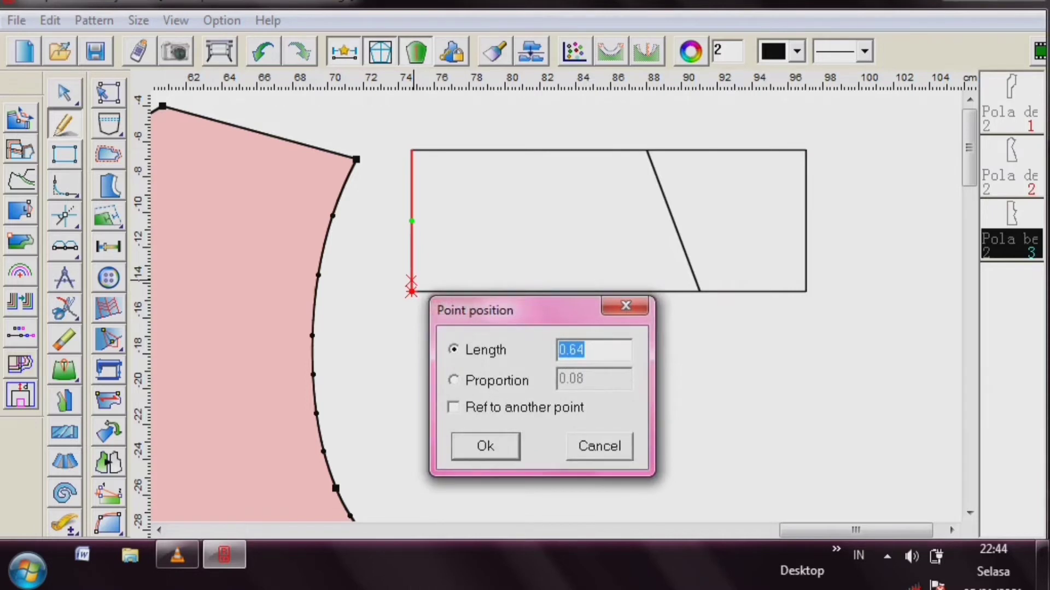
pyautogui.write('1')
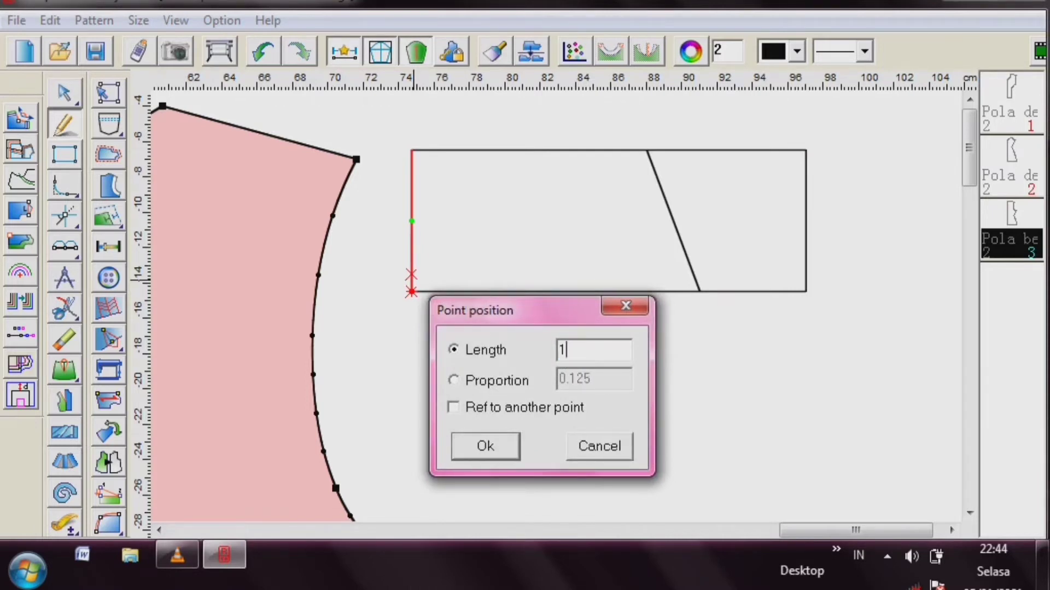
pyautogui.press('Return')
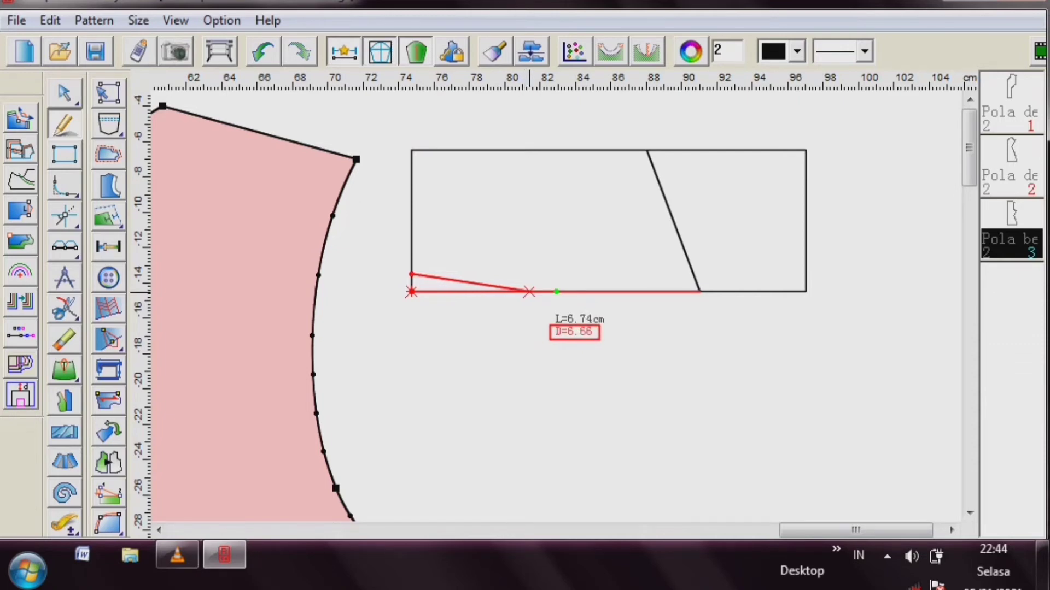
pyautogui.press('Return')
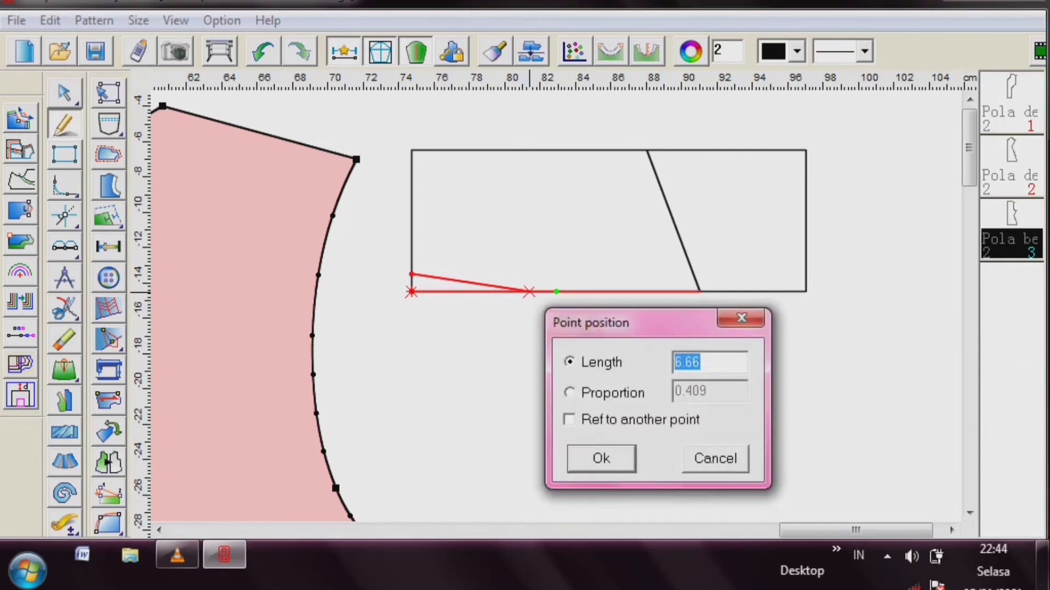
pyautogui.write('8')
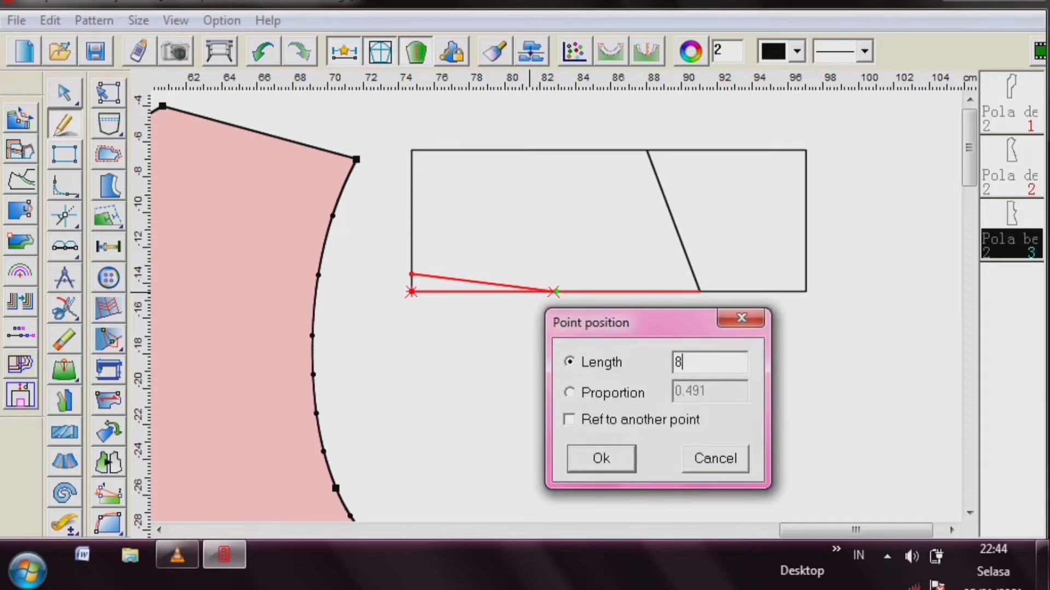
pyautogui.press('Return')
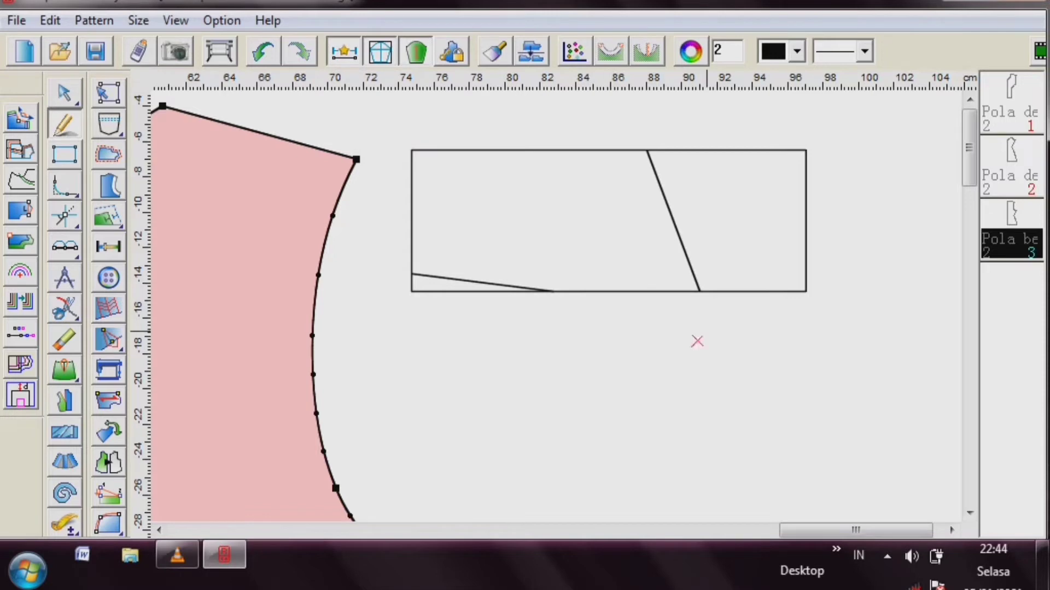
# - Bend the slanted line into a curve about 8.8 cm long, bulging towards the rectangle's right edge
pyautogui.click(663, 196)
pyautogui.click(663, 195)
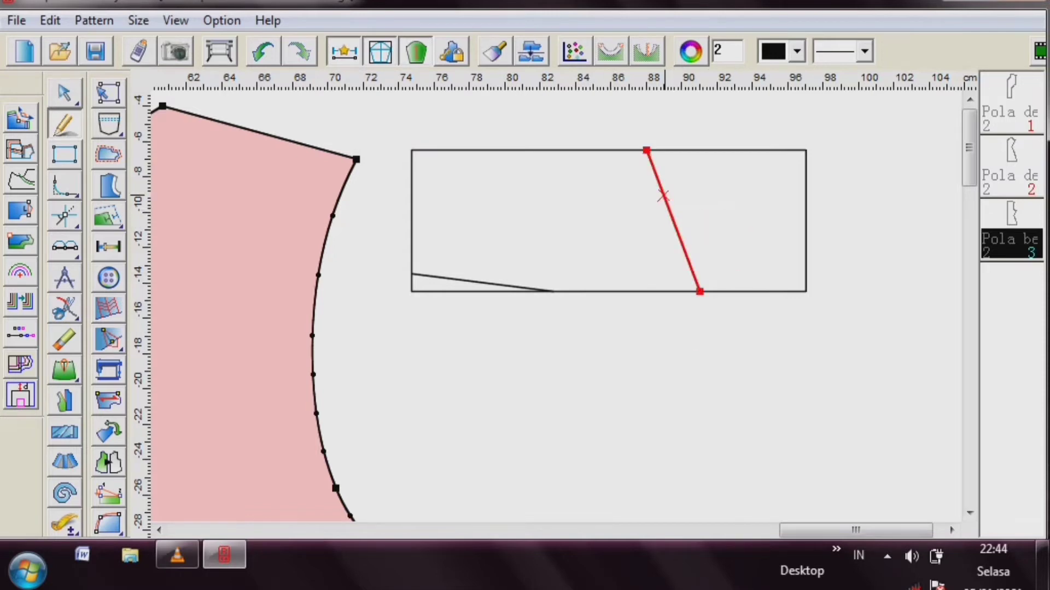
pyautogui.click(663, 195)
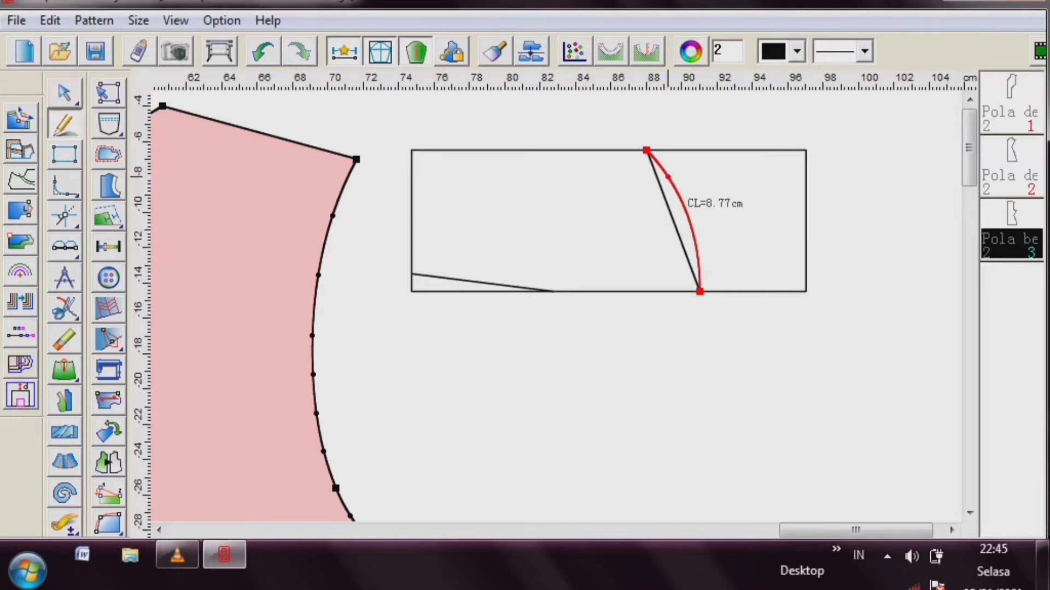
pyautogui.click(668, 177)
pyautogui.rightClick(690, 334)
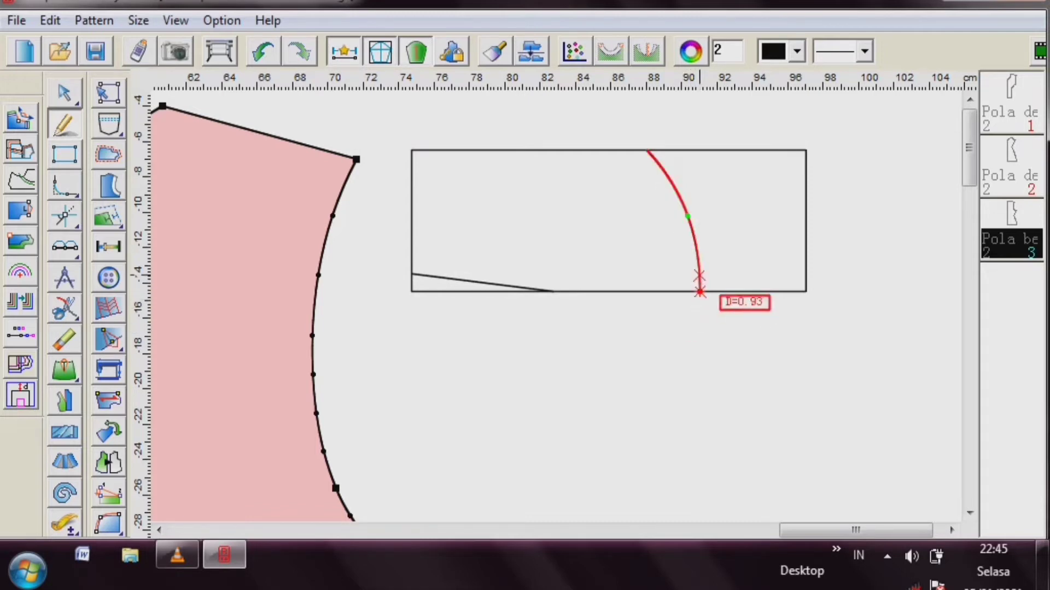
# - Draw a line from 0.5 cm above the curve's lower end to the rectangle's bottom edge, 2 cm from the lower-left slanted line's end
pyautogui.click(700, 287)
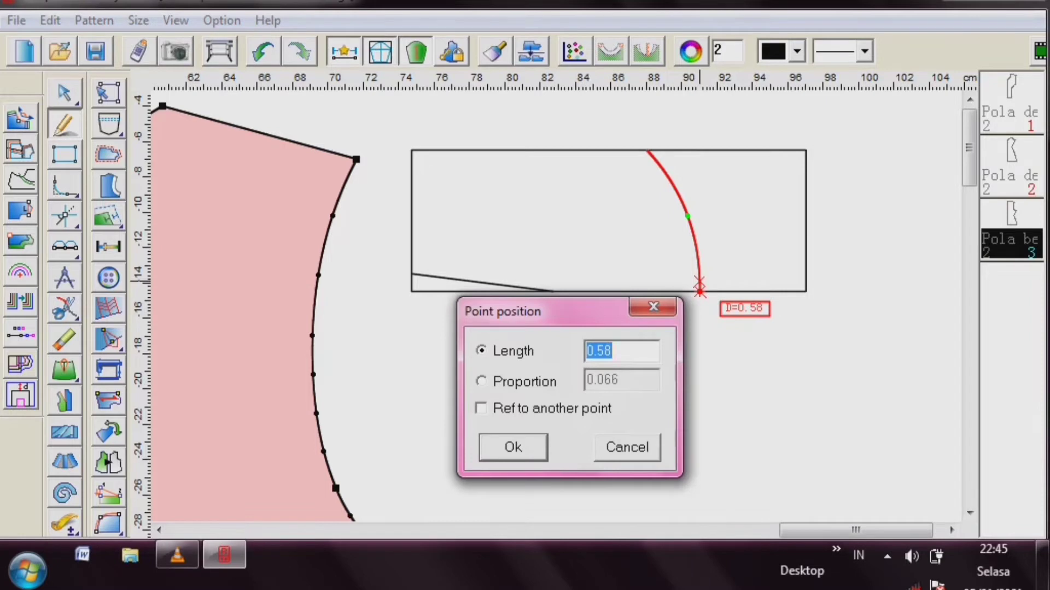
pyautogui.write('0.5')
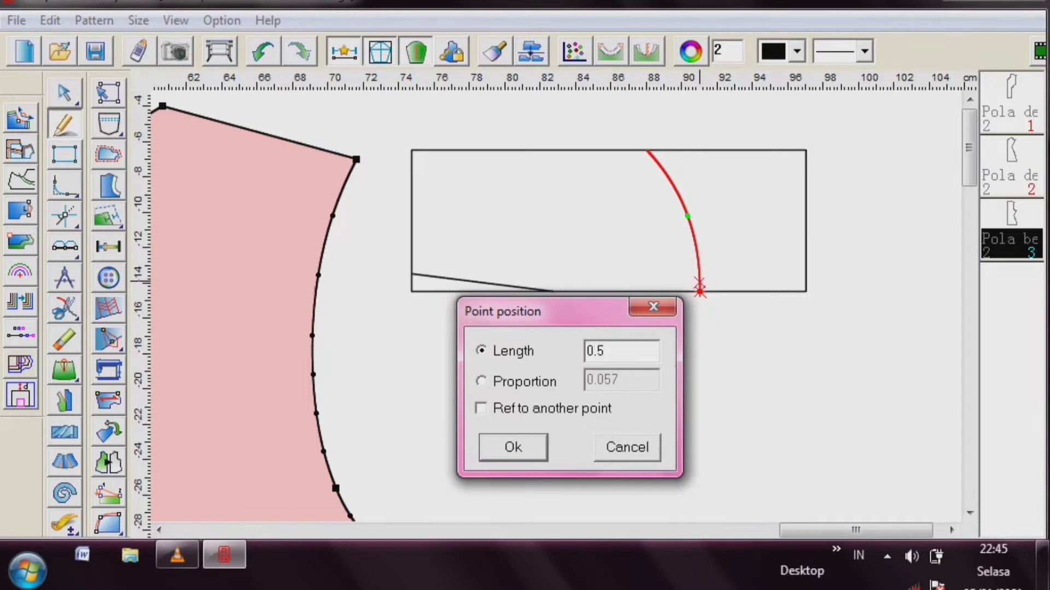
pyautogui.press('Return')
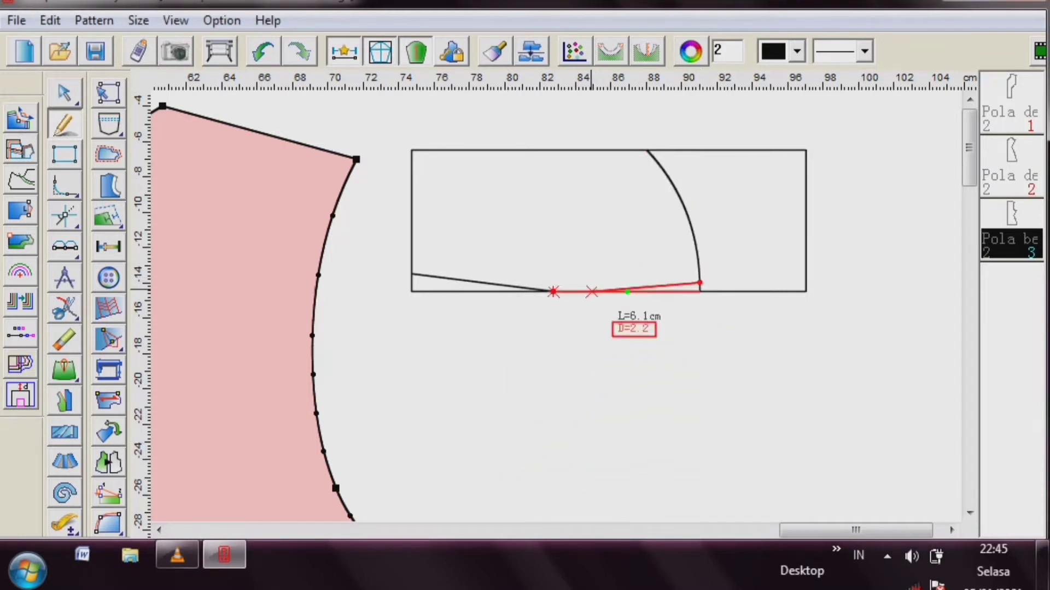
pyautogui.click(589, 292)
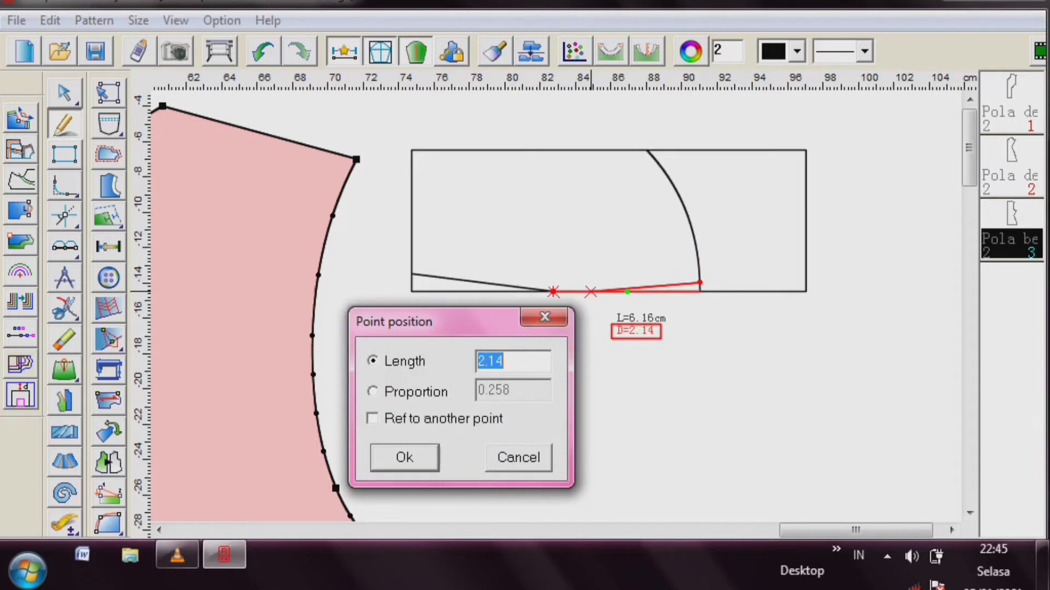
pyautogui.write('2')
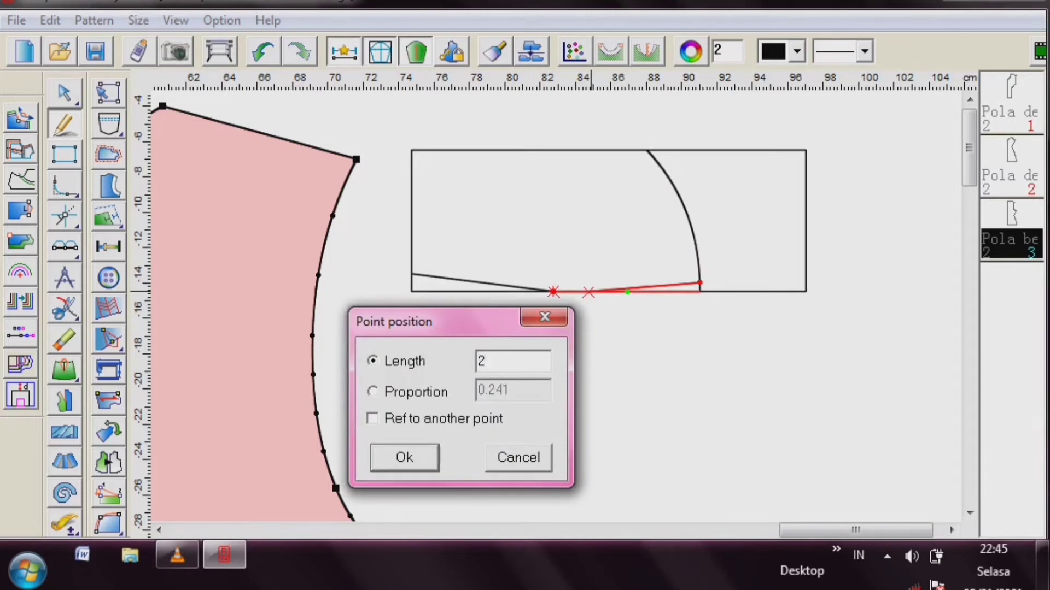
pyautogui.click(396, 464)
pyautogui.rightClick(396, 464)
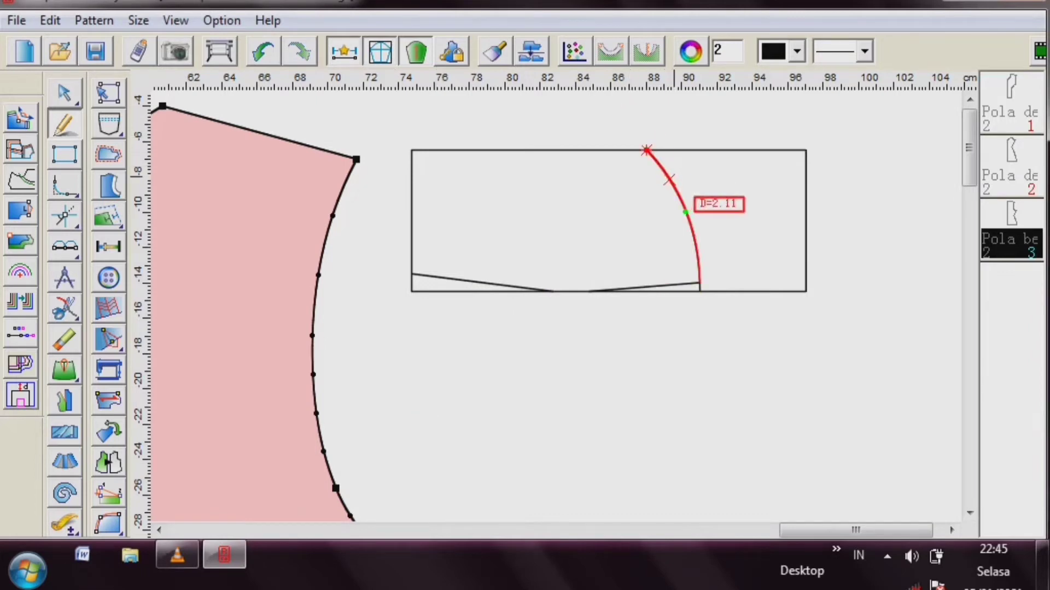
# - Draw a line from a point 0.5 cm below the curve's upper end to the rectangle's upper-left corner
pyautogui.click(655, 163)
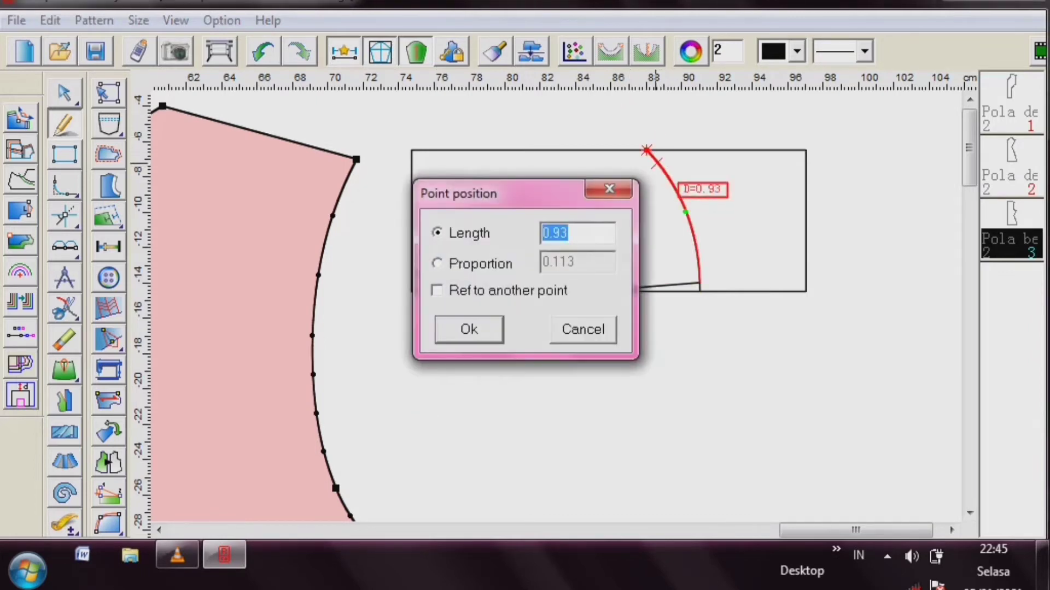
pyautogui.write('0.5')
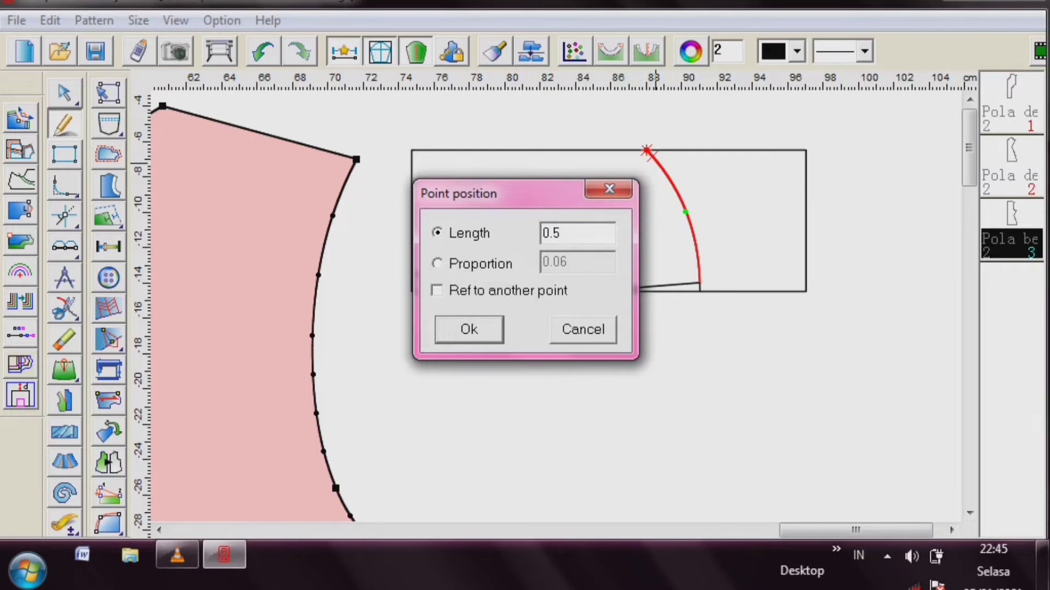
pyautogui.press('Return')
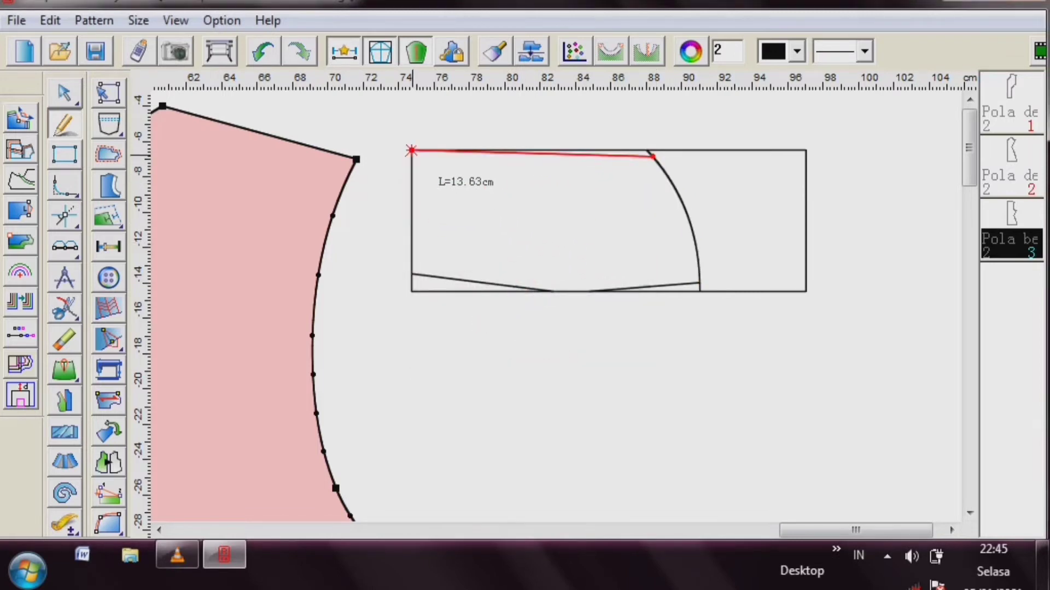
pyautogui.click(411, 149)
pyautogui.rightClick(386, 253)
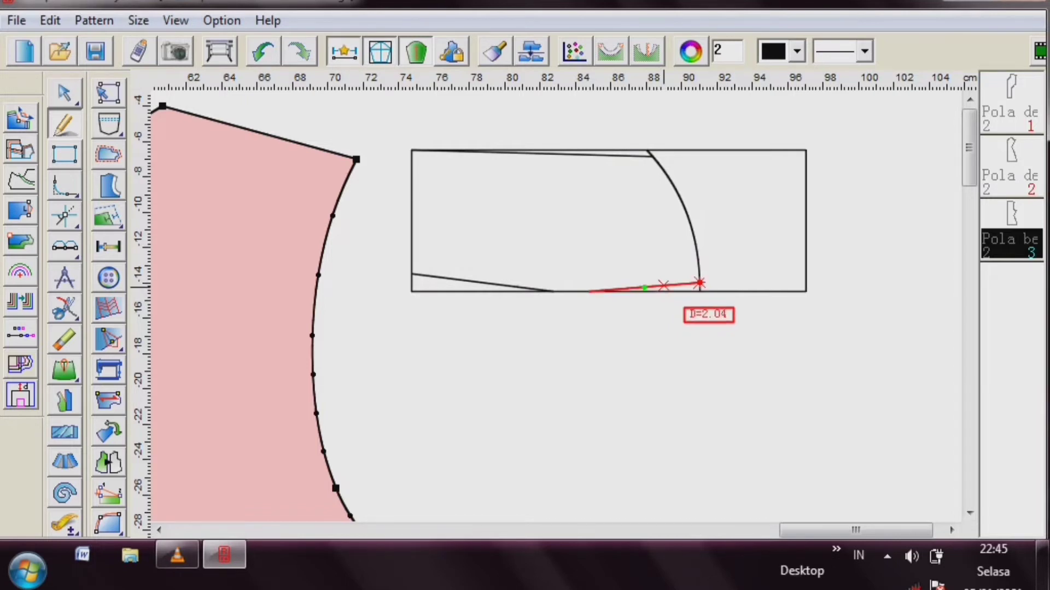
# - Bend the short line meeting the large curve's lower end slightly upward into a curve about 6.31 cm long
pyautogui.click(700, 284)
pyautogui.press('Return')
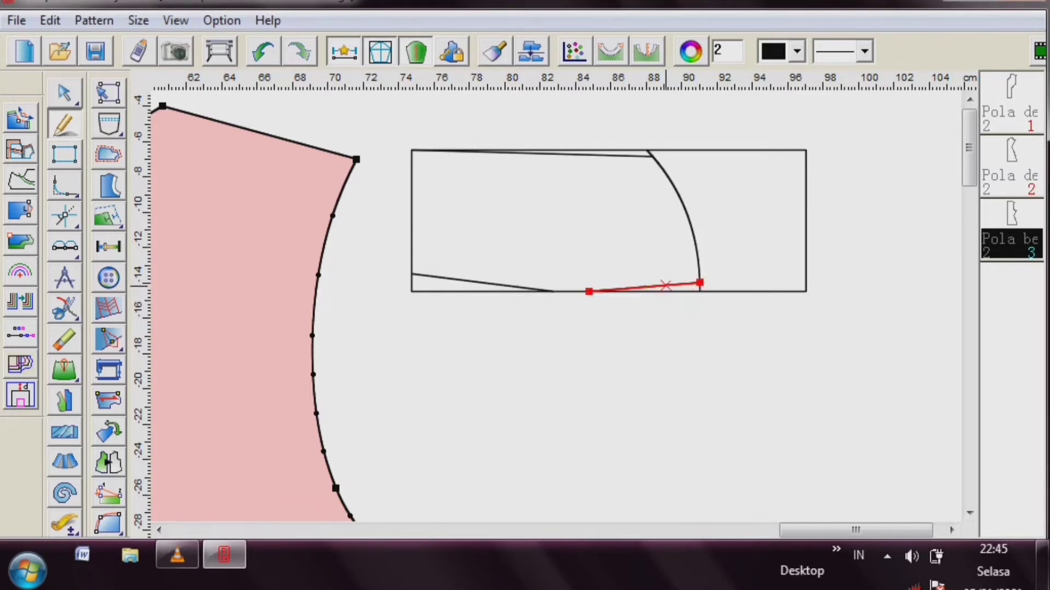
pyautogui.moveTo(665, 285); pyautogui.dragTo(658, 283)
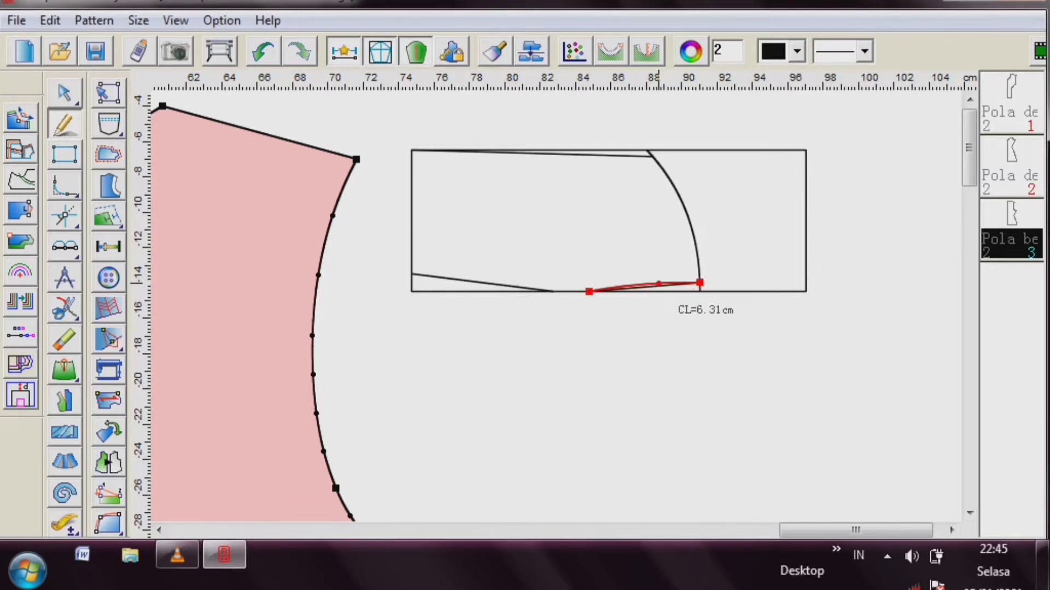
pyautogui.click(659, 284)
pyautogui.click(654, 322)
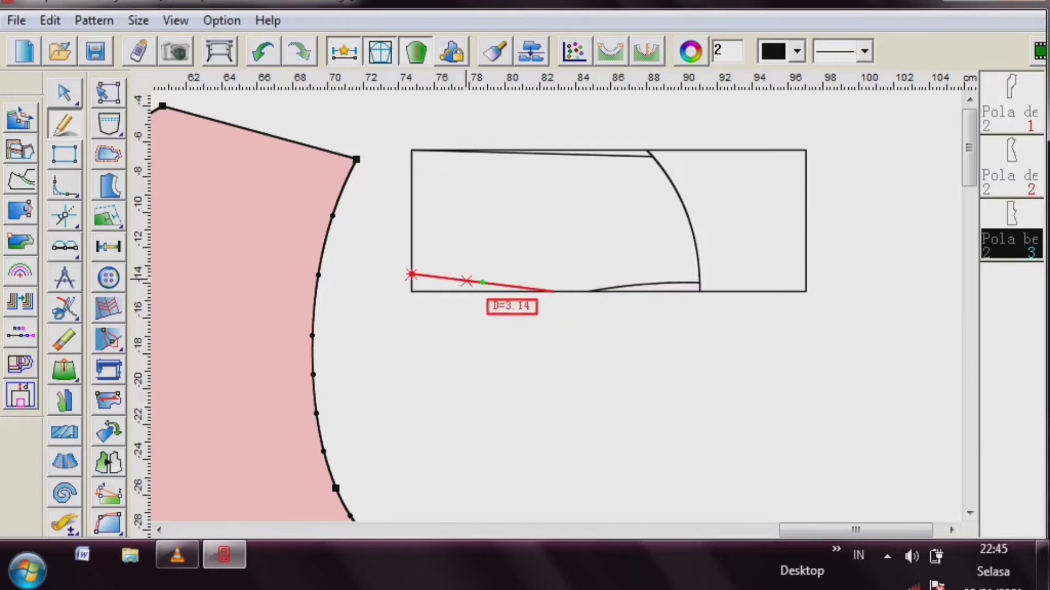
# - Bend the slanted line in the rectangle's lower-left corner upward into a curve about 8.09 cm long
pyautogui.click(483, 283)
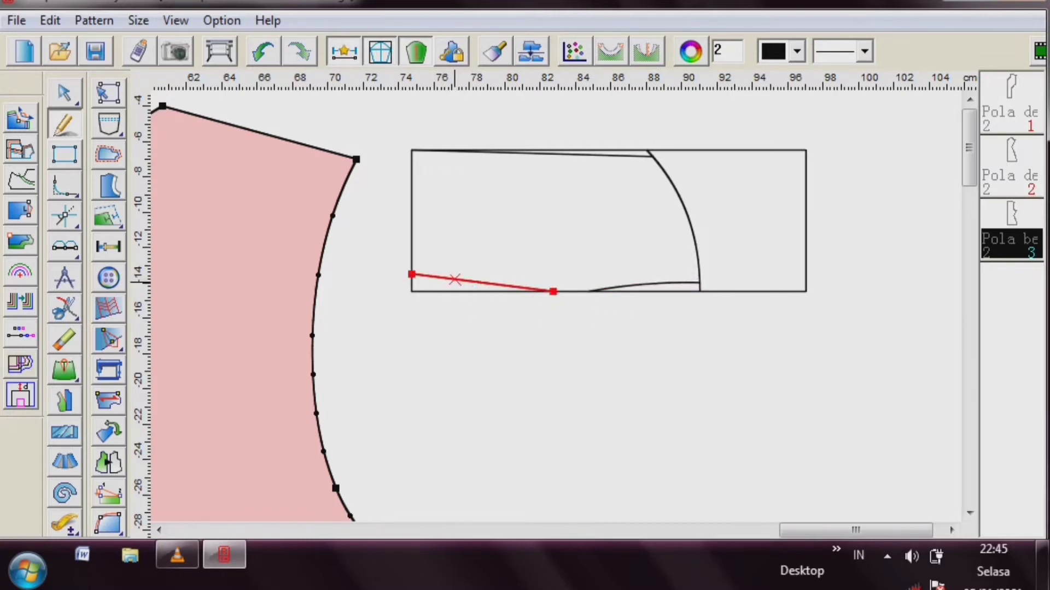
pyautogui.click(454, 282)
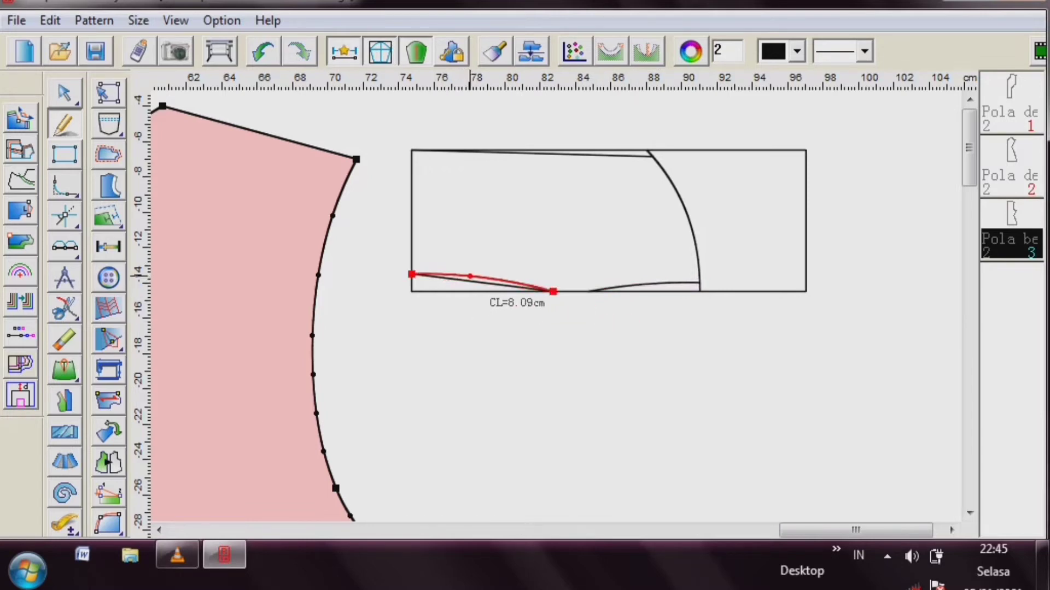
pyautogui.click(471, 276)
pyautogui.click(531, 320)
# - Try to reshape the short lower-right curve by pulling it below the rectangle's bottom edge, and undo that change
pyautogui.click(700, 283)
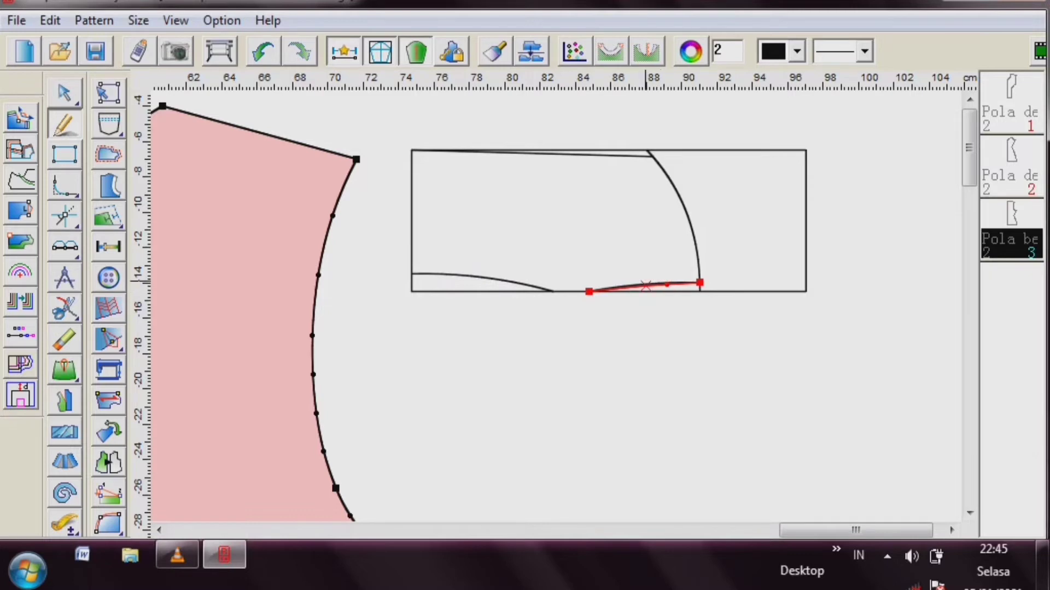
pyautogui.click(657, 314)
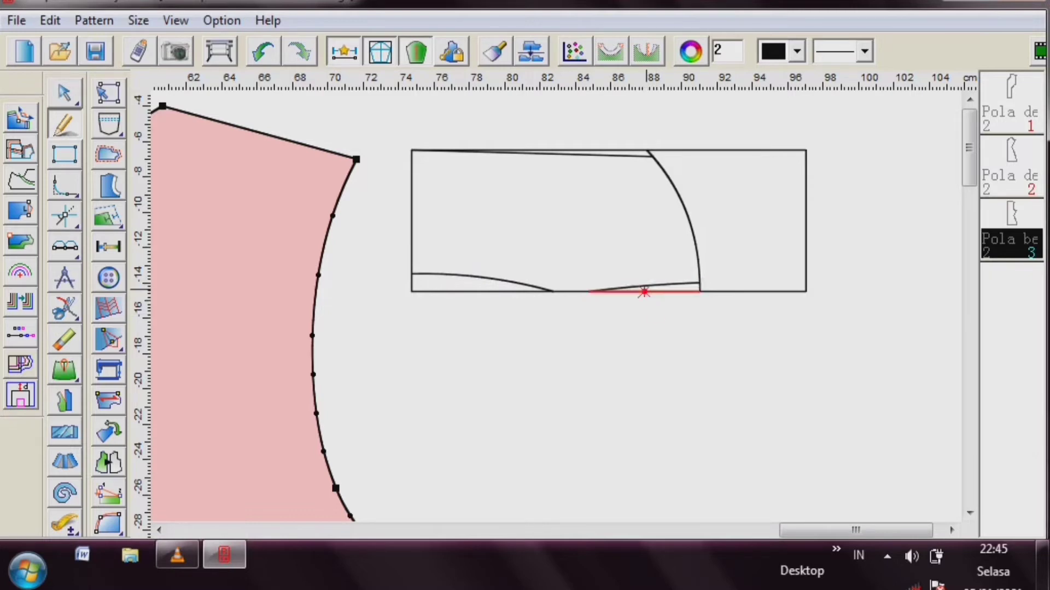
pyautogui.click(644, 286)
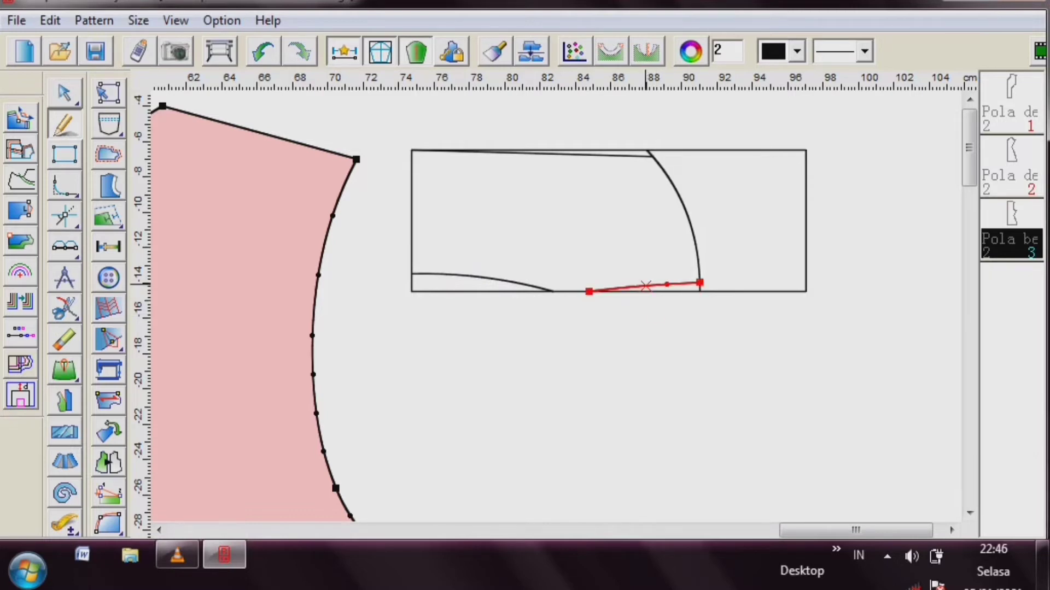
pyautogui.moveTo(645, 286); pyautogui.dragTo(672, 339)
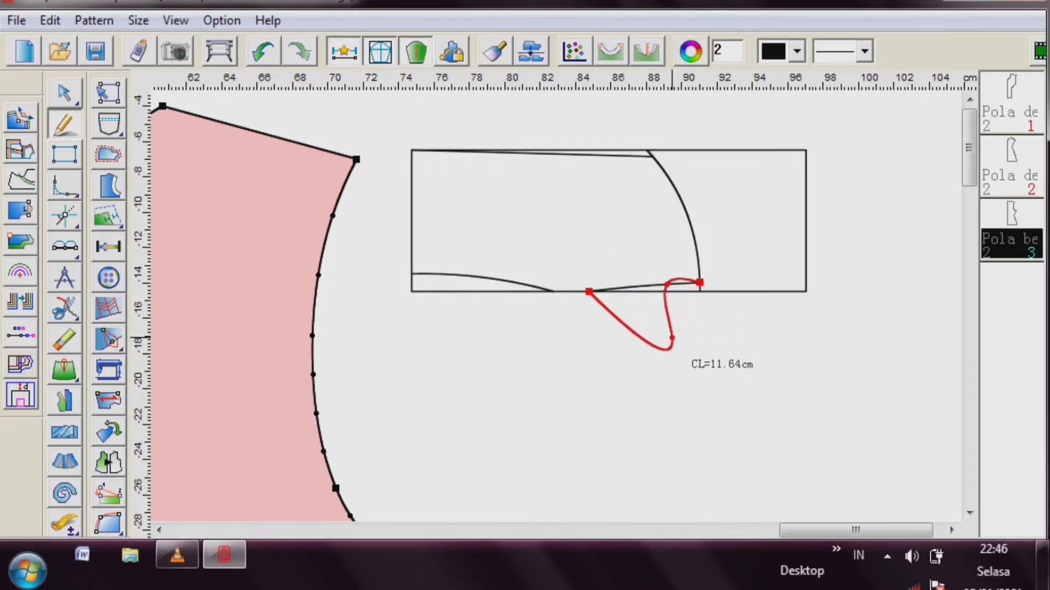
pyautogui.click(672, 338)
pyautogui.click(691, 336)
pyautogui.click(263, 51)
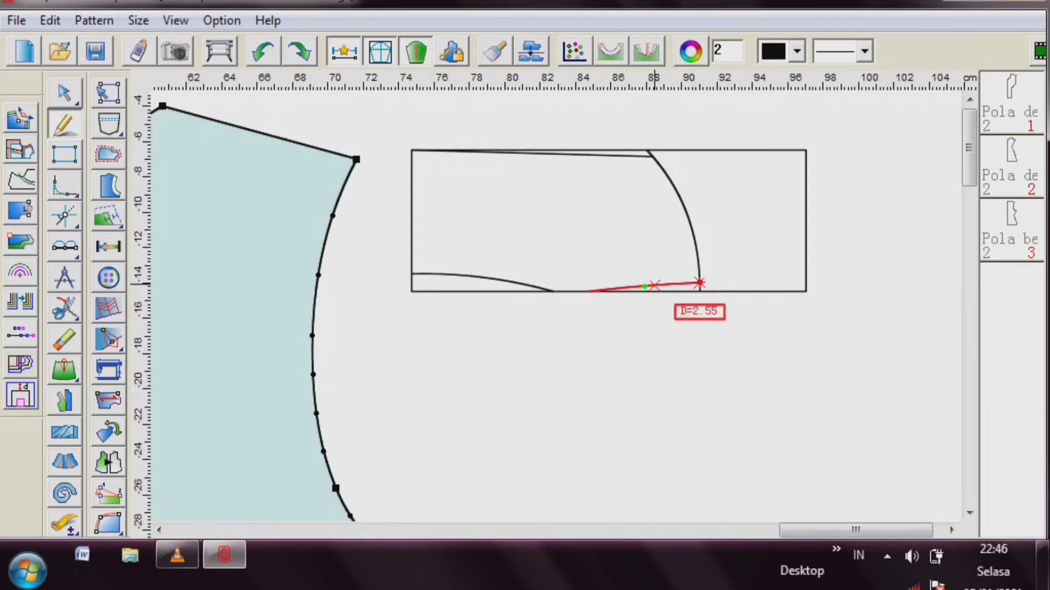
# - Reshape the short curve at the large curve's lower end so it bulges downward, with a length of about 6.32 cm
pyautogui.click(700, 283)
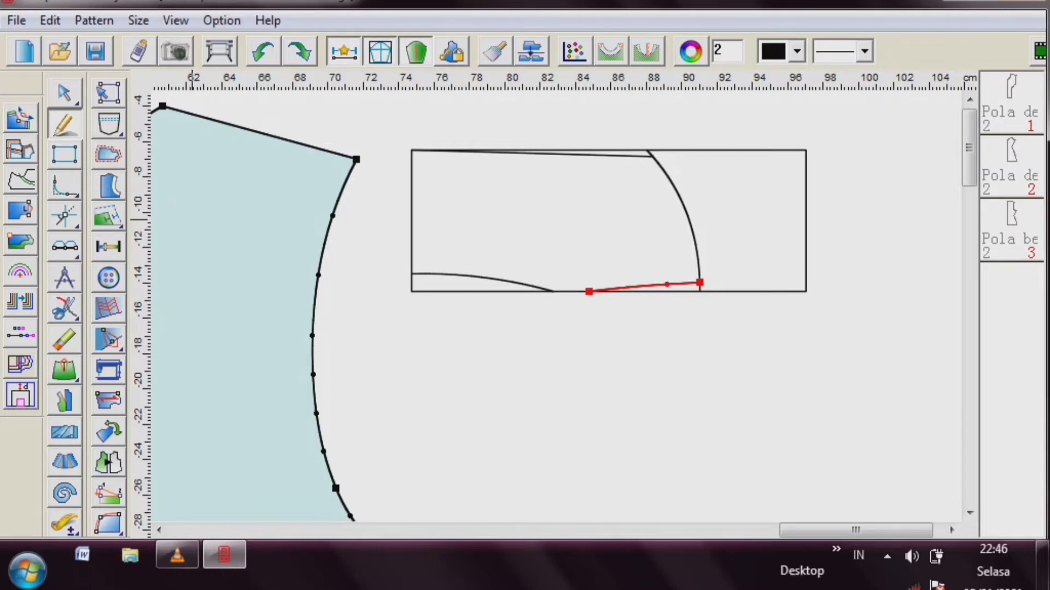
pyautogui.click(64, 340)
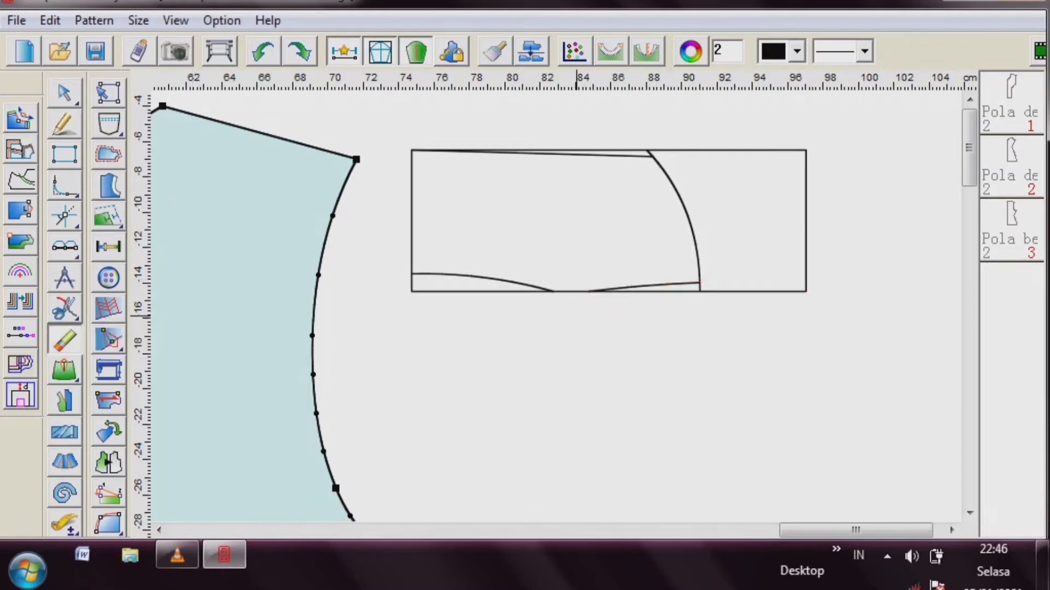
pyautogui.click(64, 124)
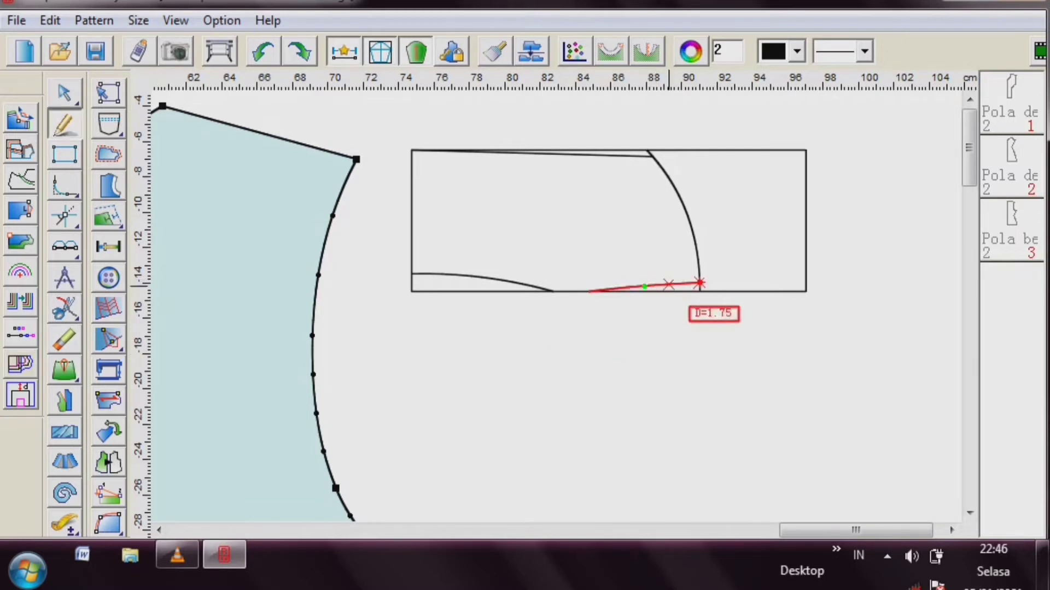
pyautogui.click(674, 285)
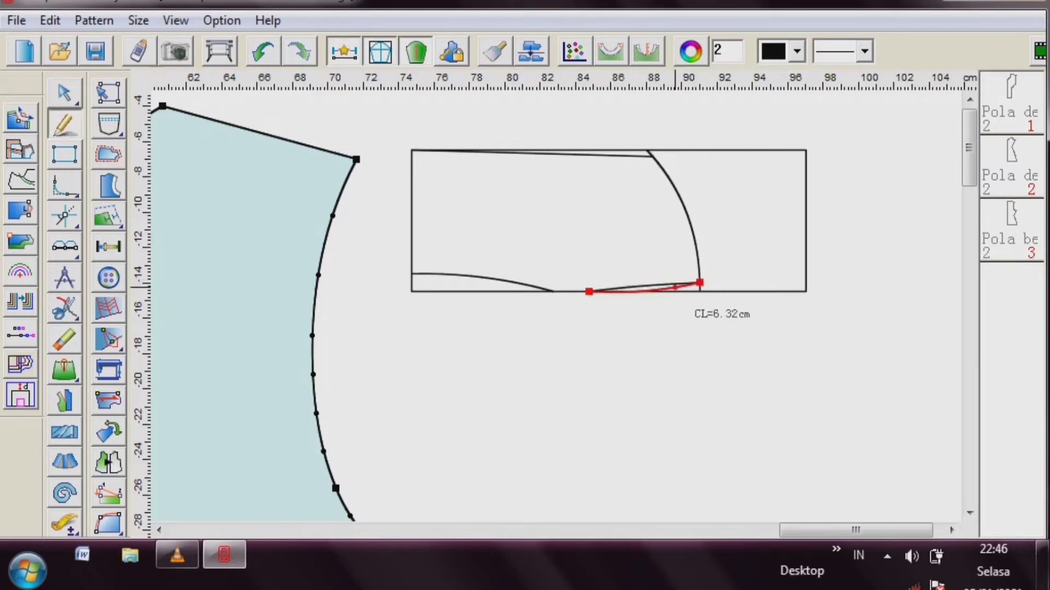
pyautogui.click(674, 287)
pyautogui.click(561, 337)
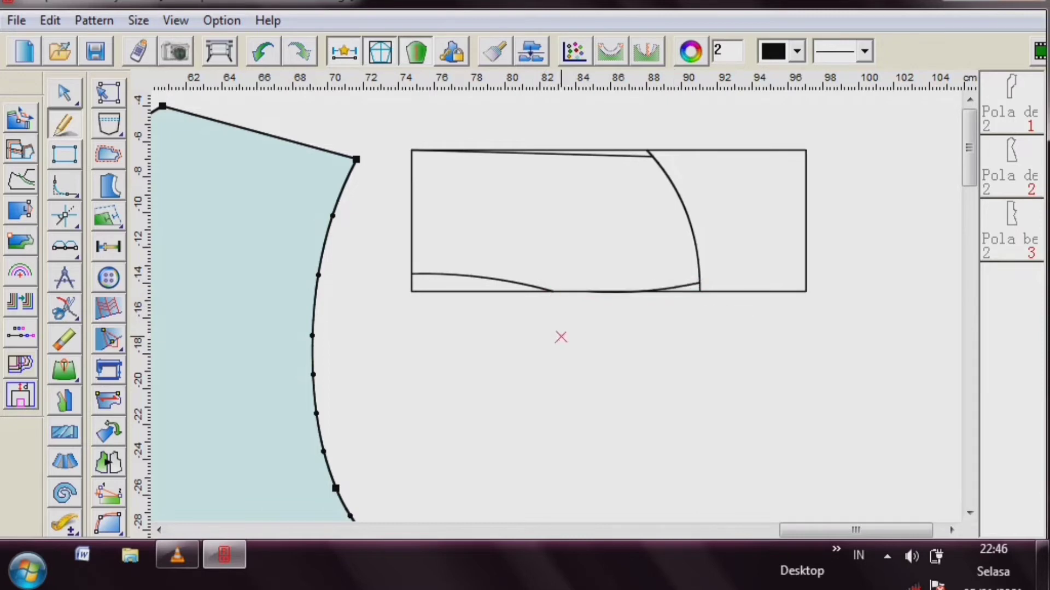
# - Bend the slanted line below the rectangle's top edge slightly upward into a curve about 13.65 cm long
pyautogui.click(574, 153)
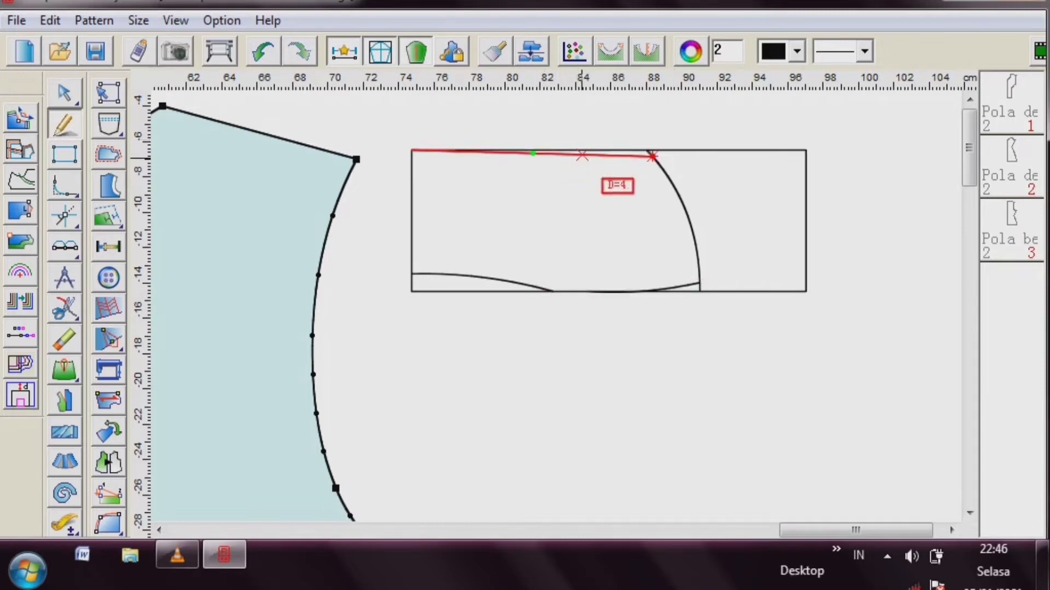
pyautogui.rightClick(581, 157)
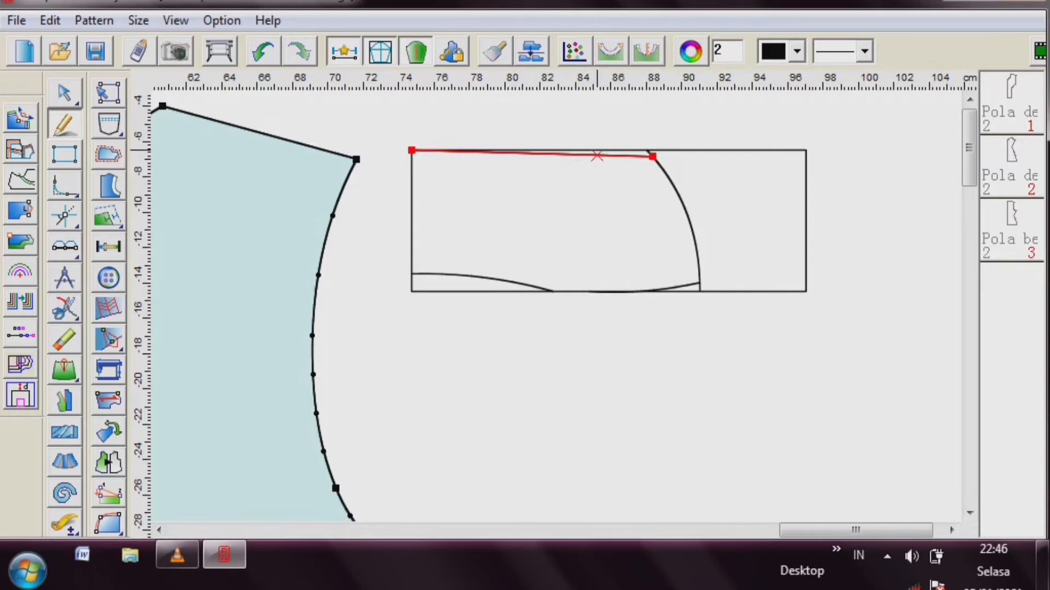
pyautogui.click(598, 151)
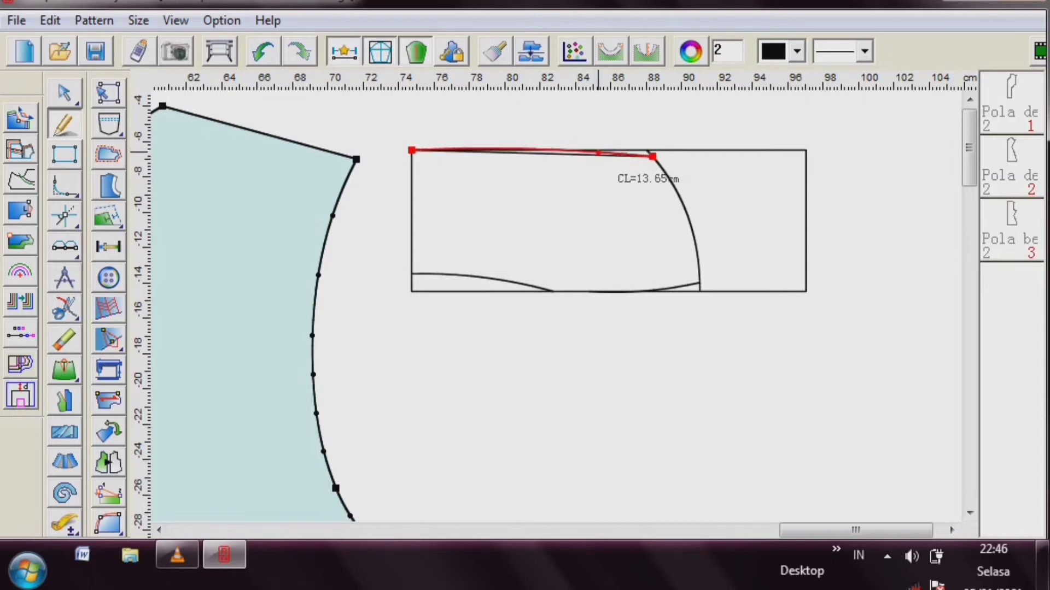
pyautogui.click(599, 154)
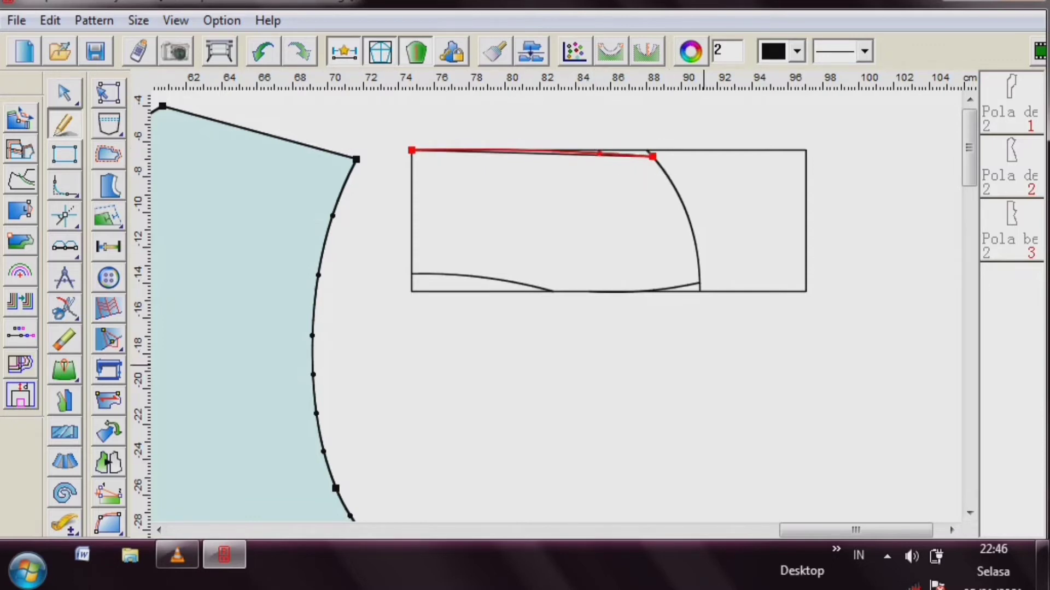
pyautogui.click(703, 365)
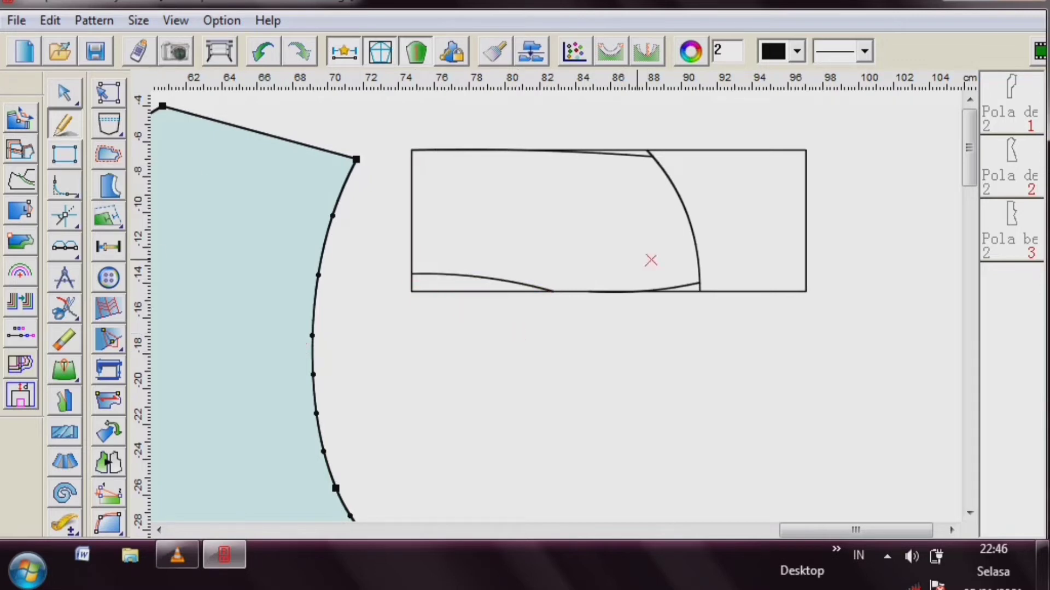
# - Snip the rectangle's bottom edge at the end of the lower-left curve and where the lower-right curve meets the edge
pyautogui.rightClick(64, 309)
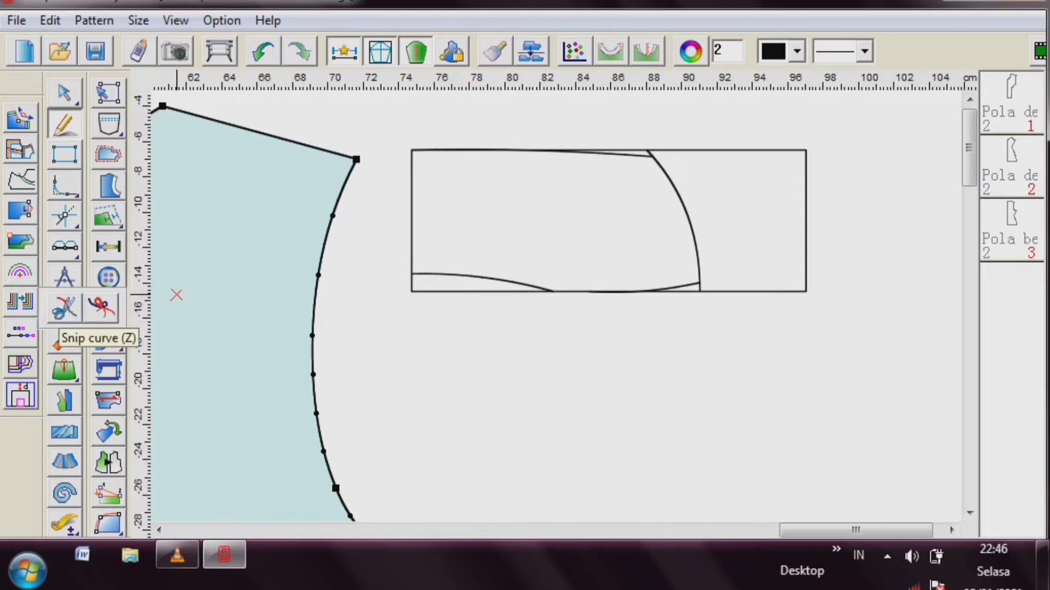
pyautogui.click(64, 309)
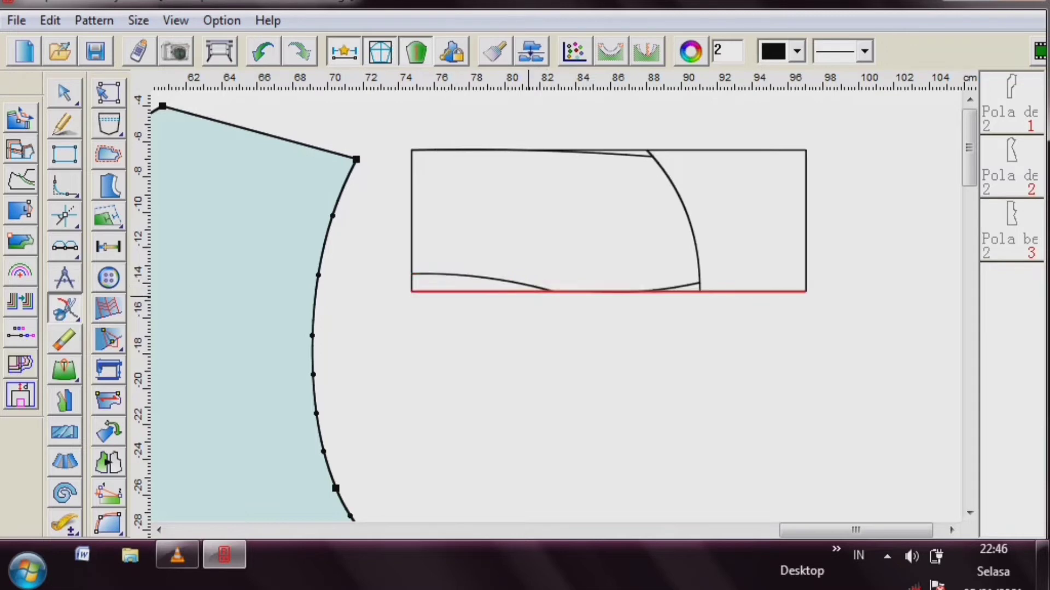
pyautogui.click(522, 294)
pyautogui.click(553, 292)
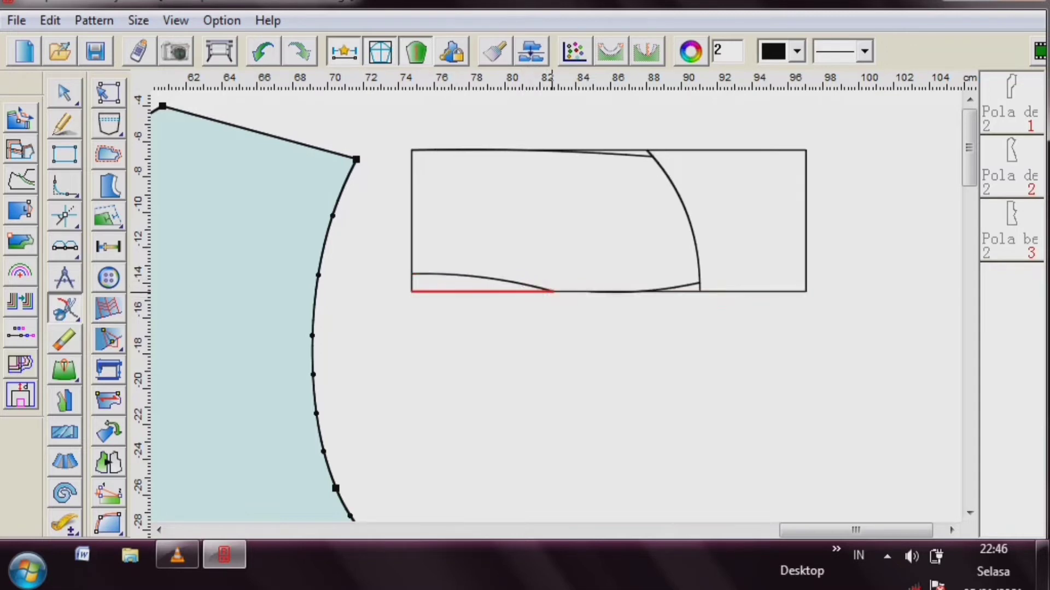
pyautogui.click(685, 291)
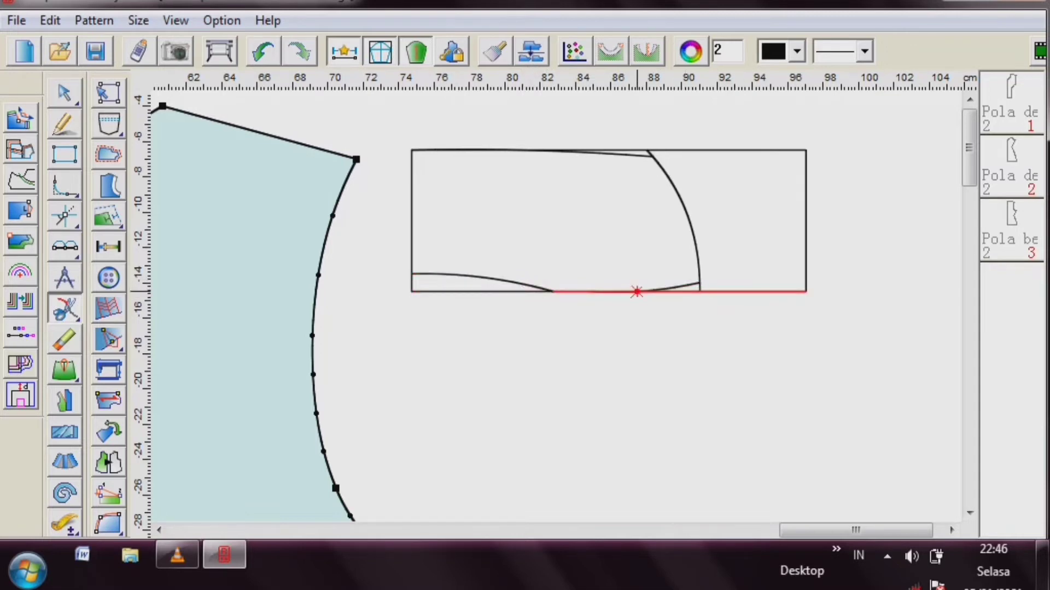
pyautogui.click(637, 291)
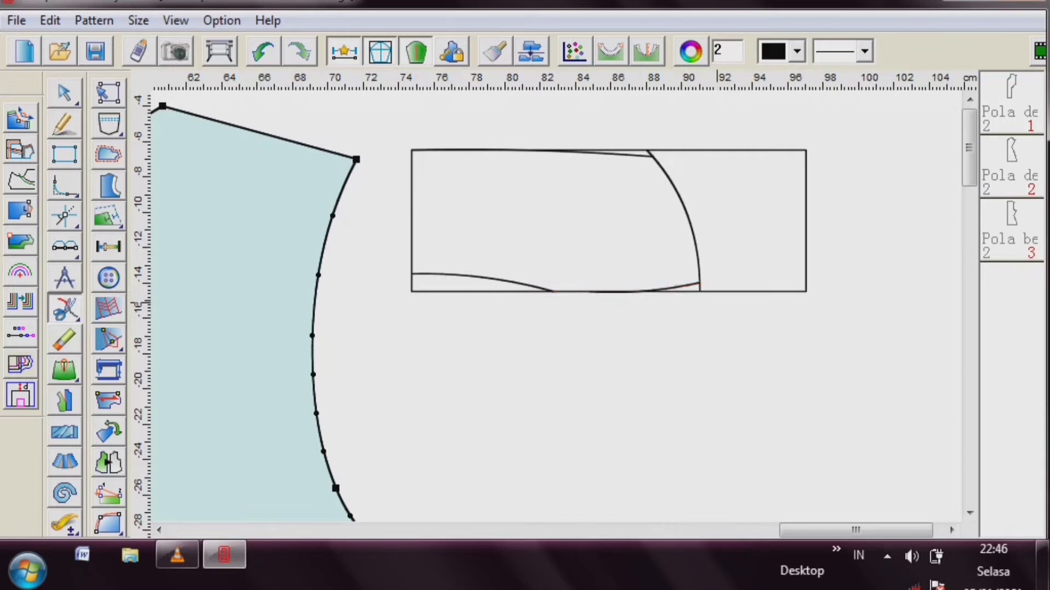
# - Snip the large curve where the lower-right curve meets it
pyautogui.click(701, 284)
pyautogui.click(64, 125)
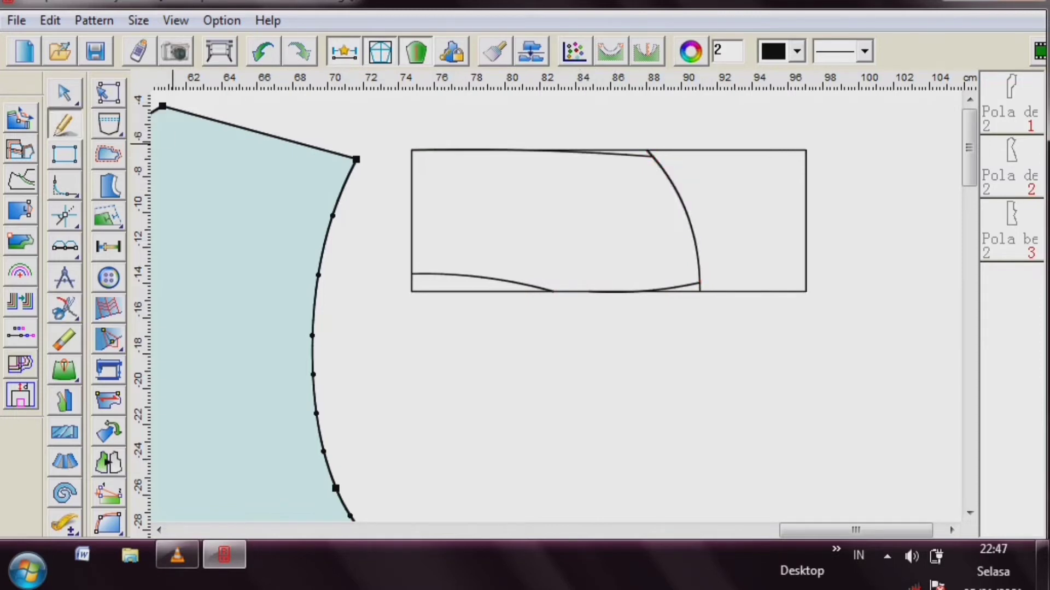
pyautogui.rightClick(64, 309)
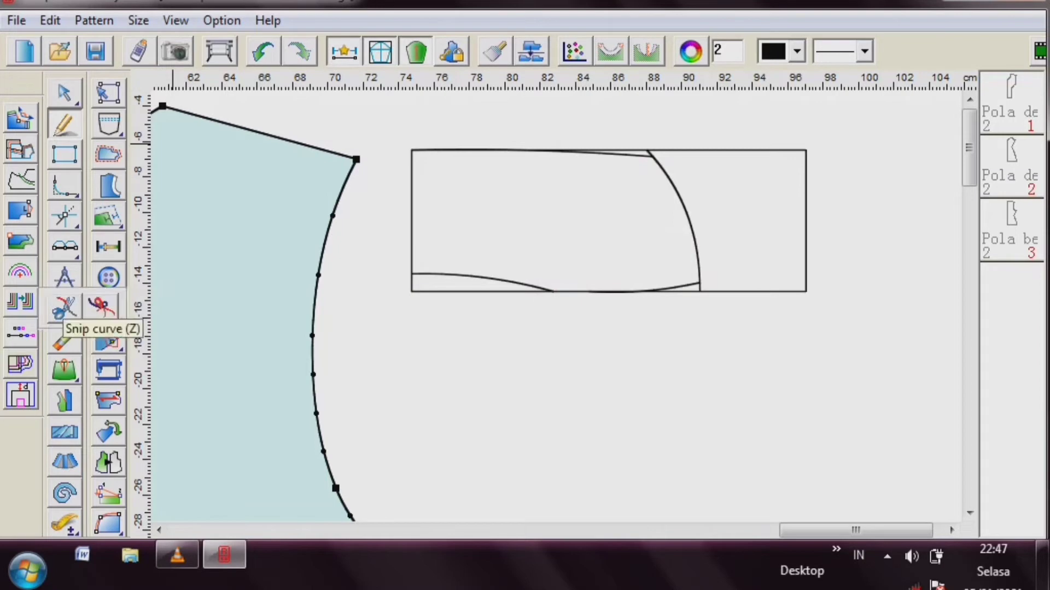
pyautogui.click(65, 308)
# - Cut out the collar piece from its straight left edge, lower curves, bottom segment, large right curve and slightly bent upper edge
pyautogui.rightClick(378, 335)
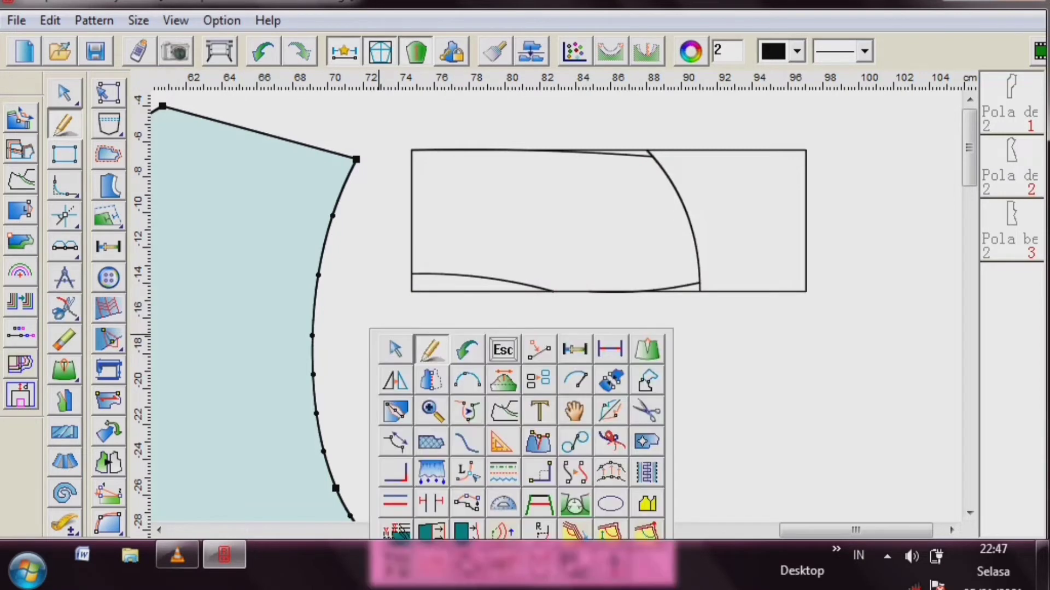
pyautogui.click(642, 411)
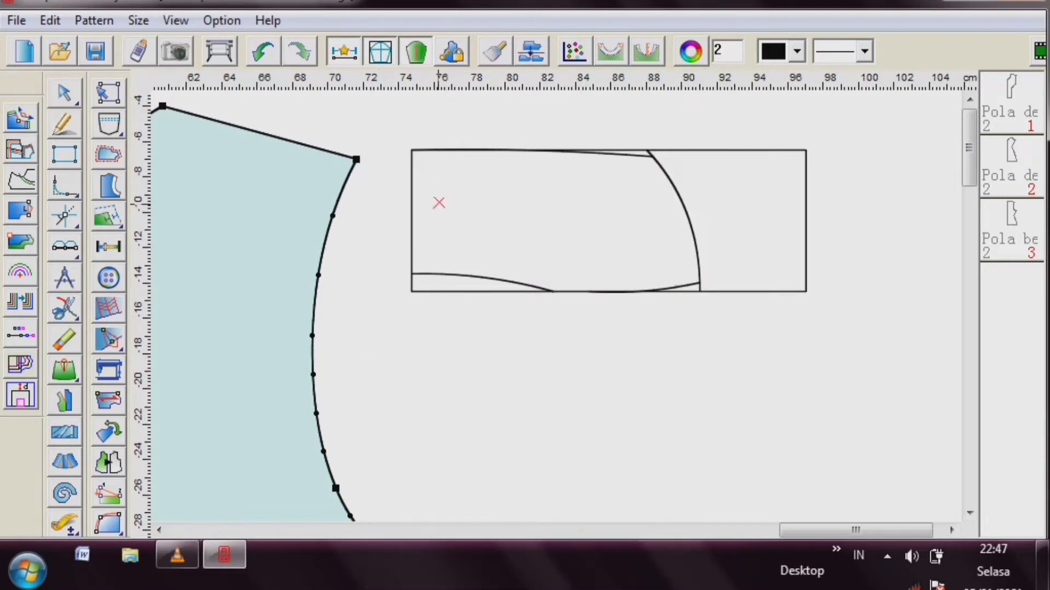
pyautogui.click(417, 218)
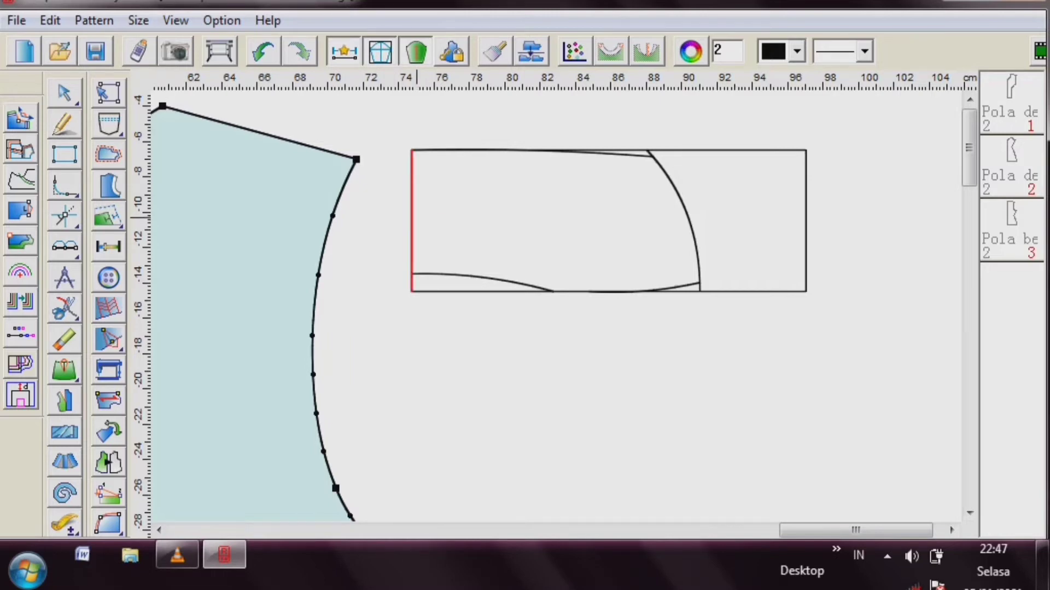
pyautogui.click(456, 275)
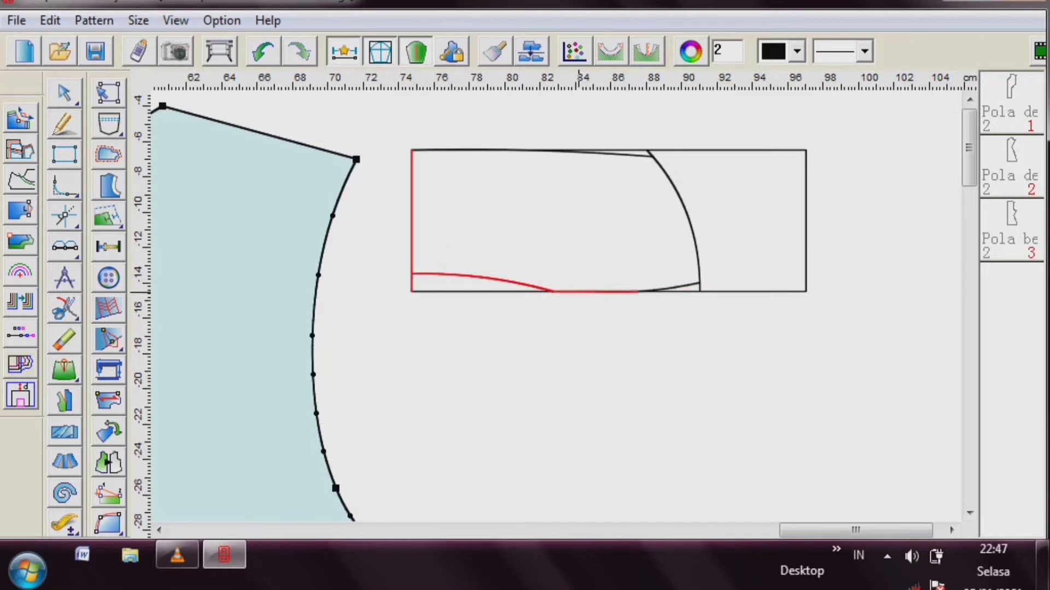
pyautogui.click(581, 292)
pyautogui.click(689, 284)
pyautogui.click(696, 242)
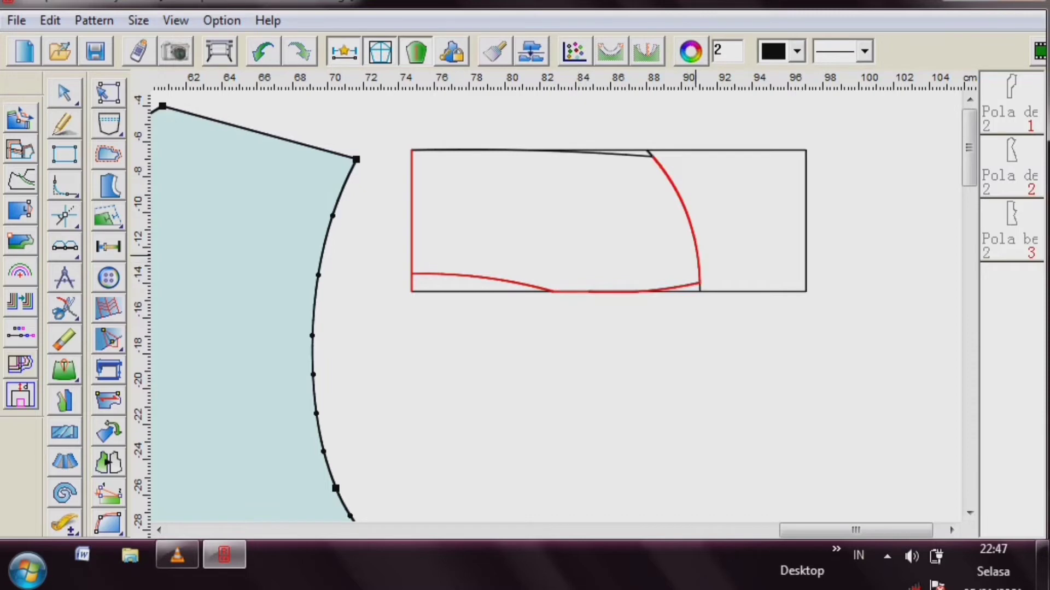
pyautogui.click(620, 155)
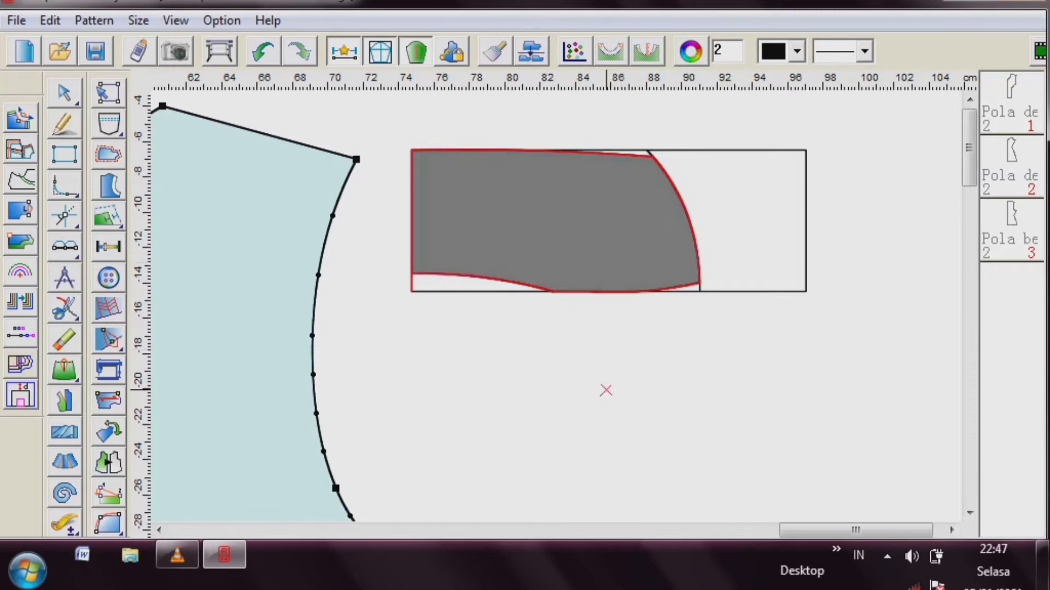
pyautogui.rightClick(605, 389)
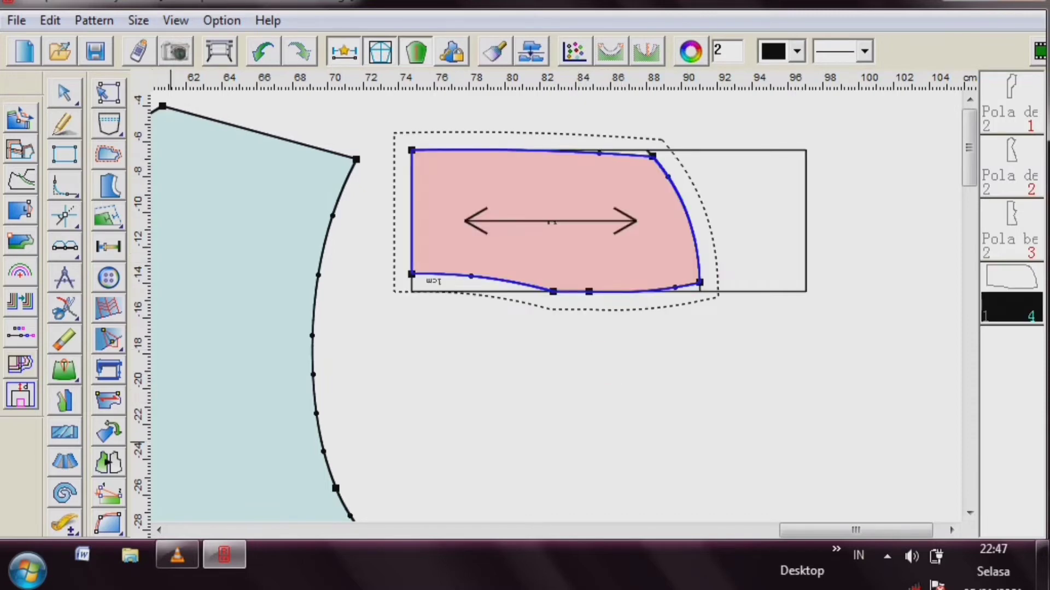
# - Turn the collar piece's grainline vertical and place it just inside the piece's straight left edge
pyautogui.click(108, 400)
pyautogui.click(541, 222)
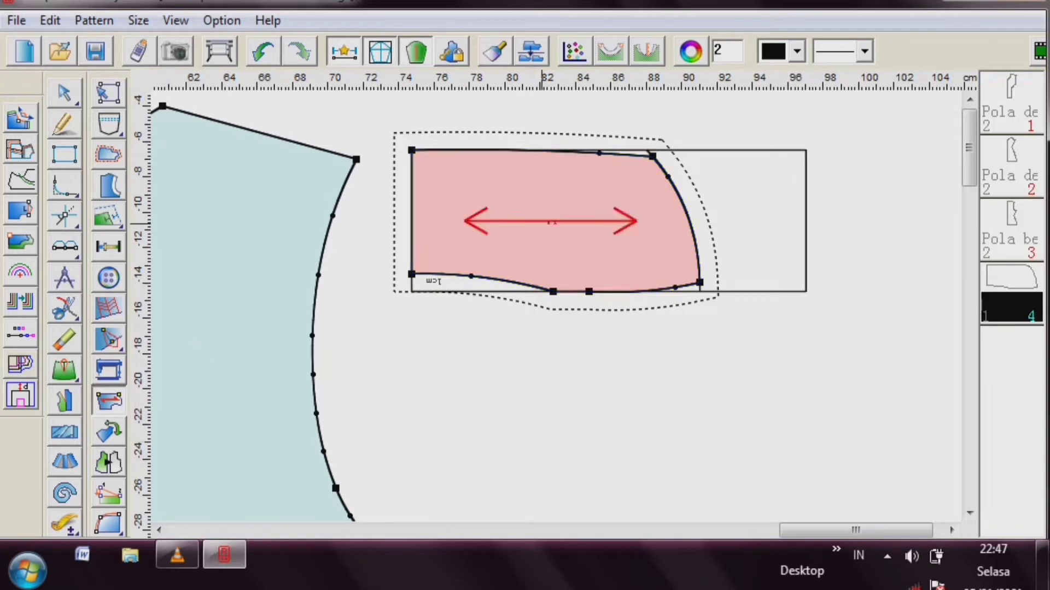
pyautogui.rightClick(541, 223)
pyautogui.moveTo(549, 223); pyautogui.dragTo(427, 210)
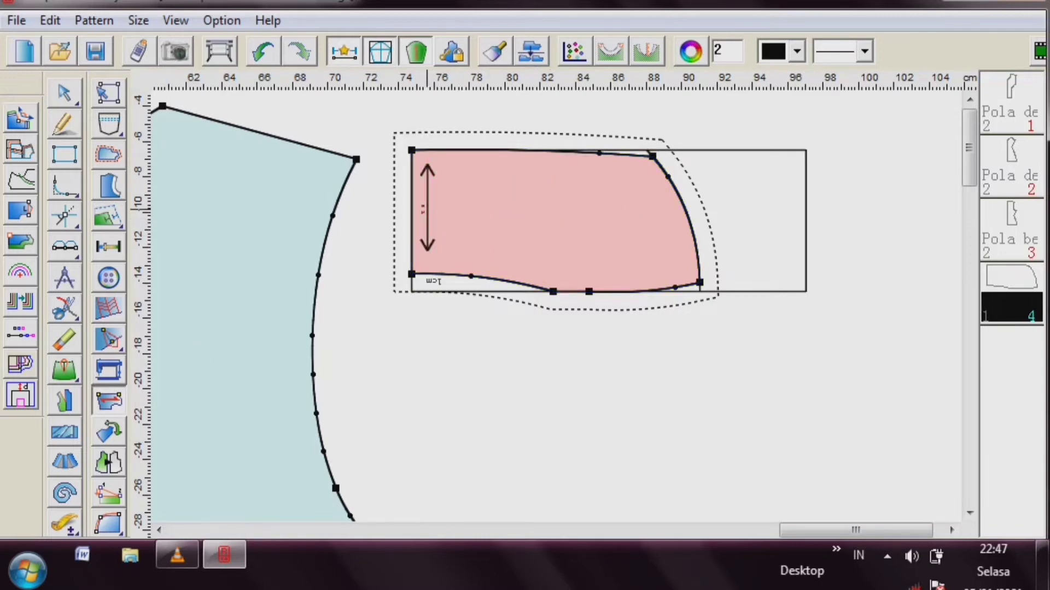
# - Set the seam allowance around the whole collar piece to 0
pyautogui.click(108, 155)
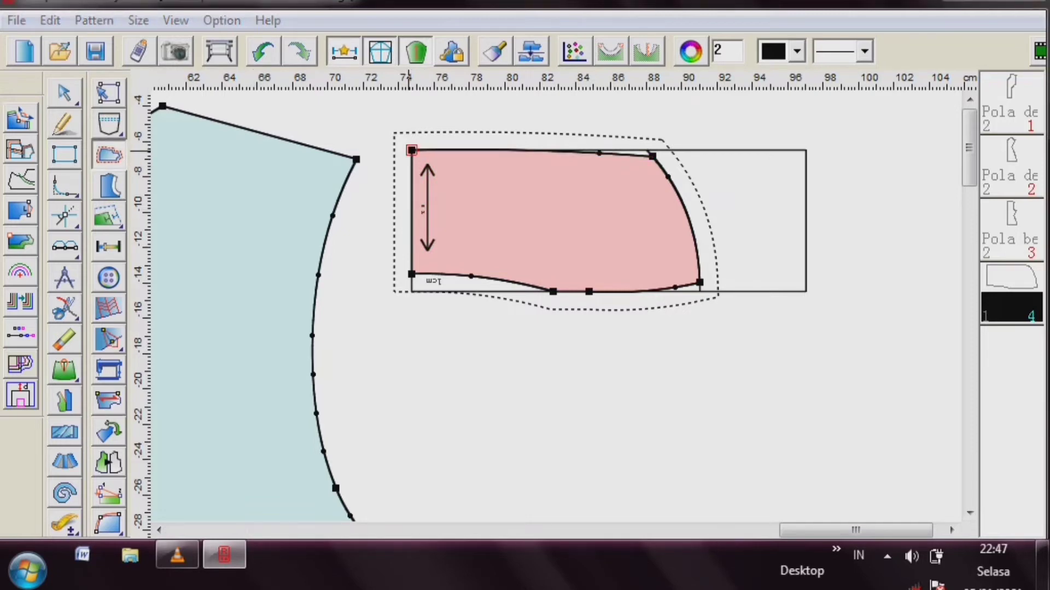
pyautogui.click(411, 151)
pyautogui.write('0')
pyautogui.press('Return')
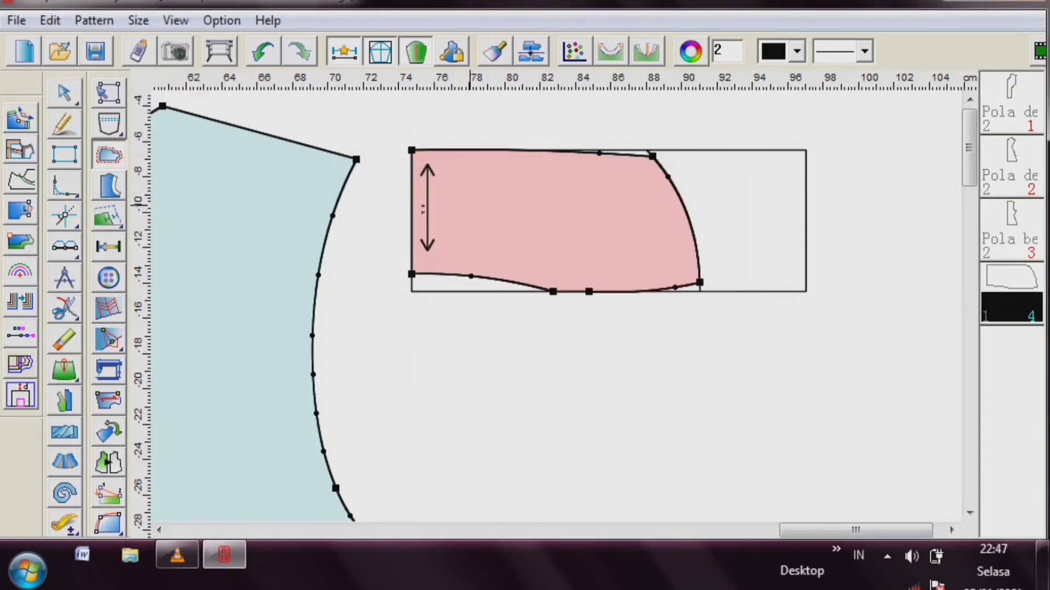
pyautogui.click(411, 156)
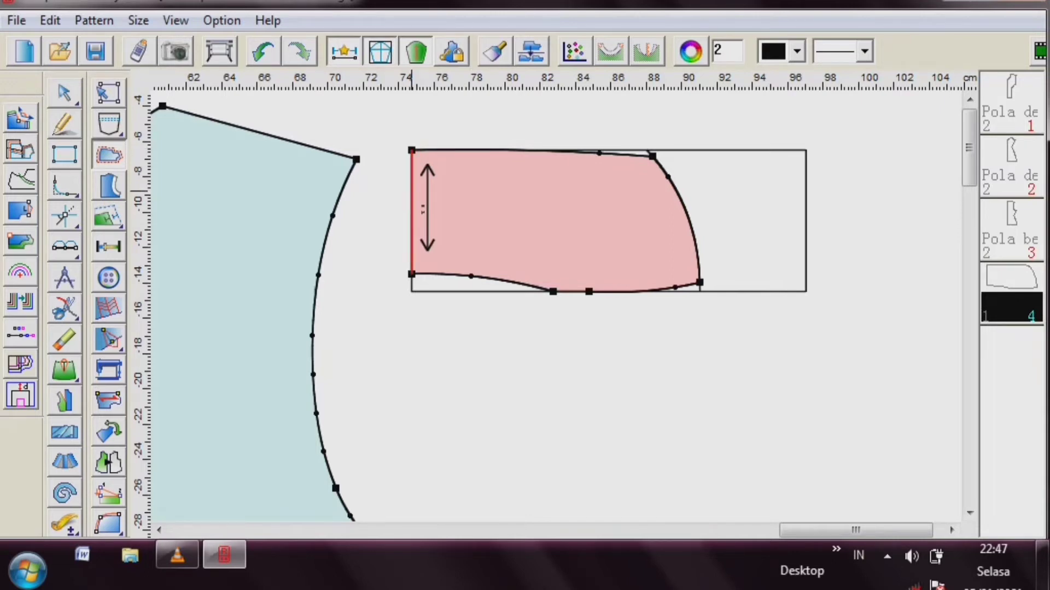
pyautogui.click(412, 150)
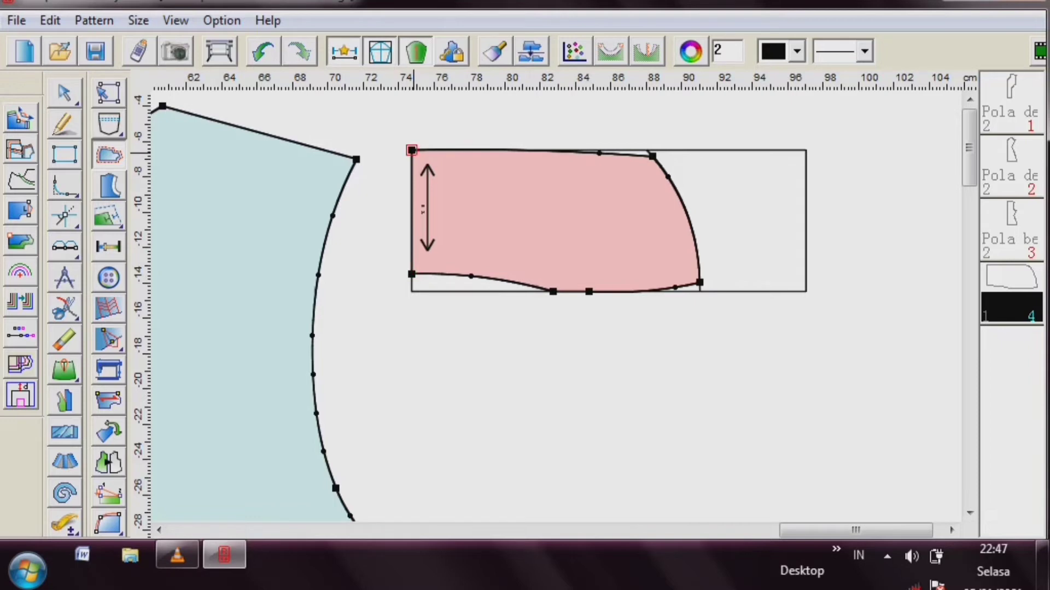
# - Apply Pattern symmetry to the collar piece about its straight left edge
pyautogui.rightClick(364, 285)
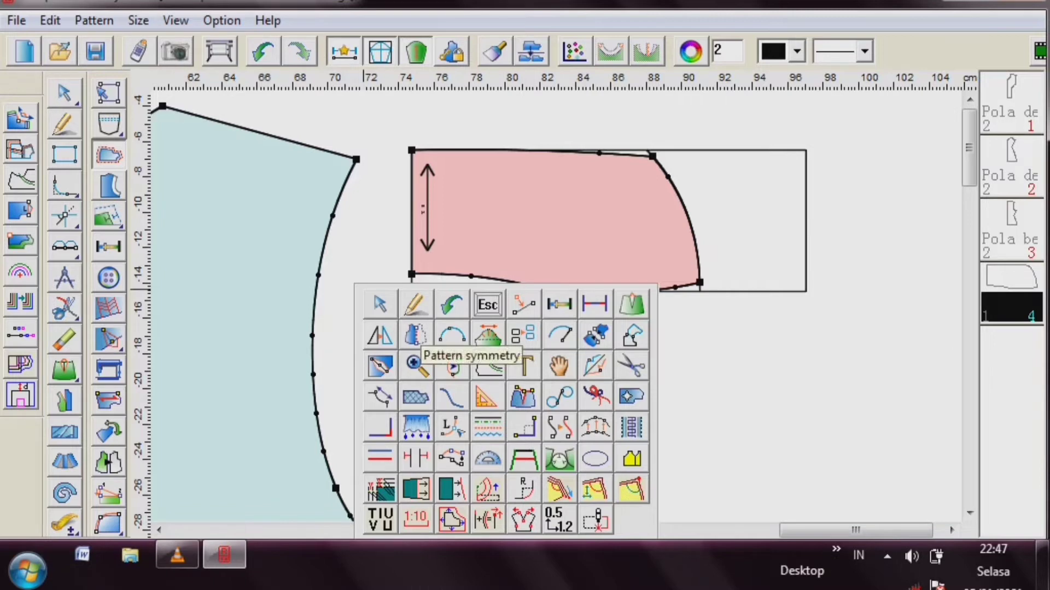
pyautogui.click(414, 334)
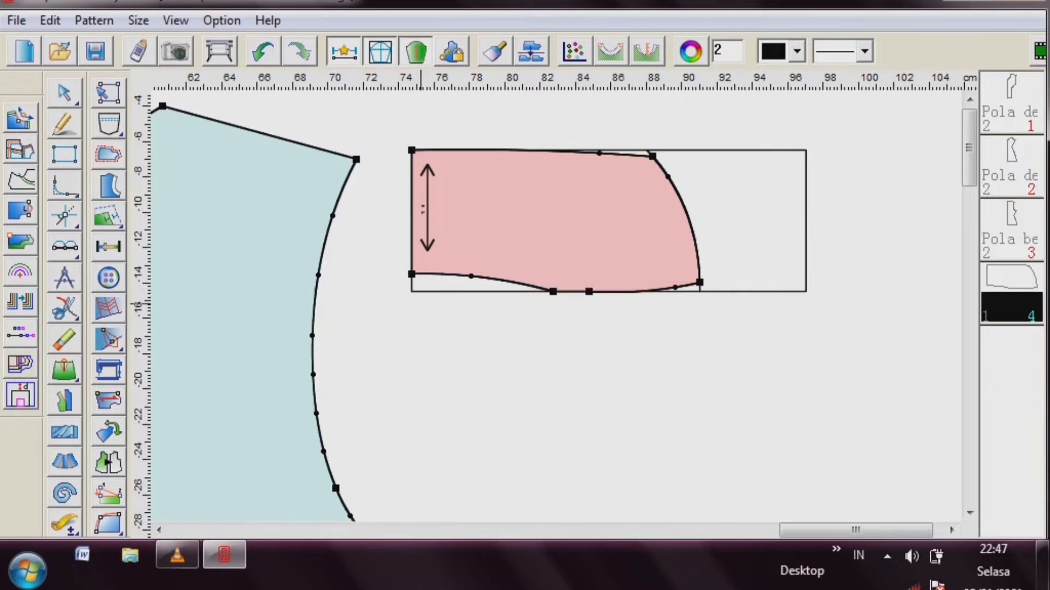
pyautogui.click(411, 151)
pyautogui.click(411, 274)
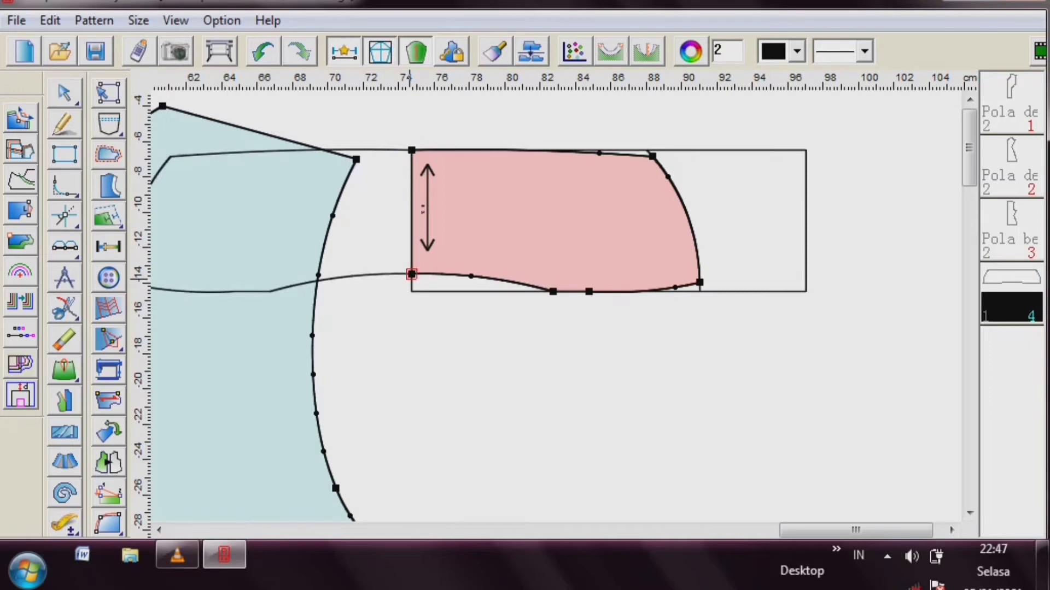
# - Move the mirrored collar piece off its drafting rectangle to the free space below it, clear of the back bodice
pyautogui.click(64, 93)
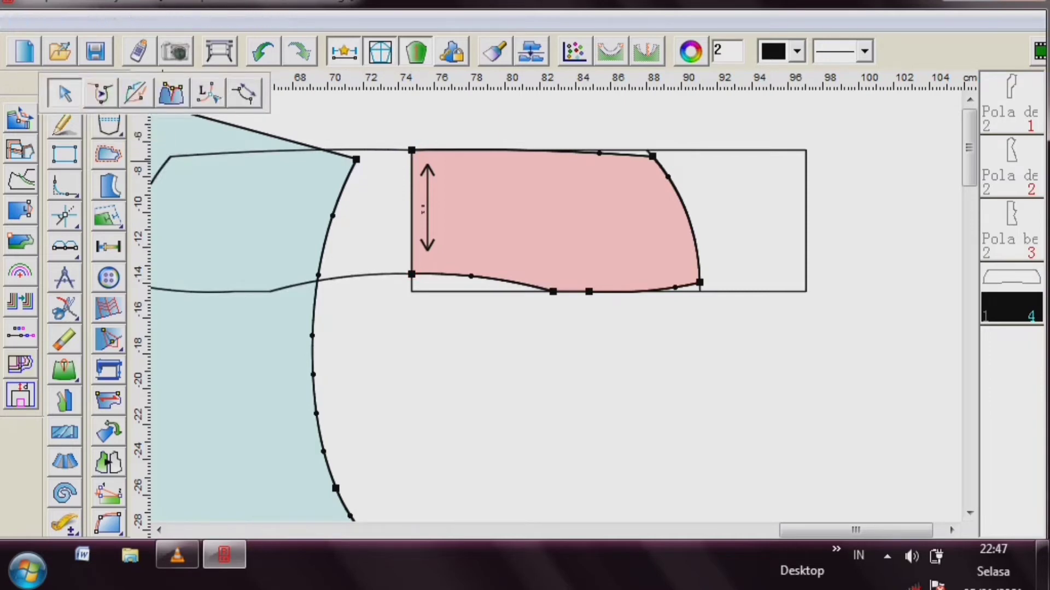
pyautogui.click(64, 90)
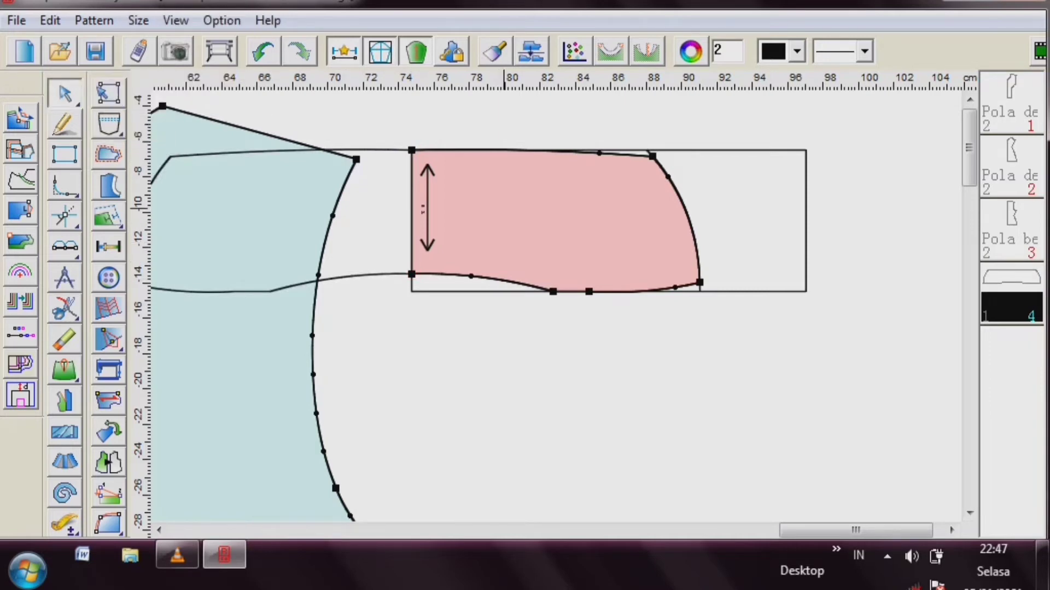
pyautogui.moveTo(503, 208); pyautogui.dragTo(948, 376)
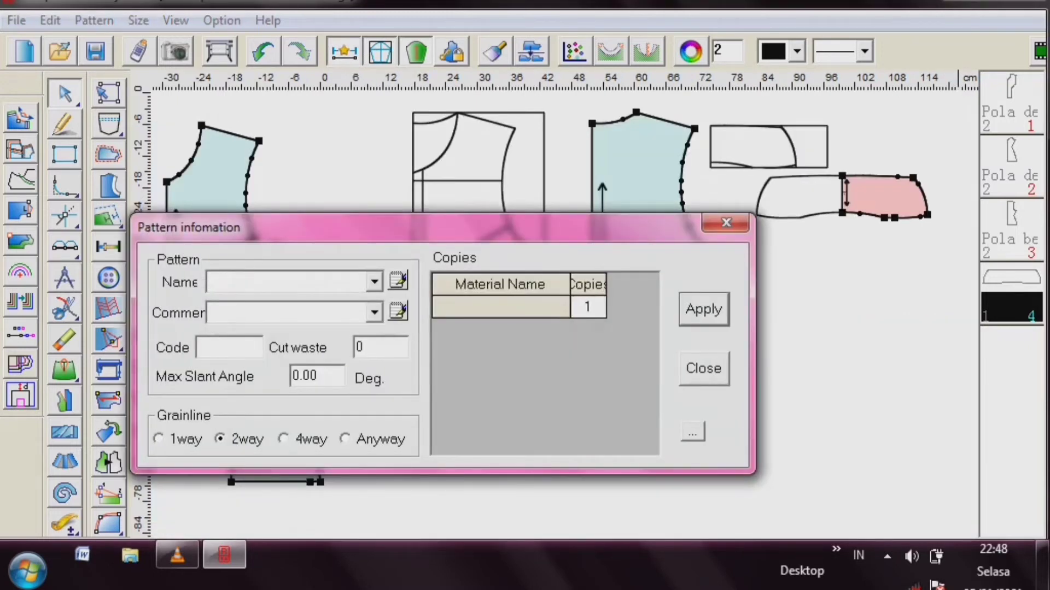
# - Name the collar piece Pola Kerah and assign it the material drill with 2 copies in the pattern information
pyautogui.write('Pola ')
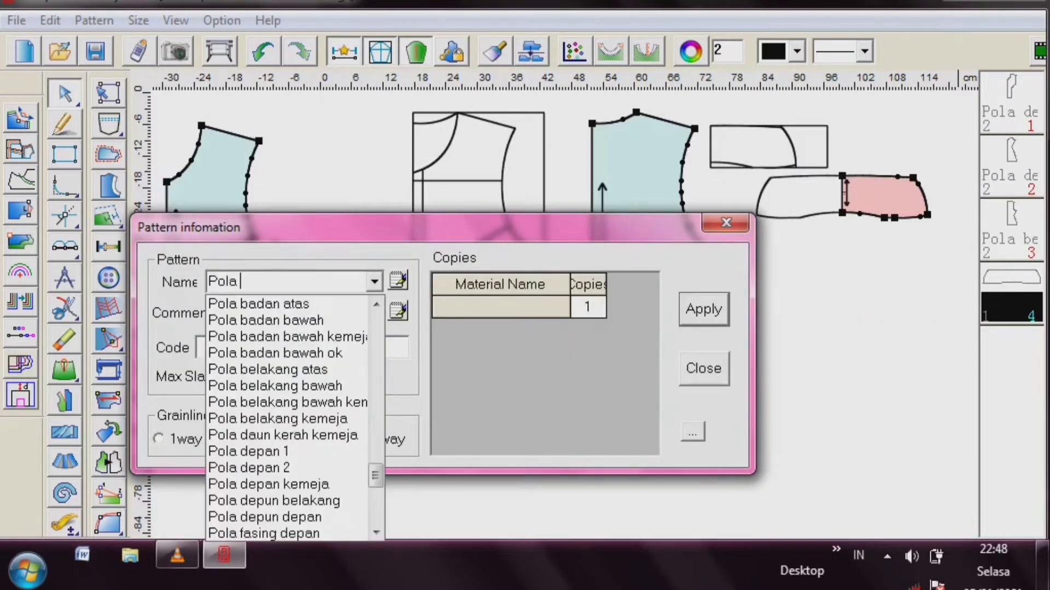
pyautogui.write('Kerah')
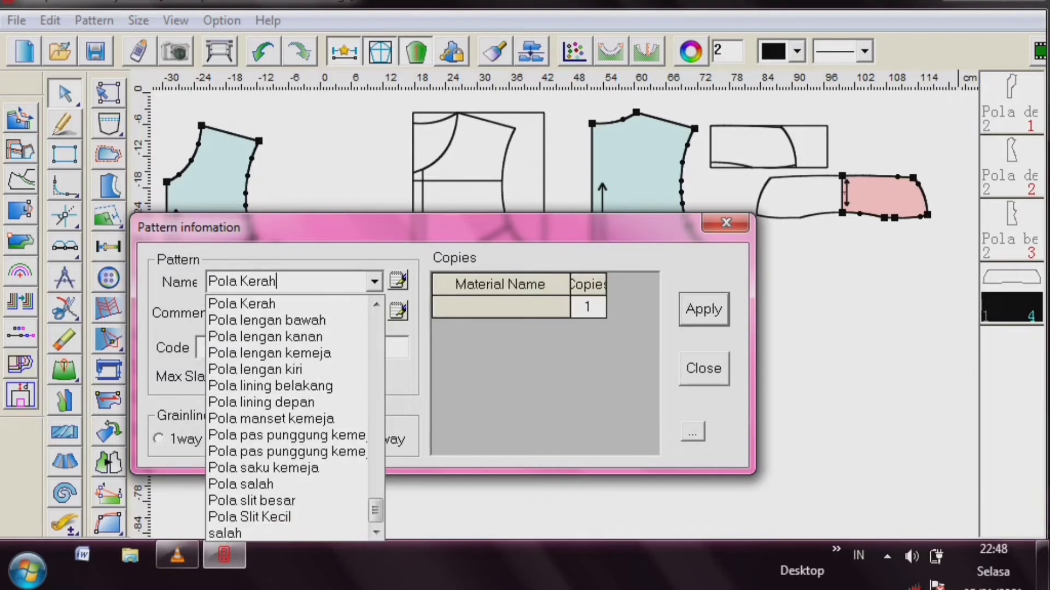
pyautogui.press('Return')
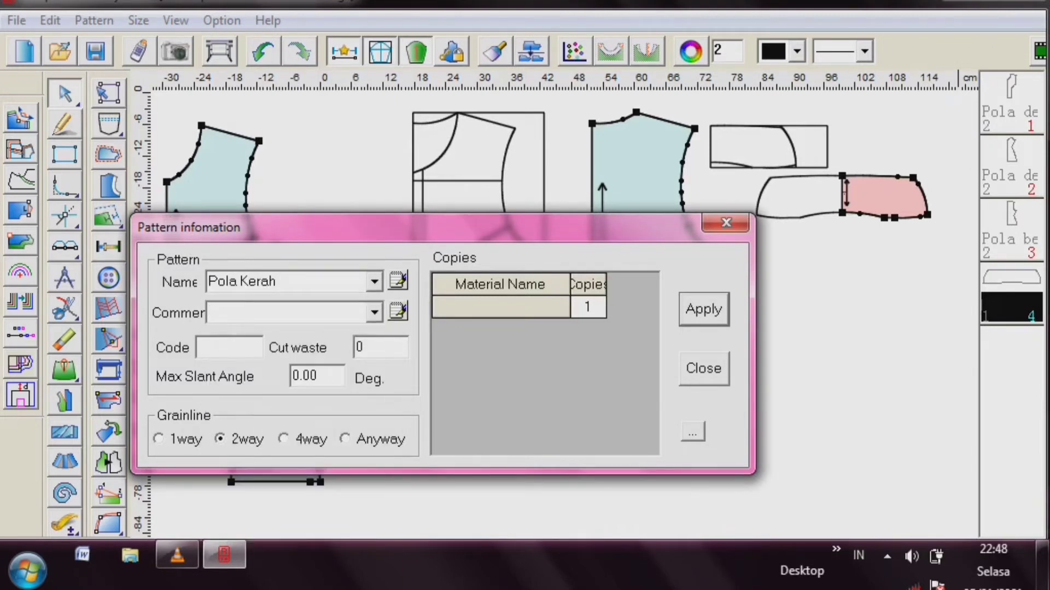
pyautogui.click(501, 307)
pyautogui.write('drill')
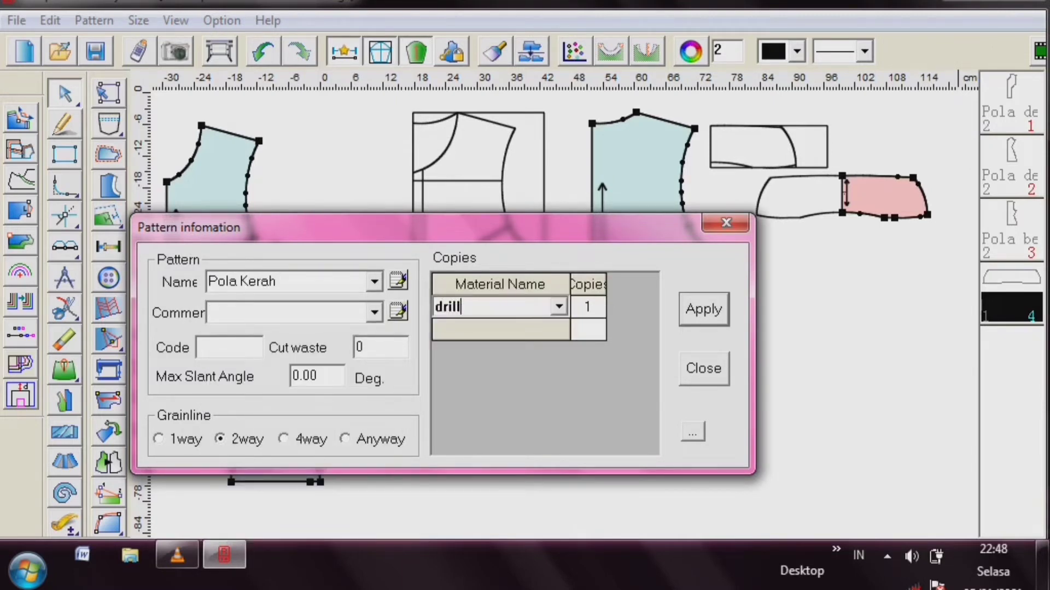
pyautogui.press('Tab')
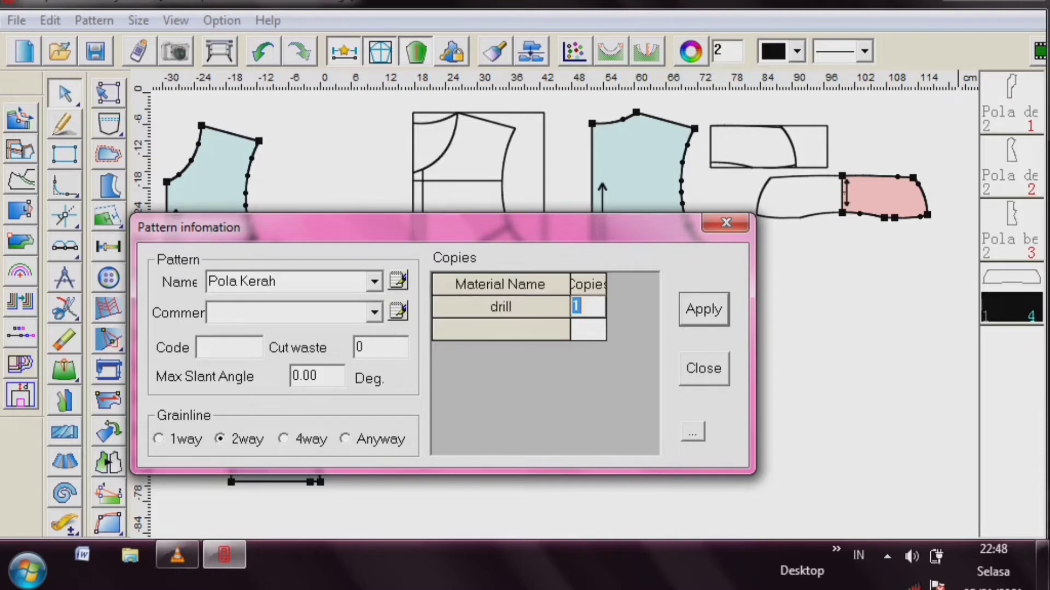
pyautogui.write('2')
pyautogui.press('Return')
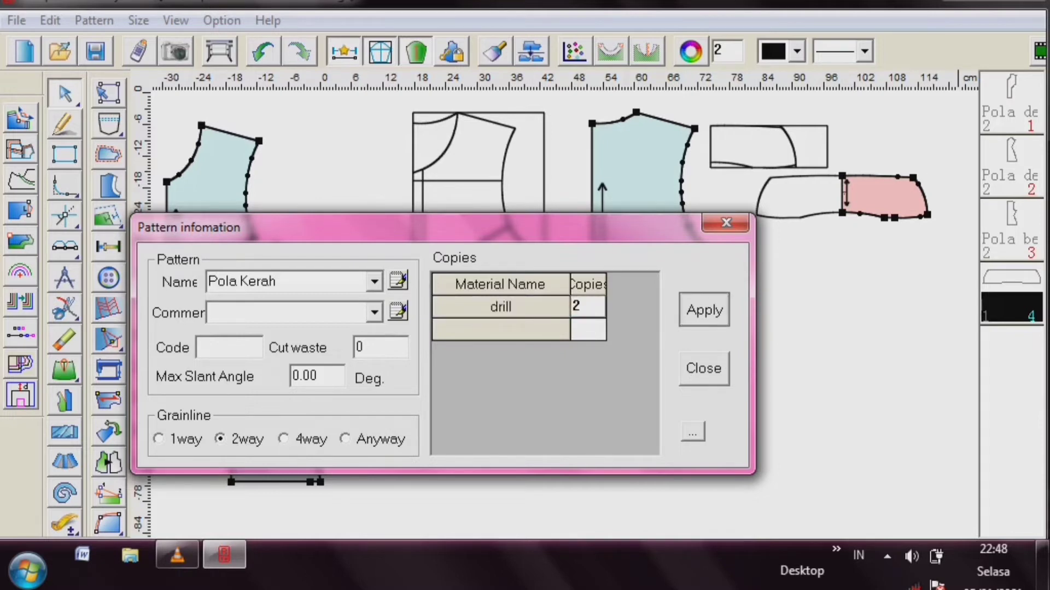
pyautogui.click(726, 223)
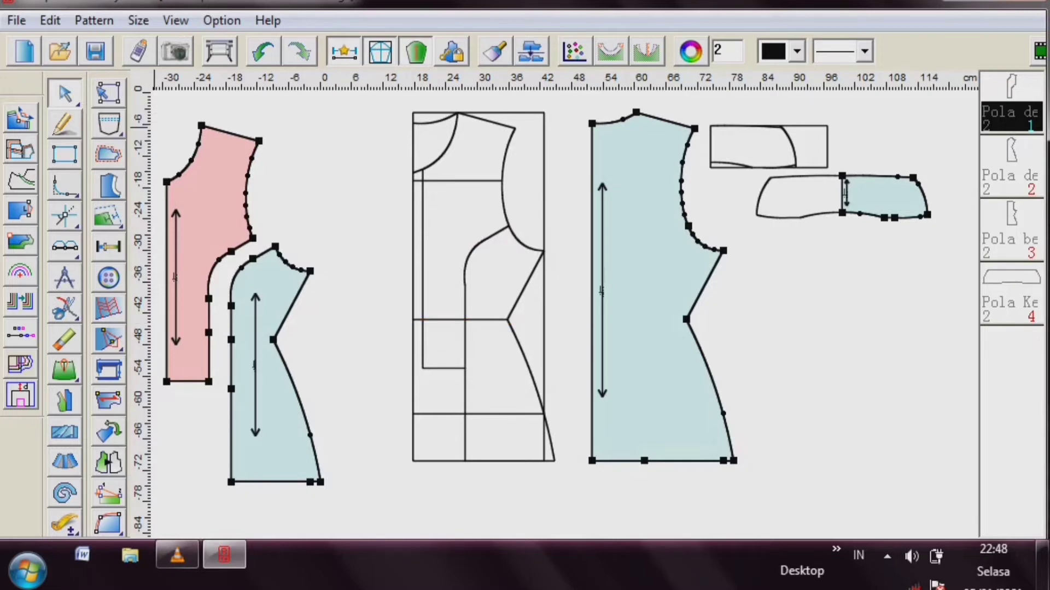
# - Draw a vertical line 52 cm long downward from a point in the free space below the collar piece
pyautogui.click(64, 123)
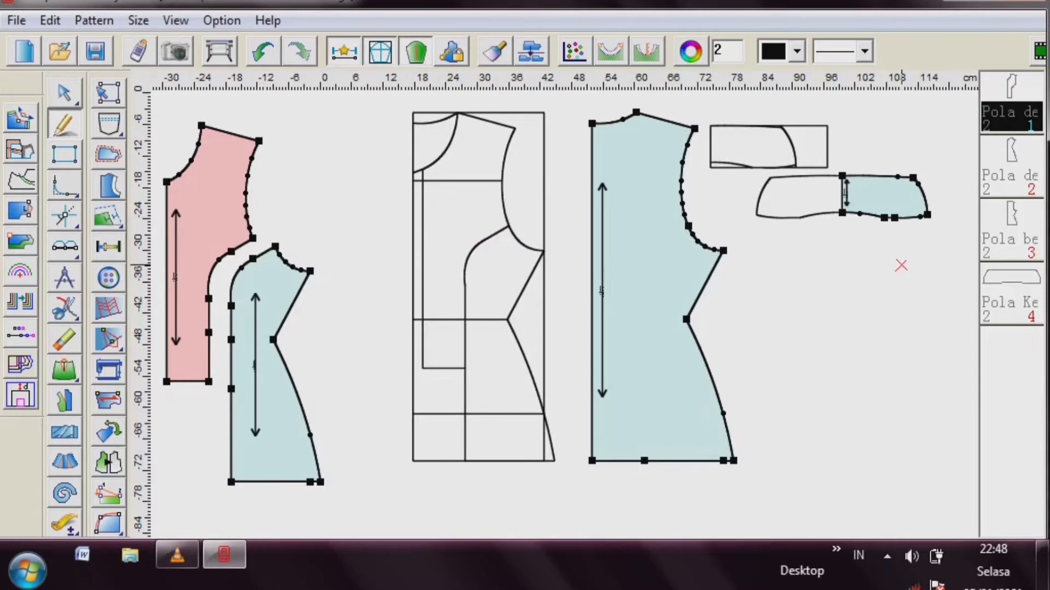
pyautogui.click(901, 266)
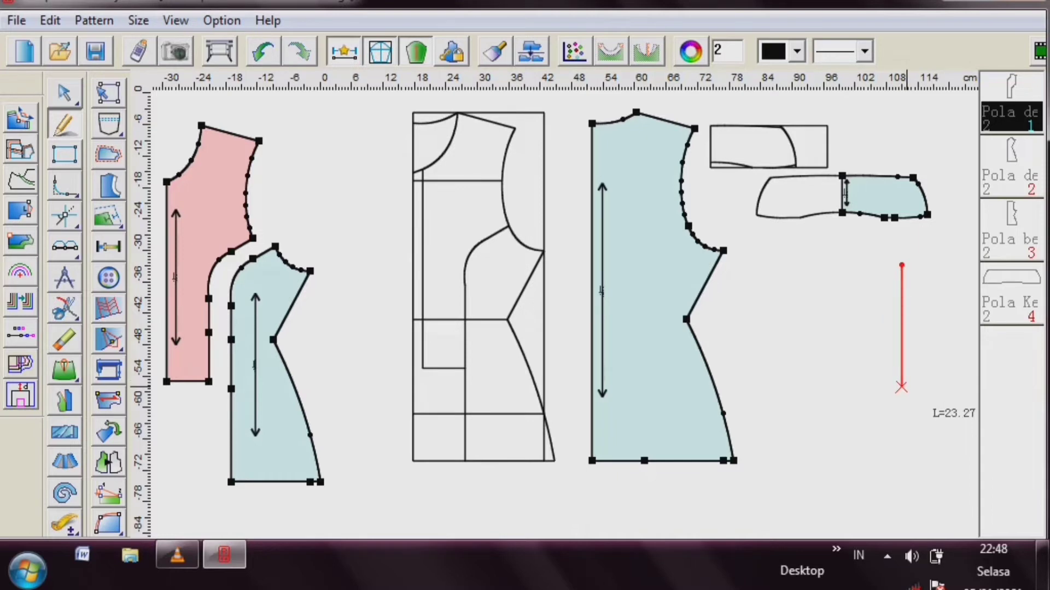
pyautogui.press('Return')
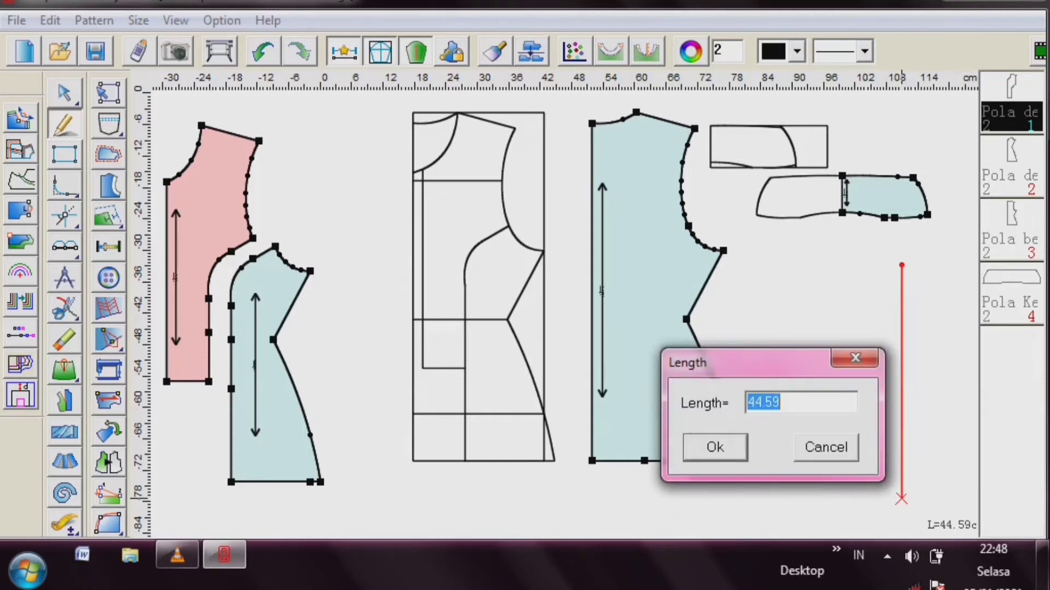
pyautogui.write('52')
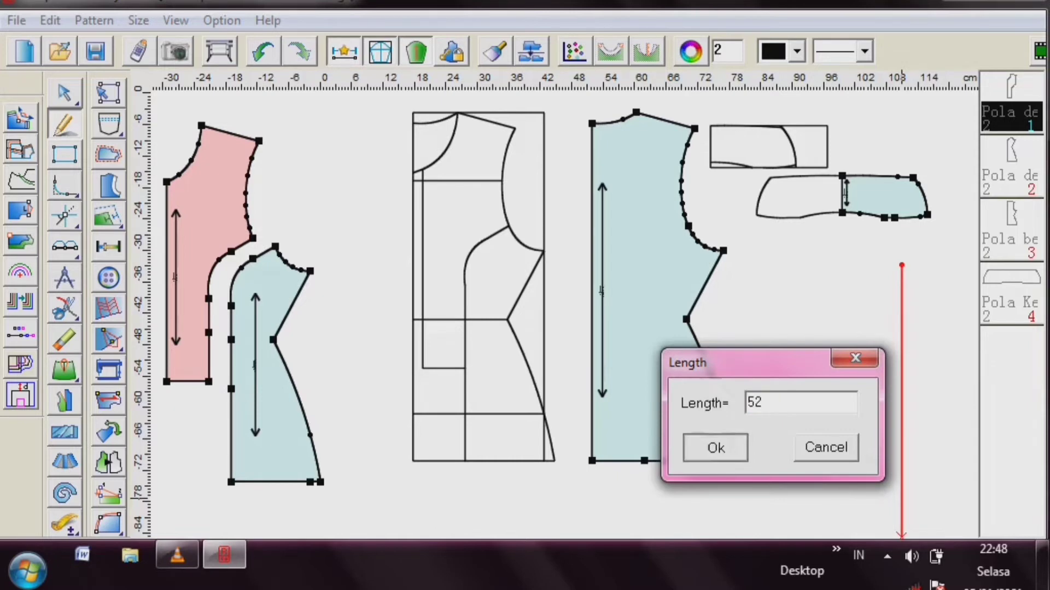
pyautogui.click(727, 454)
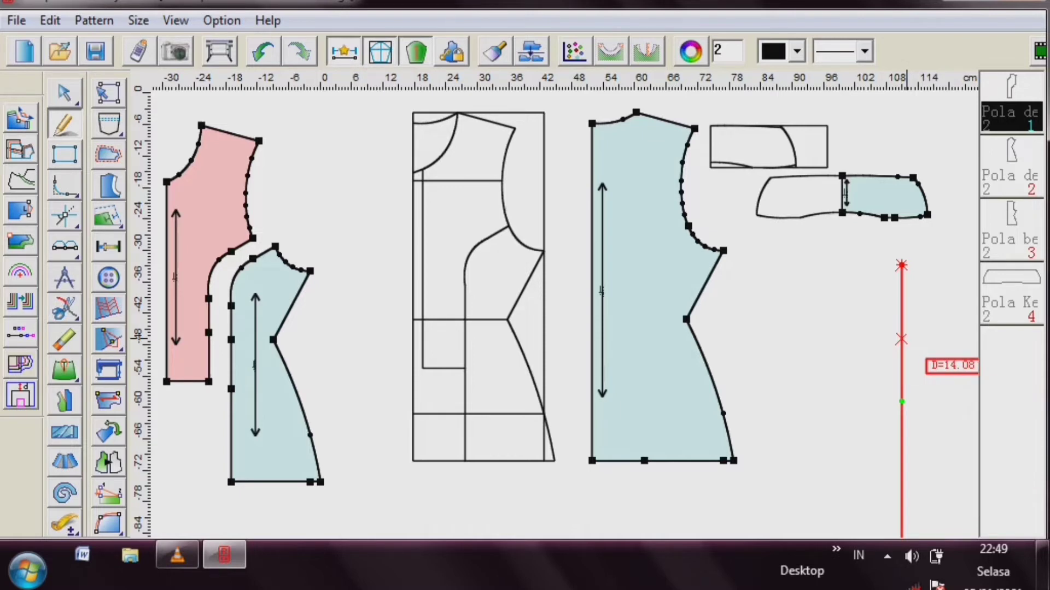
# - Draw a horizontal line 32.27 cm long leftward from the point 12 cm below the vertical line's upper end
pyautogui.click(902, 340)
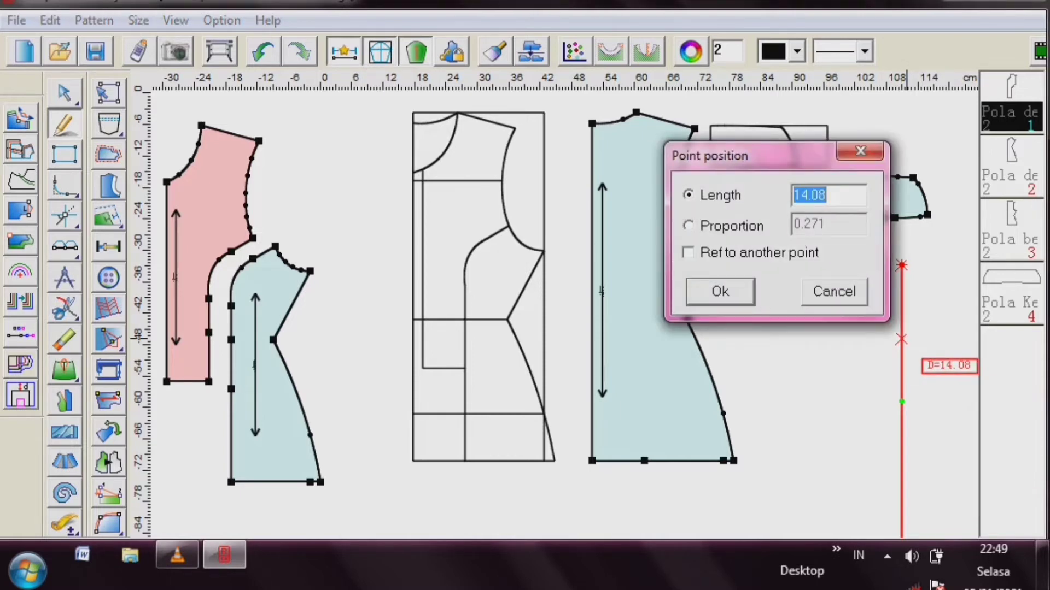
pyautogui.write('12')
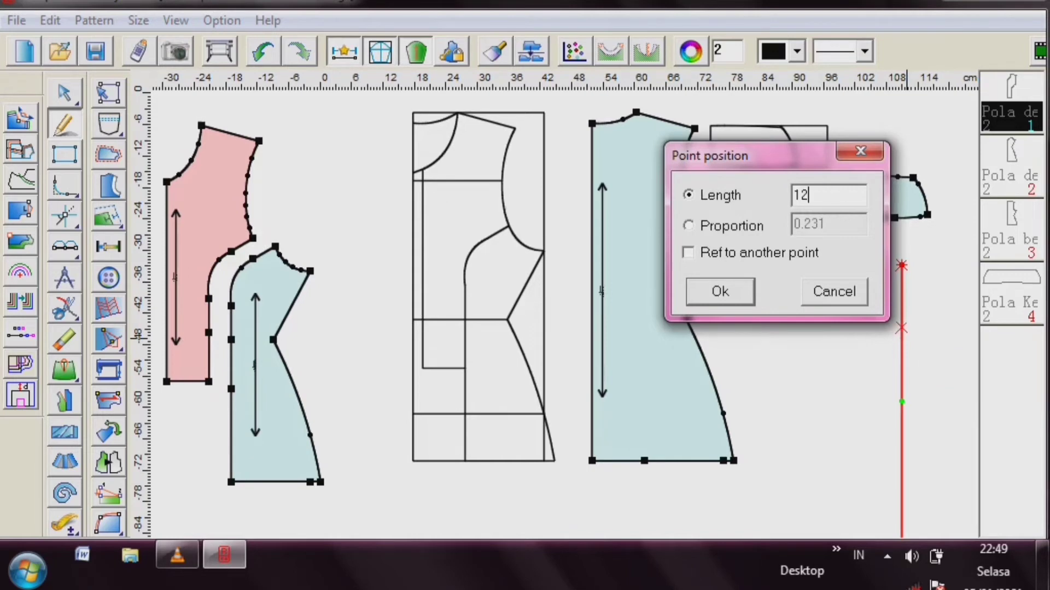
pyautogui.press('Return')
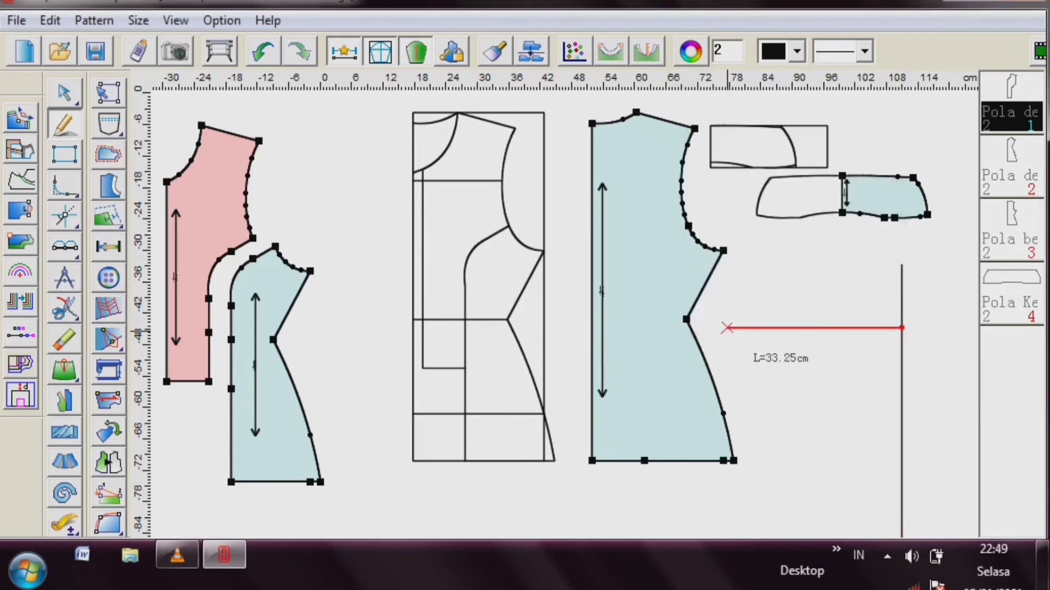
pyautogui.click(732, 328)
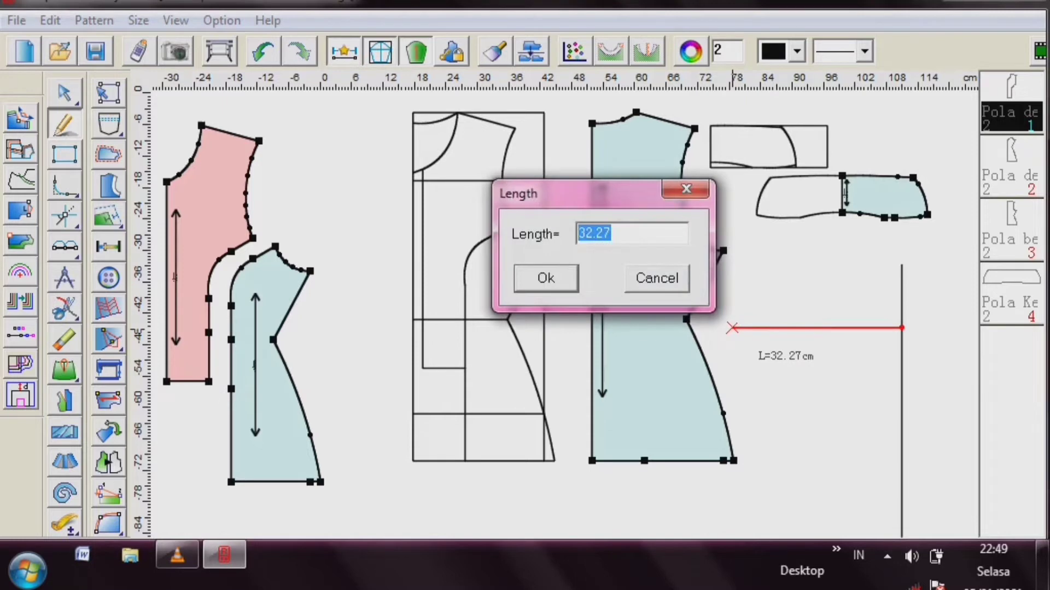
pyautogui.press('Return')
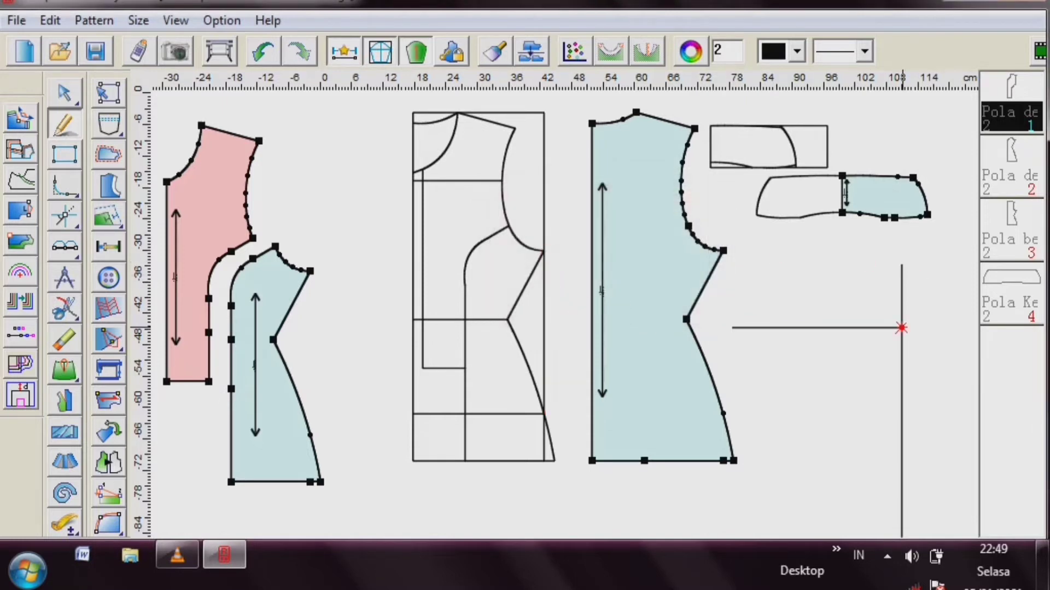
pyautogui.click(901, 328)
pyautogui.click(969, 328)
pyautogui.press('Return')
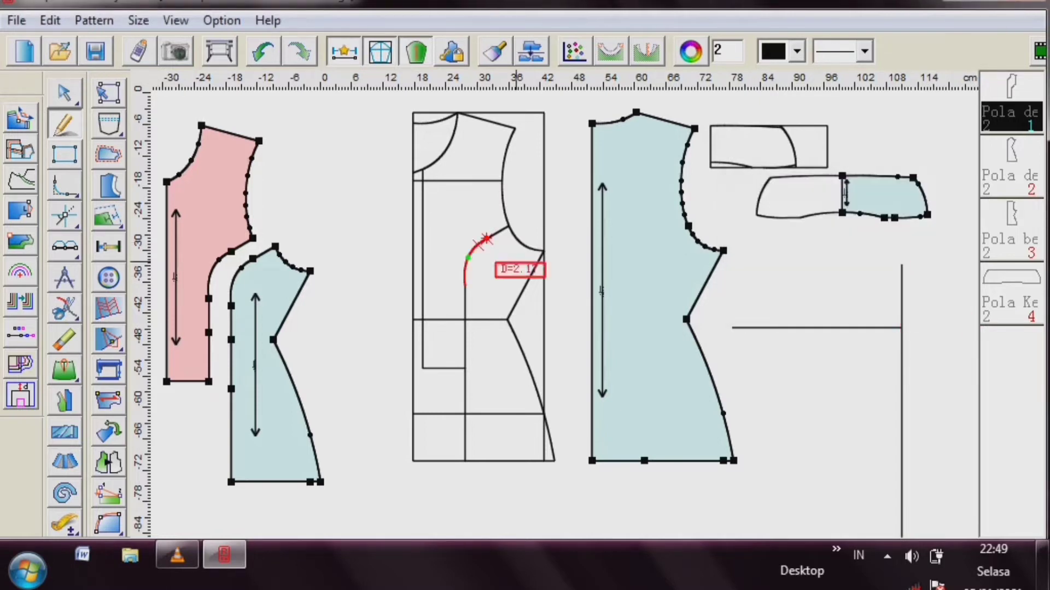
# - Draw a horizontal line about 33 cm long rightward from the intersection, continuing the left horizontal line across the vertical line
pyautogui.click(65, 93)
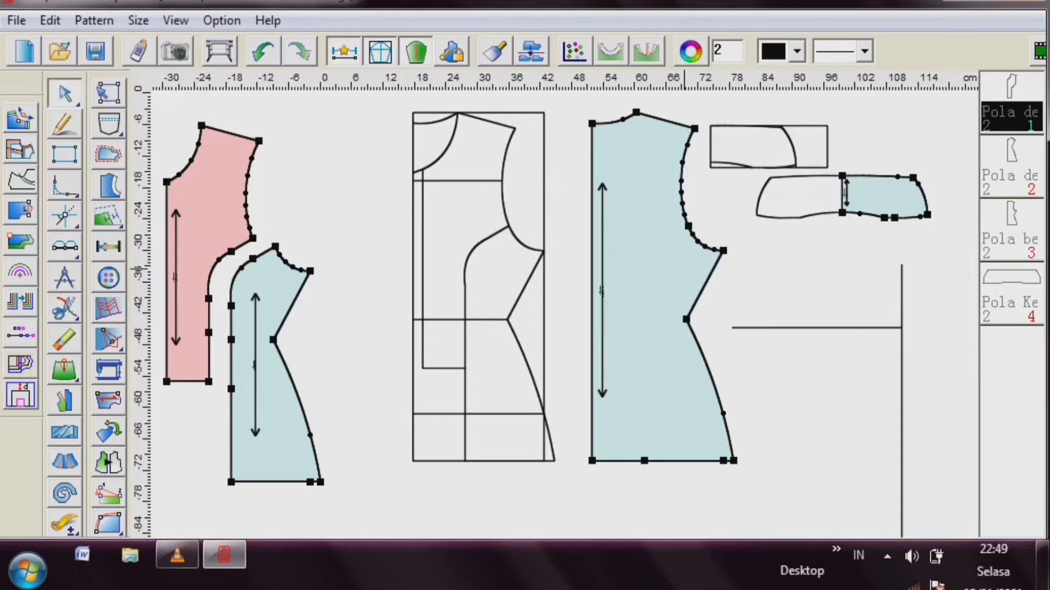
pyautogui.rightClick(809, 264)
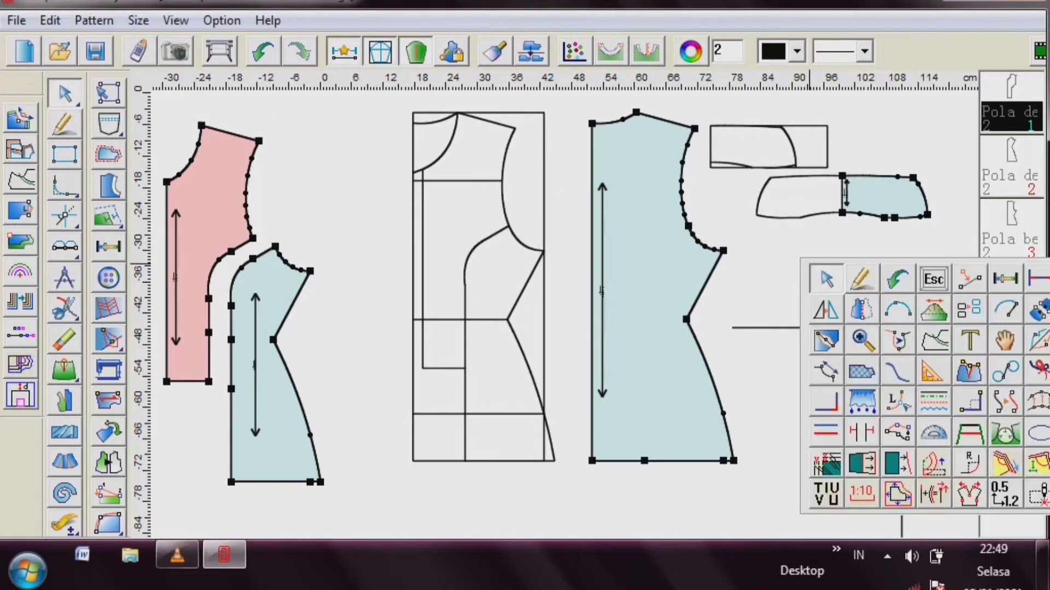
pyautogui.click(970, 279)
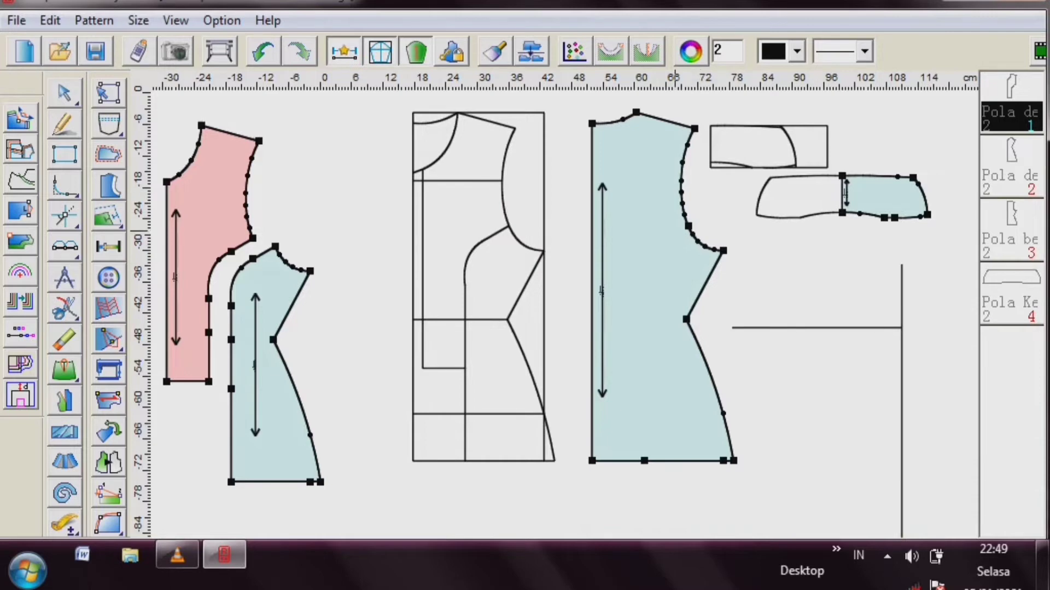
pyautogui.moveTo(662, 215); pyautogui.dragTo(969, 538)
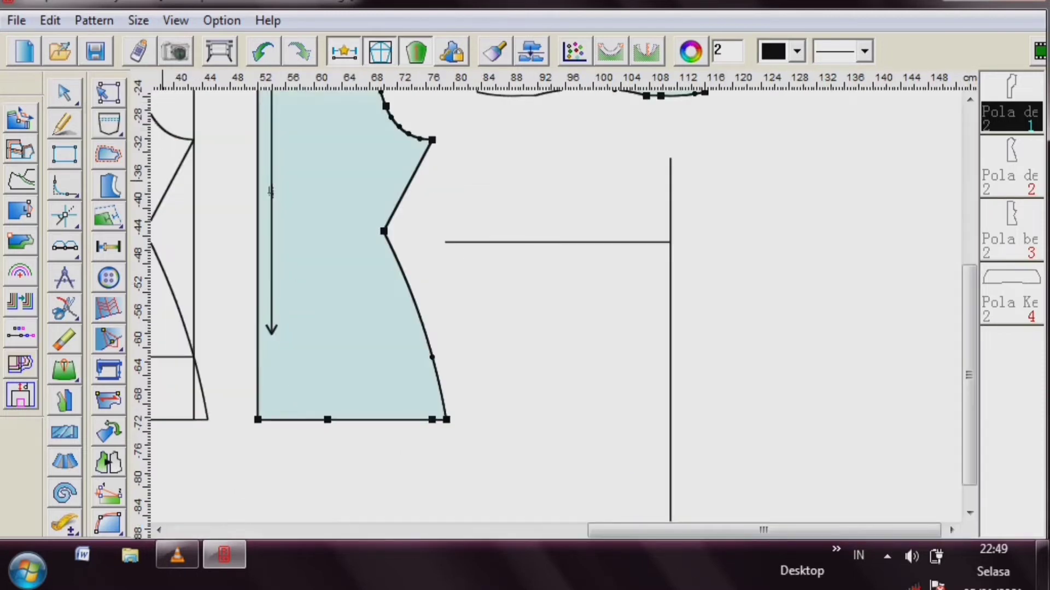
pyautogui.click(65, 94)
pyautogui.click(64, 124)
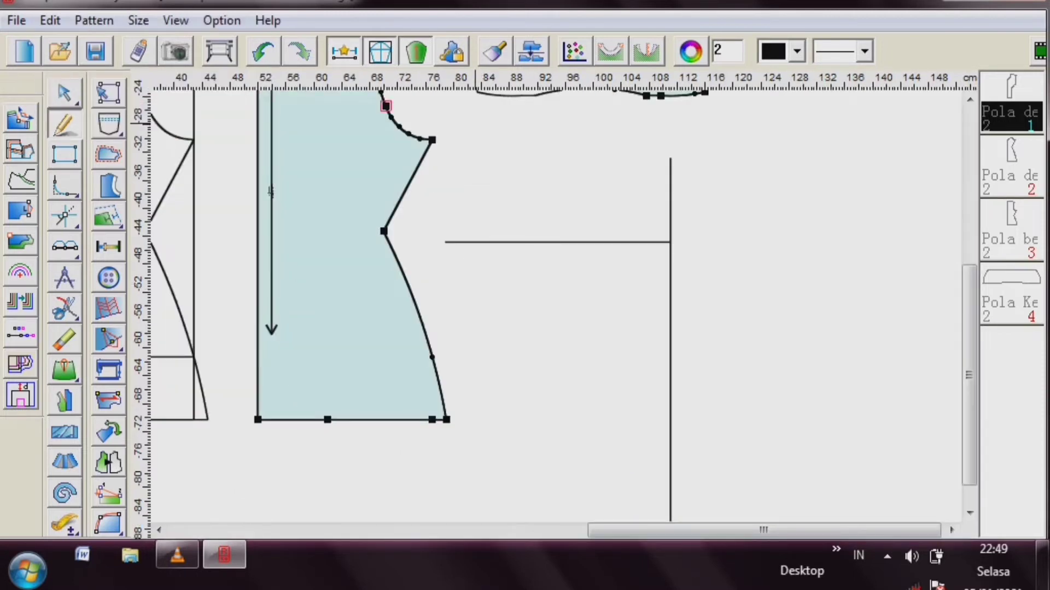
pyautogui.click(671, 242)
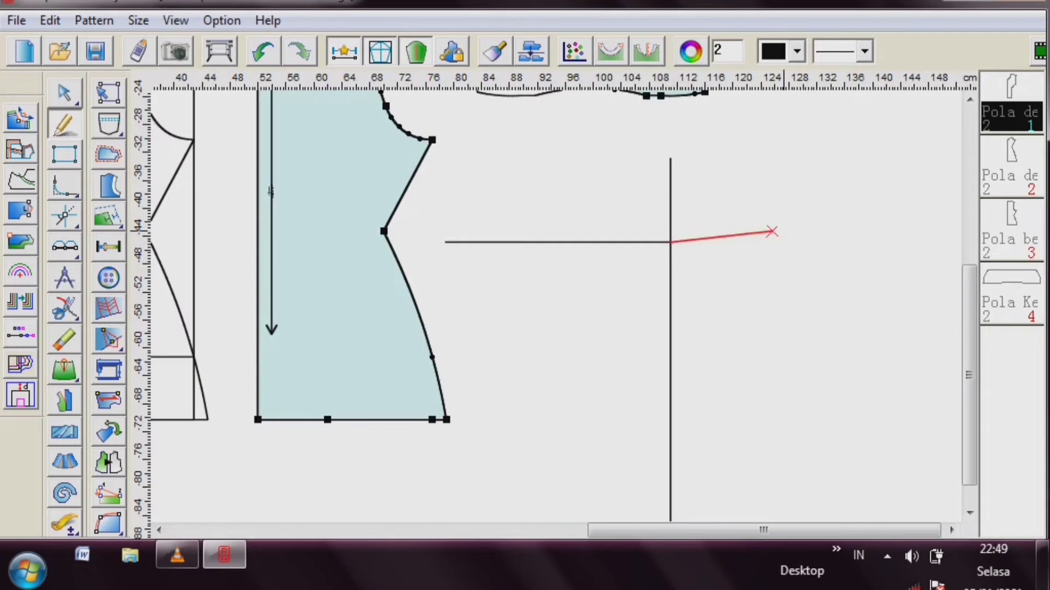
pyautogui.click(825, 242)
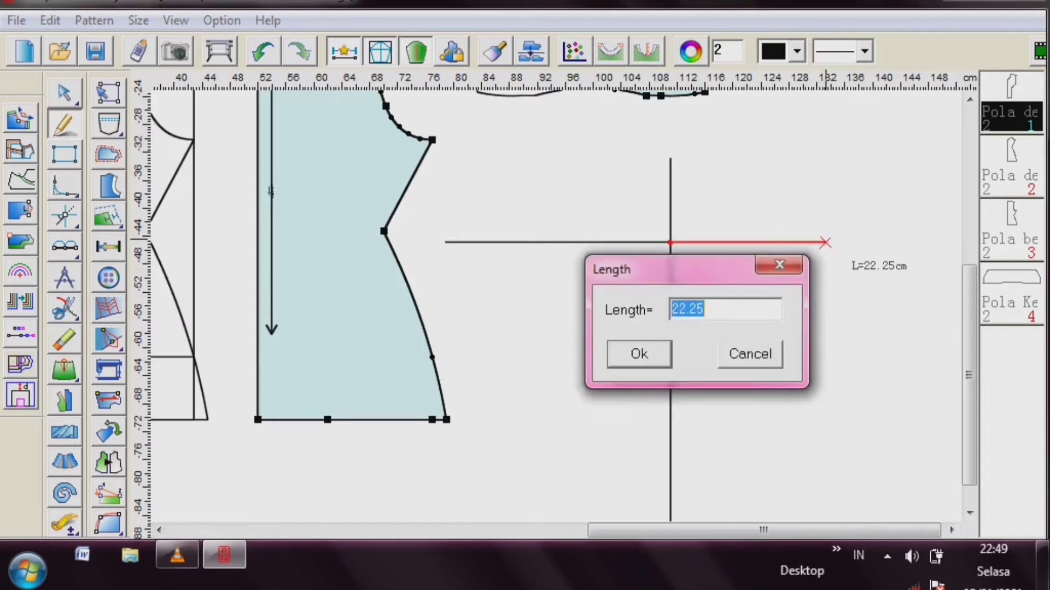
pyautogui.click(780, 265)
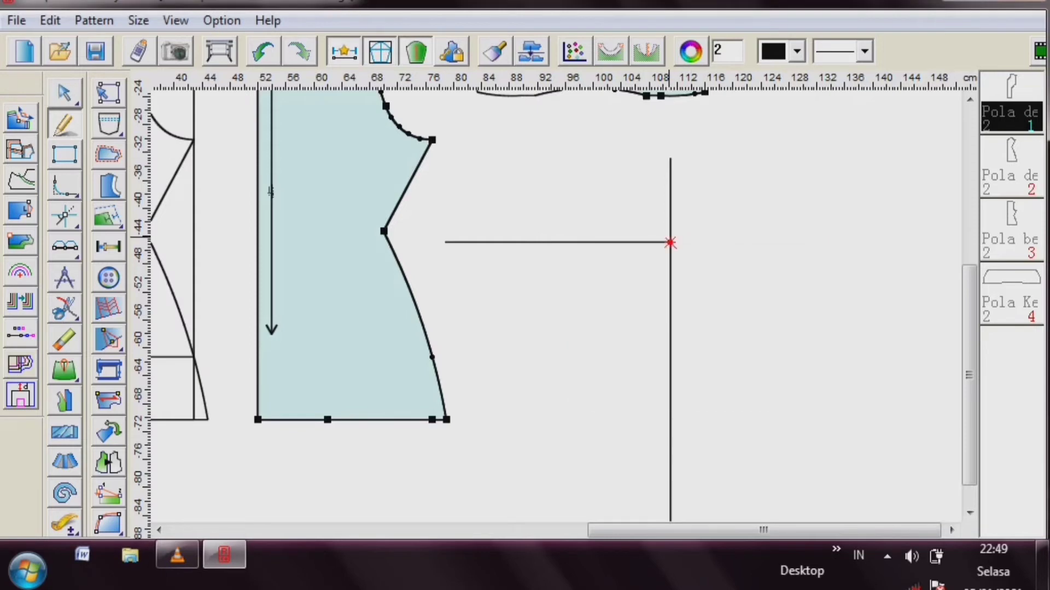
pyautogui.click(670, 242)
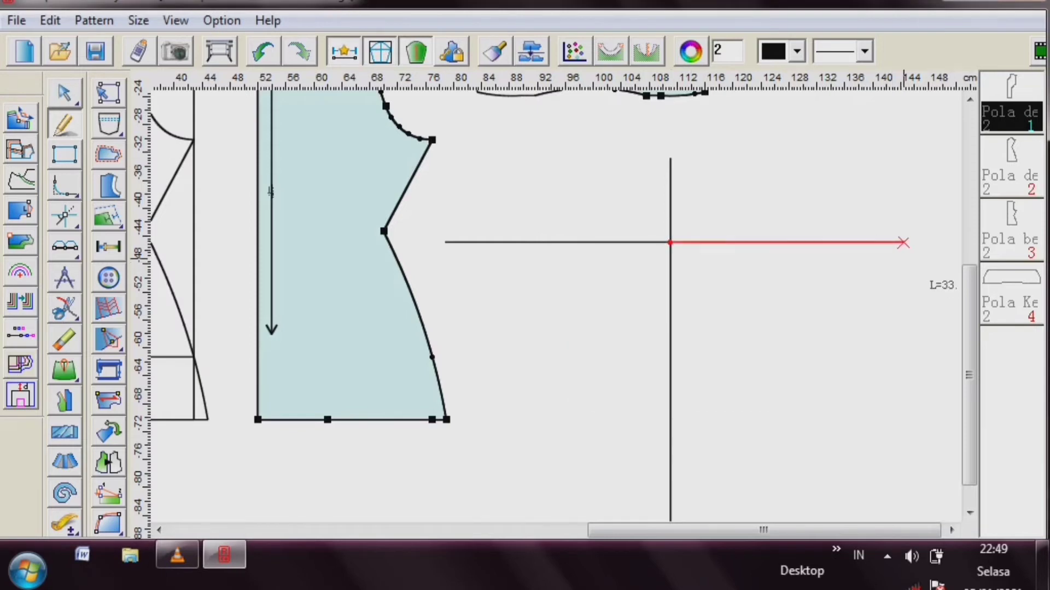
pyautogui.click(904, 242)
pyautogui.click(733, 375)
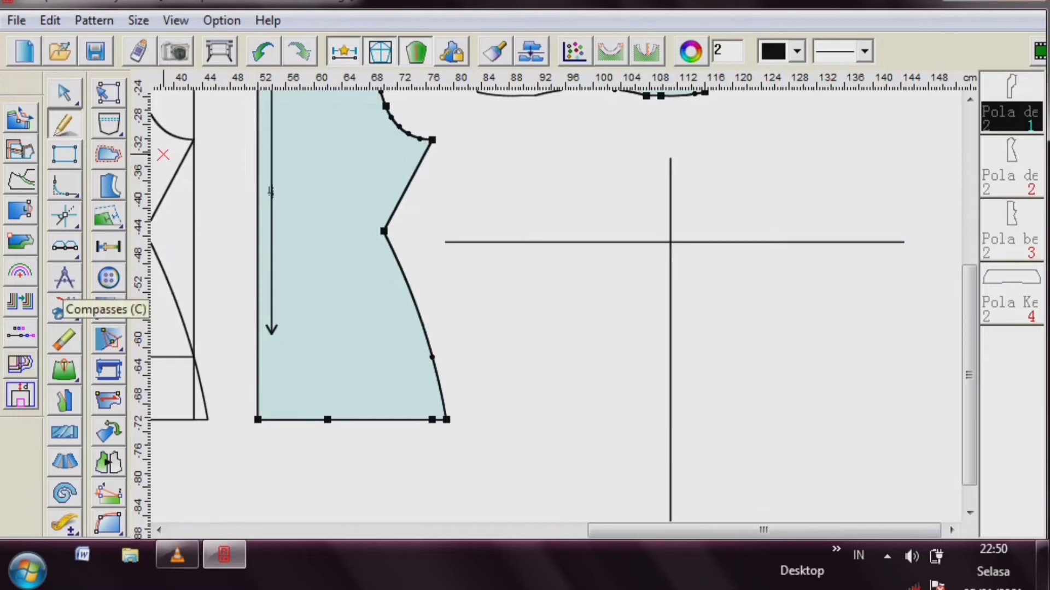
pyautogui.click(64, 280)
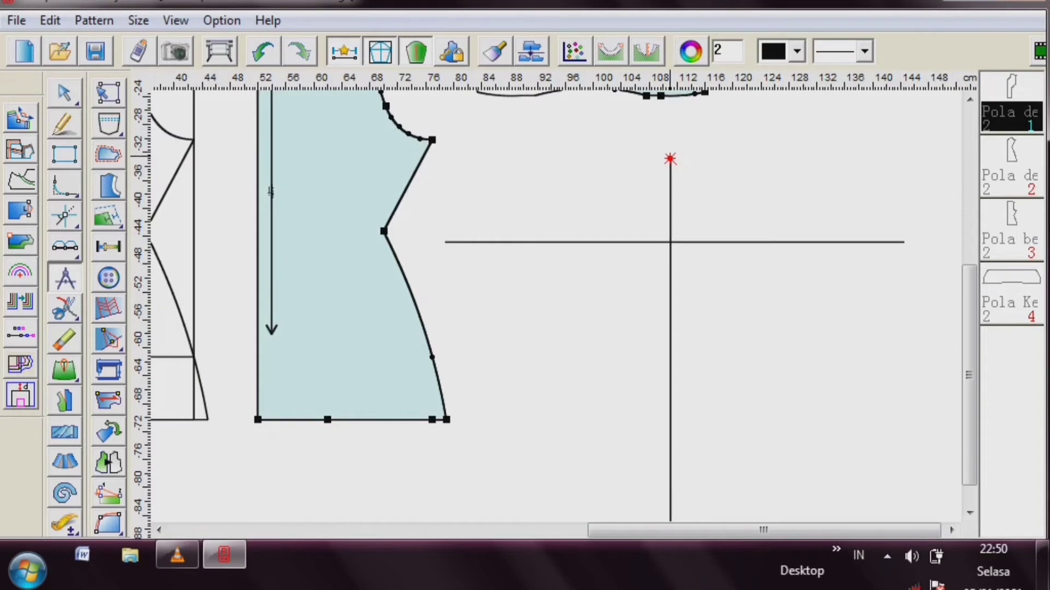
pyautogui.click(670, 158)
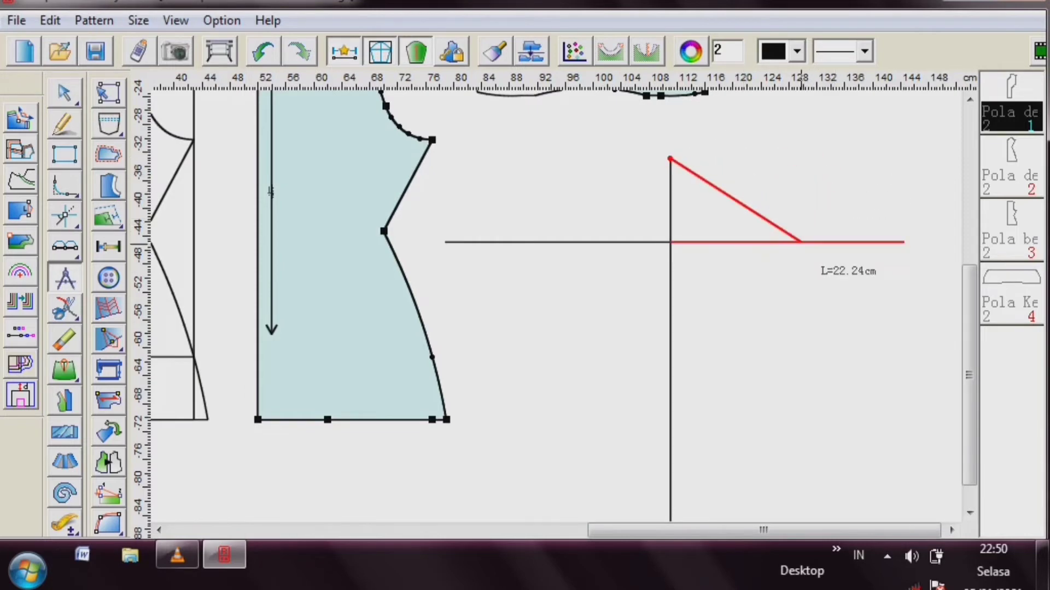
pyautogui.click(799, 242)
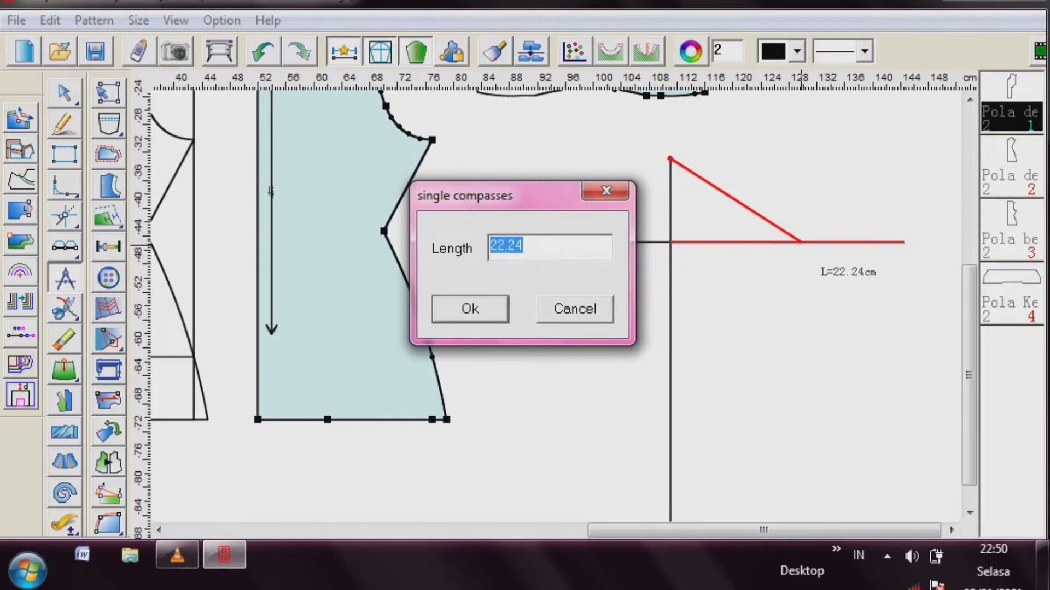
pyautogui.press('Return')
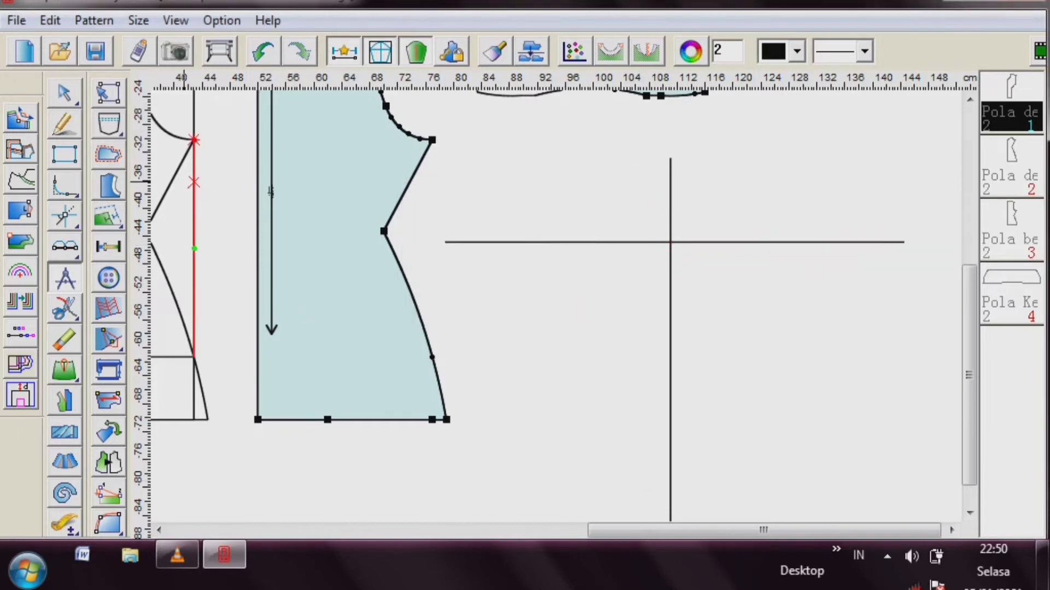
# - Draw a 27.94 cm line with Compasses from the vertical line's upper end to the right half of the horizontal line
pyautogui.click(65, 93)
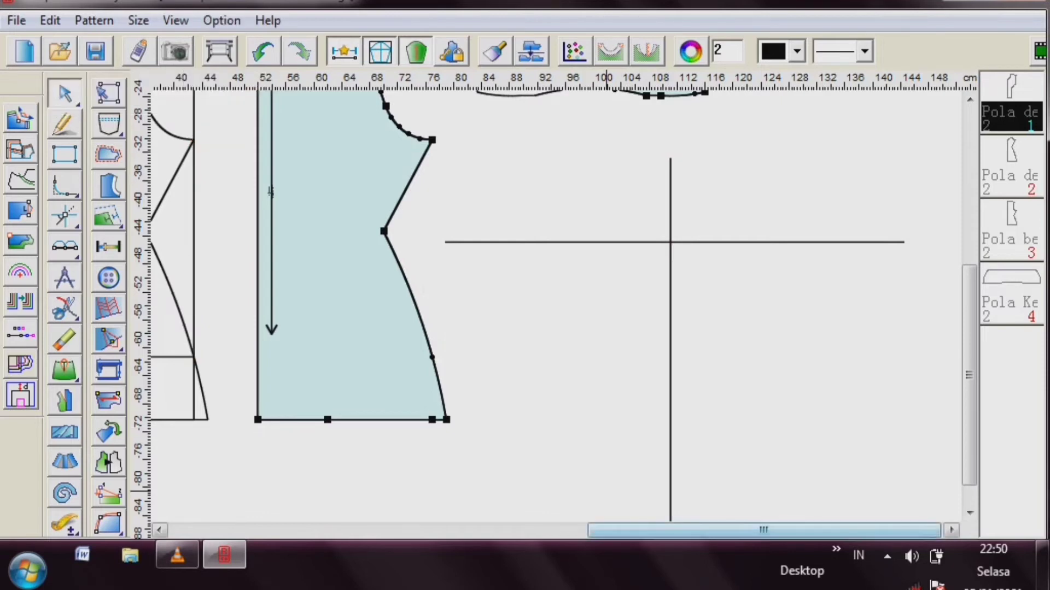
pyautogui.moveTo(763, 530); pyautogui.dragTo(743, 529)
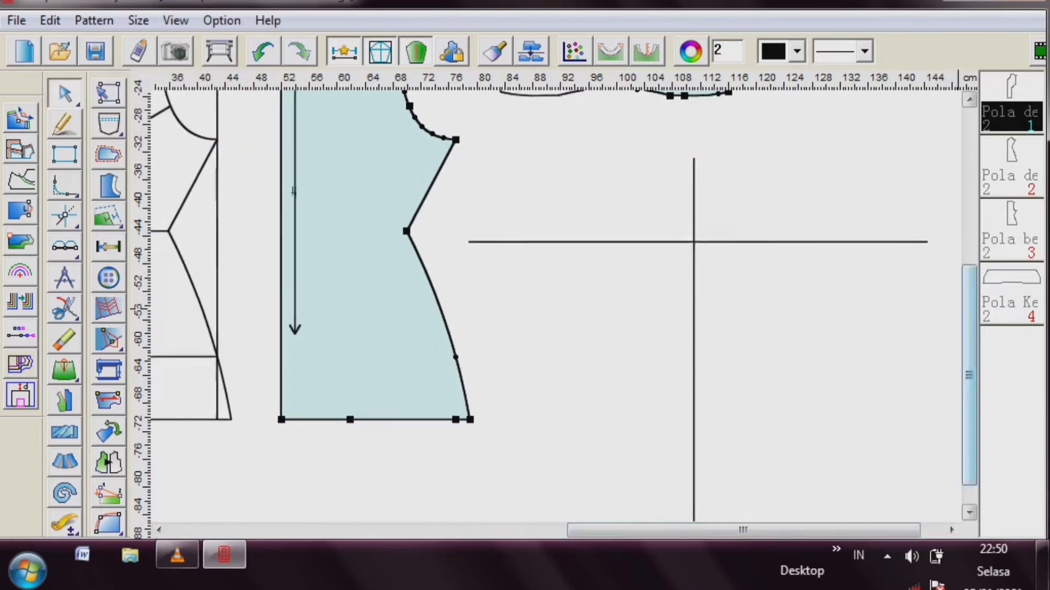
pyautogui.scroll(6, 555, 310)
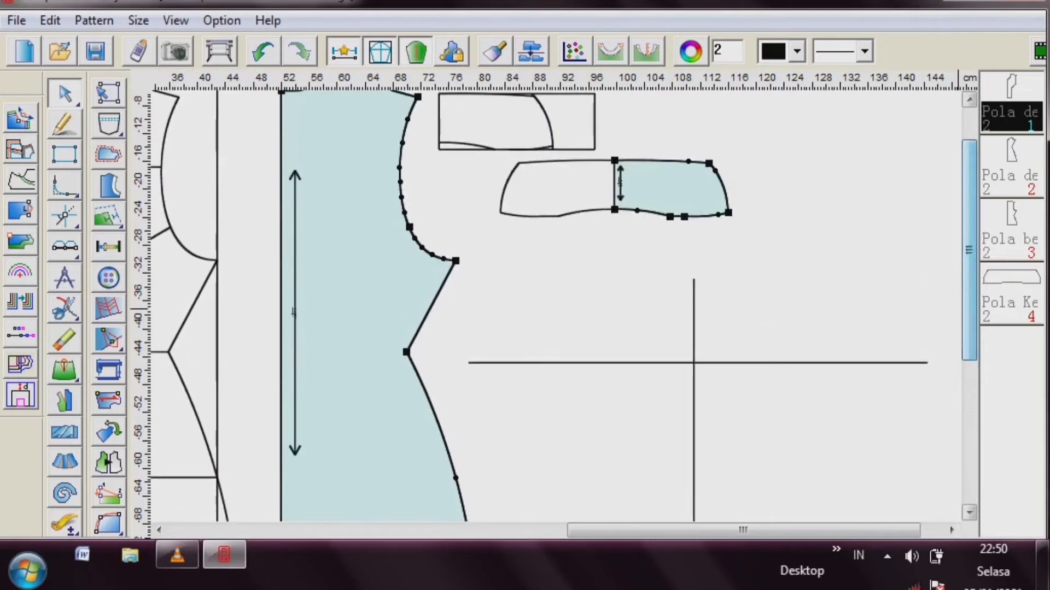
pyautogui.scroll(1, 694, 363)
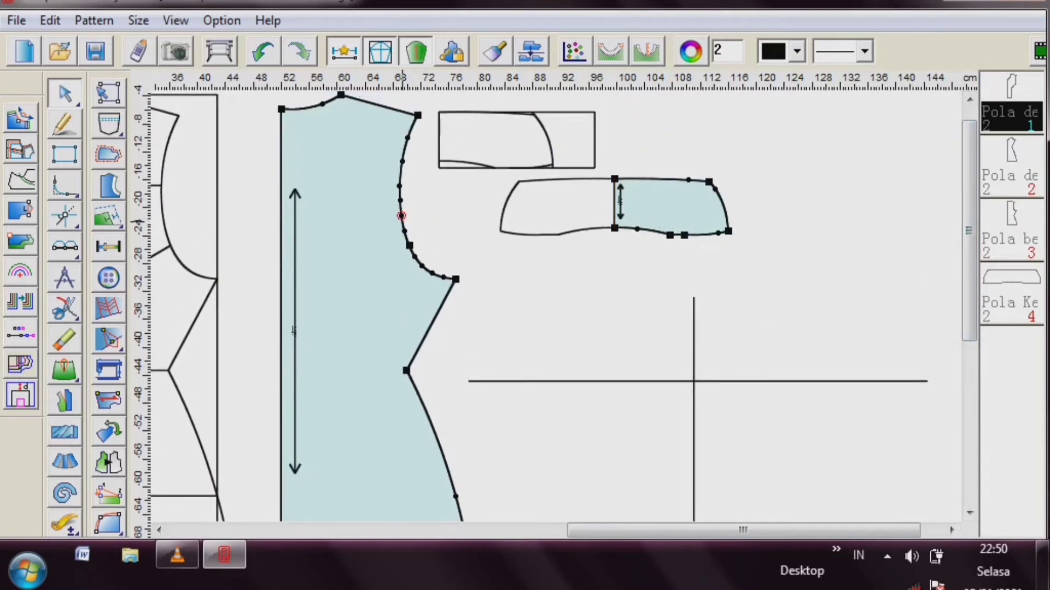
pyautogui.moveTo(407, 148)
pyautogui.click(65, 216)
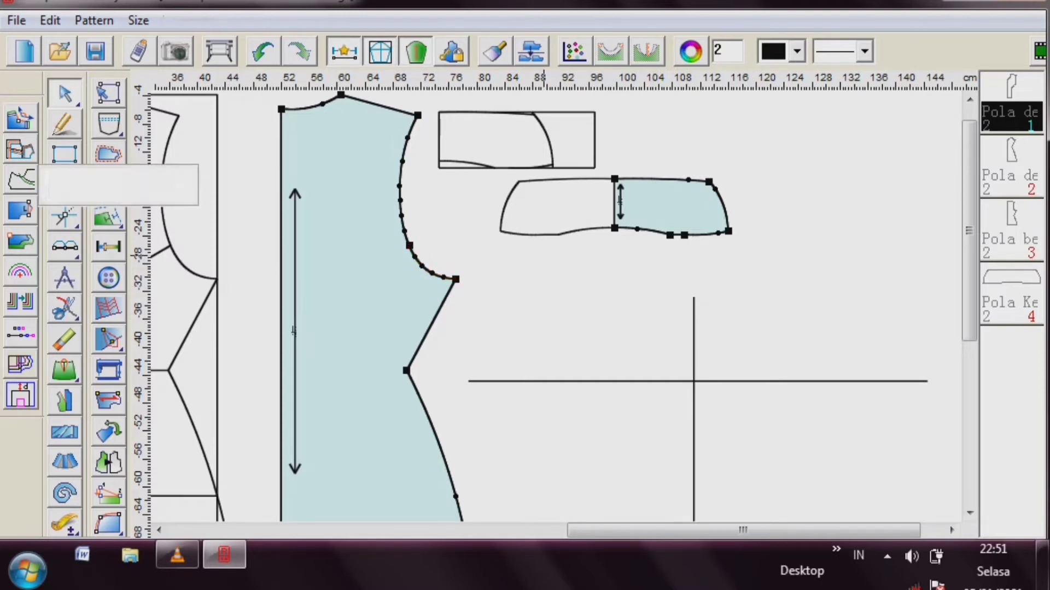
pyautogui.click(64, 278)
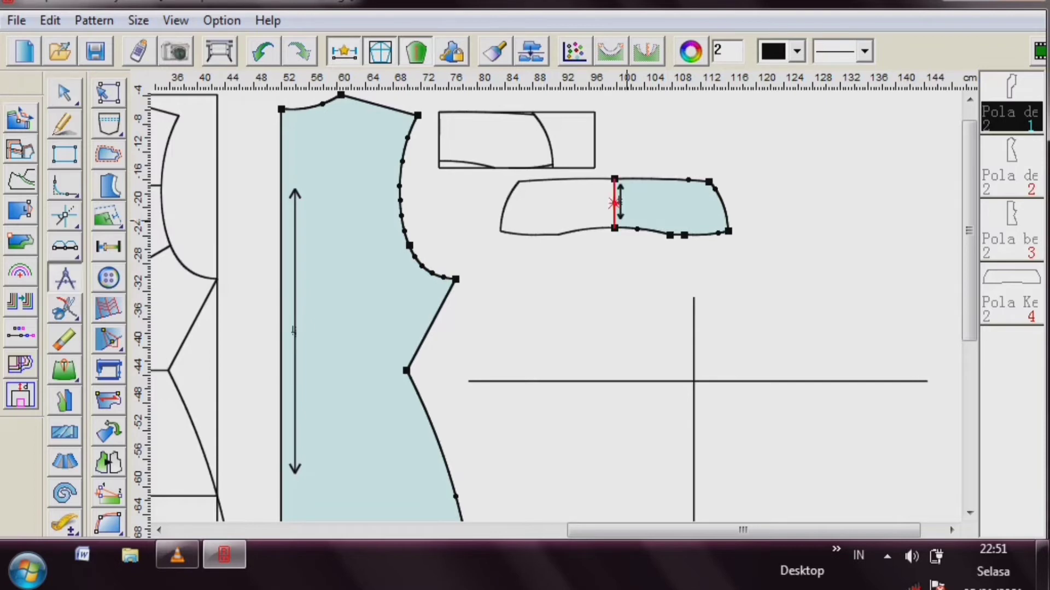
pyautogui.click(693, 298)
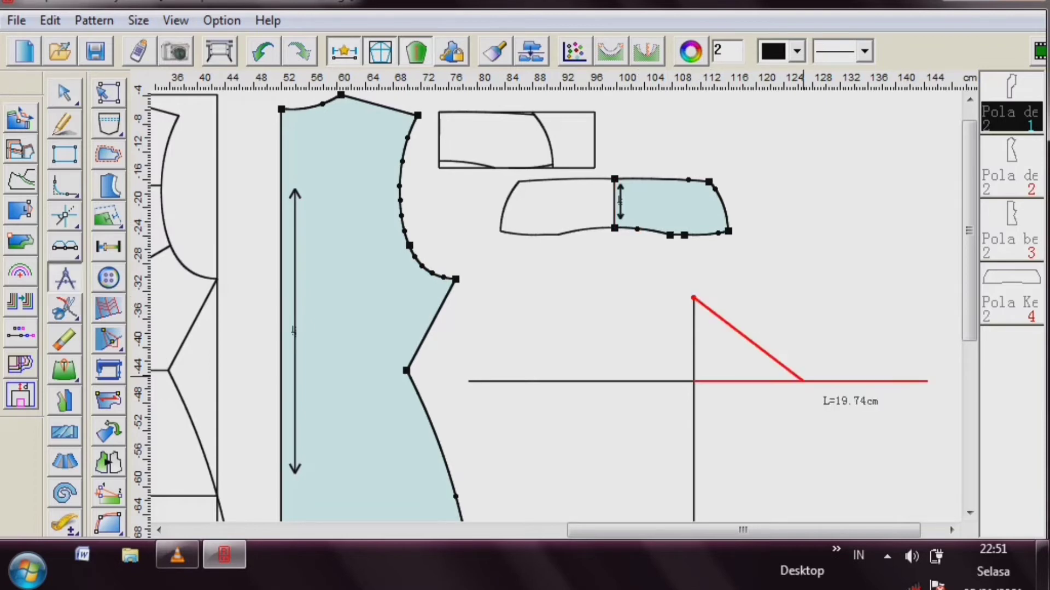
pyautogui.click(800, 381)
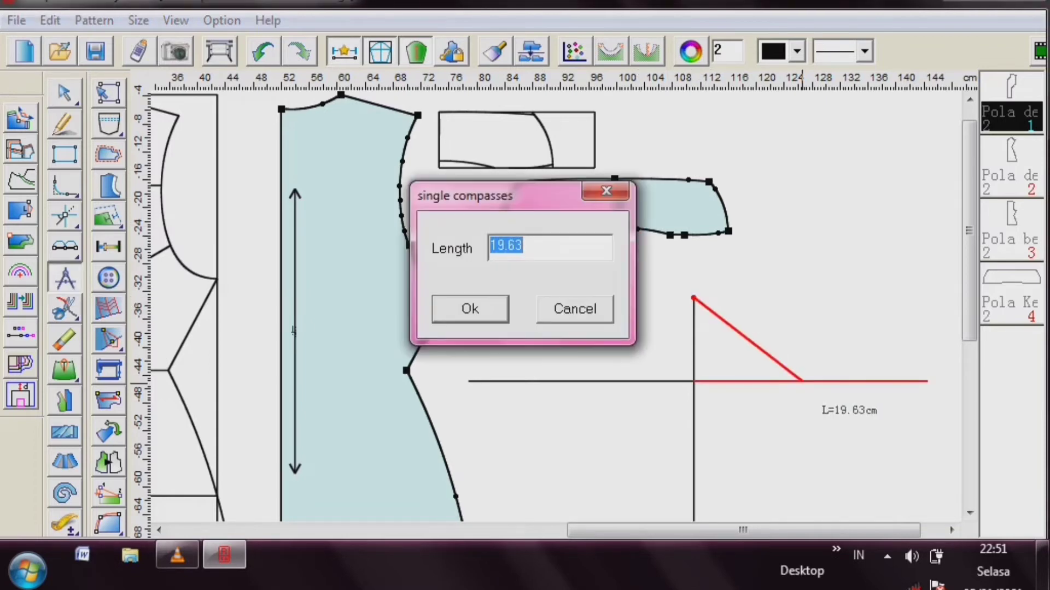
pyautogui.write('27')
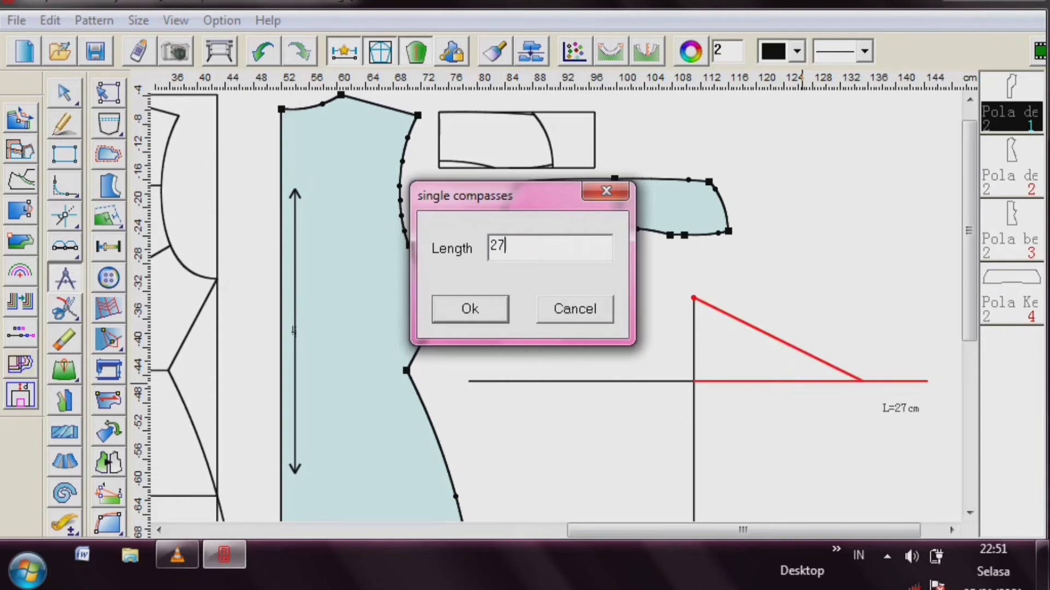
pyautogui.write('.94')
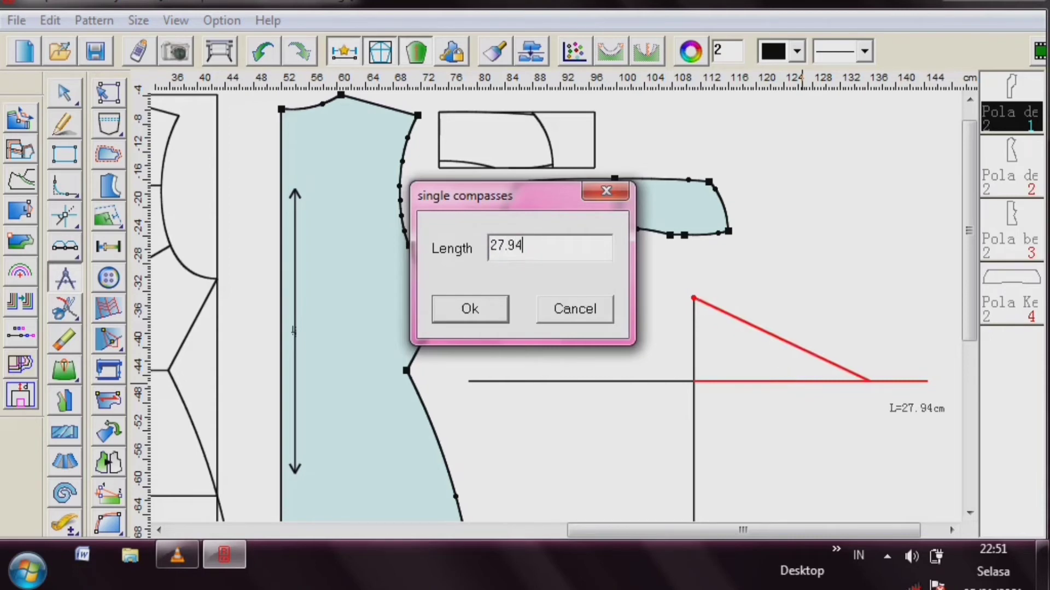
pyautogui.click(469, 310)
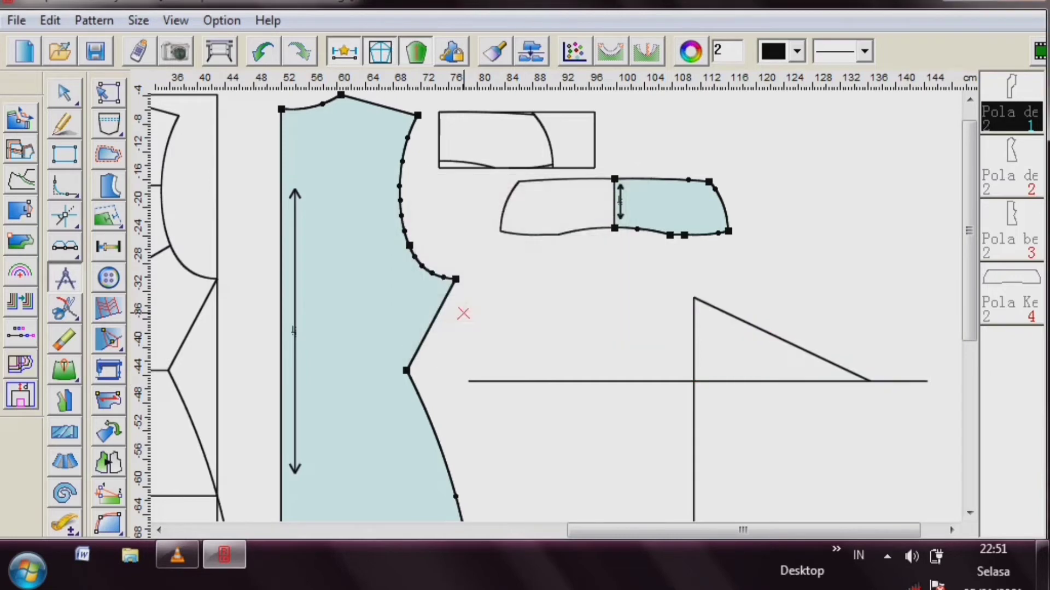
# - Draw a 27.94 cm line with Compasses from the vertical line's upper end to the left half of the horizontal line
pyautogui.click(693, 298)
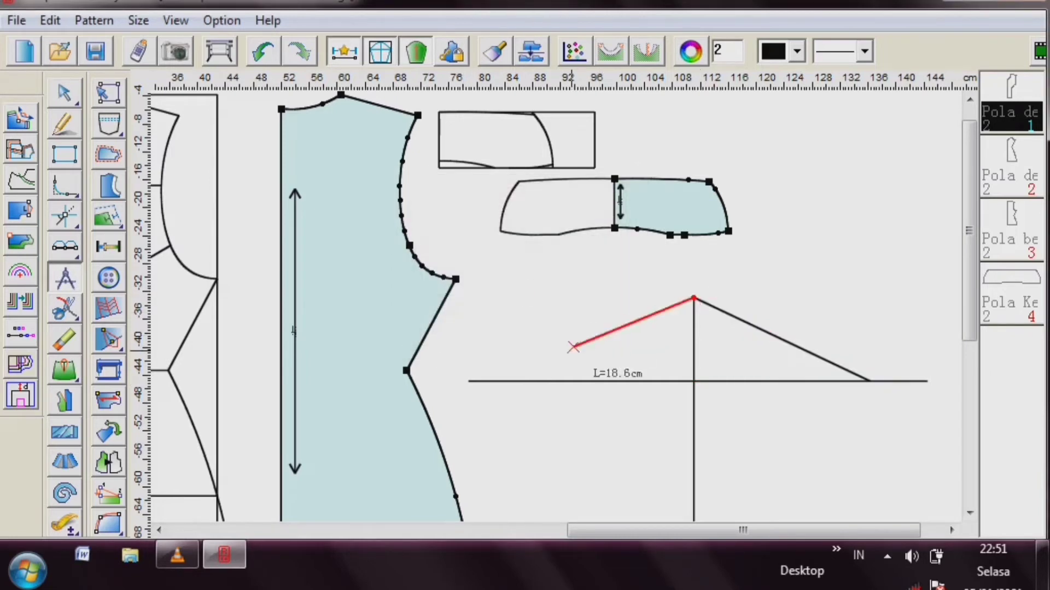
pyautogui.click(543, 381)
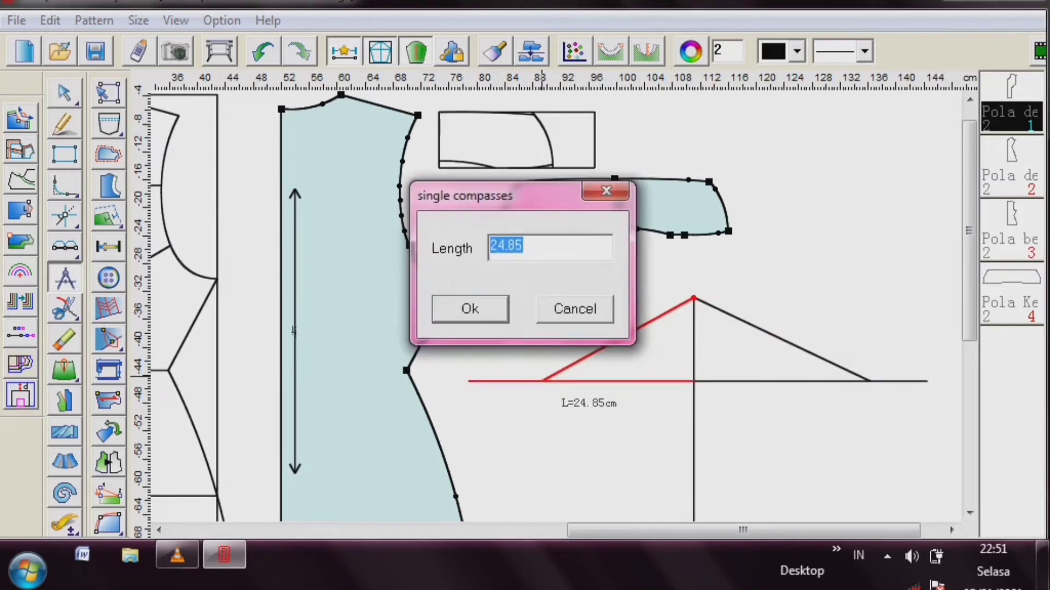
pyautogui.write('27')
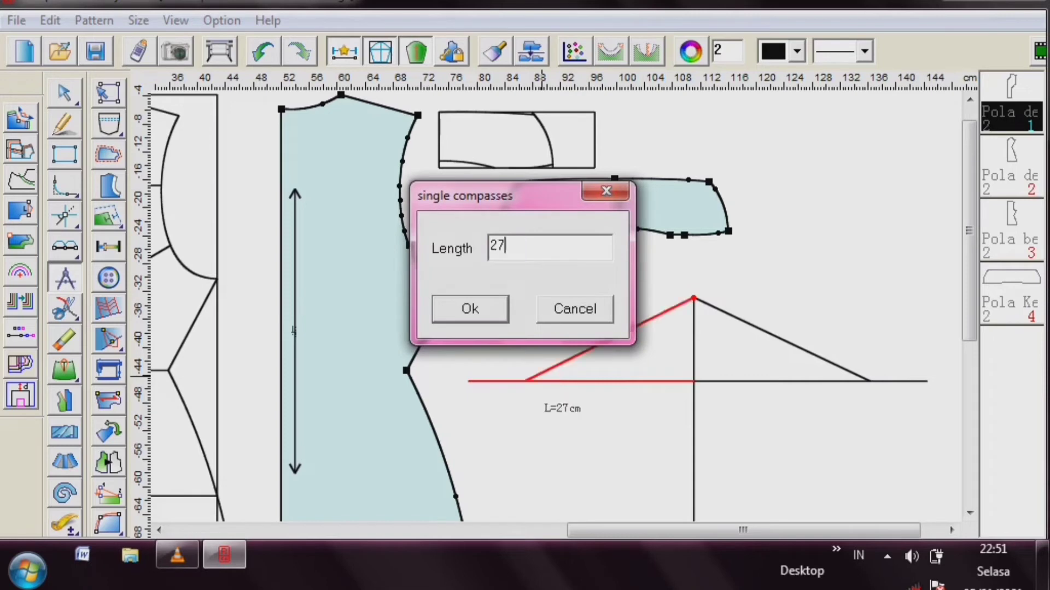
pyautogui.write('.9')
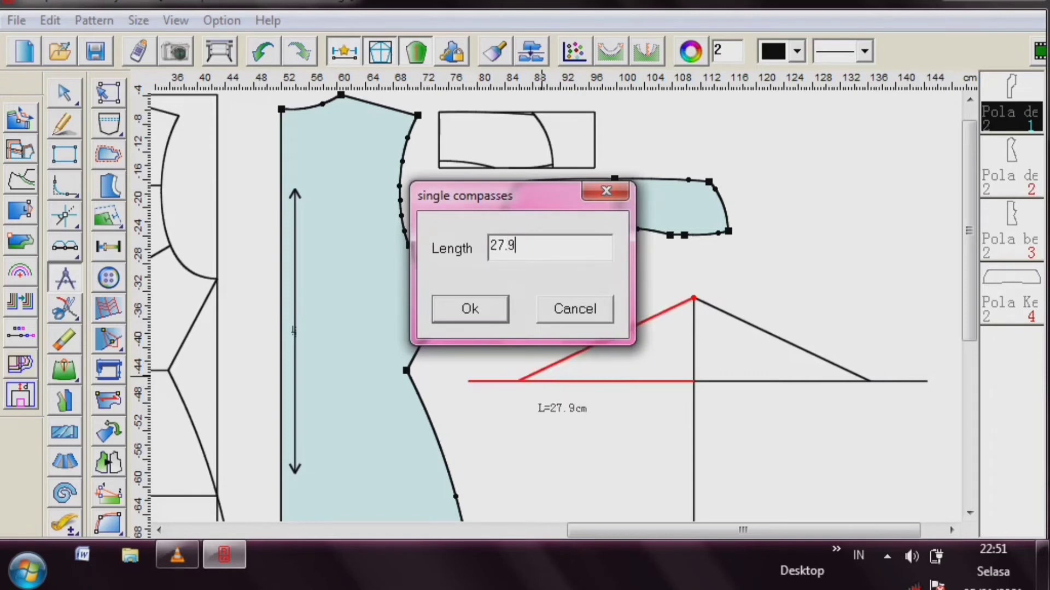
pyautogui.write('4')
pyautogui.press('Return')
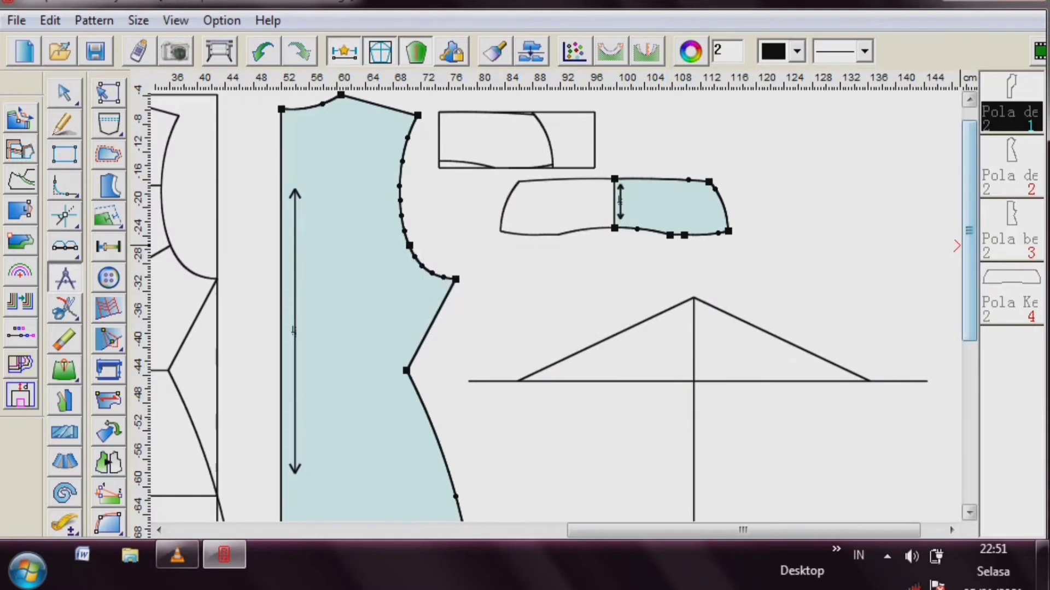
# - Draw a horizontal line 12.5 cm long rightward from the vertical line's lower end
pyautogui.moveTo(957, 246); pyautogui.dragTo(956, 388)
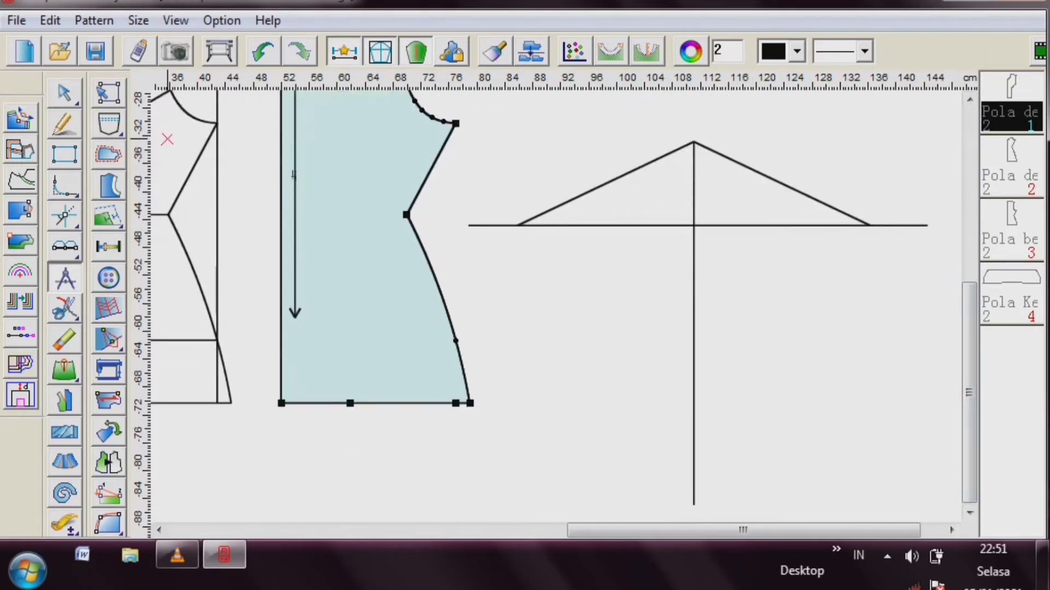
pyautogui.press('f')
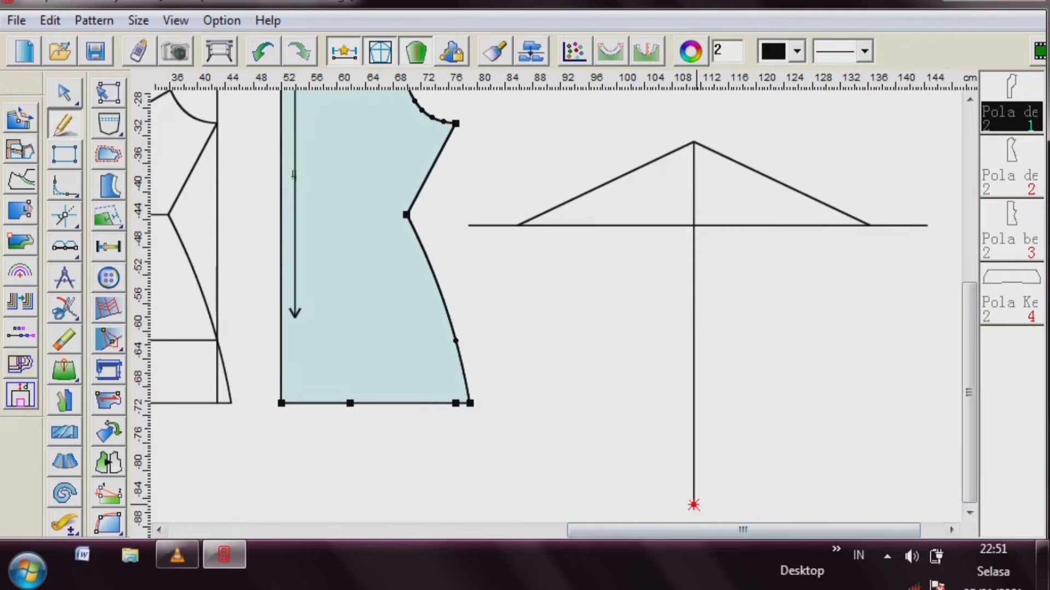
pyautogui.click(694, 505)
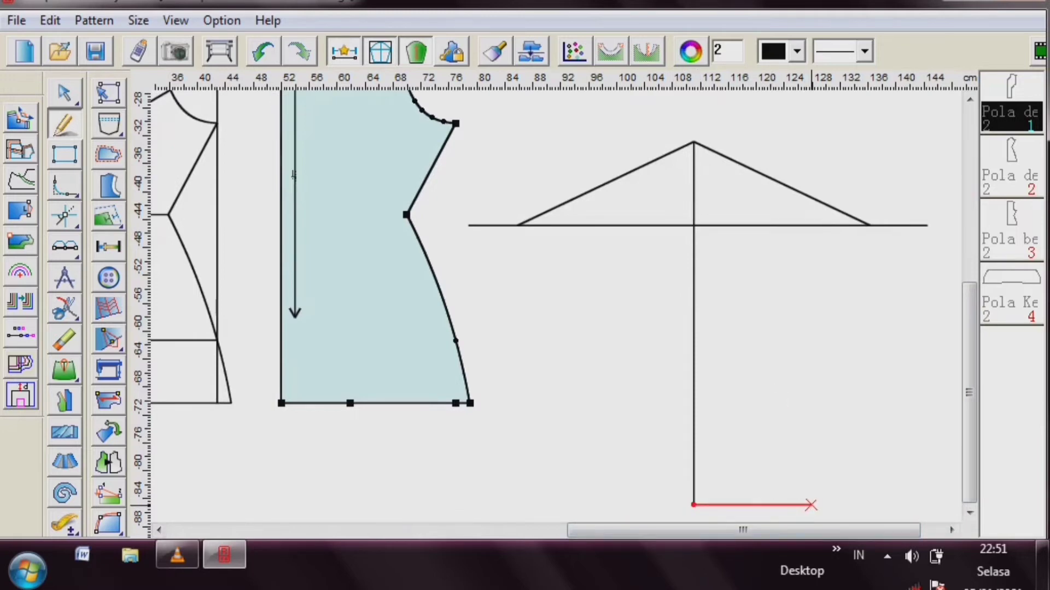
pyautogui.click(790, 506)
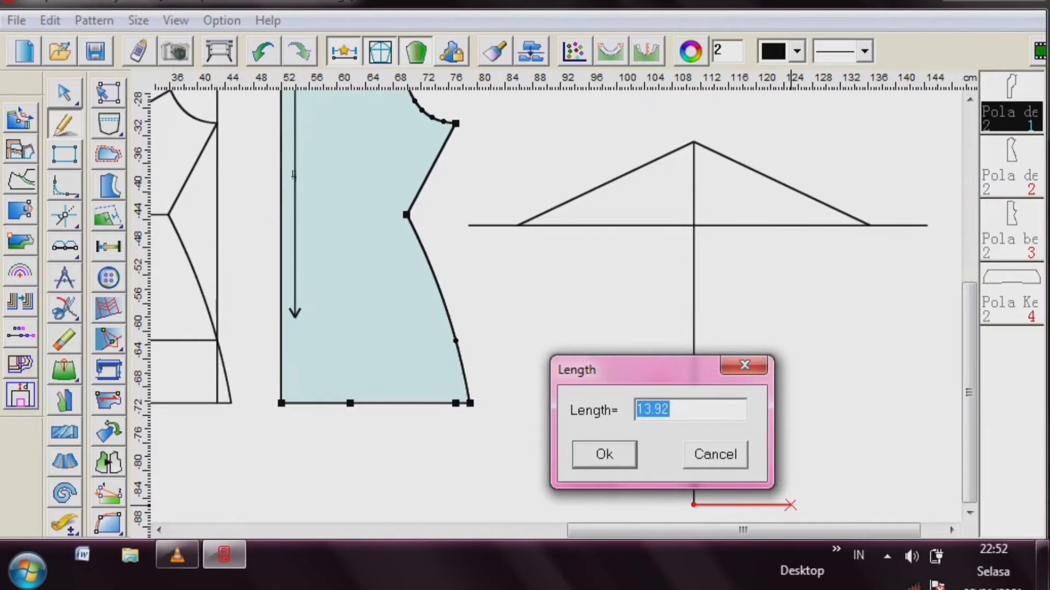
pyautogui.write('12.5')
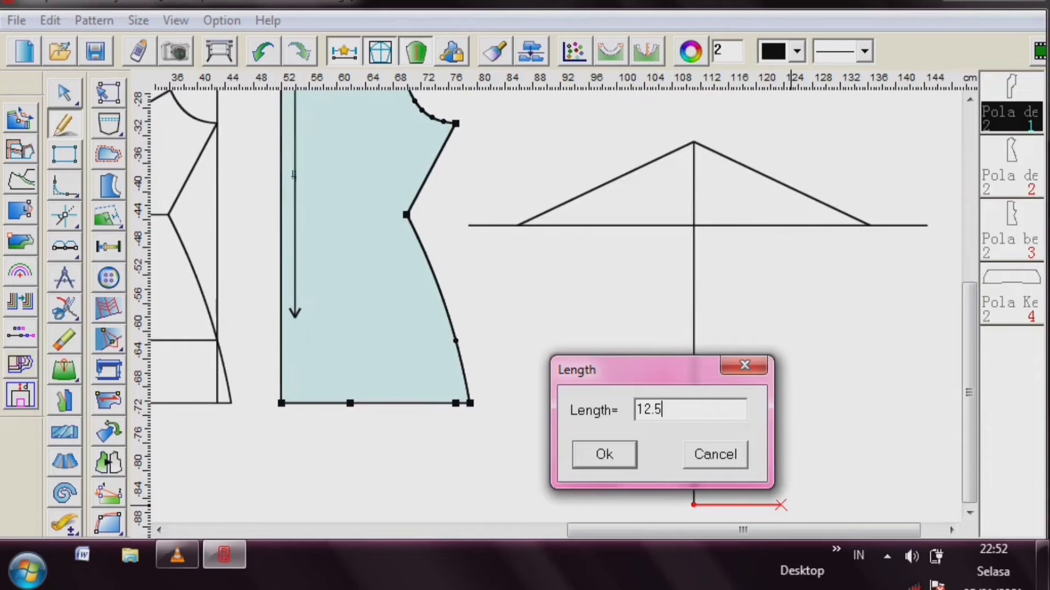
pyautogui.press('Return')
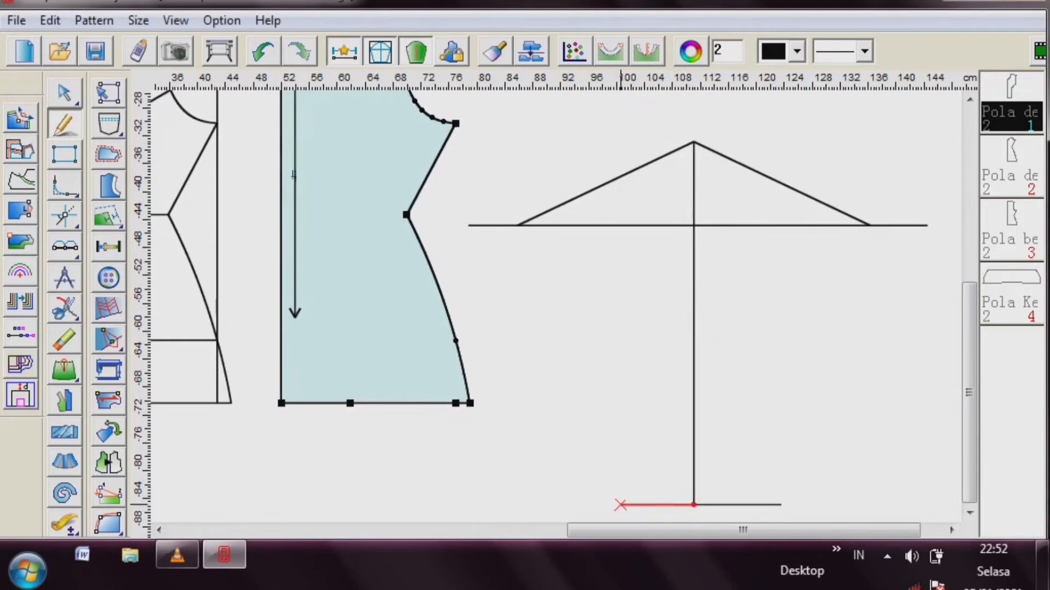
# - Draw a horizontal line 12.5 cm long leftward from the vertical line's lower end
pyautogui.click(604, 505)
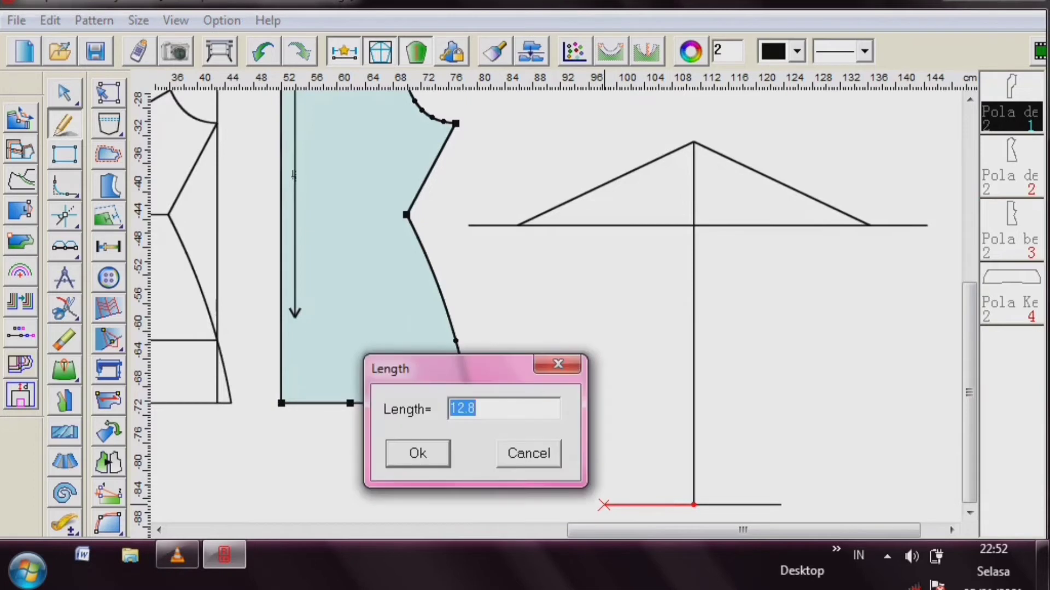
pyautogui.write('12.5')
pyautogui.click(419, 454)
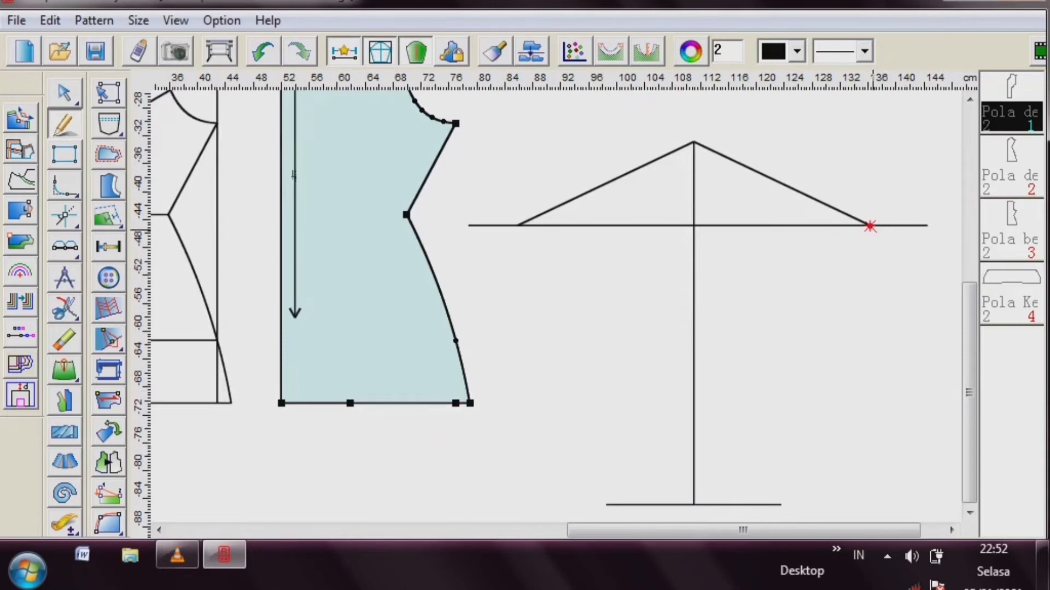
# - Draw straight side lines joining the outer ends of both sloping lines to the matching ends of the lower horizontal line
pyautogui.click(870, 226)
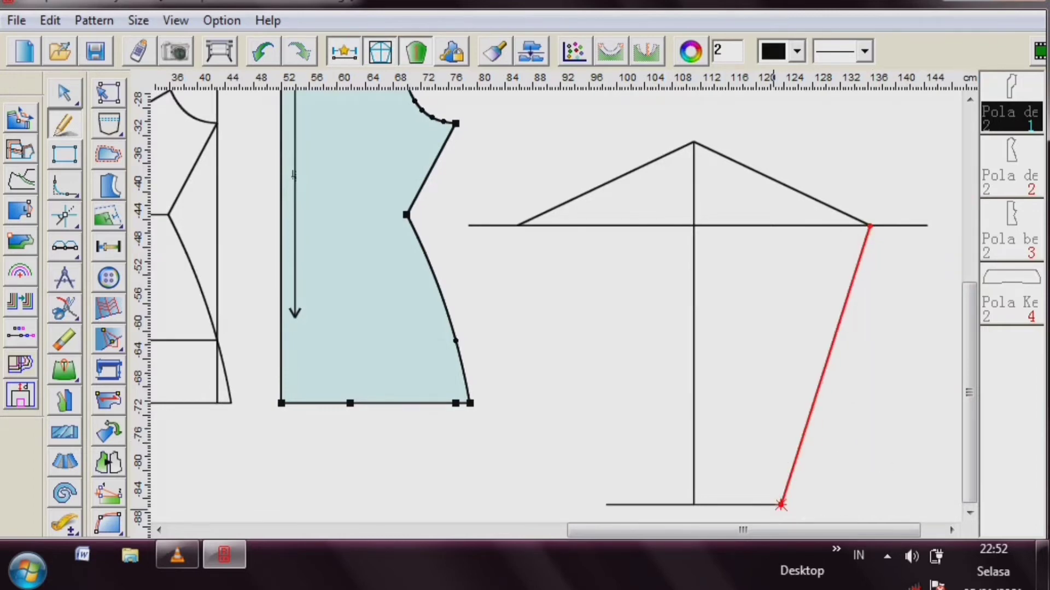
pyautogui.click(781, 505)
pyautogui.rightClick(751, 460)
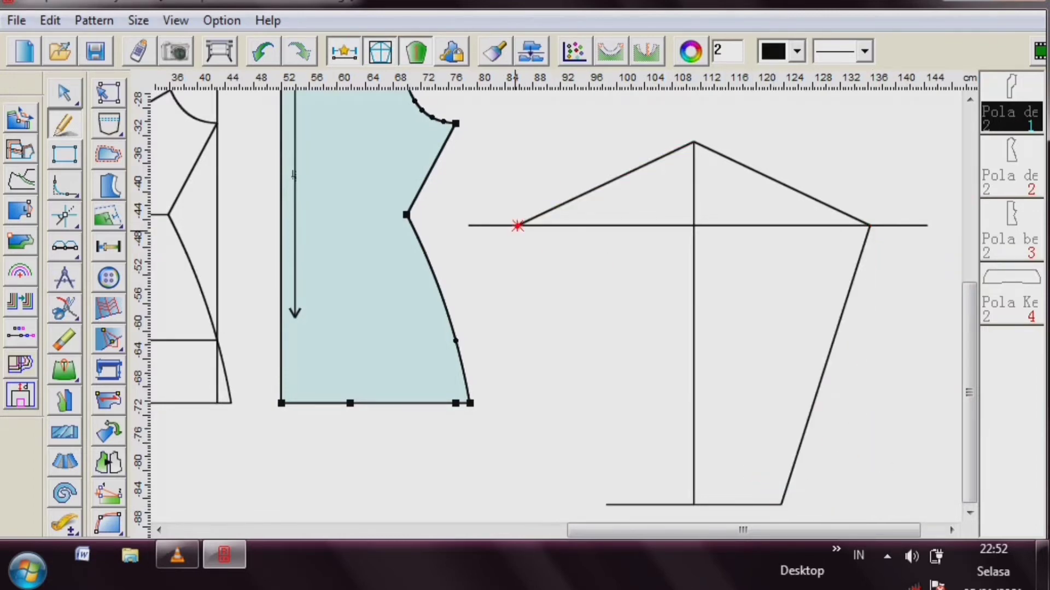
pyautogui.click(517, 225)
pyautogui.click(606, 504)
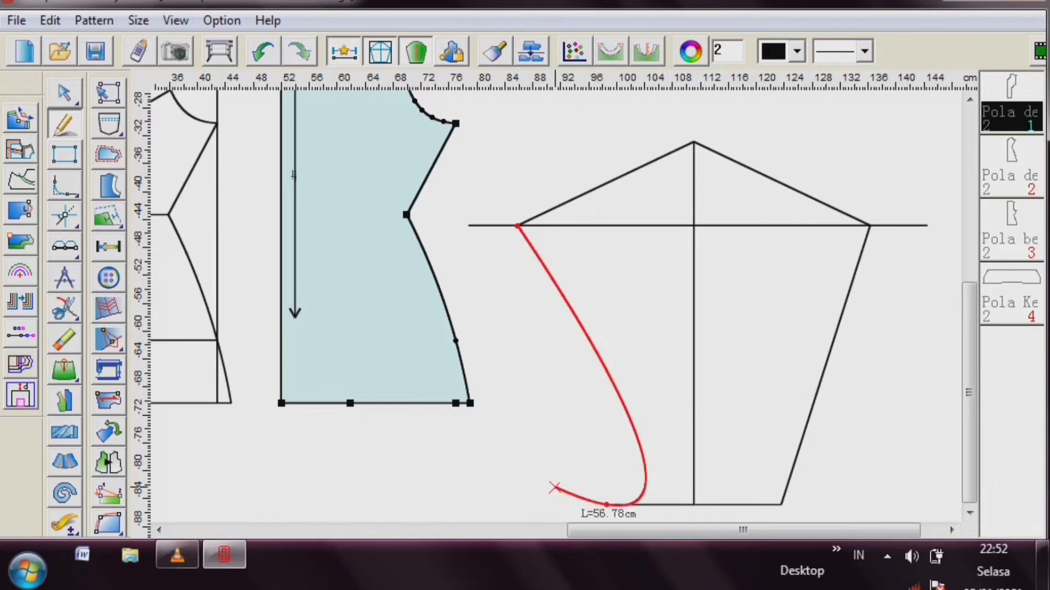
pyautogui.rightClick(554, 487)
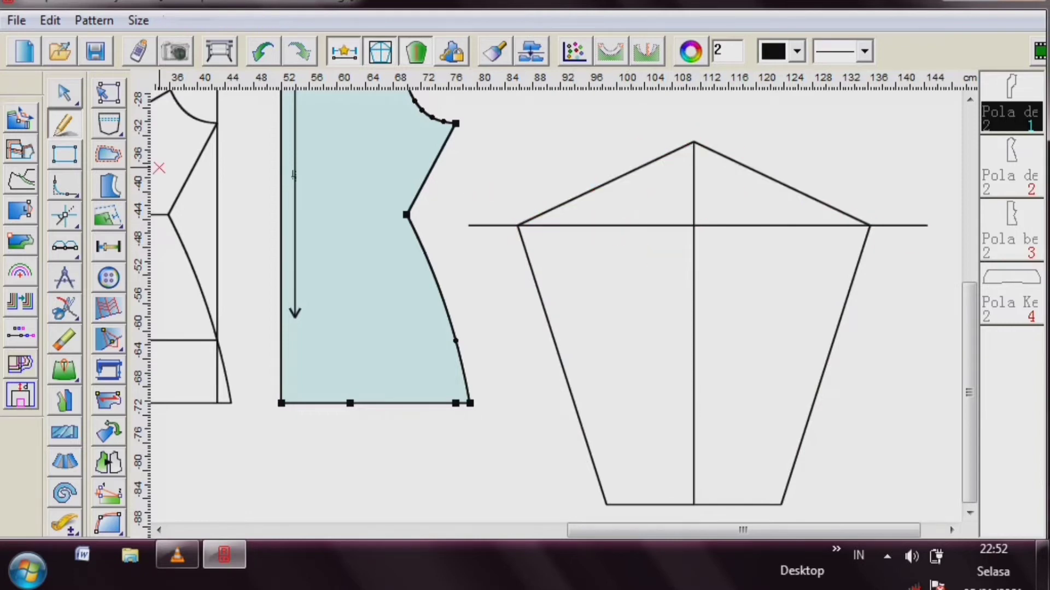
# - Divide each of the two sloping lines into four equal parts by placing points at their quarter, middle and three-quarter positions
pyautogui.moveTo(62, 310)
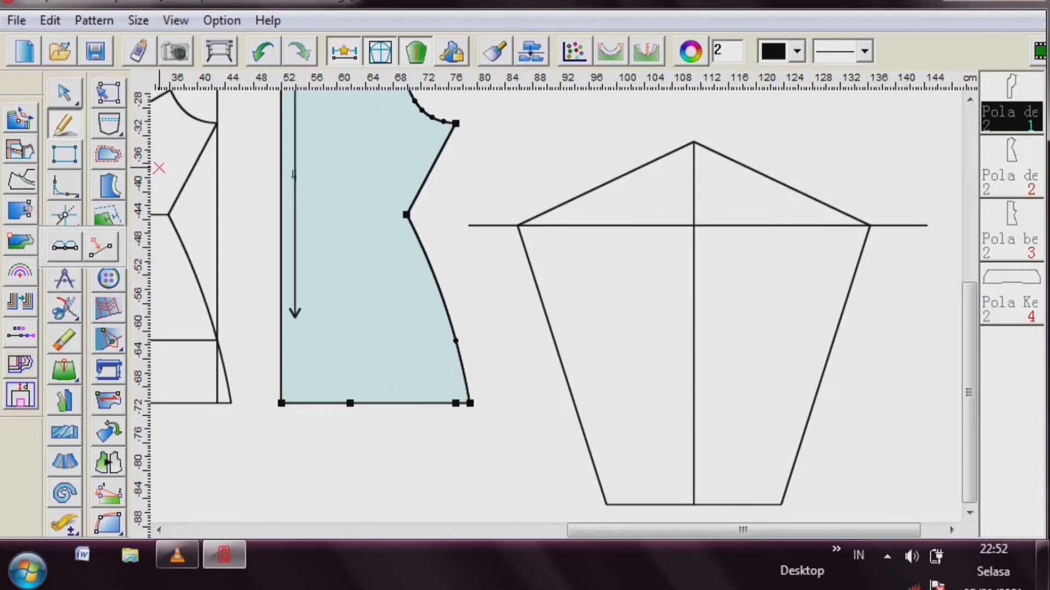
pyautogui.click(65, 247)
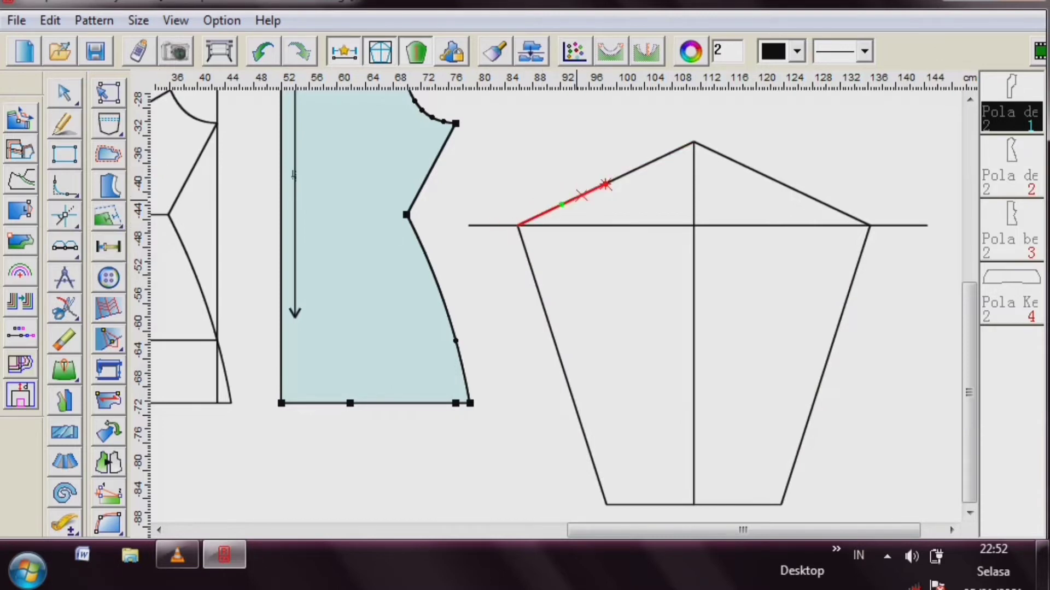
pyautogui.click(562, 205)
pyautogui.click(652, 162)
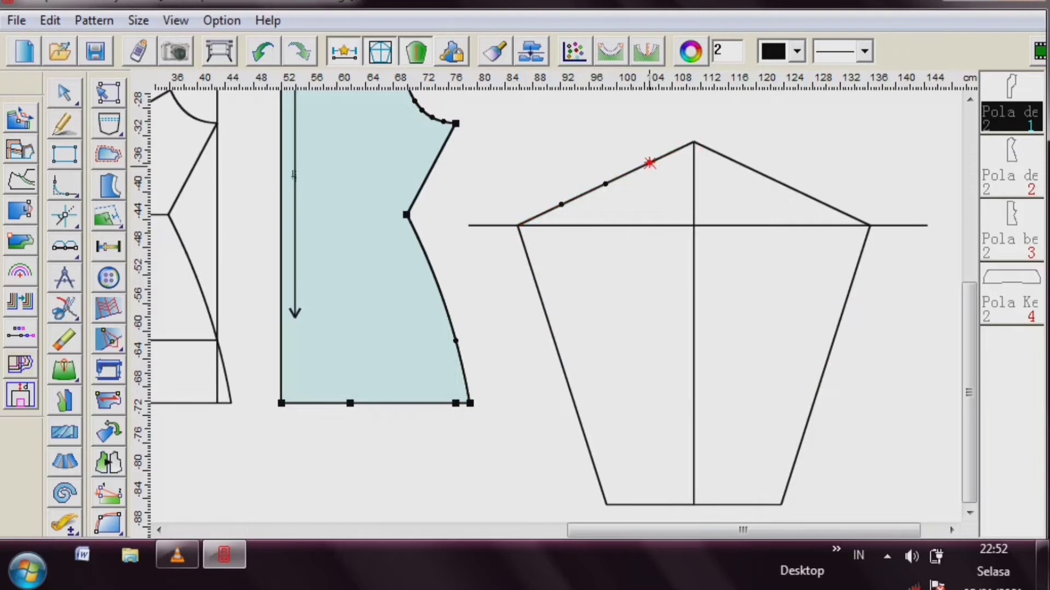
pyautogui.click(649, 163)
pyautogui.click(782, 184)
pyautogui.click(738, 162)
pyautogui.click(825, 204)
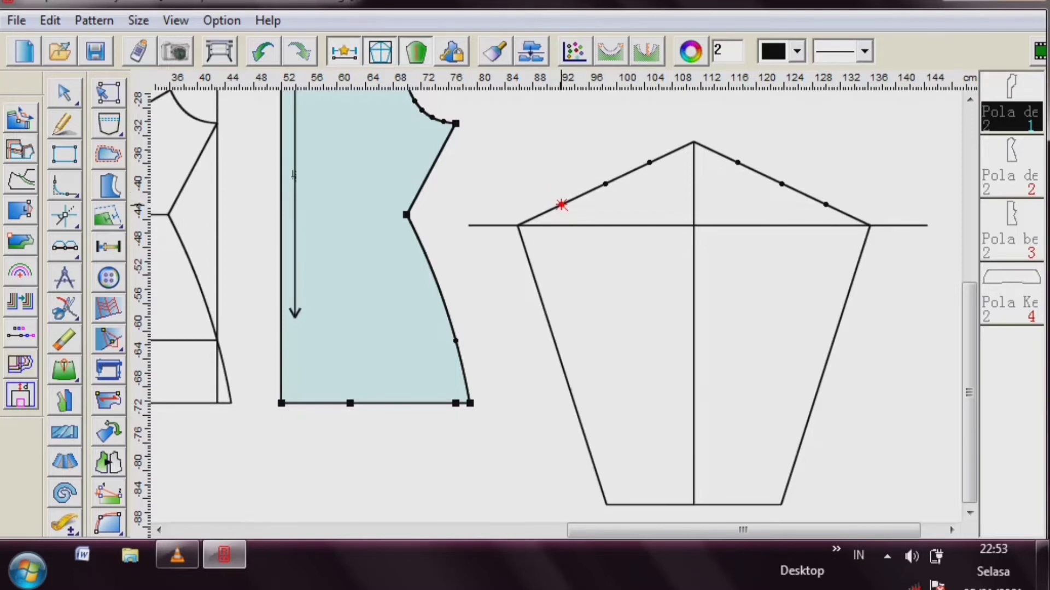
# - Add an offset point 0.5 cm directly below the lowest division point on the left sloping line
pyautogui.click(562, 204)
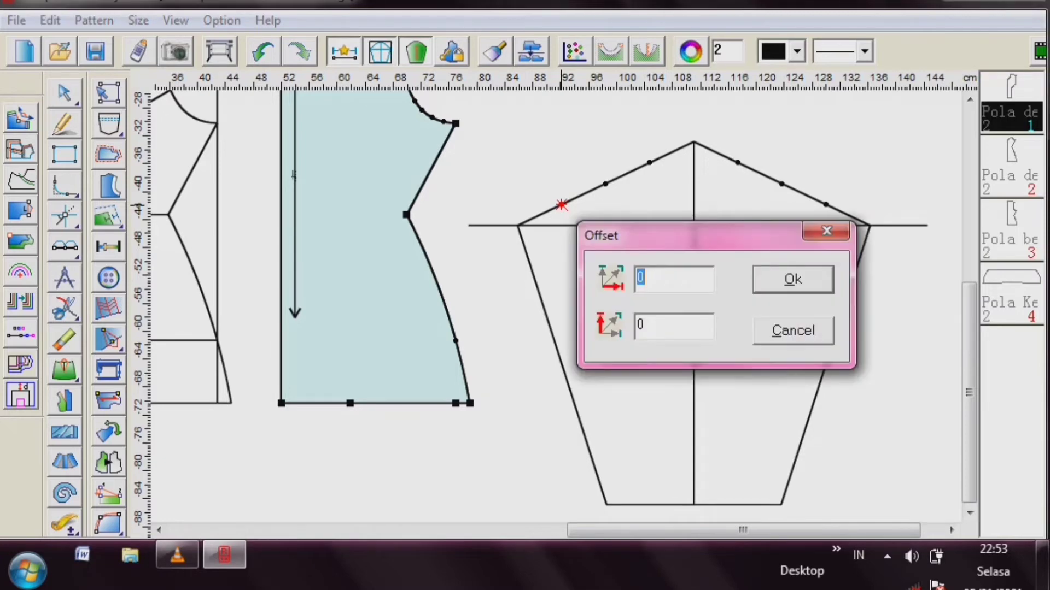
pyautogui.moveTo(656, 235); pyautogui.dragTo(412, 288)
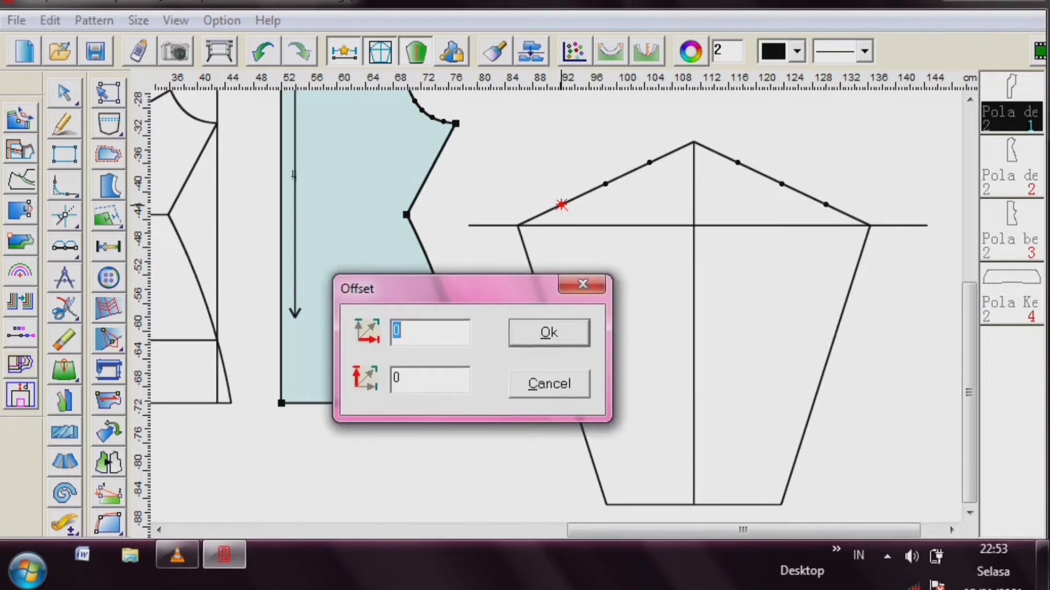
pyautogui.click(406, 379)
pyautogui.press('BackSpace')
pyautogui.write('-0.5')
pyautogui.click(549, 332)
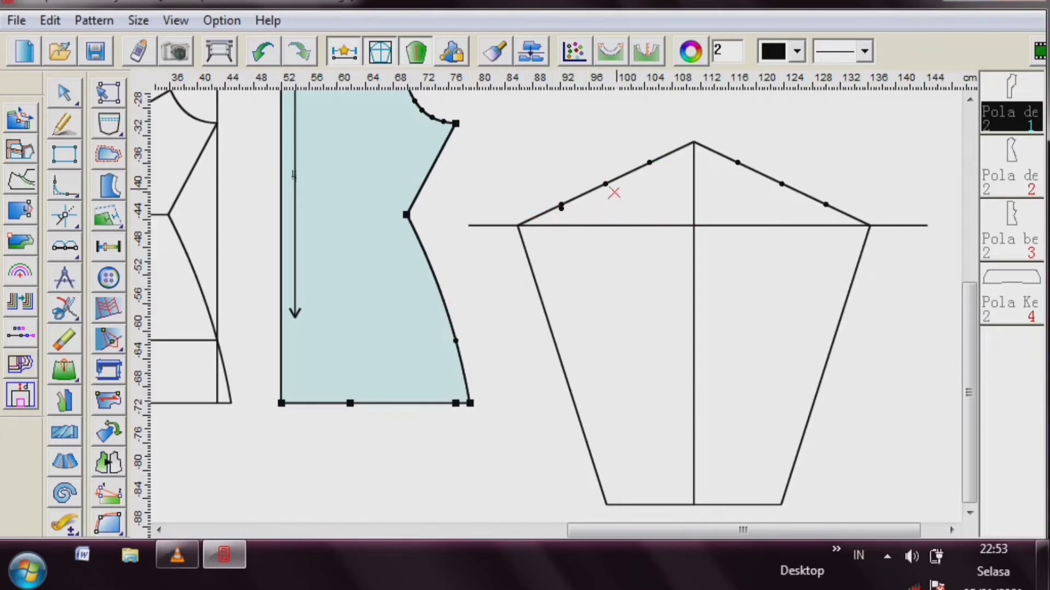
# - Add an offset point 1.5 cm directly above the uppermost division point on the left sloping line
pyautogui.click(648, 163)
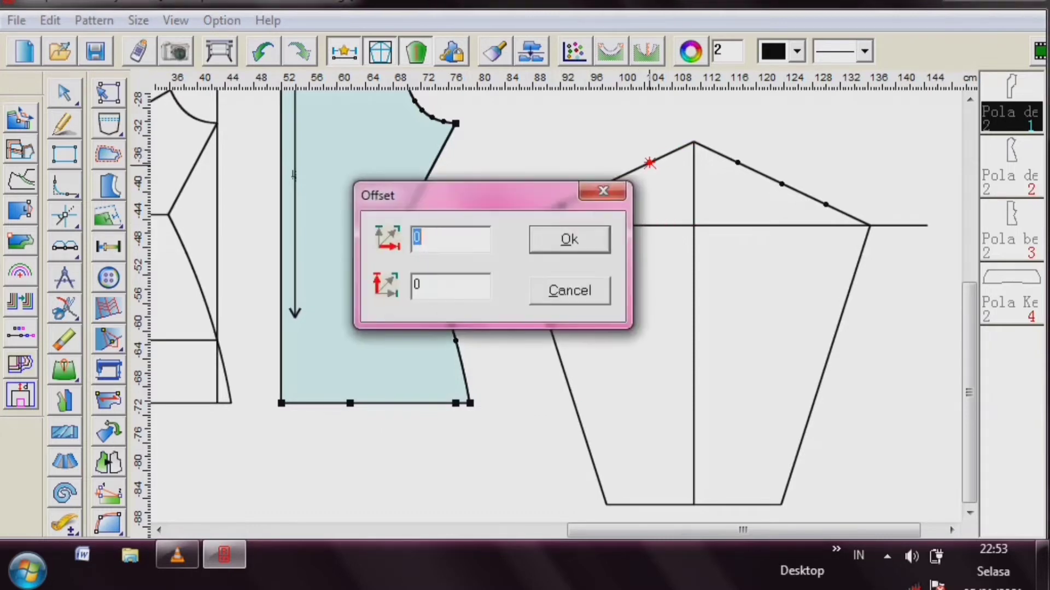
pyautogui.moveTo(492, 195); pyautogui.dragTo(402, 260)
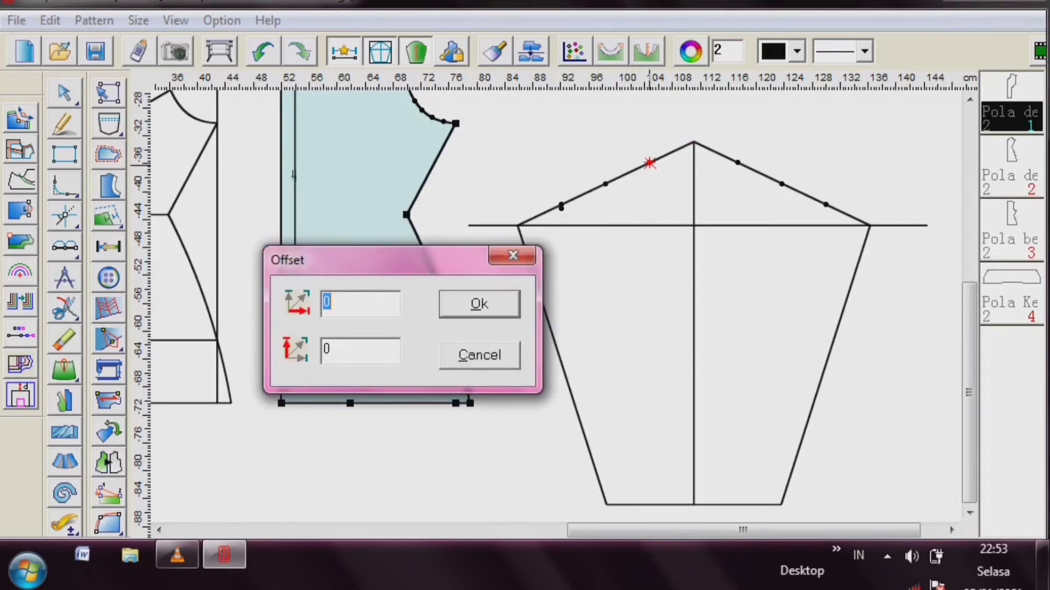
pyautogui.press('Tab')
pyautogui.press('BackSpace')
pyautogui.write('1.5')
pyautogui.press('Return')
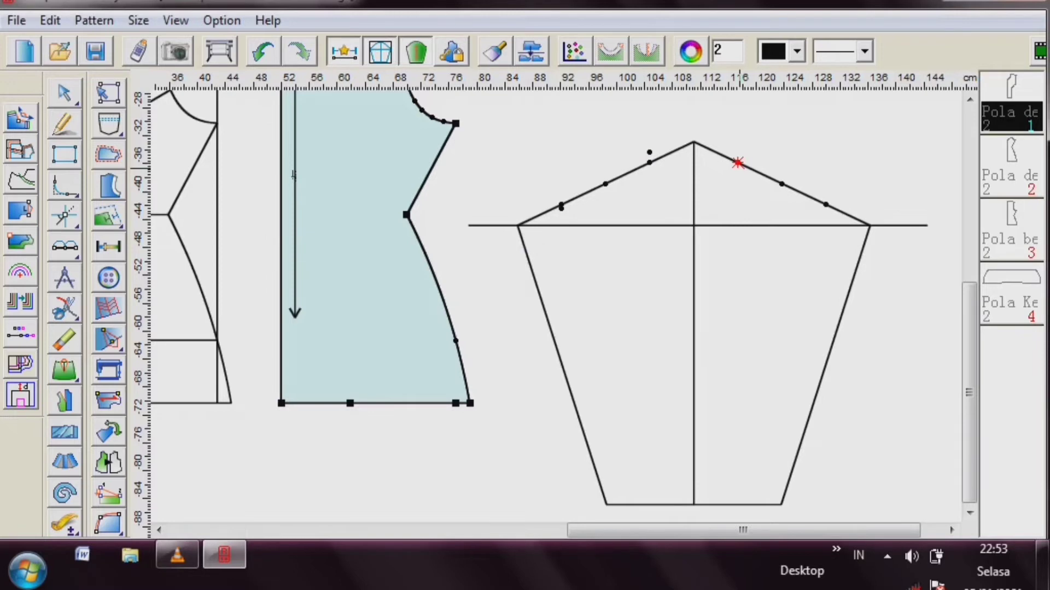
# - Add an offset point 2 cm directly above the uppermost division point on the right sloping line
pyautogui.click(737, 162)
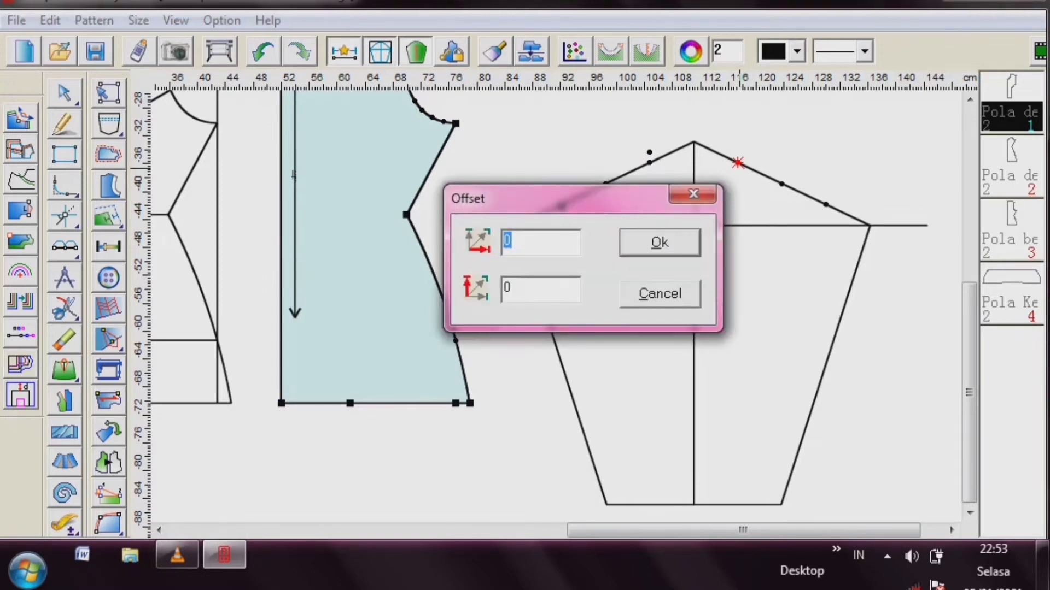
pyautogui.press('Tab')
pyautogui.write('2')
pyautogui.press('Return')
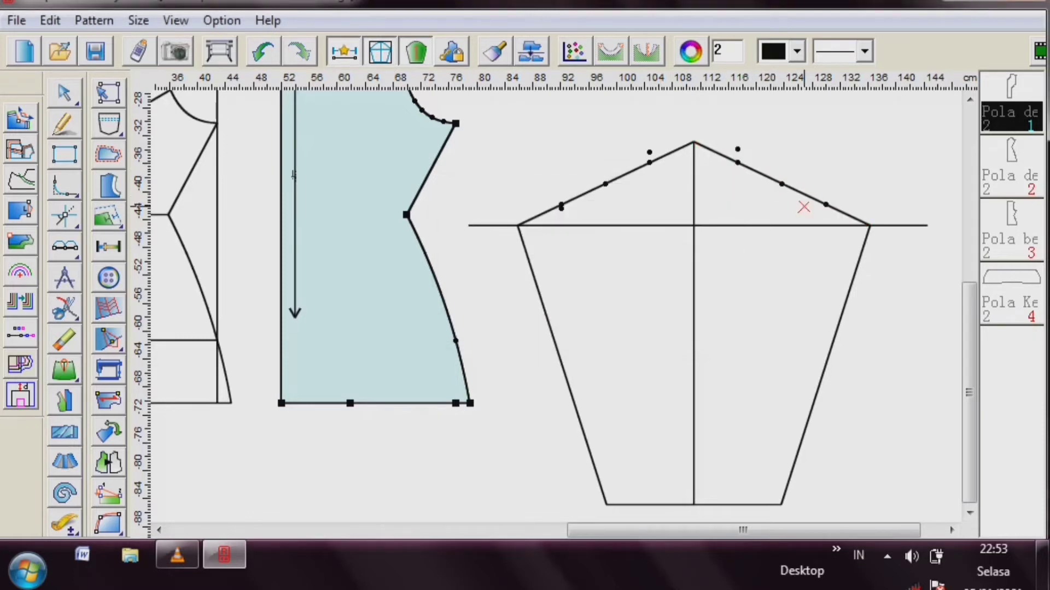
# - Add an offset point 1 cm directly above the middle division point on the right sloping line
pyautogui.click(783, 185)
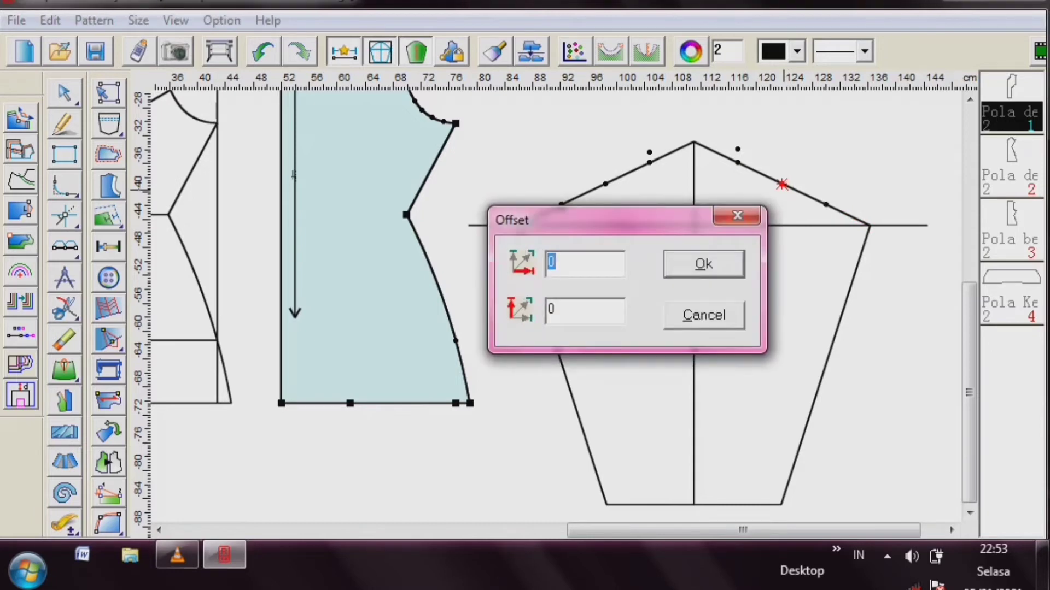
pyautogui.press('Tab')
pyautogui.write('1')
pyautogui.press('Return')
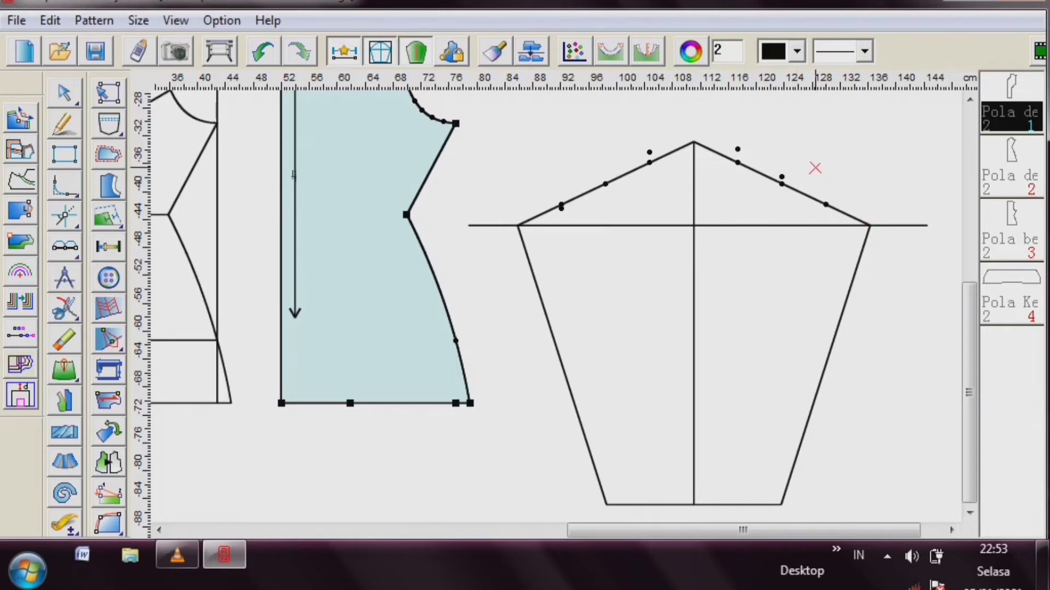
# - Draw the curved sleeve cap from the left underarm corner through the offset points, left middle division point, apex and lowest right division point to the right corner
pyautogui.click(65, 124)
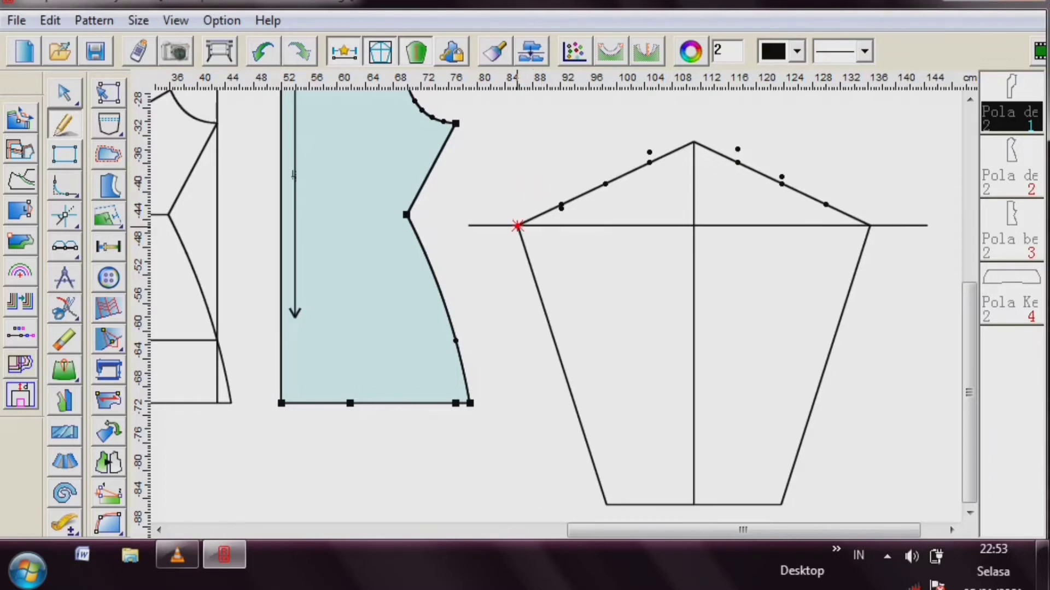
pyautogui.click(517, 226)
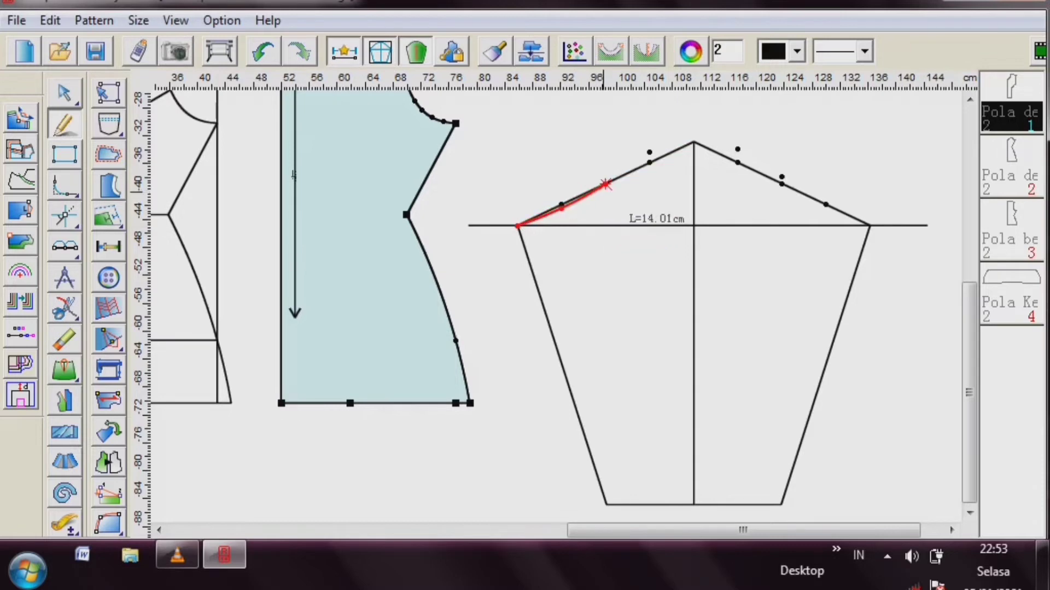
pyautogui.click(606, 183)
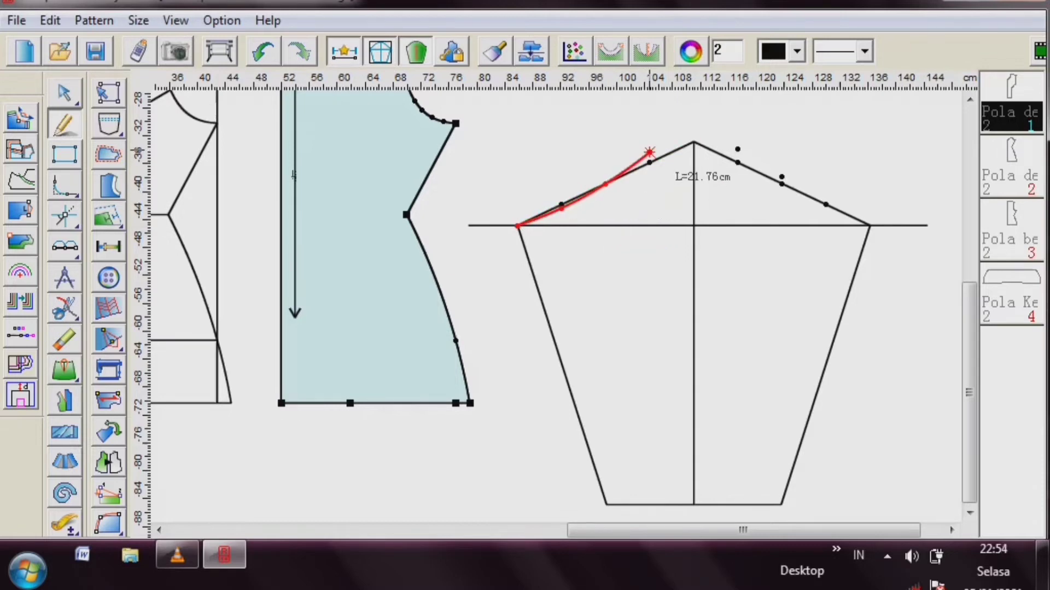
pyautogui.click(650, 152)
pyautogui.click(693, 142)
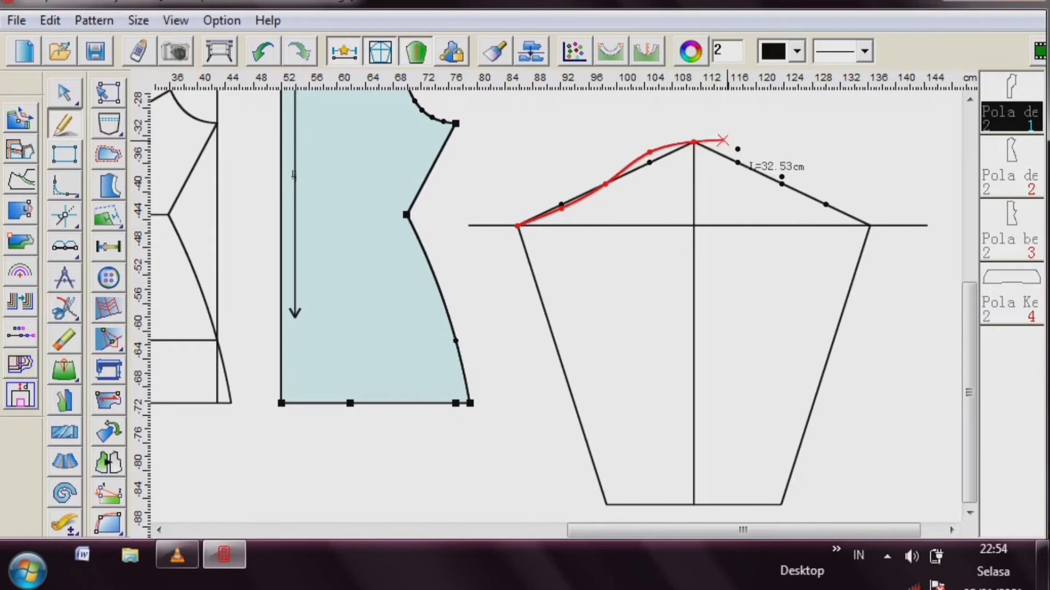
pyautogui.click(737, 149)
pyautogui.click(782, 176)
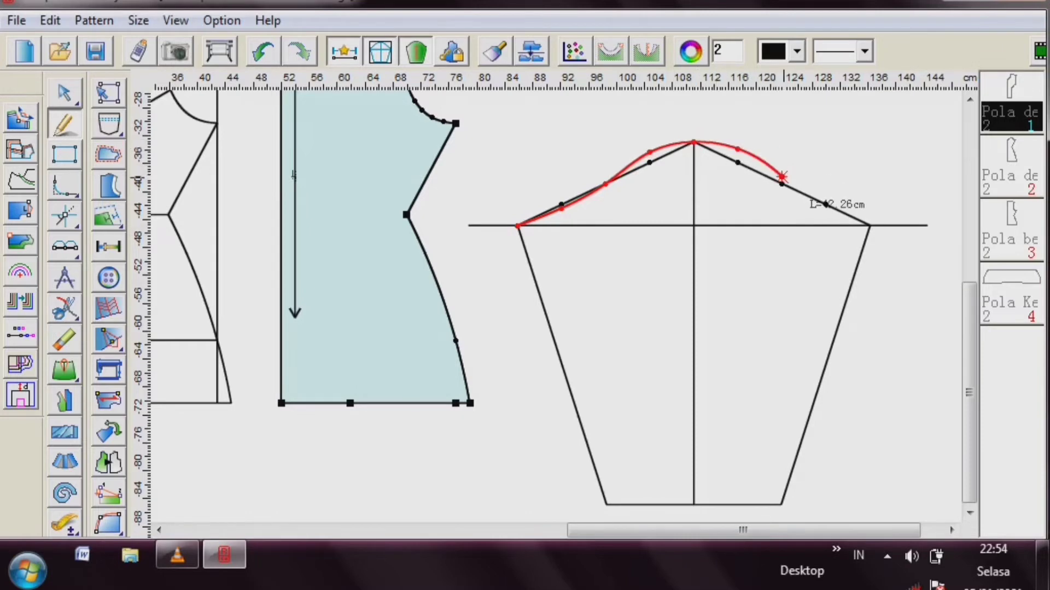
pyautogui.click(826, 204)
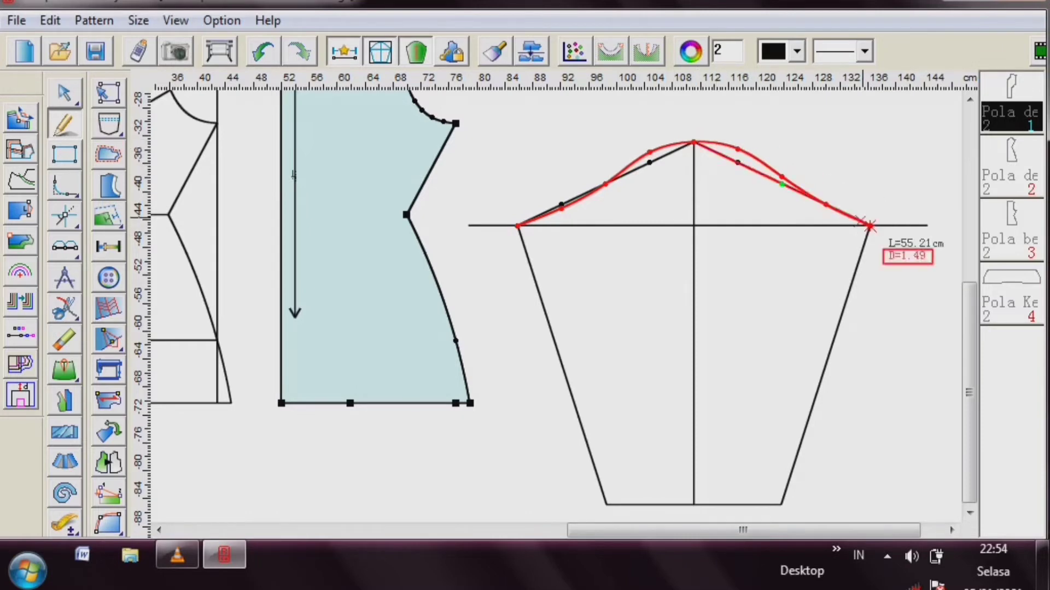
pyautogui.click(870, 226)
pyautogui.rightClick(870, 226)
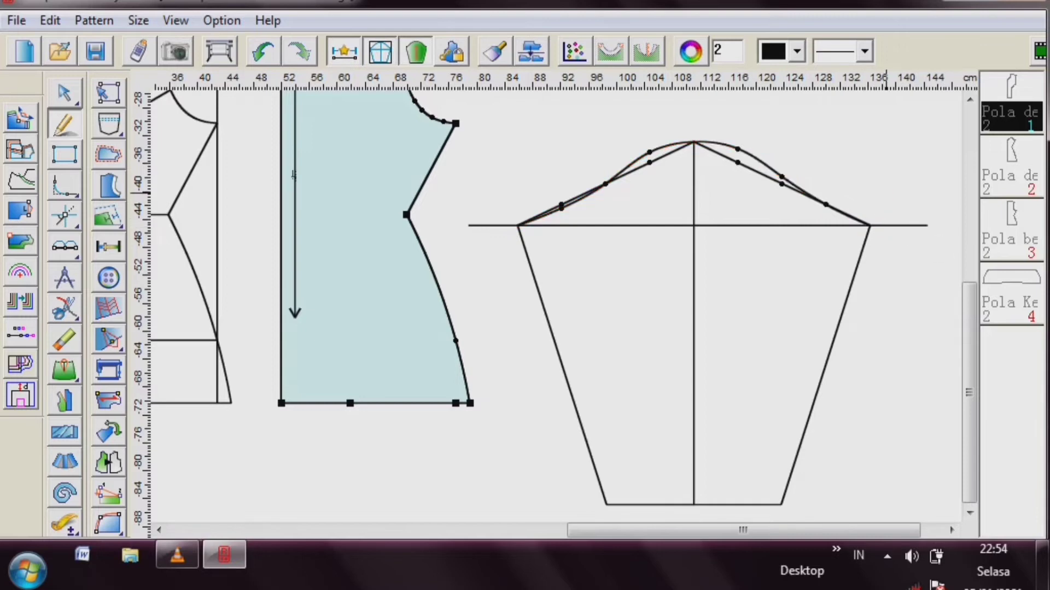
# - Create the sleeve pattern piece from the closed outline of the cap curve, both side lines and the hem
pyautogui.click(65, 93)
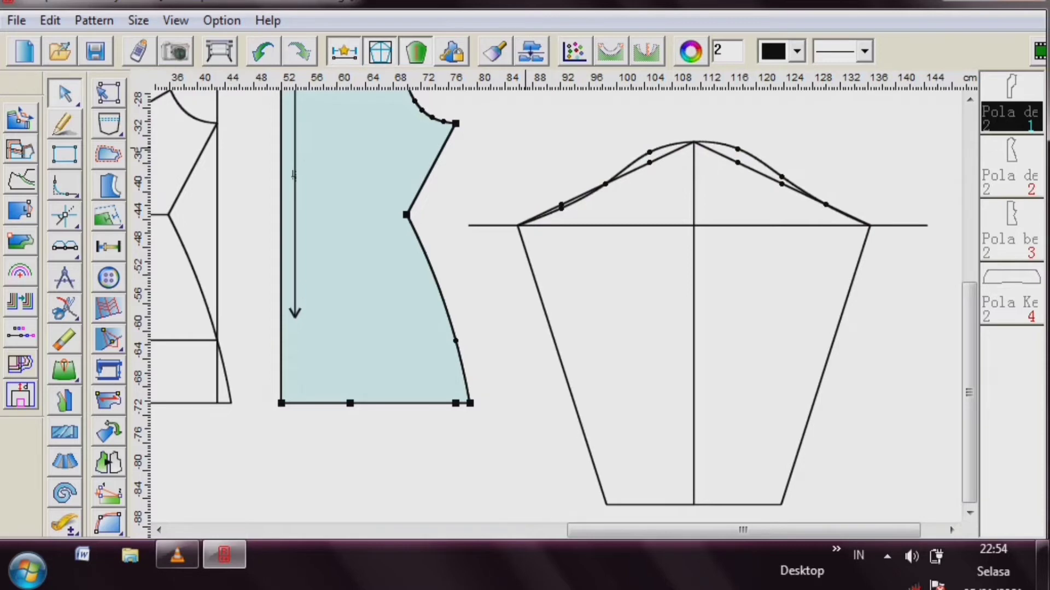
pyautogui.rightClick(525, 148)
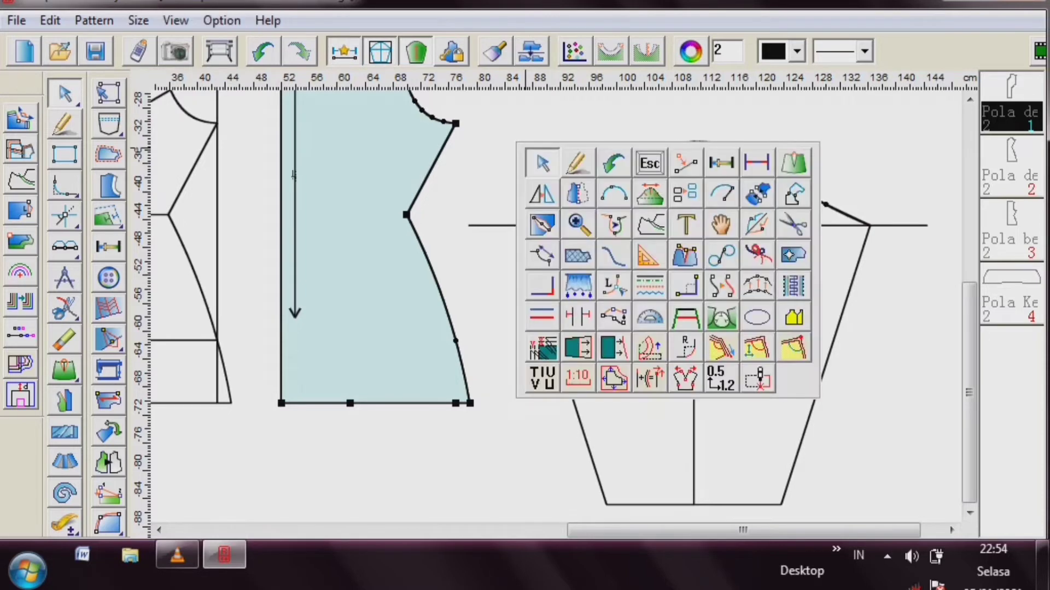
pyautogui.click(542, 163)
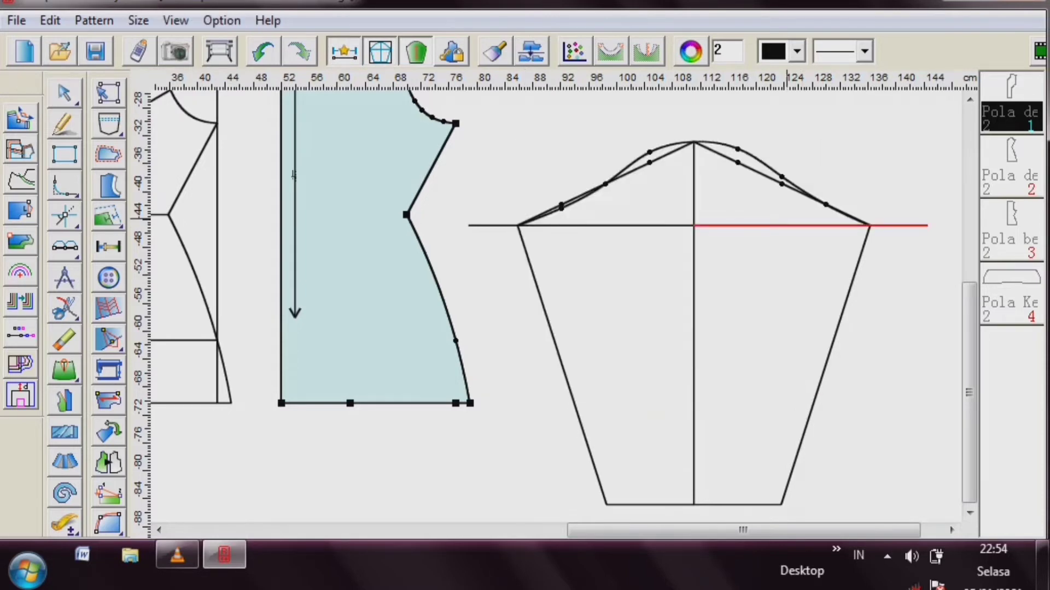
pyautogui.click(844, 297)
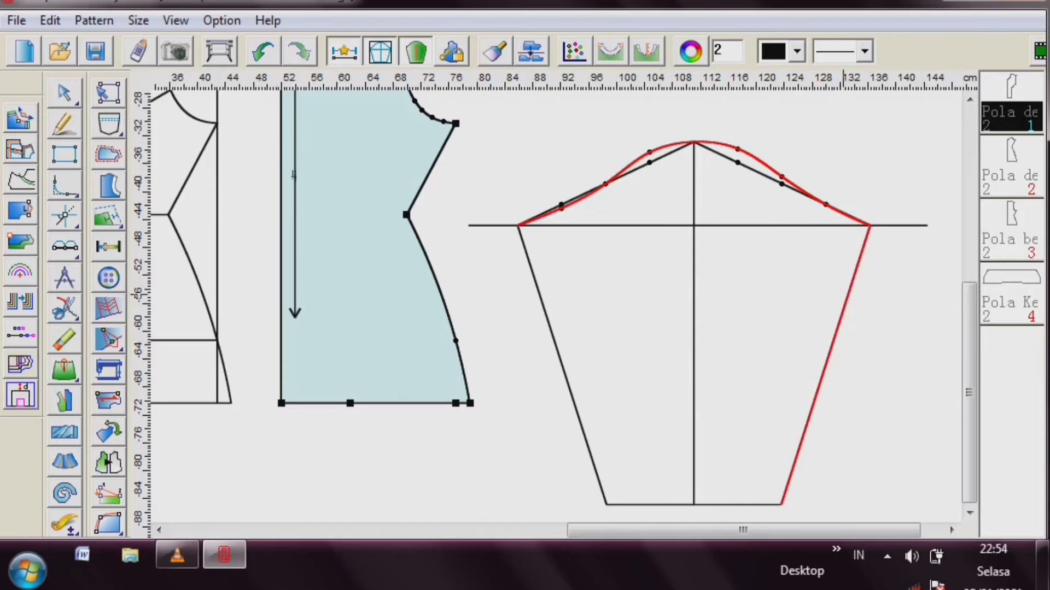
pyautogui.click(735, 504)
pyautogui.click(653, 504)
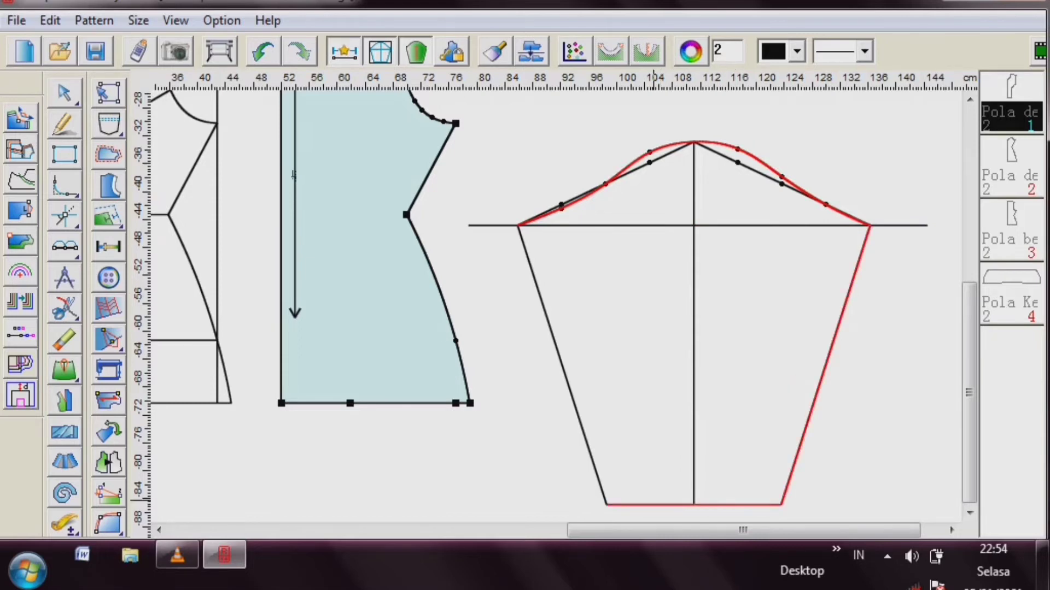
pyautogui.click(582, 426)
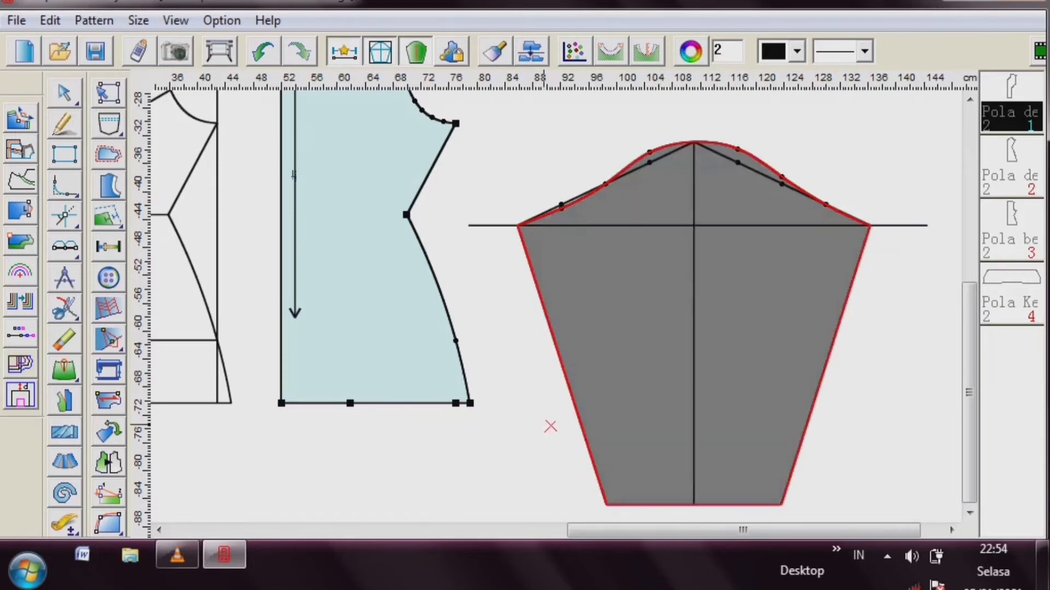
pyautogui.rightClick(520, 418)
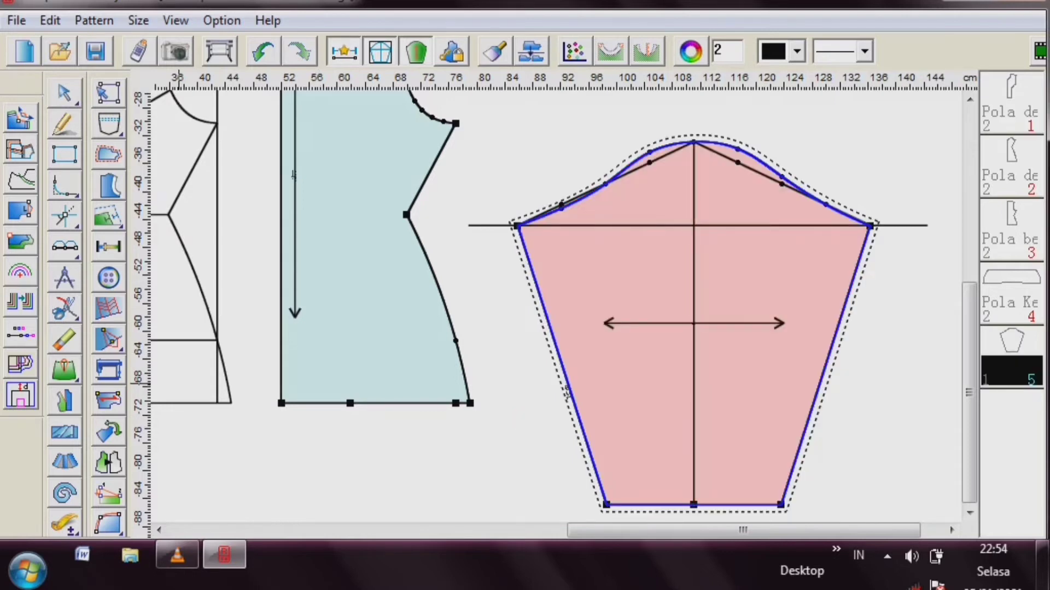
# - Turn the sleeve piece's grainline from horizontal to vertical
pyautogui.click(108, 401)
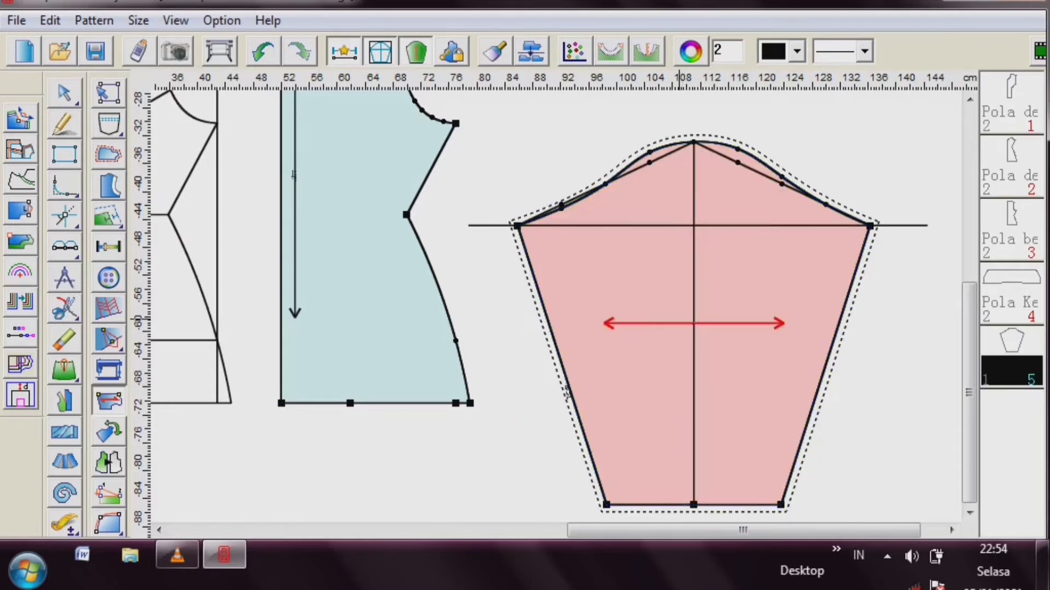
pyautogui.click(679, 323)
pyautogui.click(679, 322)
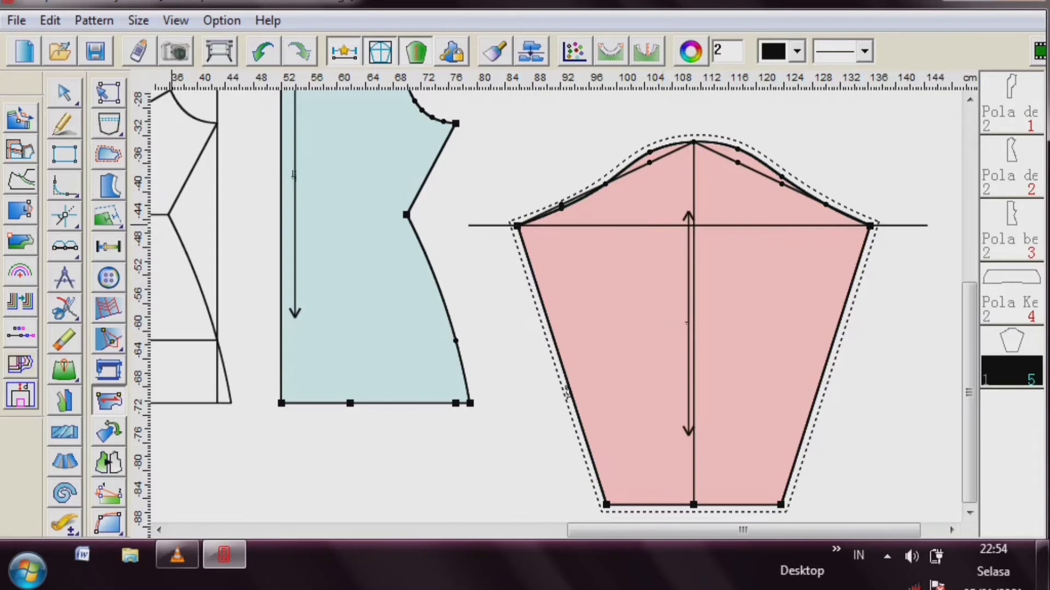
# - Set the seam allowance of the sleeve piece to 0, for only the selected pattern
pyautogui.click(108, 155)
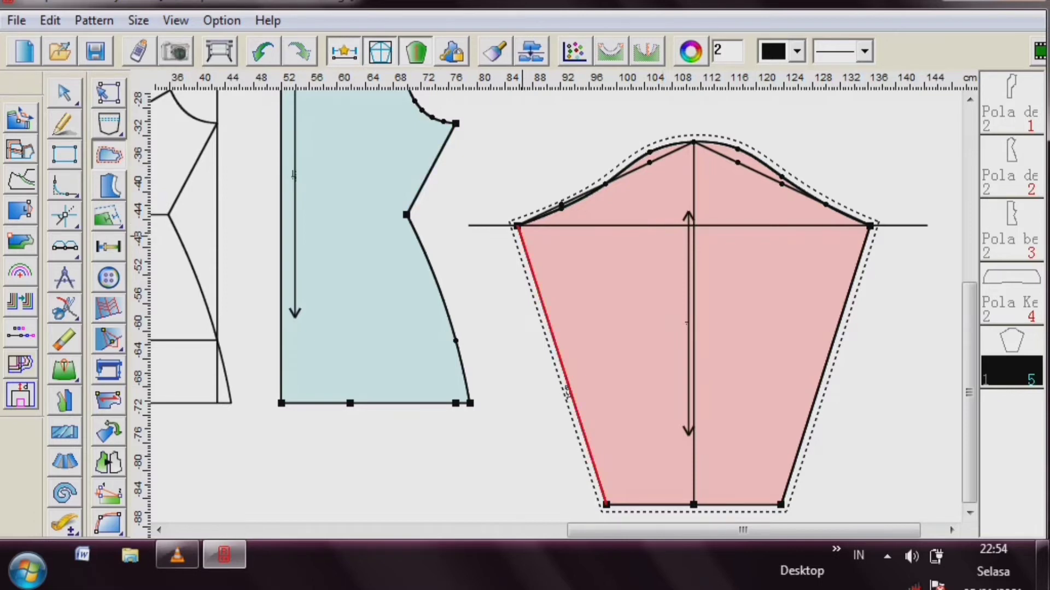
pyautogui.click(517, 225)
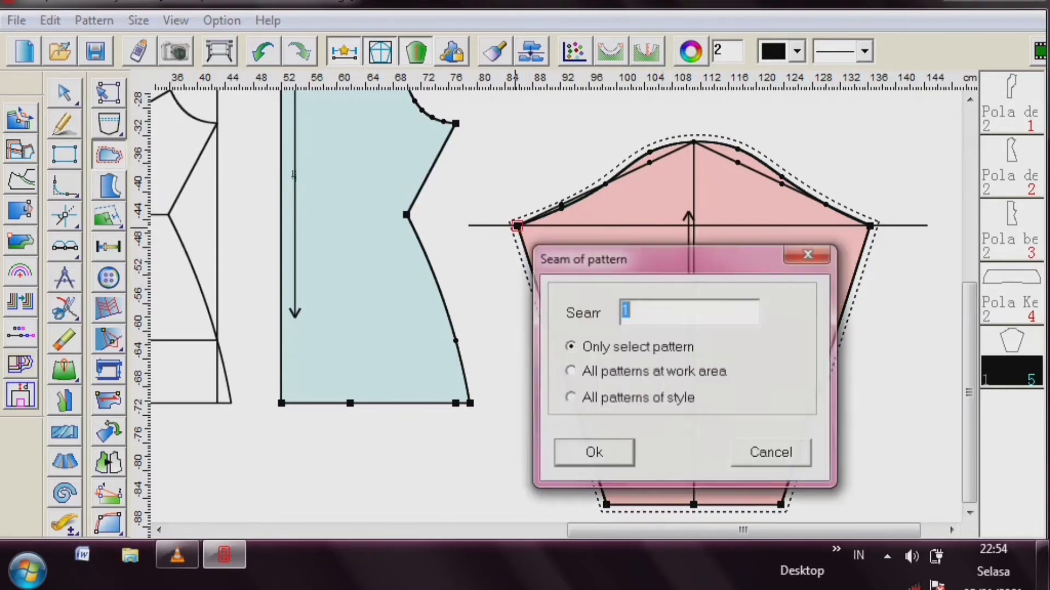
pyautogui.write('0')
pyautogui.press('Return')
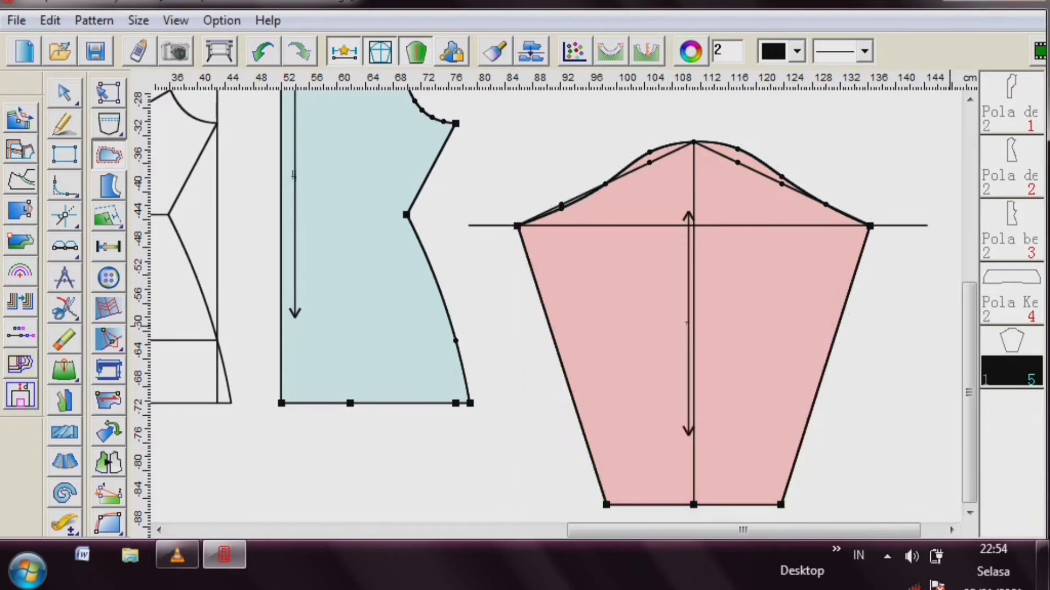
pyautogui.scroll(-3, 938, 412)
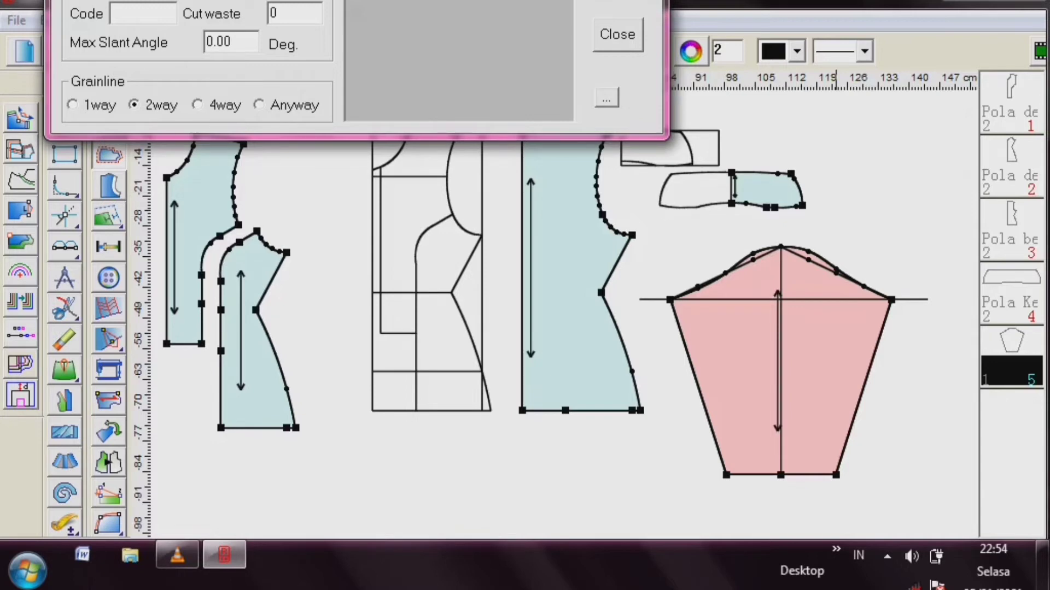
pyautogui.click(618, 35)
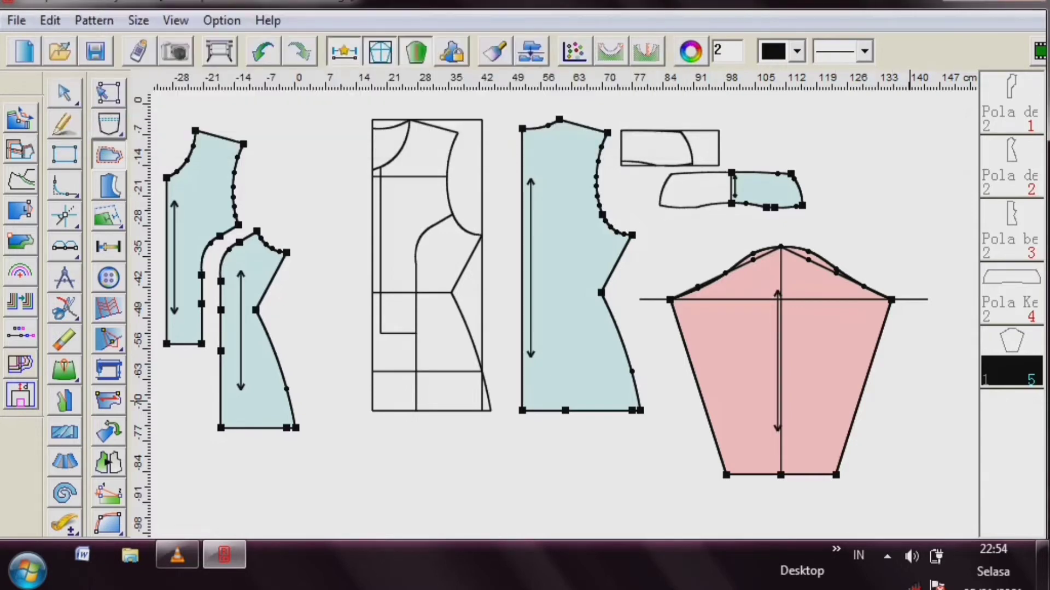
pyautogui.doubleClick(1012, 370)
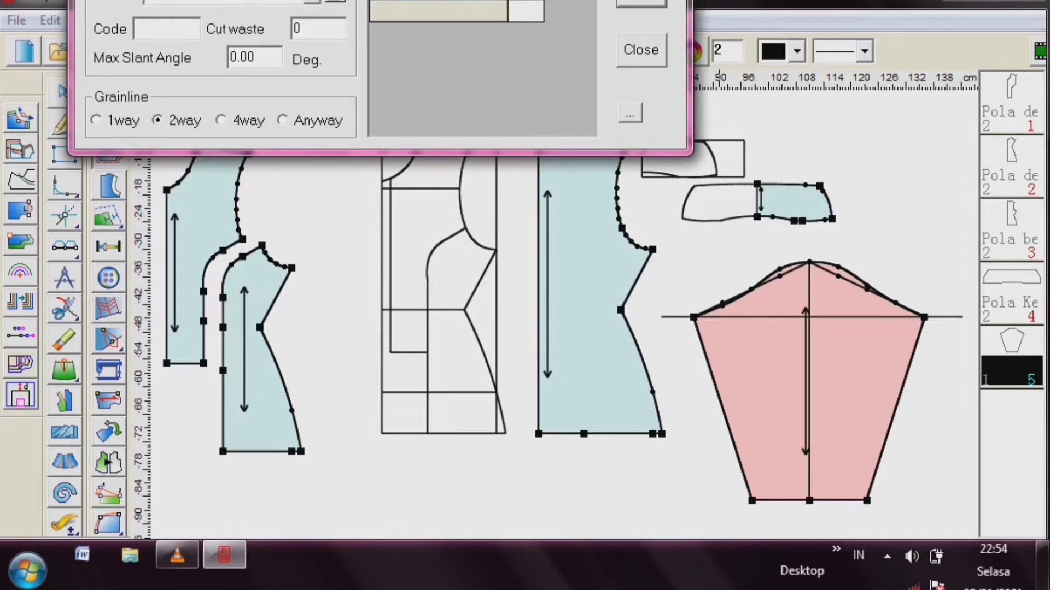
pyautogui.click(641, 49)
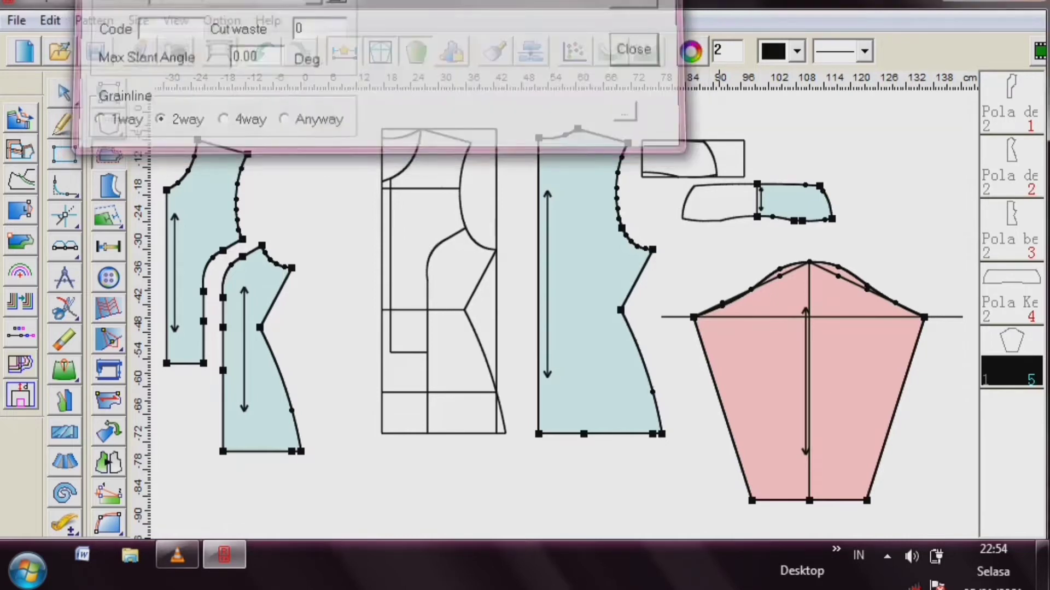
pyautogui.click(64, 93)
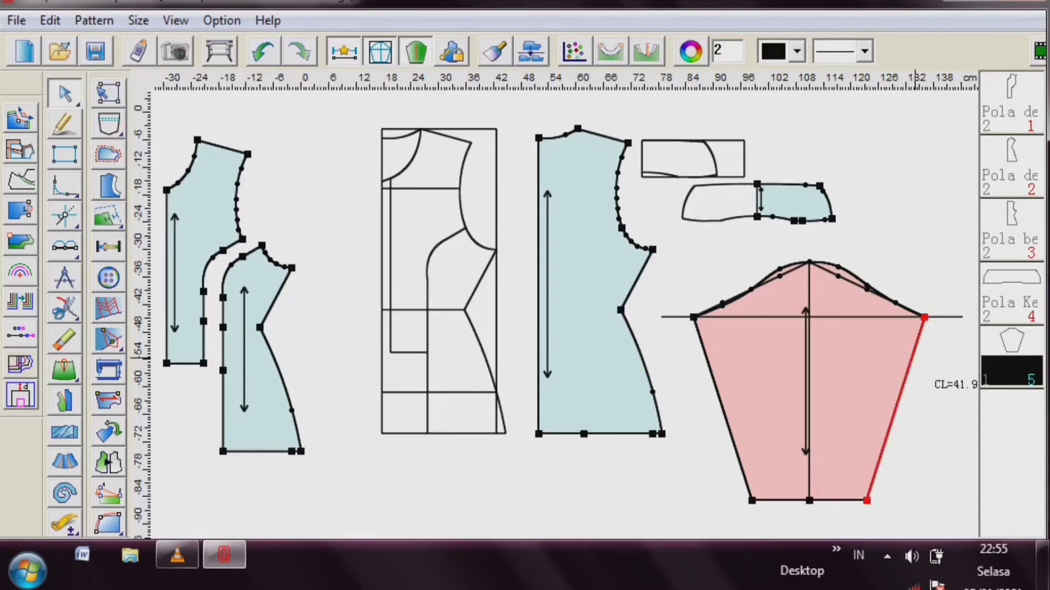
pyautogui.doubleClick(1011, 350)
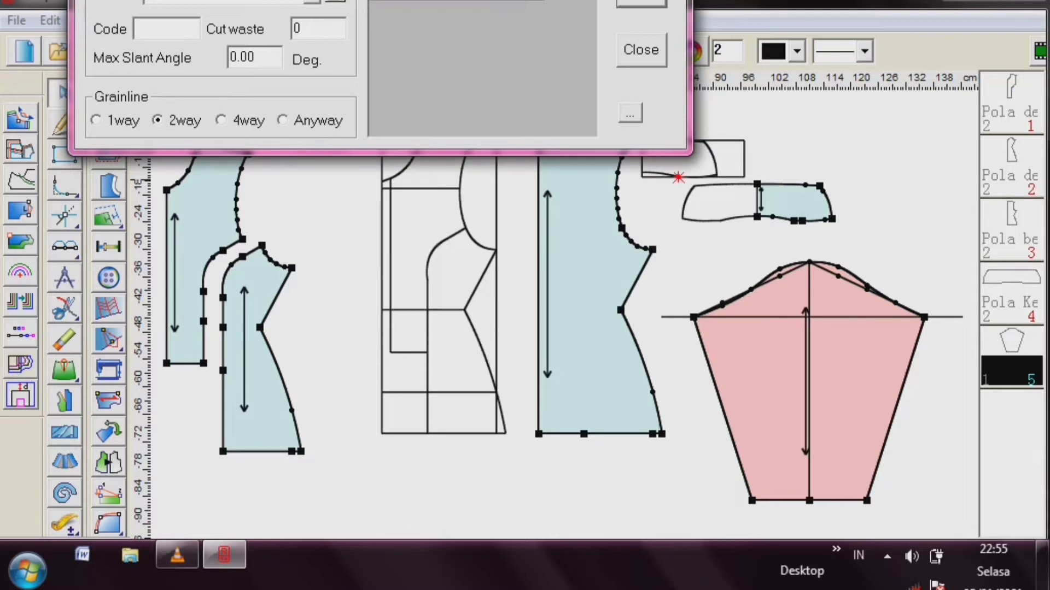
pyautogui.press('s')
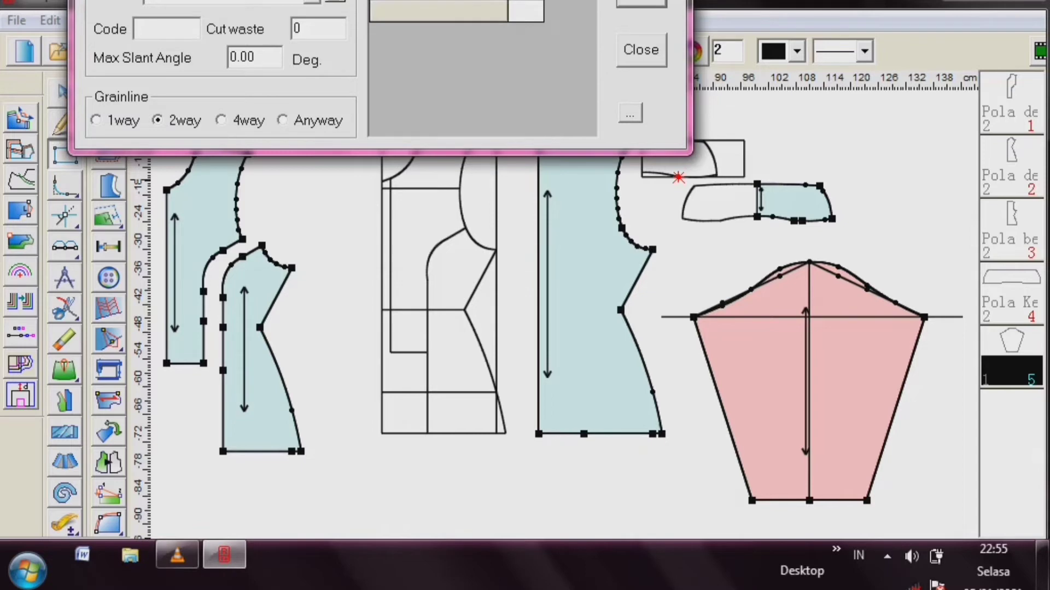
pyautogui.press('Return')
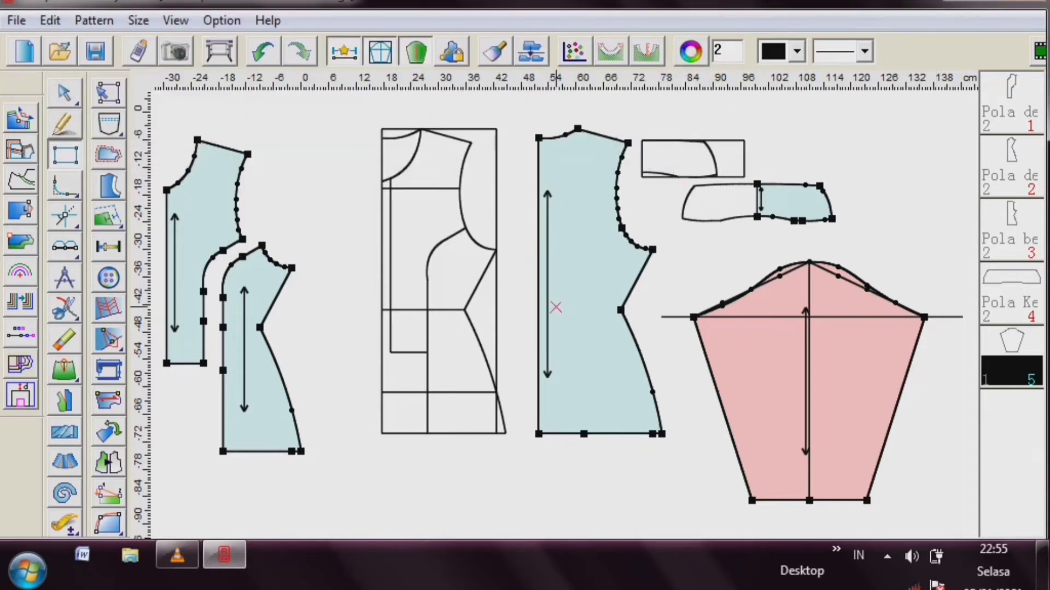
pyautogui.click(65, 93)
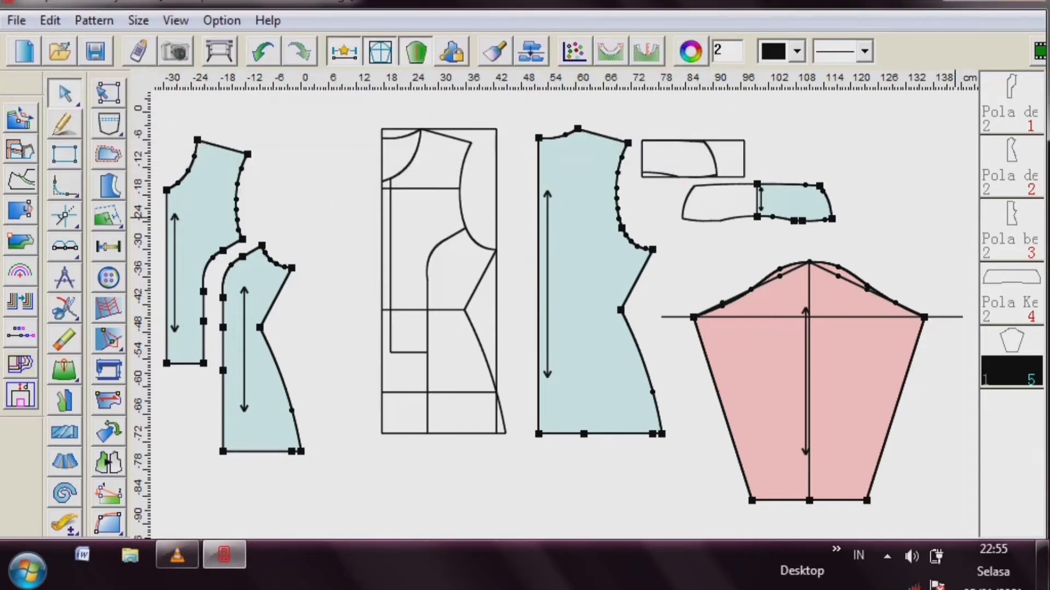
# - Enter the name "Pola lengan" in the sleeve piece's pattern information
pyautogui.doubleClick(1011, 104)
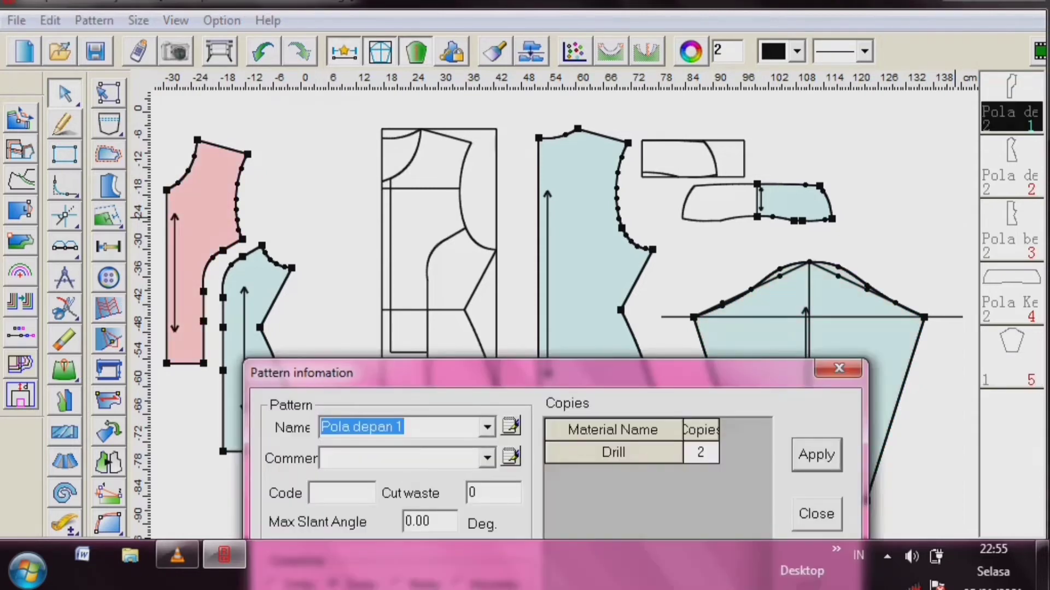
pyautogui.click(1011, 164)
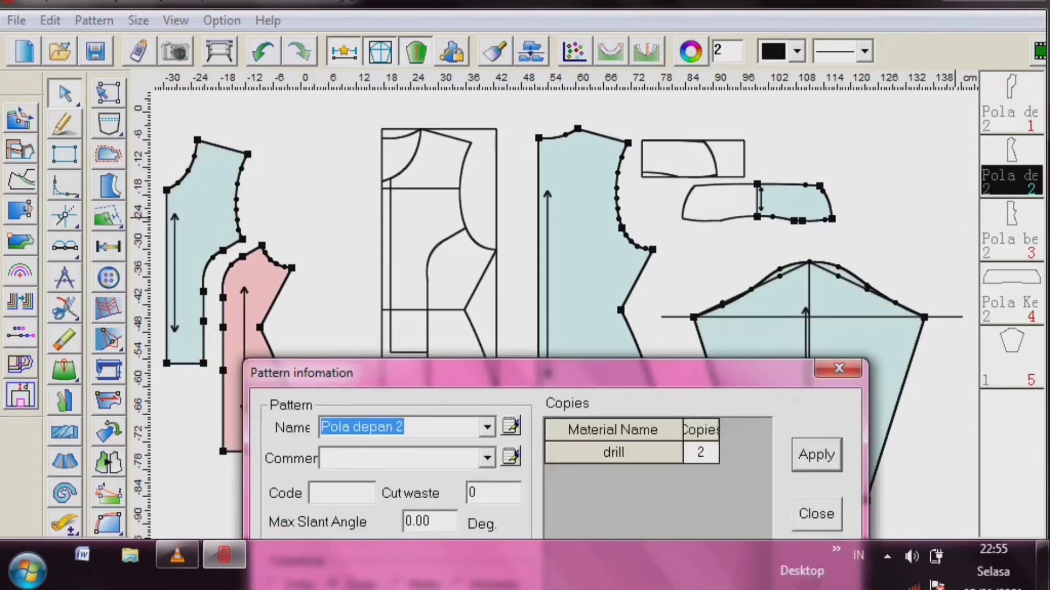
pyautogui.click(1011, 228)
pyautogui.click(1012, 292)
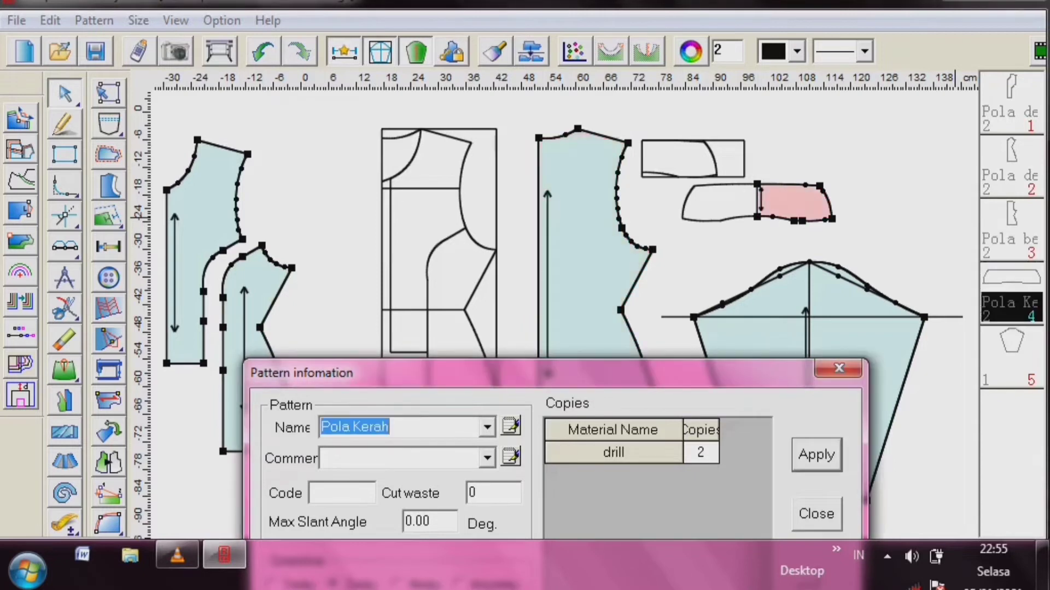
pyautogui.click(1012, 357)
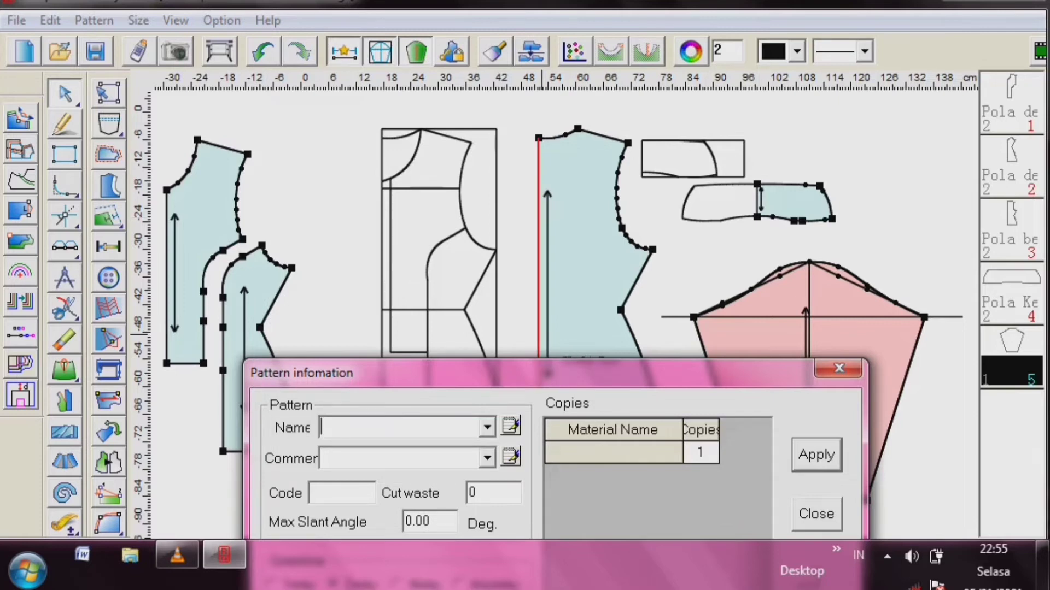
pyautogui.write('P')
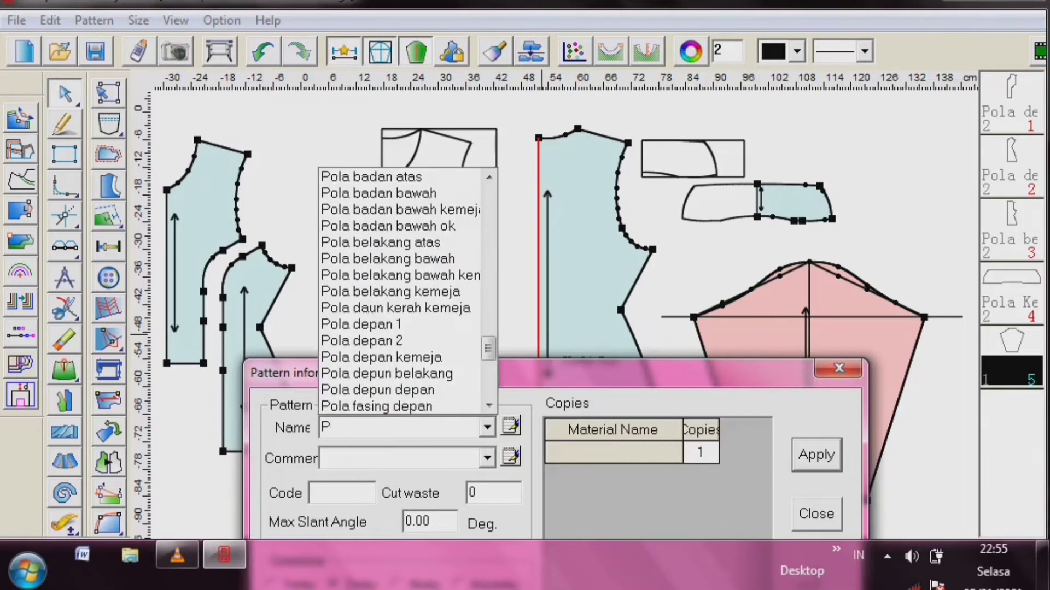
pyautogui.write('ola lengan')
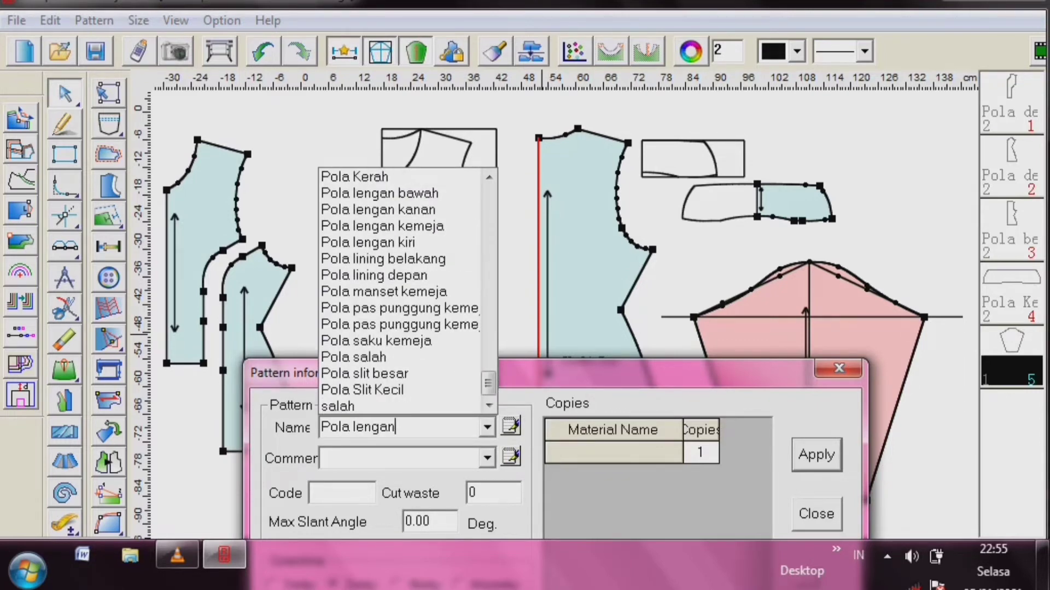
# - Set the material of the Pola lengan pattern piece to drill with 2 copies, apply it, and close the pattern information
pyautogui.click(614, 452)
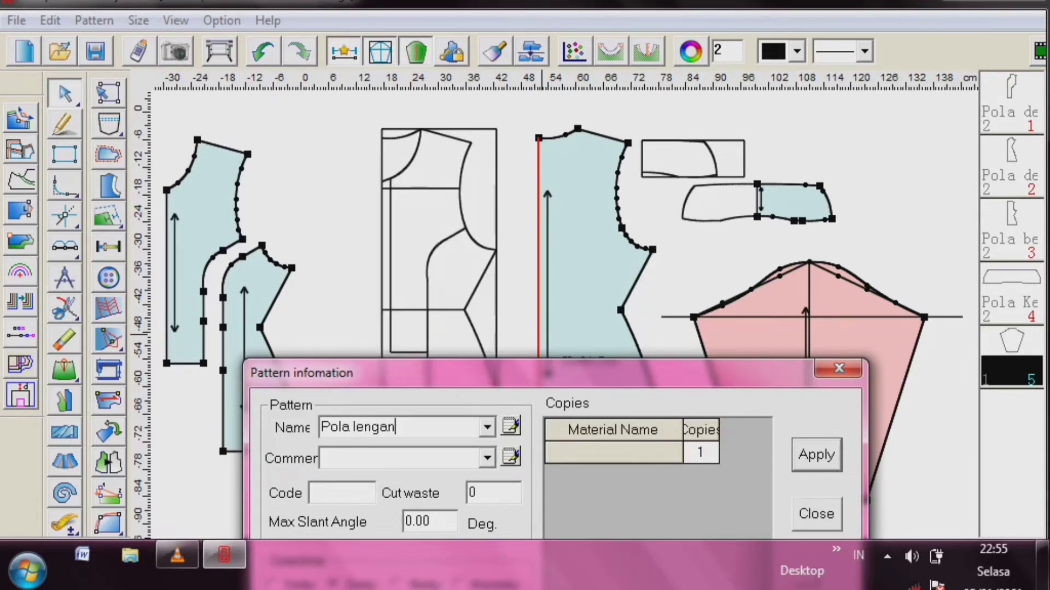
pyautogui.click(614, 453)
pyautogui.write('drill')
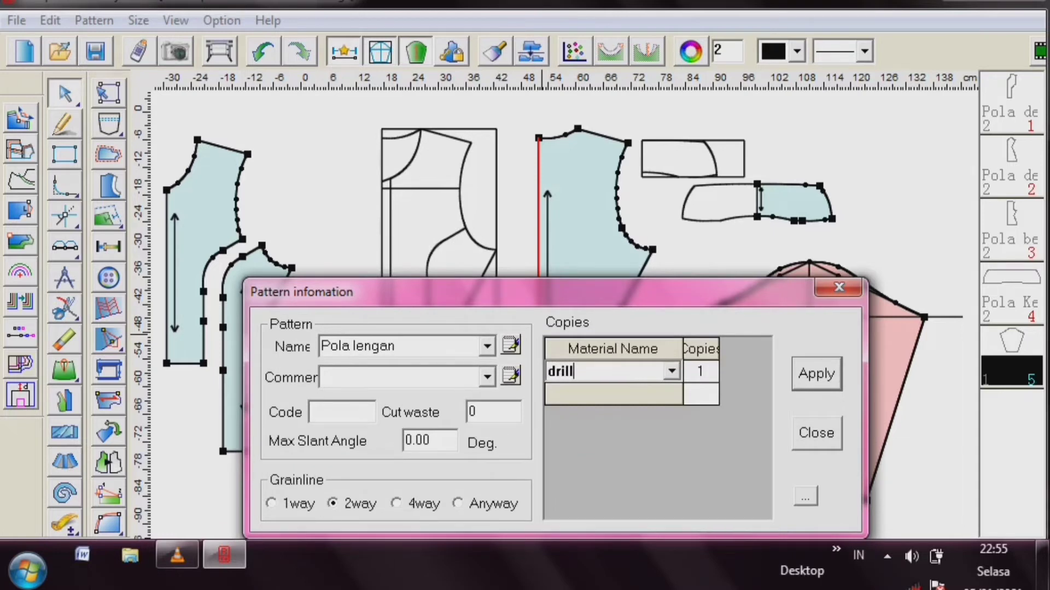
pyautogui.press('Tab')
pyautogui.write('2')
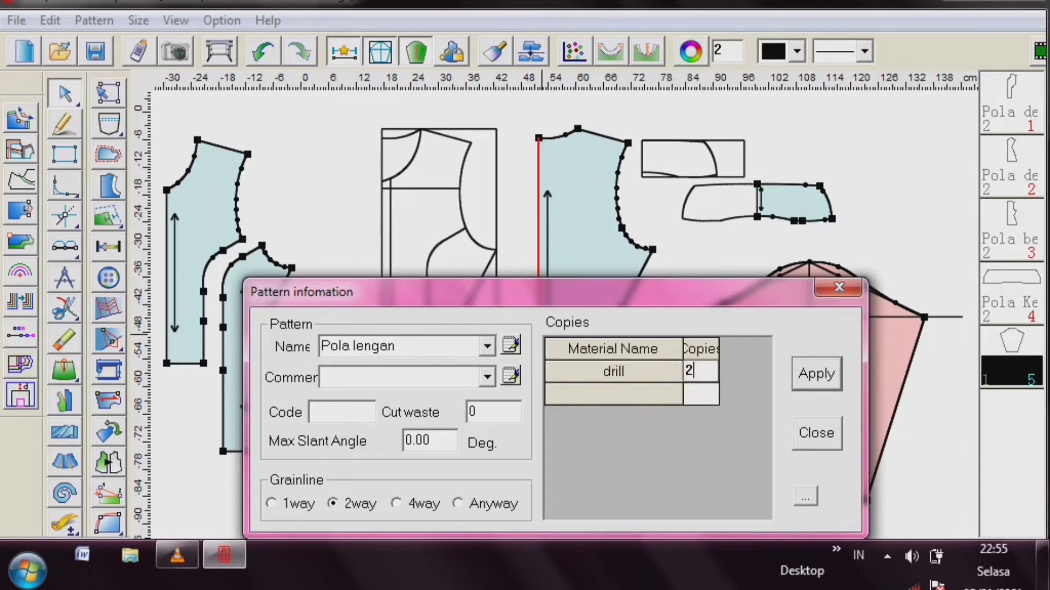
pyautogui.click(816, 374)
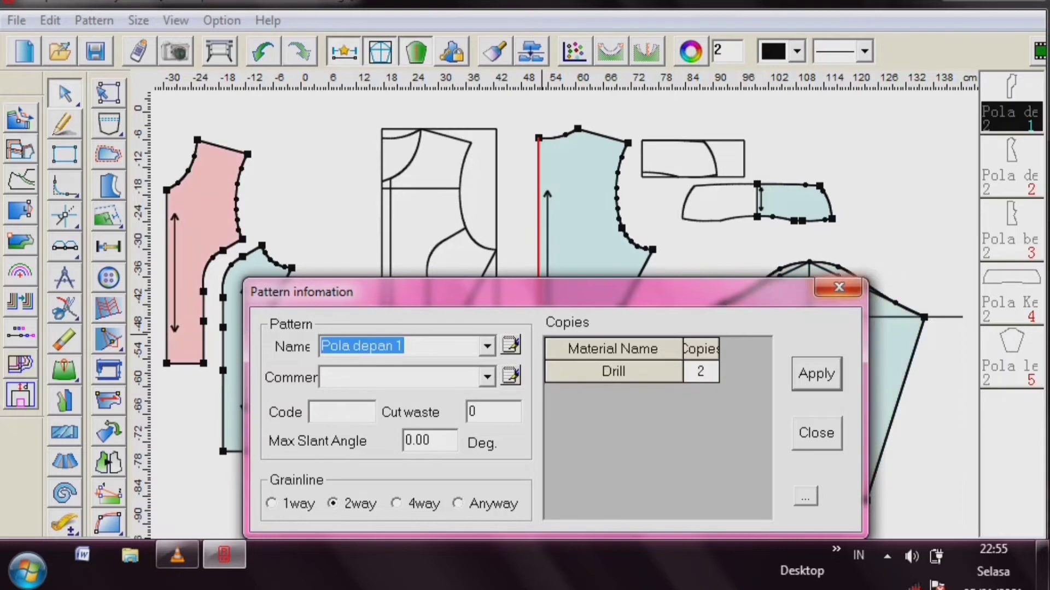
pyautogui.click(838, 287)
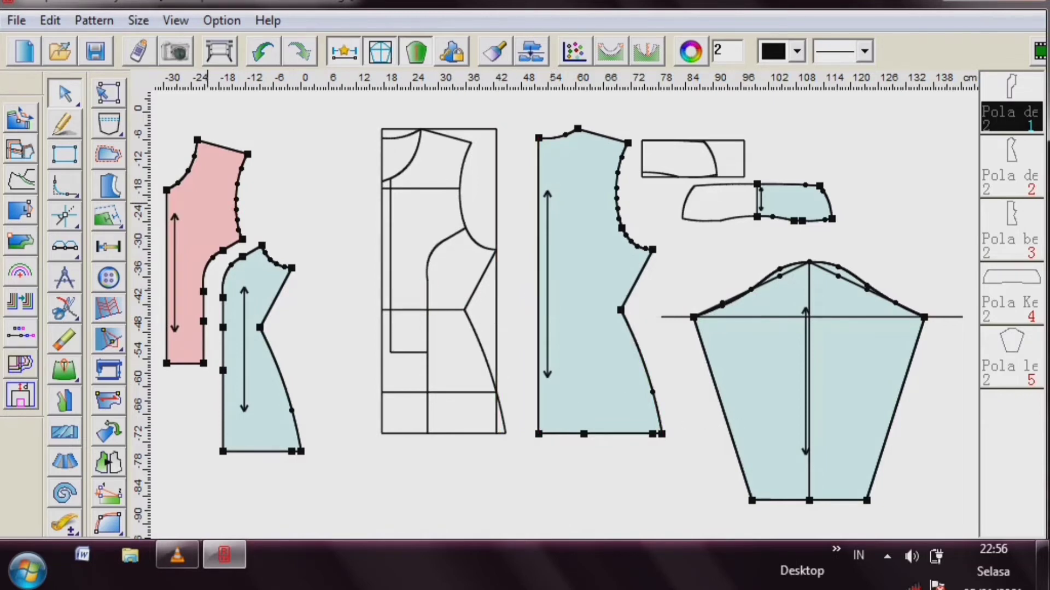
# - Move the two front pattern pieces and the back pattern piece into the empty area below the construction drafts
pyautogui.moveTo(206, 203); pyautogui.dragTo(224, 538)
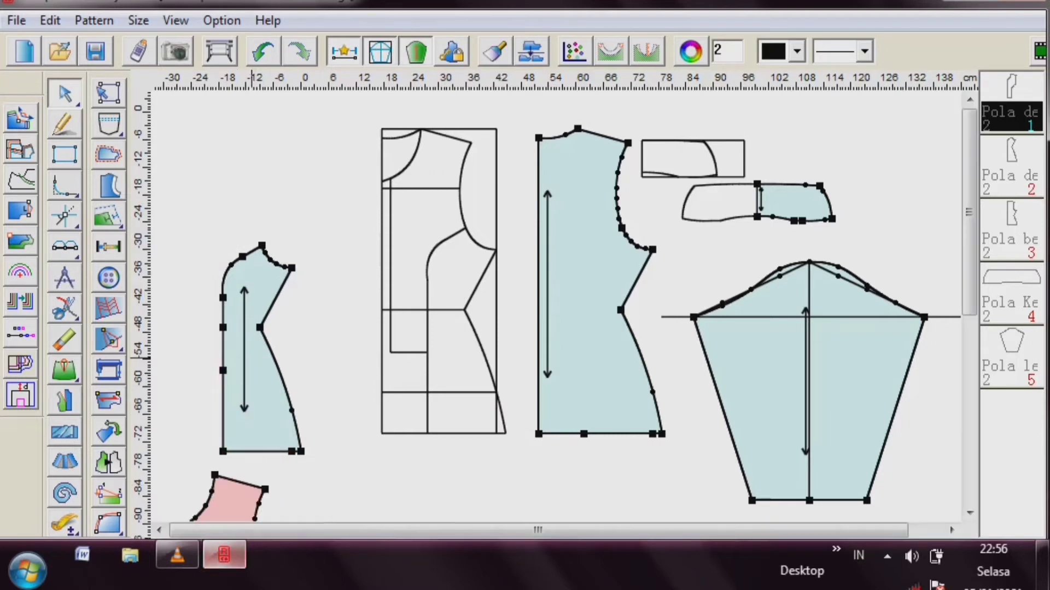
pyautogui.click(244, 345)
pyautogui.moveTo(244, 344); pyautogui.dragTo(317, 519)
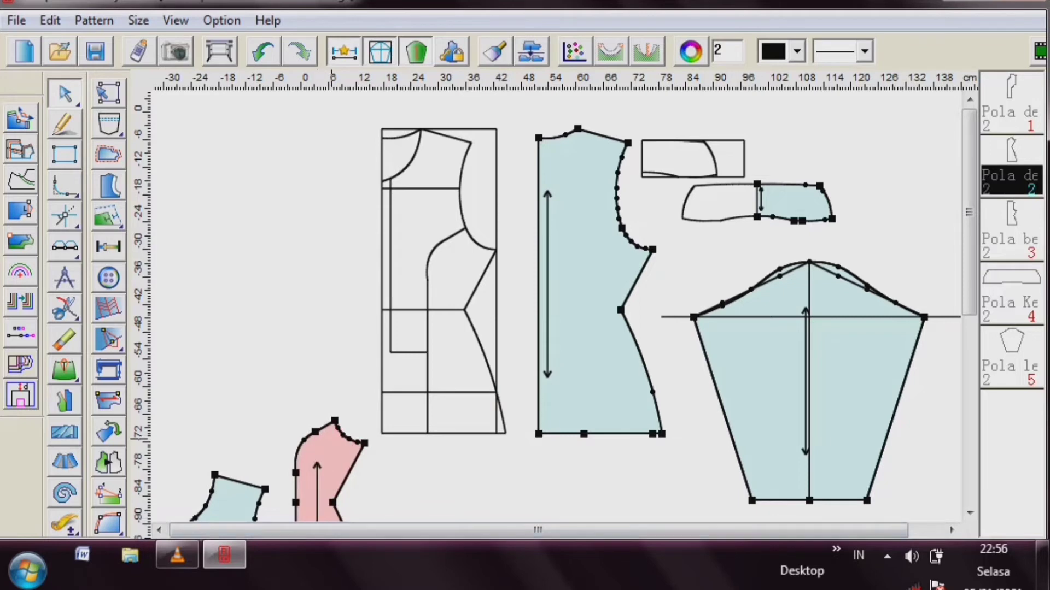
pyautogui.moveTo(333, 438); pyautogui.dragTo(304, 519)
pyautogui.click(569, 352)
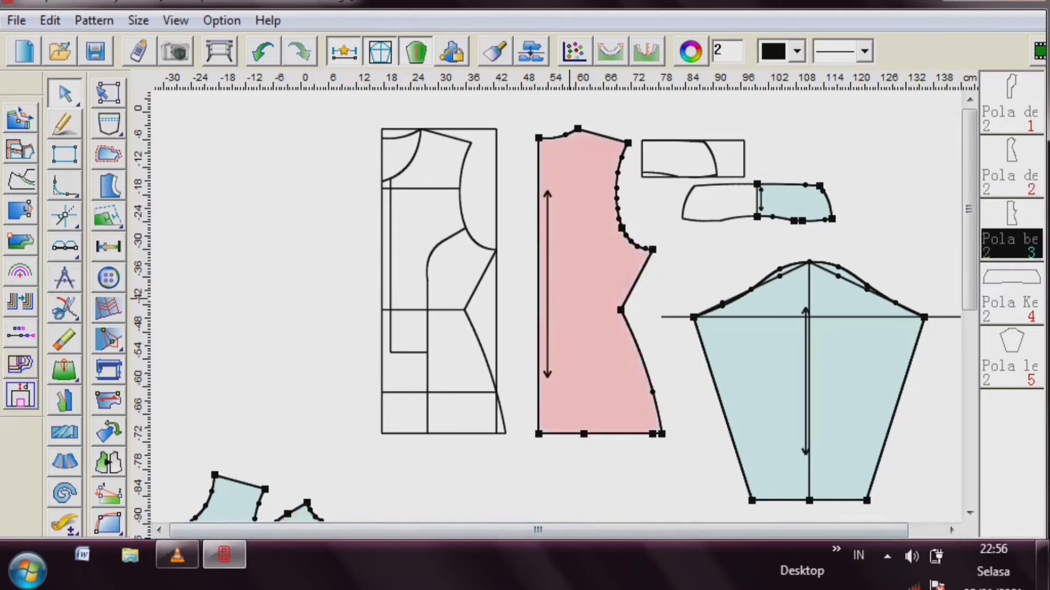
pyautogui.moveTo(569, 353); pyautogui.dragTo(432, 542)
pyautogui.moveTo(433, 356); pyautogui.dragTo(496, 490)
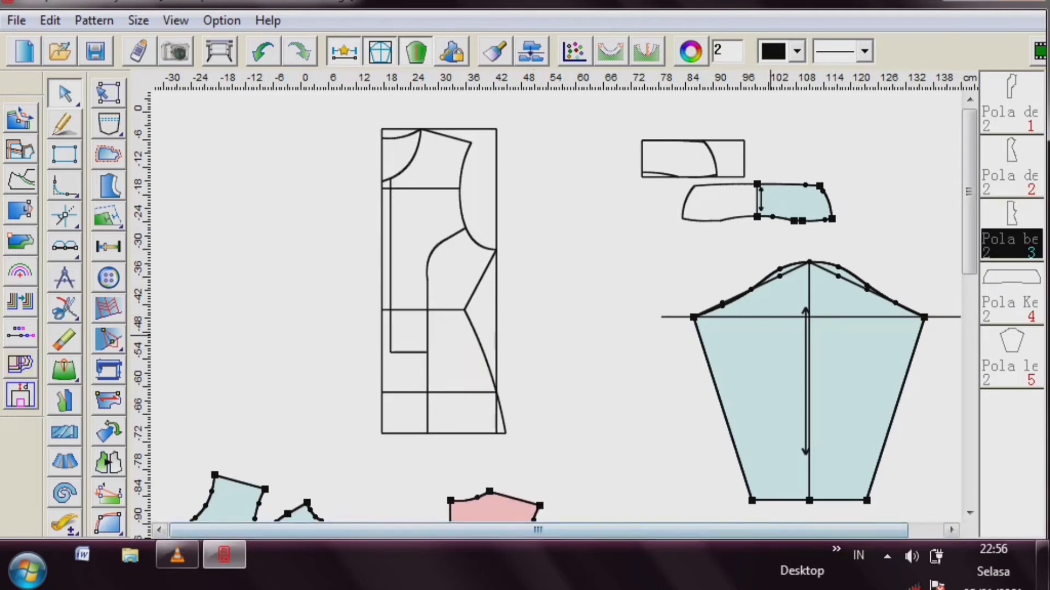
# - Move the sleeve and collar pattern pieces off their drafts to the area below, alongside the bodice pieces
pyautogui.click(787, 300)
pyautogui.moveTo(787, 300); pyautogui.dragTo(708, 536)
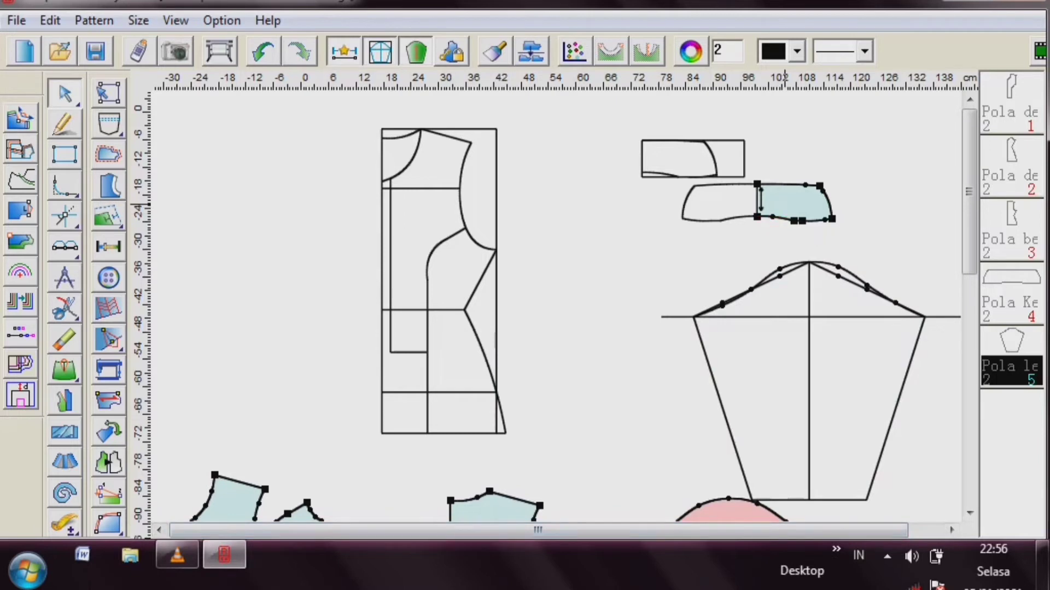
pyautogui.click(785, 204)
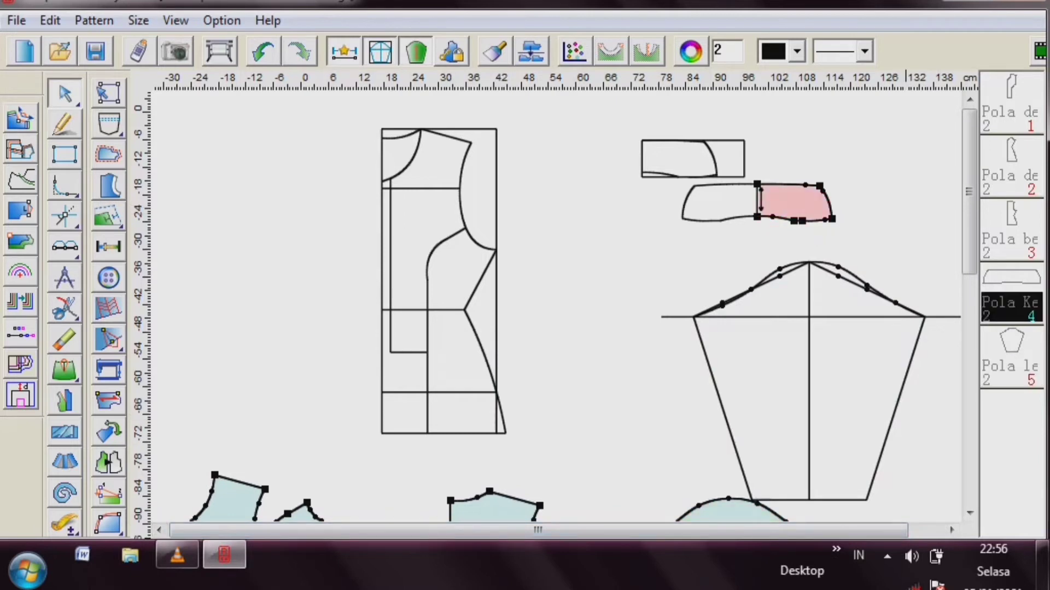
pyautogui.moveTo(760, 201); pyautogui.dragTo(918, 512)
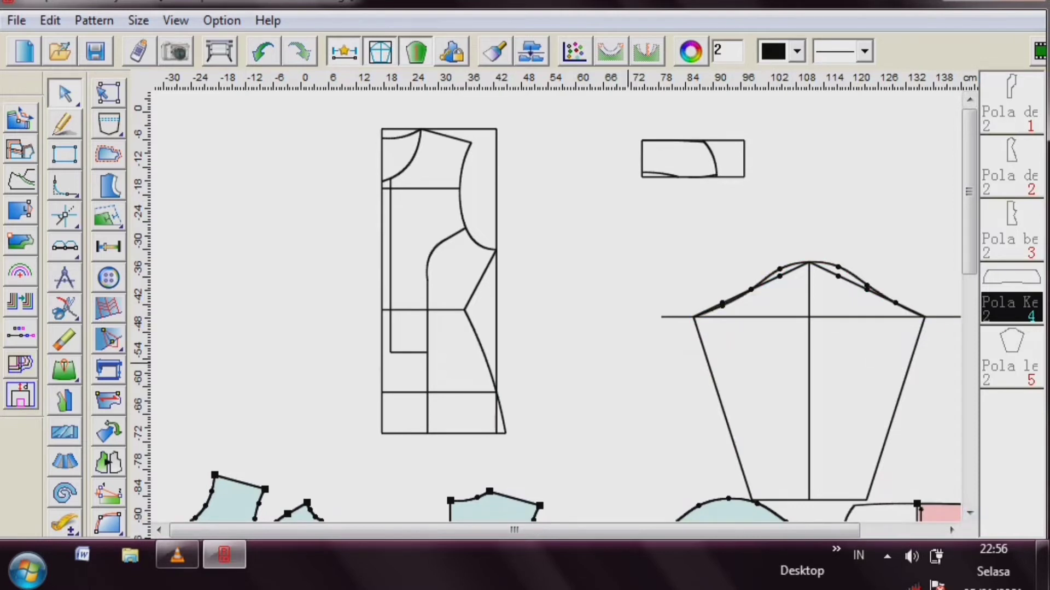
# - Shift the two front pieces and the back piece further left, spacing them apart without overlap below the drafts
pyautogui.middleClick(627, 363)
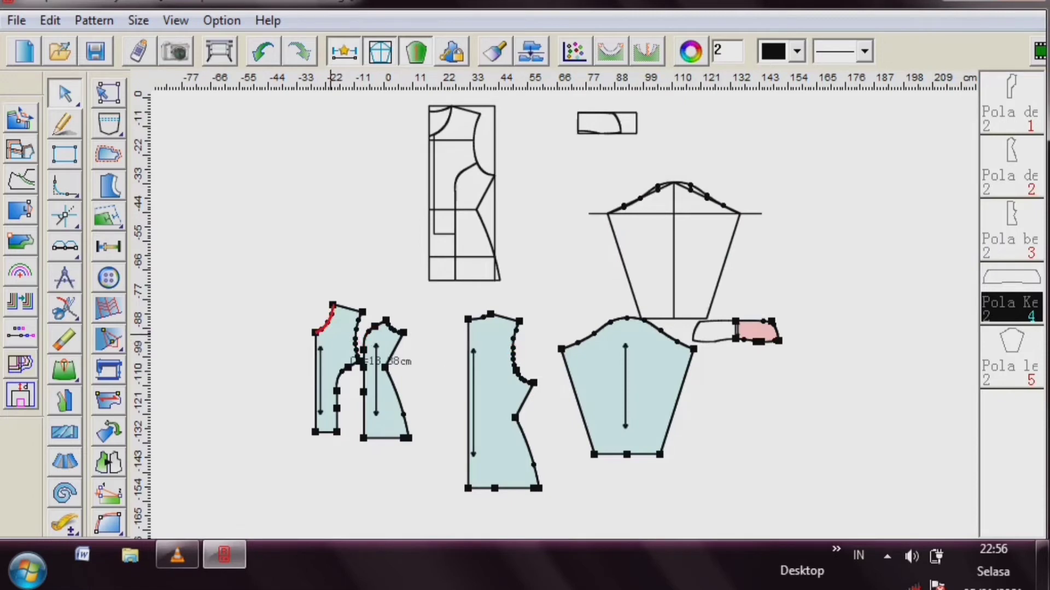
pyautogui.click(326, 318)
pyautogui.moveTo(330, 318)
pyautogui.mouseDown()
pyautogui.moveTo(187, 315)
pyautogui.moveTo(210, 330)
pyautogui.mouseUp()
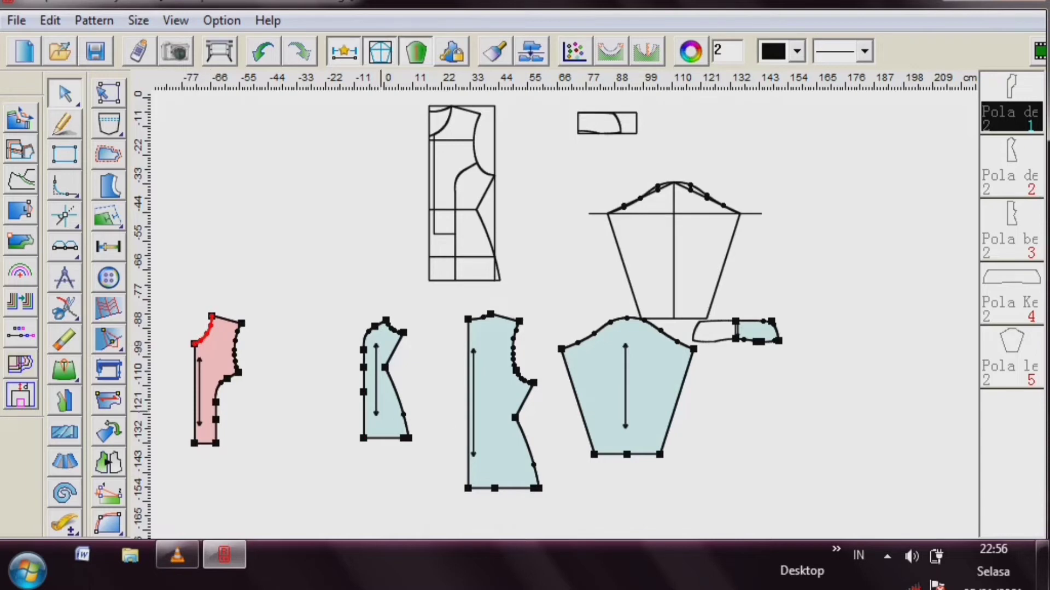
pyautogui.click(384, 416)
pyautogui.moveTo(384, 415); pyautogui.dragTo(268, 480)
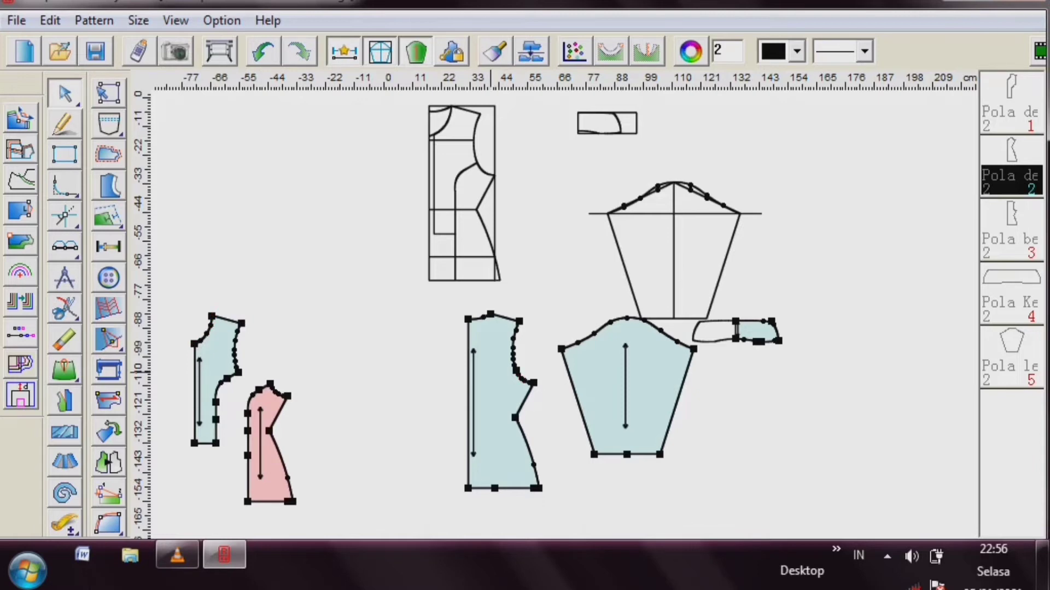
pyautogui.click(490, 373)
pyautogui.moveTo(491, 374); pyautogui.dragTo(389, 384)
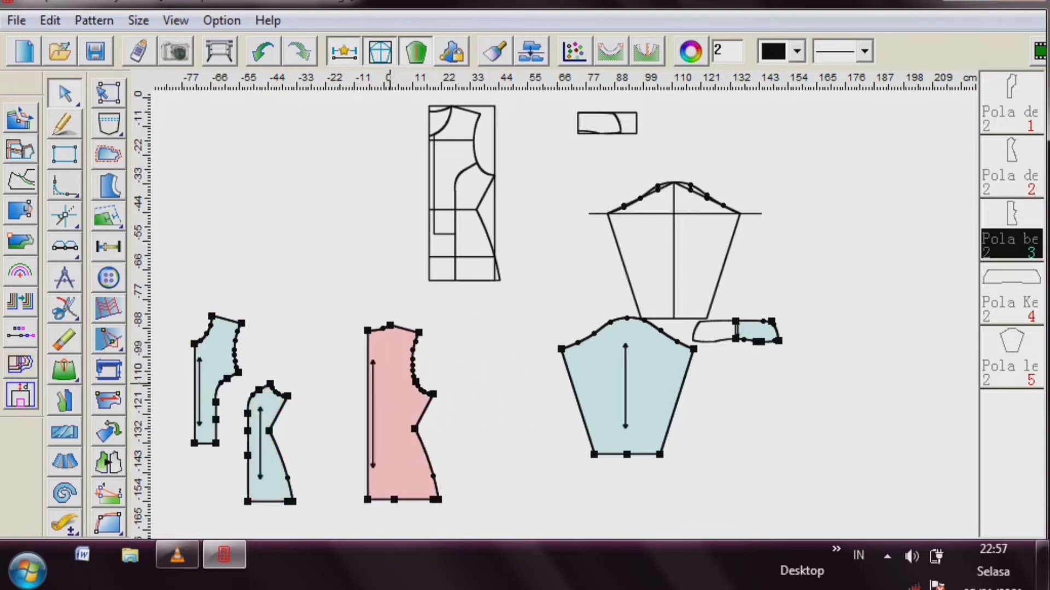
# - Reposition the sleeve piece beside the back piece and lower the collar piece clear of the sleeve draft
pyautogui.click(635, 381)
pyautogui.moveTo(634, 380); pyautogui.dragTo(567, 409)
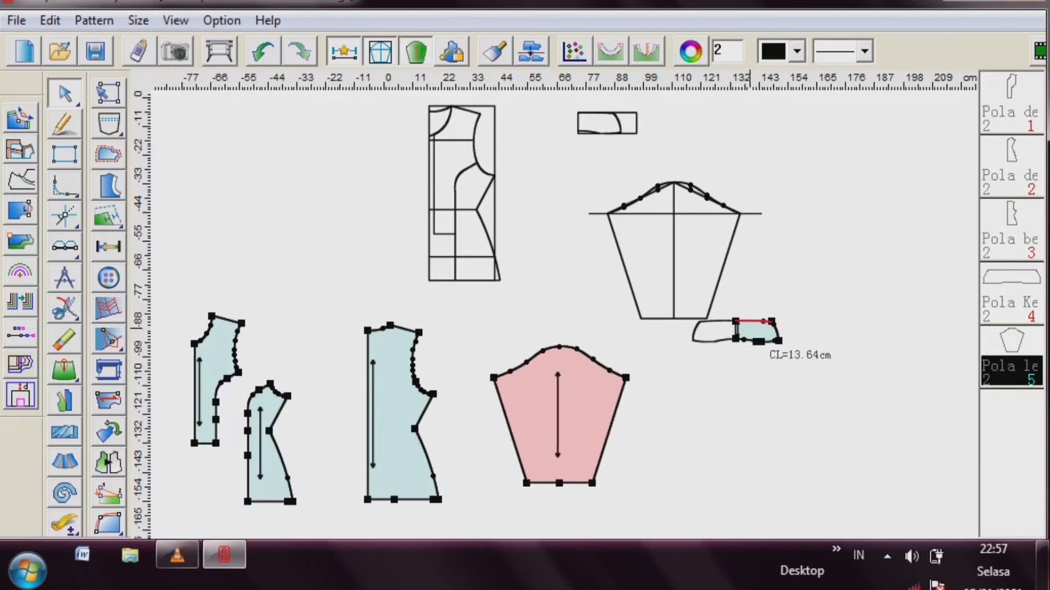
pyautogui.click(750, 327)
pyautogui.moveTo(751, 327); pyautogui.dragTo(745, 368)
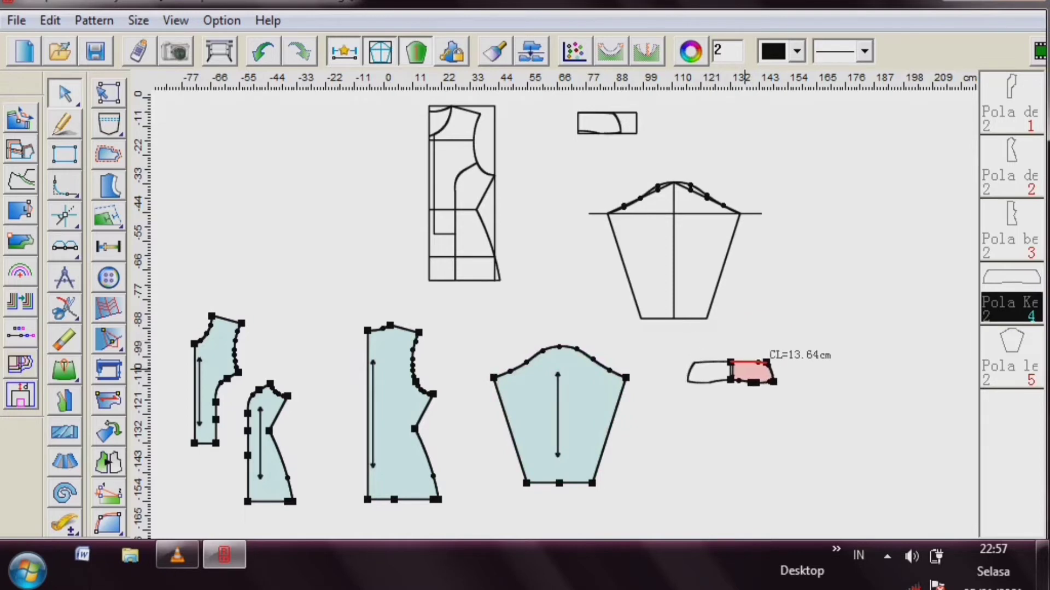
# - Try to draw a line from a point 5 cm along the bodice draft's shoulder to the center line between both necklines
pyautogui.click(64, 124)
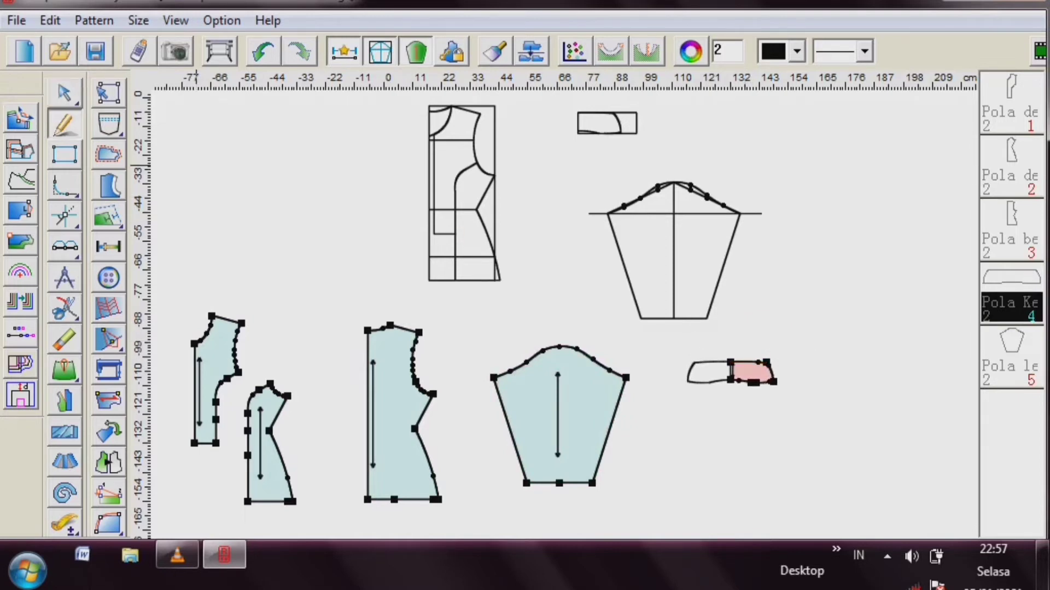
pyautogui.click(65, 93)
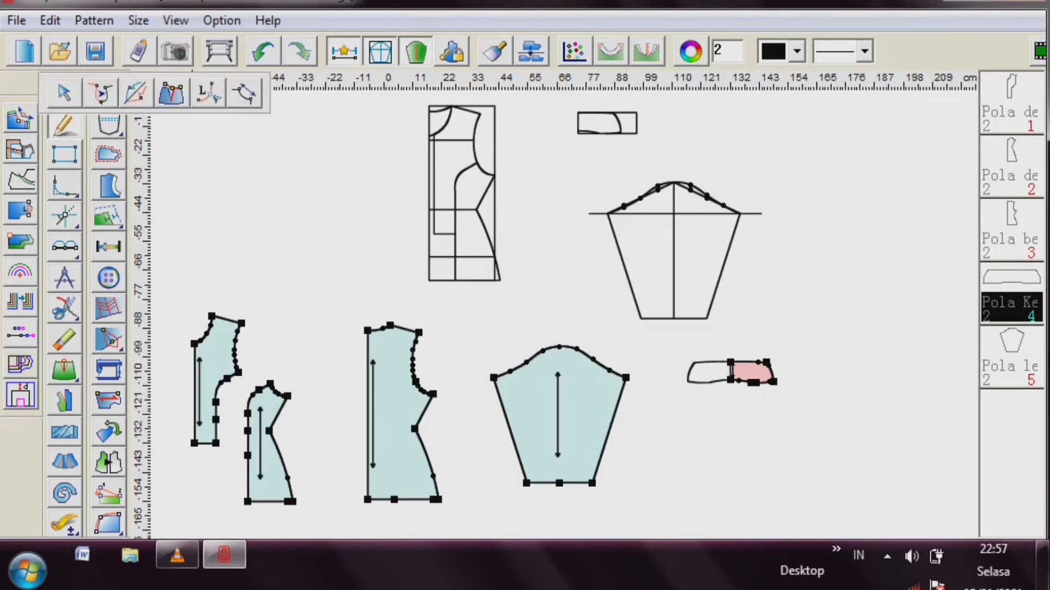
pyautogui.click(64, 93)
pyautogui.rightClick(244, 137)
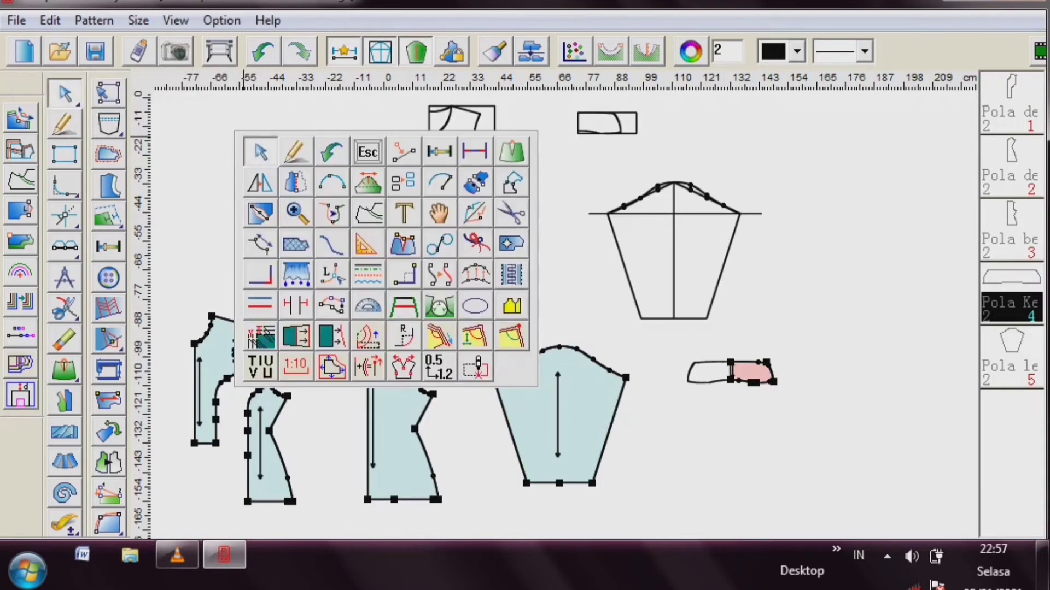
pyautogui.click(337, 179)
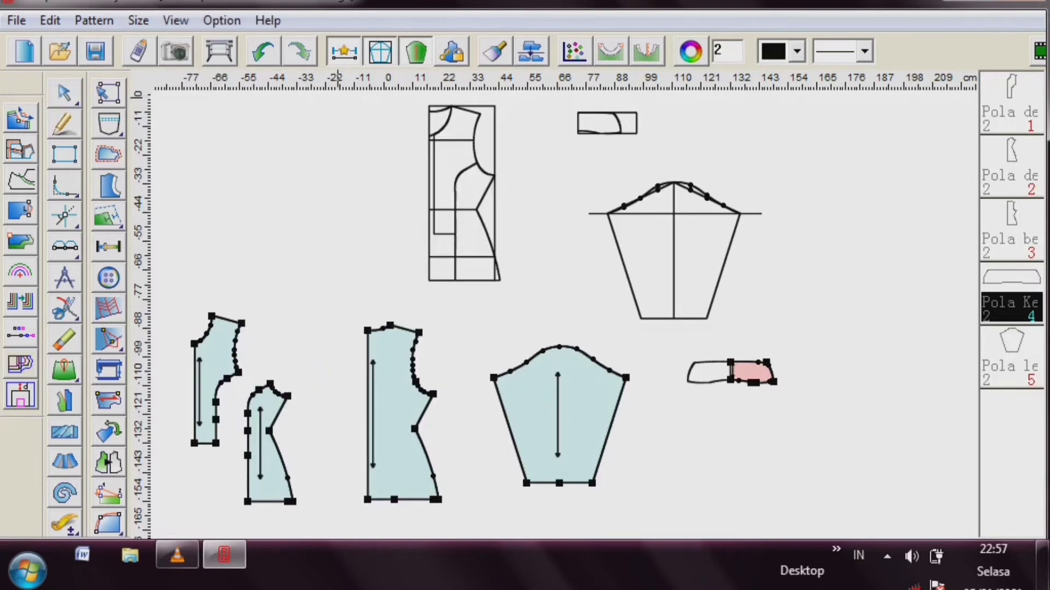
pyautogui.moveTo(337, 97); pyautogui.dragTo(556, 298)
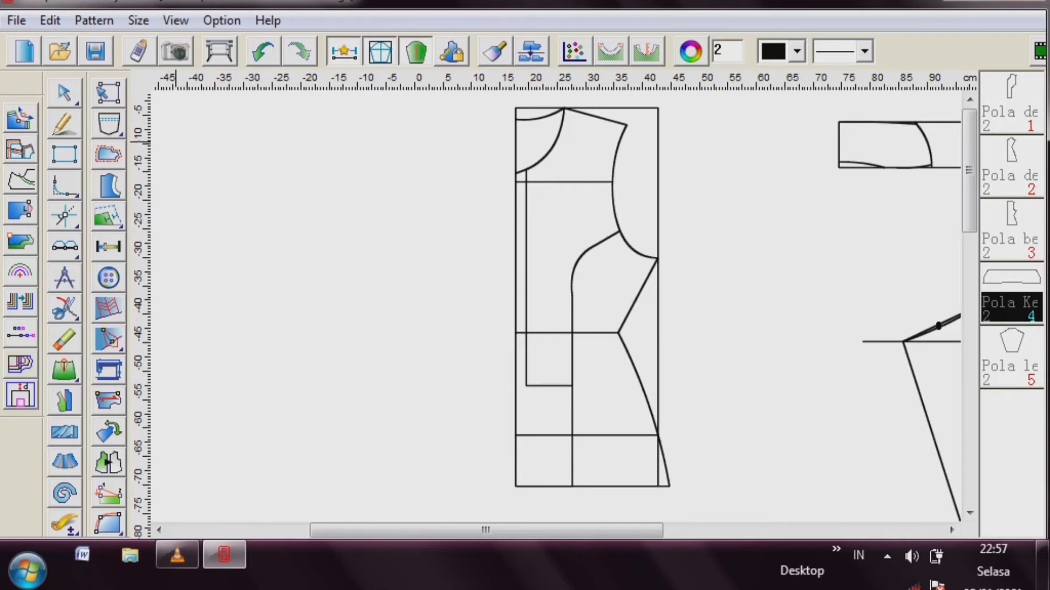
pyautogui.click(64, 124)
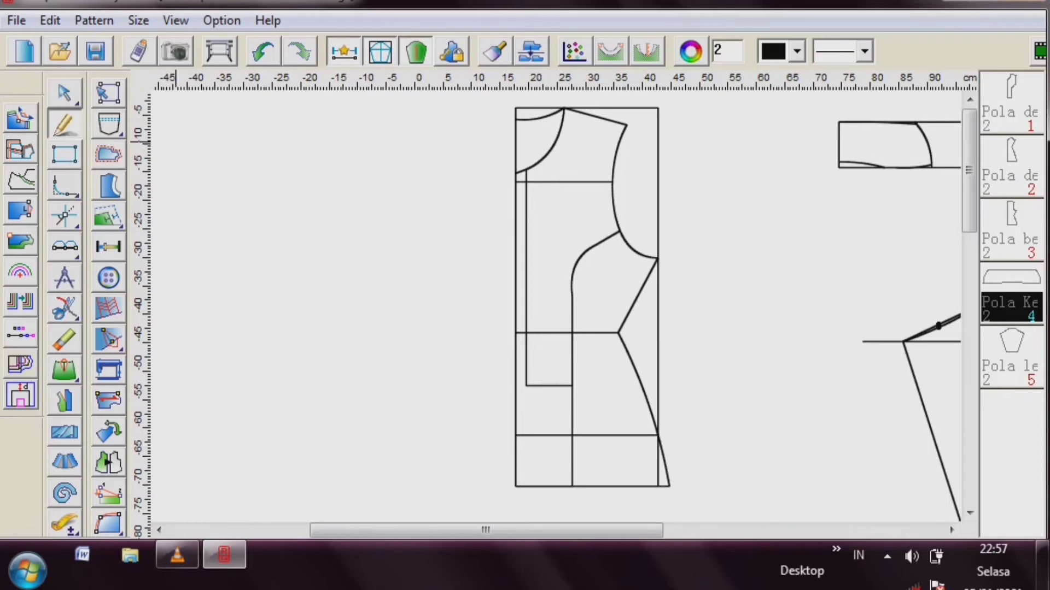
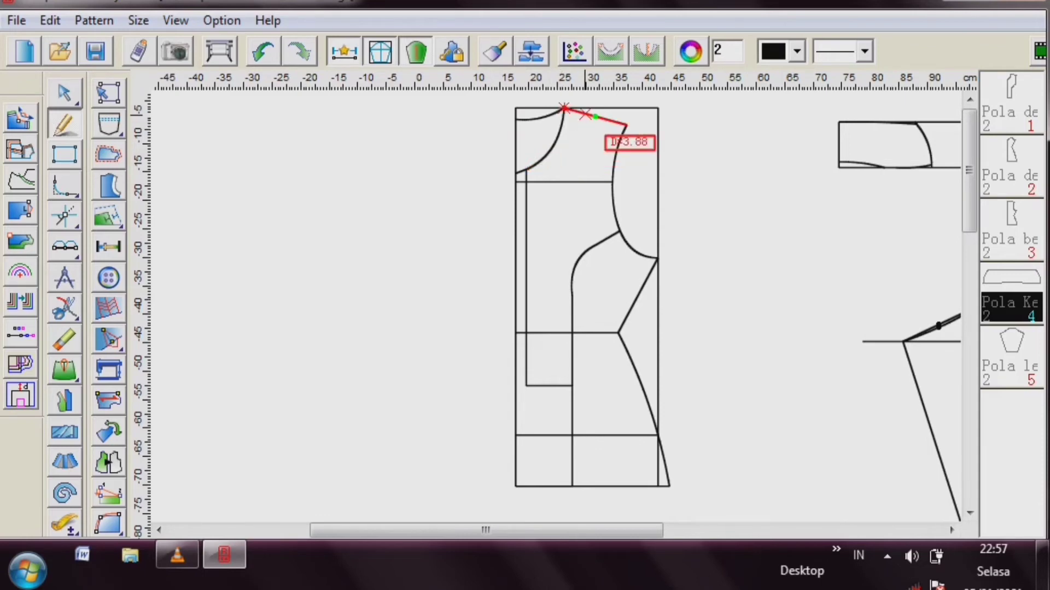
pyautogui.click(586, 114)
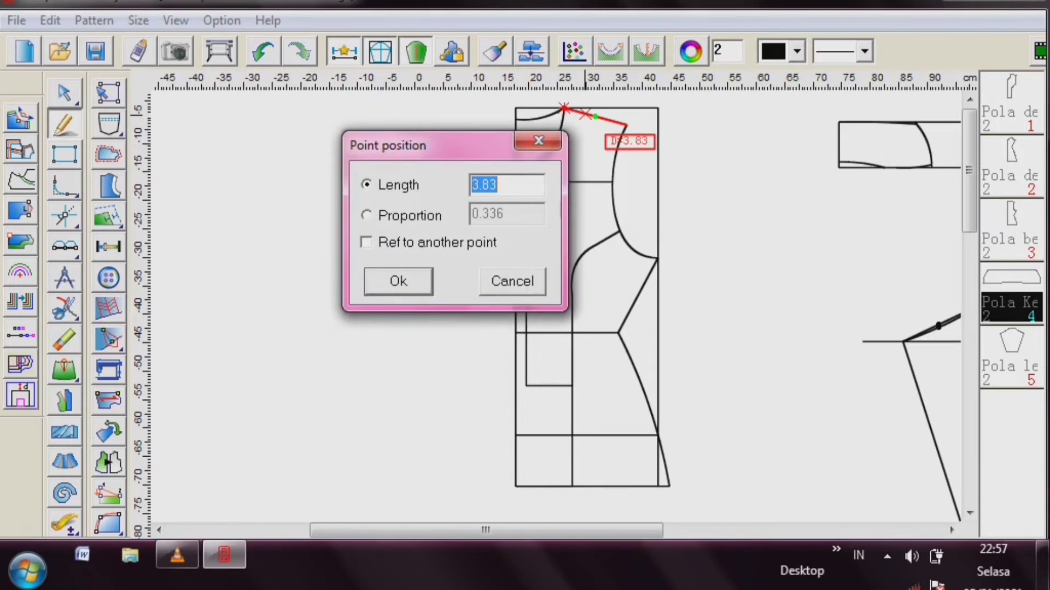
pyautogui.write('5')
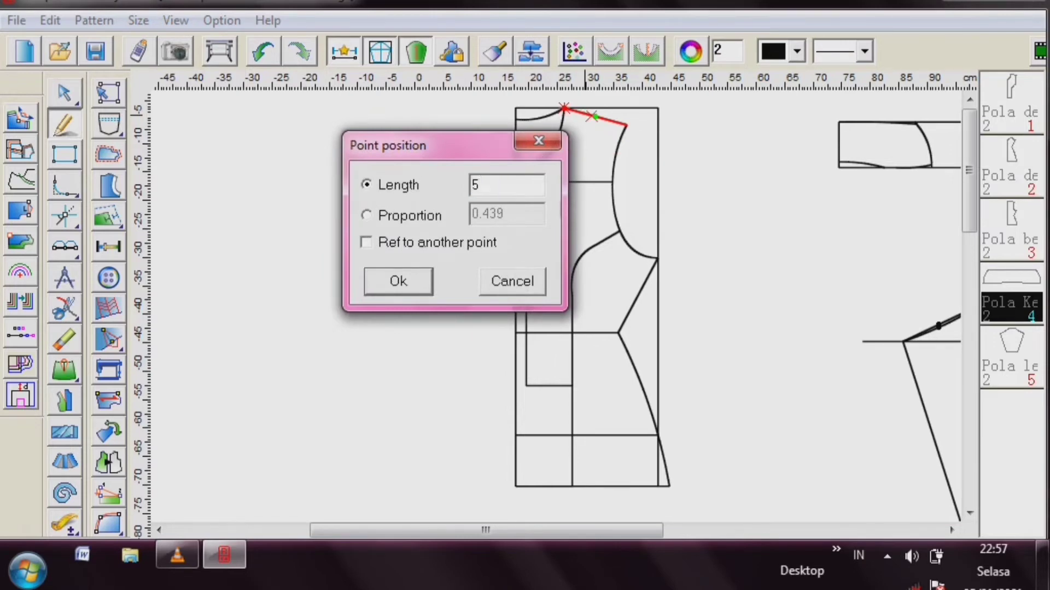
pyautogui.click(398, 281)
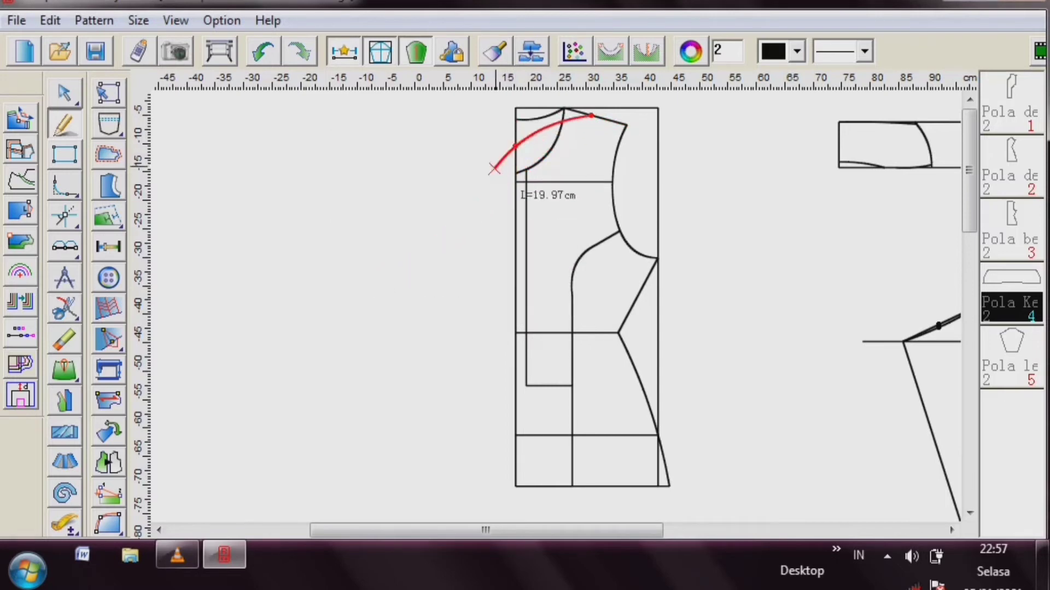
pyautogui.click(514, 146)
pyautogui.rightClick(487, 141)
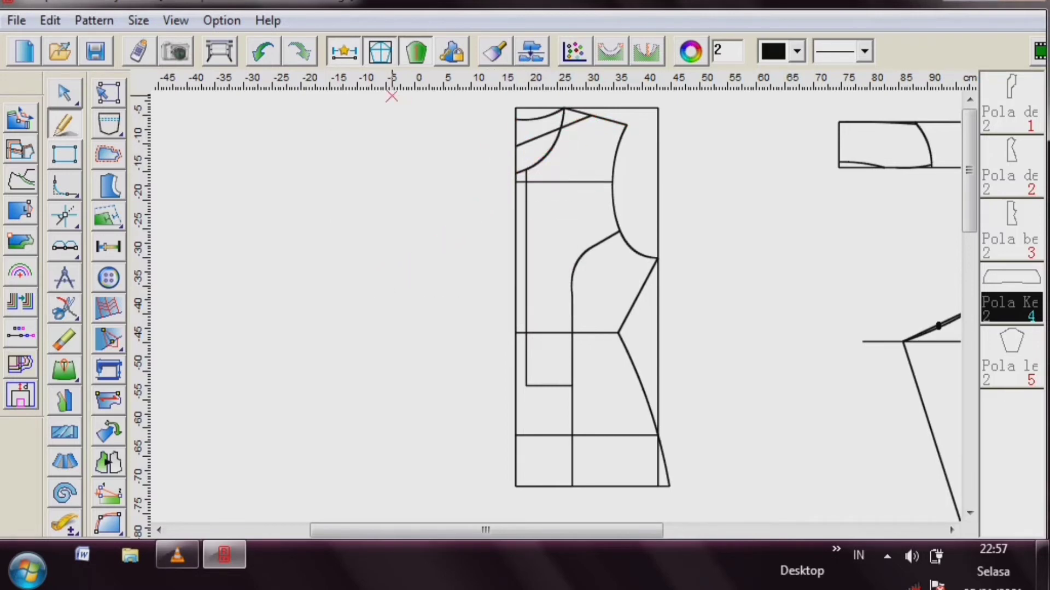
# - Draw a line from 5 cm along the bodice draft's shoulder to the center line, 5 cm below the upper neckline
pyautogui.click(585, 114)
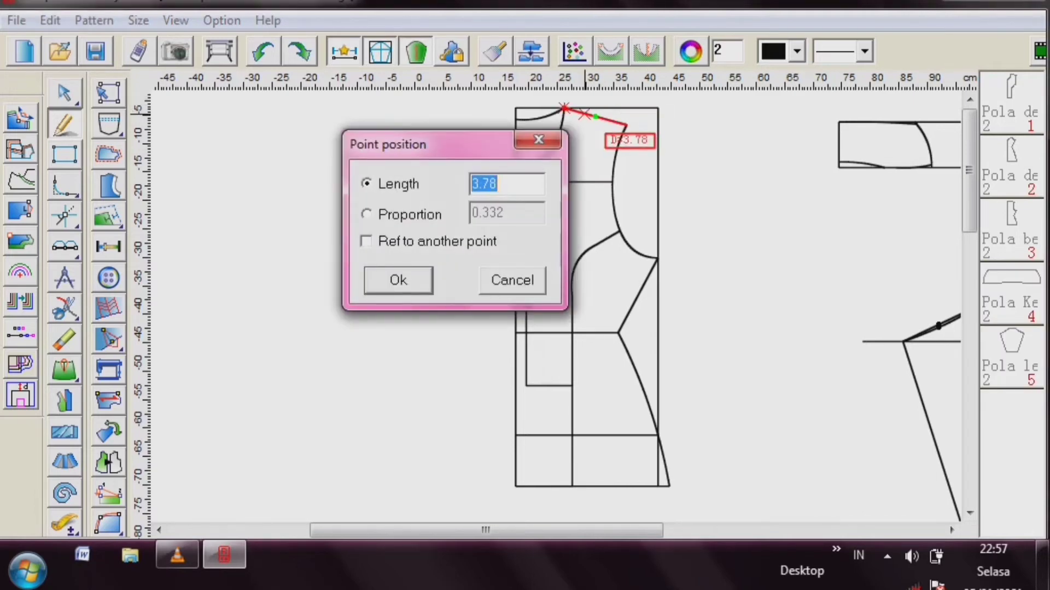
pyautogui.write('5')
pyautogui.press('Return')
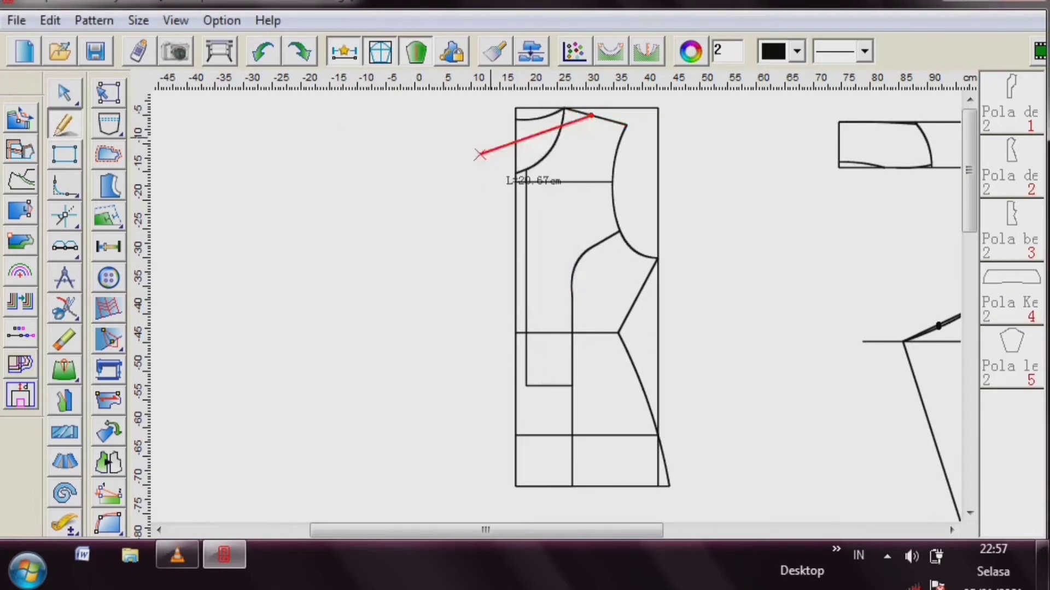
pyautogui.click(516, 174)
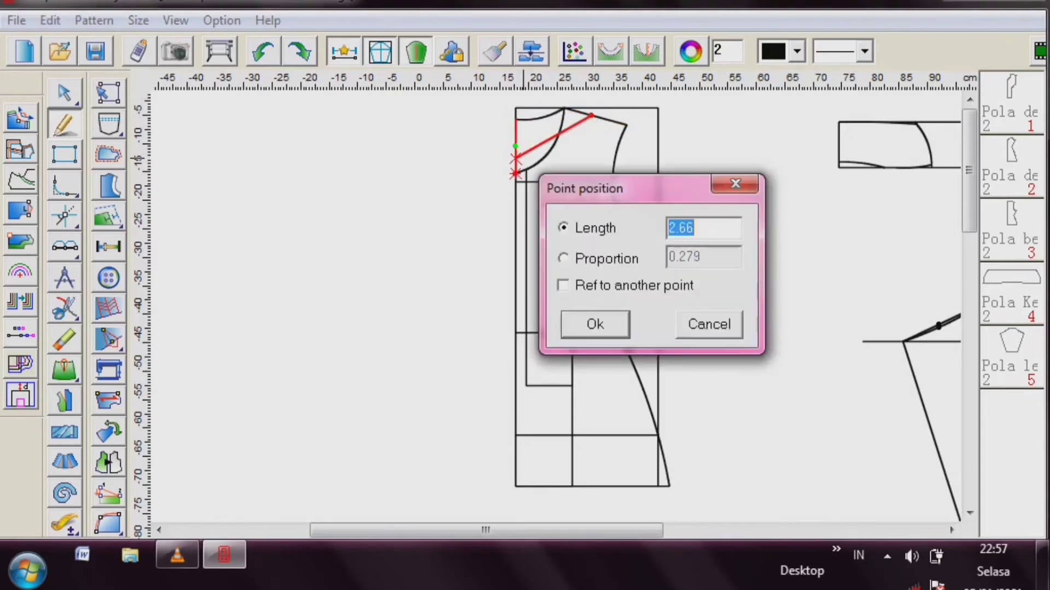
pyautogui.press('Return')
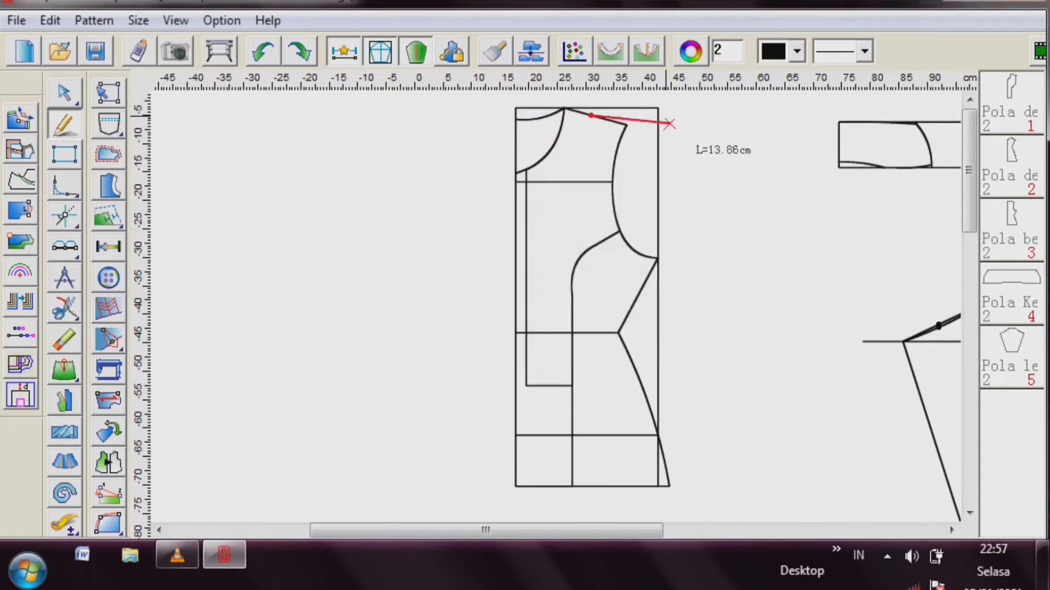
pyautogui.click(515, 146)
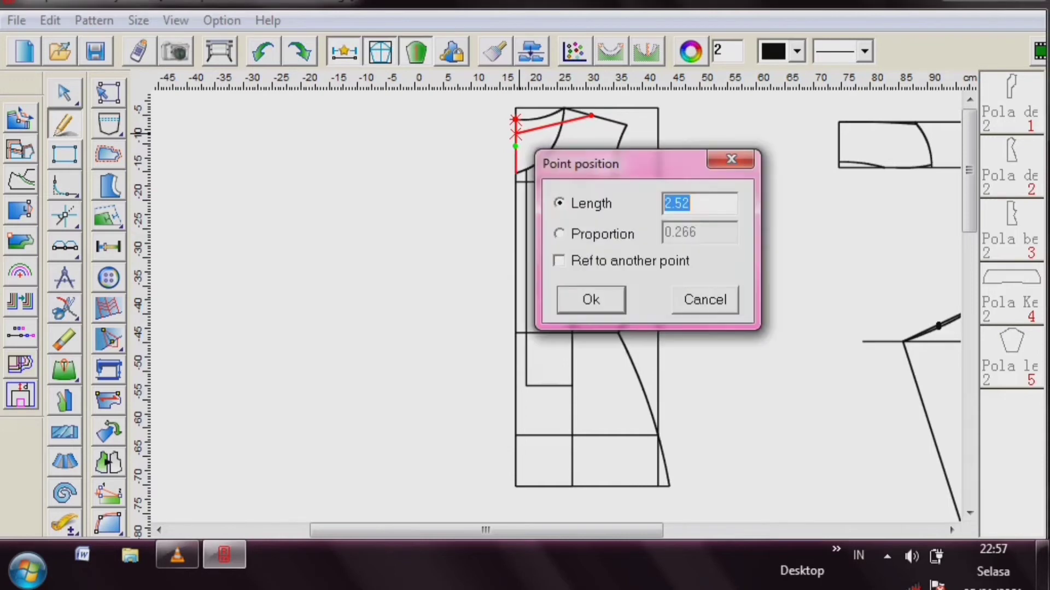
pyautogui.write('5')
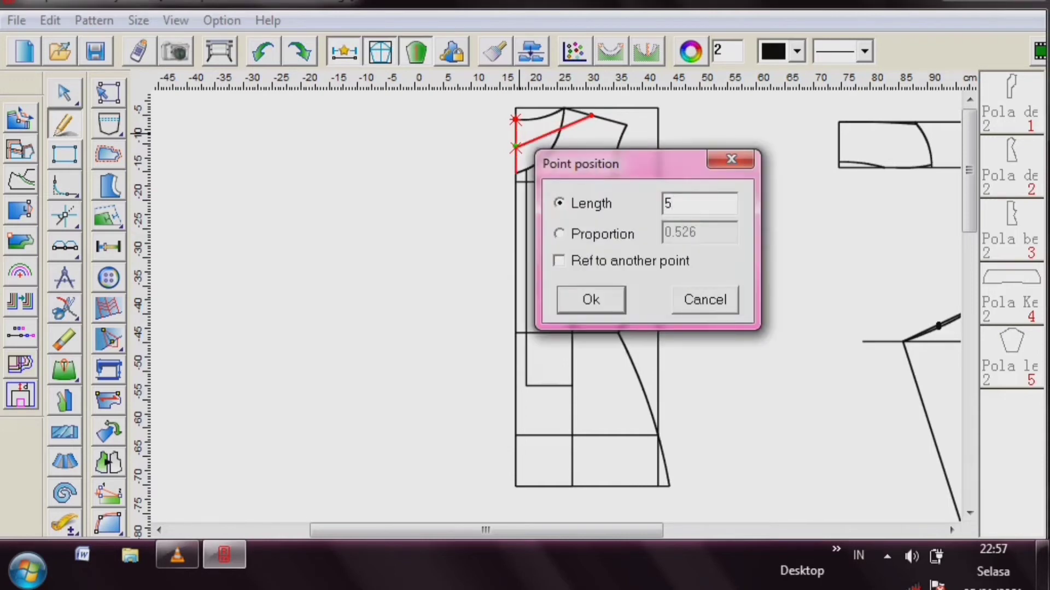
pyautogui.press('Return')
pyautogui.rightClick(471, 176)
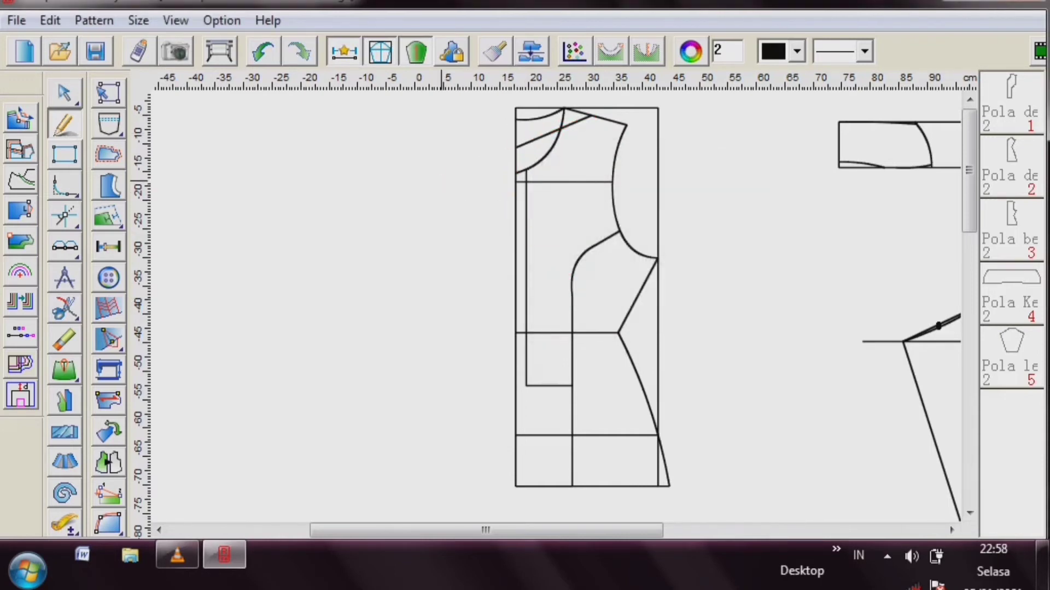
# - Bend the new shoulder-to-center line slightly downward into a smooth curve roughly following the neckline
pyautogui.click(555, 132)
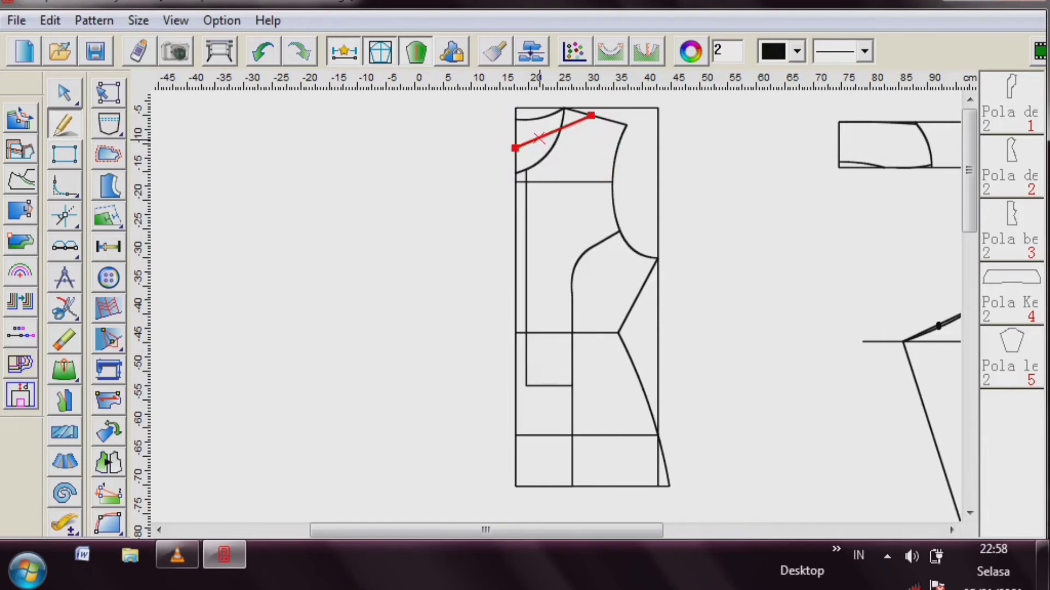
pyautogui.moveTo(539, 137); pyautogui.dragTo(549, 141)
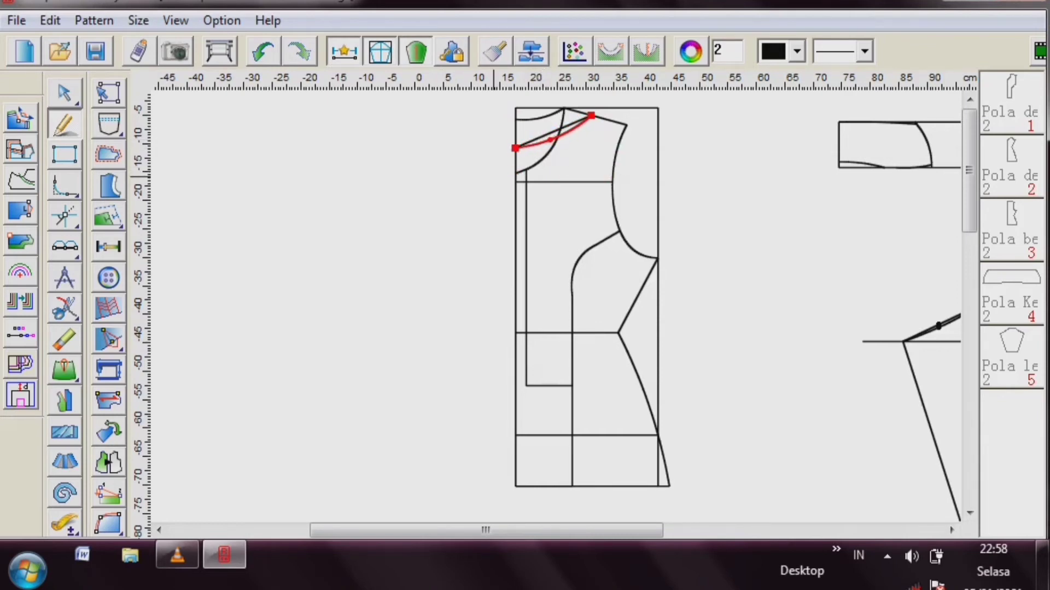
pyautogui.rightClick(493, 177)
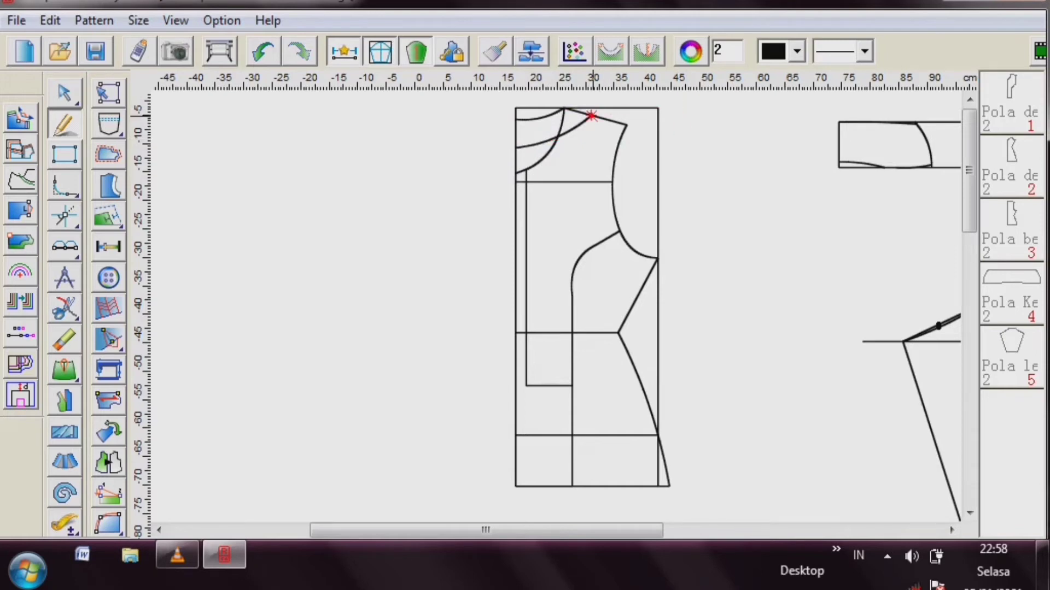
# - Draw a line from the curve's shoulder end to the lower corner of the front extension and bow it inward, about 48 cm long
pyautogui.click(591, 116)
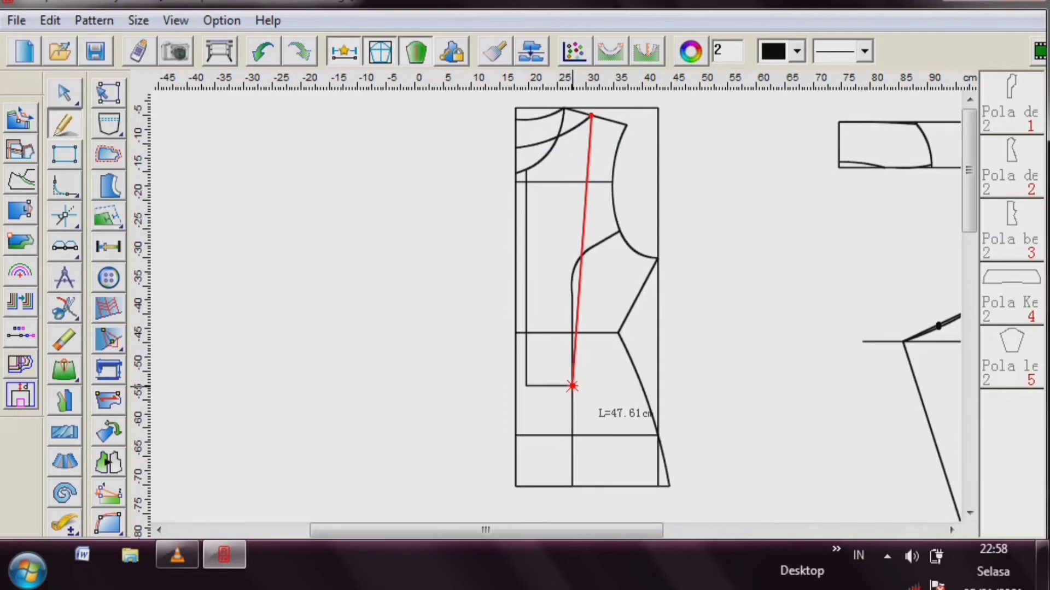
pyautogui.click(572, 387)
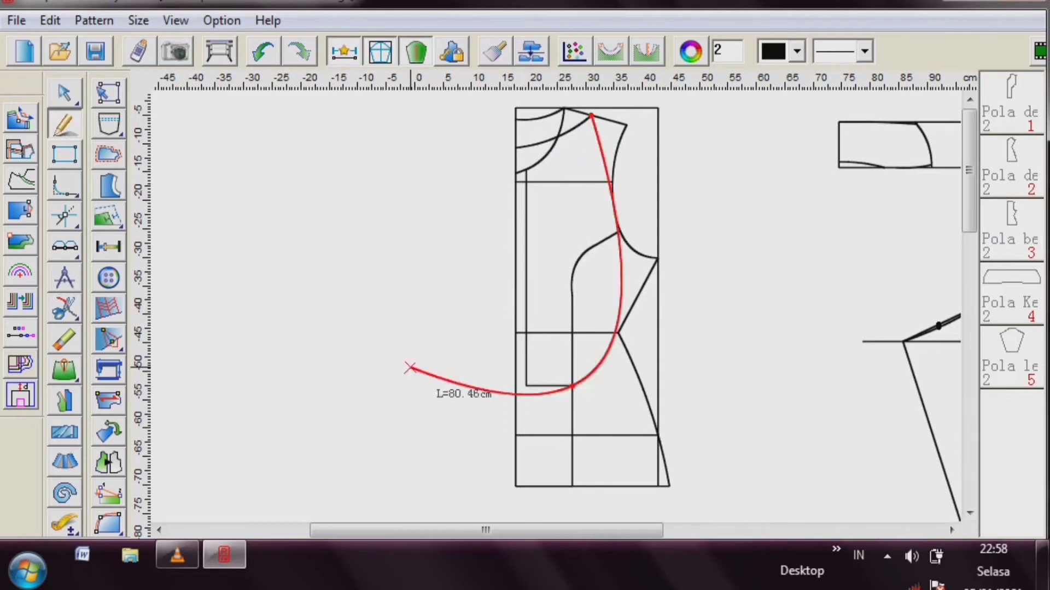
pyautogui.rightClick(410, 363)
pyautogui.click(587, 182)
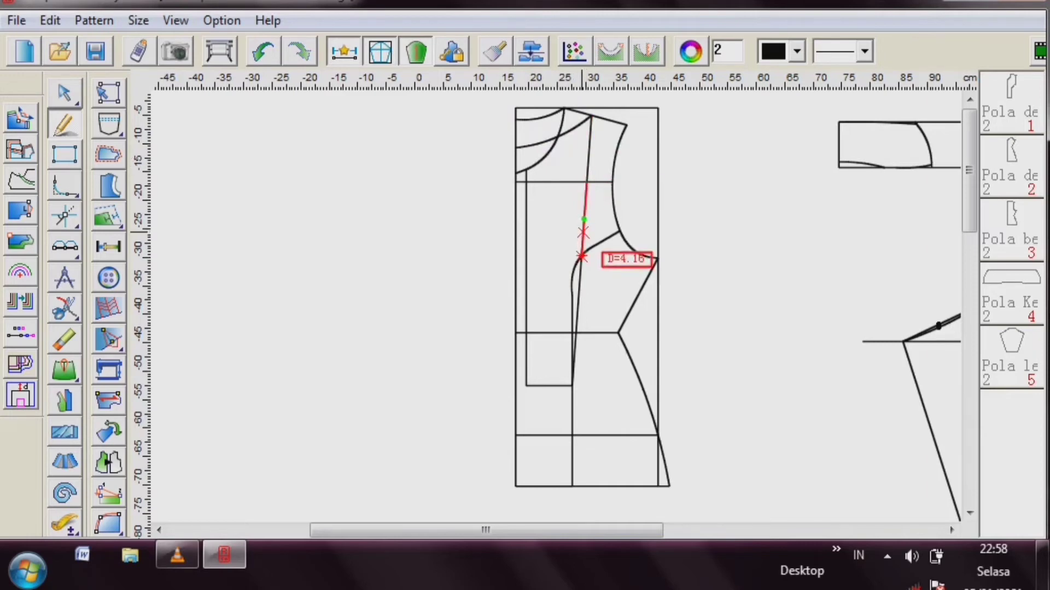
pyautogui.click(583, 256)
pyautogui.click(583, 233)
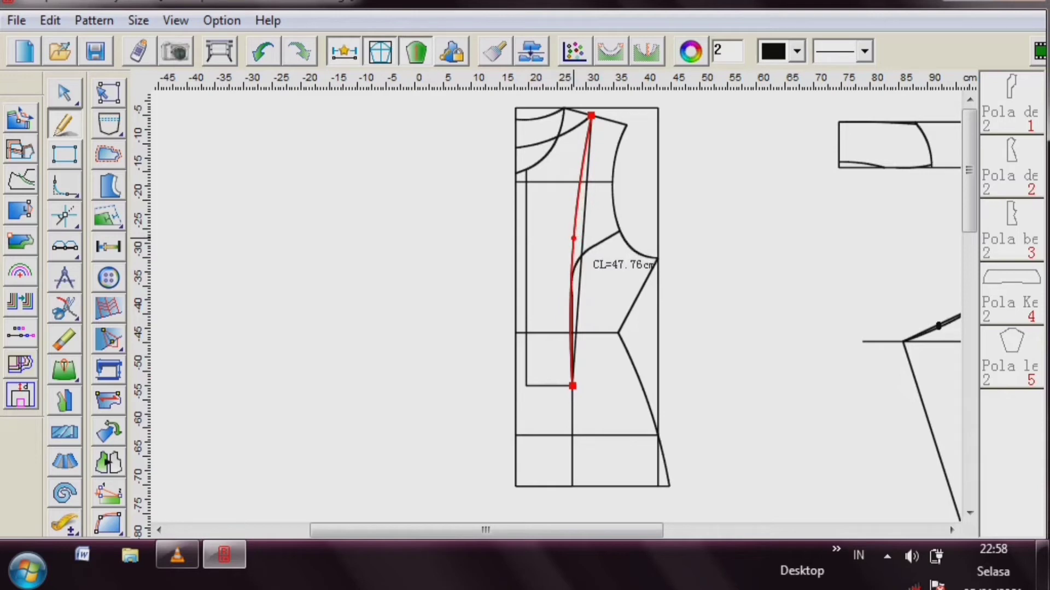
pyautogui.rightClick(435, 255)
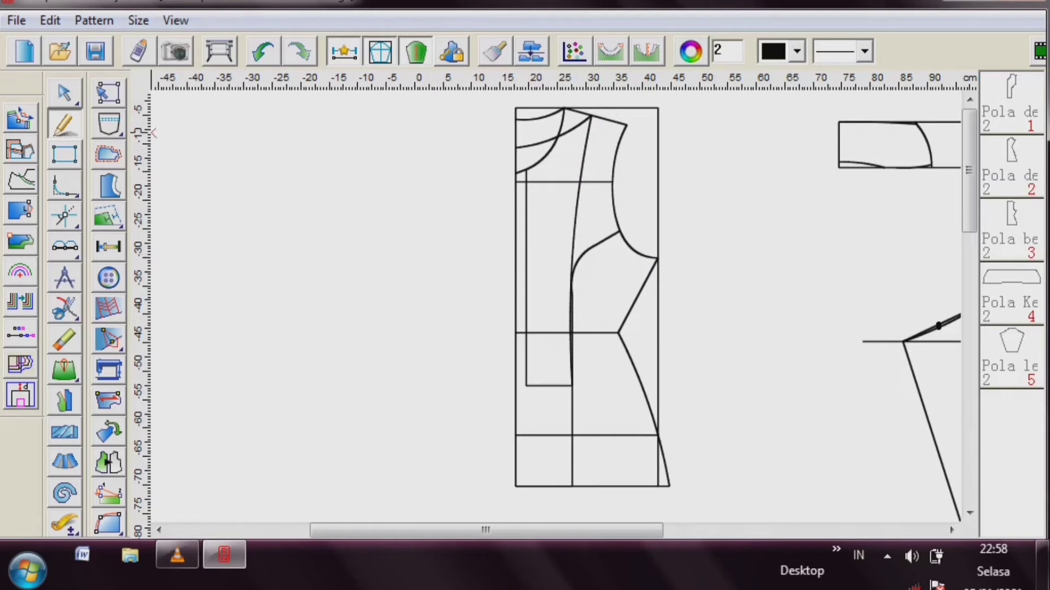
# - Split the bodice draft's shoulder line where the new facing curves meet it
pyautogui.rightClick(327, 190)
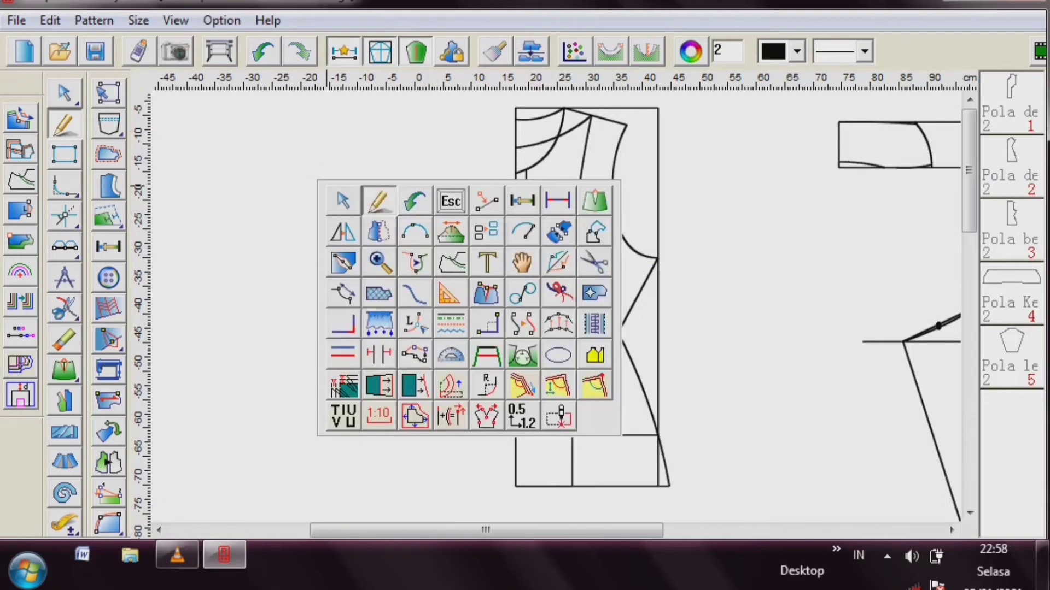
pyautogui.click(601, 257)
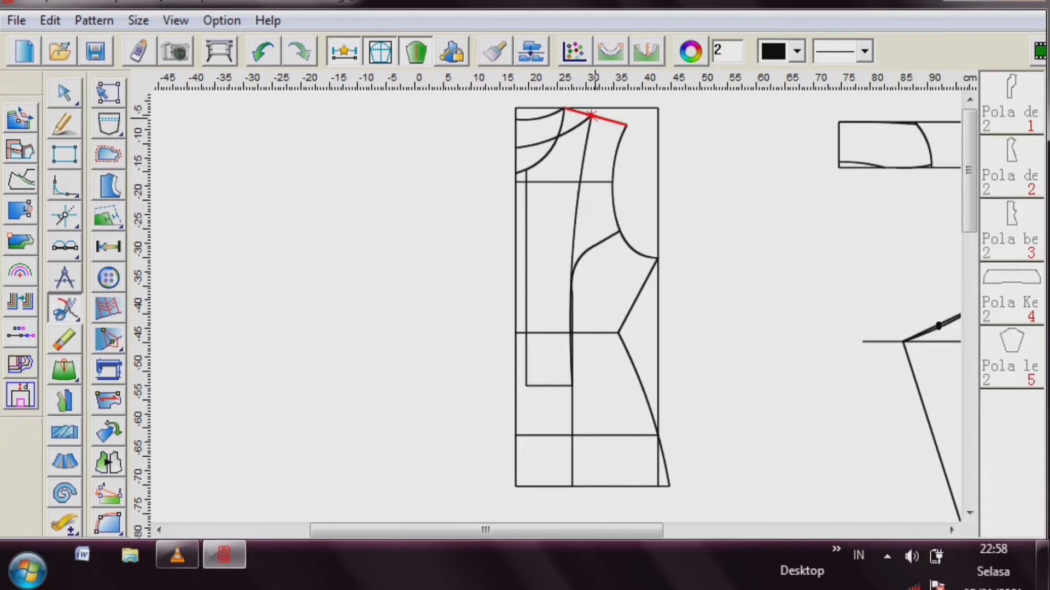
pyautogui.rightClick(417, 154)
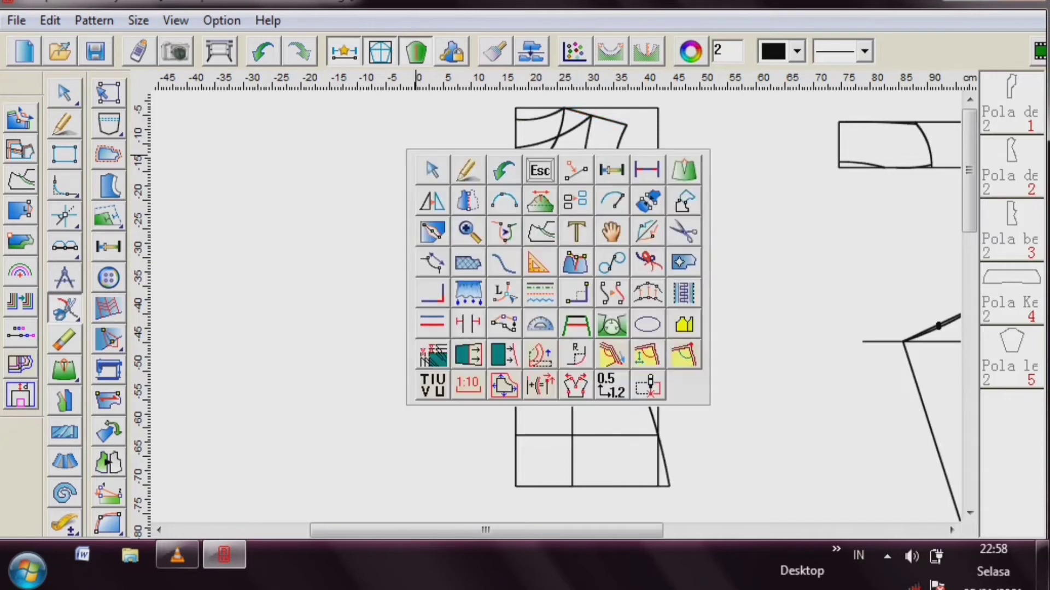
pyautogui.click(683, 232)
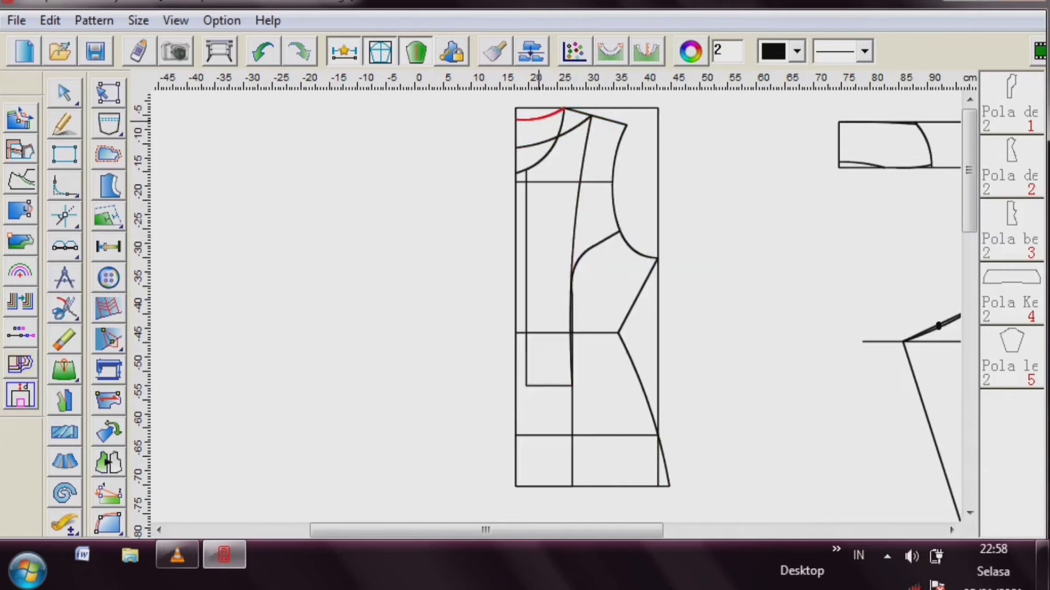
pyautogui.click(578, 113)
pyautogui.click(572, 127)
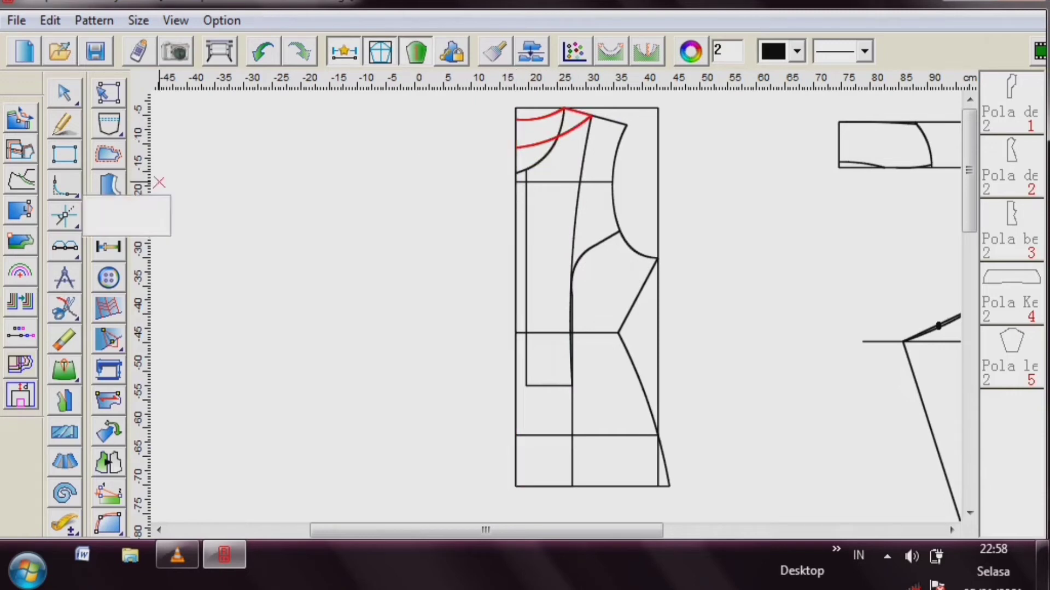
# - Split the center line at the lower end of the new neck facing curve
pyautogui.click(65, 307)
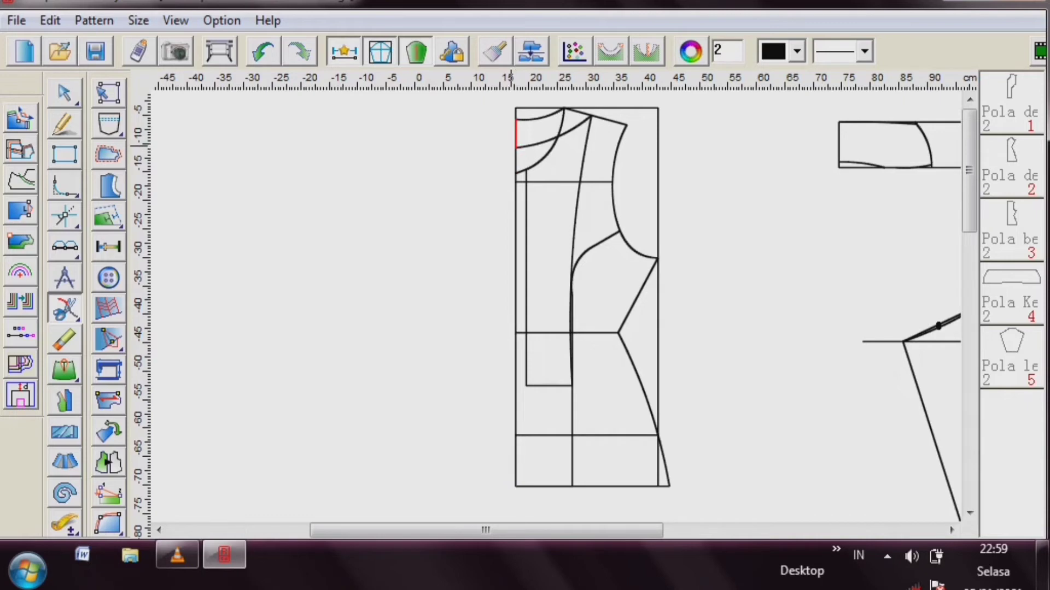
pyautogui.rightClick(64, 93)
pyautogui.click(65, 93)
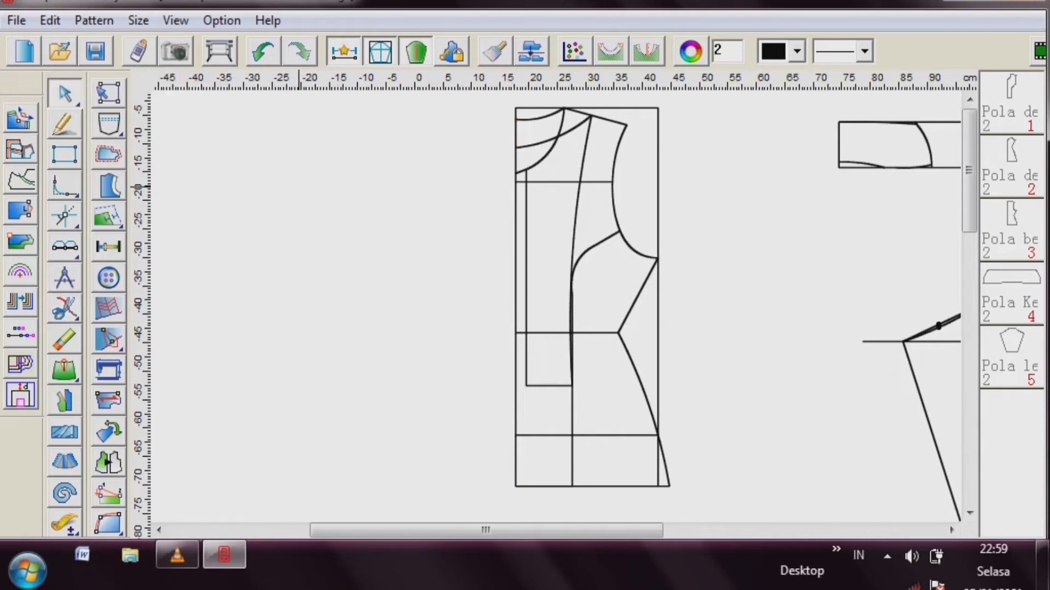
# - Extract the back neck facing piece bounded by the upper neckline, inner shoulder segment, facing curve and center line segment
pyautogui.rightClick(300, 187)
pyautogui.click(569, 264)
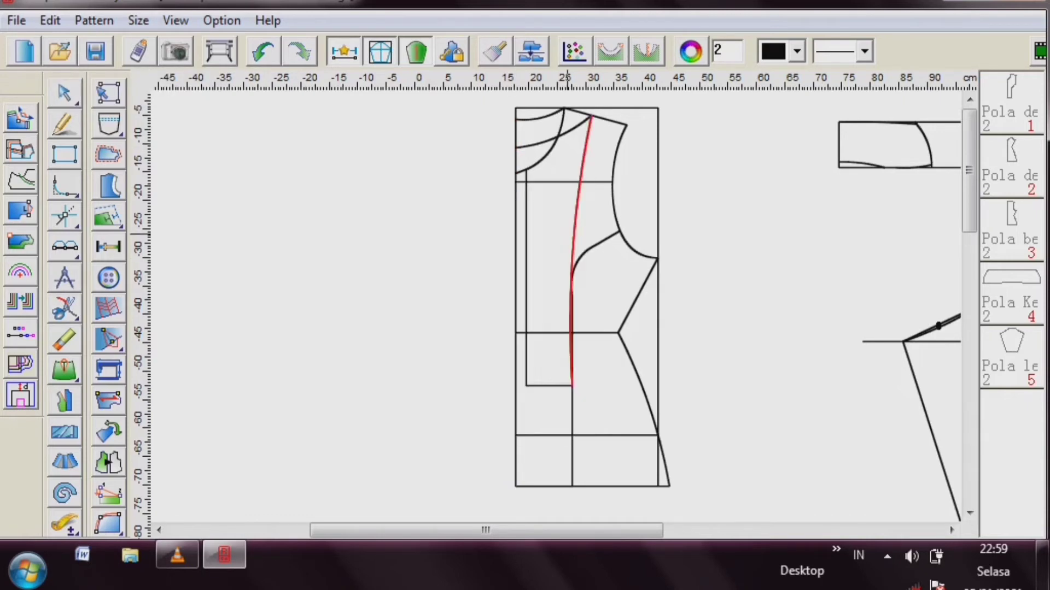
pyautogui.click(537, 119)
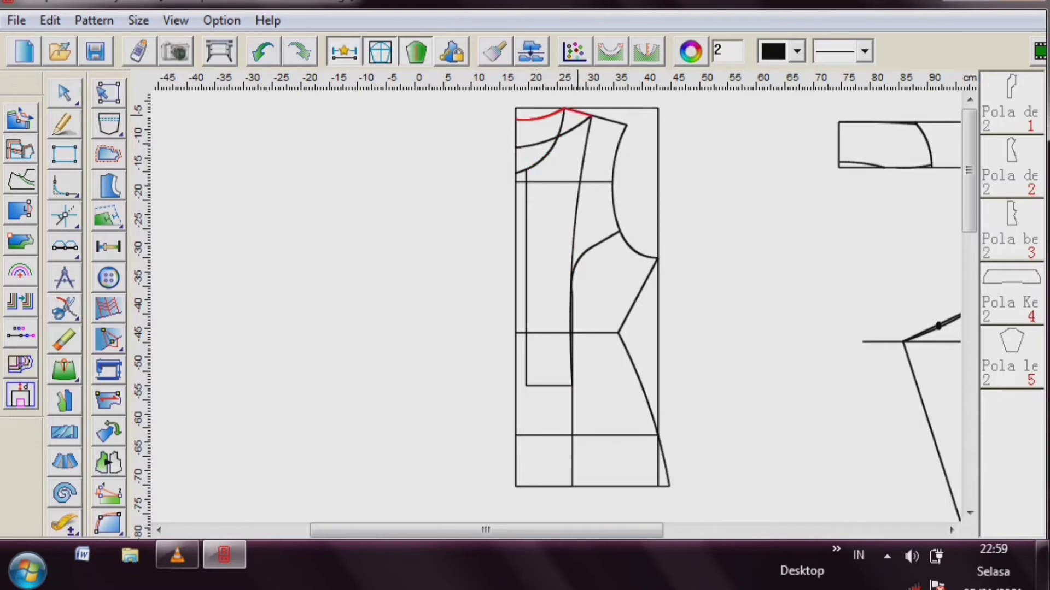
pyautogui.click(578, 122)
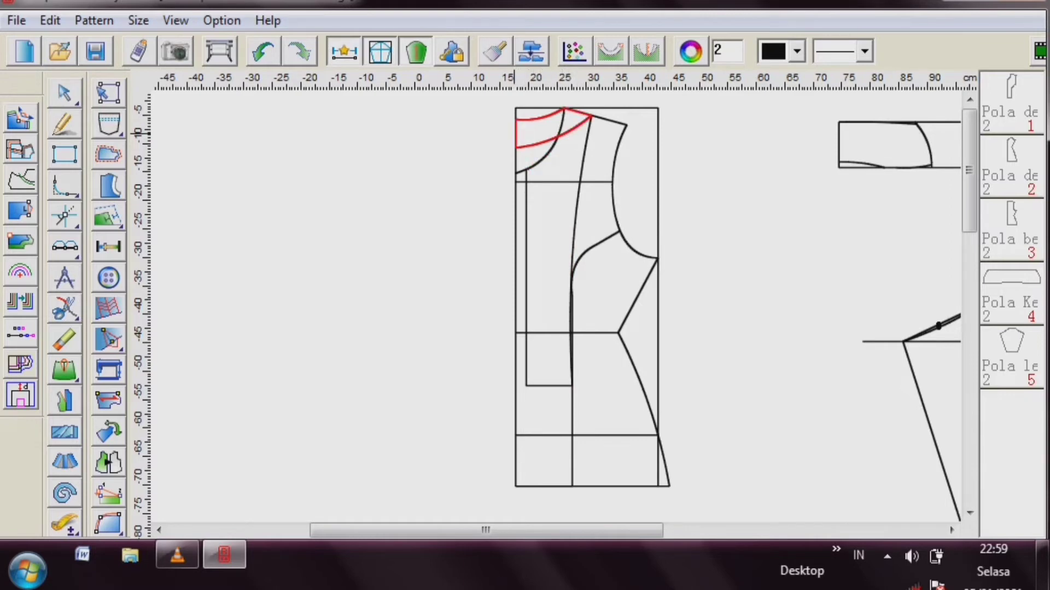
pyautogui.click(514, 135)
pyautogui.rightClick(425, 158)
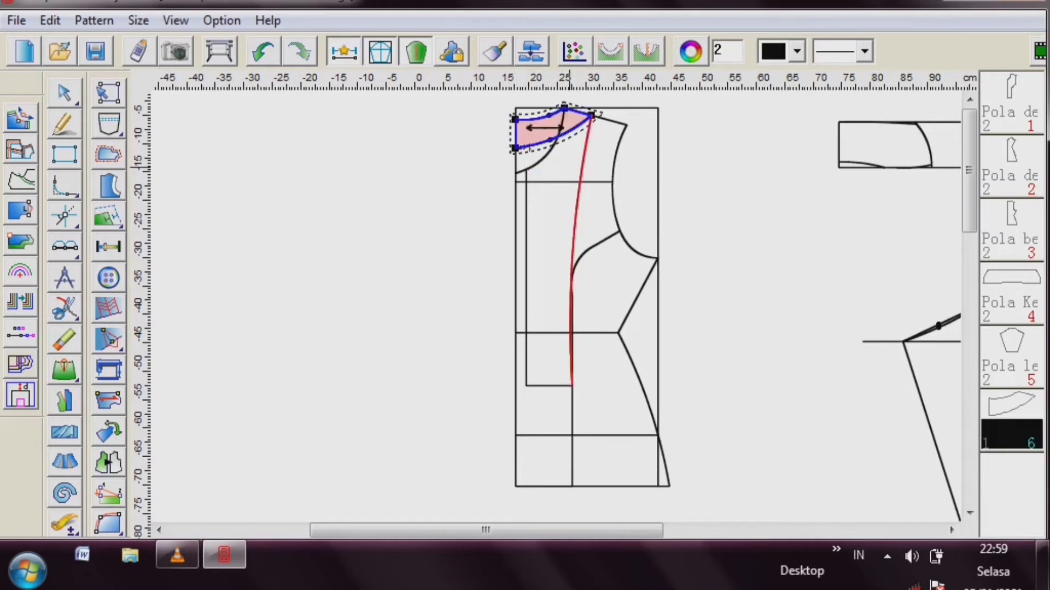
# - Rotate the back neck facing piece's grainline from horizontal to vertical
pyautogui.click(108, 400)
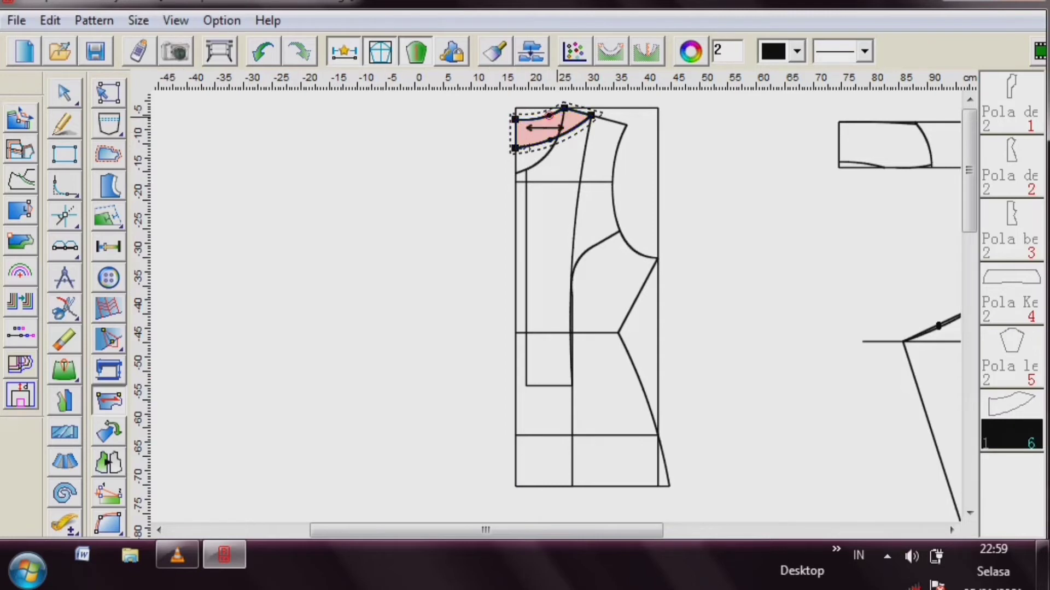
pyautogui.rightClick(543, 129)
pyautogui.rightClick(543, 129)
# - Set the back neck facing's seam allowance to 0 all around and move the piece into the empty area left of the bodice draft
pyautogui.click(108, 155)
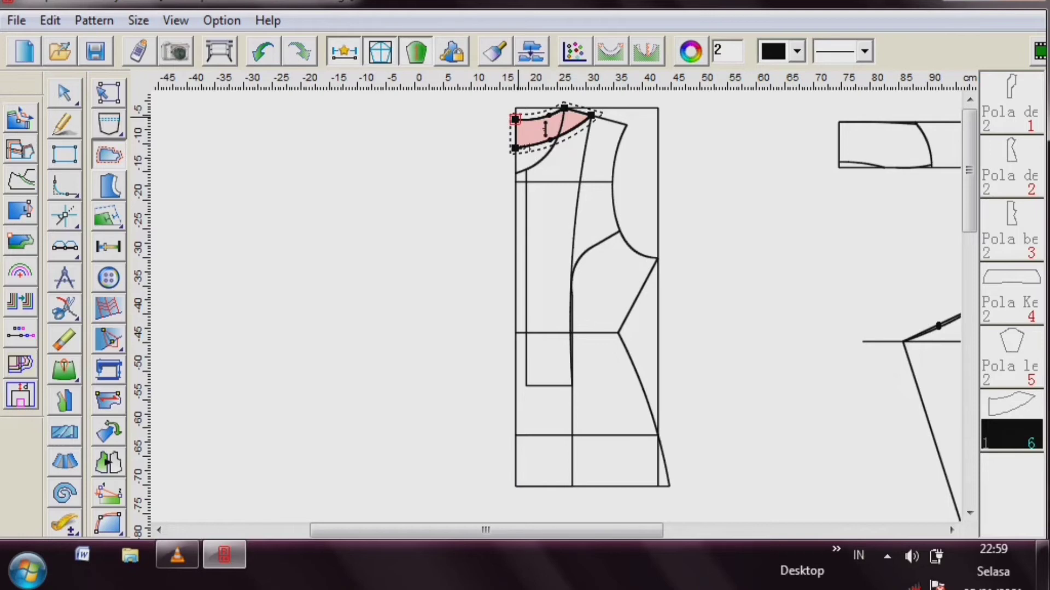
pyautogui.click(516, 119)
pyautogui.write('0')
pyautogui.press('Return')
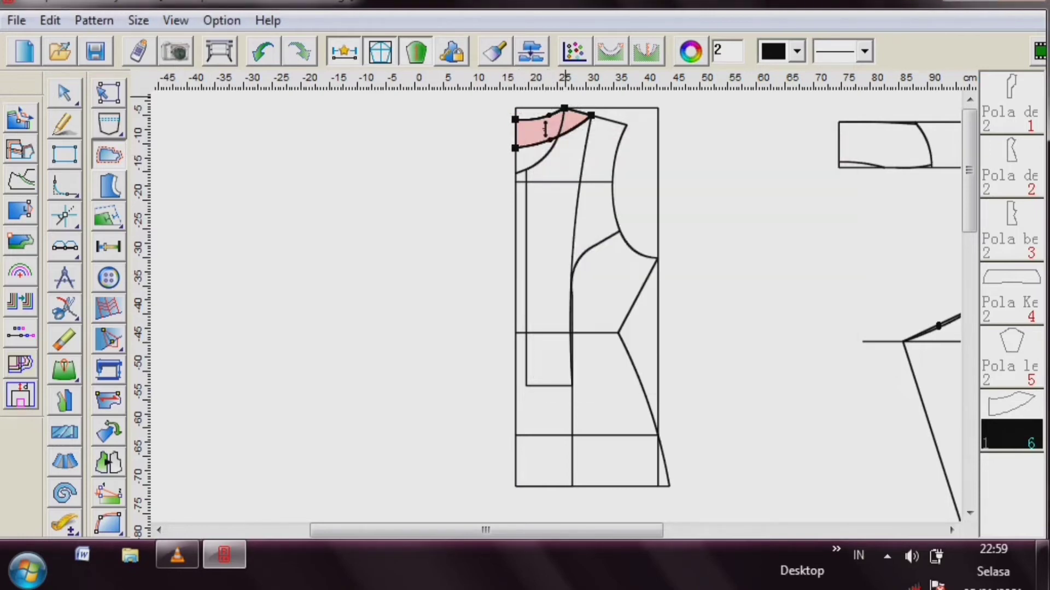
pyautogui.moveTo(545, 129); pyautogui.dragTo(260, 171)
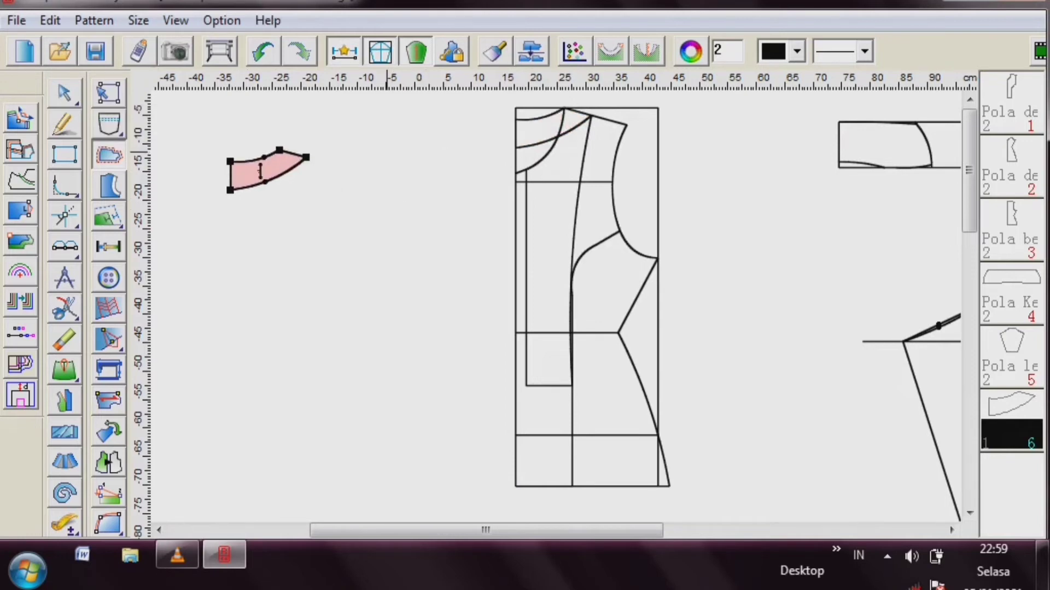
# - Extract the front facing piece bounded by the inner shoulder segment, front neckline, vertical front edge, lower edge and long facing curve
pyautogui.rightClick(387, 150)
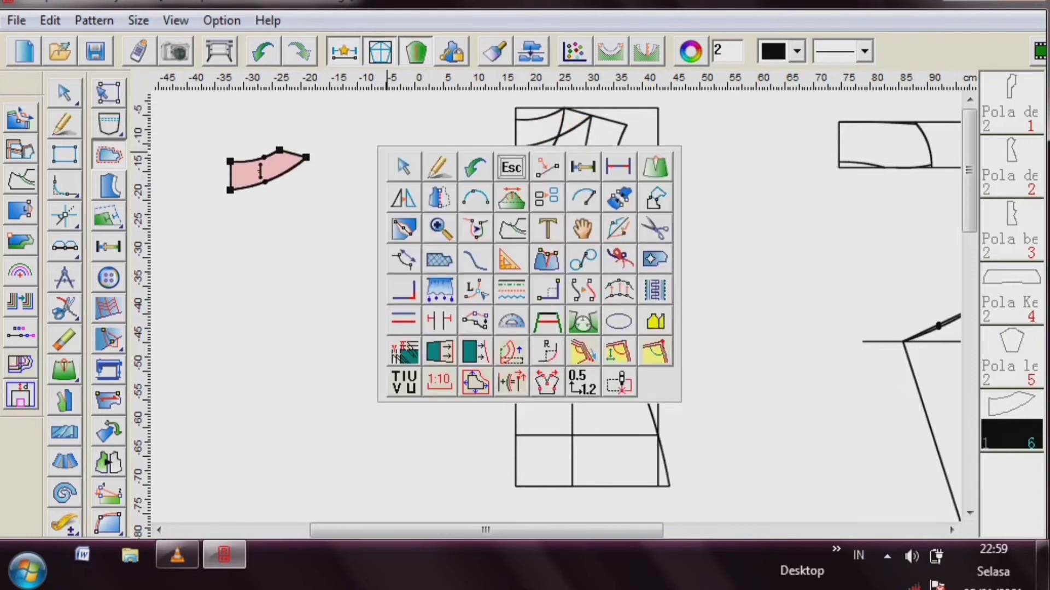
pyautogui.click(655, 229)
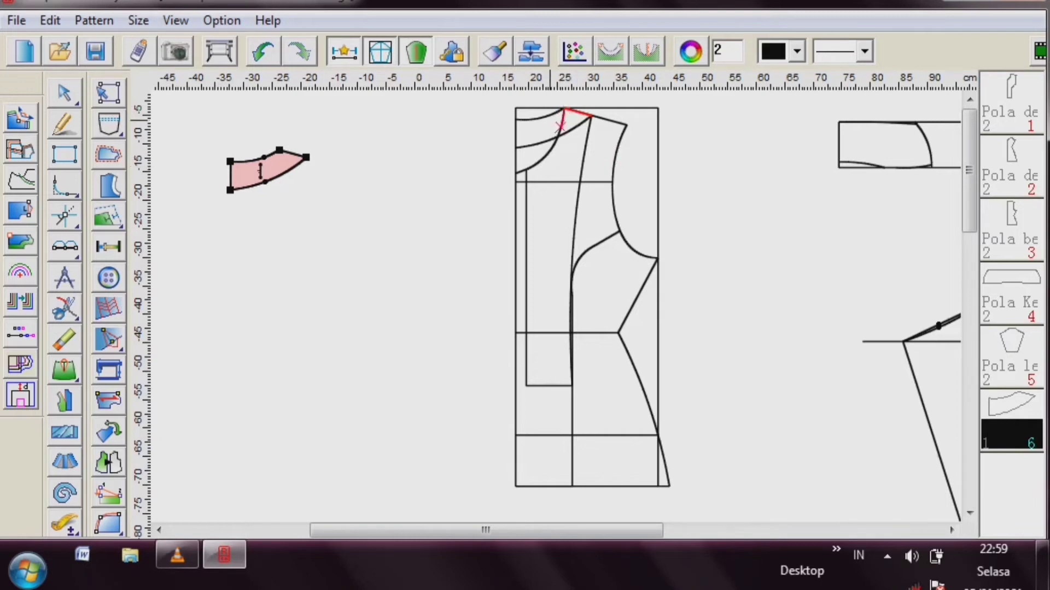
pyautogui.click(563, 108)
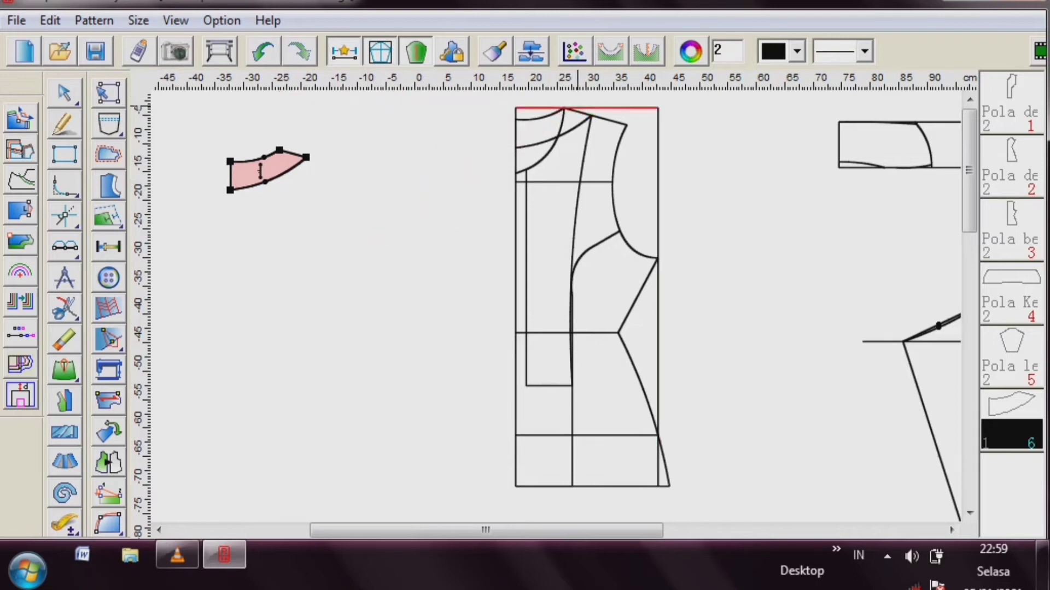
pyautogui.click(575, 113)
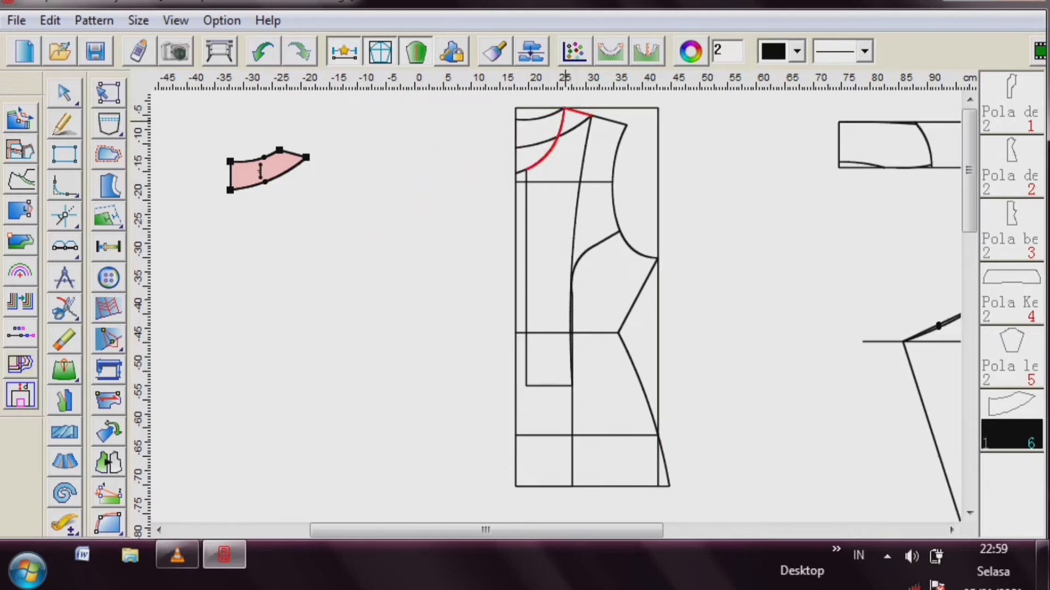
pyautogui.click(552, 148)
pyautogui.click(527, 193)
pyautogui.click(542, 385)
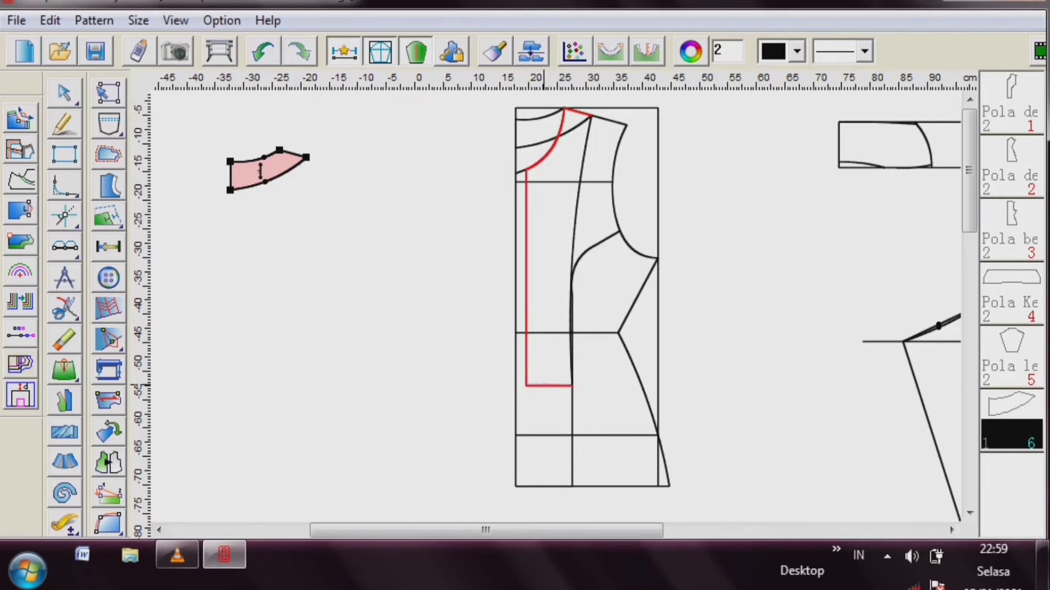
pyautogui.click(581, 203)
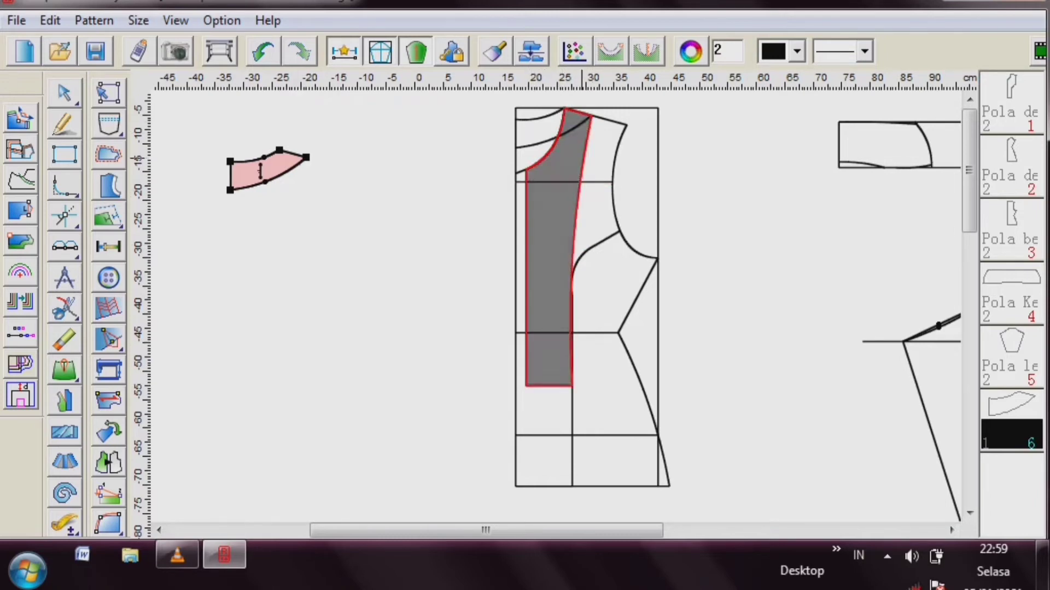
pyautogui.rightClick(417, 222)
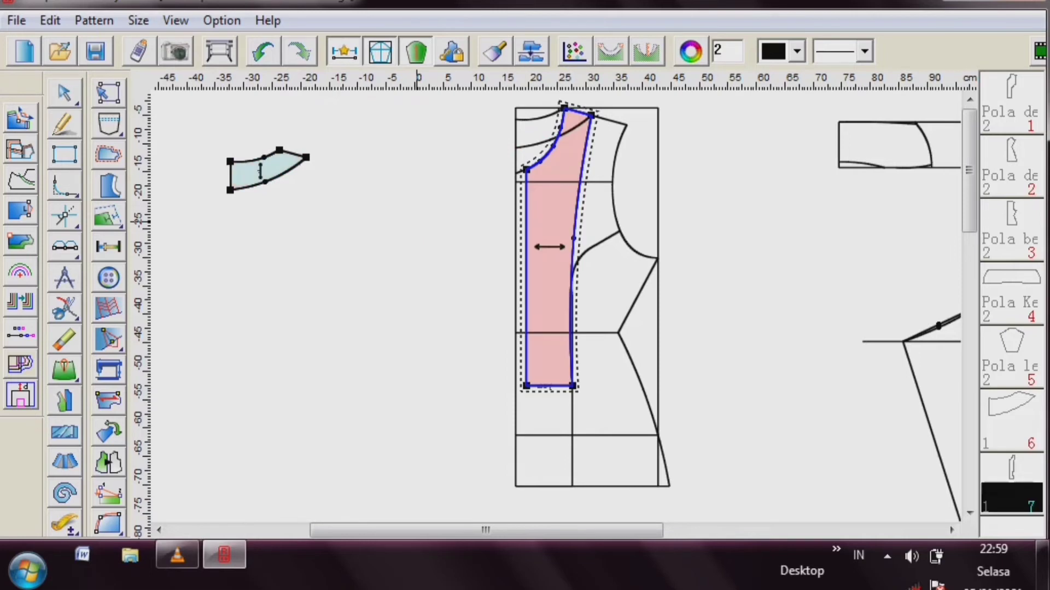
# - Rotate the front facing piece's grainline to vertical and shift it closer to the straight front edge
pyautogui.click(109, 401)
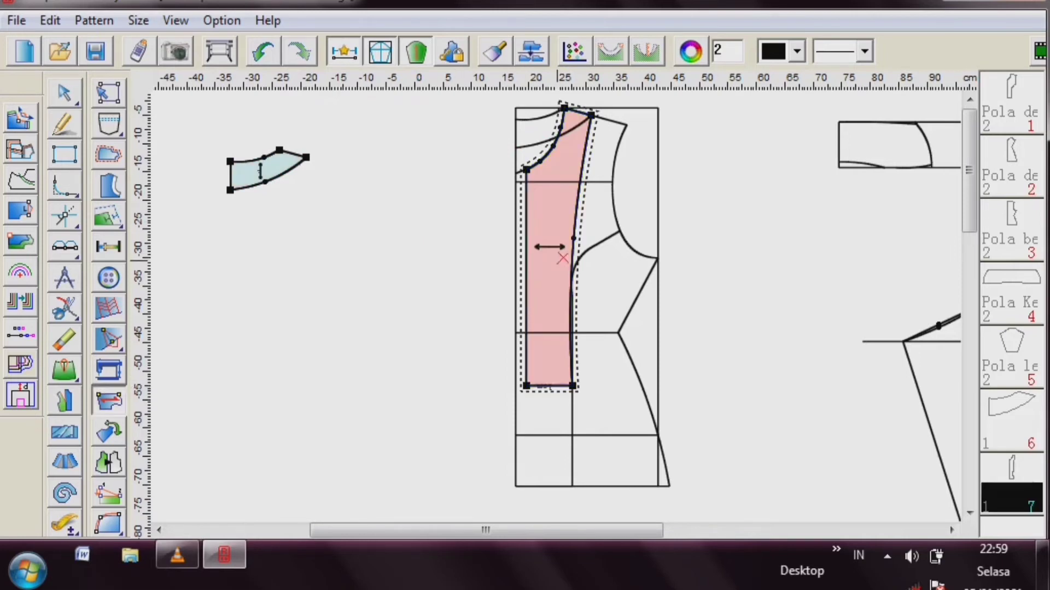
pyautogui.rightClick(551, 247)
pyautogui.rightClick(551, 247)
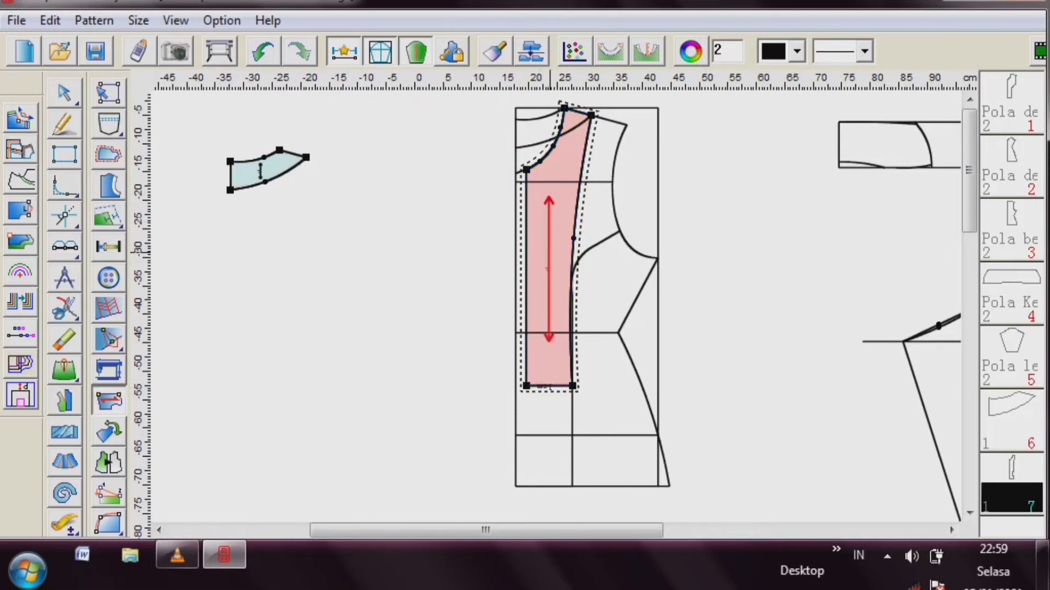
pyautogui.moveTo(549, 247); pyautogui.dragTo(536, 255)
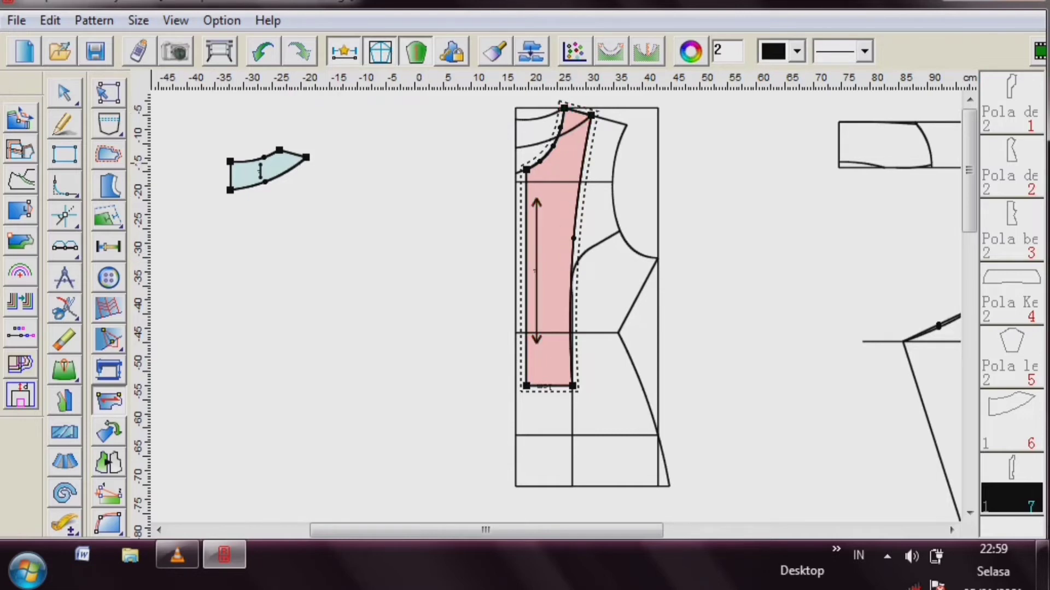
# - Set the front facing's seam allowance to 0 for only this pattern and move the piece below the back neck facing
pyautogui.click(109, 155)
pyautogui.click(564, 108)
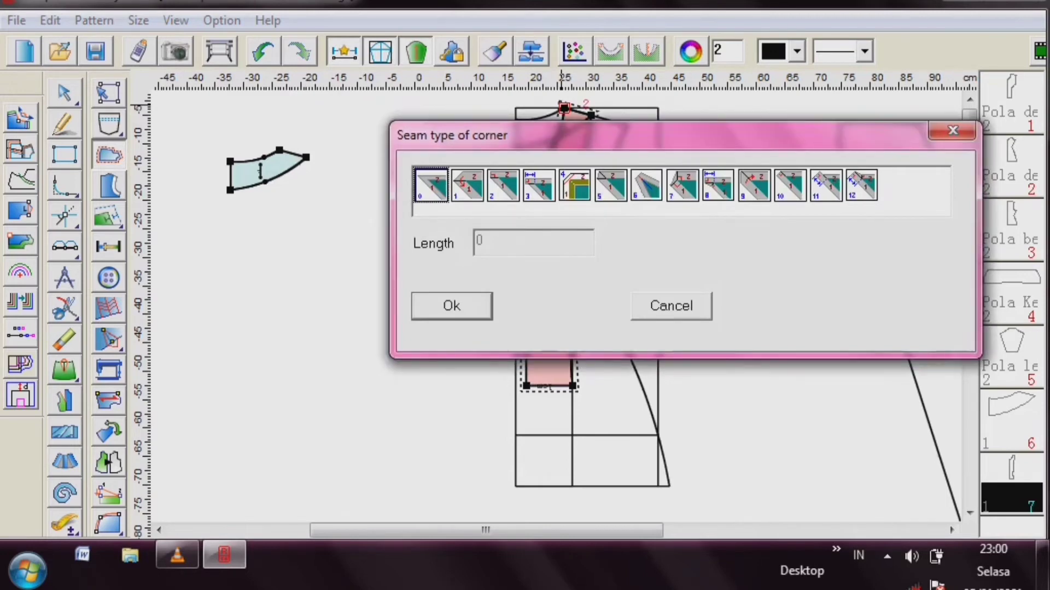
pyautogui.press('Return')
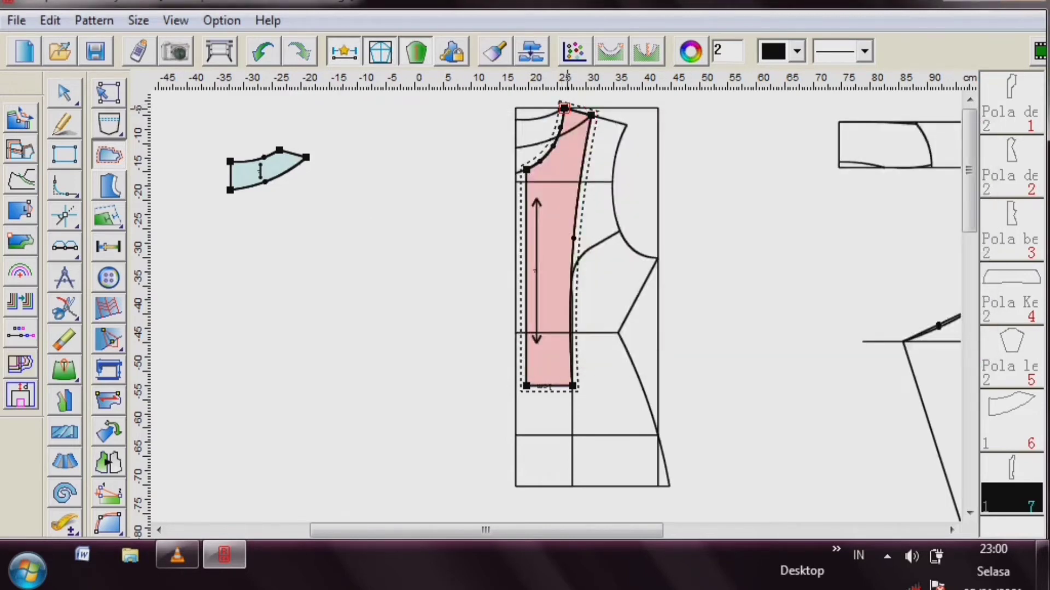
pyautogui.click(566, 108)
pyautogui.write('0')
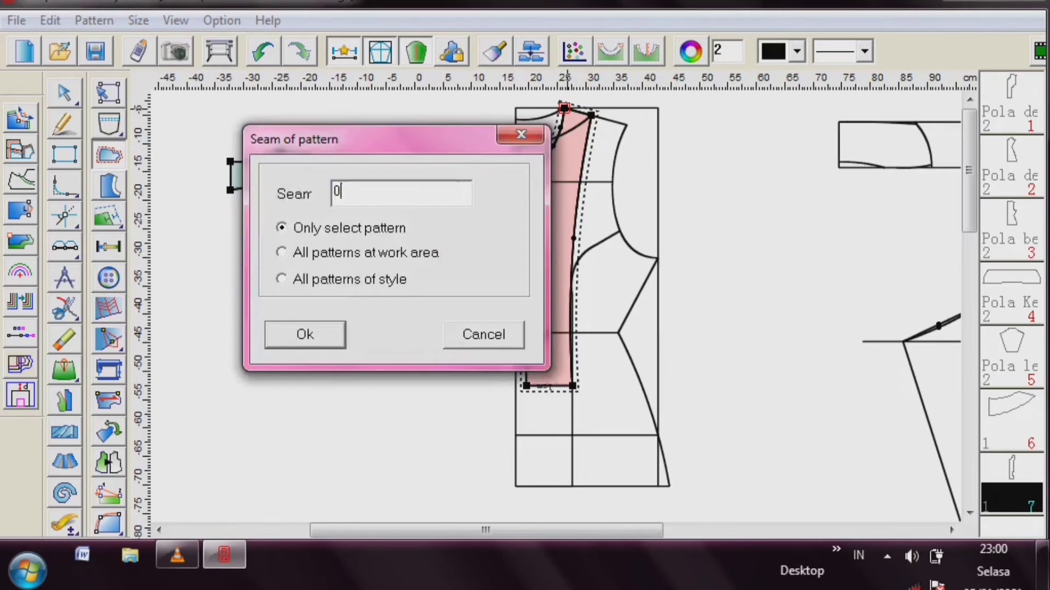
pyautogui.press('Return')
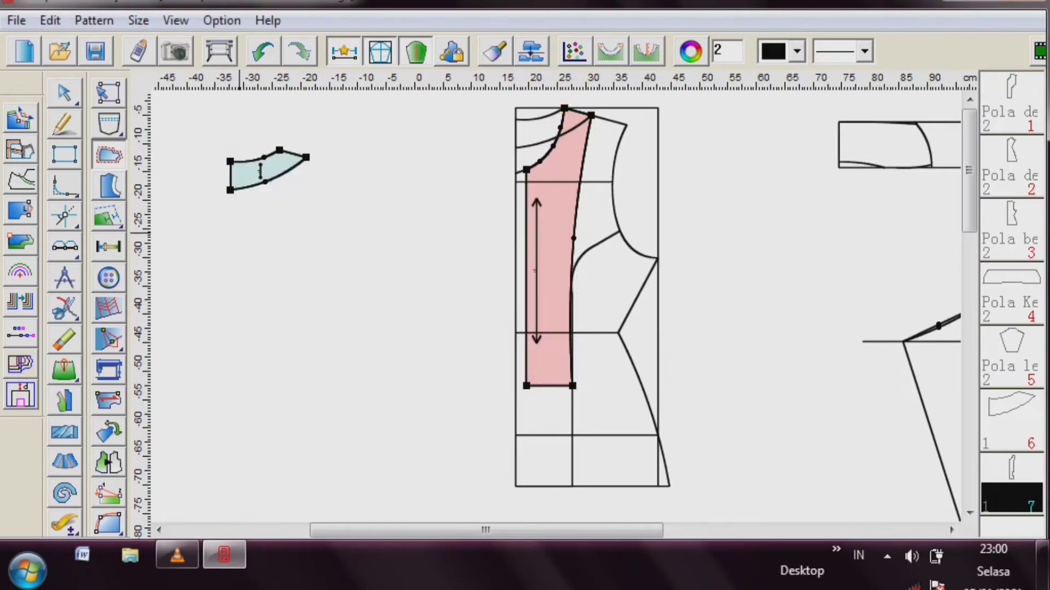
pyautogui.moveTo(549, 236); pyautogui.dragTo(276, 328)
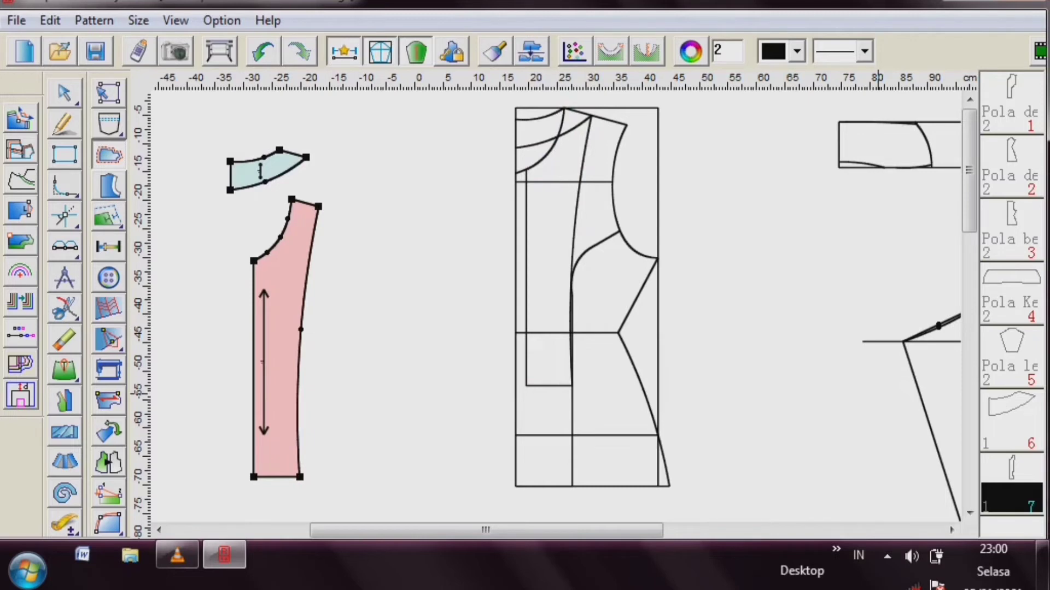
# - Name the back neck facing piece "Pola Linging belakang" and assign it material drill with 2 copies
pyautogui.doubleClick(1012, 418)
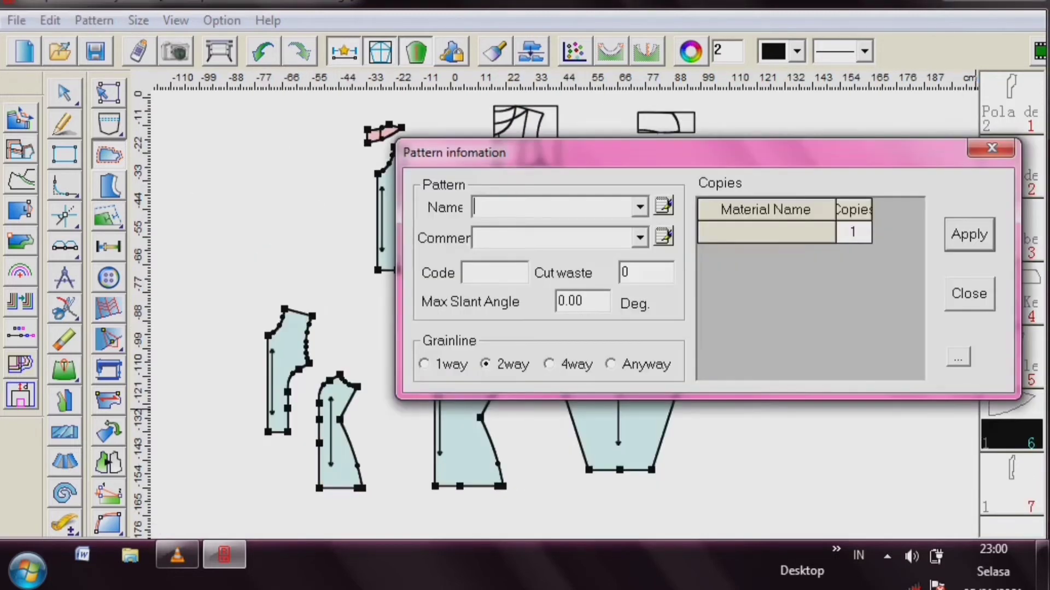
pyautogui.moveTo(546, 152); pyautogui.dragTo(391, 231)
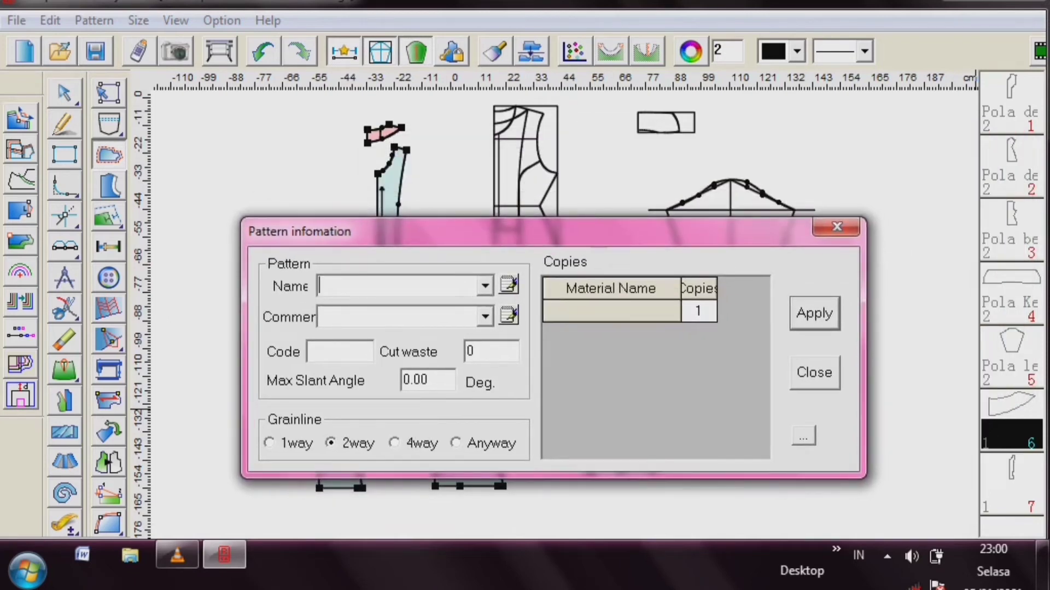
pyautogui.write('Pola ')
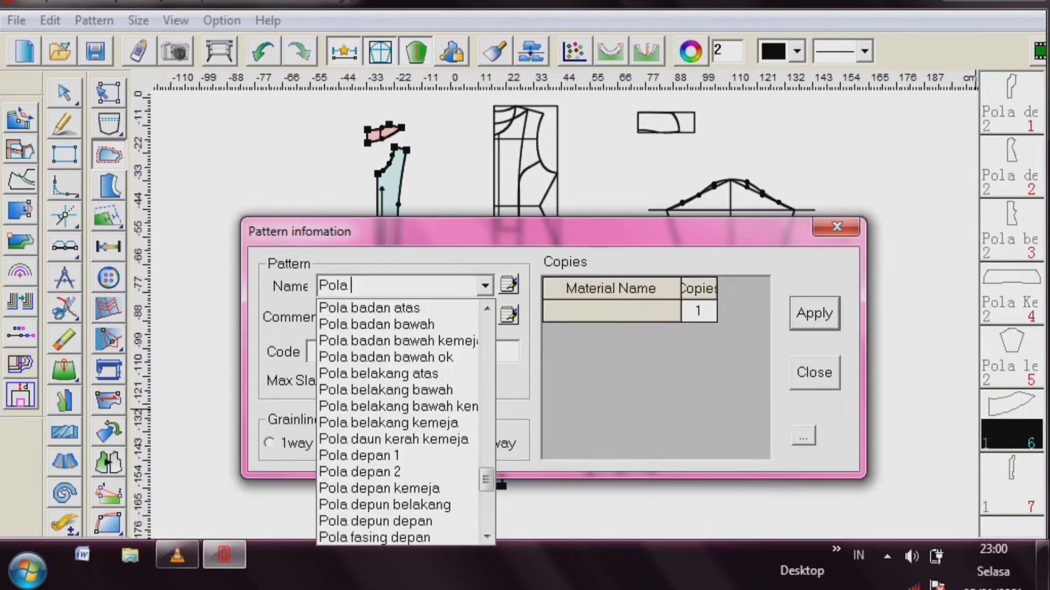
pyautogui.write('Linging belakang')
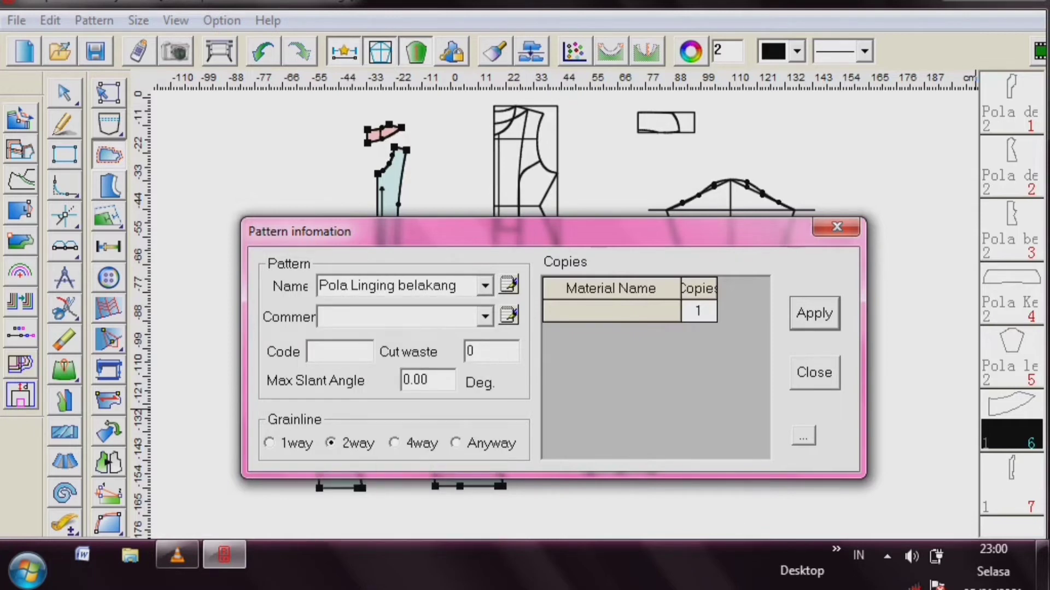
pyautogui.click(611, 311)
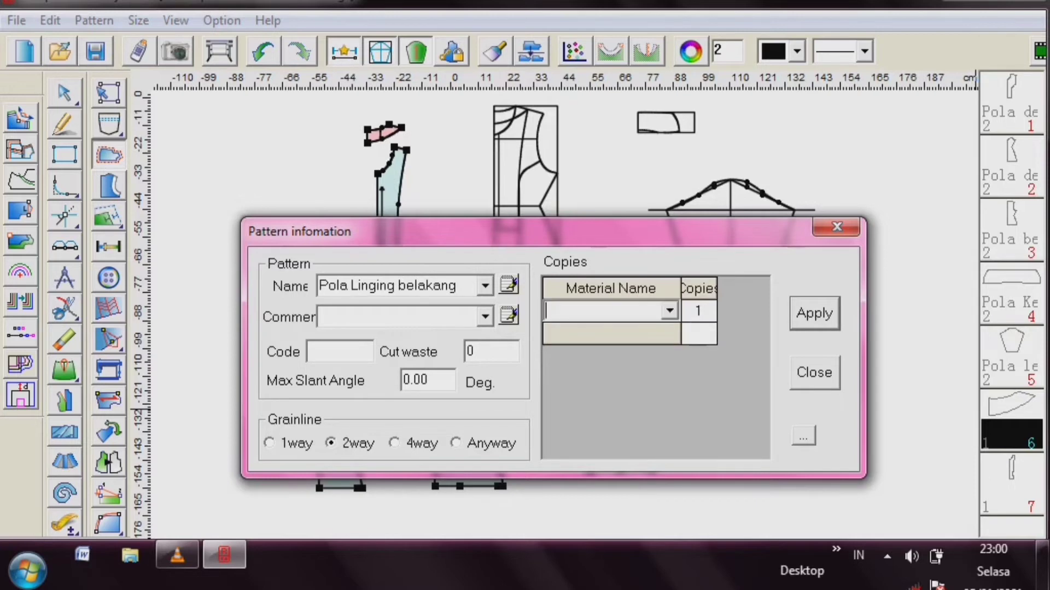
pyautogui.write('drill')
pyautogui.press('Tab')
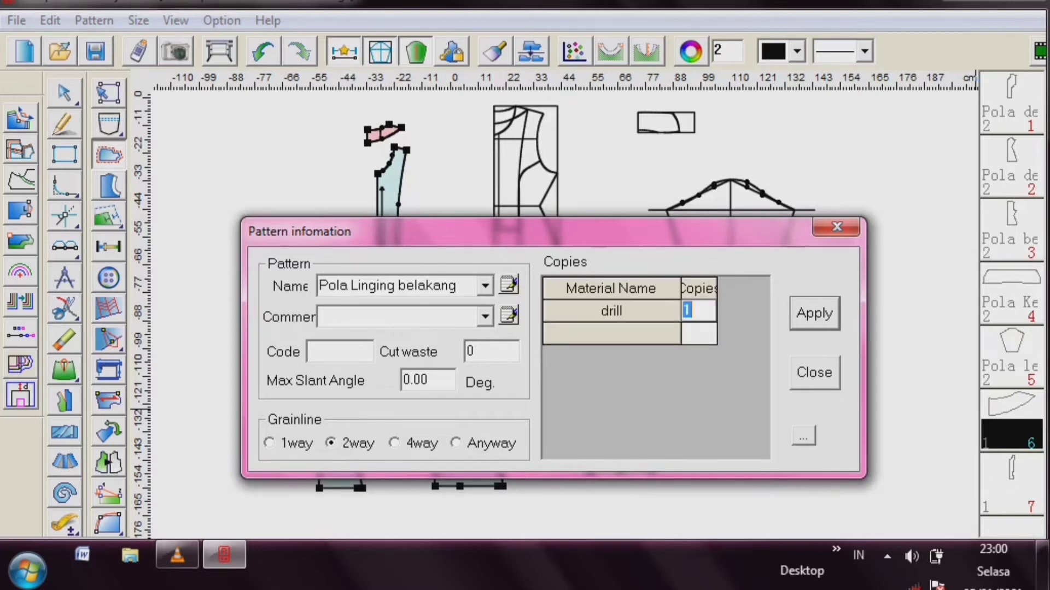
pyautogui.write('2')
pyautogui.press('Return')
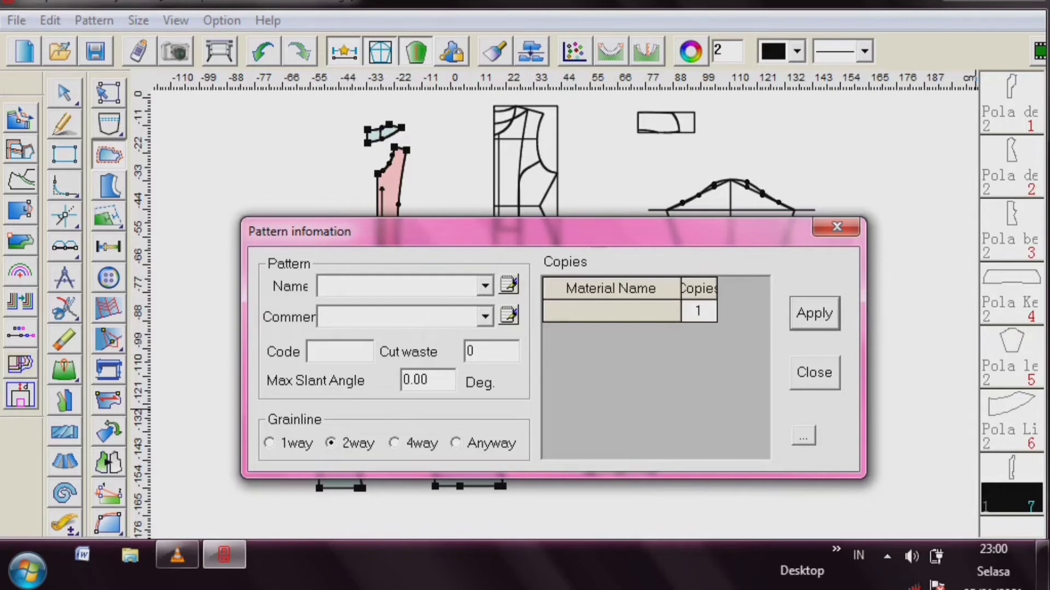
# - Name the front facing piece "Pola lining depan", assign it material drill with 2 copies, and close the pattern information
pyautogui.write('Pola li')
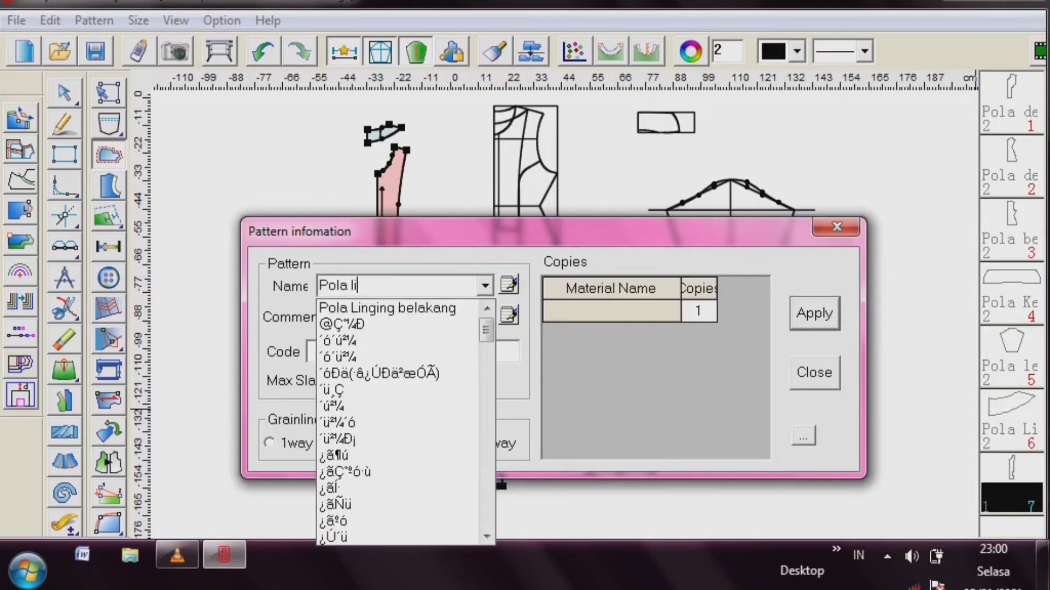
pyautogui.write('ning ')
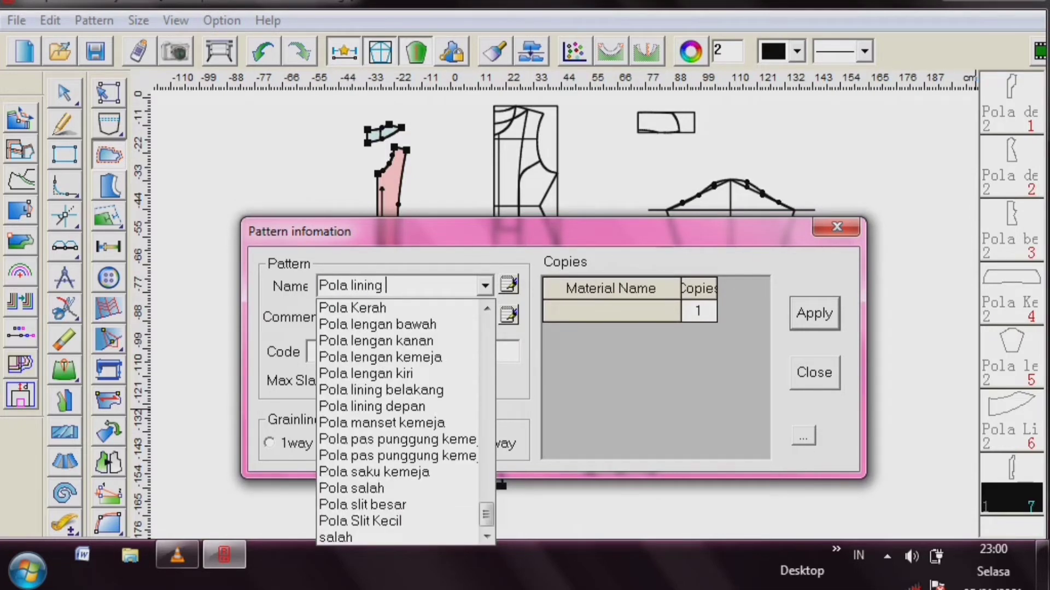
pyautogui.write('depam')
pyautogui.press('BackSpace')
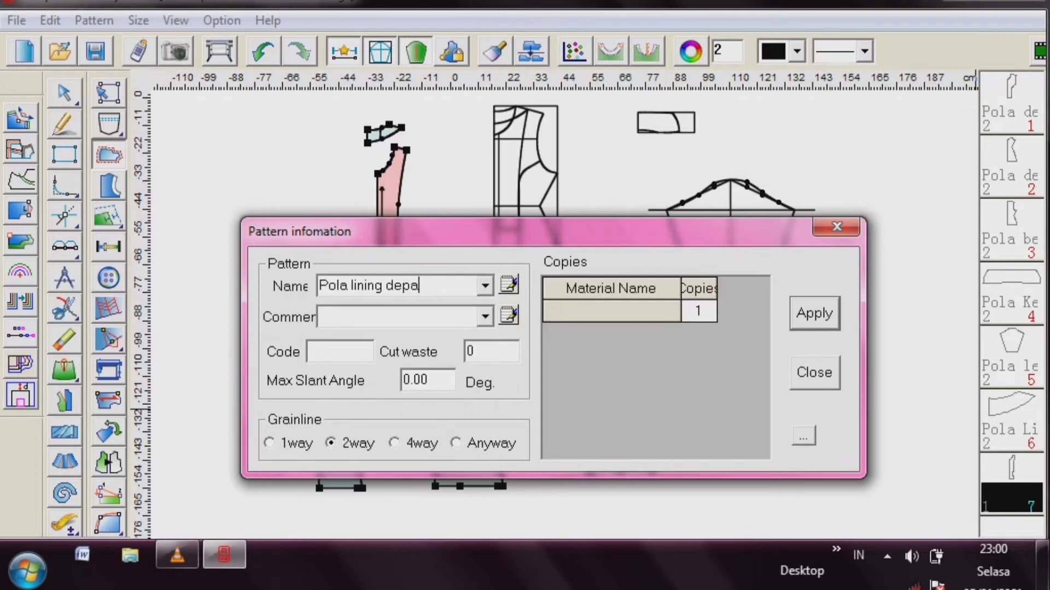
pyautogui.write('n')
pyautogui.click(611, 311)
pyautogui.write('drill')
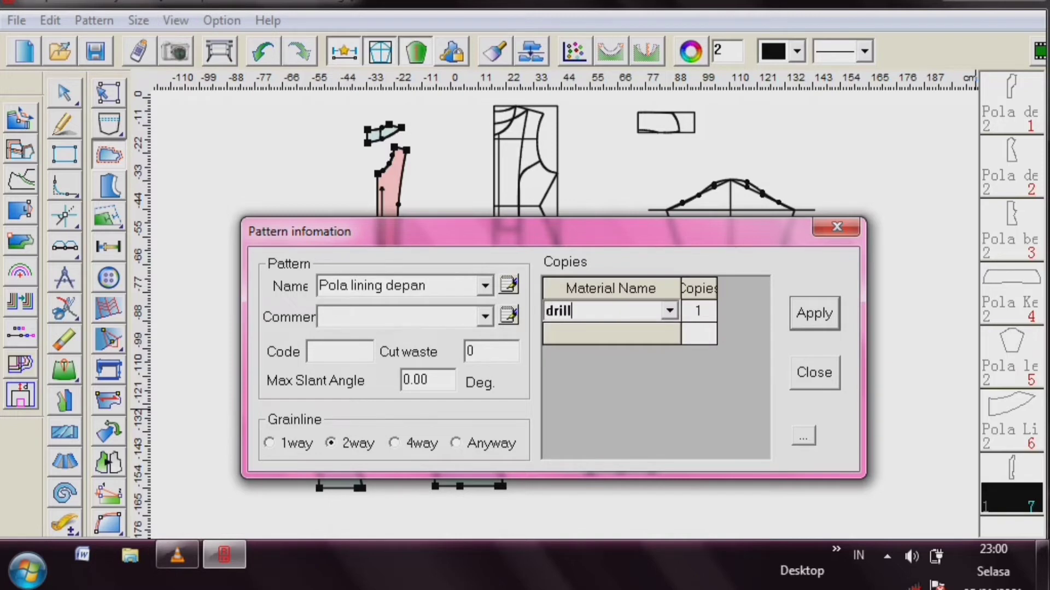
pyautogui.press('Tab')
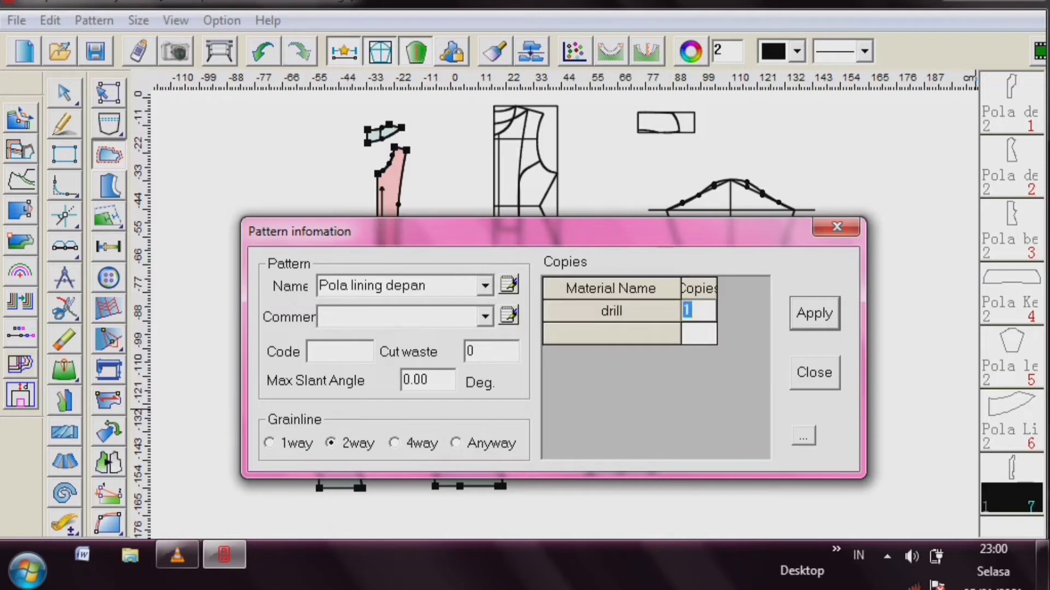
pyautogui.write('2')
pyautogui.press('Return')
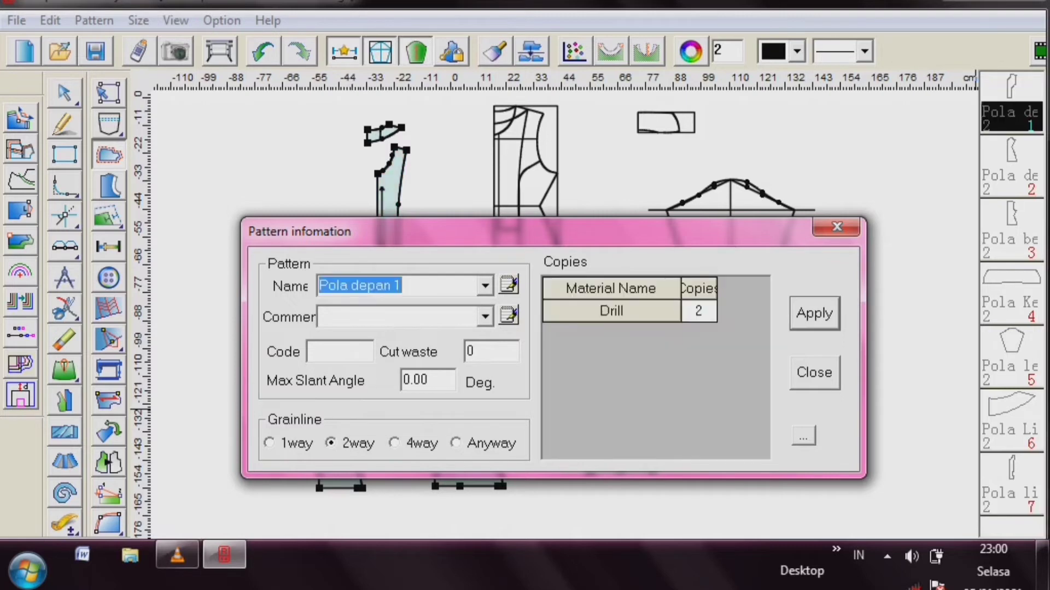
pyautogui.click(836, 227)
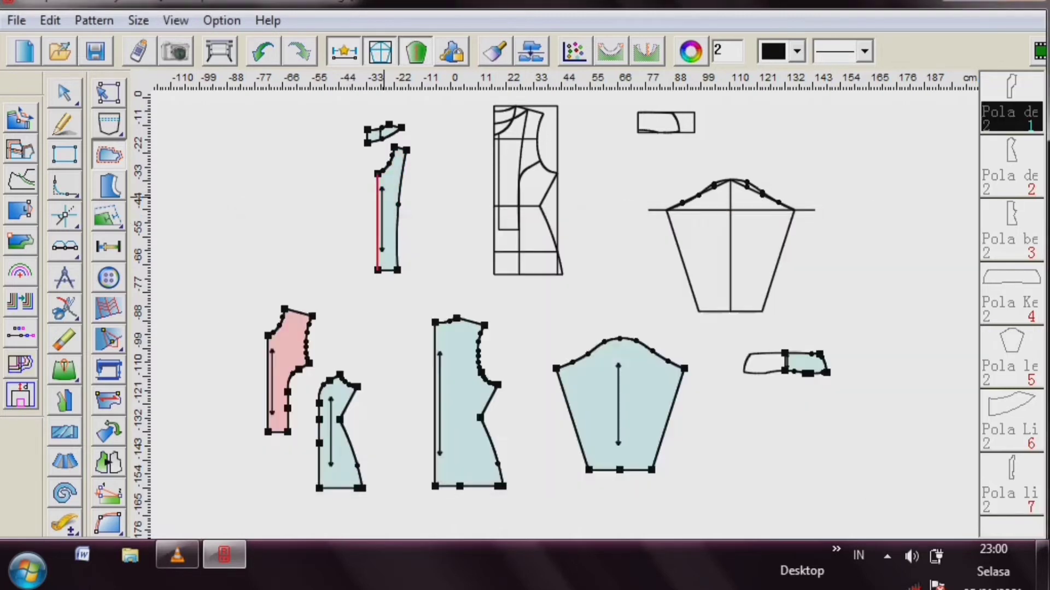
# - Move the back neck facing piece into the empty area just below the collar piece
pyautogui.click(65, 93)
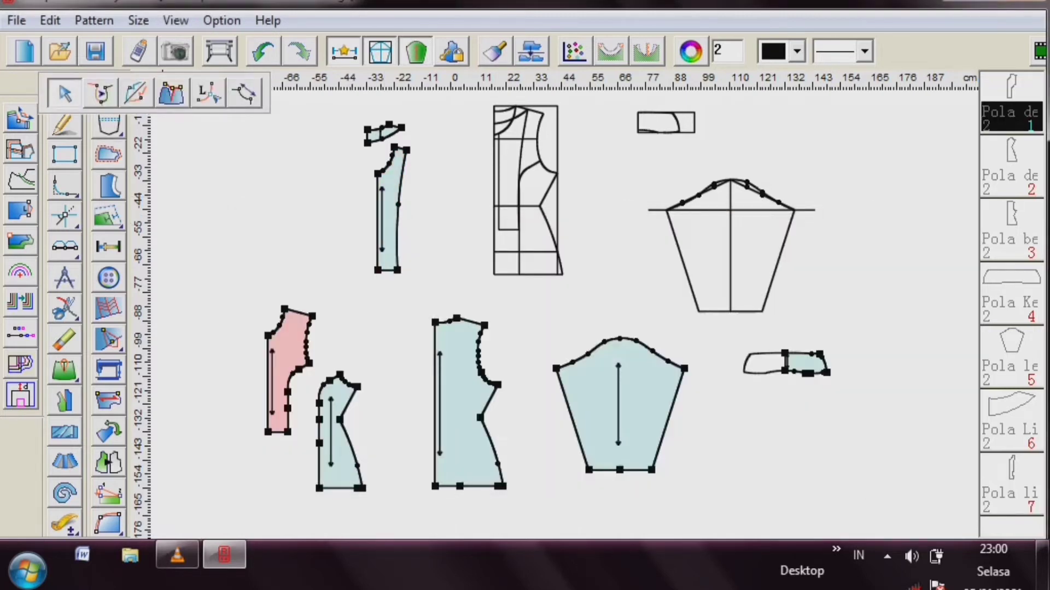
pyautogui.click(65, 94)
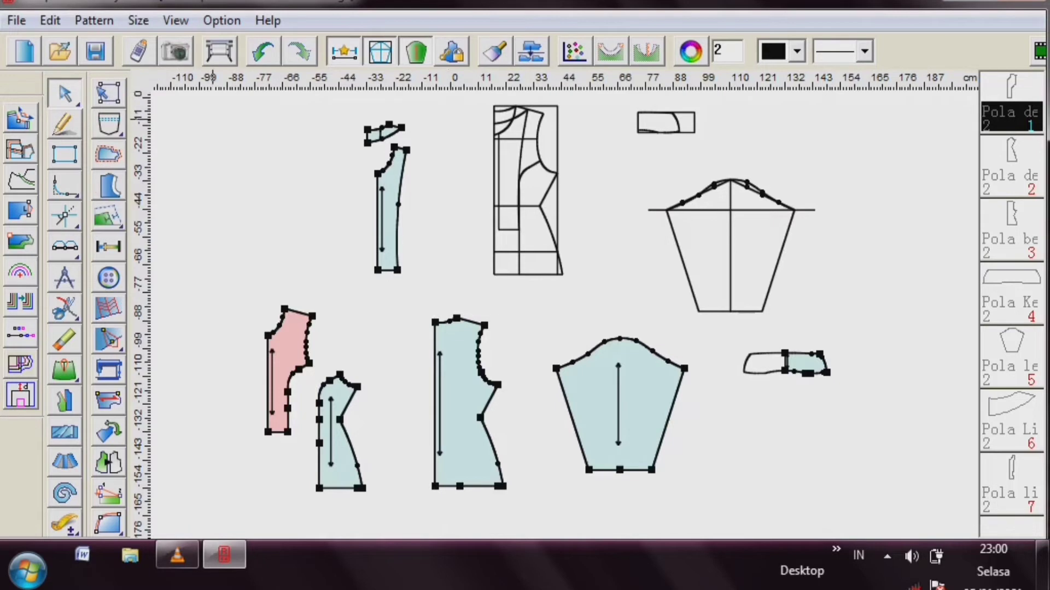
pyautogui.rightClick(209, 116)
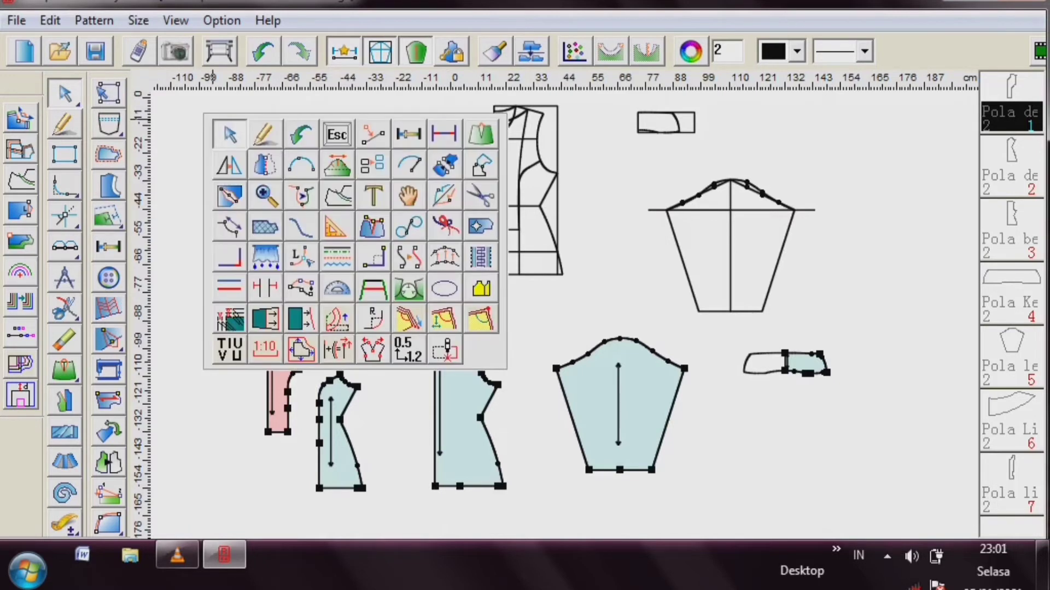
pyautogui.click(230, 134)
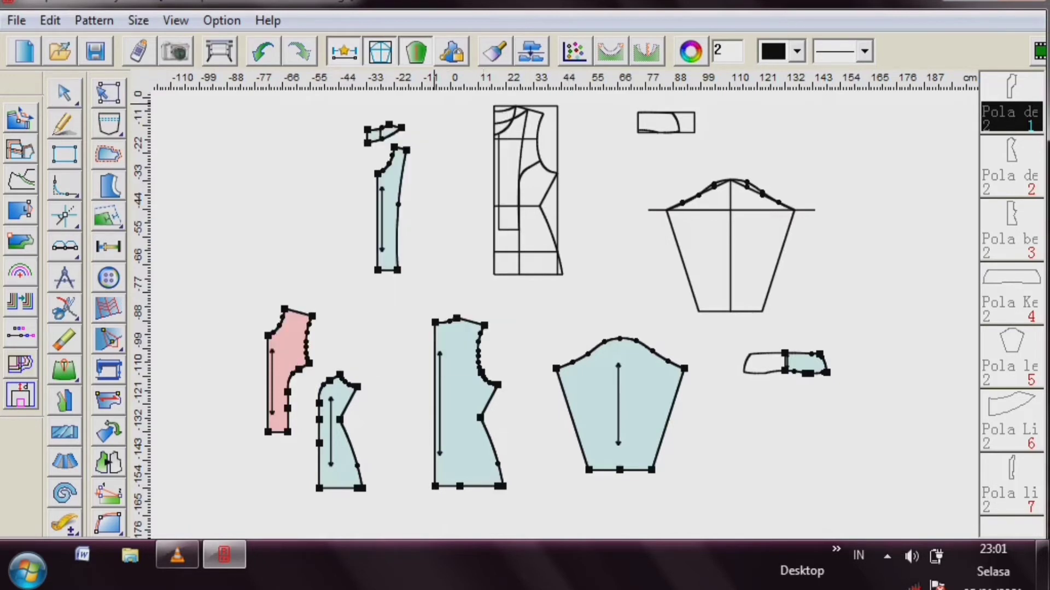
pyautogui.click(64, 92)
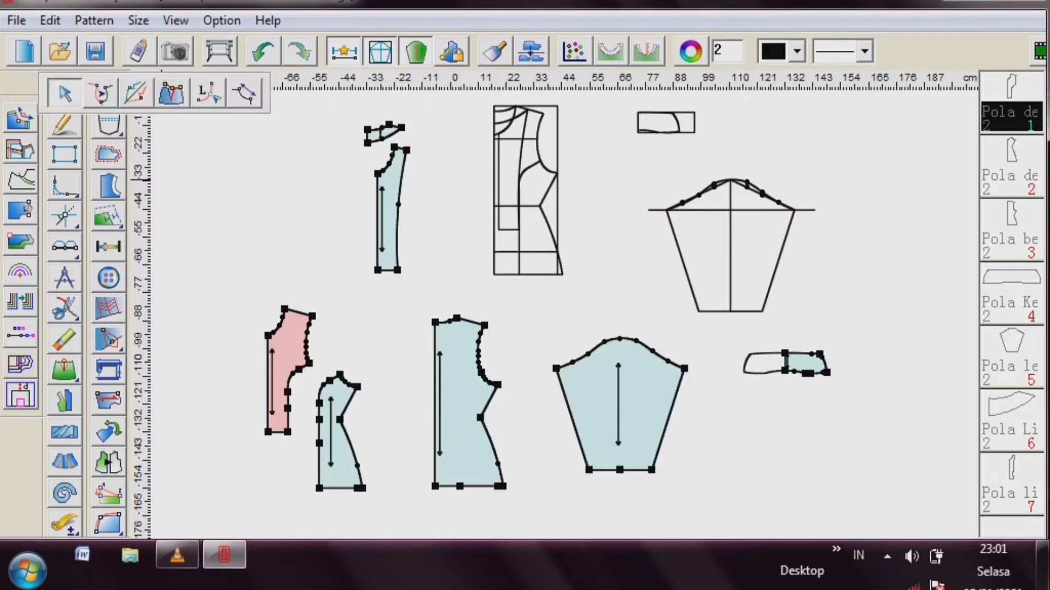
pyautogui.moveTo(382, 127); pyautogui.dragTo(787, 406)
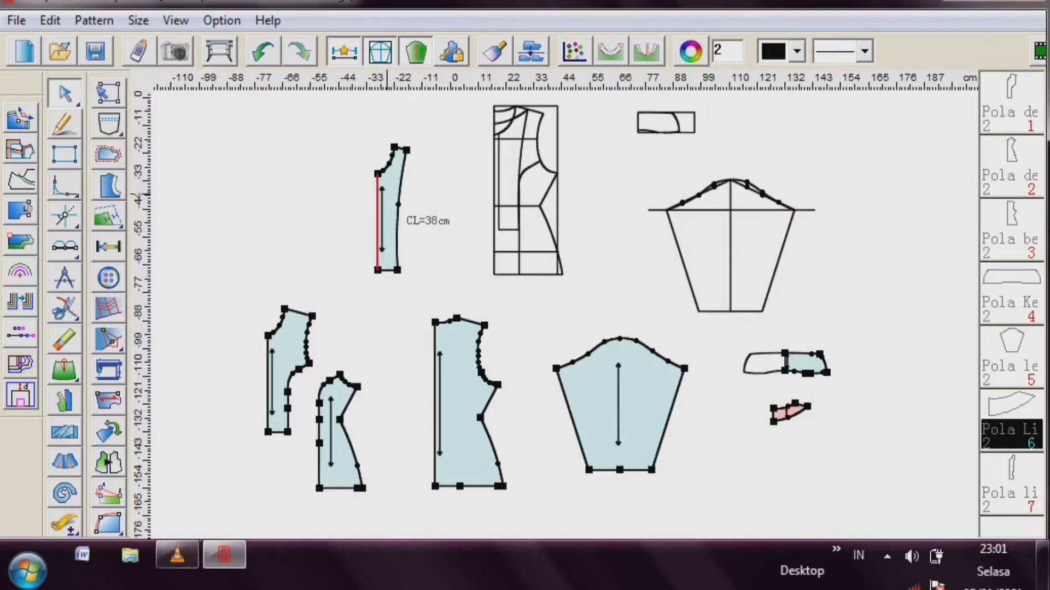
# - Move the front facing piece into the empty area beside the collar and back neck facing pieces
pyautogui.click(387, 194)
pyautogui.moveTo(387, 194); pyautogui.dragTo(881, 401)
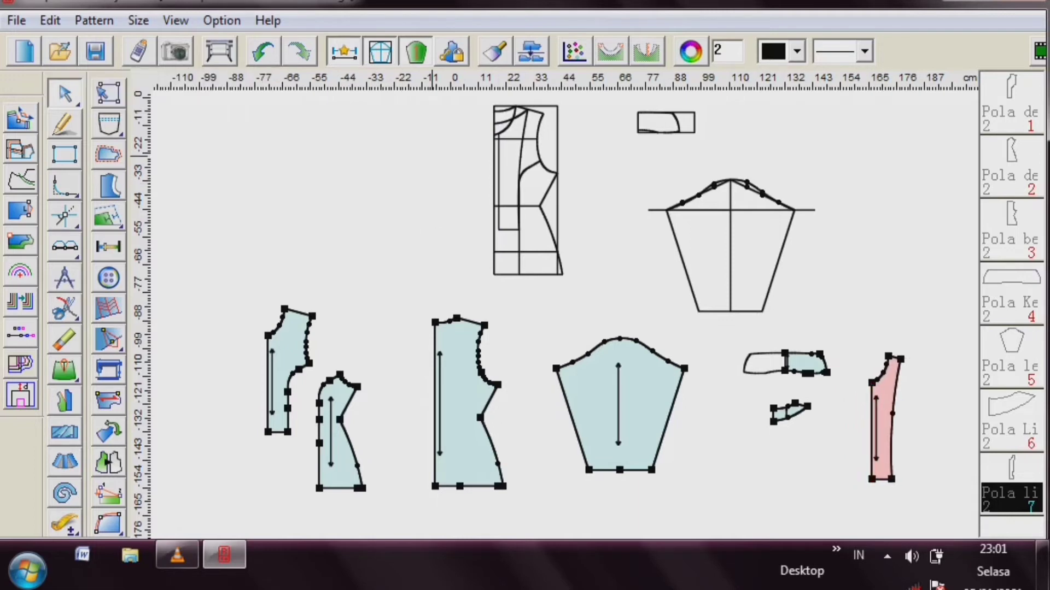
# - Begin extracting the front lining from the bodice draft, choosing the facing's inner curve, the vertical line below it and the hem as boundaries
pyautogui.rightClick(399, 110)
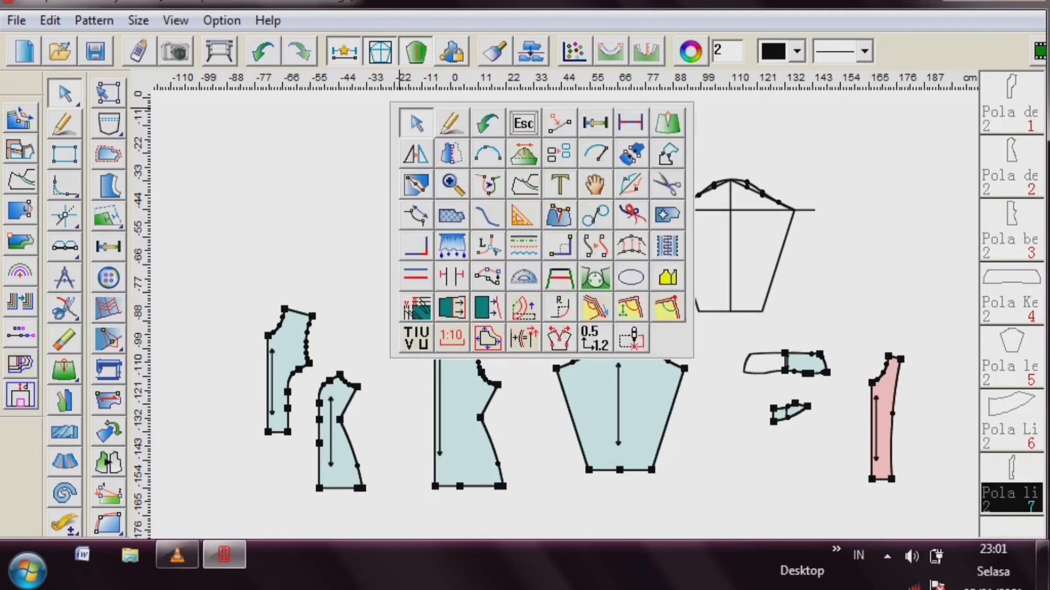
pyautogui.click(451, 184)
pyautogui.moveTo(364, 100); pyautogui.dragTo(633, 298)
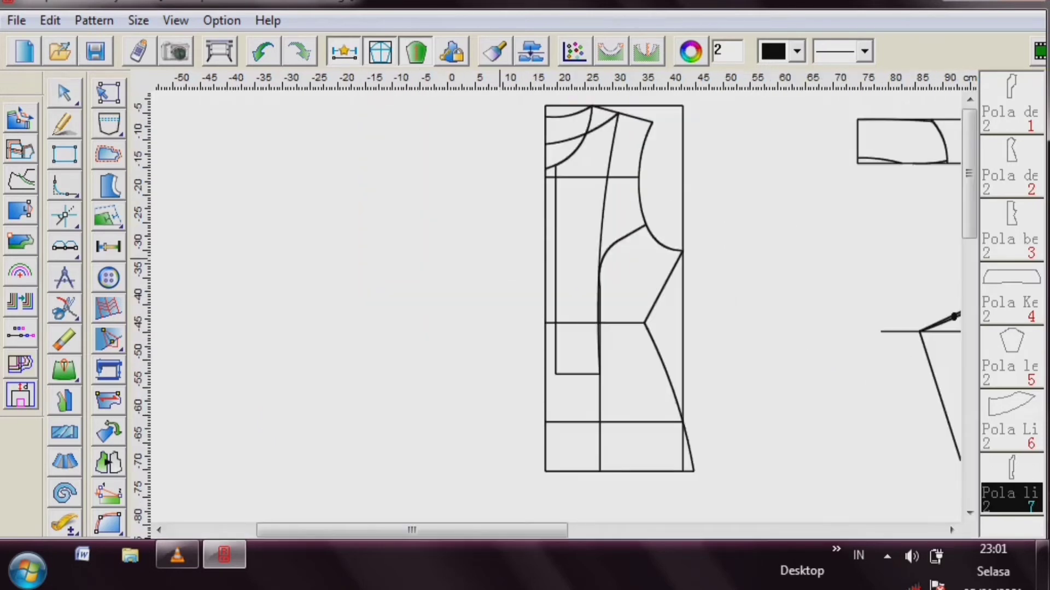
pyautogui.click(63, 93)
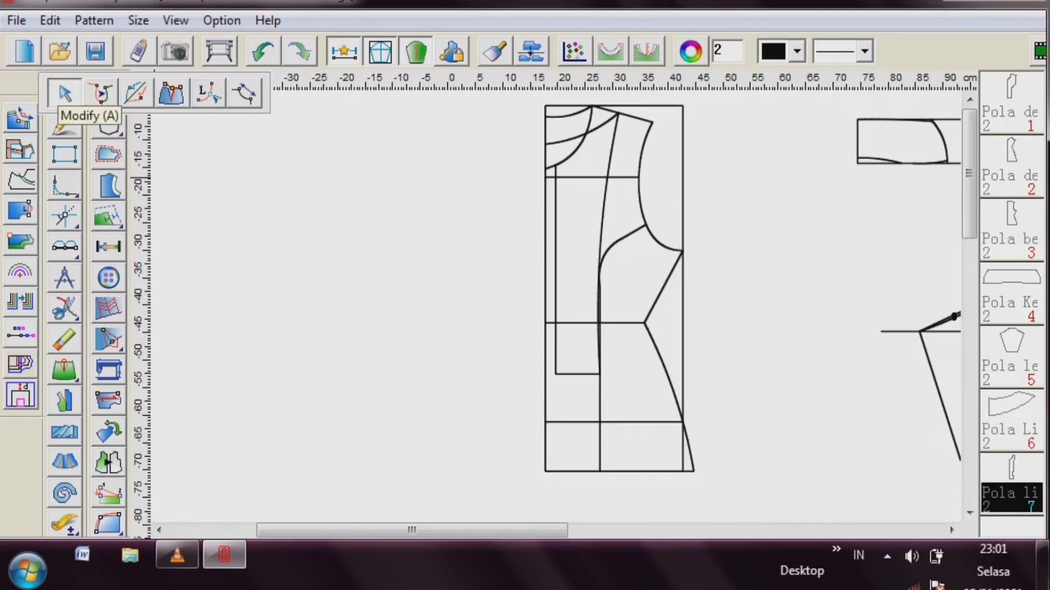
pyautogui.click(64, 94)
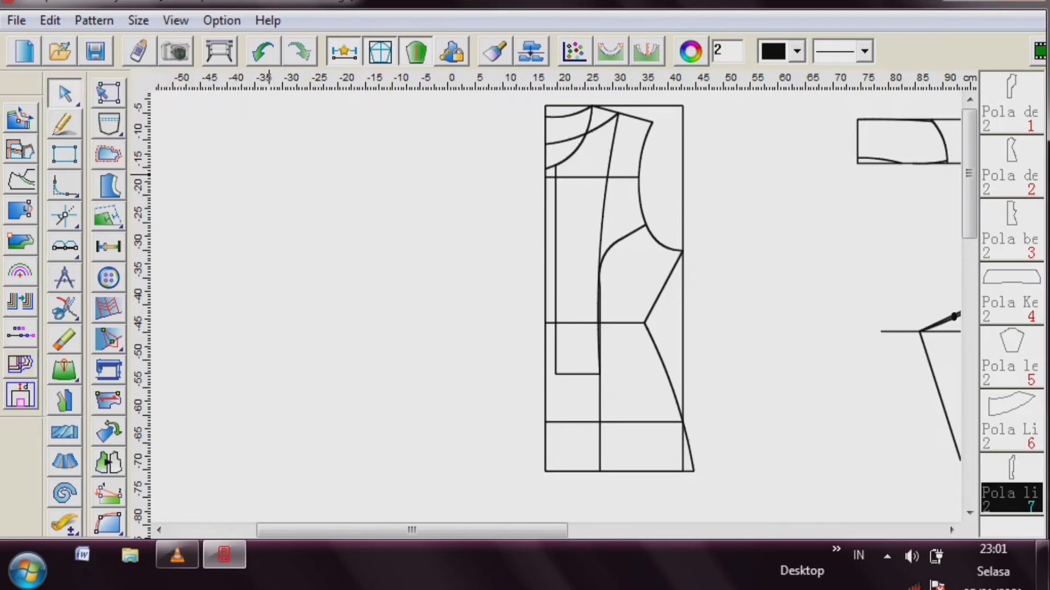
pyautogui.rightClick(268, 175)
pyautogui.click(285, 189)
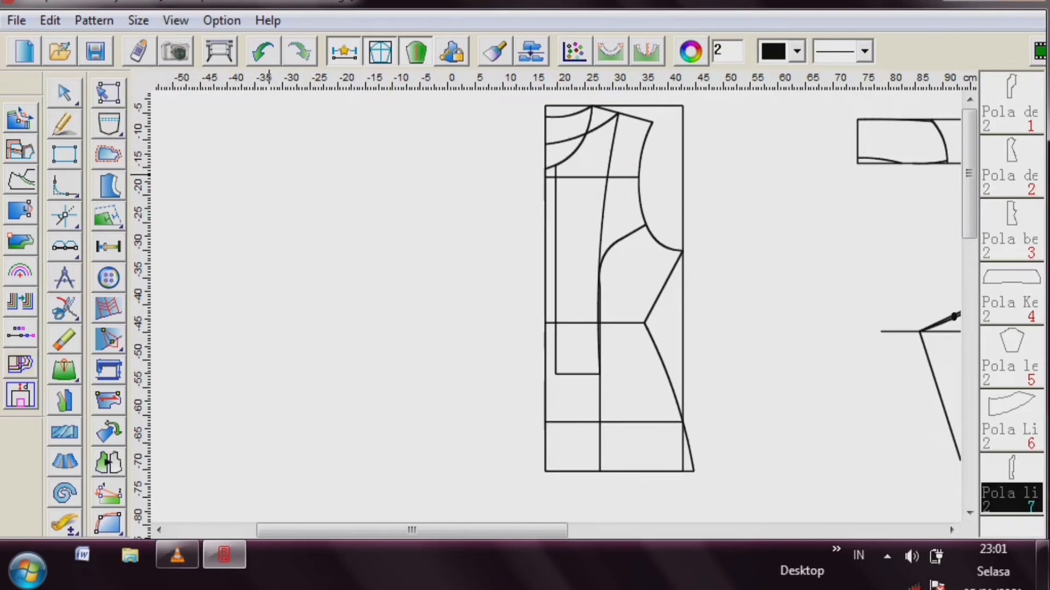
pyautogui.click(545, 248)
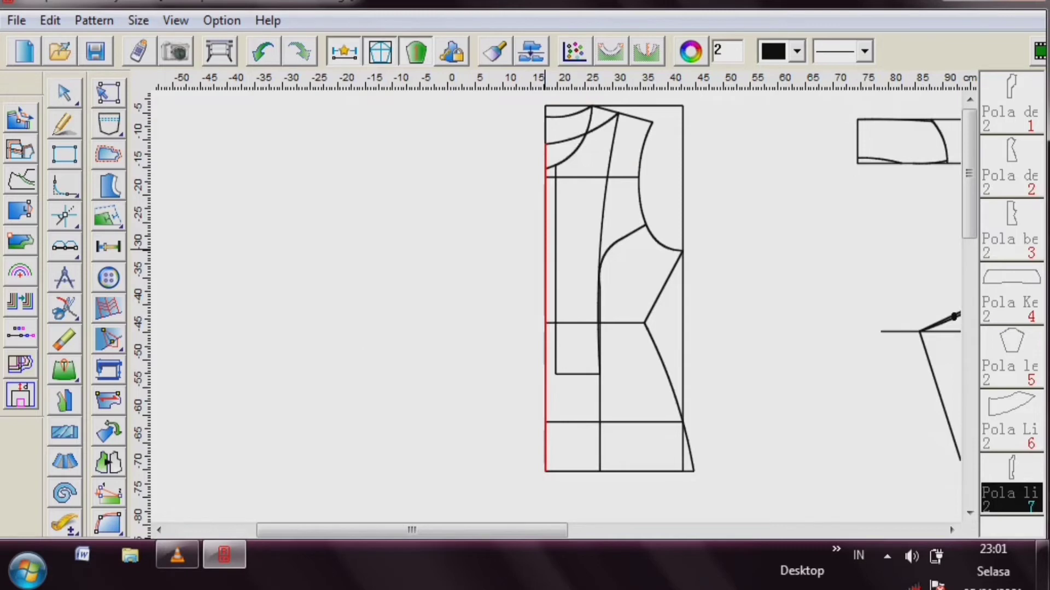
pyautogui.click(574, 136)
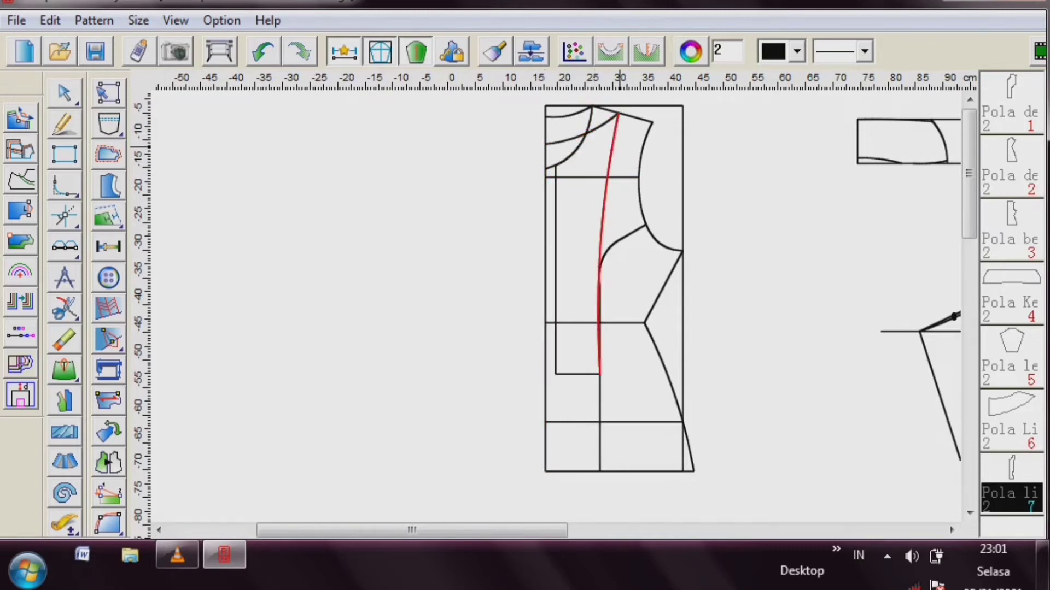
pyautogui.click(618, 146)
pyautogui.click(602, 398)
pyautogui.click(634, 470)
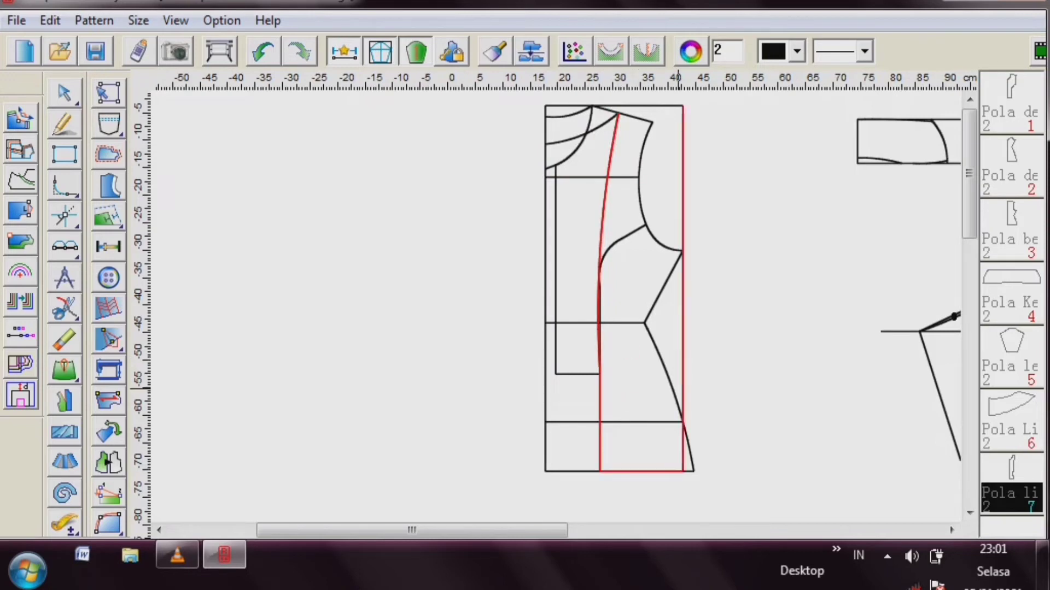
# - Complete the front lining outline with the curved side seam, armhole and shoulder, and extract it as a pattern piece
pyautogui.click(668, 377)
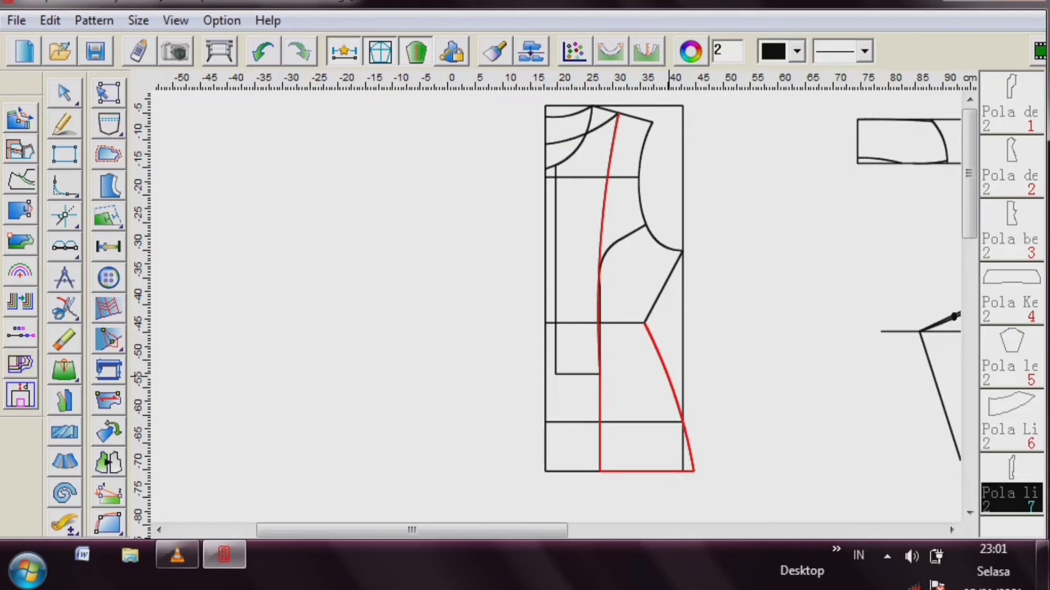
pyautogui.click(668, 292)
pyautogui.click(663, 243)
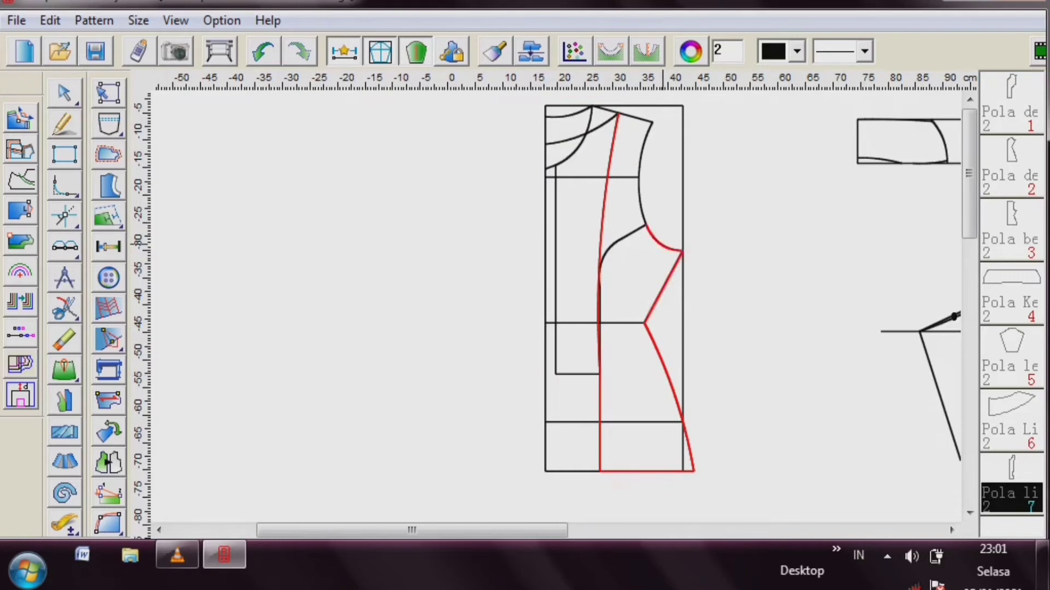
pyautogui.click(641, 146)
pyautogui.click(636, 120)
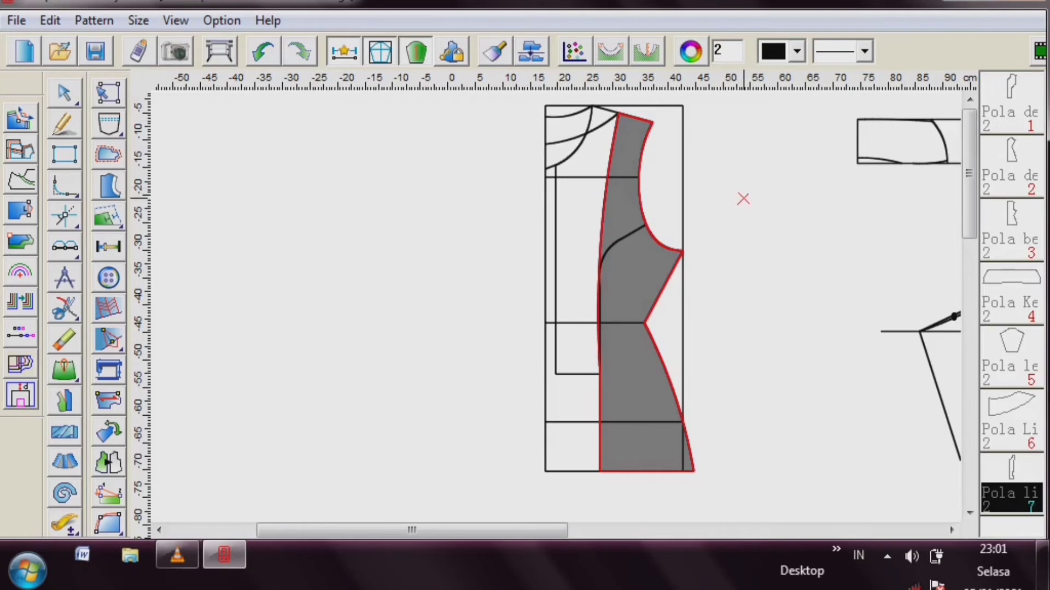
pyautogui.rightClick(743, 199)
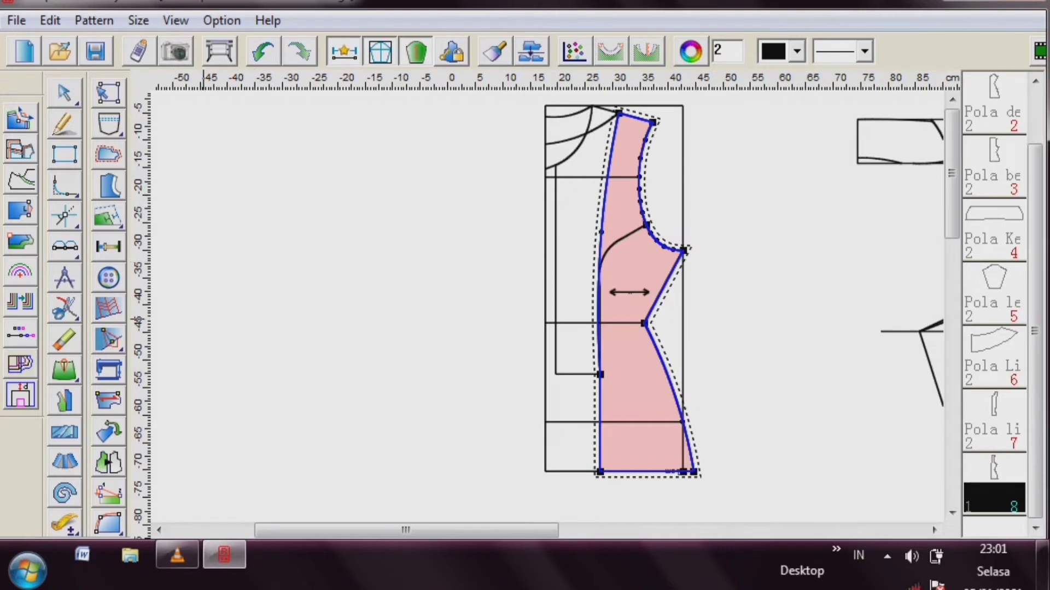
# - Rotate the front lining's grainline to vertical and lengthen it along the piece
pyautogui.click(109, 401)
pyautogui.rightClick(635, 295)
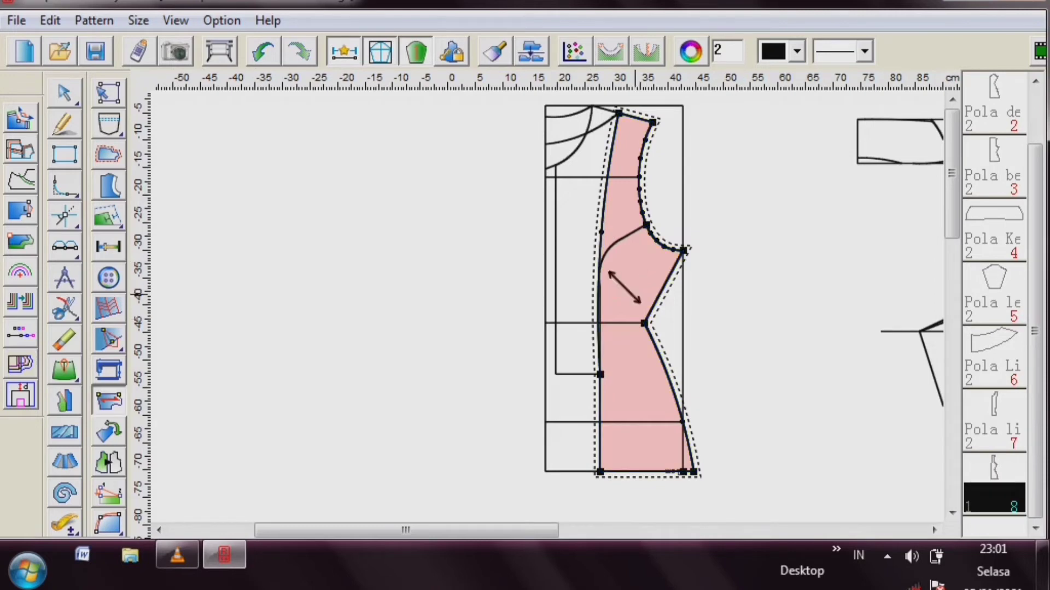
pyautogui.rightClick(634, 295)
pyautogui.moveTo(623, 293); pyautogui.dragTo(626, 327)
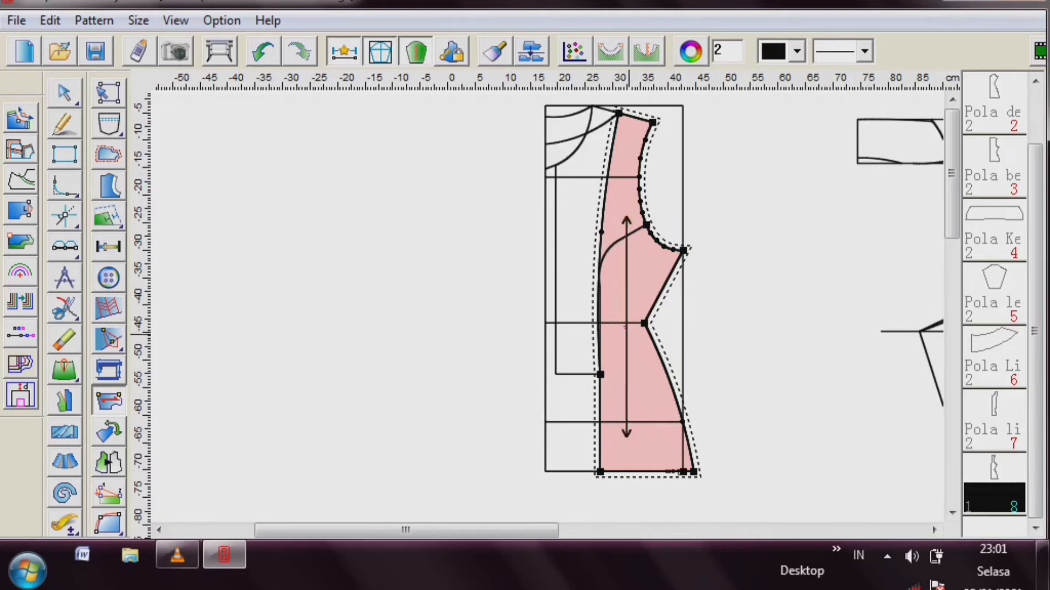
# - Set the front lining's seam allowance to 0 for only this pattern and move the piece clear of the bodice draft
pyautogui.click(109, 155)
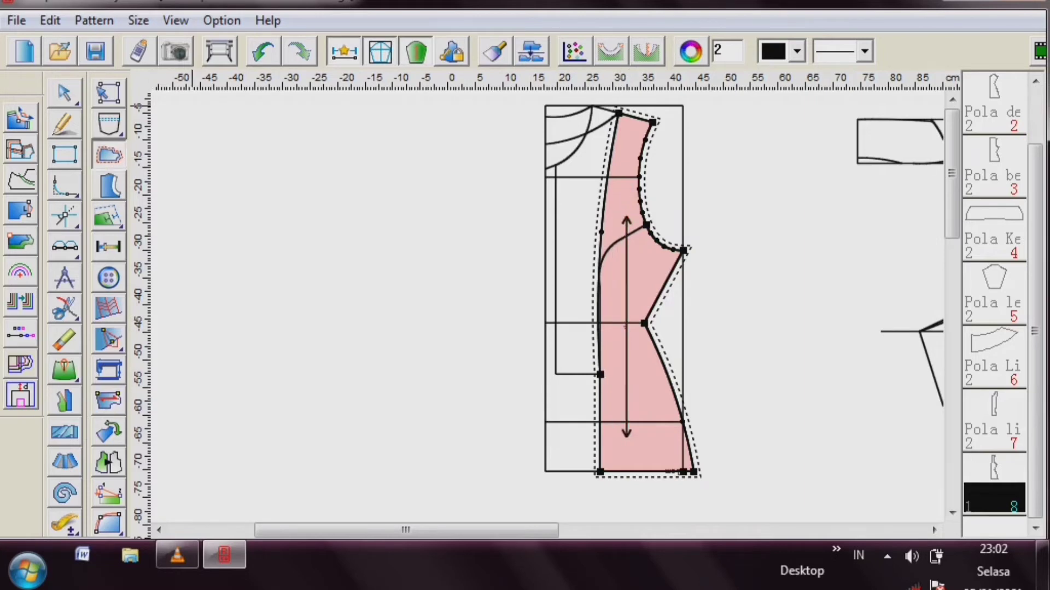
pyautogui.click(618, 113)
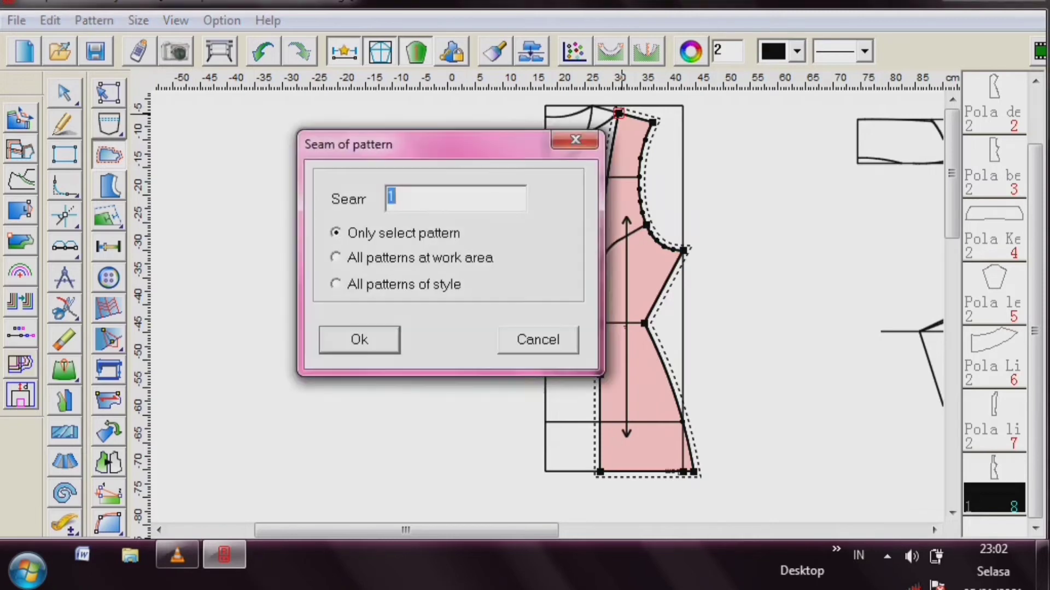
pyautogui.write('0')
pyautogui.press('Return')
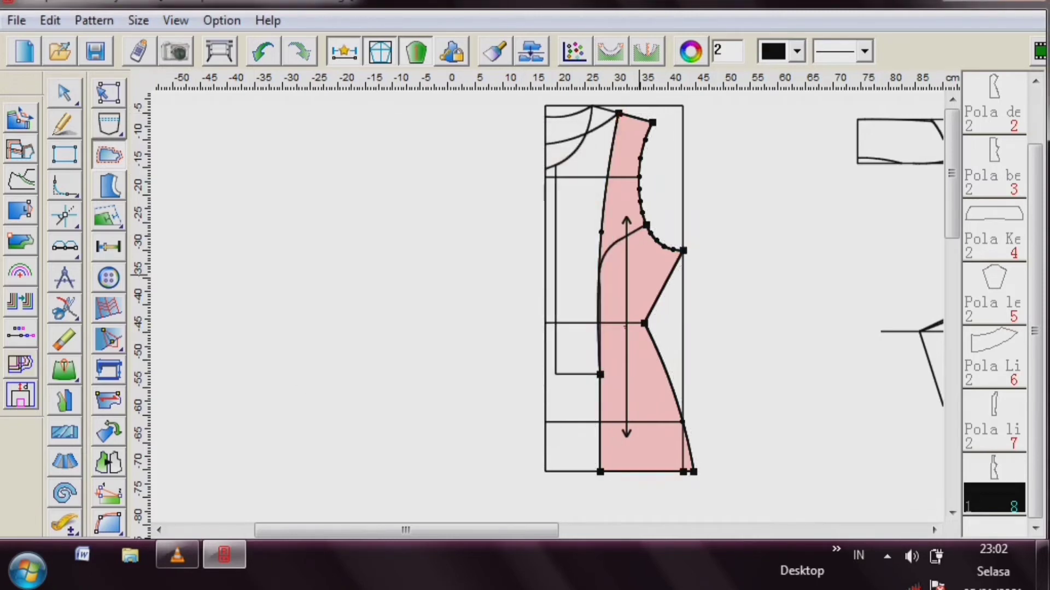
pyautogui.moveTo(638, 279); pyautogui.dragTo(235, 292)
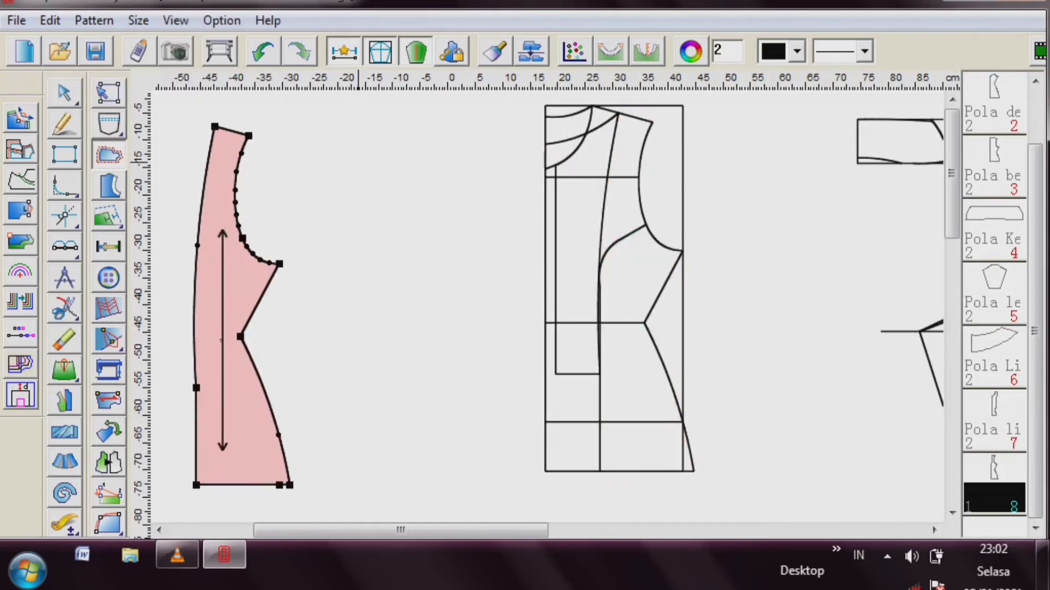
# - Extract the back lining from the bodice draft, bounded by the back facing curve, shoulder, armhole, side seam, hem and centre line
pyautogui.rightClick(359, 161)
pyautogui.click(626, 238)
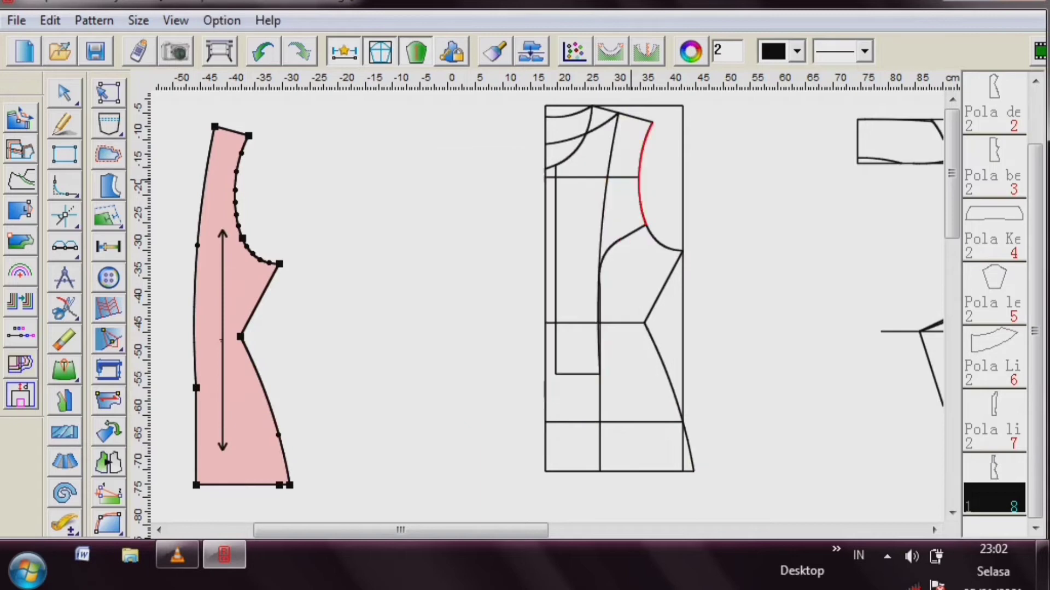
pyautogui.click(568, 140)
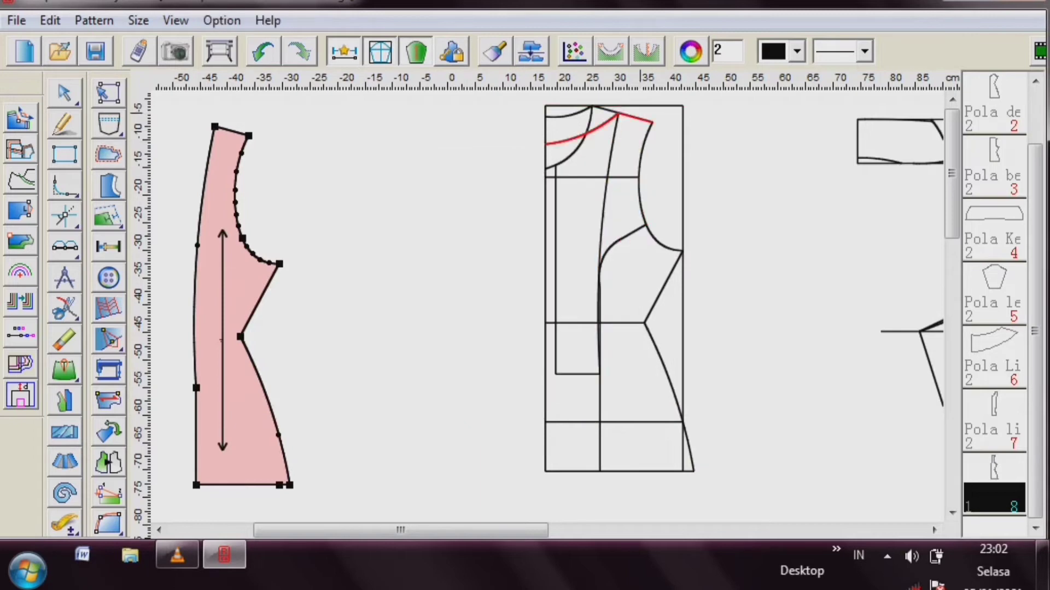
pyautogui.click(640, 118)
pyautogui.click(643, 142)
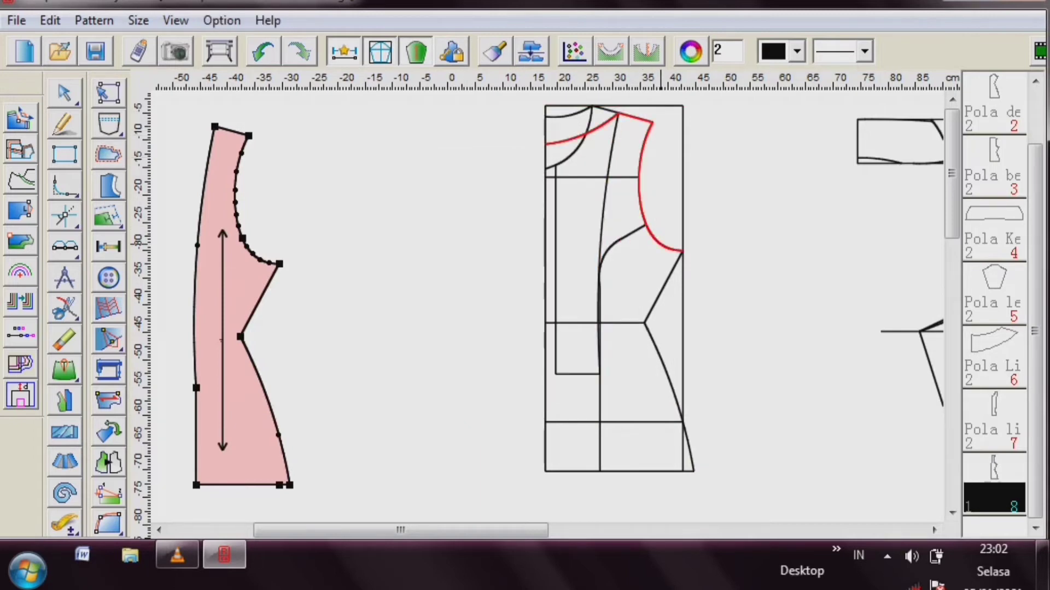
pyautogui.click(660, 244)
pyautogui.click(669, 278)
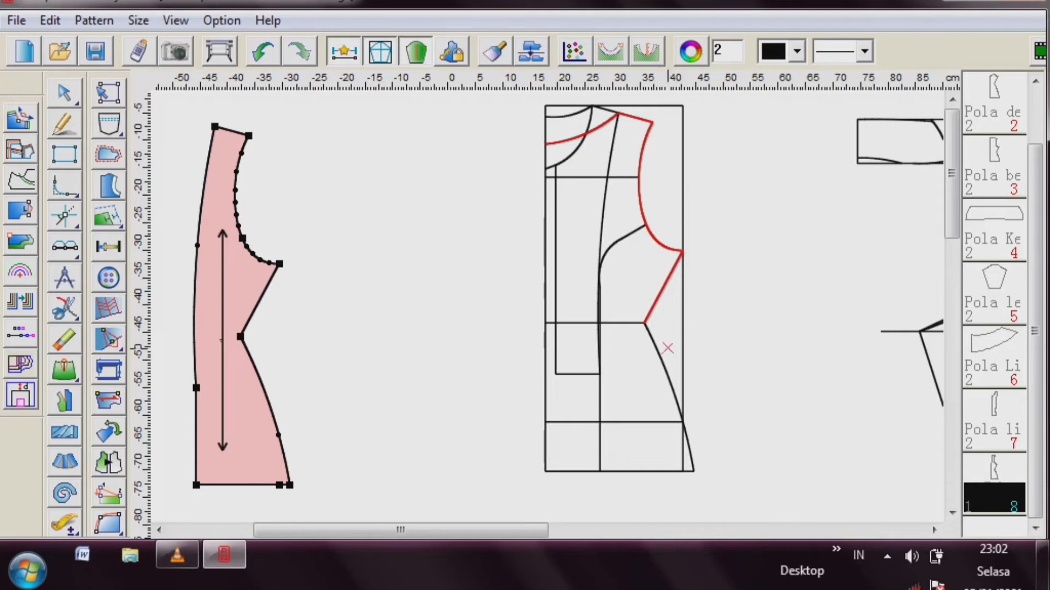
pyautogui.click(667, 358)
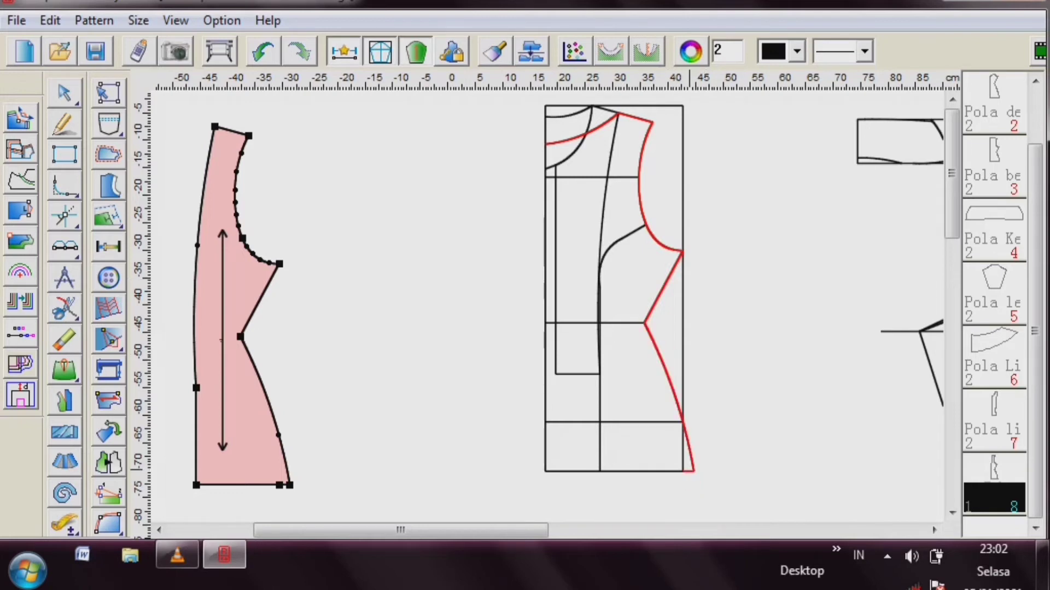
pyautogui.click(671, 469)
pyautogui.click(591, 471)
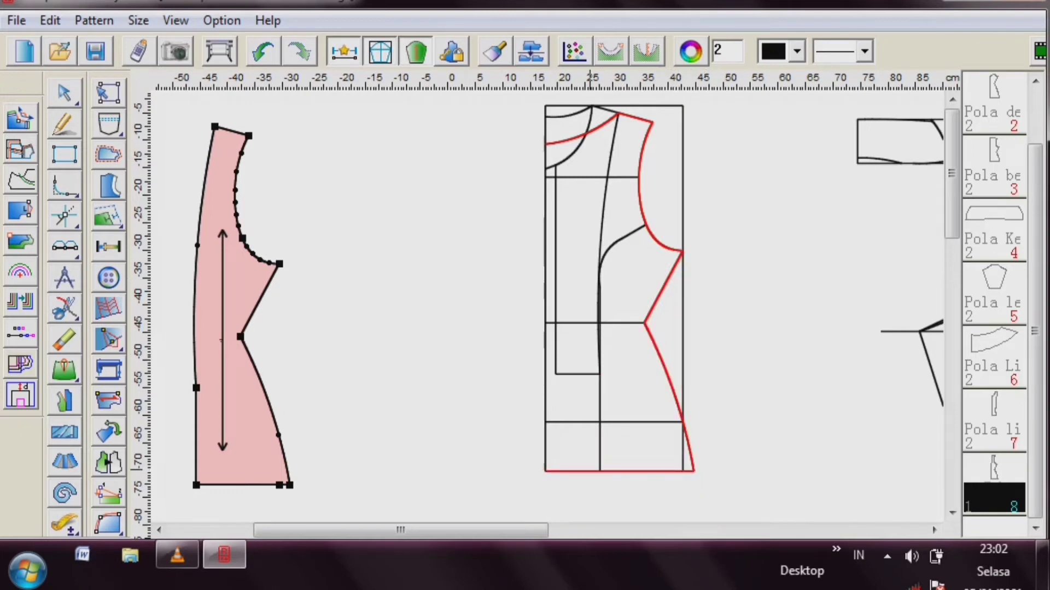
pyautogui.click(546, 444)
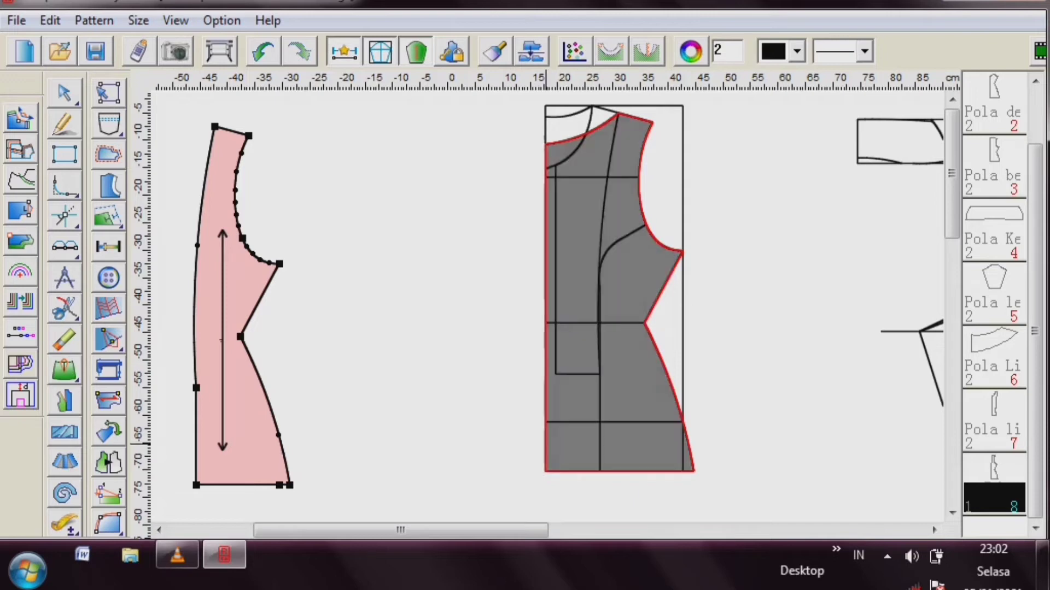
pyautogui.rightClick(458, 314)
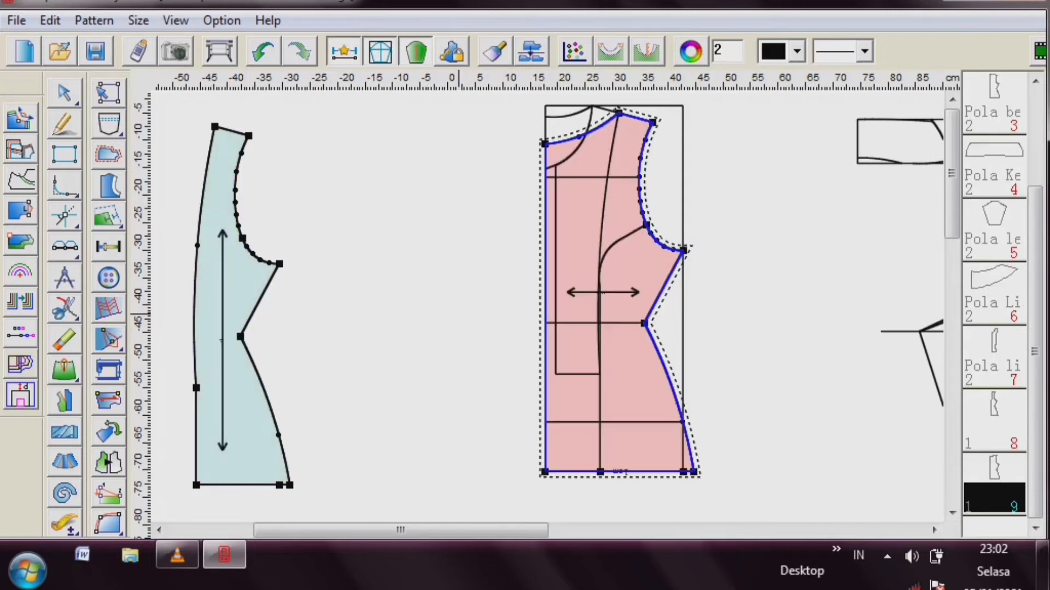
# - Turn the back lining's grainline vertical, lengthen it and place it near the centre back edge
pyautogui.click(108, 400)
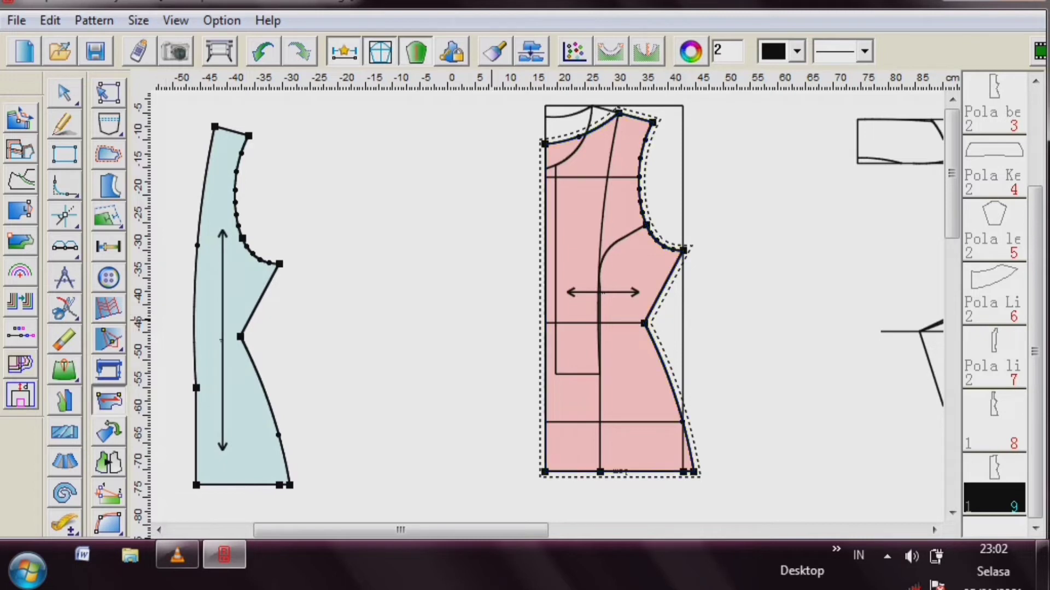
pyautogui.rightClick(578, 290)
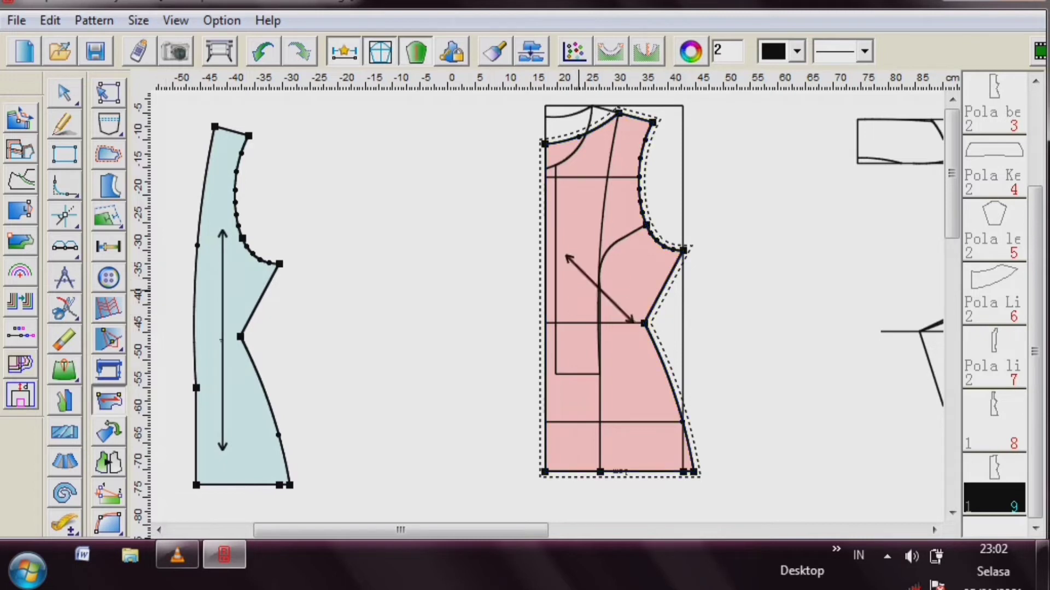
pyautogui.rightClick(578, 291)
pyautogui.moveTo(597, 257); pyautogui.dragTo(559, 261)
# - Set the back lining's seam allowance to 0 and move the piece between the front lining and the bodice draft
pyautogui.click(108, 154)
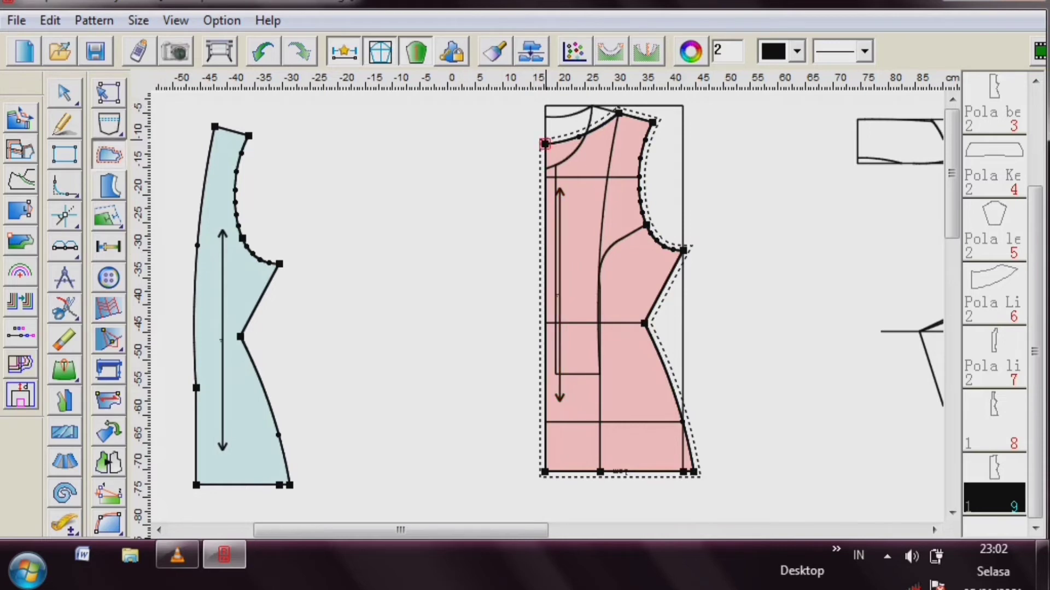
pyautogui.click(545, 144)
pyautogui.press('Return')
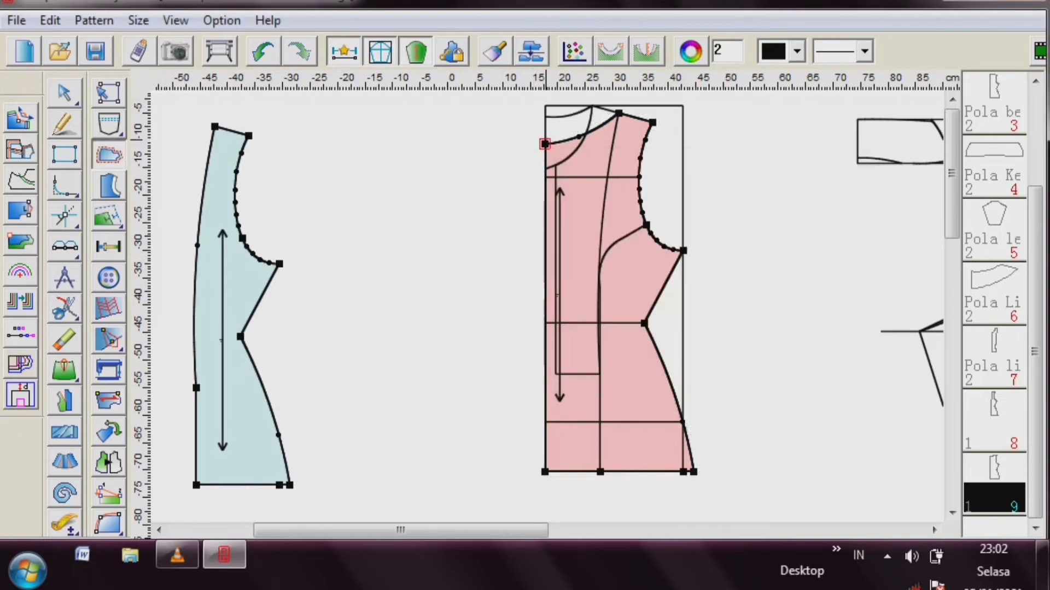
pyautogui.click(65, 94)
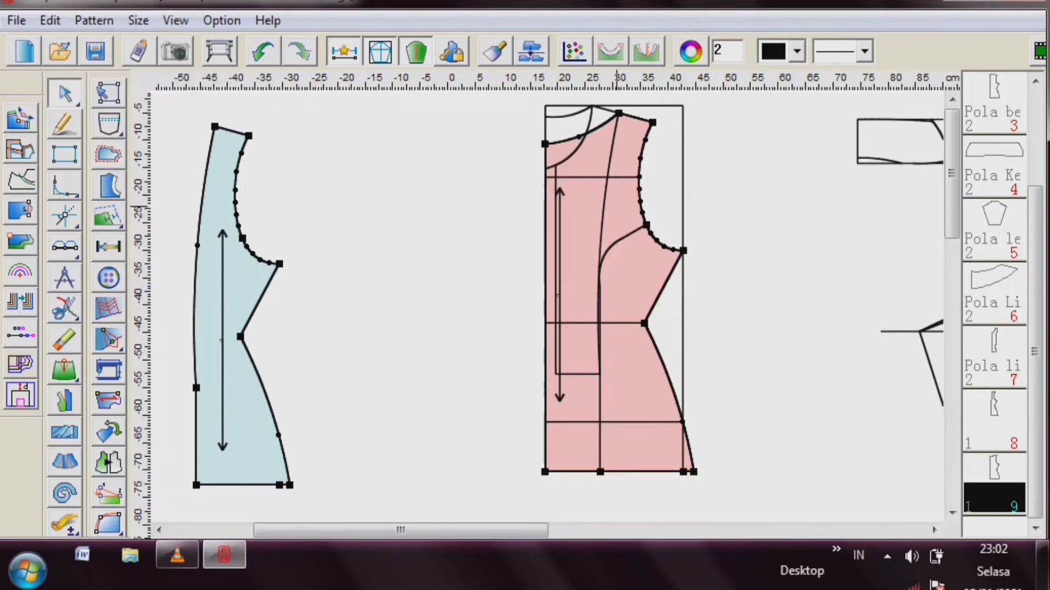
# - Label the front lining as "Pola furing depan" with material asahi and 2 copies, and apply the information
pyautogui.press('space')
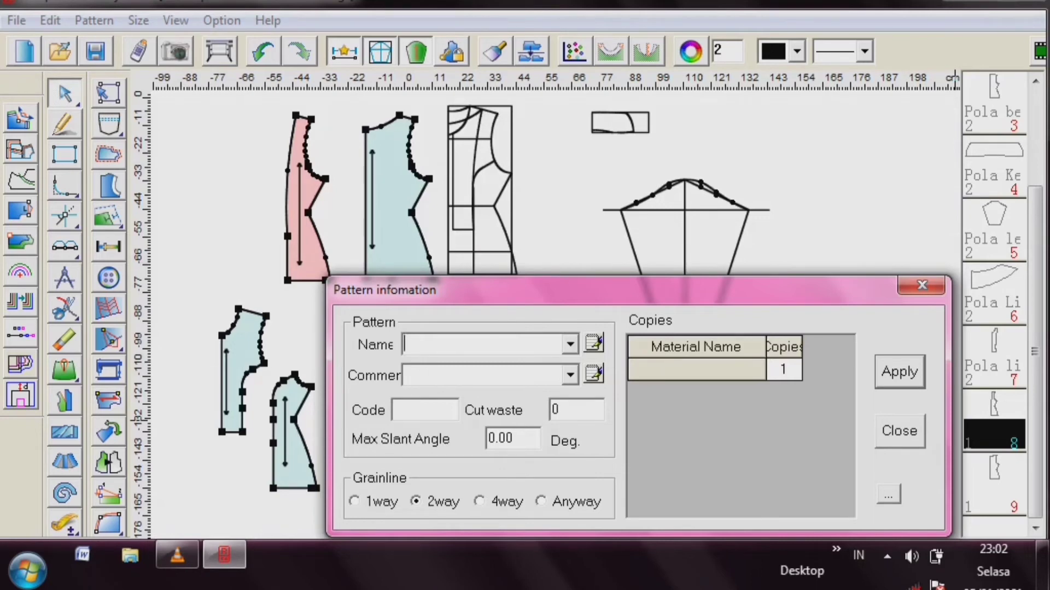
pyautogui.write('Pola')
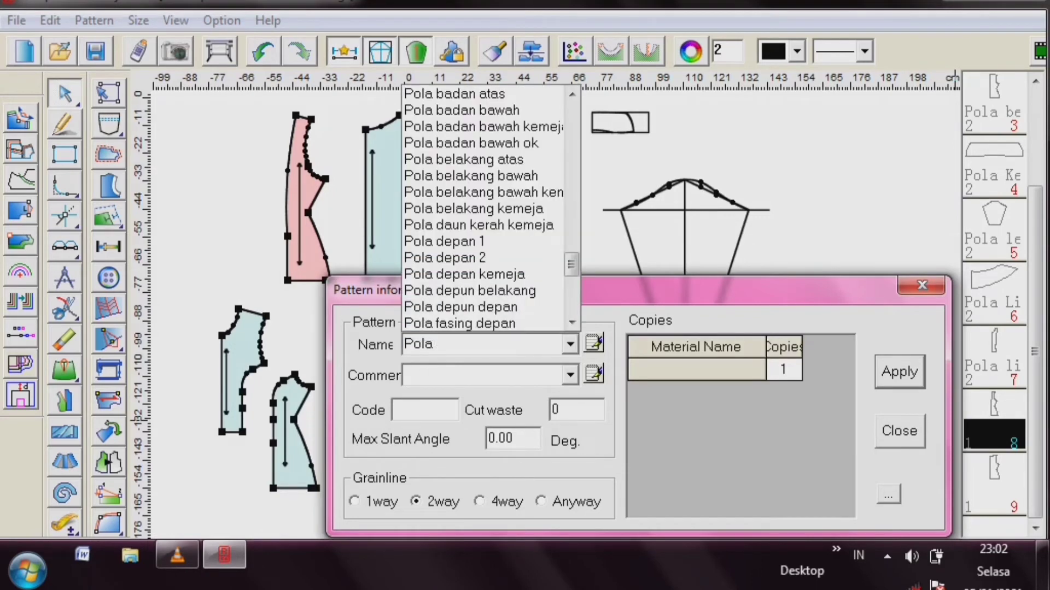
pyautogui.write(' furing ')
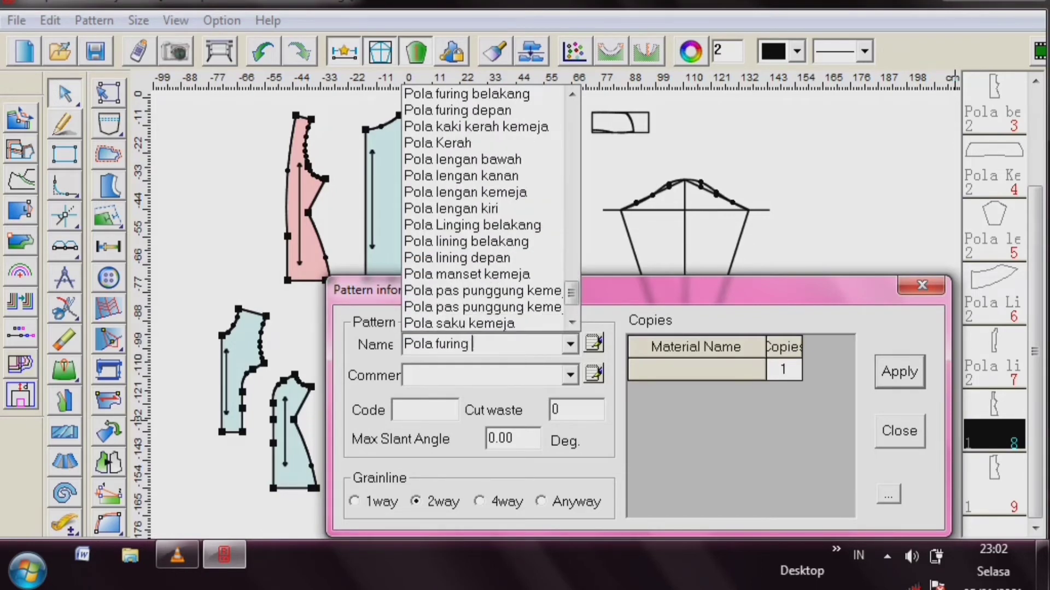
pyautogui.write('depan')
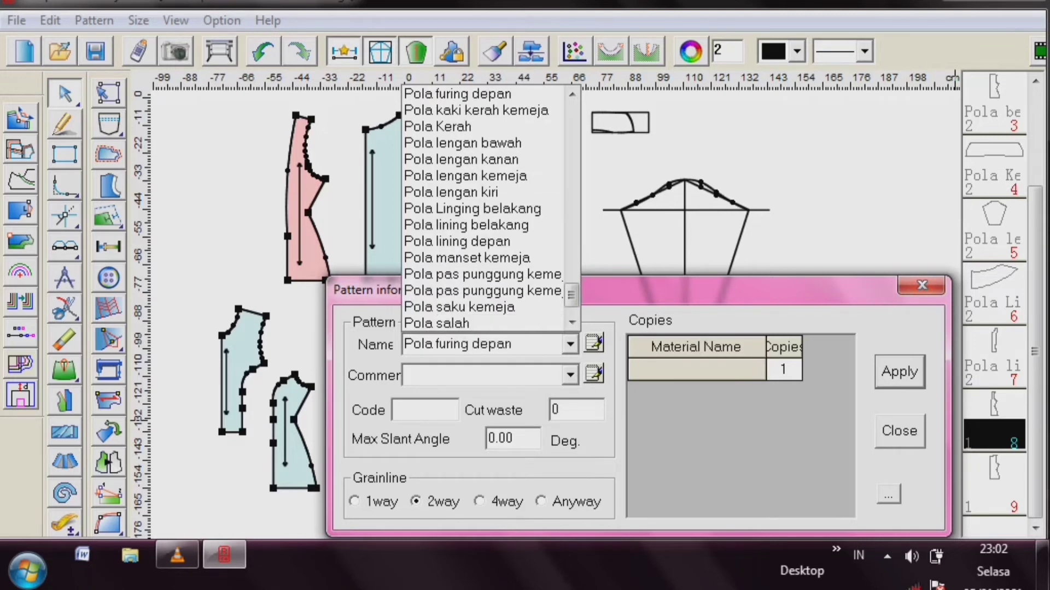
pyautogui.press('Return')
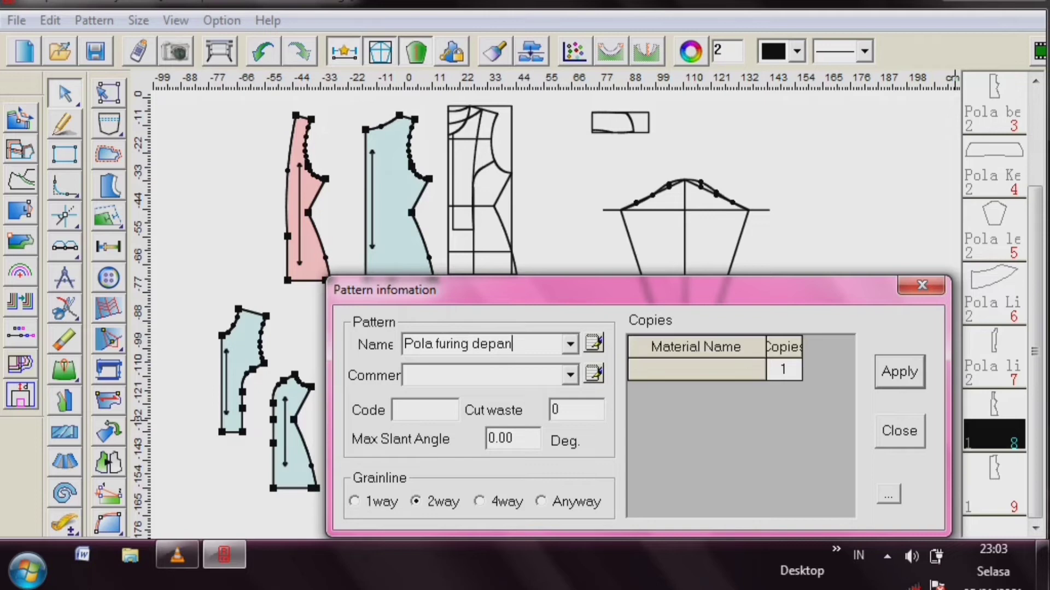
pyautogui.click(696, 369)
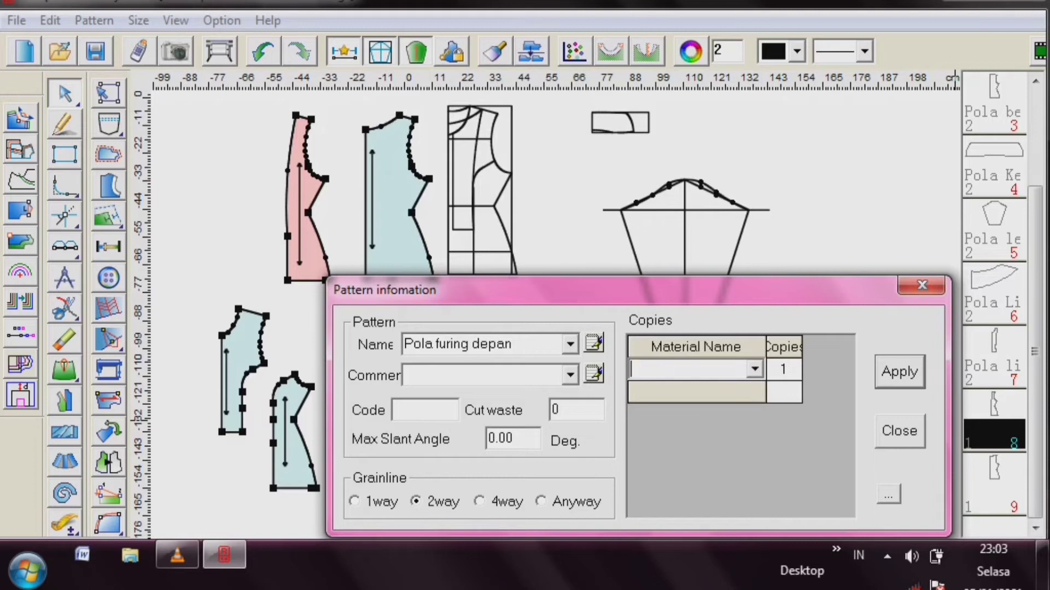
pyautogui.write('asahi')
pyautogui.press('Tab')
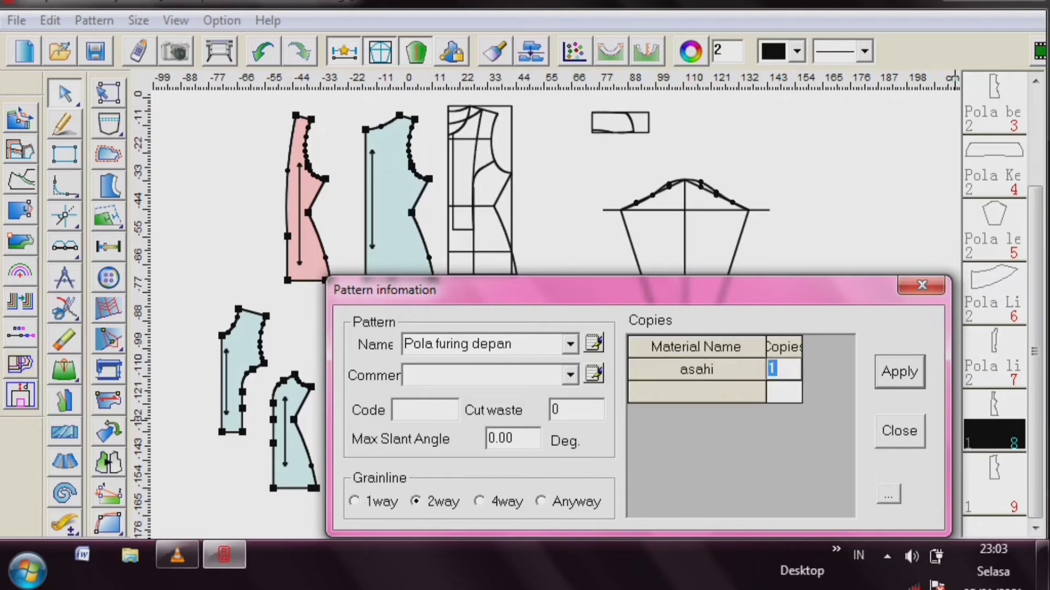
pyautogui.write('2')
pyautogui.press('Return')
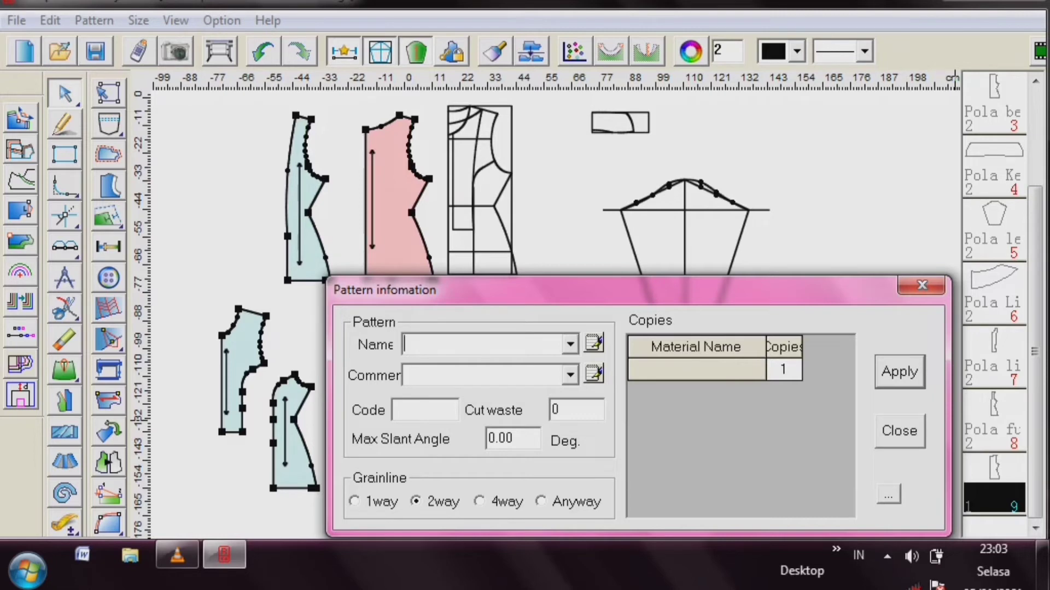
# - Label the back lining as "Pola furing belakang" with material asahi and 2 copies, then close the pattern information
pyautogui.write('Pola f')
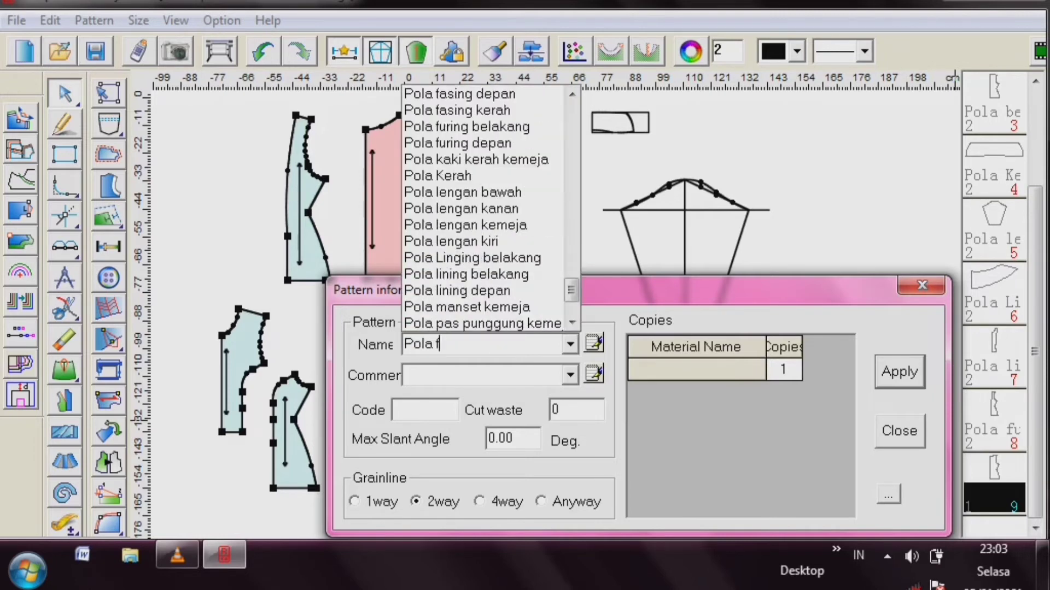
pyautogui.write('uring belakN')
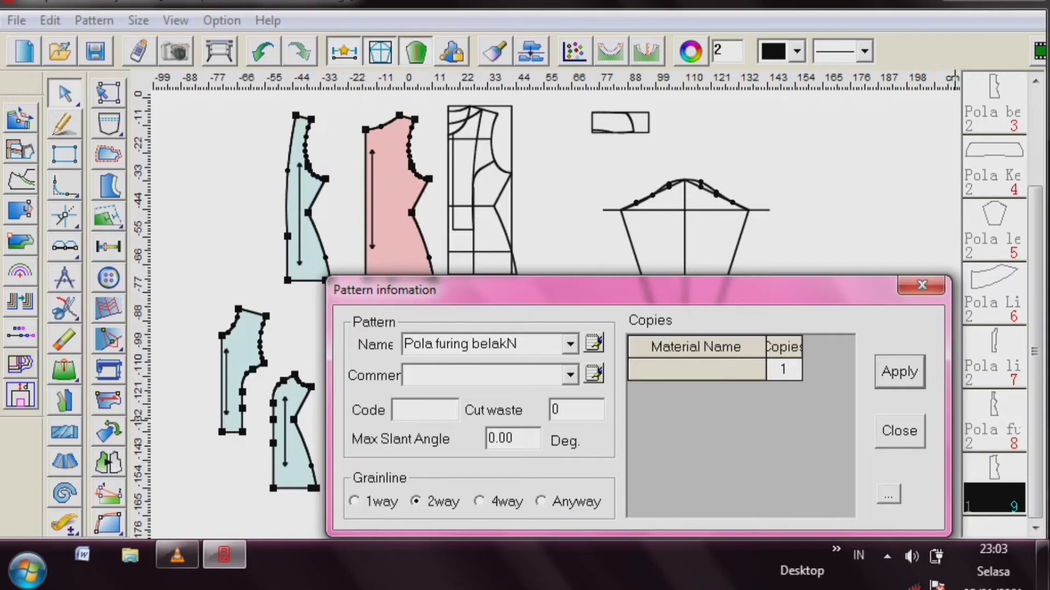
pyautogui.press('BackSpace')
pyautogui.write('ang')
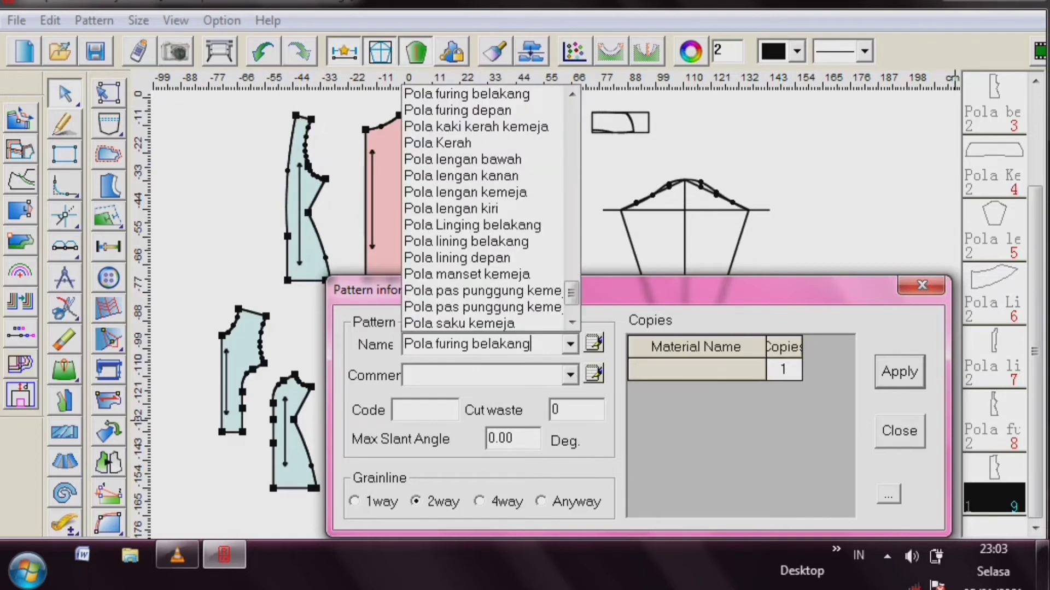
pyautogui.press('Return')
pyautogui.click(697, 370)
pyautogui.write('a')
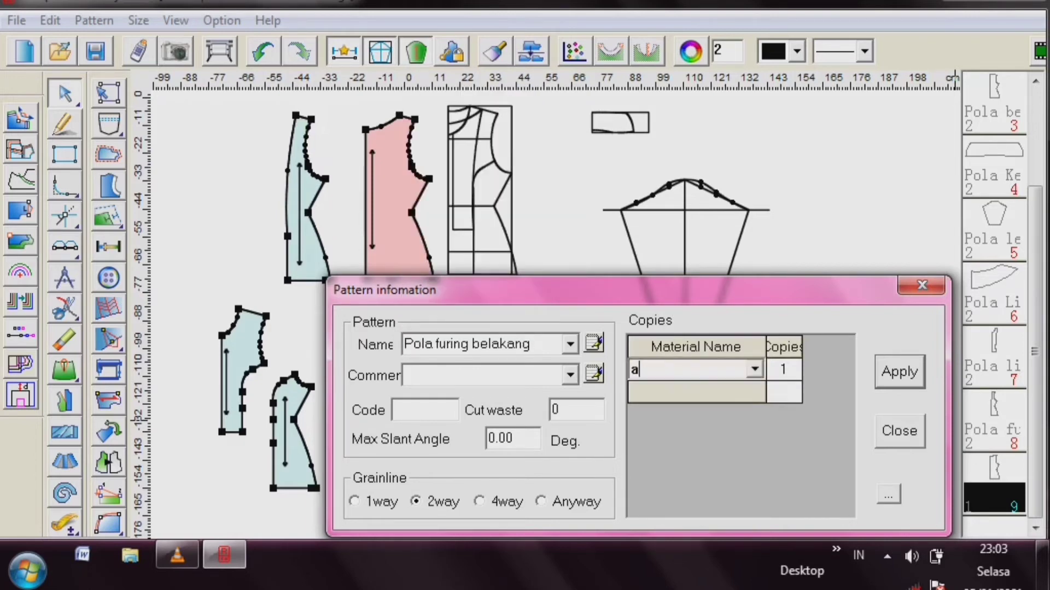
pyautogui.write('sahi')
pyautogui.press('Tab')
pyautogui.write('2')
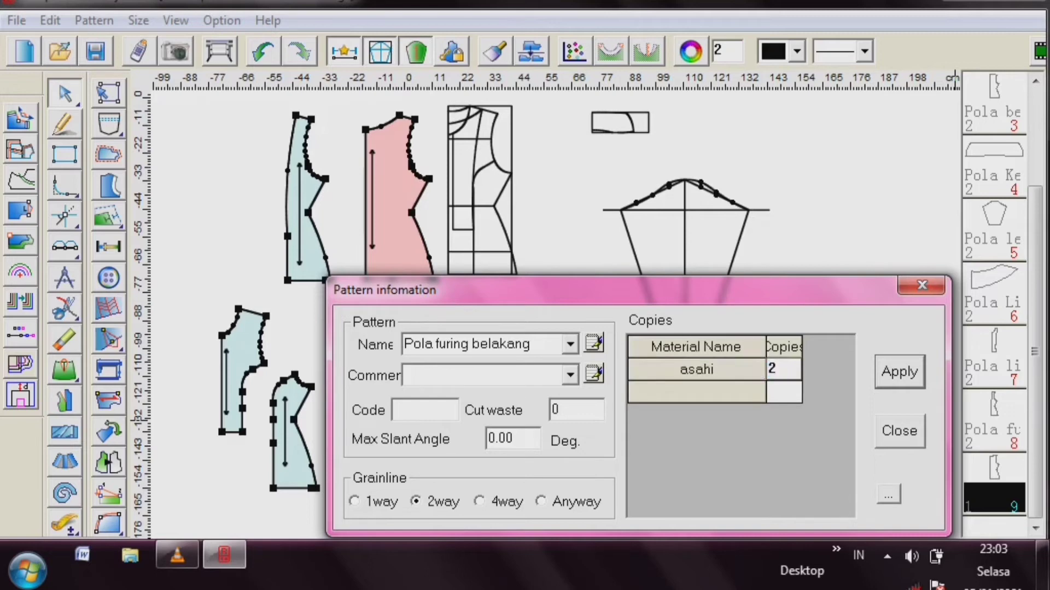
pyautogui.click(900, 372)
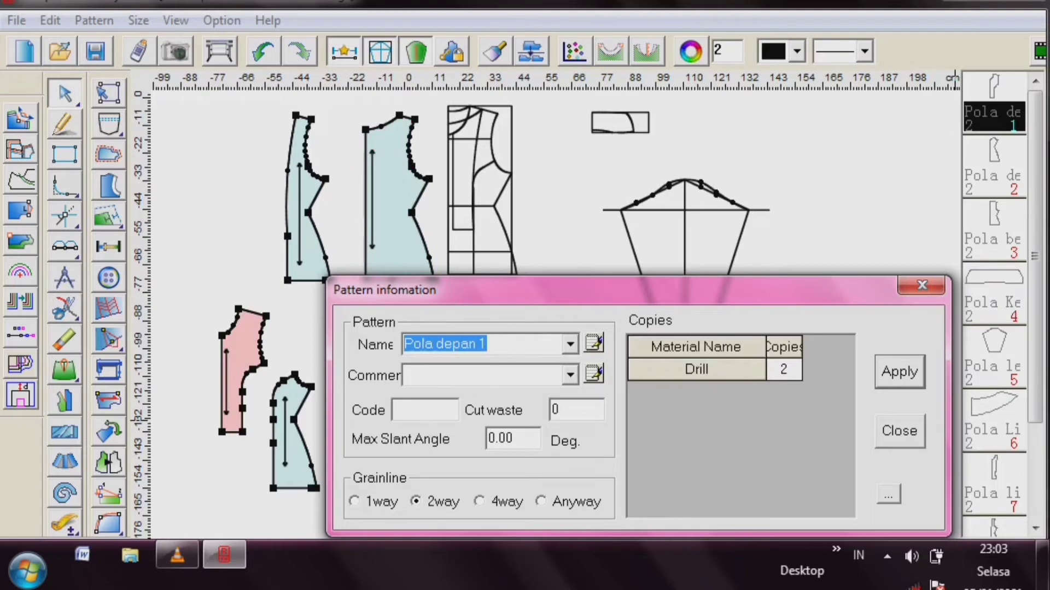
pyautogui.click(922, 285)
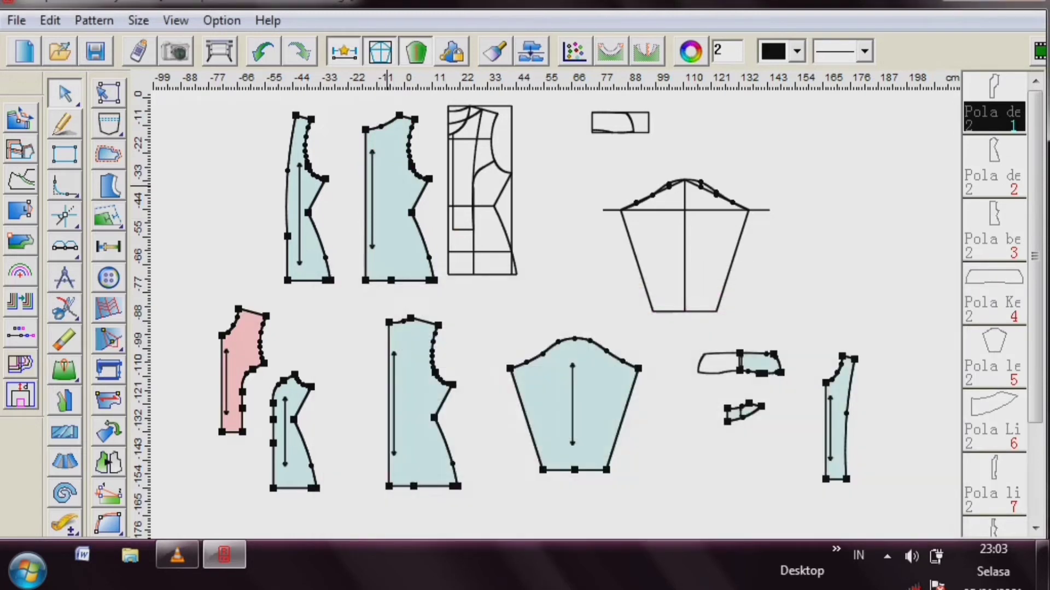
# - Move the back lining and front lining away from the bodice draft to the far end of the pieces, beyond the front facing
pyautogui.moveTo(386, 184); pyautogui.dragTo(910, 395)
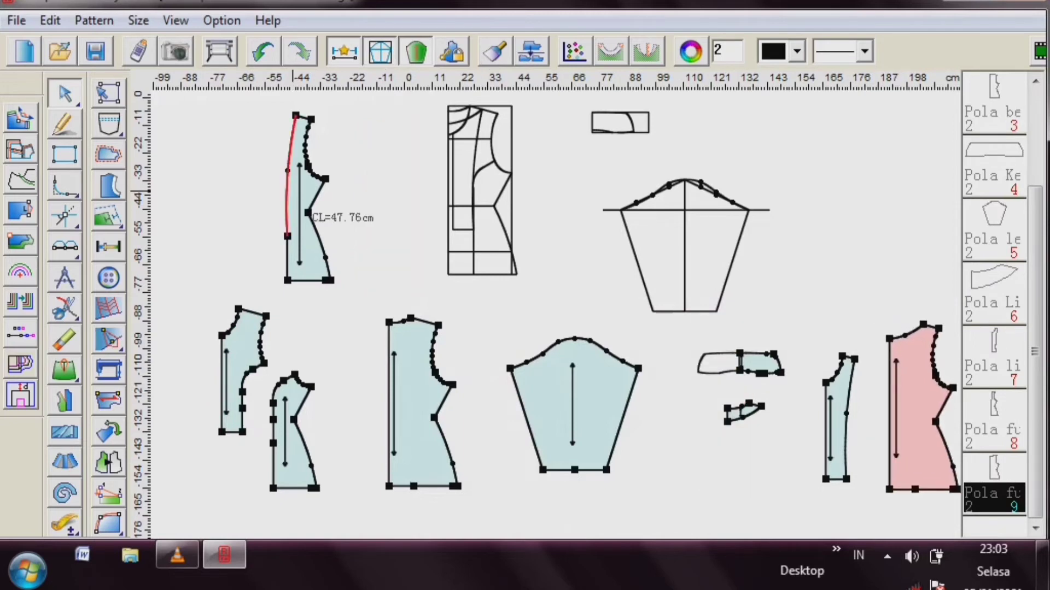
pyautogui.click(292, 194)
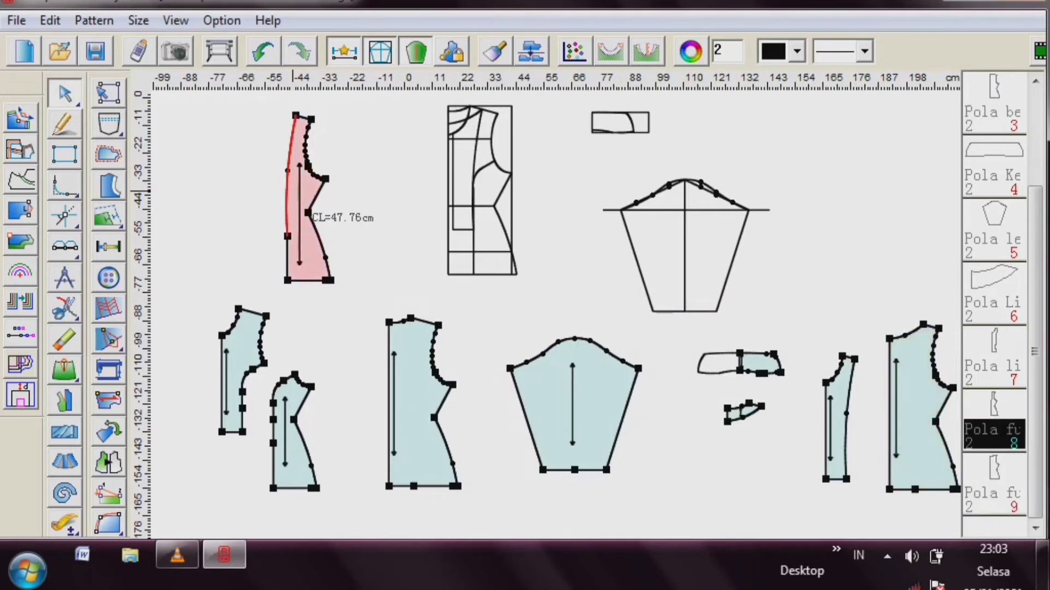
pyautogui.moveTo(293, 194); pyautogui.dragTo(949, 227)
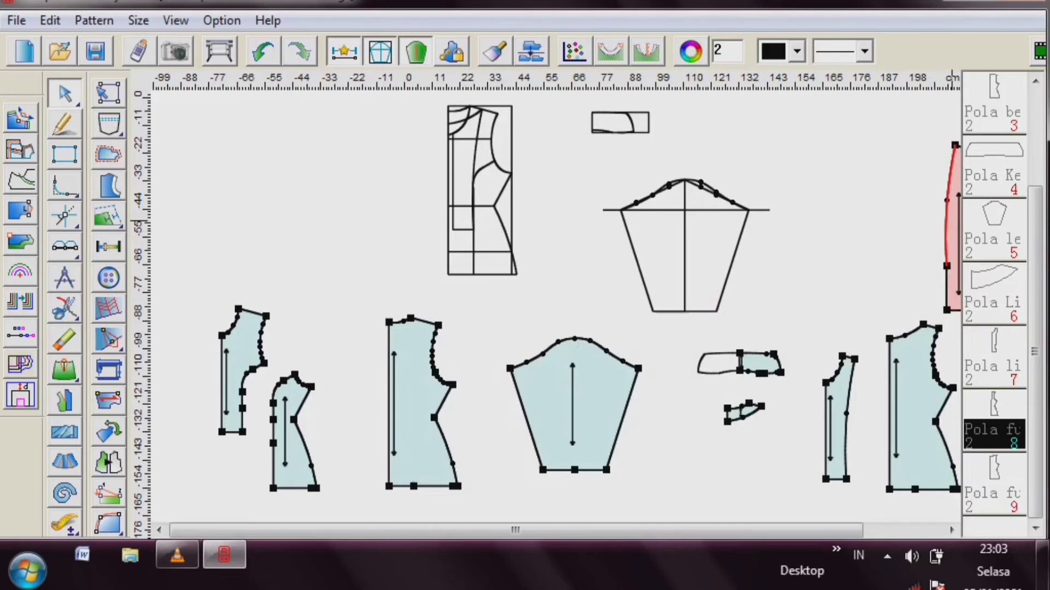
# - Examine the finished pattern pieces along the whole row, from the front bodice panels to the facings and linings
pyautogui.rightClick(253, 144)
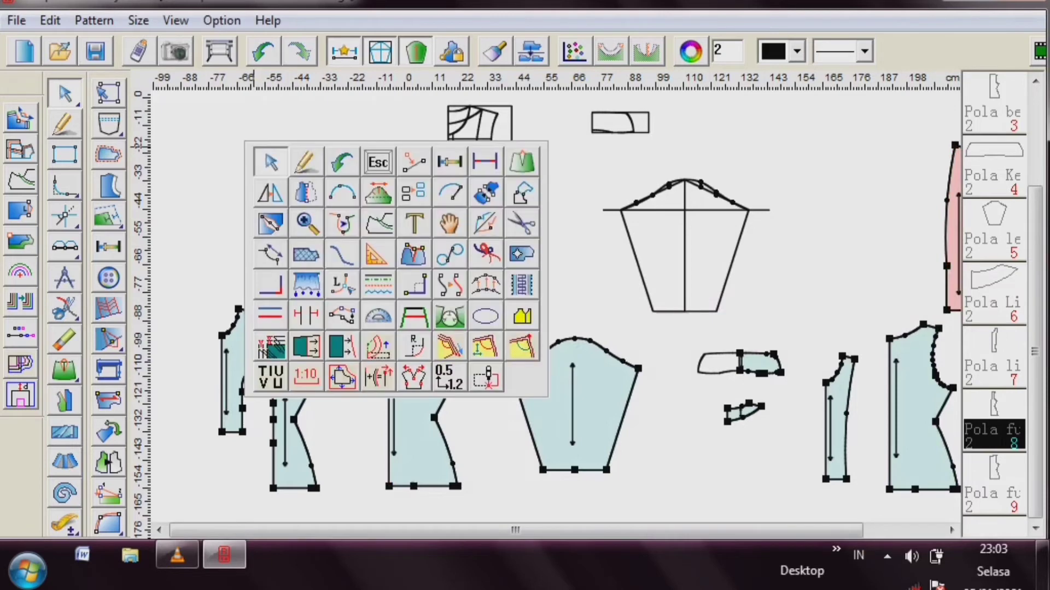
pyautogui.click(307, 224)
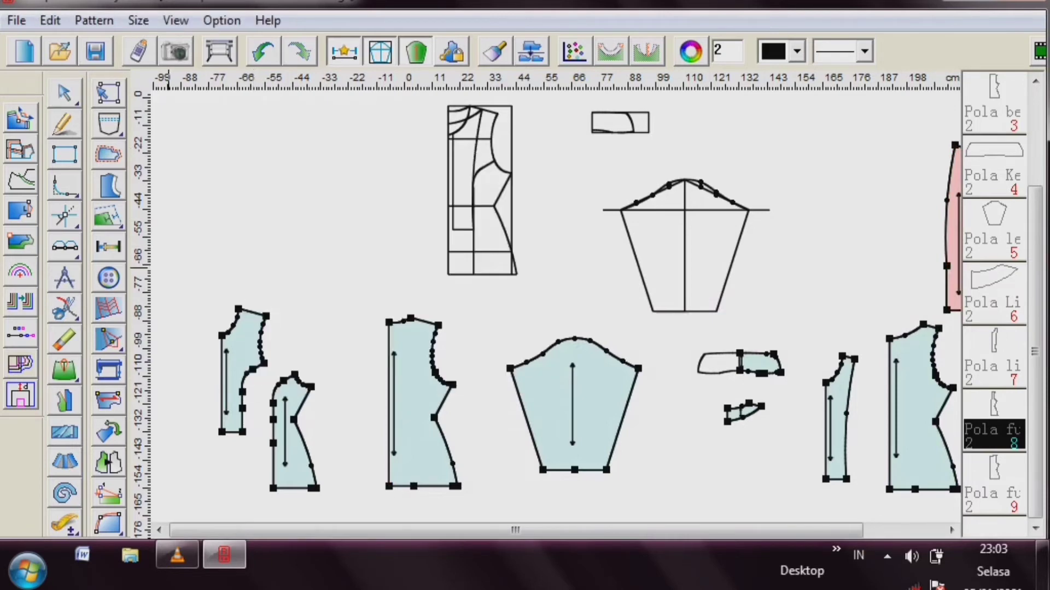
pyautogui.moveTo(167, 268); pyautogui.dragTo(466, 517)
pyautogui.moveTo(372, 531); pyautogui.dragTo(762, 530)
pyautogui.moveTo(687, 530); pyautogui.dragTo(796, 530)
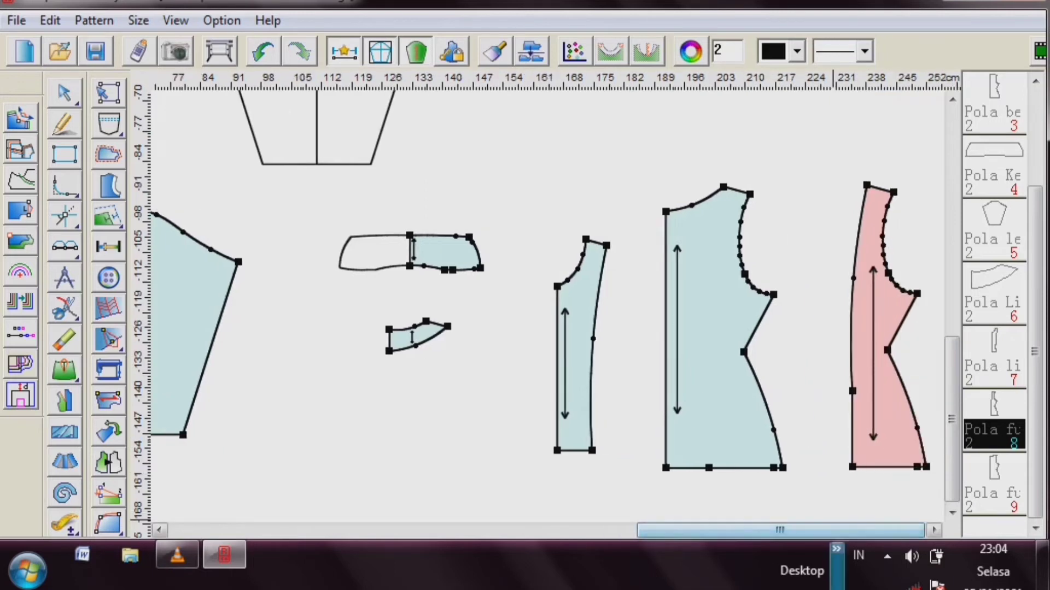
pyautogui.moveTo(780, 530); pyautogui.dragTo(313, 531)
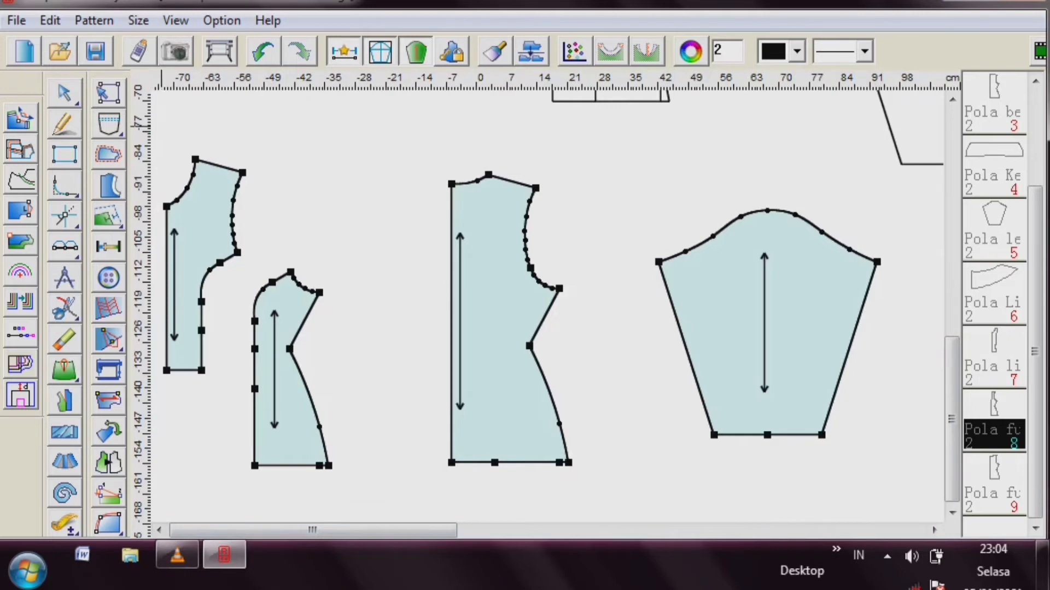
pyautogui.moveTo(161, 129); pyautogui.dragTo(200, 145)
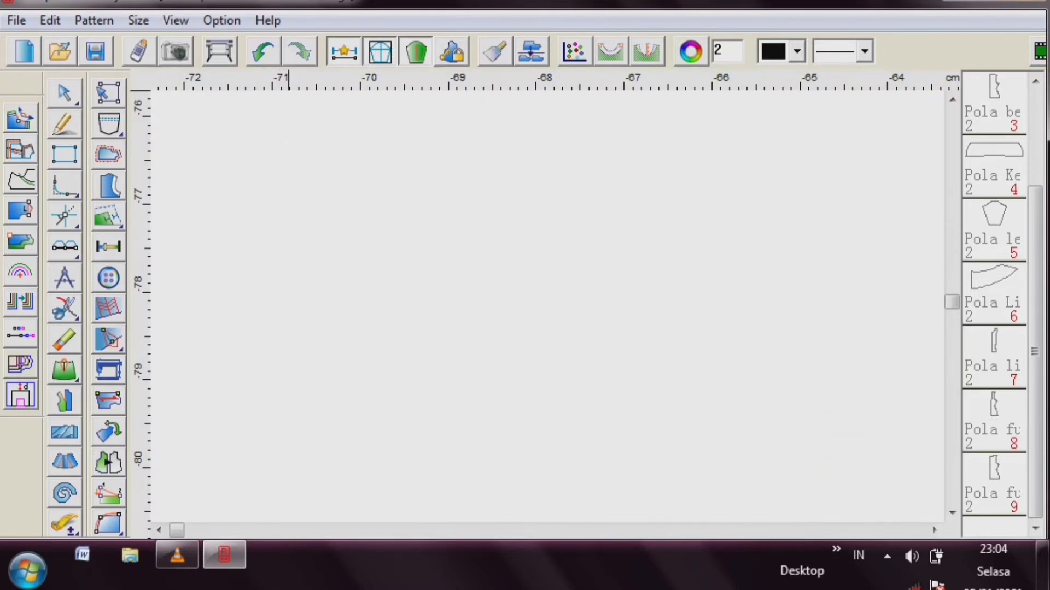
pyautogui.press('F5')
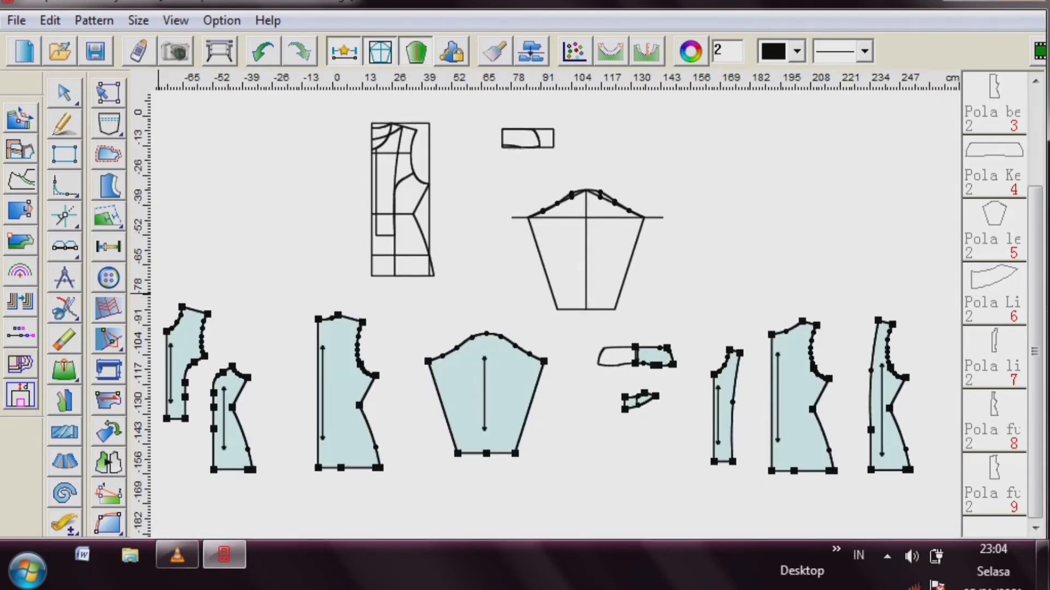
pyautogui.moveTo(158, 296); pyautogui.dragTo(420, 479)
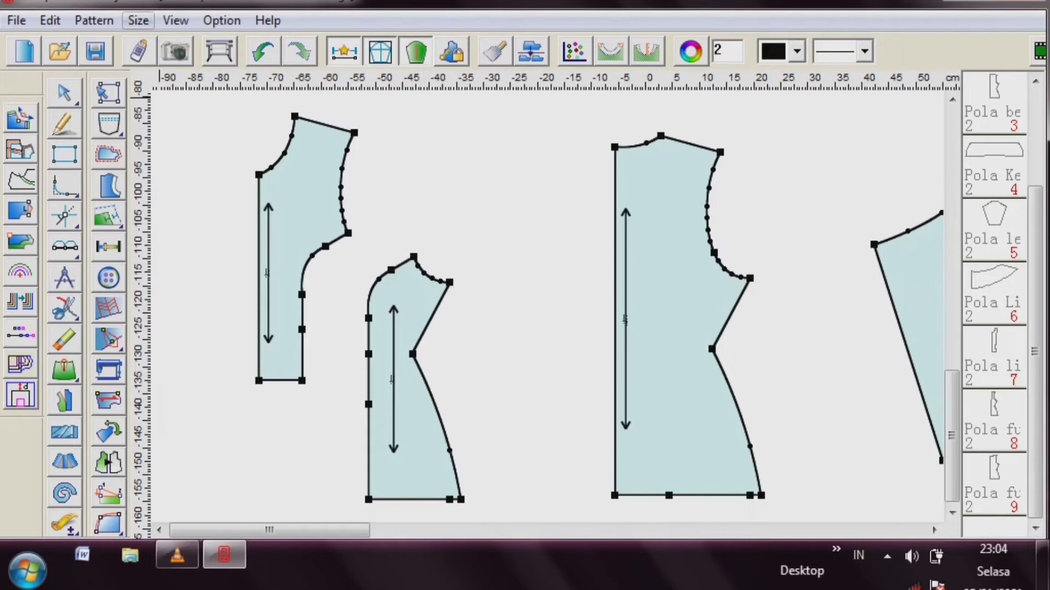
# - Open the size and measurement table and add size S before base size M and size L after it
pyautogui.click(138, 20)
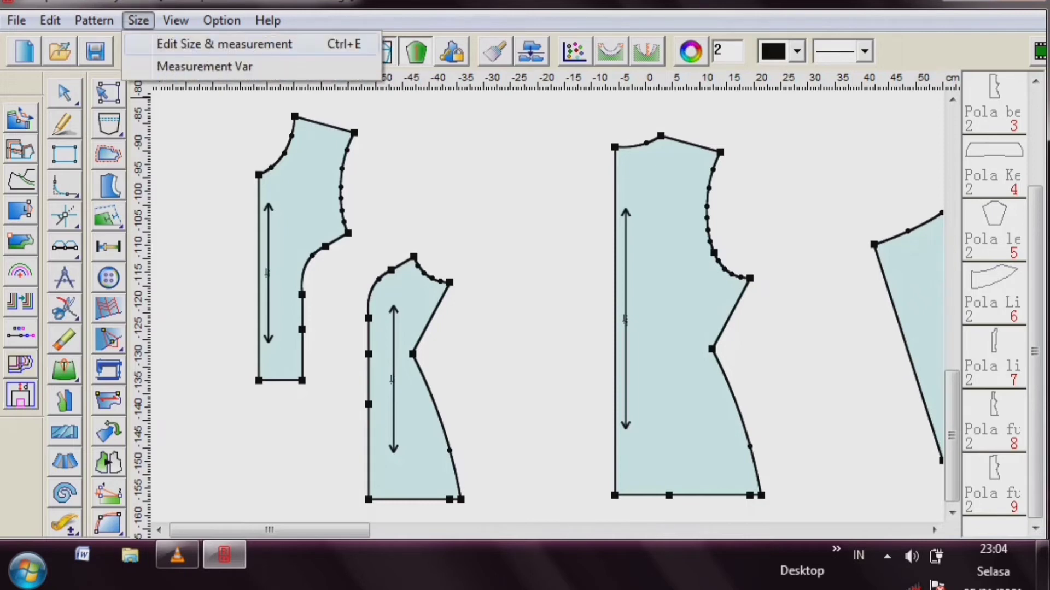
pyautogui.click(224, 44)
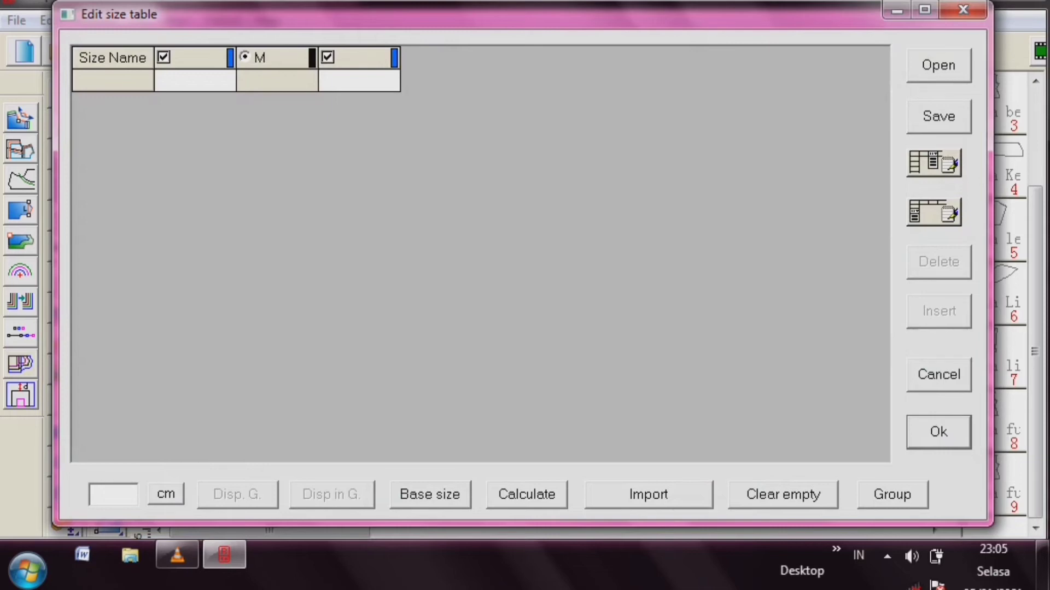
pyautogui.click(197, 58)
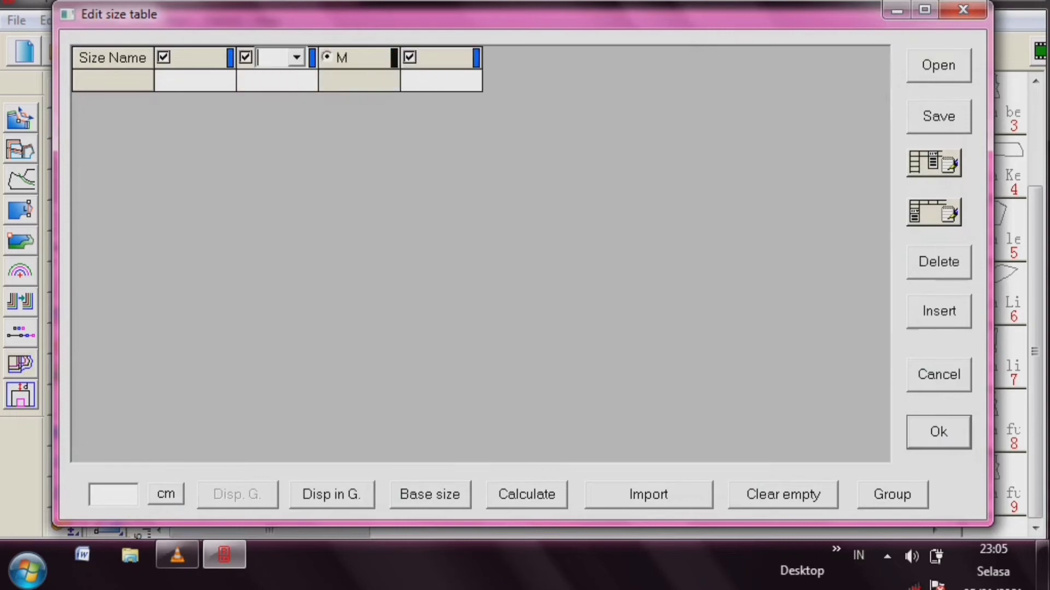
pyautogui.write('S')
pyautogui.click(442, 57)
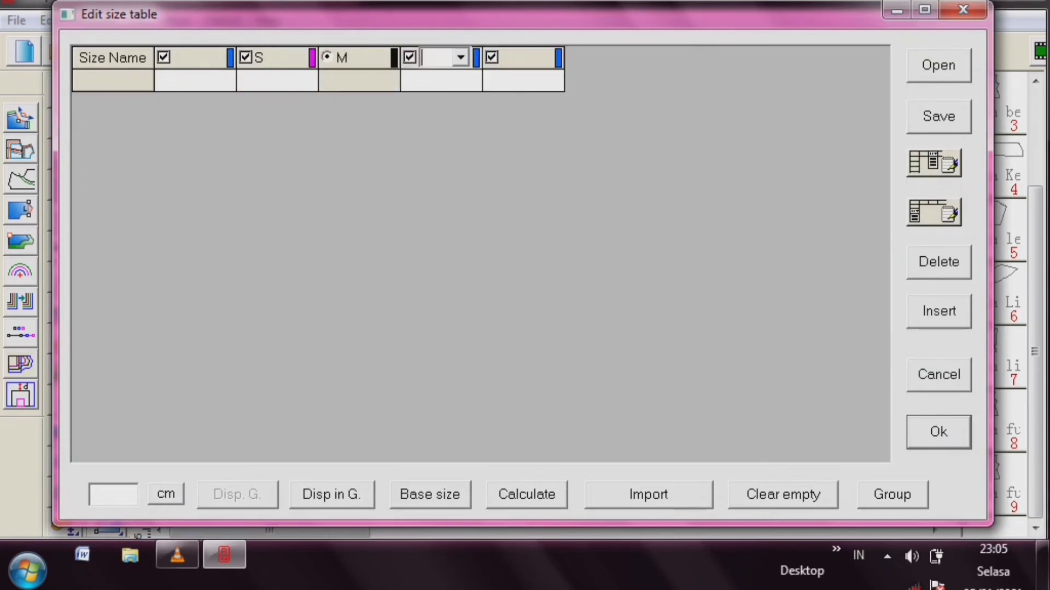
pyautogui.write('L')
# - Add "lingkar badan" as the first measurement row of the size table, dismissing the Windows color scheme message
pyautogui.click(104, 81)
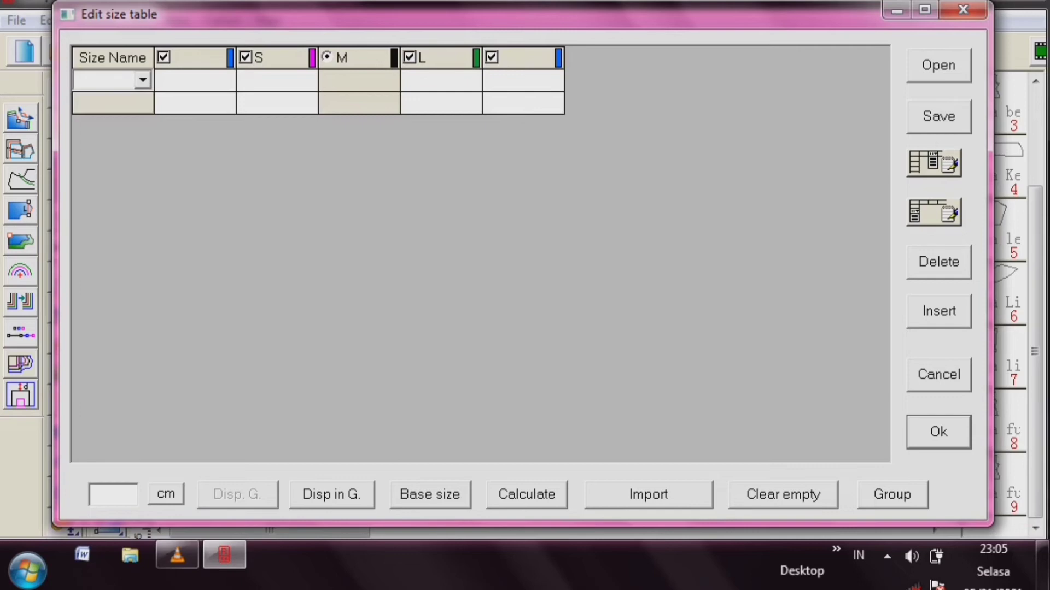
pyautogui.write('P')
pyautogui.press('BackSpace')
pyautogui.write('lingkar b')
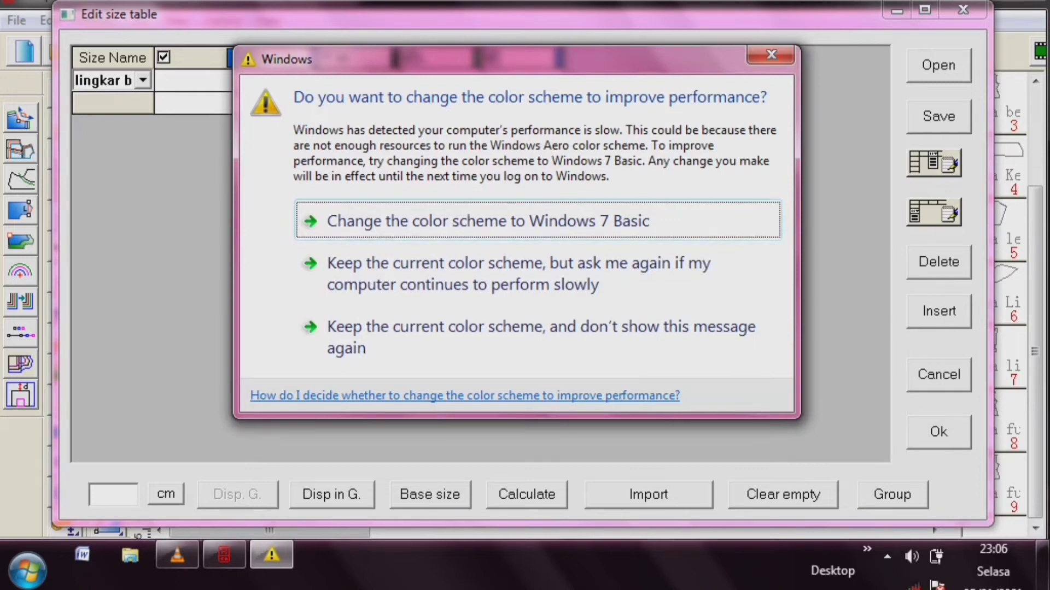
pyautogui.click(771, 54)
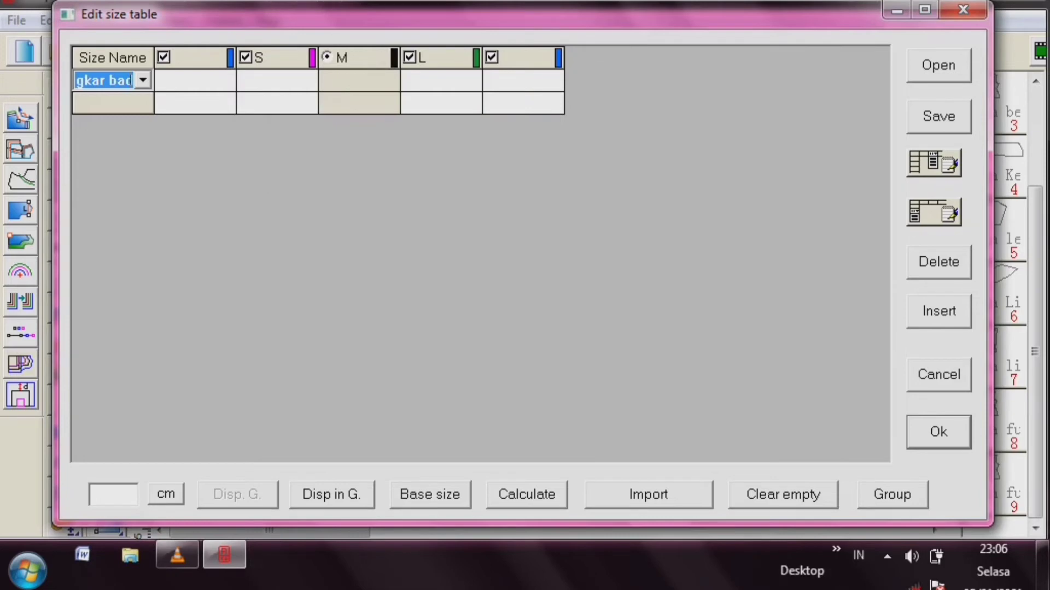
pyautogui.click(126, 80)
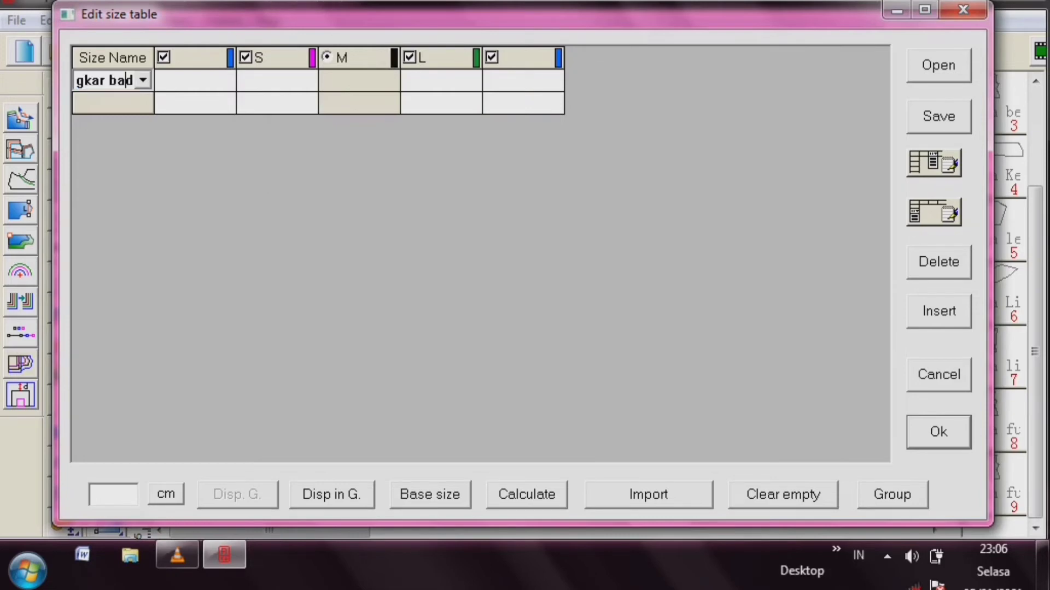
pyautogui.write('ar')
pyautogui.press('Return')
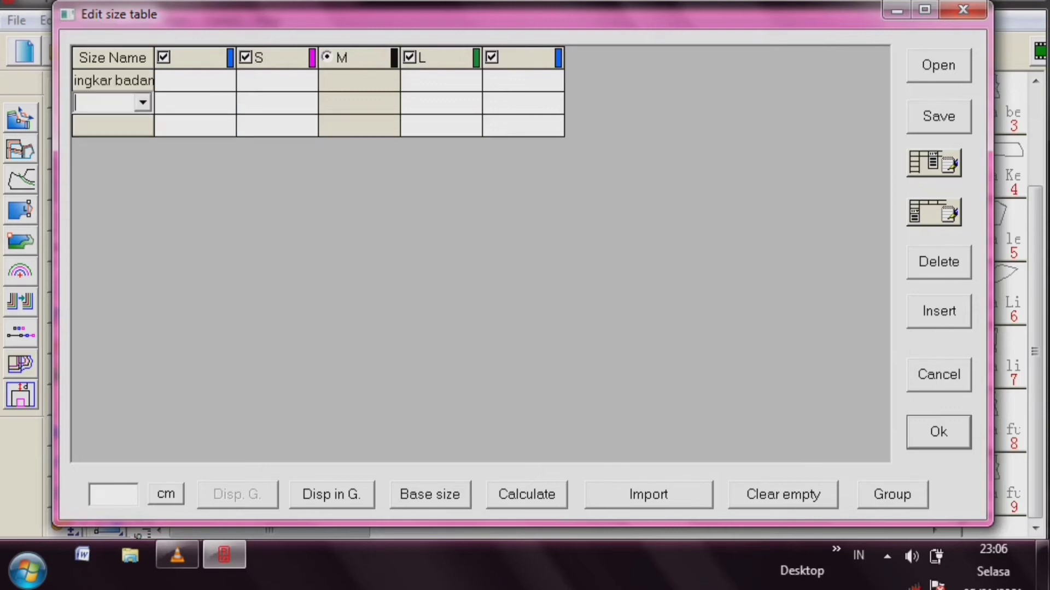
# - Add "lingkar pinggang" and "panjang muka" as the next two measurement rows below "lingkar badan"
pyautogui.write('lingkar p')
pyautogui.write('inggang')
pyautogui.press('Return')
pyautogui.write('panjang')
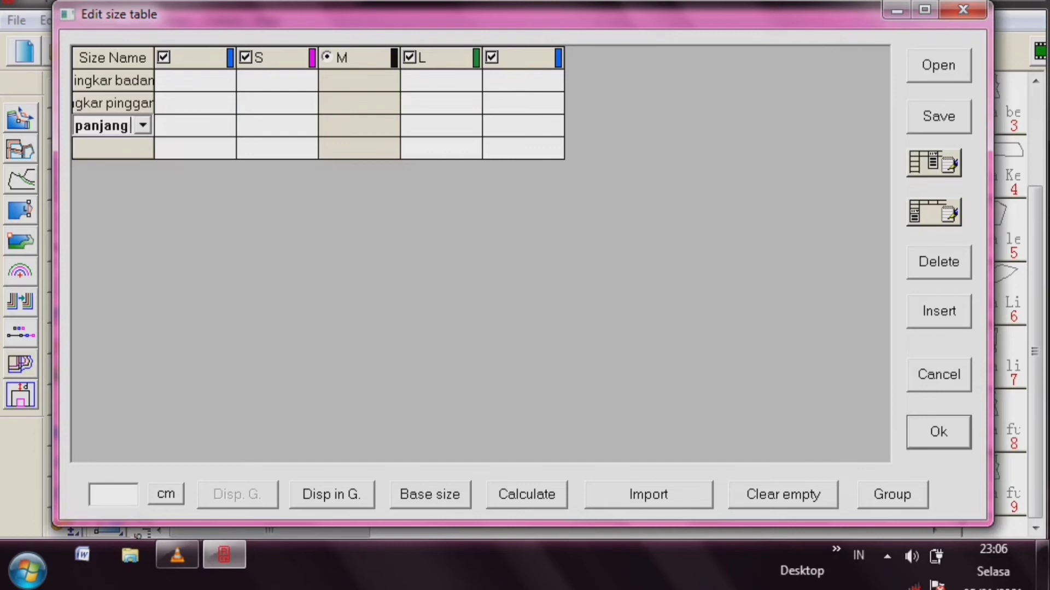
pyautogui.write(' muka')
pyautogui.press('Return')
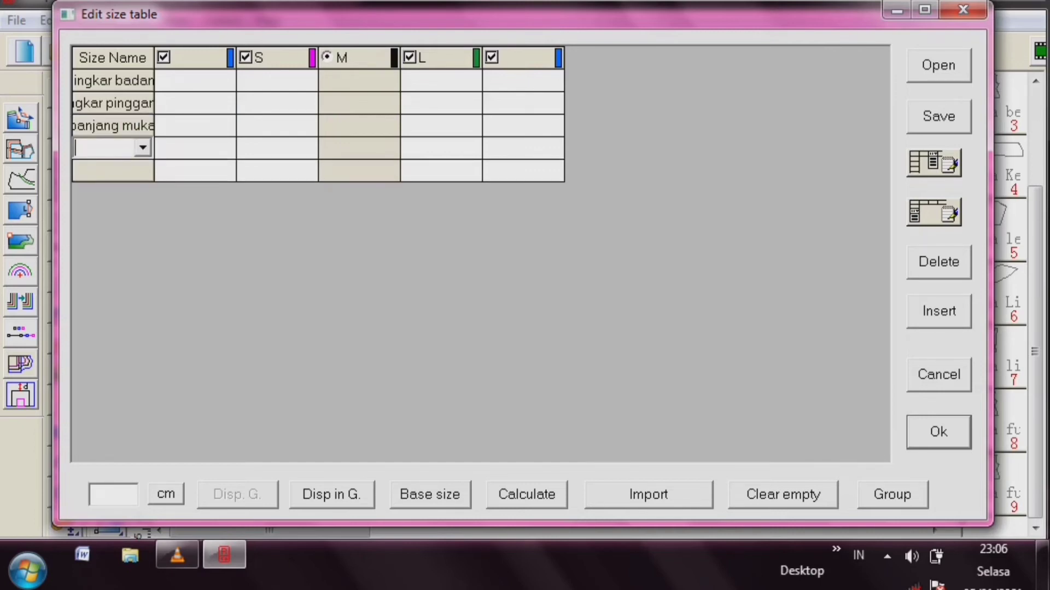
# - Add the measurement rows "lebar muka" and "tinggi dada" below "panjang muka" in the size table
pyautogui.write('lebar ')
pyautogui.write('muka')
pyautogui.press('Return')
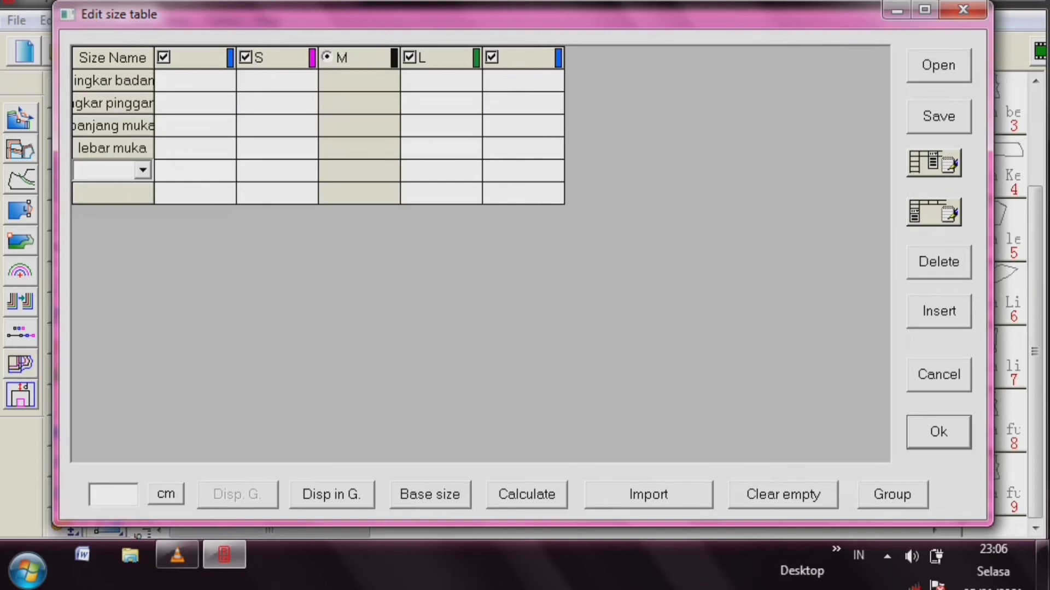
pyautogui.write('tinggi a')
pyautogui.press('BackSpace')
pyautogui.write('dada')
pyautogui.press('Return')
# - Add the measurement rows "panjang sisi" and "panjang punggung" below "tinggi dada"
pyautogui.write('panjang')
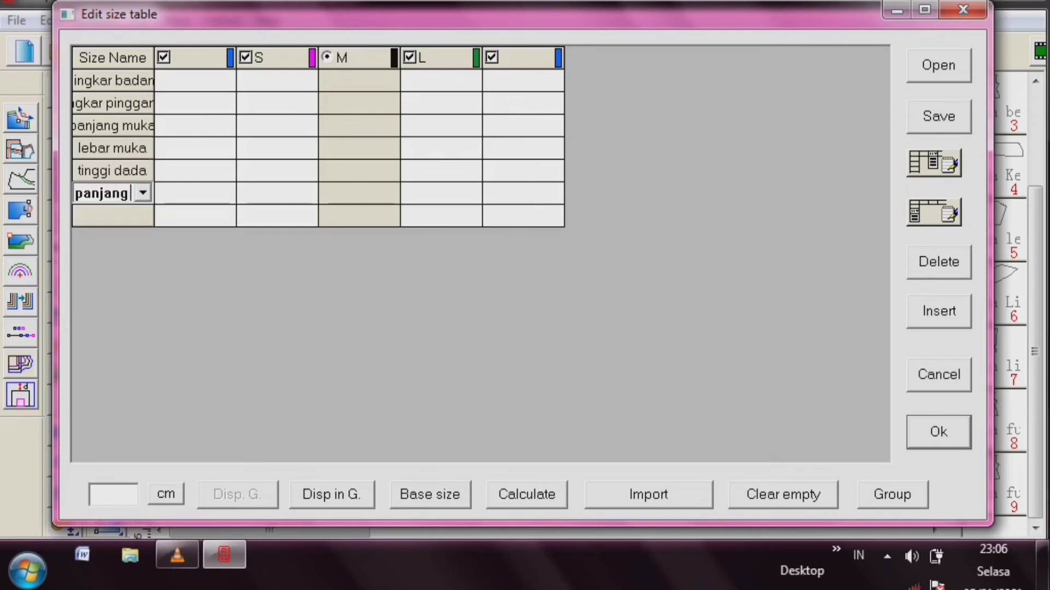
pyautogui.write(' sisi')
pyautogui.press('Return')
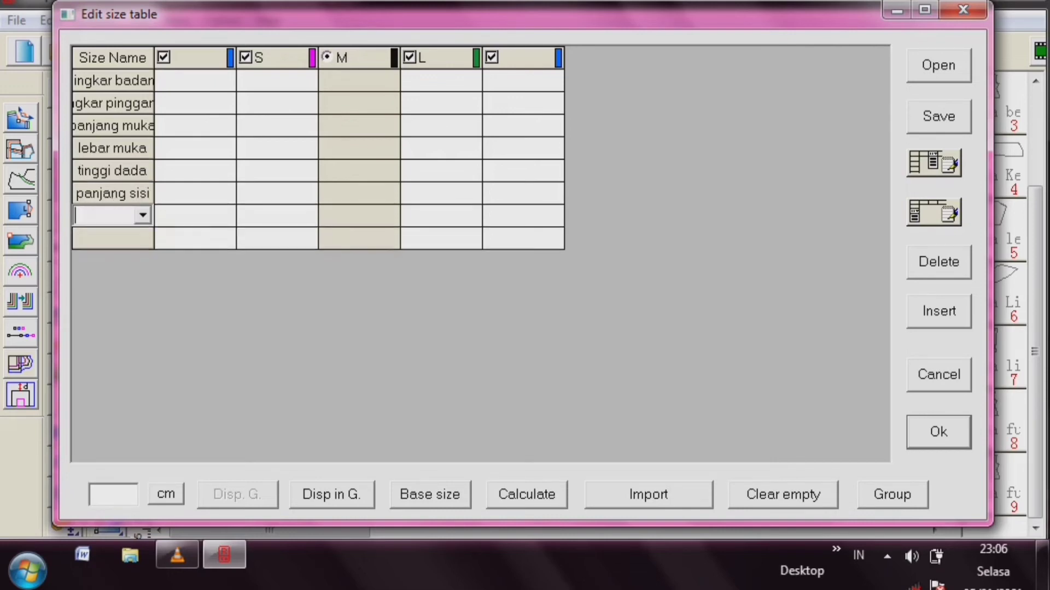
pyautogui.write('panjang')
pyautogui.write(' punggung')
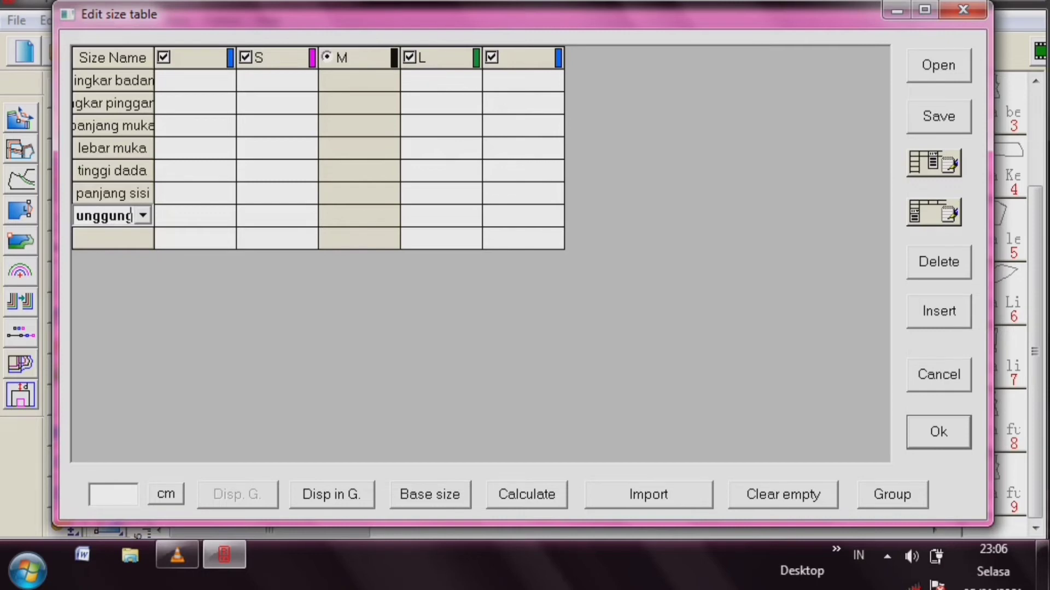
pyautogui.press('Return')
# - Add the measurement rows "lebar punggung" and "lebar bahu", dismissing the Windows color scheme message
pyautogui.write('l')
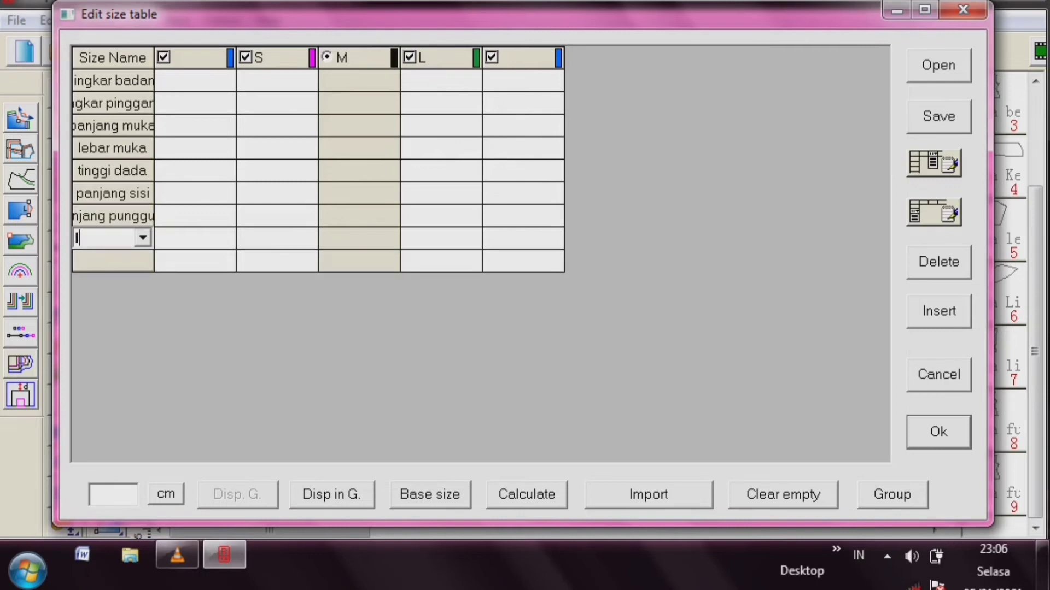
pyautogui.write('ebar punggung')
pyautogui.press('Return')
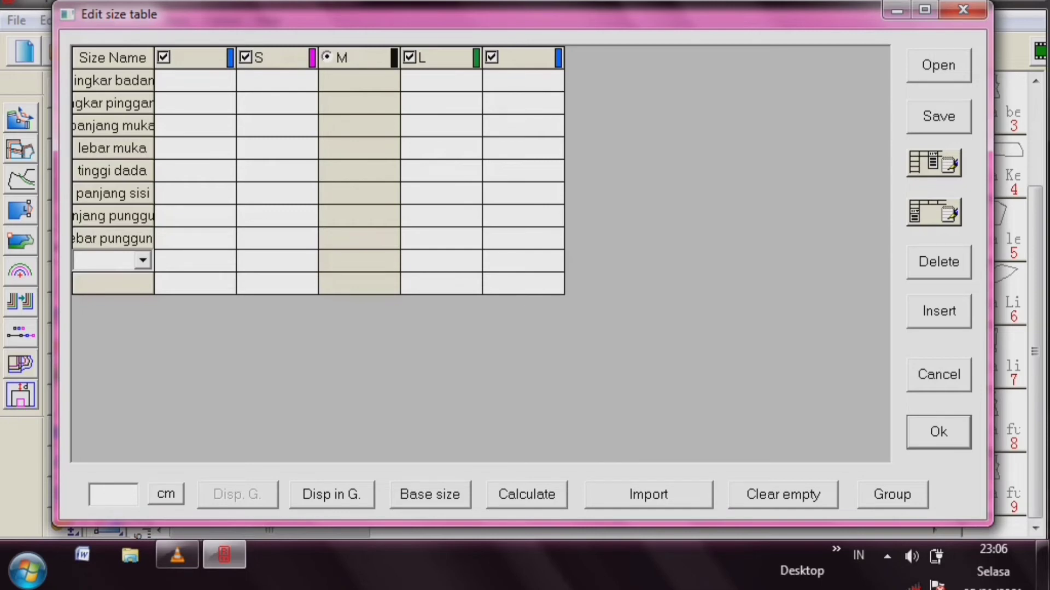
pyautogui.write('lebar')
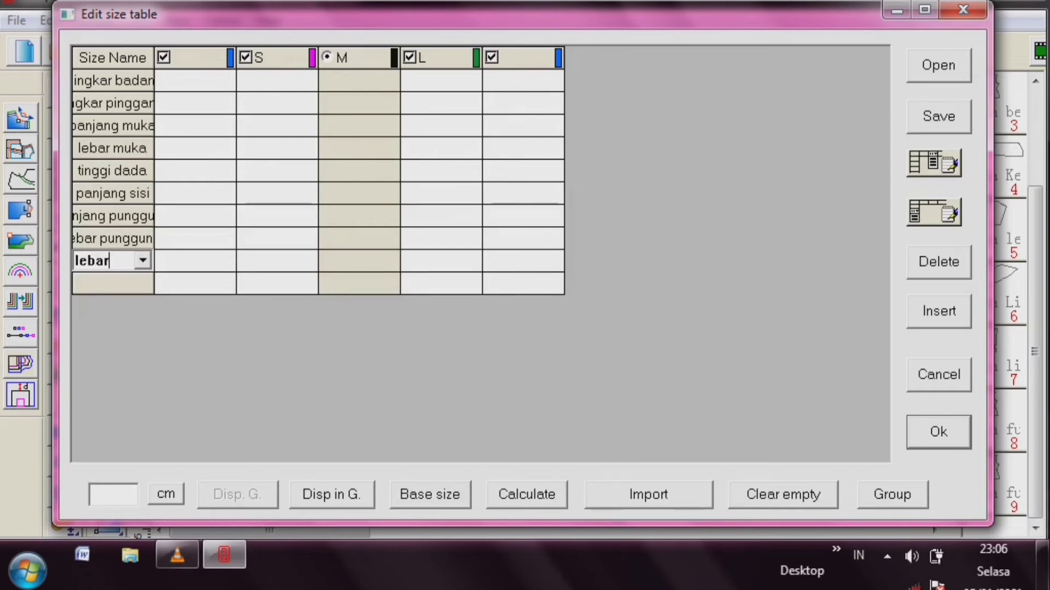
pyautogui.write(' bahu')
pyautogui.press('Return')
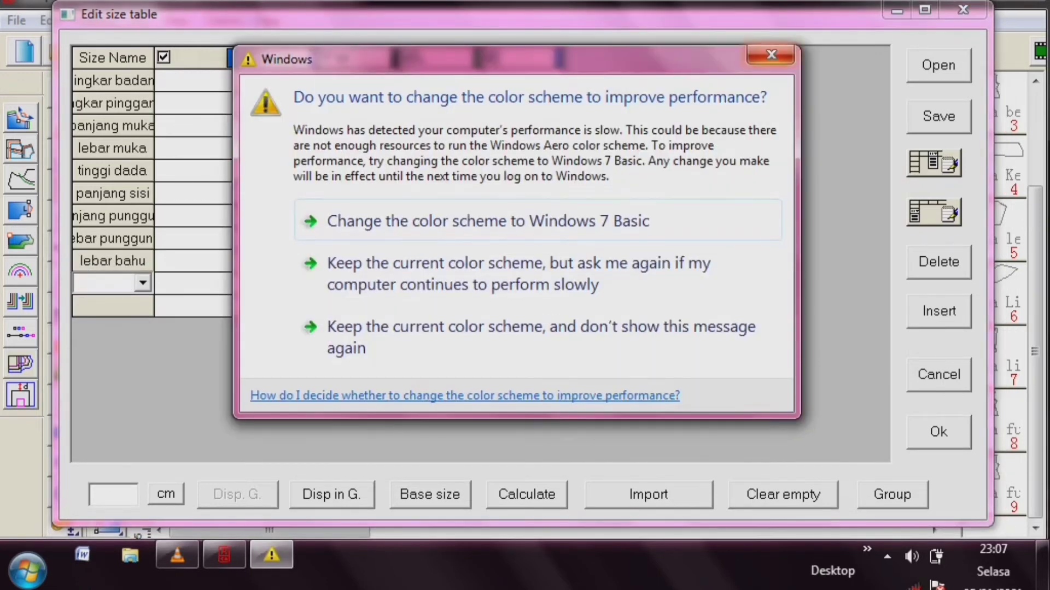
pyautogui.click(771, 55)
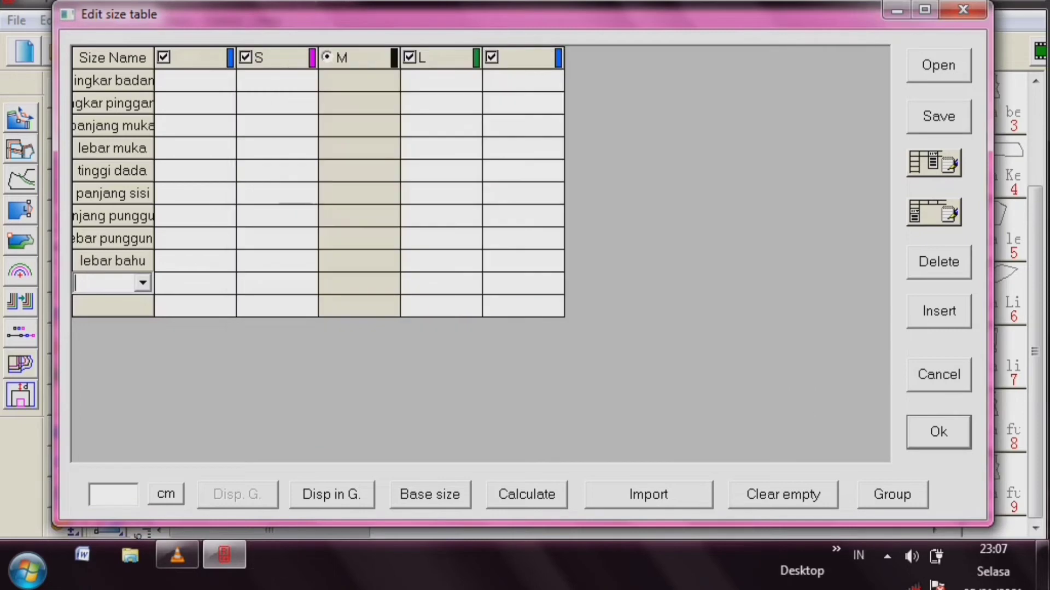
# - Add the measurement rows "besar kerung lengan" and "panjang lengan" below "lebar bahu"
pyautogui.write('besar kerung lengan')
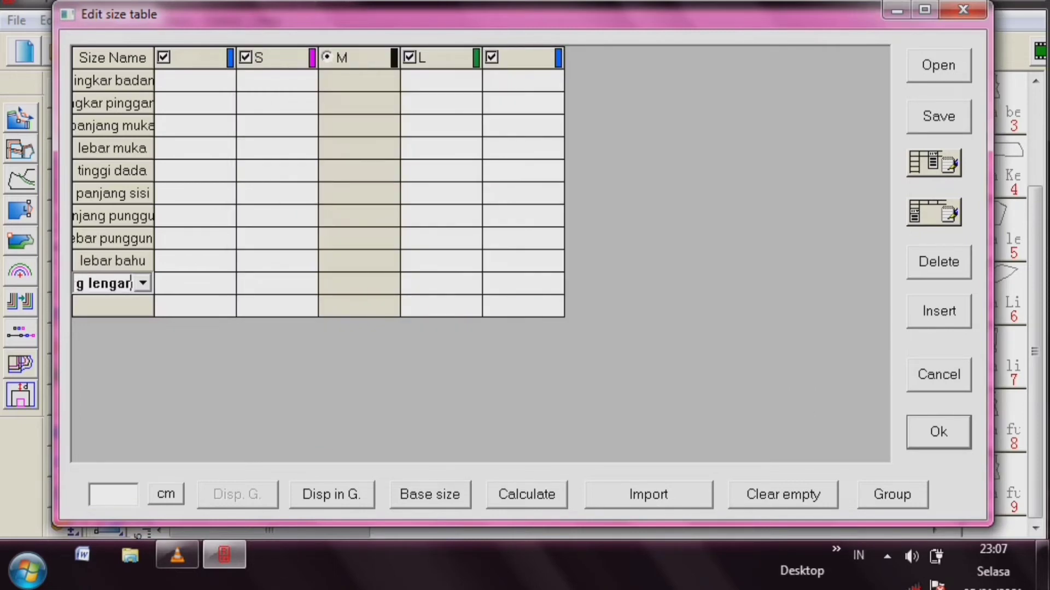
pyautogui.press('Return')
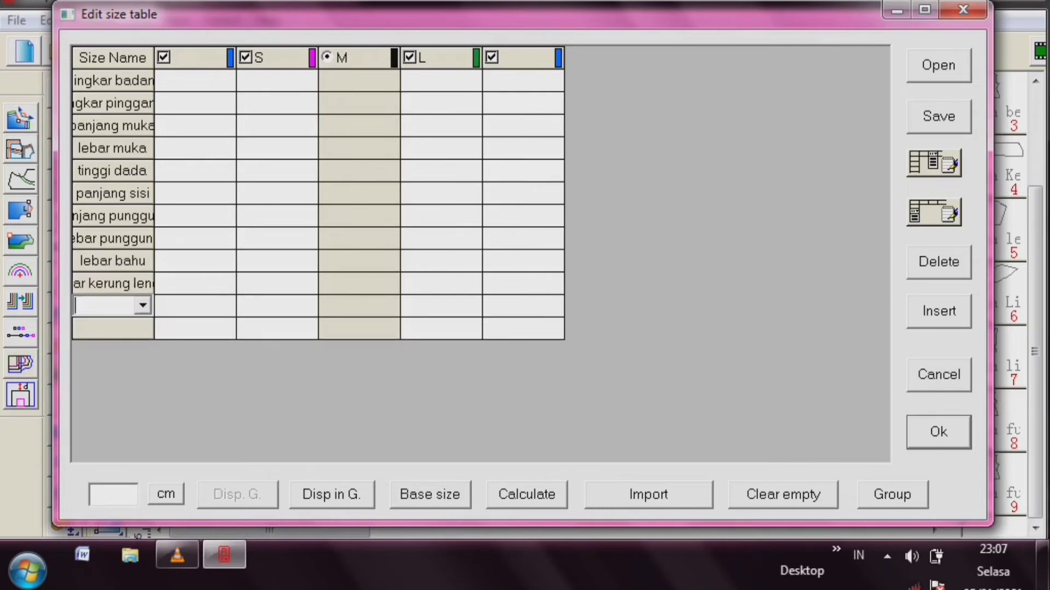
pyautogui.write('panjang len')
pyautogui.write('gan')
pyautogui.press('Return')
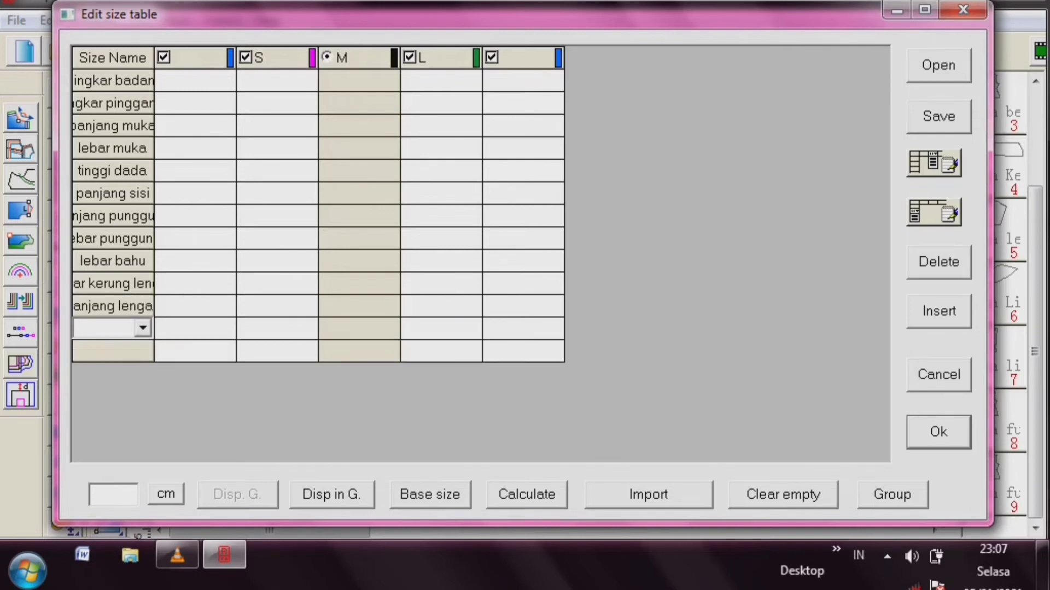
# - Add the measurement rows "lubang lengan" and "tinggi panggul" below "panjang lengan"
pyautogui.write('lubang ')
pyautogui.write('lengan')
pyautogui.press('Return')
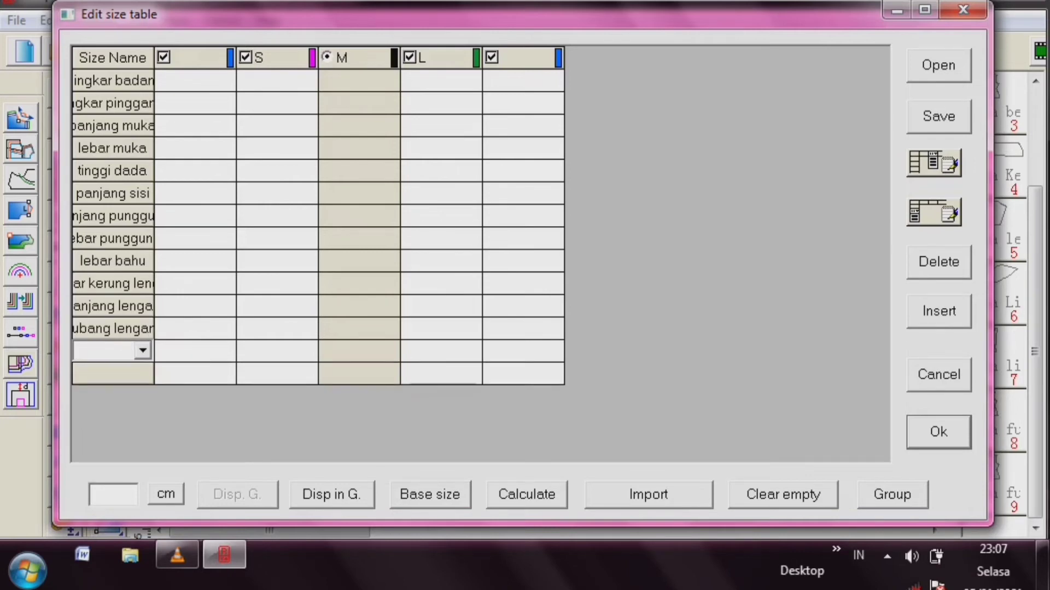
pyautogui.write('tinggi ')
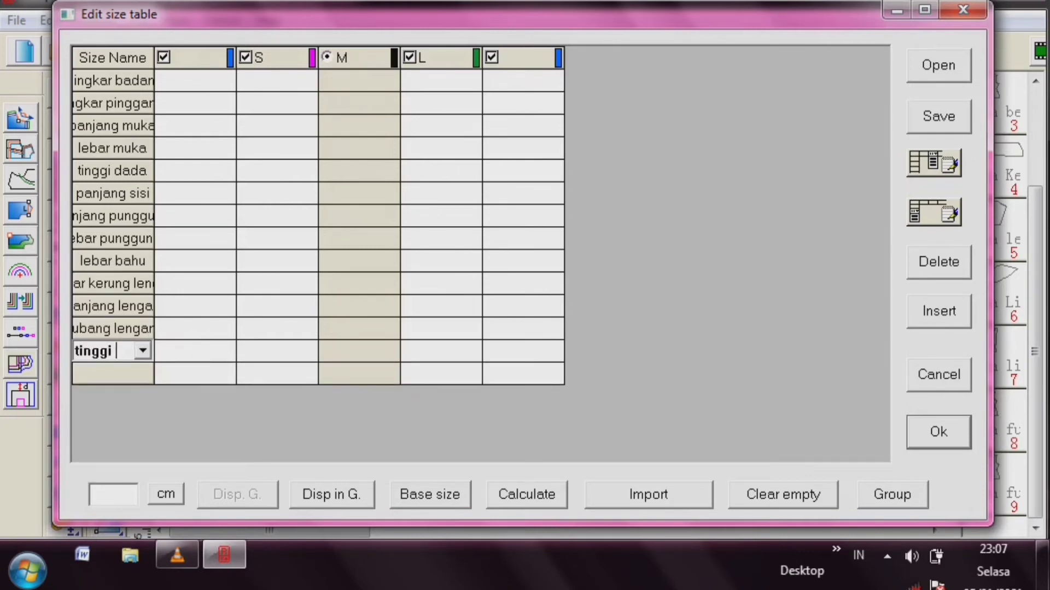
pyautogui.write('pang')
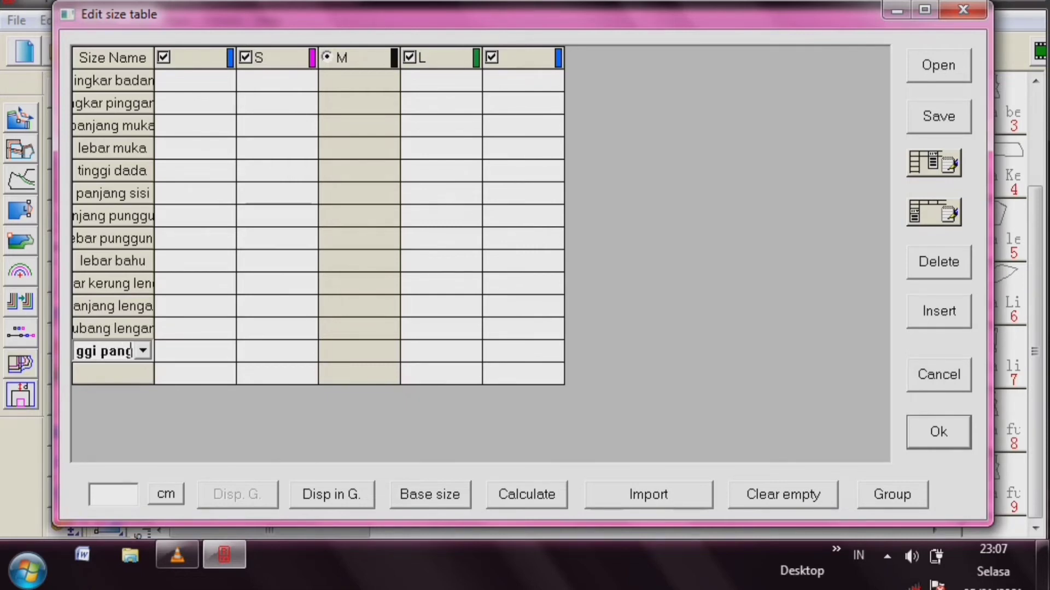
pyautogui.write('gu')
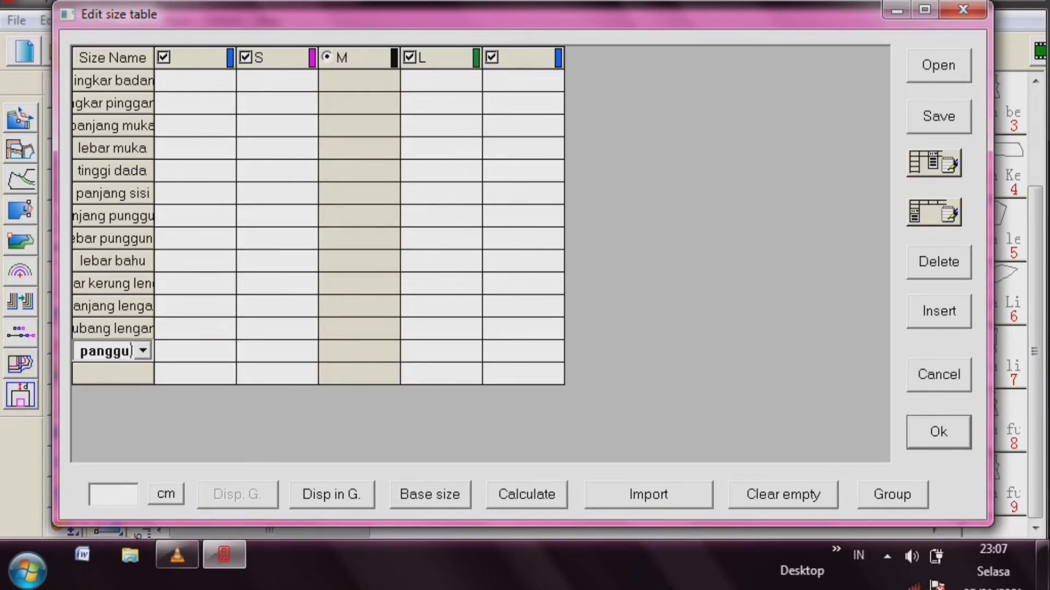
pyautogui.press('Return')
# - Add "lingkar panggul" and "lingkar leher" as the last two measurement rows of the size table
pyautogui.write('ling')
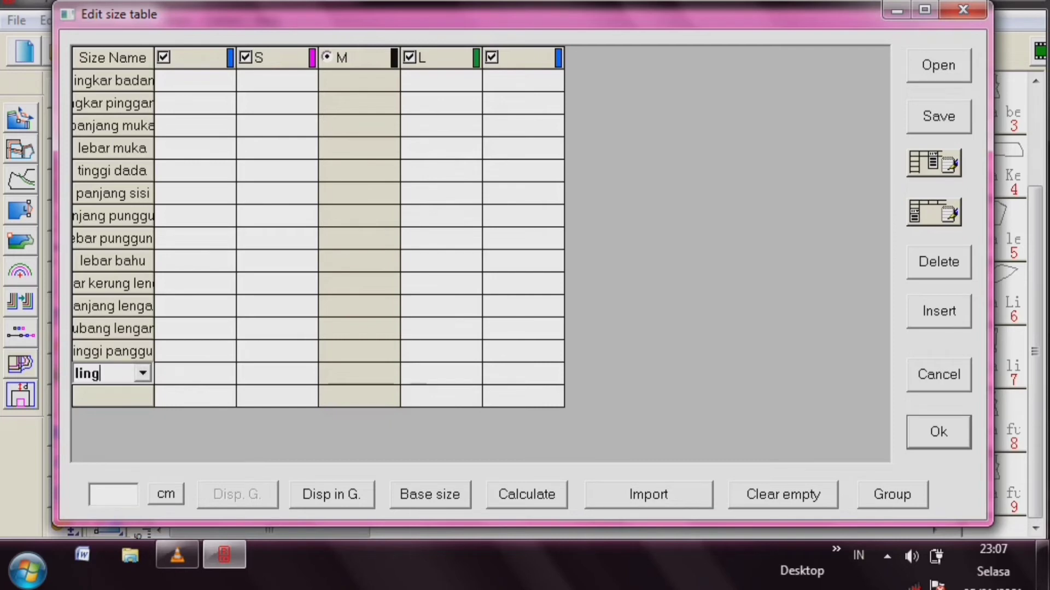
pyautogui.write('kar')
pyautogui.write(' panggul')
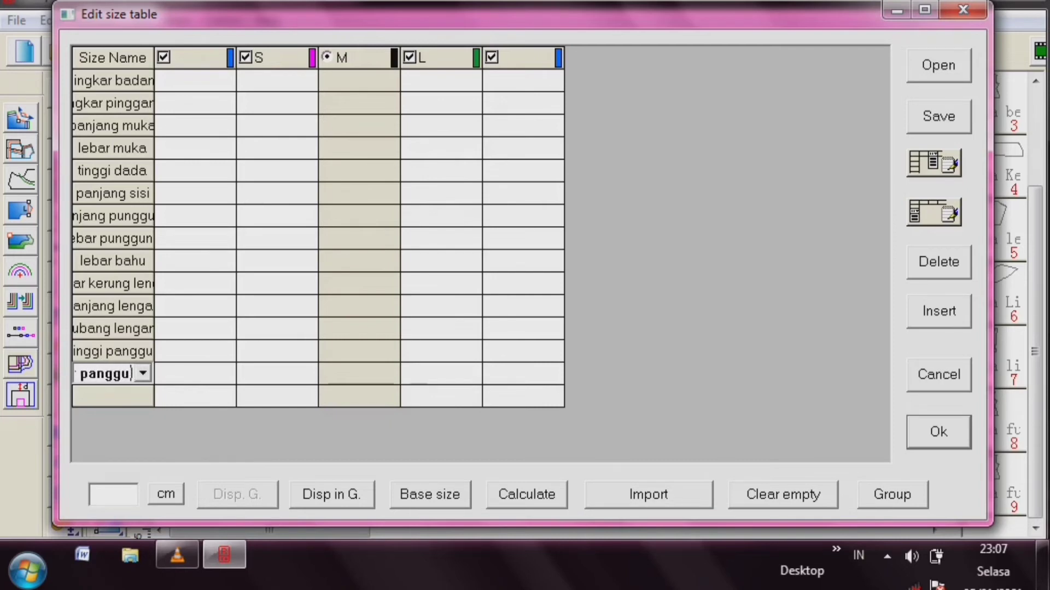
pyautogui.press('Return')
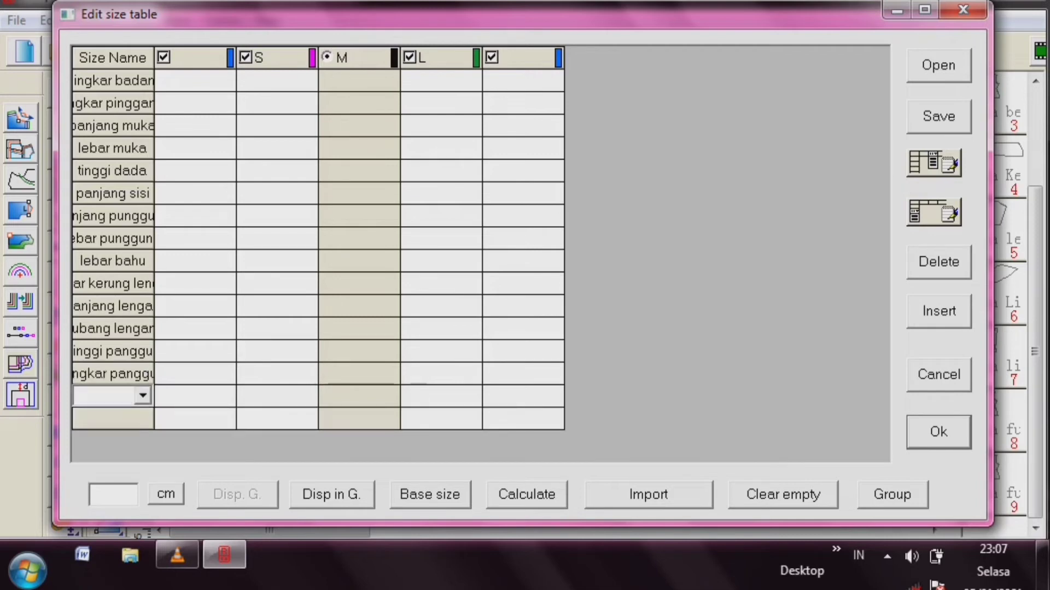
pyautogui.write('ling')
pyautogui.write('kar leher')
# - Enter the lingkar badan values: 88 for size S, 96 for M and 100 for L
pyautogui.click(277, 81)
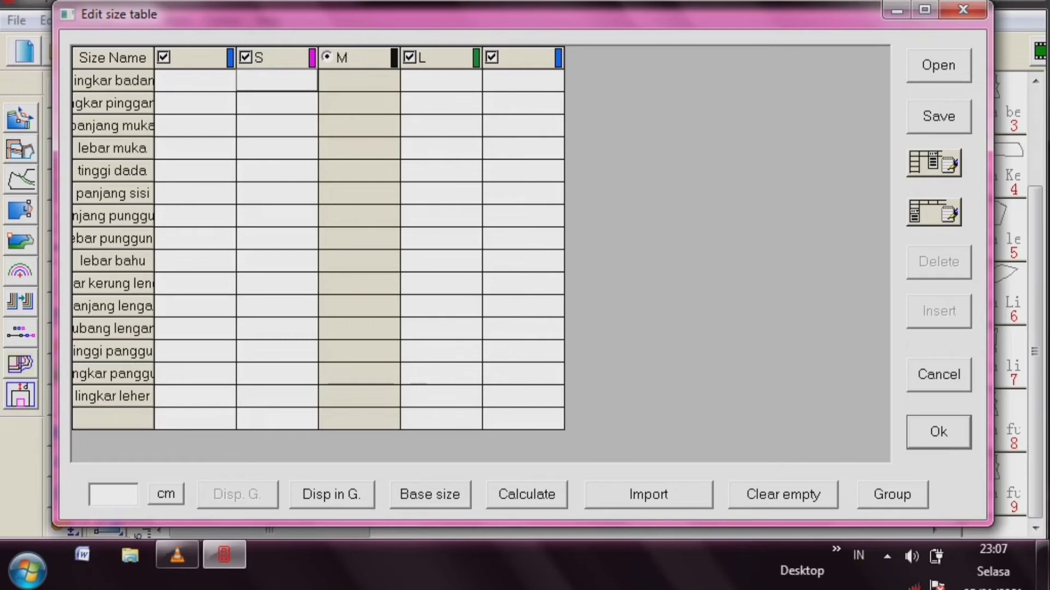
pyautogui.write('88')
pyautogui.press('Tab')
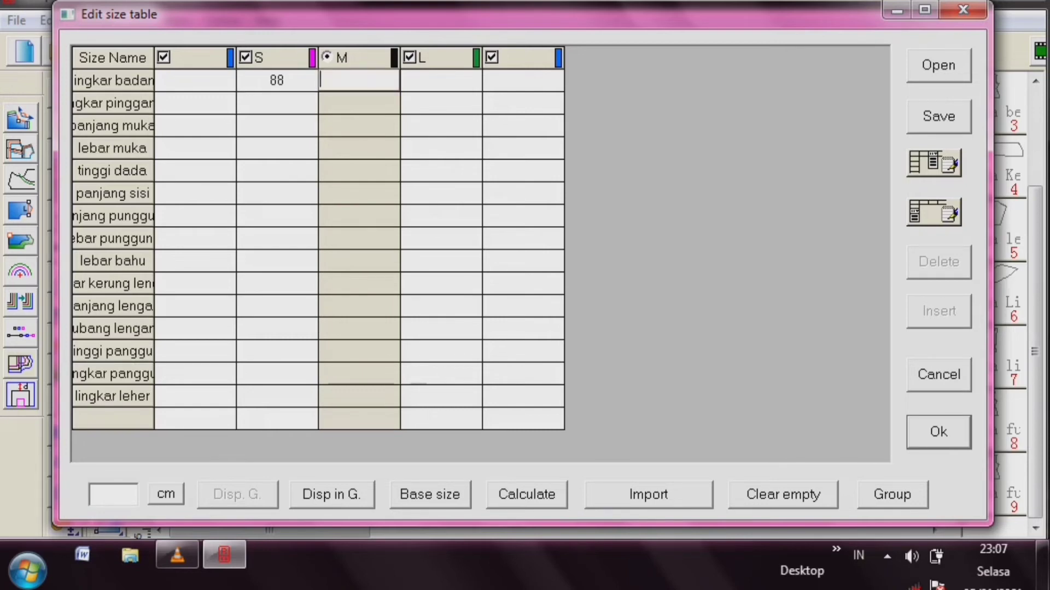
pyautogui.write('96')
pyautogui.press('Tab')
pyautogui.write('100')
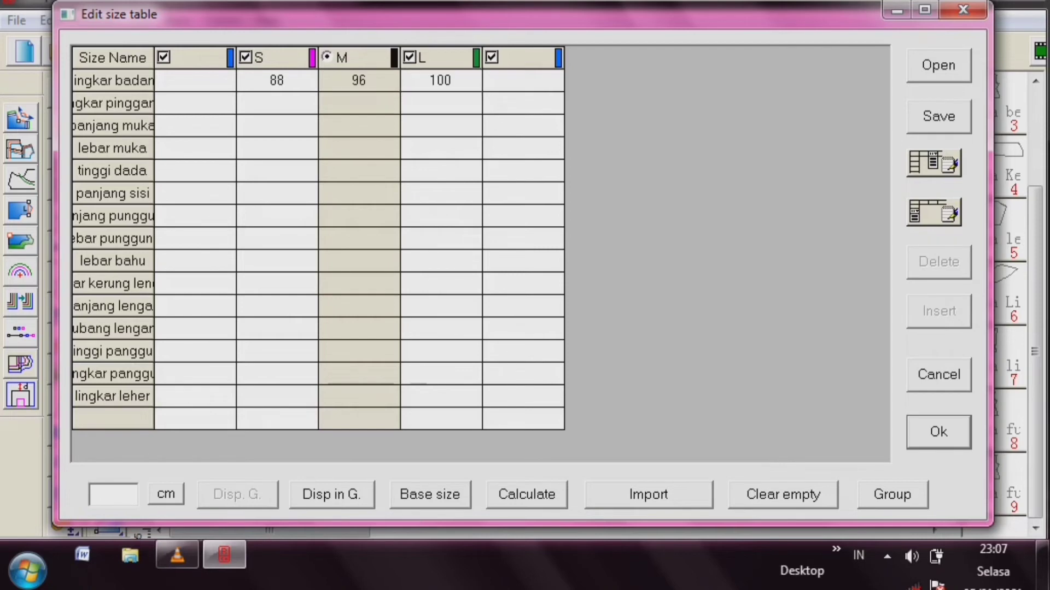
# - Enter the lingkar pinggang values: 68 for size S, 72 for M and 77 for L
pyautogui.click(277, 103)
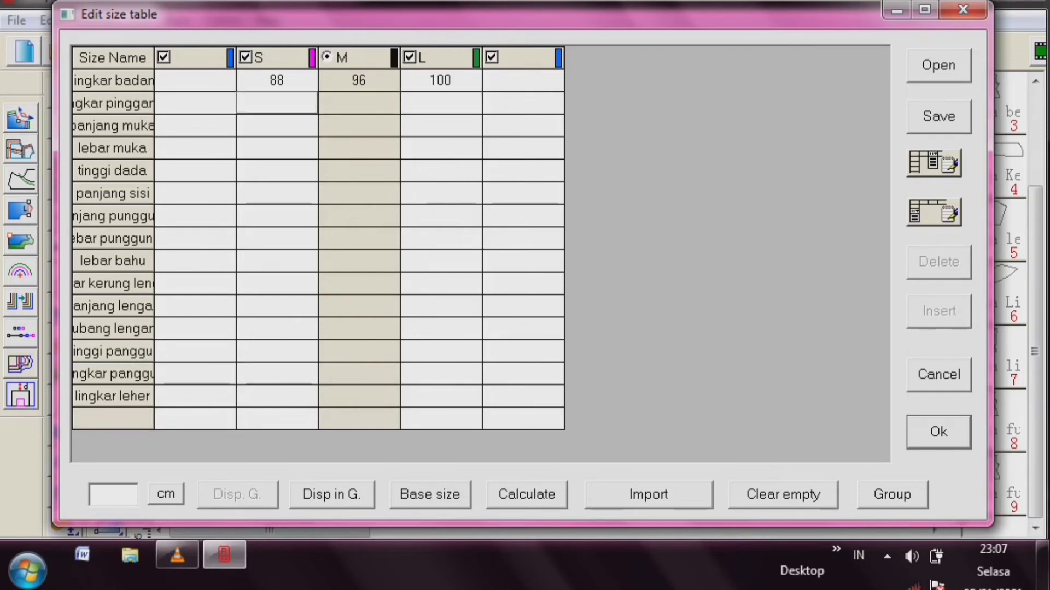
pyautogui.write('68')
pyautogui.press('Tab')
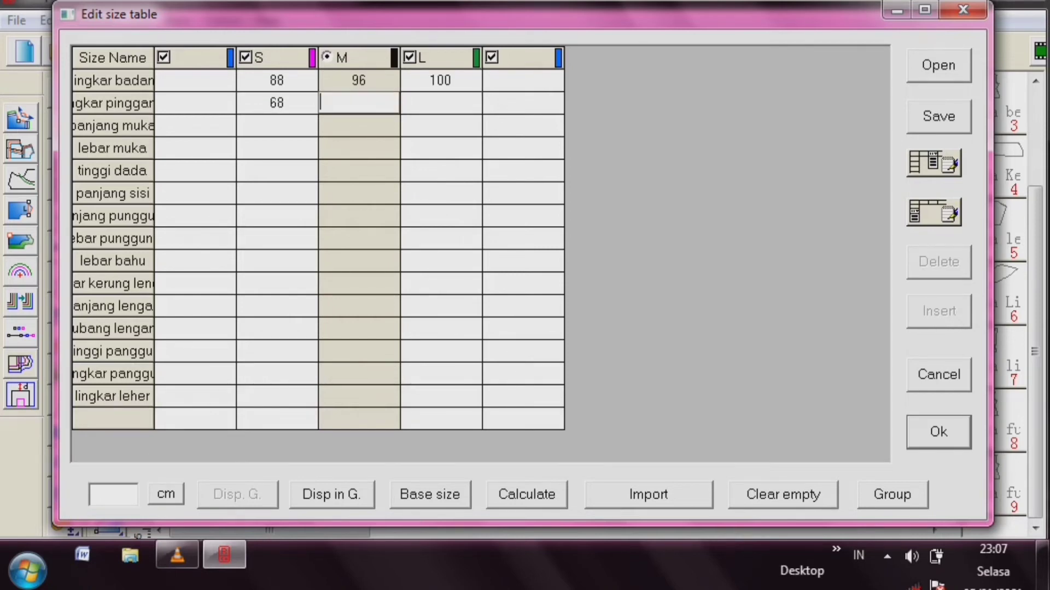
pyautogui.write('72')
pyautogui.press('Tab')
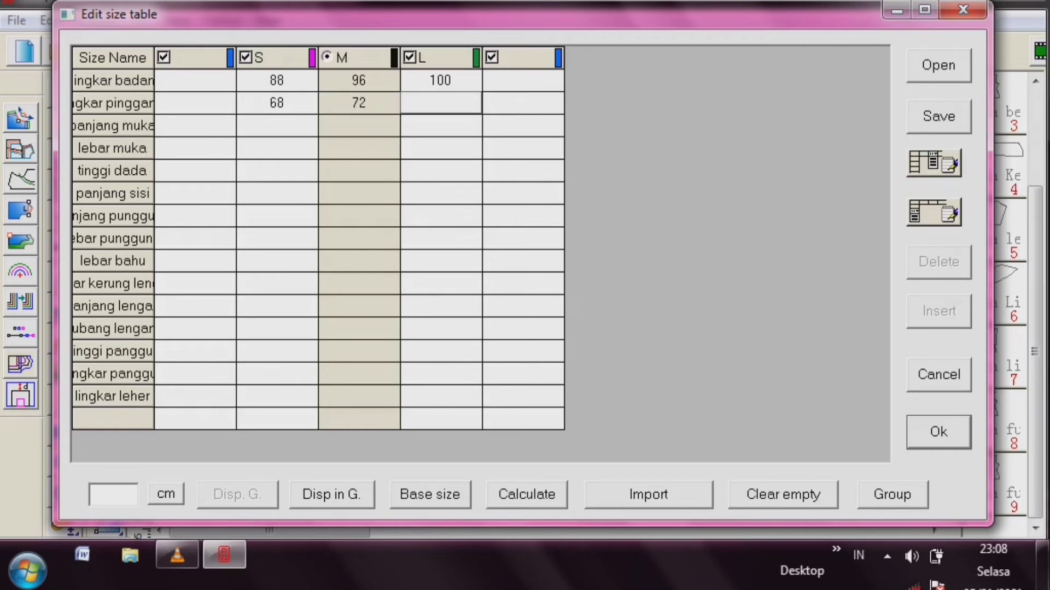
pyautogui.write('77')
pyautogui.press('Return')
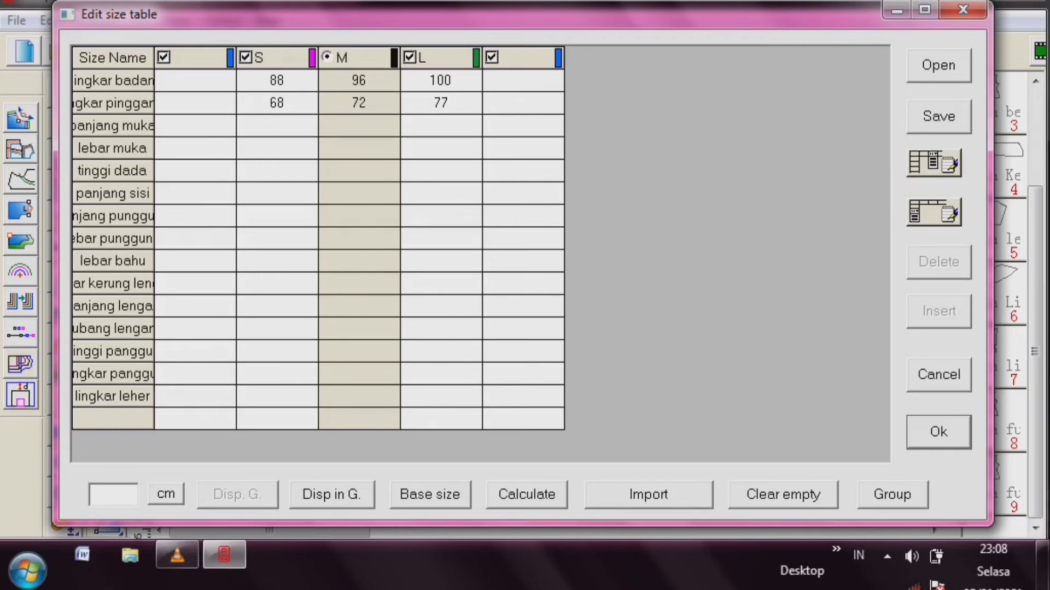
# - Enter the size S values 32 for panjang muka, 32 for lebar muka and 13 for tinggi dada, dismissing the Windows color scheme message
pyautogui.press('Tab')
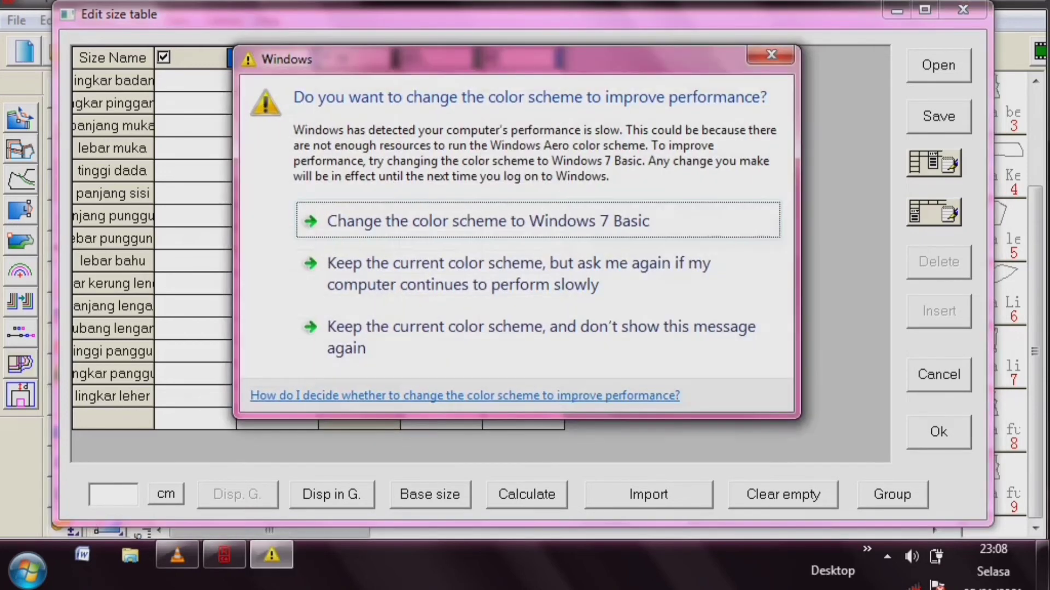
pyautogui.click(771, 55)
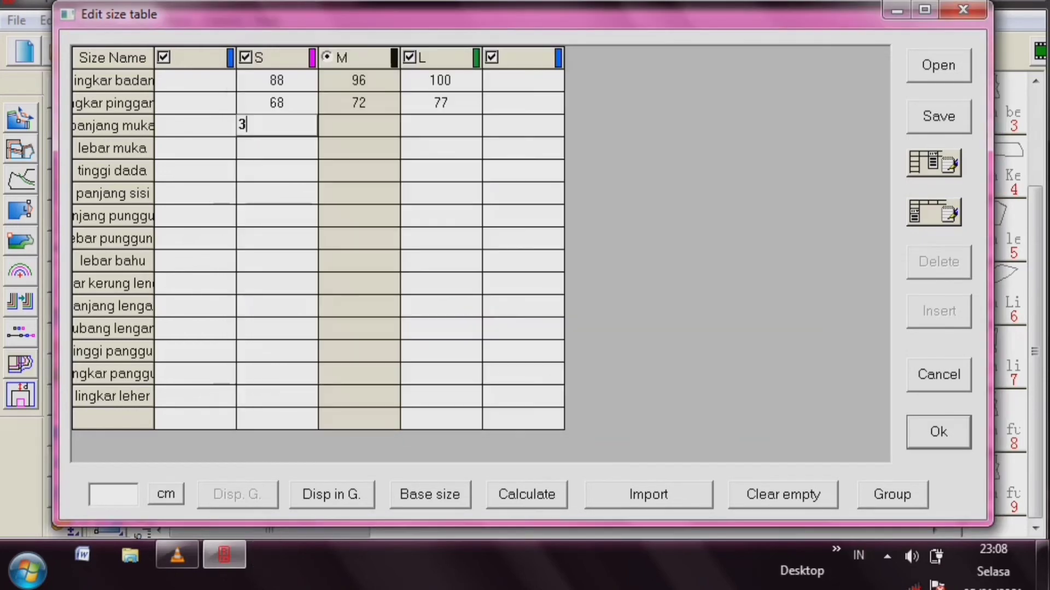
pyautogui.write('2')
pyautogui.press('Return')
pyautogui.write('32')
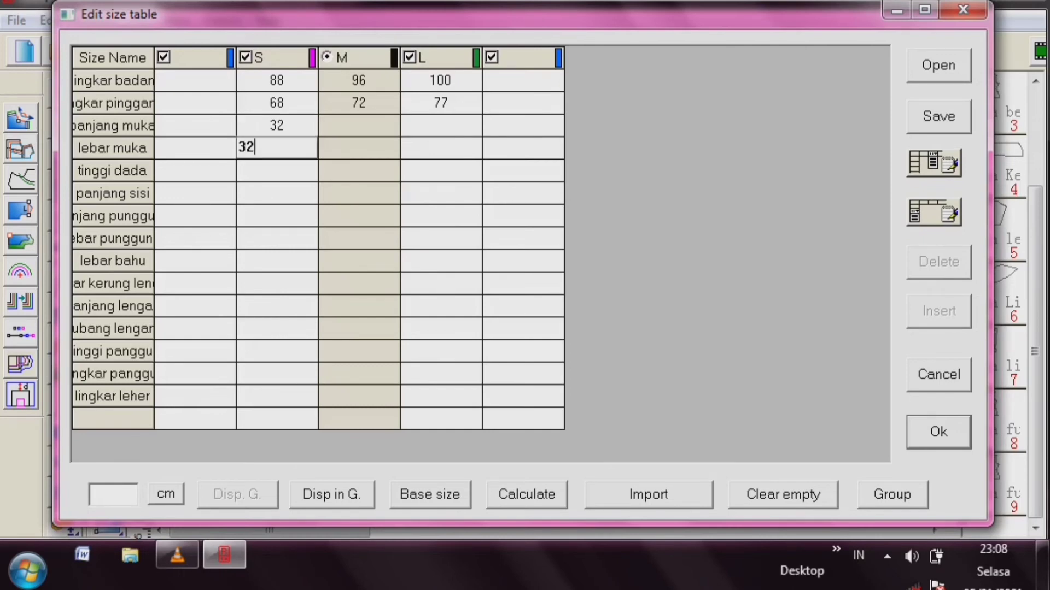
pyautogui.press('Return')
pyautogui.write('13')
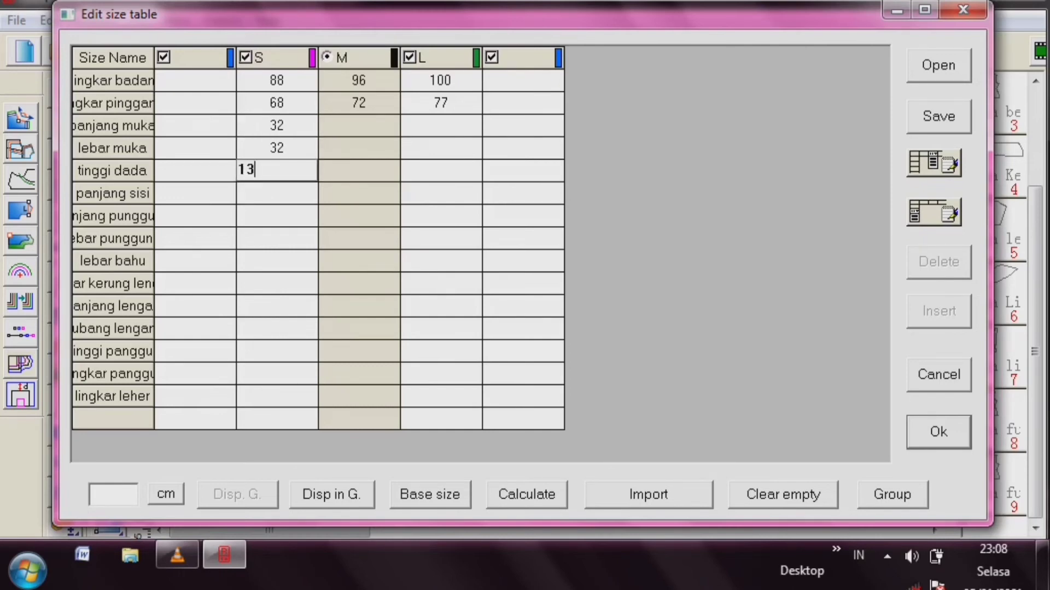
pyautogui.press('Return')
# - Enter the size S values 16 for panjang sisi, 37 for panjang punggung and 34 for lebar punggung
pyautogui.write('16')
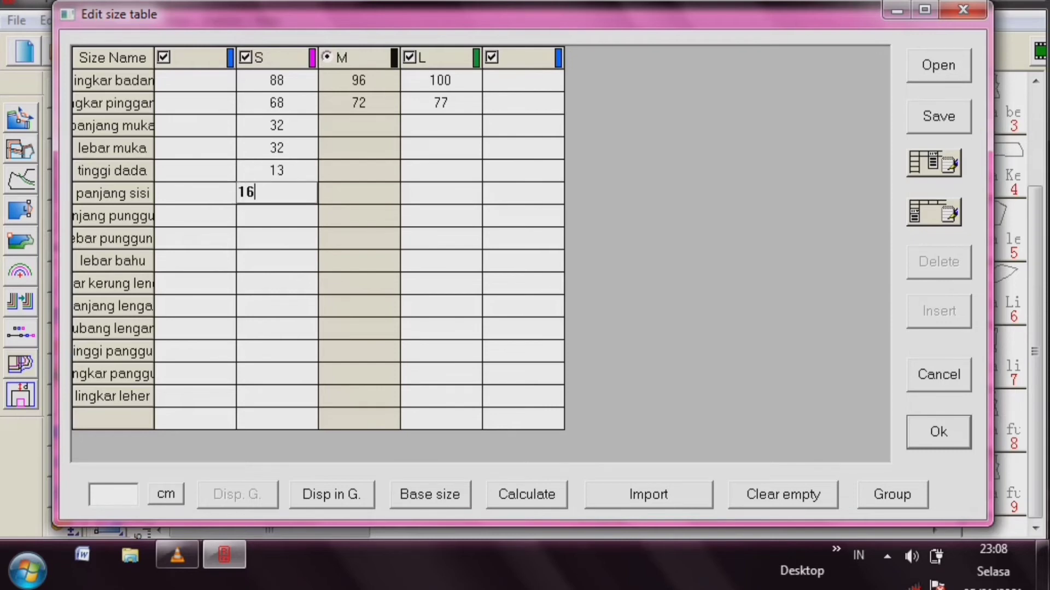
pyautogui.press('Return')
pyautogui.write('37')
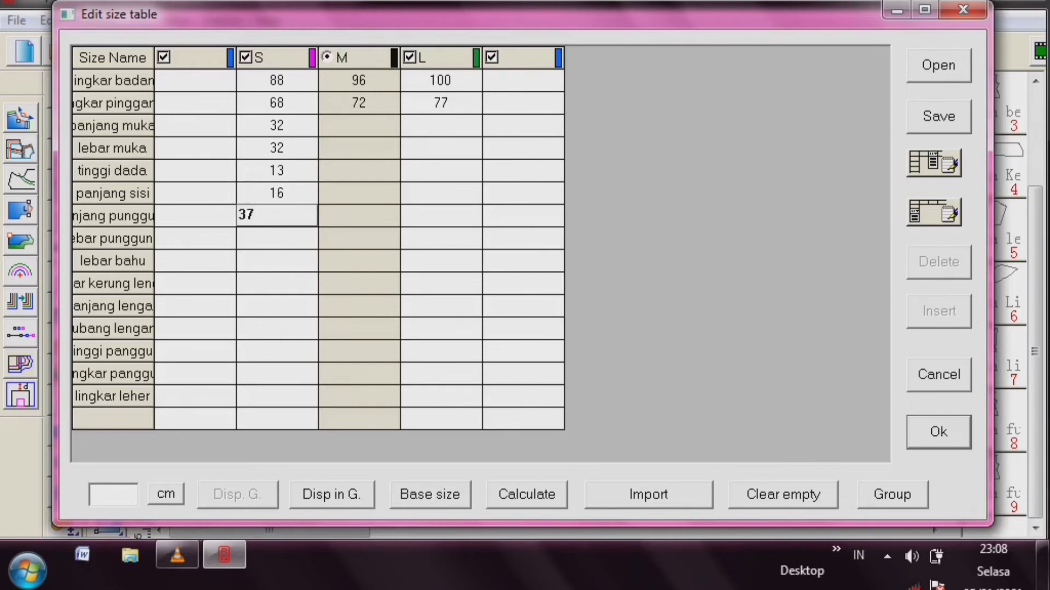
pyautogui.press('Return')
pyautogui.write('34')
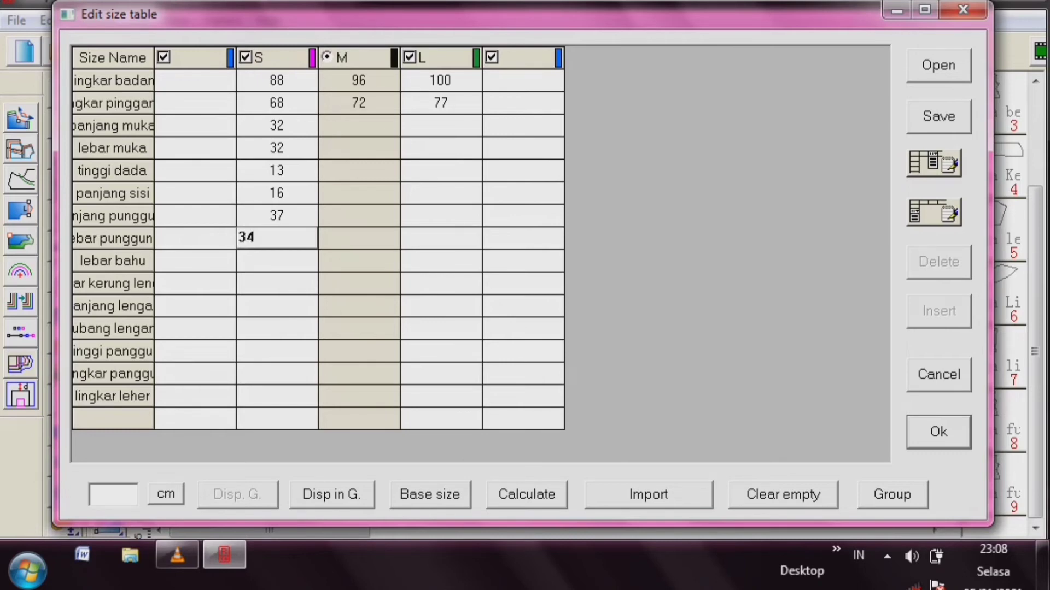
pyautogui.press('Return')
# - Enter the size S values 11 for lebar bahu, 45 for lingkar kerung lengan and 50 for panjang lengan
pyautogui.write('11')
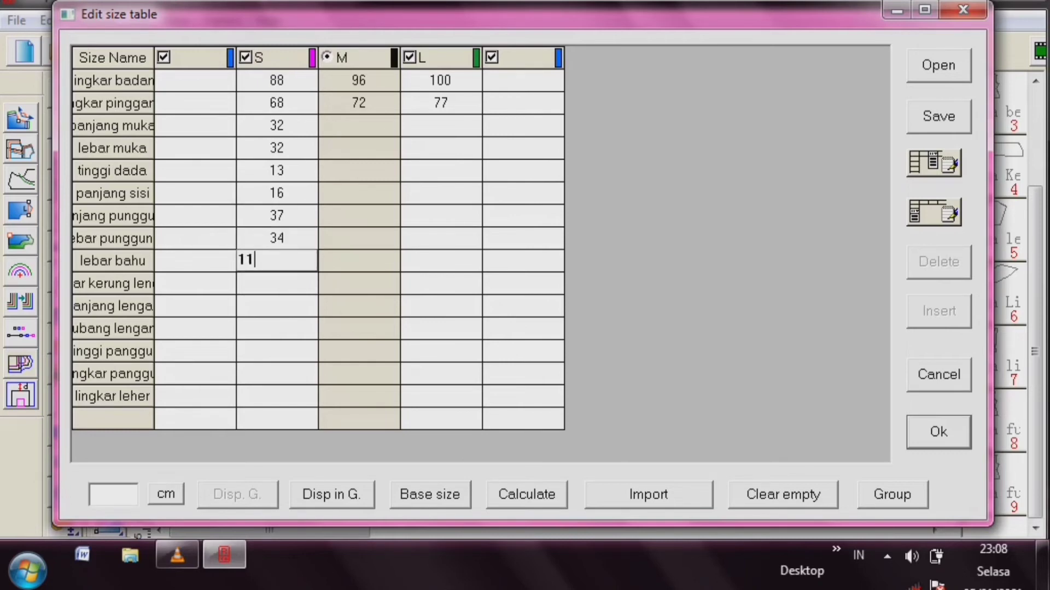
pyautogui.press('Return')
pyautogui.write('45')
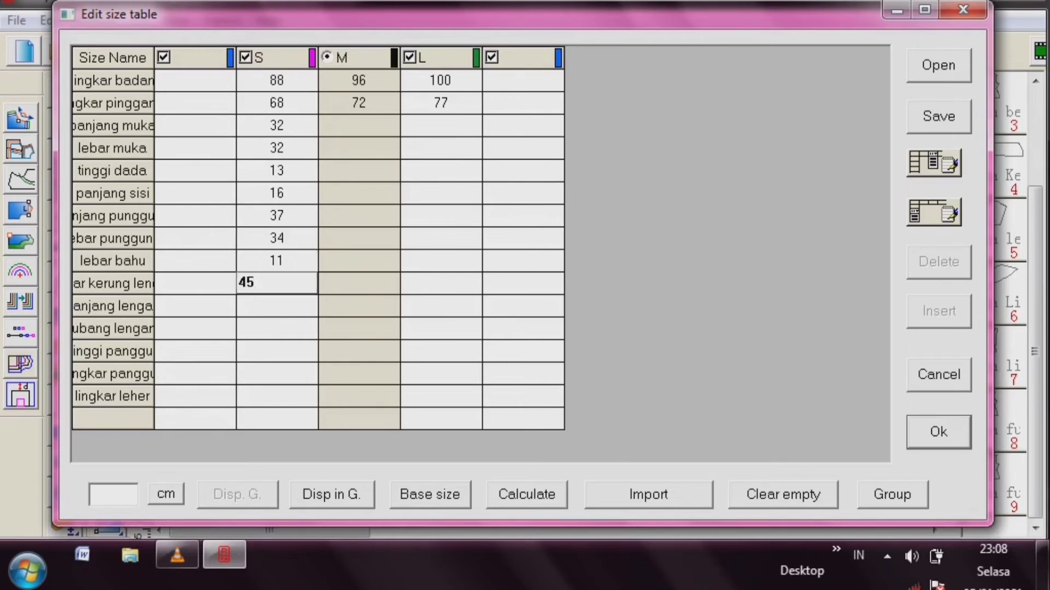
pyautogui.press('Return')
pyautogui.write('50')
pyautogui.press('Return')
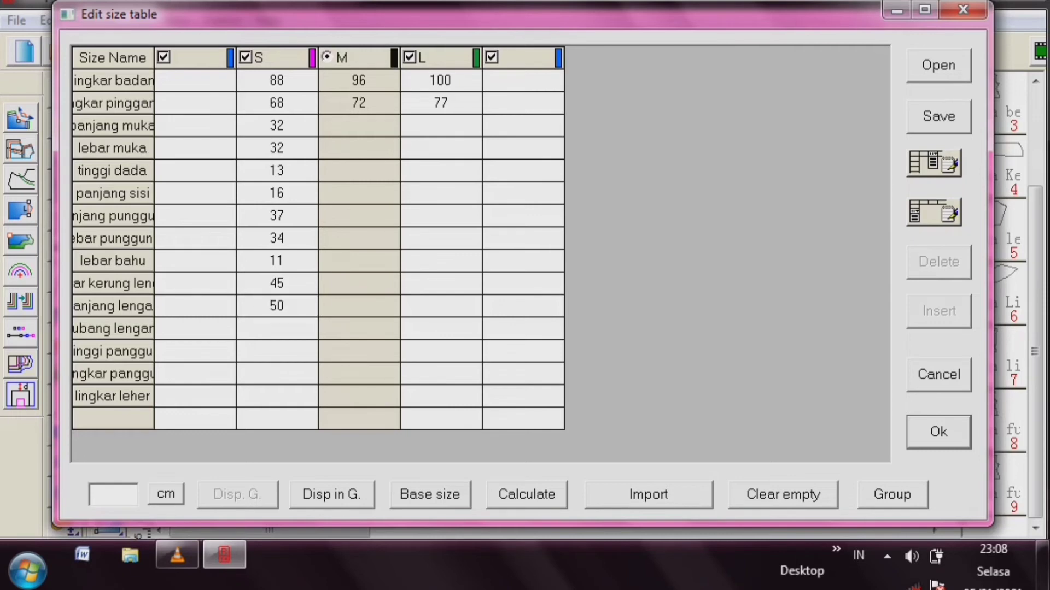
# - Enter the size S values 24 for lubang lengan, 18 for tinggi panggul, 92 for lingkar panggul and 33 for lingkar leher
pyautogui.write('24')
pyautogui.press('Return')
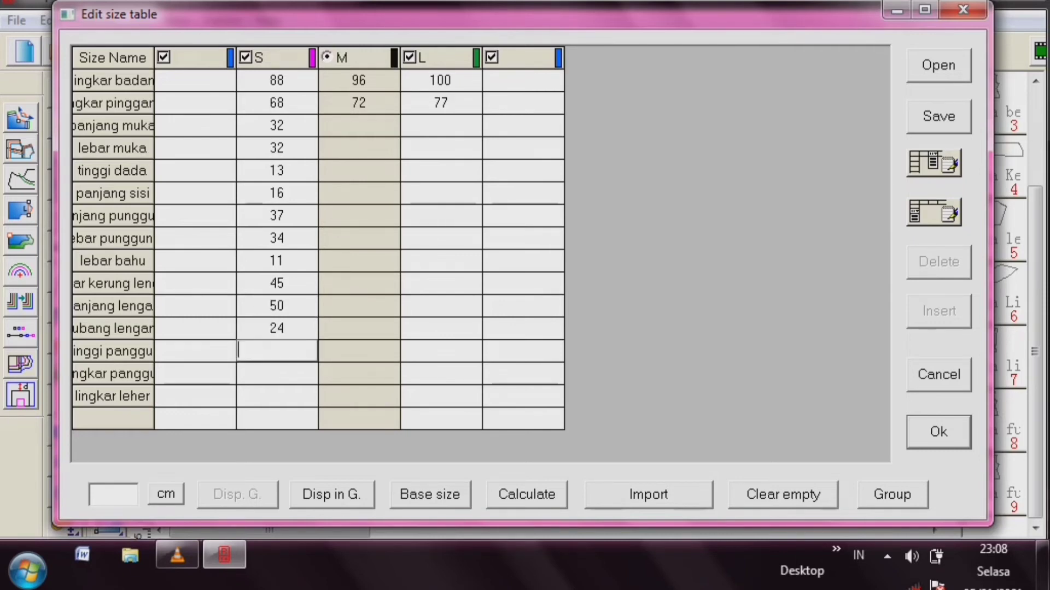
pyautogui.write('18')
pyautogui.press('Return')
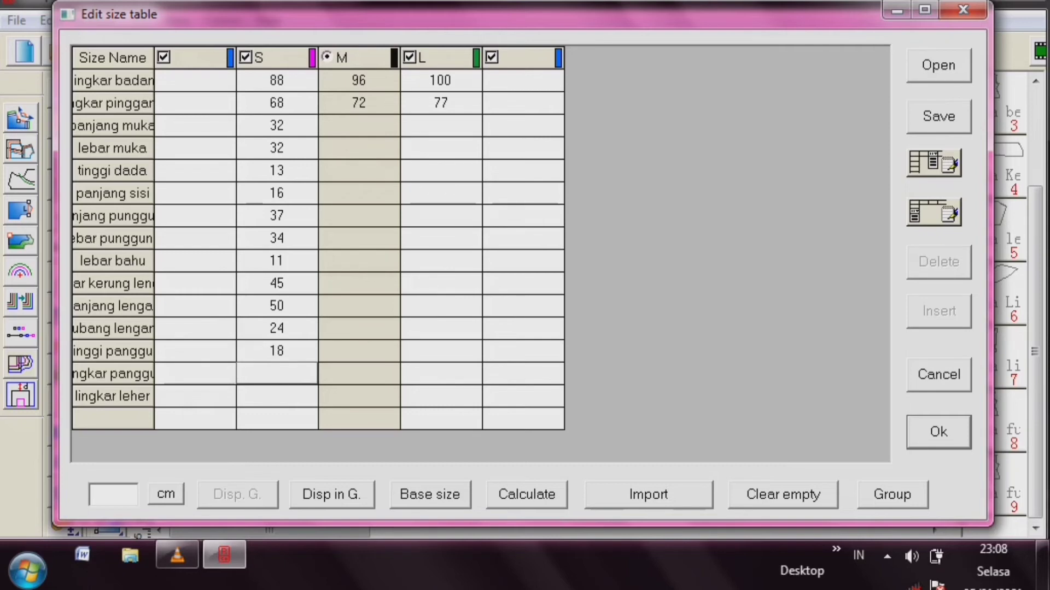
pyautogui.write('92')
pyautogui.press('Return')
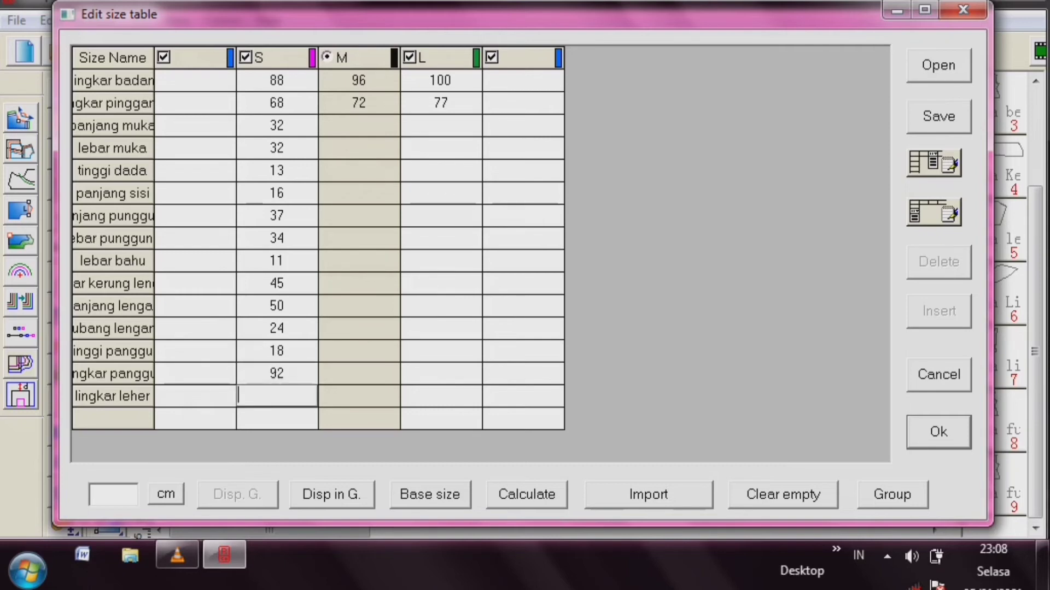
pyautogui.write('33')
# - Enter the size M values 34 for panjang muka, 34 for lebar muka and 14 for tinggi dada
pyautogui.click(359, 126)
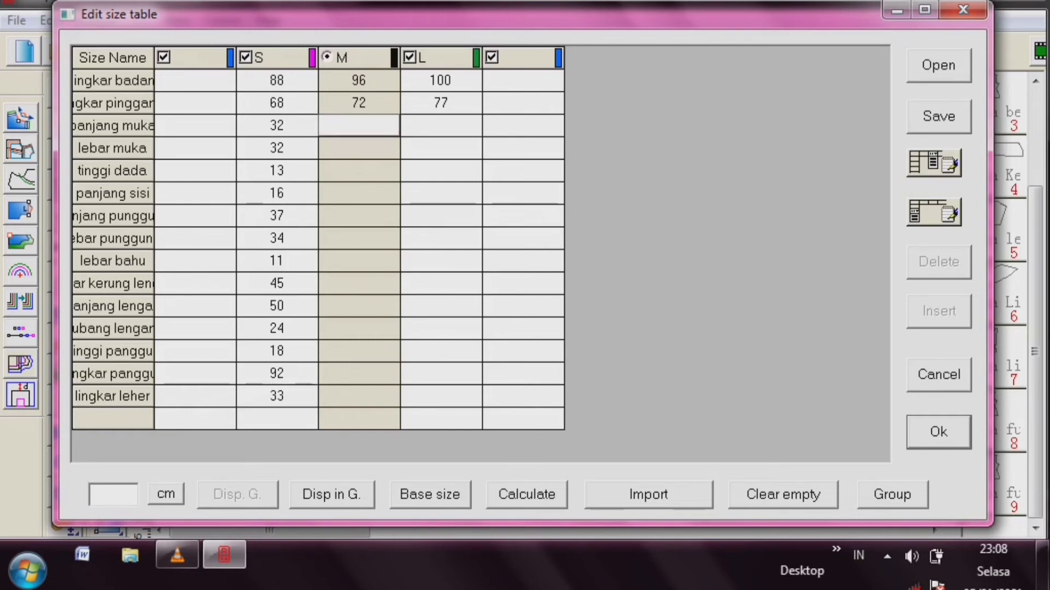
pyautogui.write('34')
pyautogui.press('Return')
pyautogui.write('34')
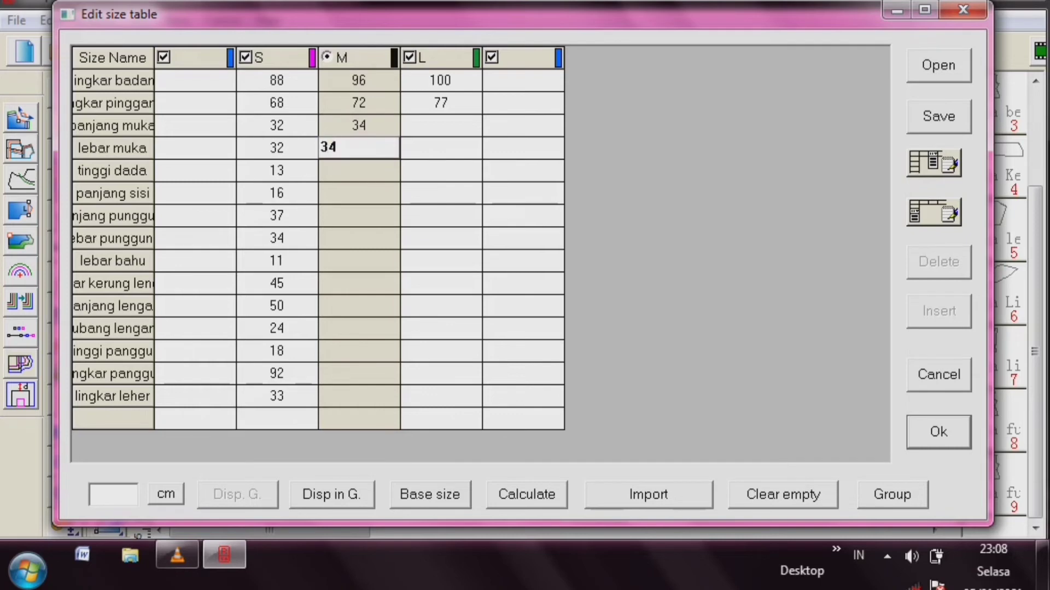
pyautogui.press('Return')
pyautogui.write('14')
pyautogui.press('Return')
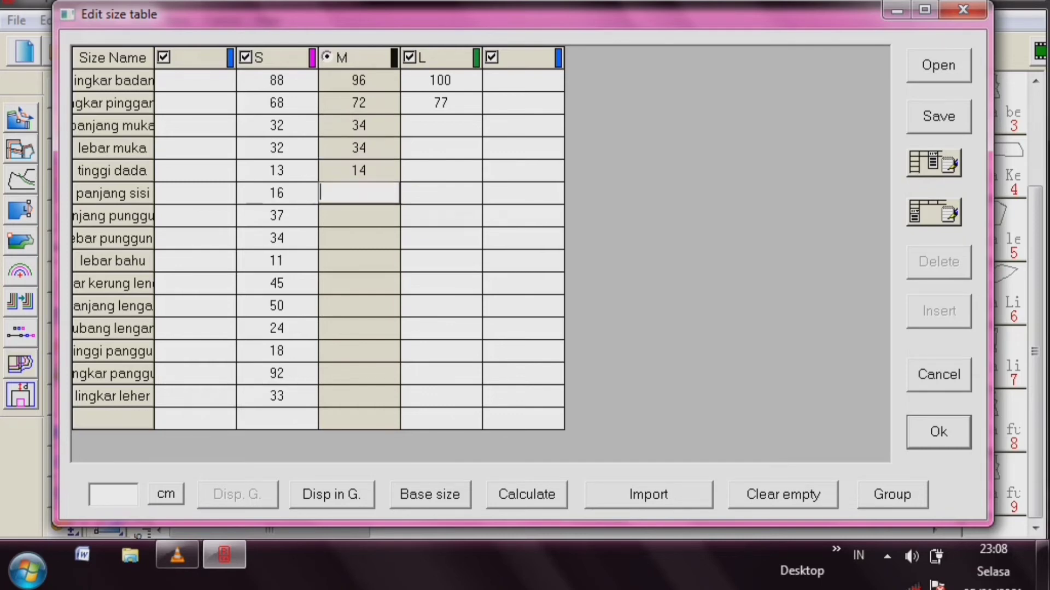
# - Enter the size M values 18 for panjang sisi, 38 for panjang punggung and 36 for lebar punggung
pyautogui.write('18')
pyautogui.press('Return')
pyautogui.write('38')
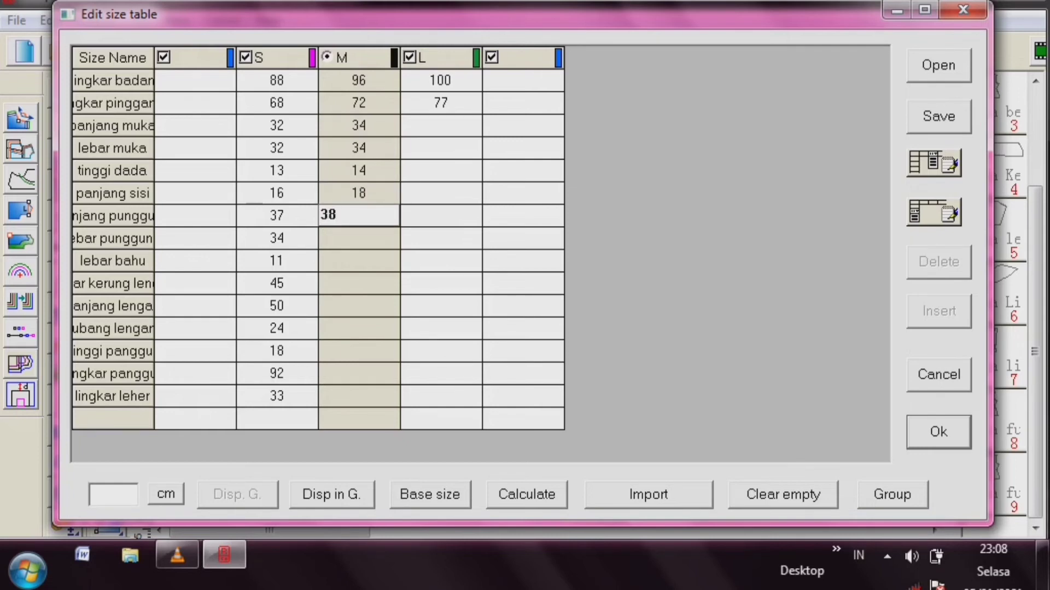
pyautogui.press('Return')
pyautogui.write('36')
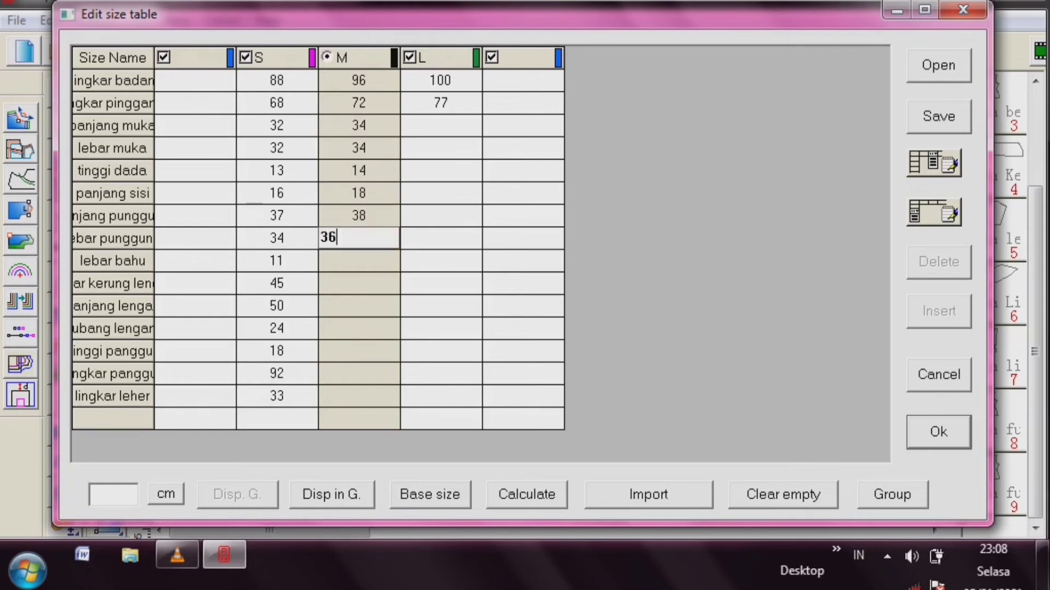
pyautogui.press('Return')
# - Enter the size M values 12 for lebar bahu, 48 for lingkar kerung lengan and 52 for panjang lengan
pyautogui.write('12')
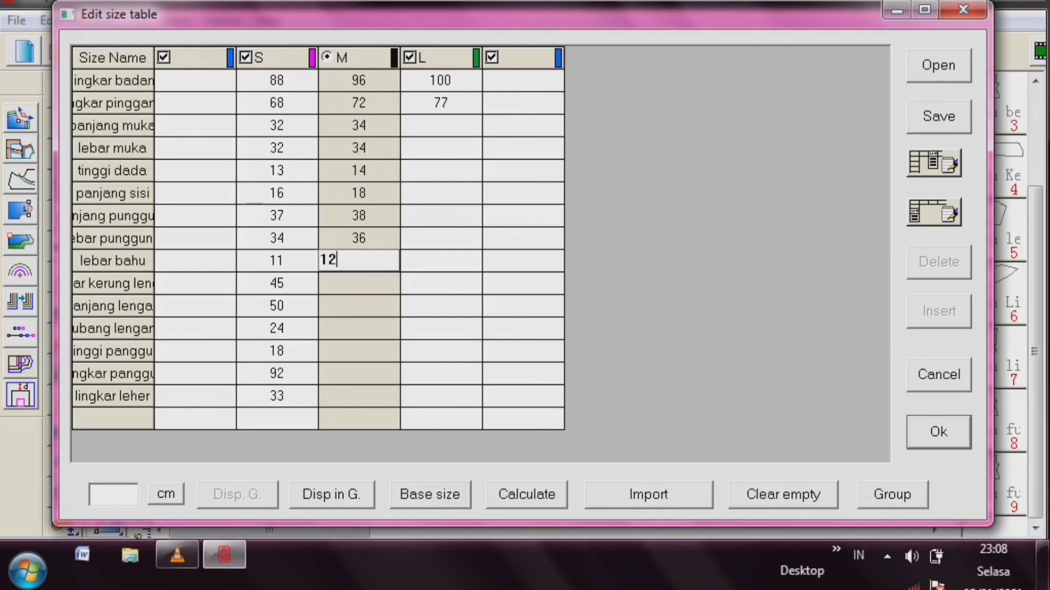
pyautogui.press('Return')
pyautogui.write('48')
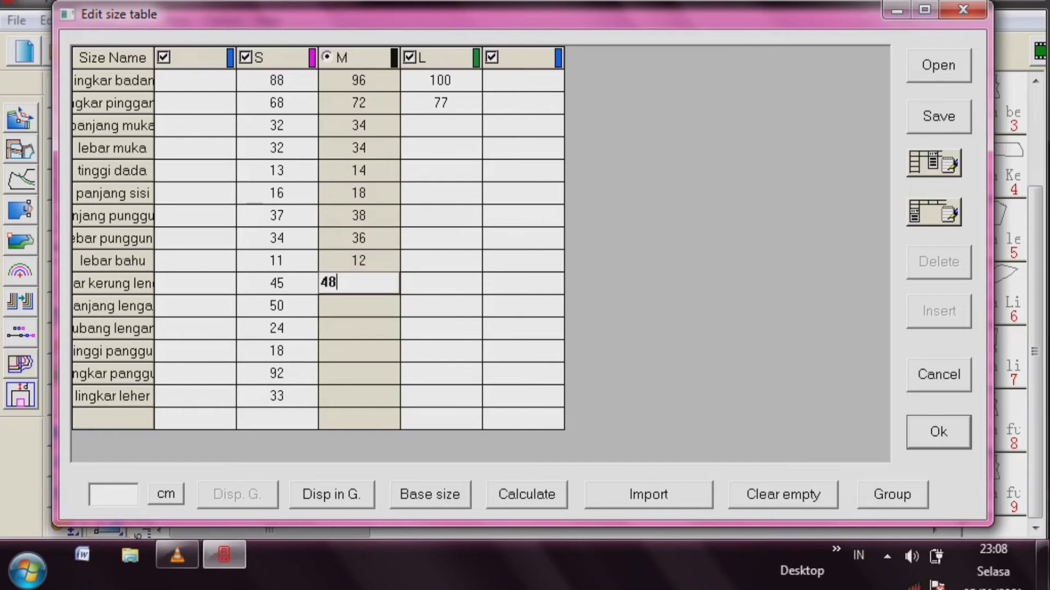
pyautogui.press('Return')
pyautogui.write('52')
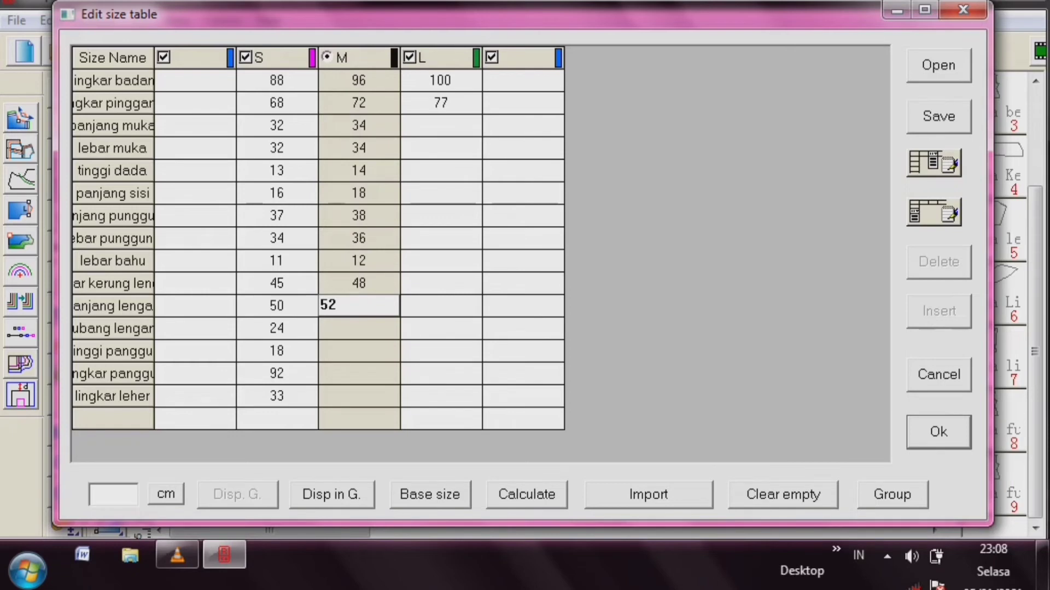
pyautogui.press('Return')
# - Enter the size M values 25 for lubang lengan, 19 for tinggi panggul, 96 for lingkar panggul and 33 for lingkar leher, dismissing the Windows color scheme message
pyautogui.write('25')
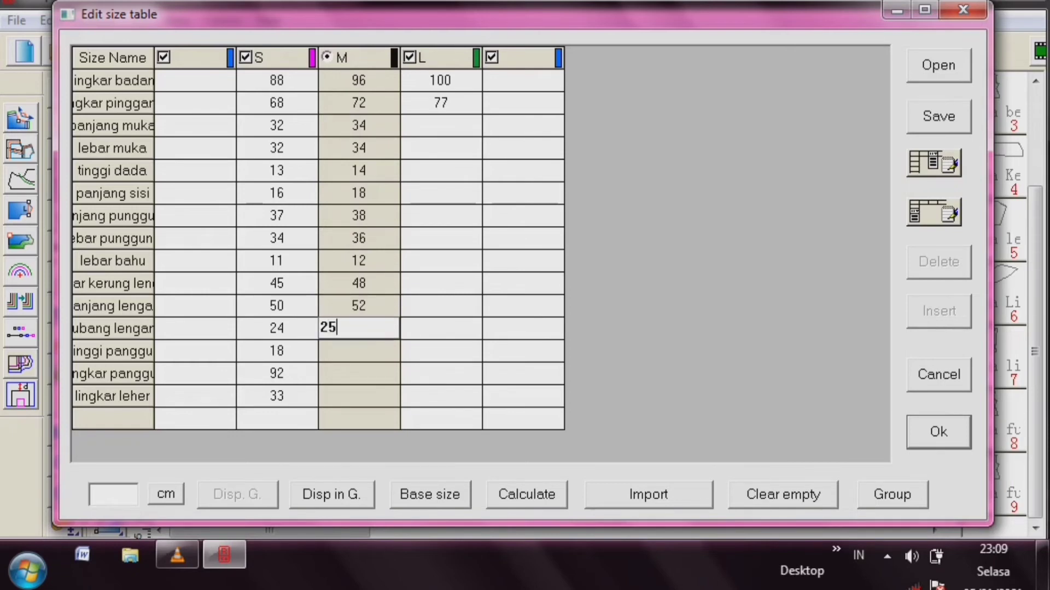
pyautogui.press('Return')
pyautogui.write('1')
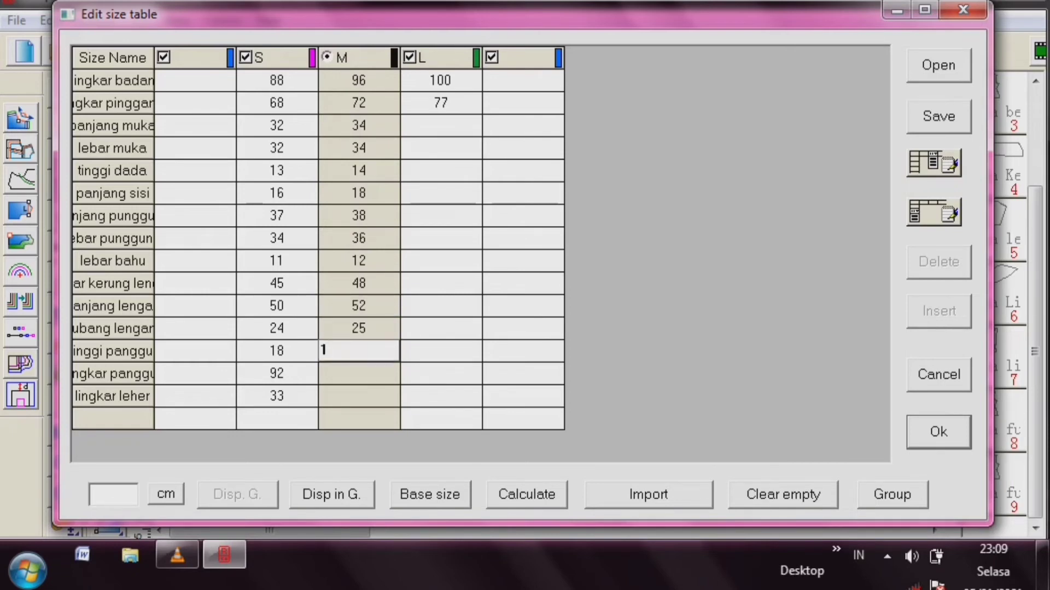
pyautogui.write('9')
pyautogui.press('Return')
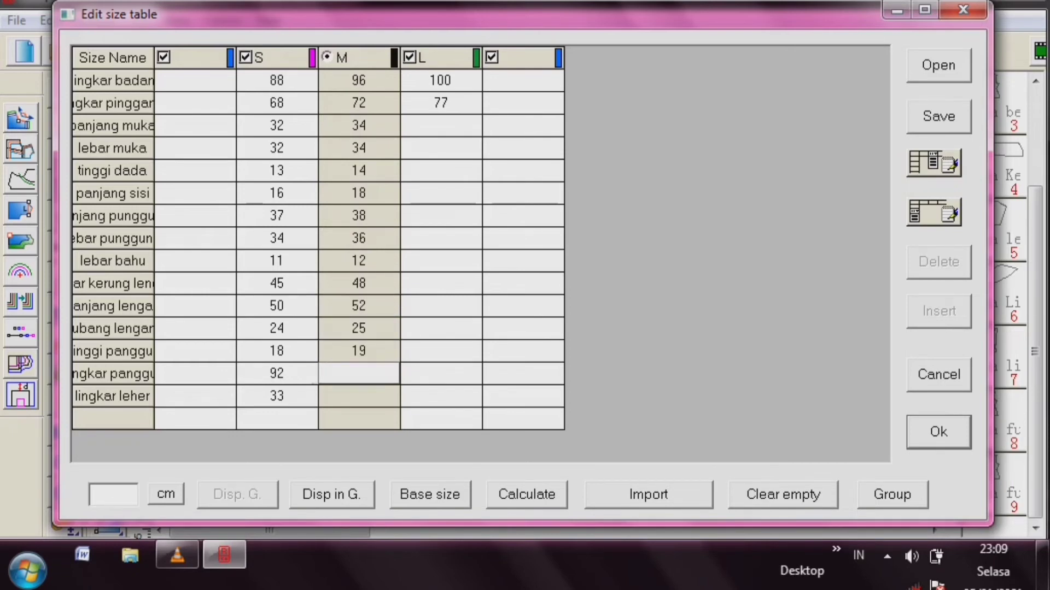
pyautogui.write('96')
pyautogui.press('Return')
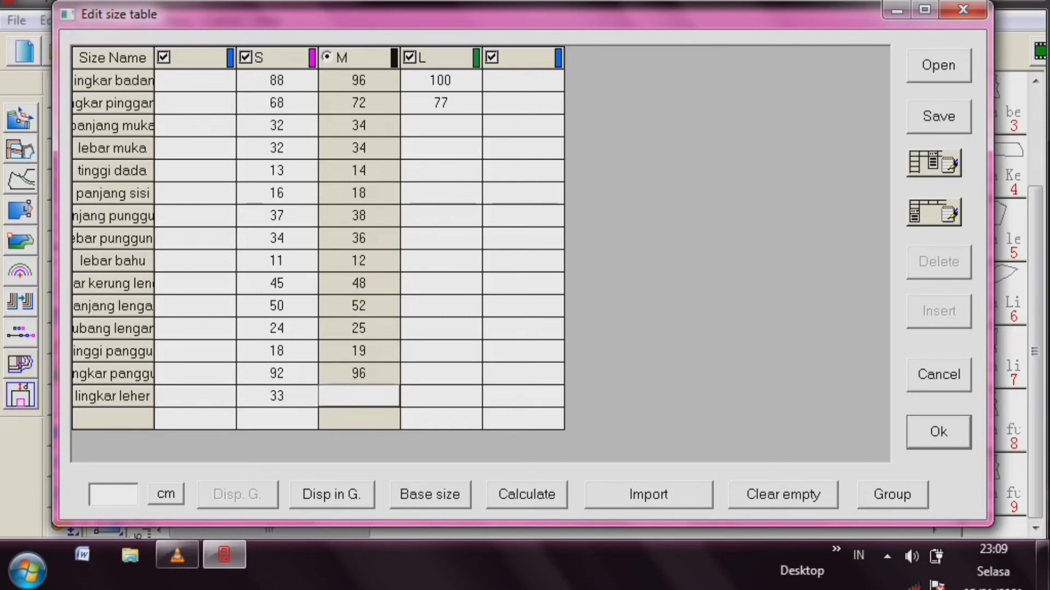
pyautogui.write('33')
pyautogui.press('Return')
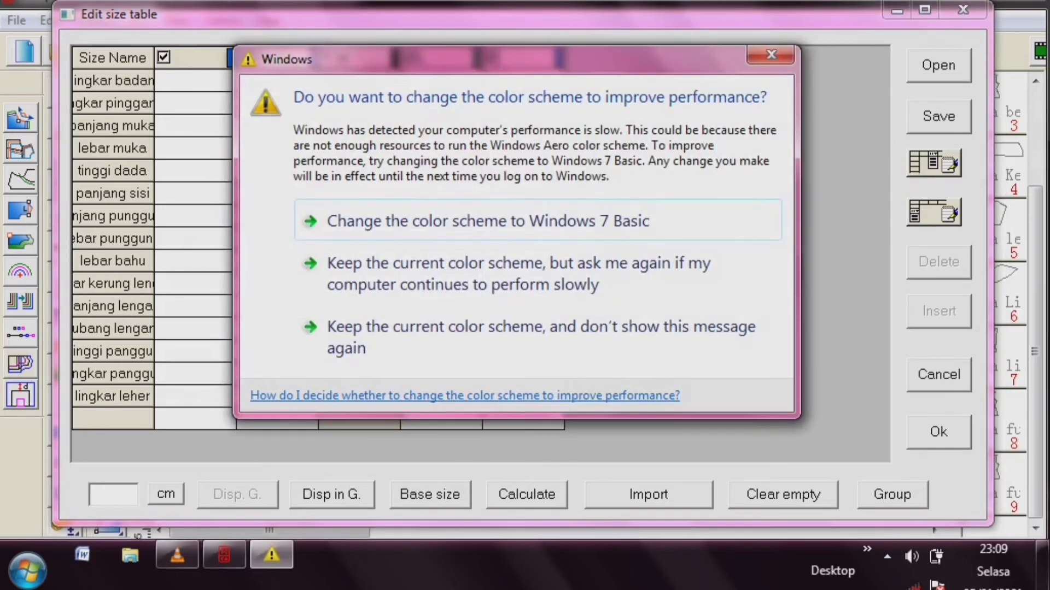
pyautogui.press('Escape')
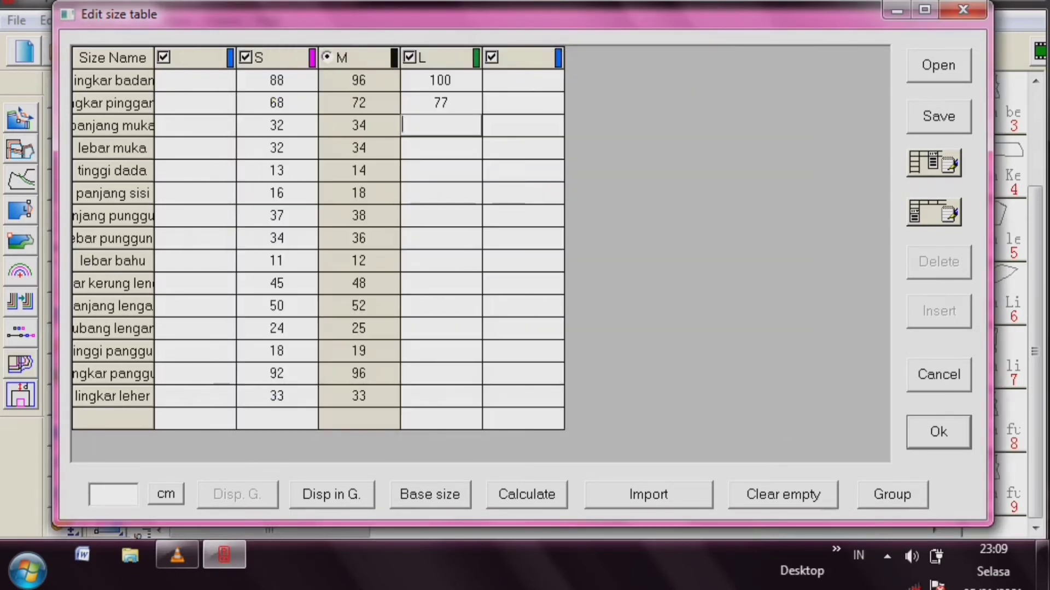
# - Enter the size L values 36 for panjang muka, 36 for lebar muka and 15 for tinggi dada
pyautogui.write('32')
pyautogui.press('BackSpace')
pyautogui.write('6')
pyautogui.press('Return')
pyautogui.write('36')
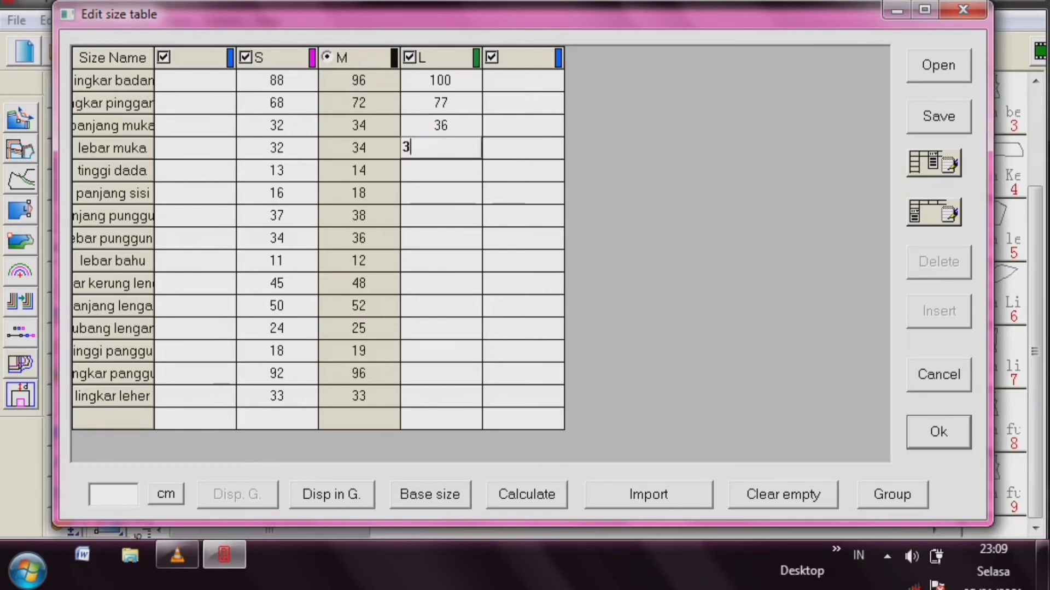
pyautogui.press('Return')
pyautogui.write('15')
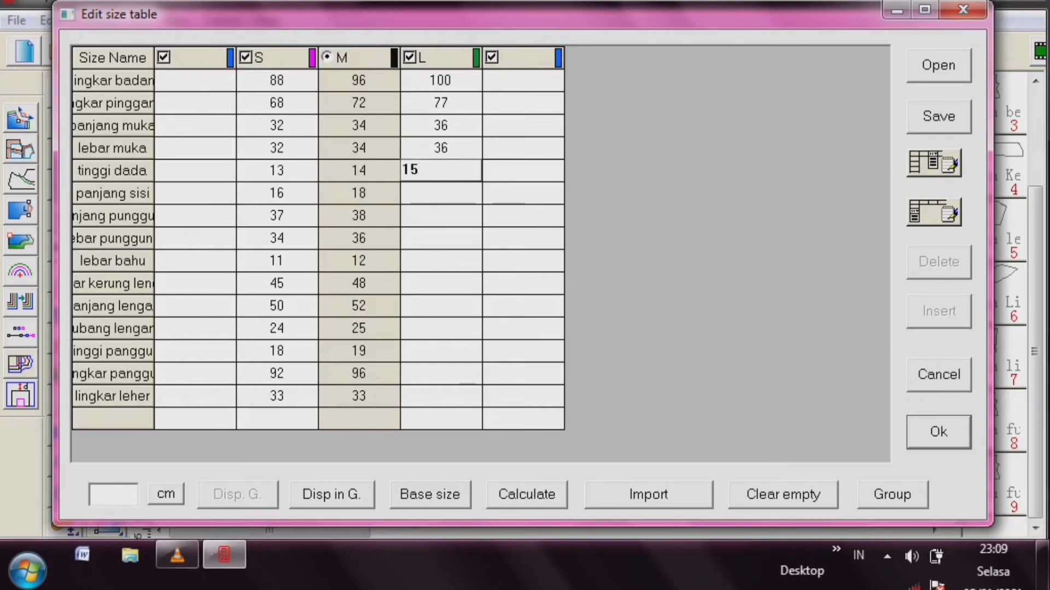
pyautogui.press('Return')
# - Enter the size L values 19 for panjang sisi, 39 for panjang punggung and 38 for lebar punggung
pyautogui.write('19')
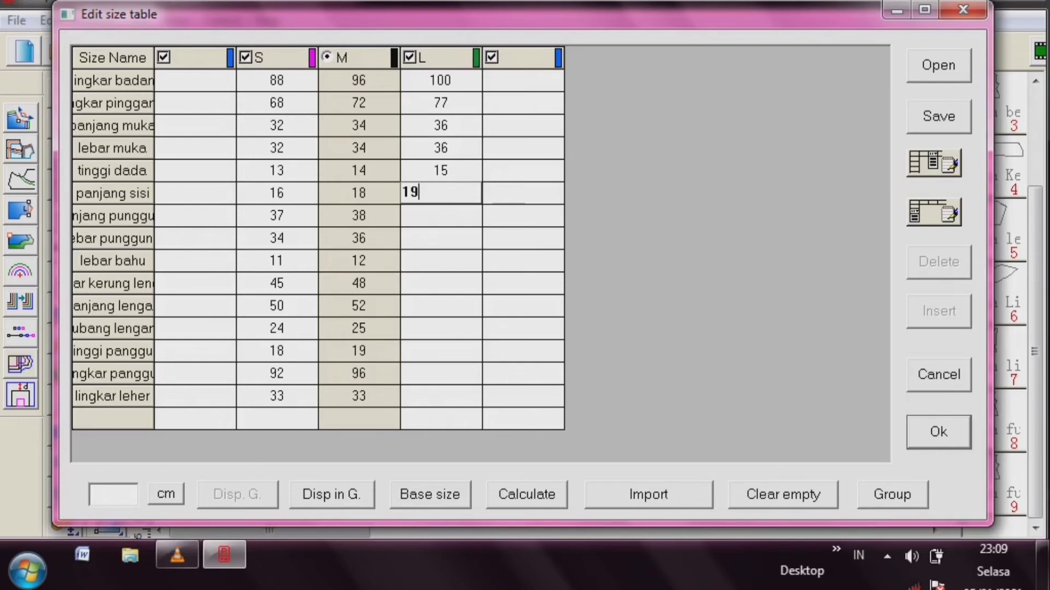
pyautogui.press('Return')
pyautogui.write('39')
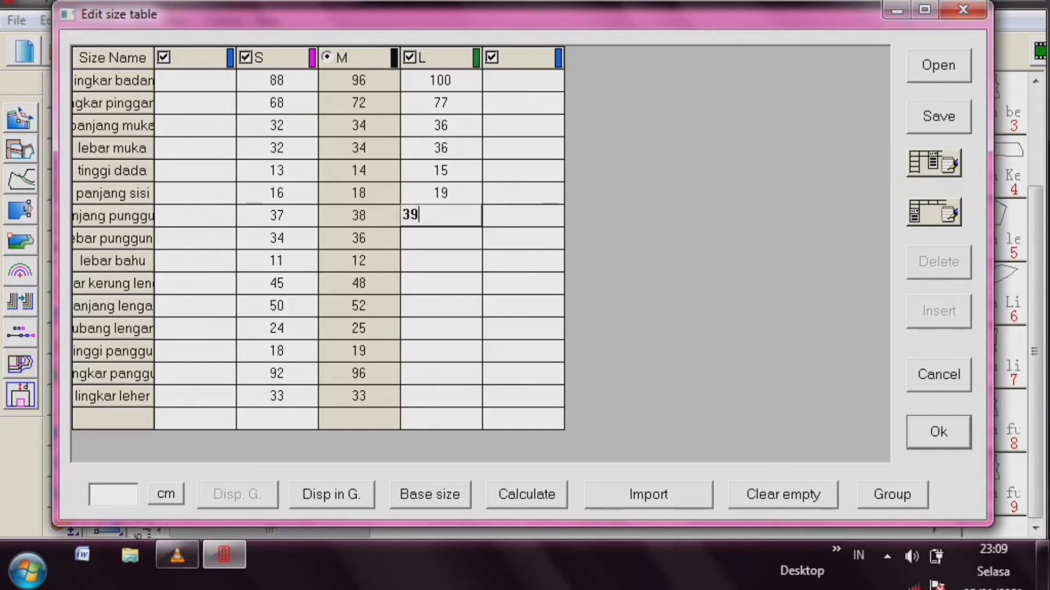
pyautogui.press('Return')
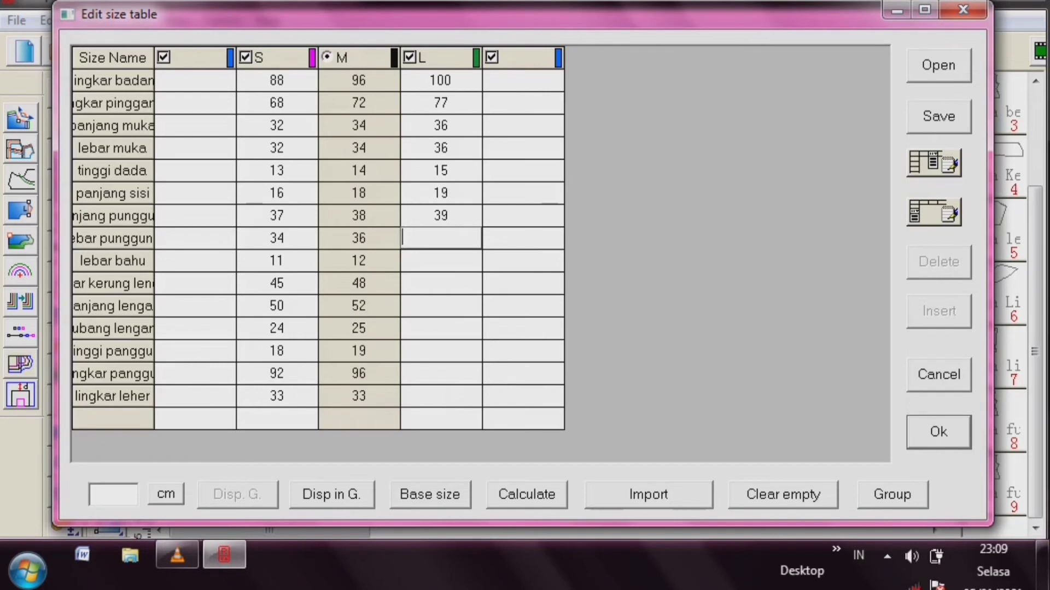
pyautogui.write('38')
pyautogui.press('Return')
# - Enter the size L values 13 for lebar bahu, 50 for lingkar kerung lengan and 53 for panjang lengan
pyautogui.write('13')
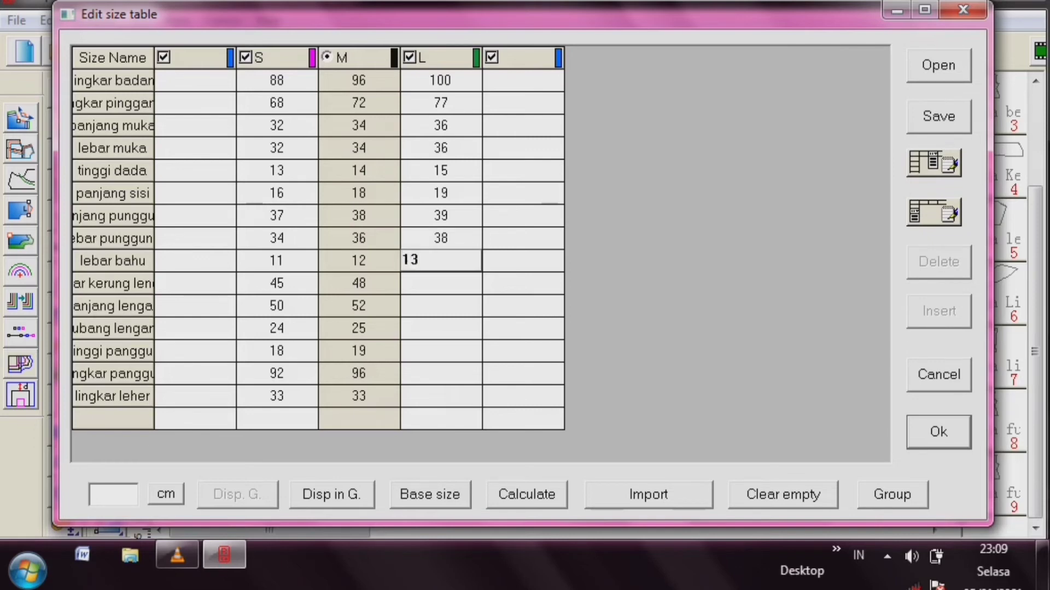
pyautogui.press('Return')
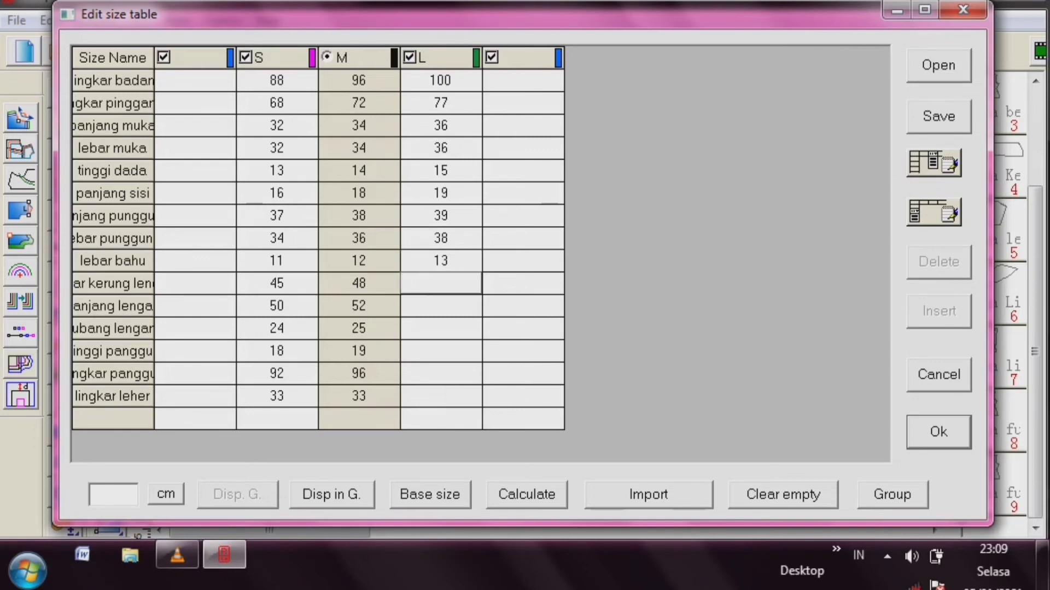
pyautogui.write('50')
pyautogui.press('Return')
pyautogui.write('53')
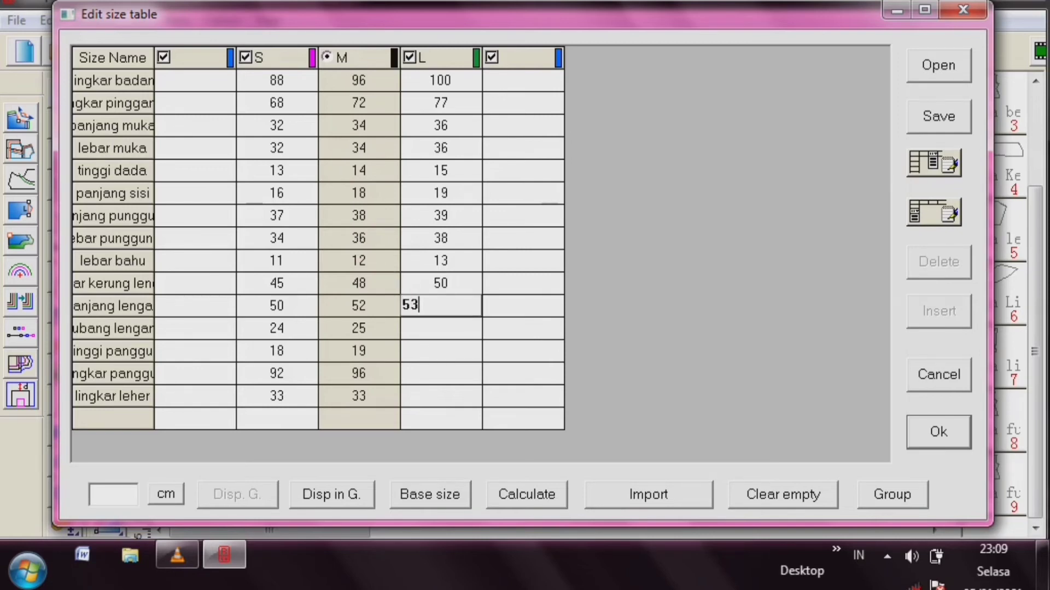
pyautogui.press('Return')
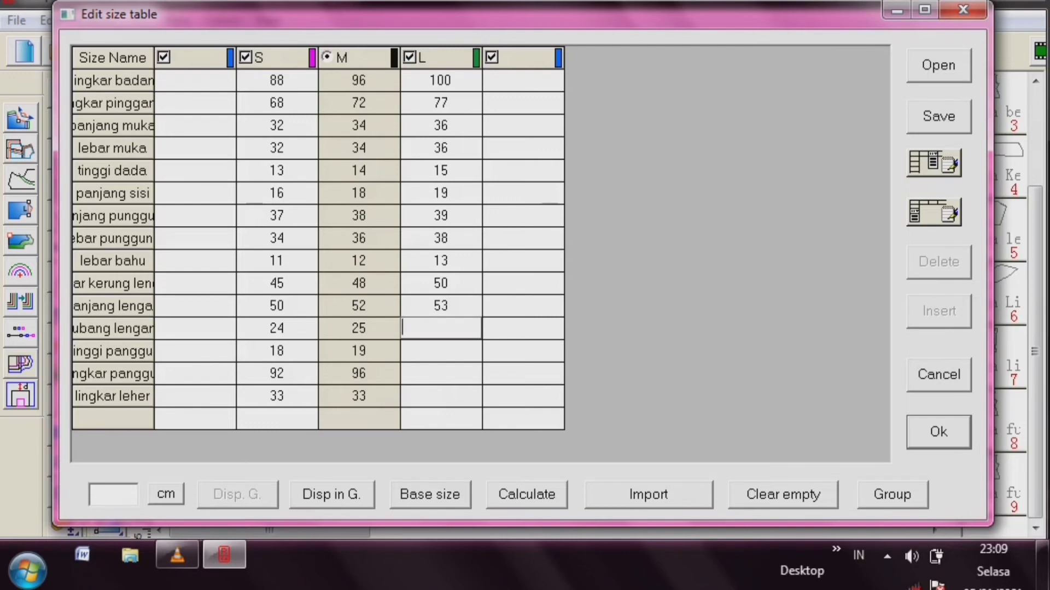
# - Enter the size L values 26 for lubang lengan, 20 for tinggi panggul, 100 for lingkar panggul and 33 for lingkar leher
pyautogui.write('26')
pyautogui.press('Return')
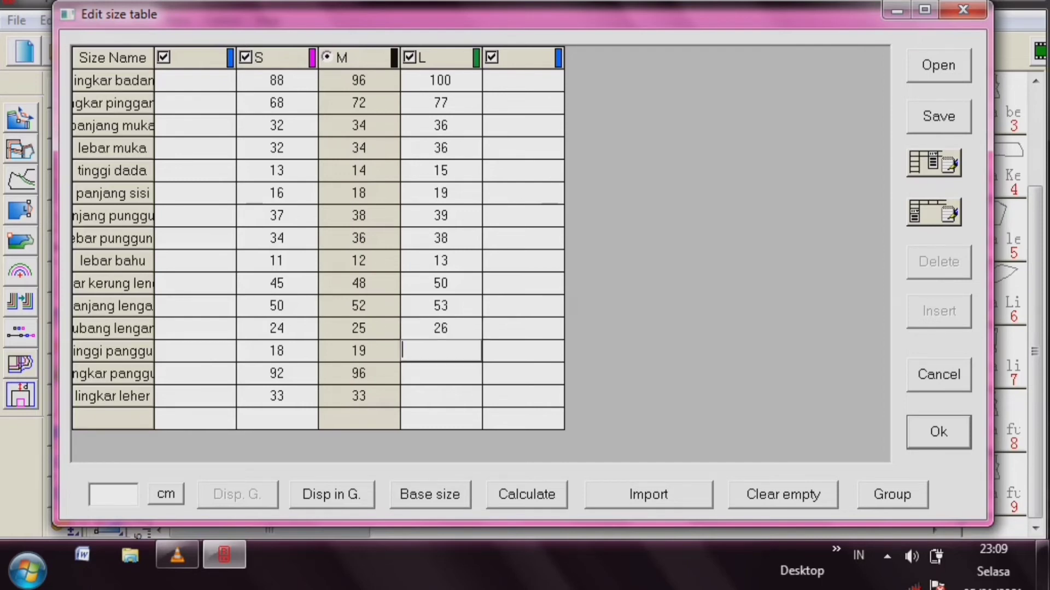
pyautogui.write('20')
pyautogui.press('Return')
pyautogui.write('100')
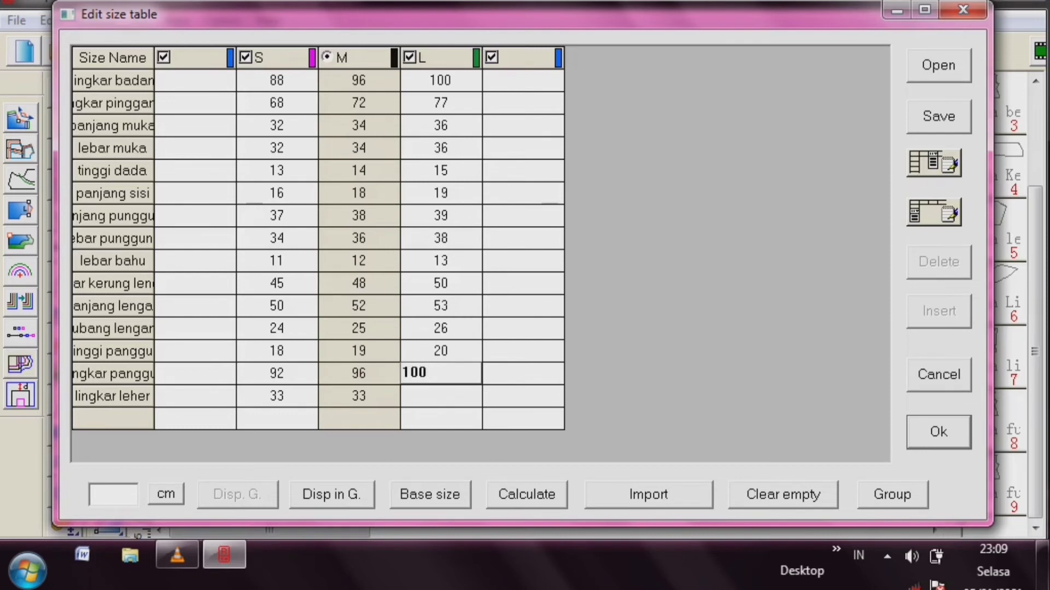
pyautogui.press('Return')
pyautogui.write('33')
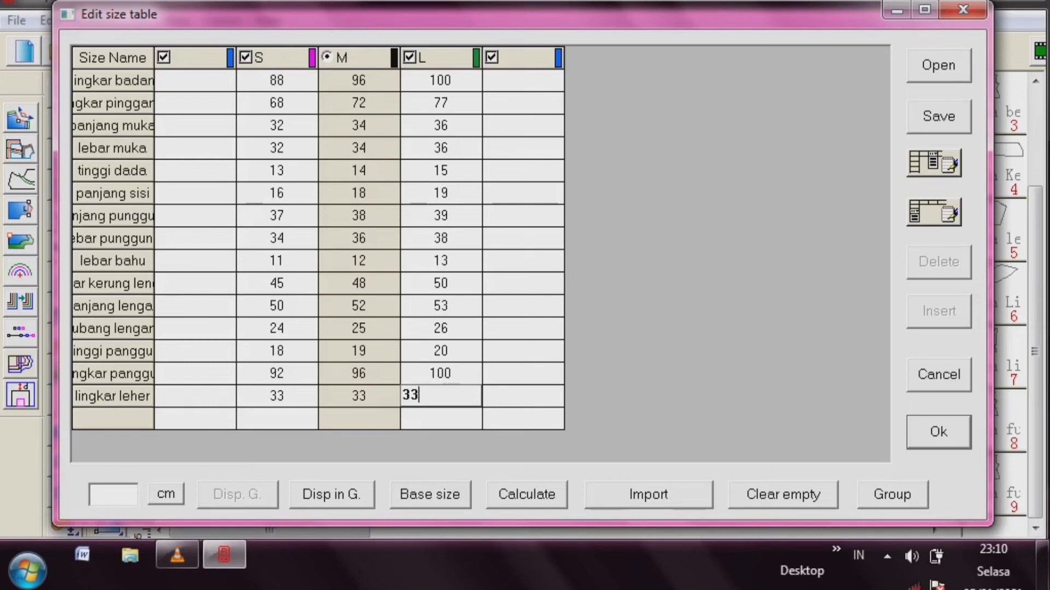
# - Save the completed size table as "Size UAS CAD" and accept it for the pattern
pyautogui.press('Tab')
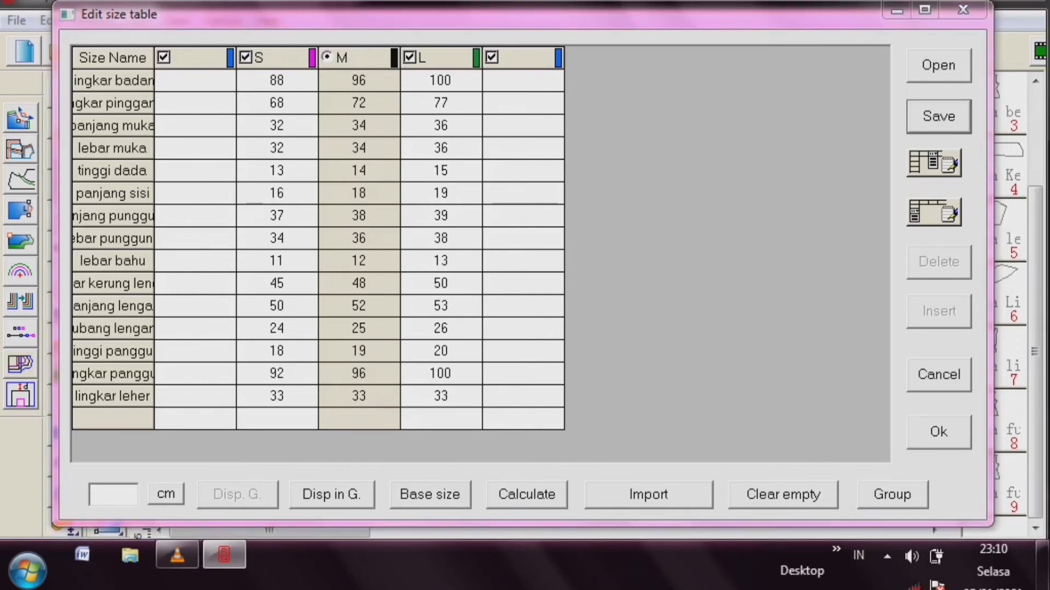
pyautogui.press('Return')
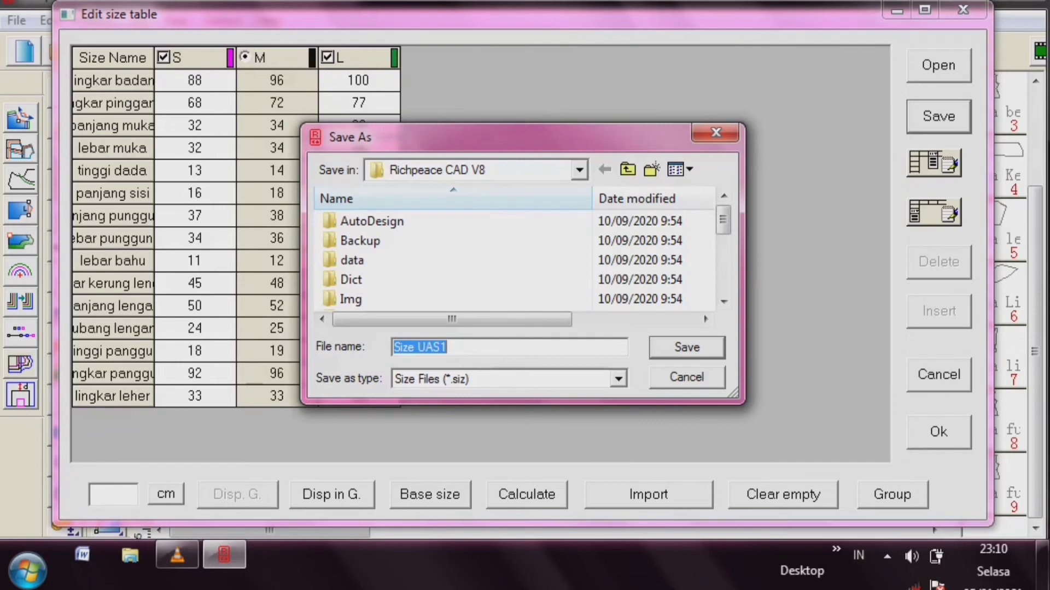
pyautogui.click(450, 347)
pyautogui.press('BackSpace')
pyautogui.press('BackSpace')
pyautogui.press('BackSpace')
pyautogui.press('BackSpace')
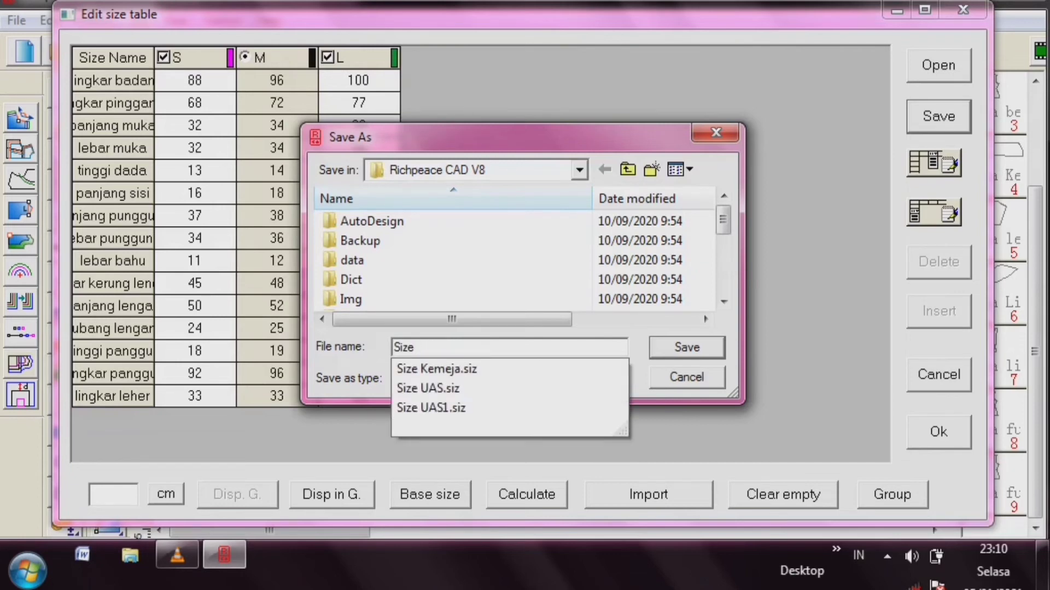
pyautogui.write('UAS CAD')
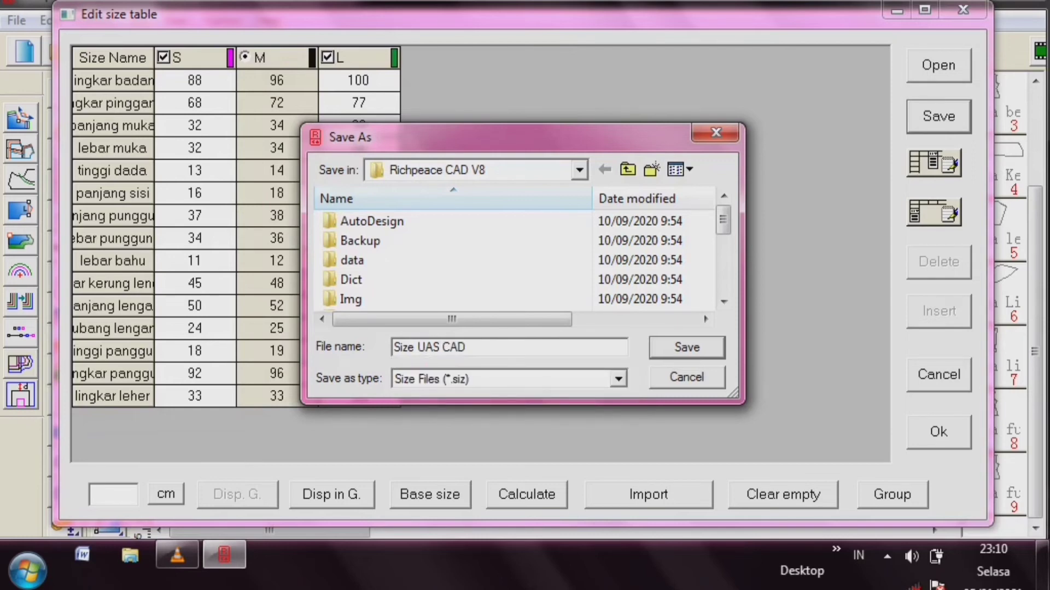
pyautogui.press('Return')
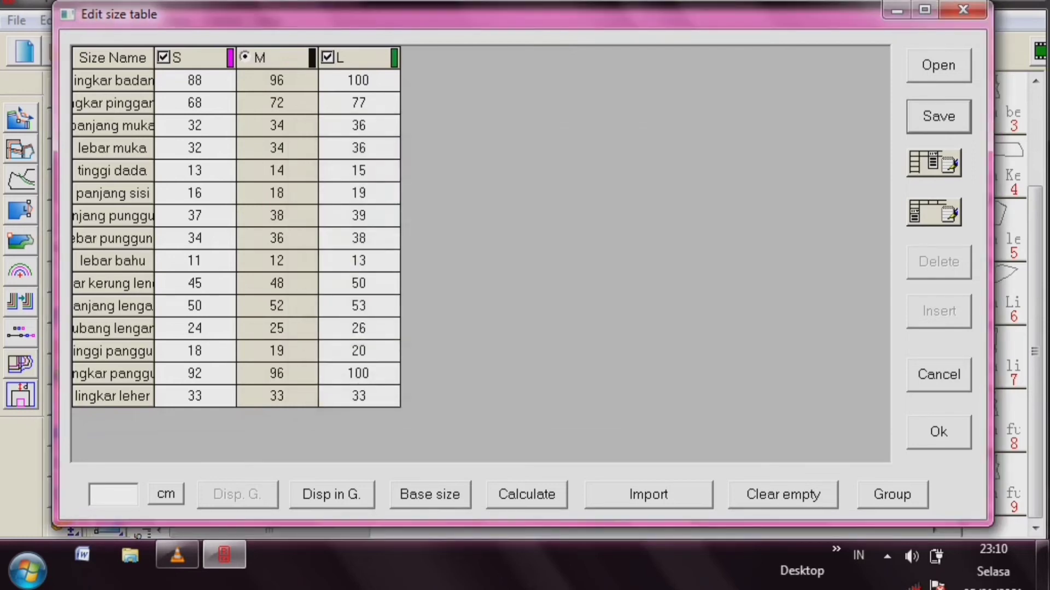
pyautogui.click(931, 438)
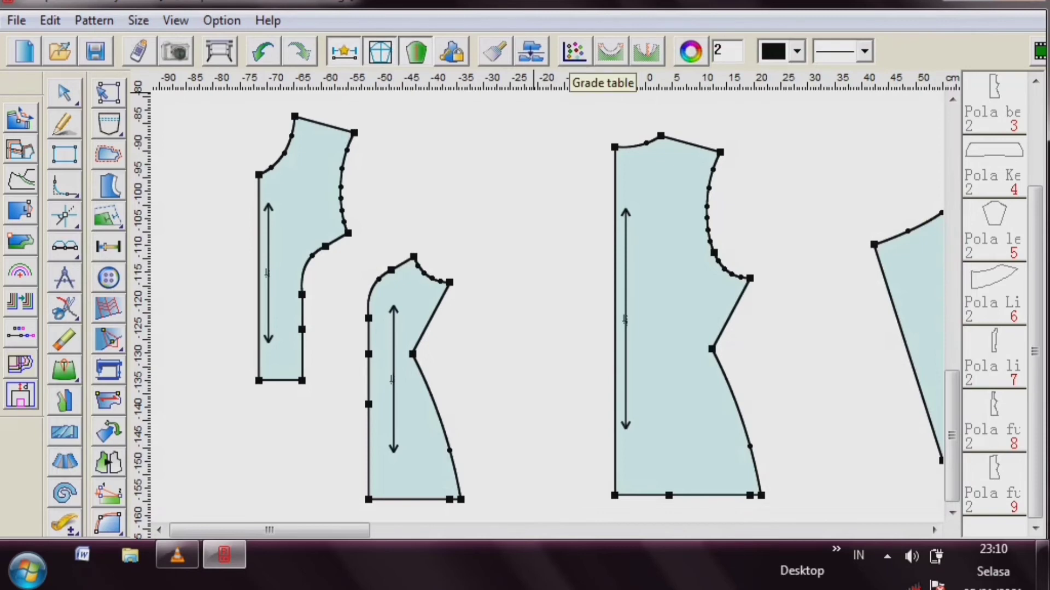
# - Using the Grade Table, set the upper front piece's outer shoulder point to dX -1 for S-M and 1 for L-M
pyautogui.click(574, 50)
pyautogui.moveTo(164, 138); pyautogui.dragTo(574, 128)
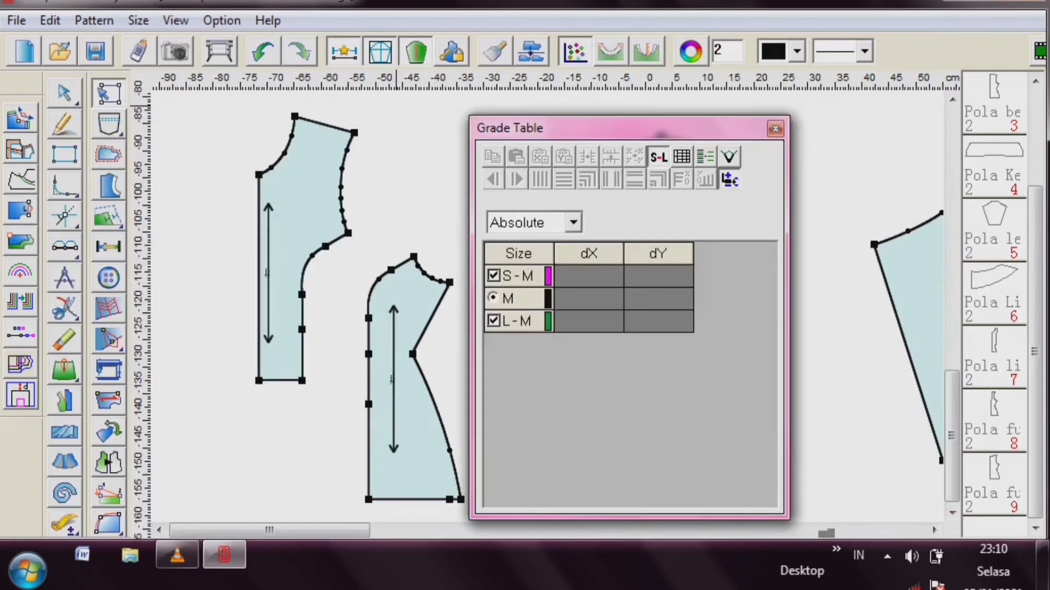
pyautogui.click(294, 115)
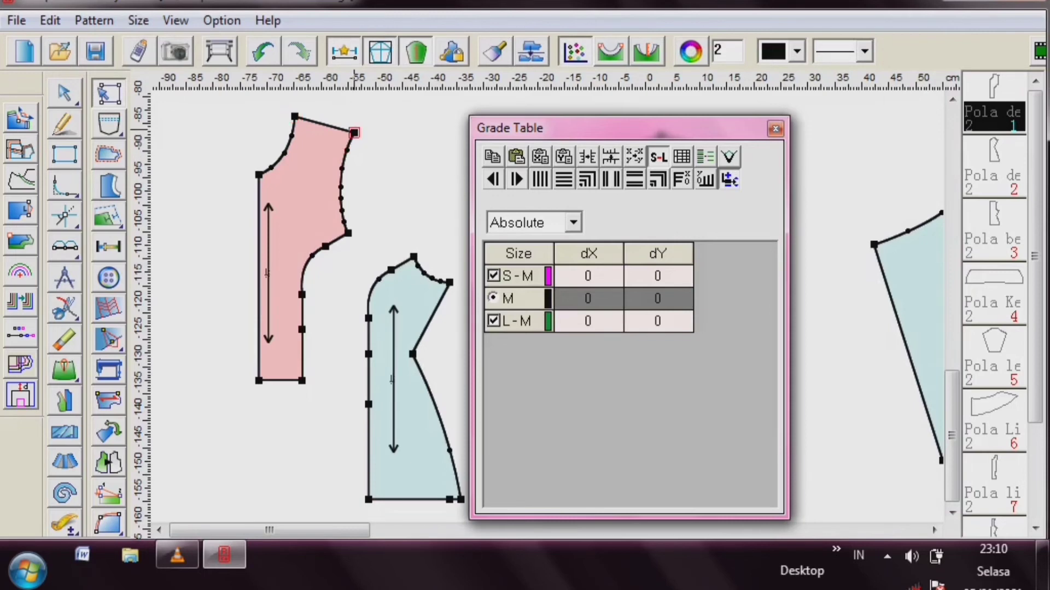
pyautogui.click(587, 277)
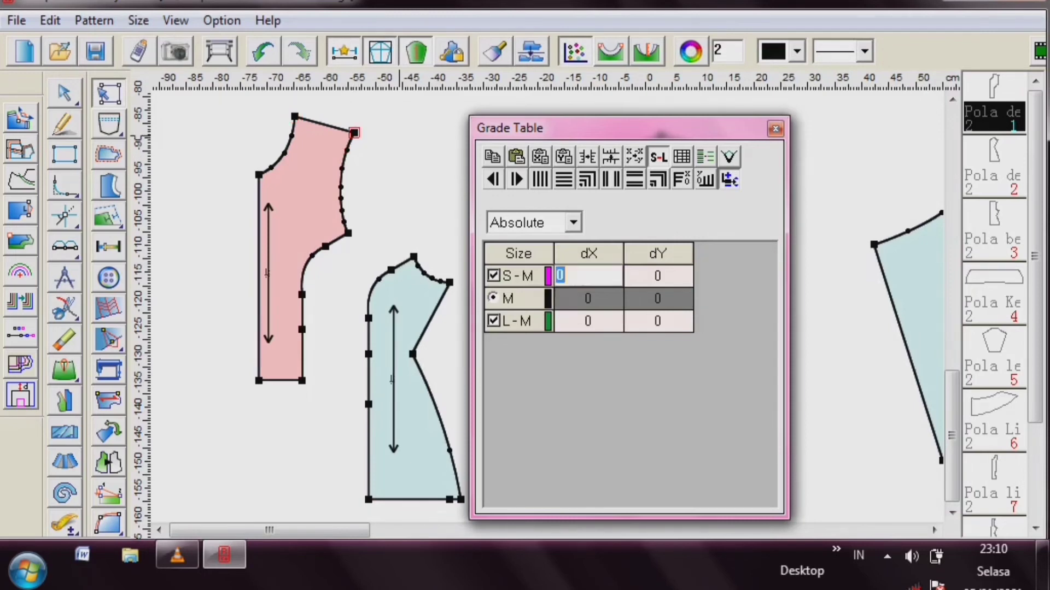
pyautogui.write('-1')
pyautogui.press('Return')
pyautogui.click(588, 320)
pyautogui.write('1')
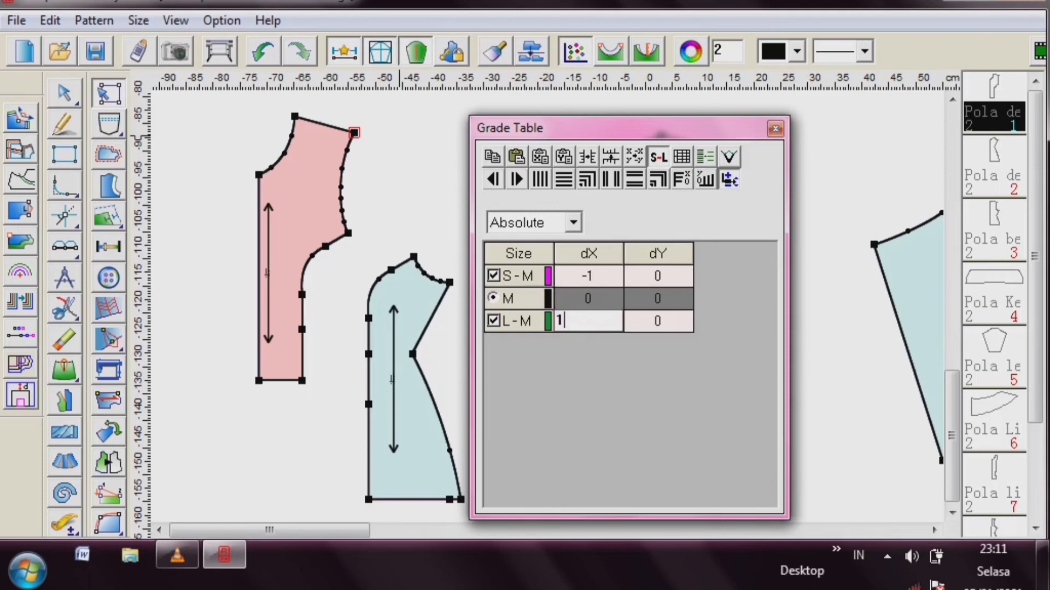
pyautogui.press('Return')
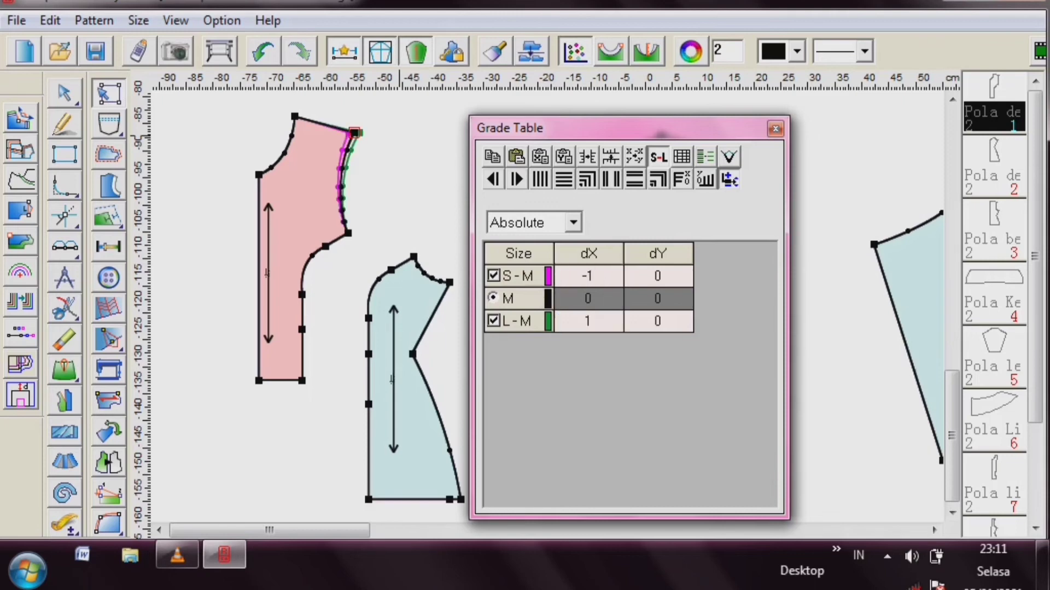
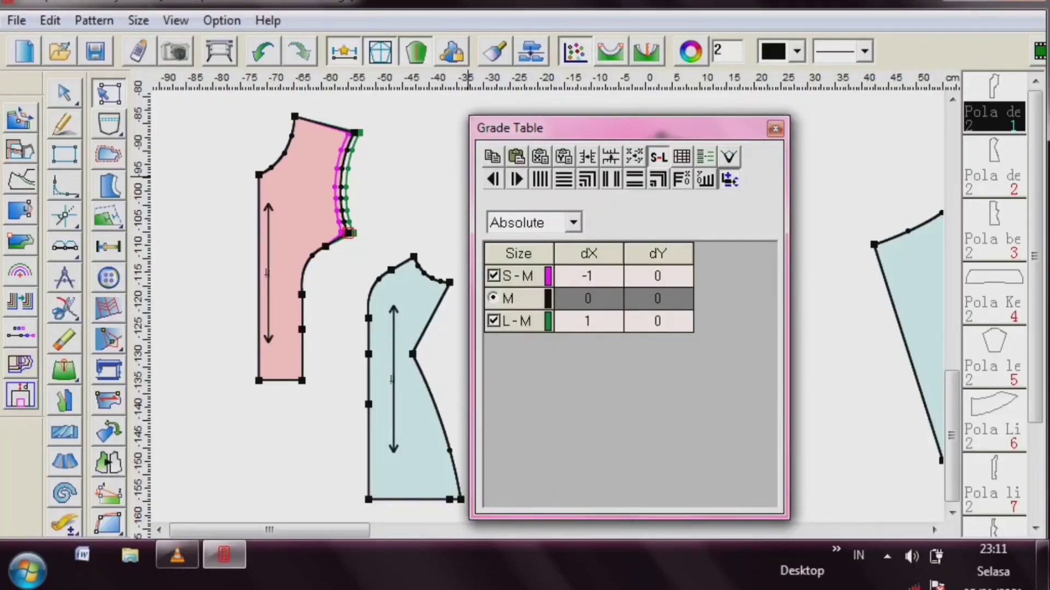
# - Set the lower front piece's underarm point to dY -1 for S-M and 1 for L-M
pyautogui.click(449, 282)
pyautogui.write('-1')
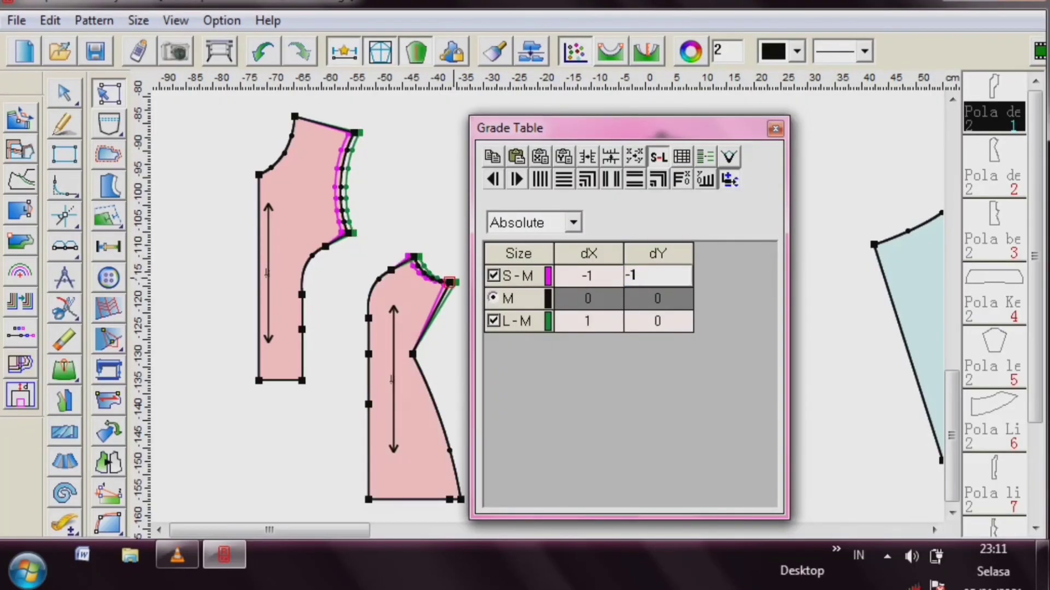
pyautogui.press('Return')
pyautogui.write('1')
pyautogui.press('Return')
# - Set the lower front piece's waist point to dX -1 for S-M and 1 for L-M
pyautogui.click(412, 354)
pyautogui.click(588, 276)
pyautogui.write('-1')
pyautogui.press('Return')
pyautogui.write('1')
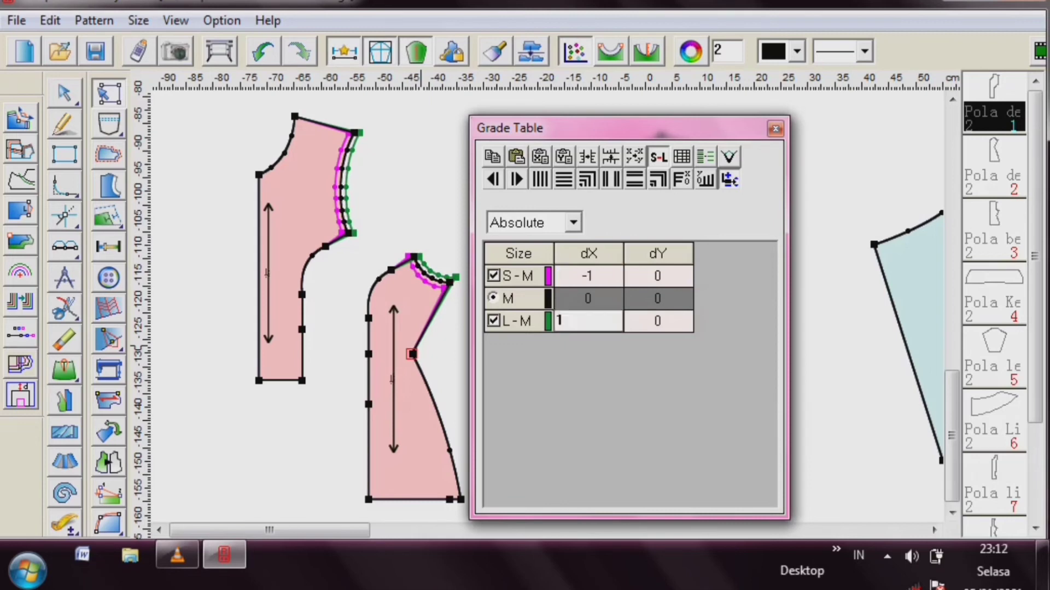
pyautogui.press('Return')
# - Grade the lower front piece's side hem corner with dX -1, dY 1 for S-M and dX 1, dY -1 for L-M
pyautogui.click(460, 499)
pyautogui.moveTo(719, 127); pyautogui.dragTo(775, 133)
pyautogui.click(644, 280)
pyautogui.write('-1')
pyautogui.press('Return')
pyautogui.write('1')
pyautogui.press('Return')
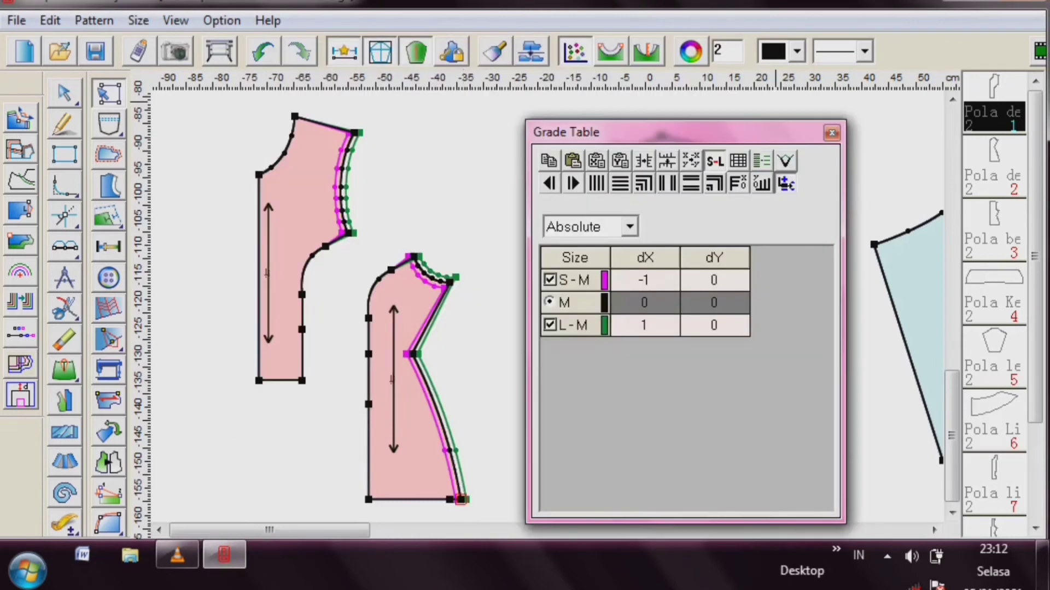
pyautogui.click(714, 280)
pyautogui.write('1')
pyautogui.press('Return')
pyautogui.write('-1')
pyautogui.press('Return')
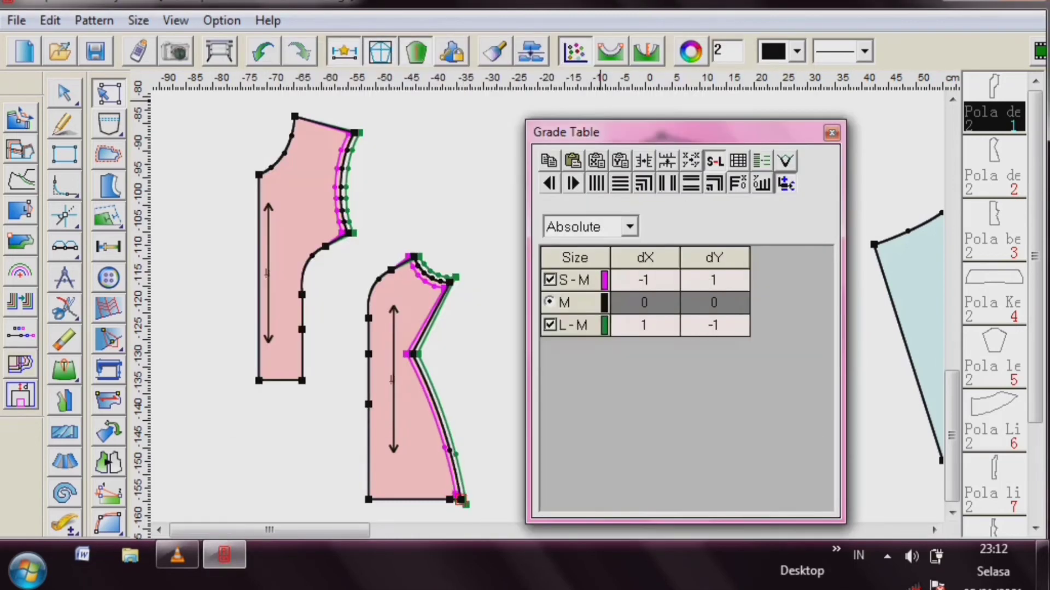
# - Paste the dY grading onto the other two hem points of the lower front piece
pyautogui.click(449, 499)
pyautogui.click(620, 160)
pyautogui.click(368, 500)
pyautogui.click(620, 160)
# - Copy a point's grading and paste its dX values onto the back piece's outer shoulder and underarm points
pyautogui.moveTo(269, 530); pyautogui.dragTo(436, 530)
pyautogui.click(287, 132)
pyautogui.click(549, 161)
pyautogui.click(412, 152)
pyautogui.click(596, 161)
pyautogui.click(307, 281)
pyautogui.click(425, 279)
pyautogui.click(596, 160)
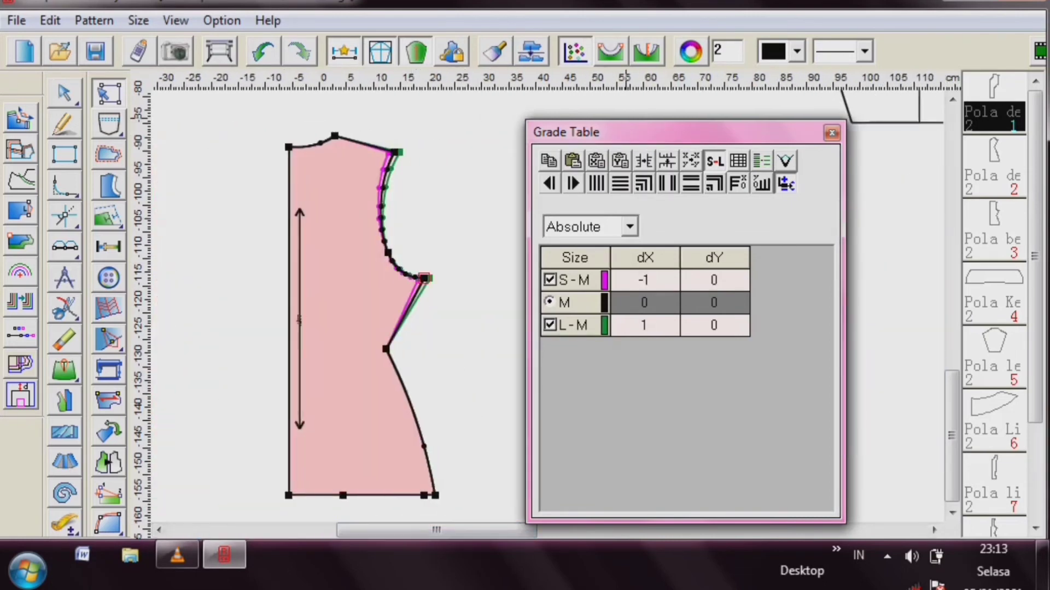
# - Paste the copied dY grading onto the back underarm point and the copied dX grading onto the armhole curve point
pyautogui.click(620, 160)
pyautogui.click(387, 252)
pyautogui.click(595, 161)
# - Grade the back piece's waist point with dY 0 for both sizes and the copied dX values
pyautogui.click(386, 348)
pyautogui.click(620, 161)
pyautogui.click(713, 280)
pyautogui.write('0')
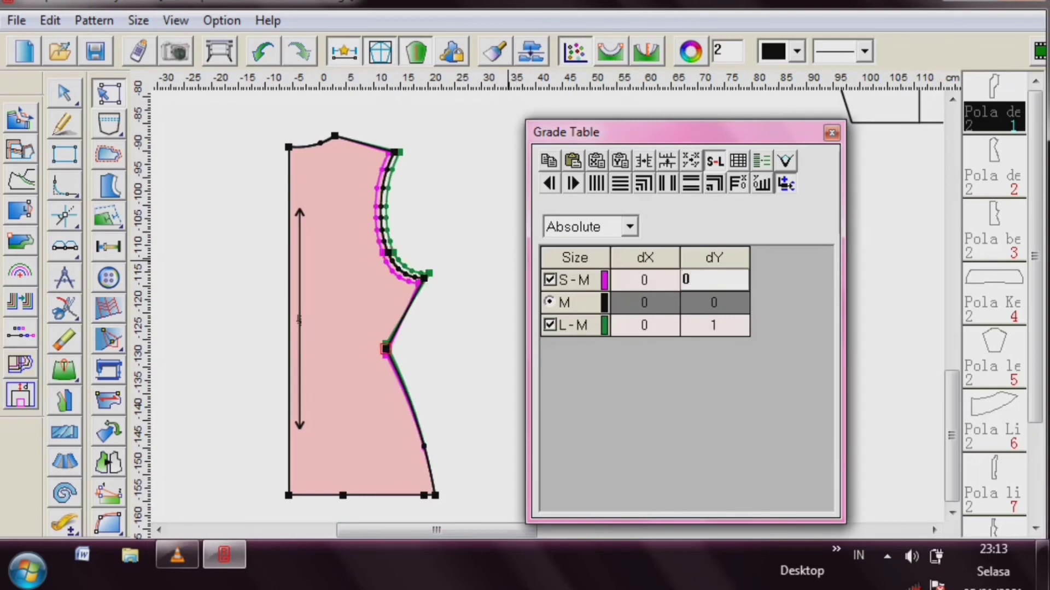
pyautogui.click(713, 325)
pyautogui.write('0')
pyautogui.press('Return')
pyautogui.click(596, 160)
# - Grade the back piece's side hem corner with dX -1, dY 1 for S-M and dX 1, dY -1 for L-M
pyautogui.click(435, 495)
pyautogui.click(620, 161)
pyautogui.click(596, 161)
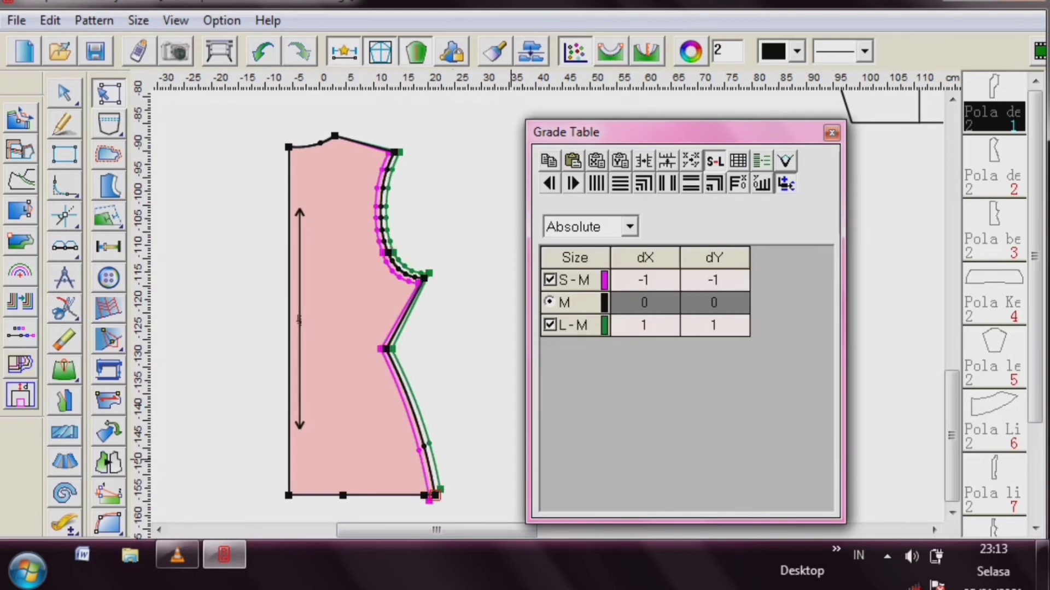
pyautogui.click(690, 161)
pyautogui.click(690, 161)
pyautogui.click(713, 280)
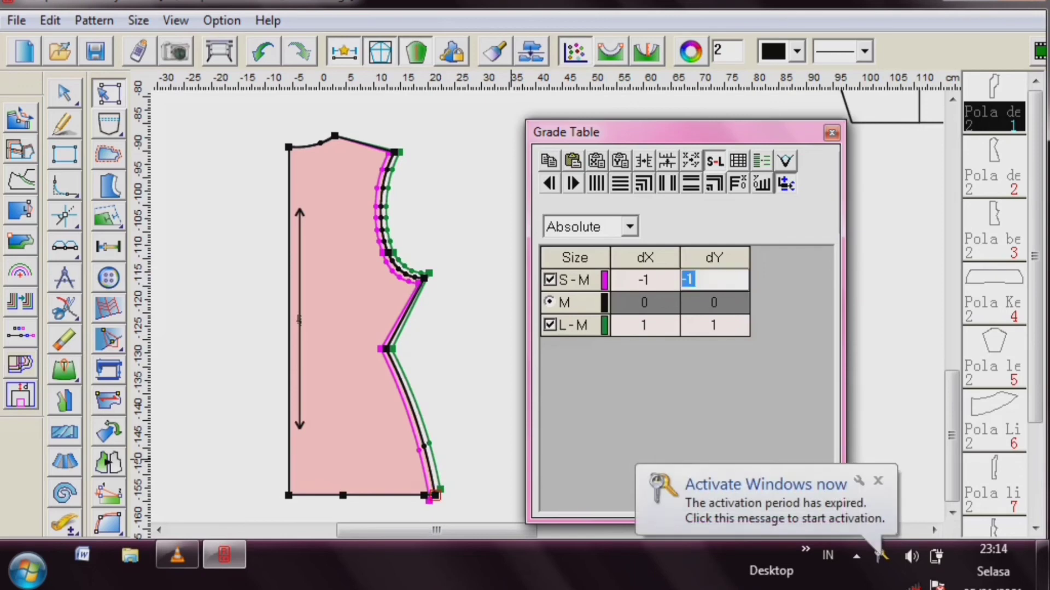
pyautogui.write('1')
pyautogui.press('Return')
pyautogui.write('-1')
pyautogui.press('Return')
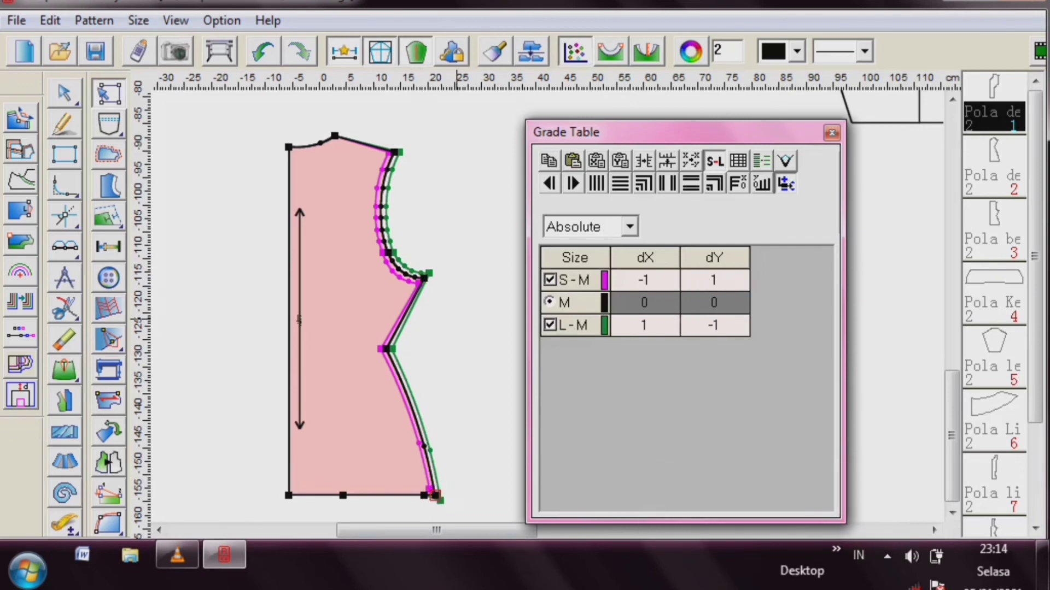
# - Grade the hem point beside the back piece's side corner with dX 0 and the copied dY values with reversed signs
pyautogui.click(424, 495)
pyautogui.click(597, 161)
pyautogui.click(644, 280)
pyautogui.write('0')
pyautogui.press('Return')
pyautogui.write('0')
pyautogui.press('Return')
pyautogui.click(573, 160)
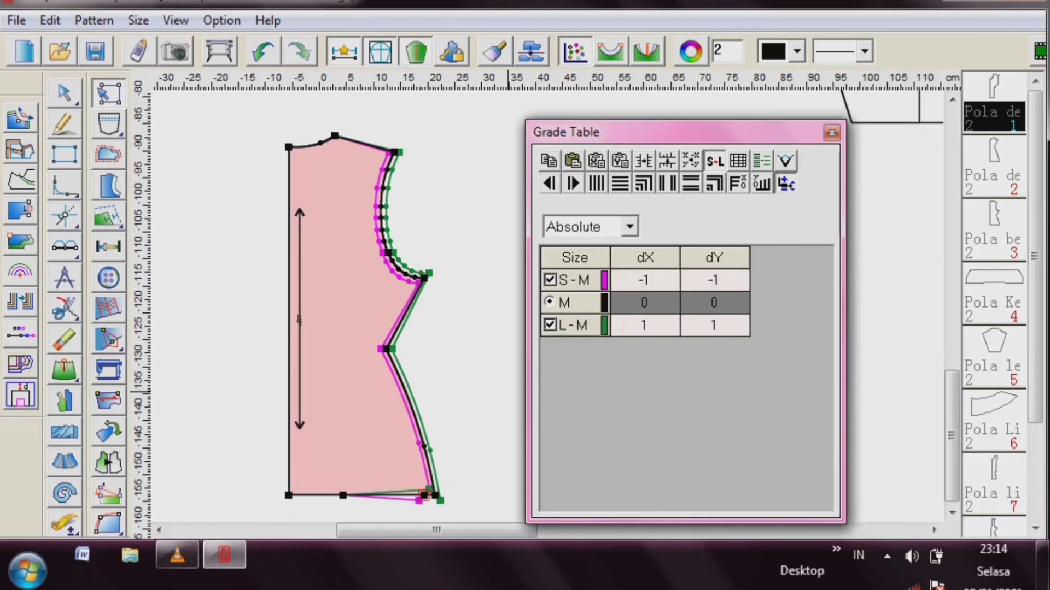
pyautogui.click(644, 280)
pyautogui.write('0')
pyautogui.press('Return')
pyautogui.write('0')
pyautogui.click(667, 161)
# - Paste the copied dY grading onto the back piece's middle hem point and reverse its signs
pyautogui.click(343, 495)
pyautogui.click(620, 161)
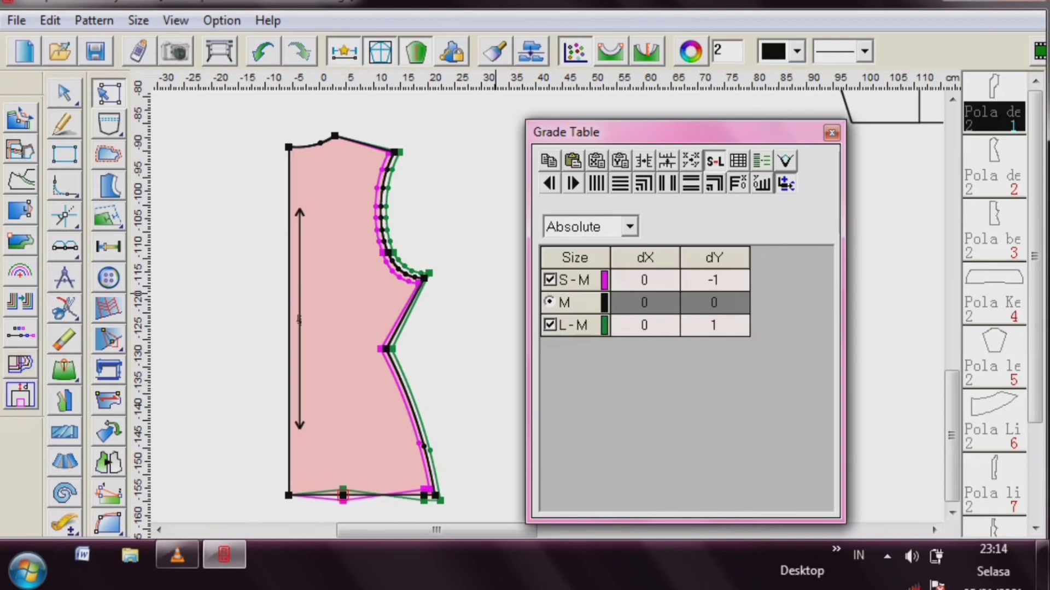
pyautogui.click(667, 160)
# - Grade the back piece's center hem corner with dX 0 for both sizes and the dY values copied from the middle hem point
pyautogui.click(288, 495)
pyautogui.click(596, 160)
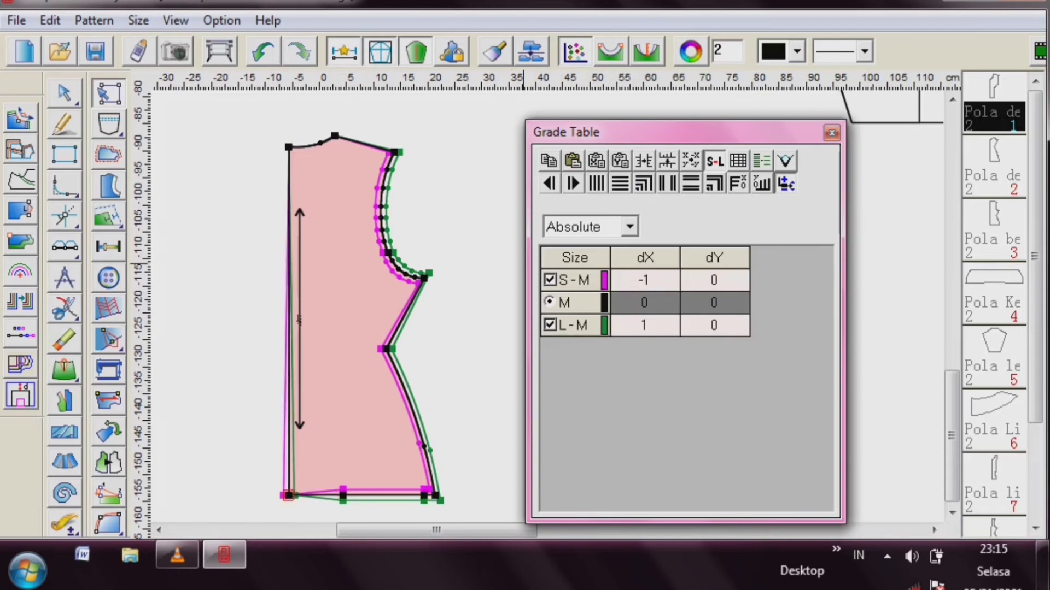
pyautogui.click(342, 495)
pyautogui.click(548, 161)
pyautogui.click(288, 495)
pyautogui.click(620, 161)
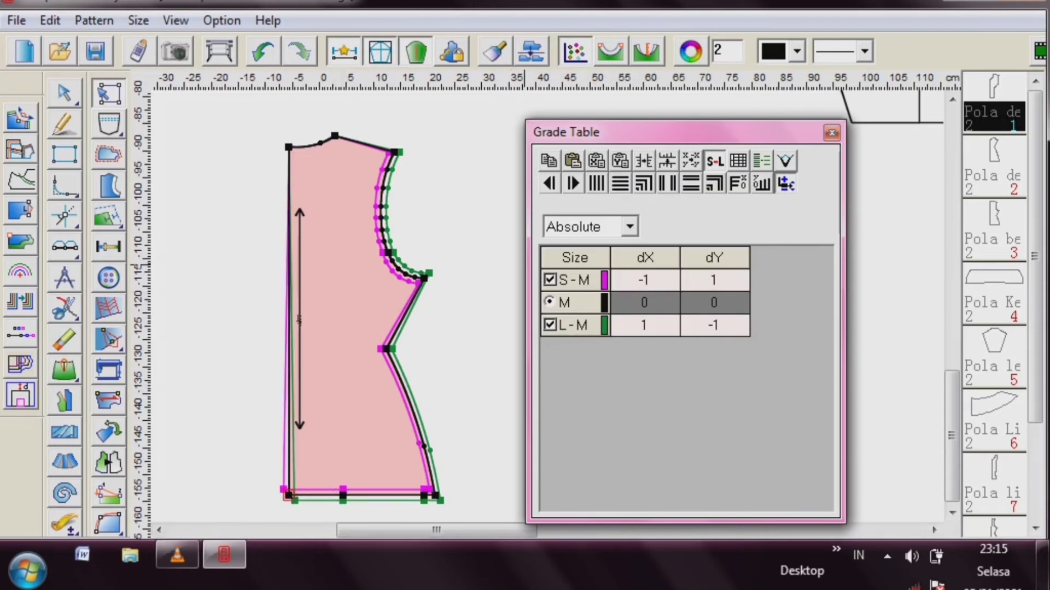
pyautogui.click(644, 280)
pyautogui.write('0')
pyautogui.press('Return')
pyautogui.write('0')
pyautogui.press('Return')
# - Paste the copied dX grading onto both underarm corners of the sleeve and reverse the sign at the left corner
pyautogui.moveTo(456, 530); pyautogui.dragTo(632, 530)
pyautogui.click(205, 245)
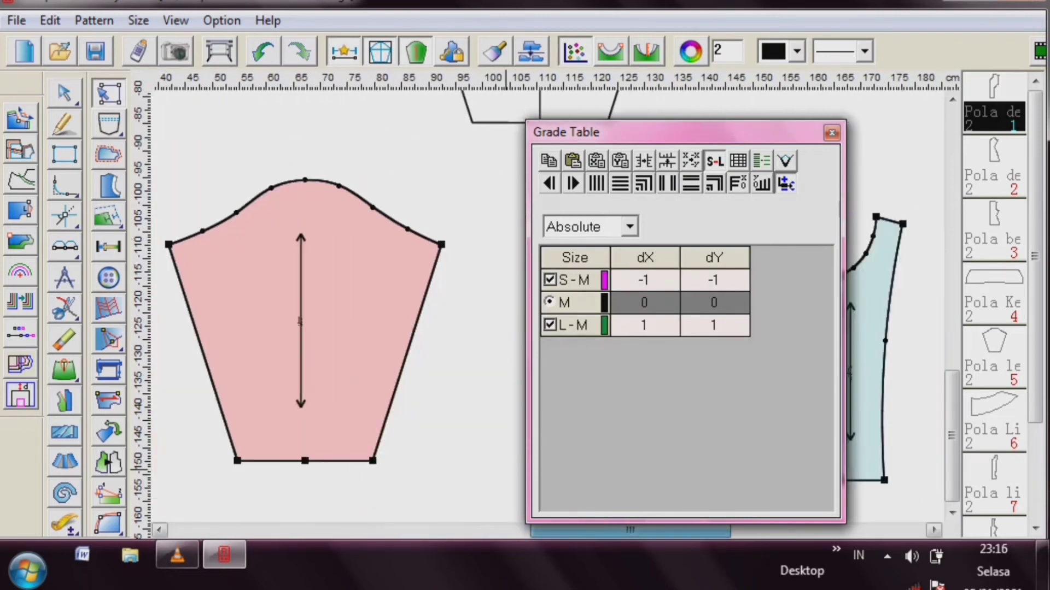
pyautogui.moveTo(630, 529); pyautogui.dragTo(625, 530)
pyautogui.click(180, 245)
pyautogui.click(596, 161)
pyautogui.click(454, 245)
pyautogui.click(596, 160)
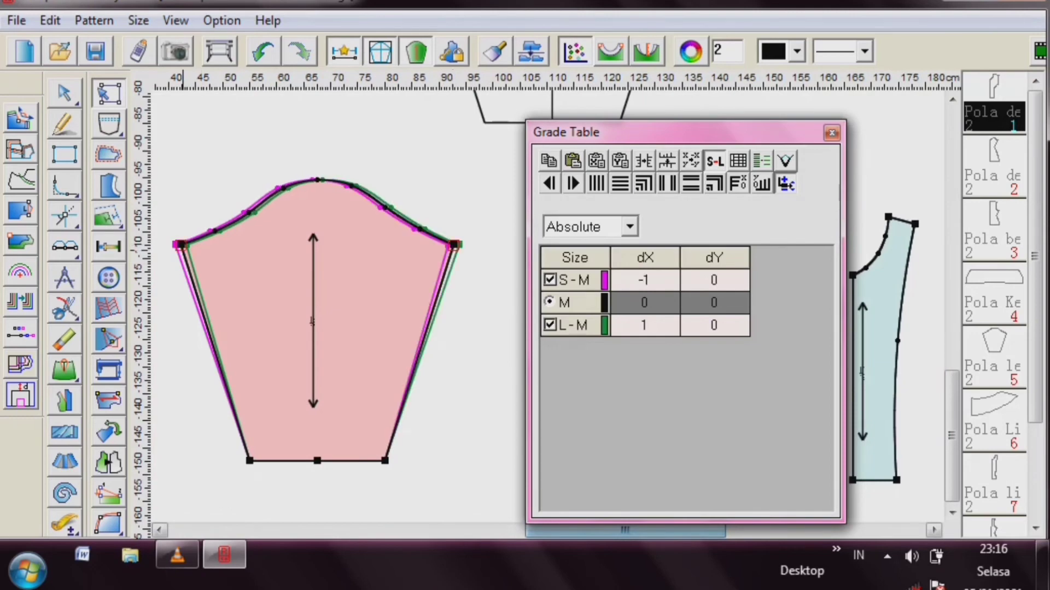
pyautogui.click(180, 245)
pyautogui.click(643, 161)
# - Paste the copied dX grading onto the sleeve's right hem corner, and keep the current Windows color scheme
pyautogui.click(385, 461)
pyautogui.click(596, 161)
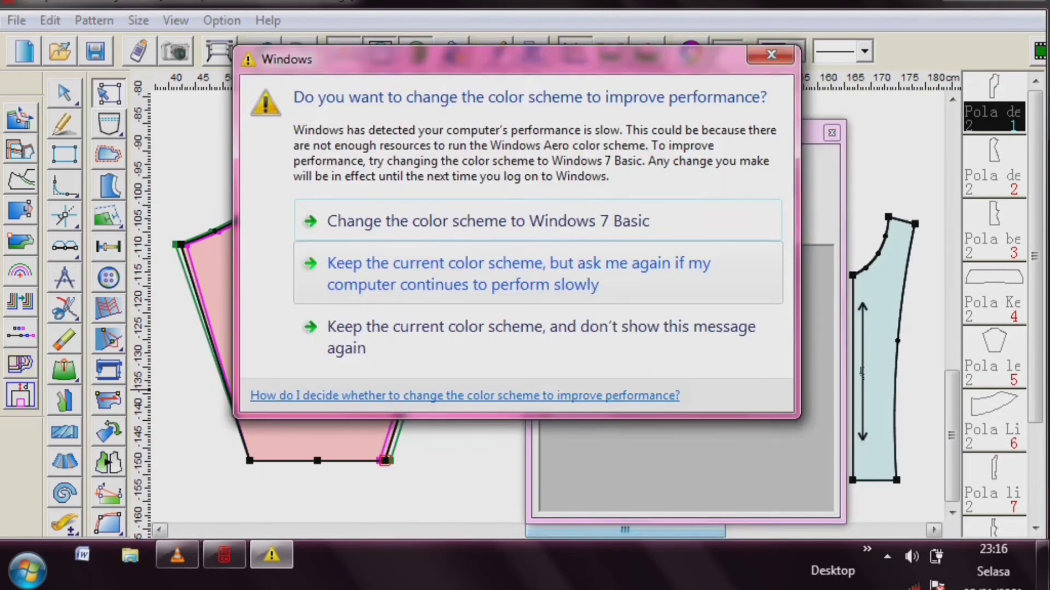
pyautogui.click(538, 273)
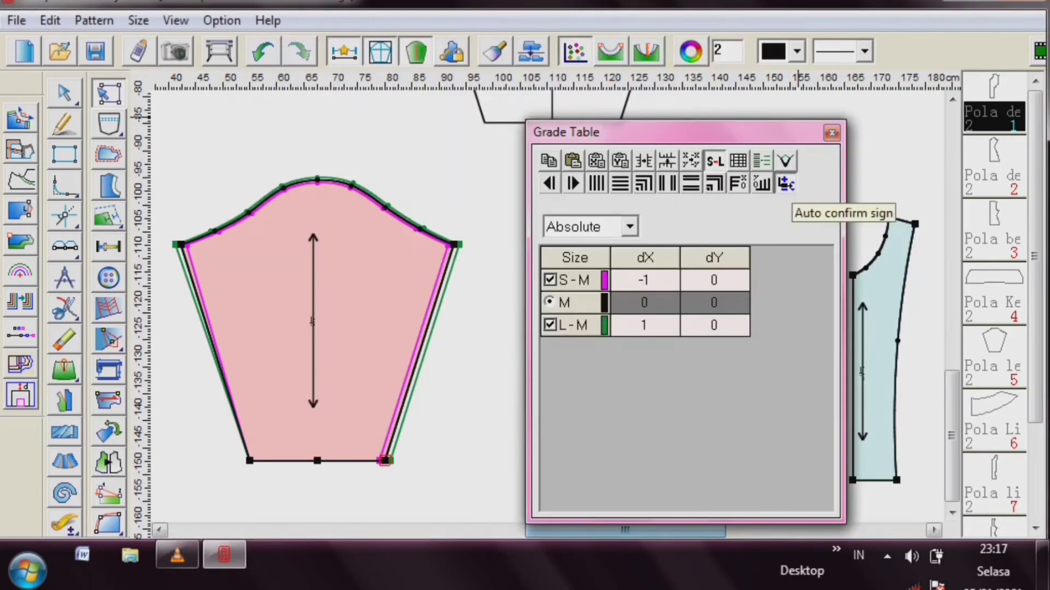
pyautogui.click(408, 497)
pyautogui.moveTo(624, 530)
pyautogui.mouseDown()
pyautogui.moveTo(451, 531)
pyautogui.moveTo(613, 530)
pyautogui.mouseUp()
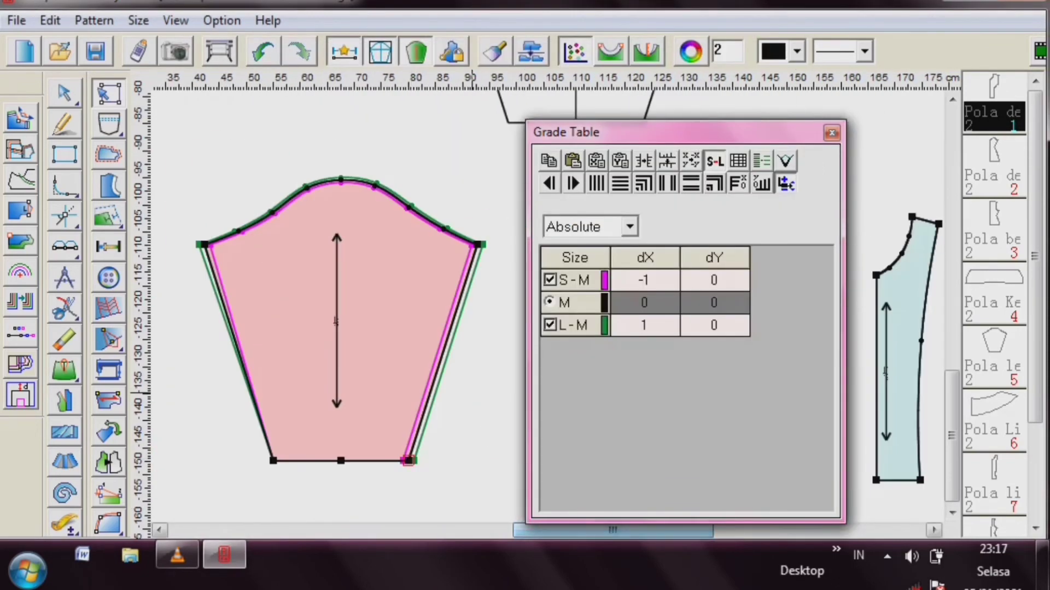
# - Grade the sleeve's middle hem point with dX 0 for both sizes and the copied dY values
pyautogui.click(341, 461)
pyautogui.click(596, 161)
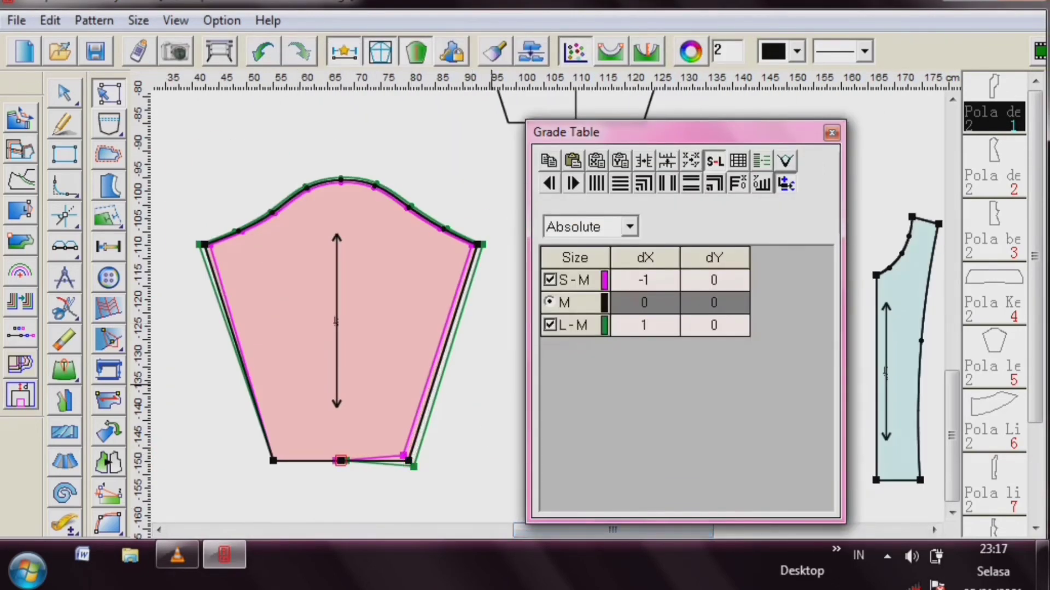
pyautogui.click(644, 326)
pyautogui.write('0')
pyautogui.click(644, 280)
pyautogui.write('0')
pyautogui.click(620, 161)
# - Paste the copied dX and dY grading onto the sleeve's left hem corner, reverse both signs, and undo that reversal
pyautogui.click(273, 461)
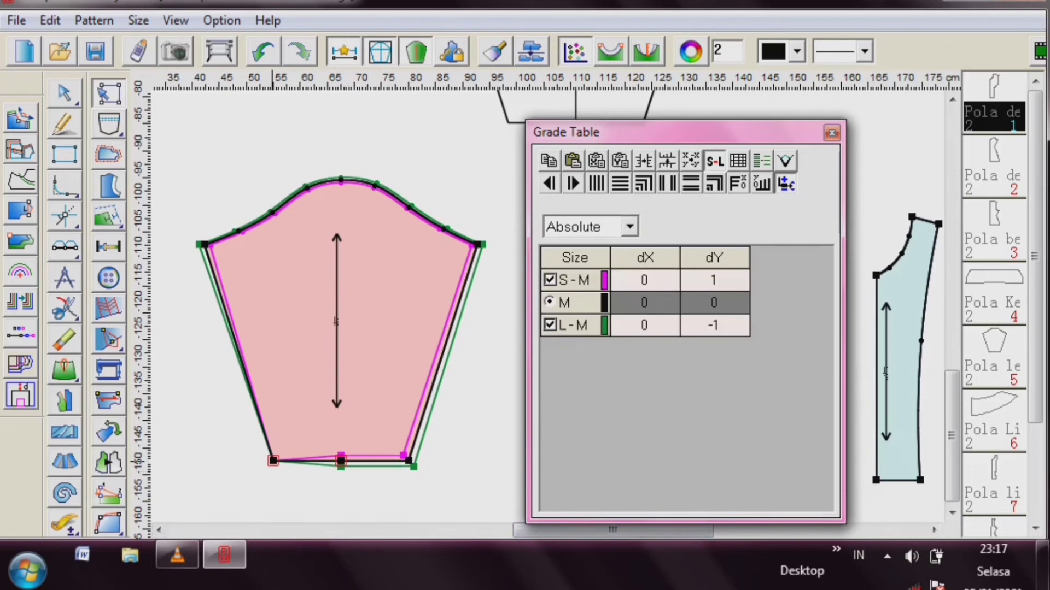
pyautogui.click(620, 161)
pyautogui.click(597, 161)
pyautogui.click(690, 161)
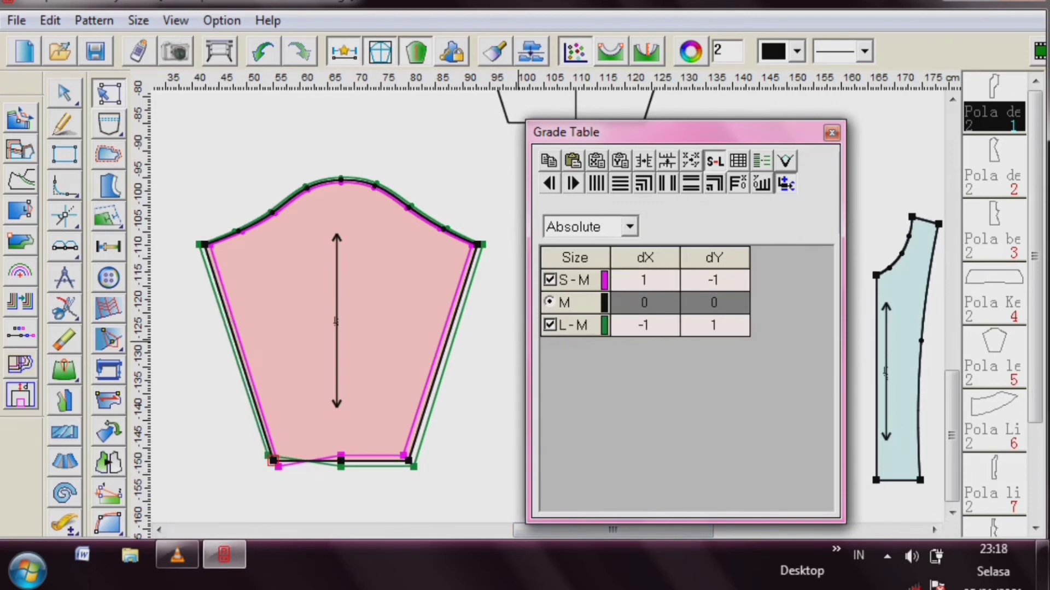
pyautogui.click(263, 51)
# - Set dX at the sleeve's left hem corner to 0 for sizes S and L
pyautogui.click(272, 461)
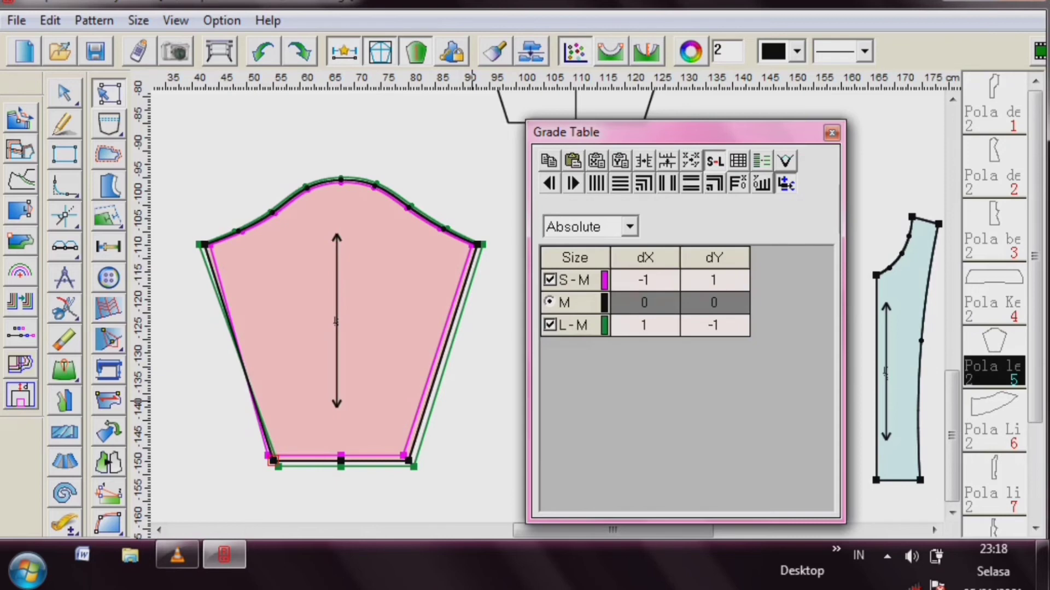
pyautogui.click(644, 280)
pyautogui.write('0')
pyautogui.click(644, 325)
pyautogui.write('0')
pyautogui.press('Return')
# - Set dX at the sleeve's left hem corner to 1 for size S and -1 for size L
pyautogui.click(644, 280)
pyautogui.write('1')
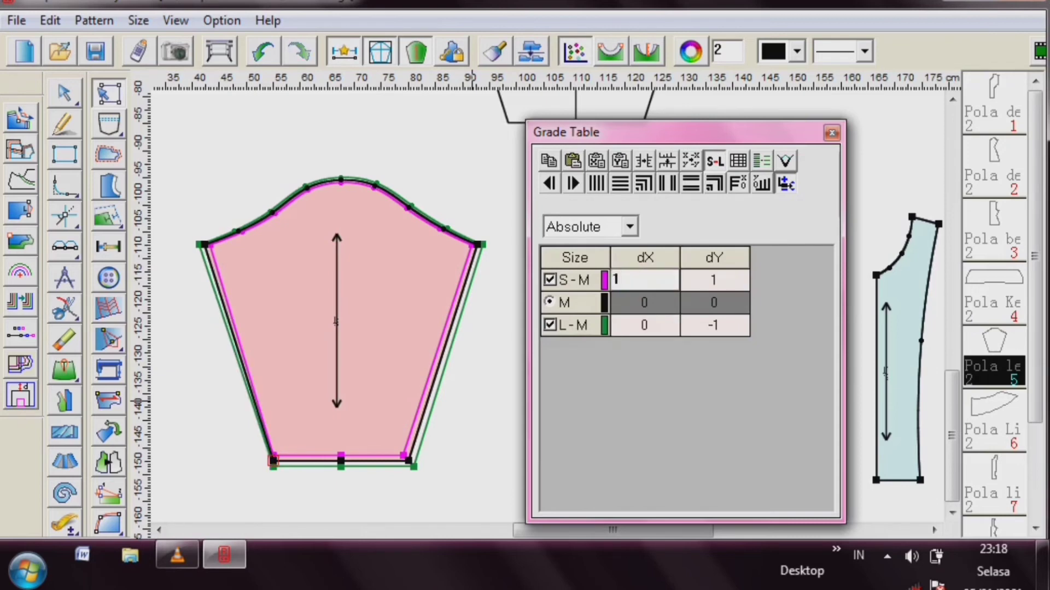
pyautogui.click(644, 325)
pyautogui.click(844, 50)
pyautogui.write('-1')
pyautogui.press('Return')
# - Paste the copied dX grading onto the wide bodice piece's shoulder tip, and the copied dX and dY onto its underarm corner
pyautogui.moveTo(547, 531); pyautogui.dragTo(758, 531)
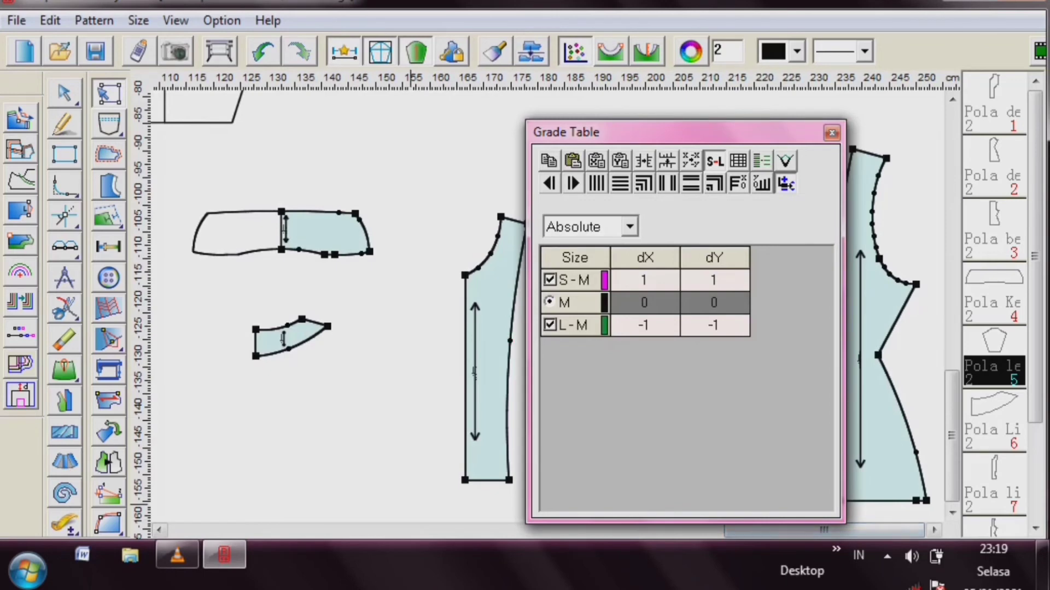
pyautogui.moveTo(678, 132); pyautogui.dragTo(708, 133)
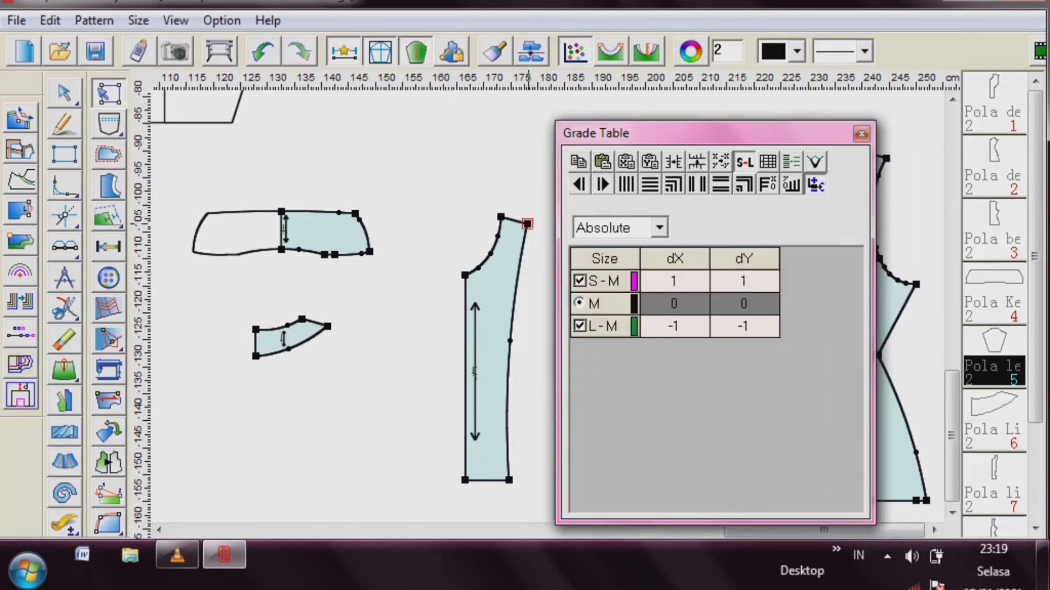
pyautogui.click(528, 223)
pyautogui.moveTo(768, 133); pyautogui.dragTo(378, 112)
pyautogui.click(707, 159)
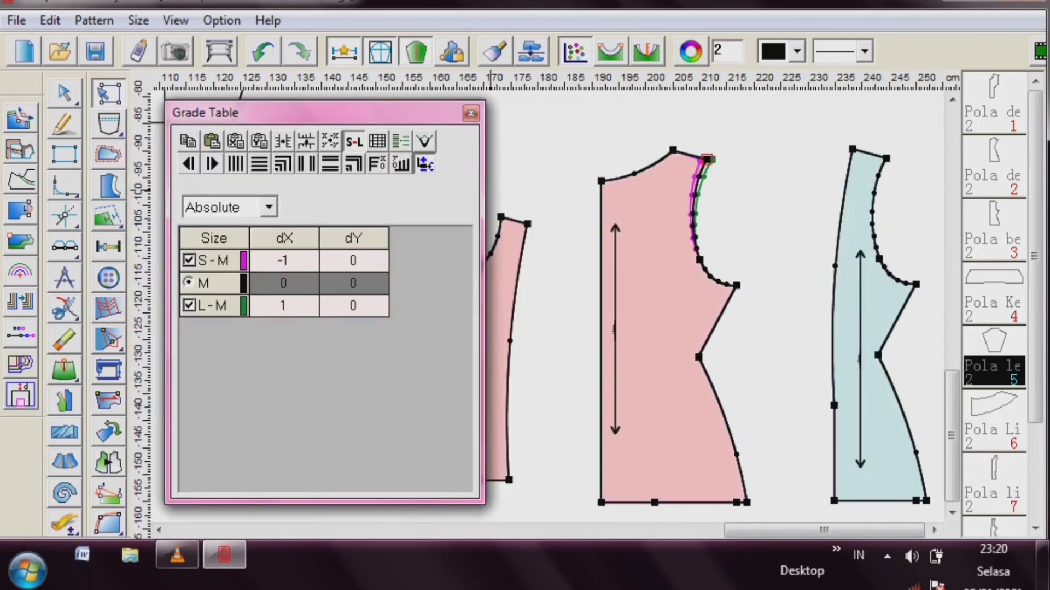
pyautogui.click(236, 141)
pyautogui.click(260, 141)
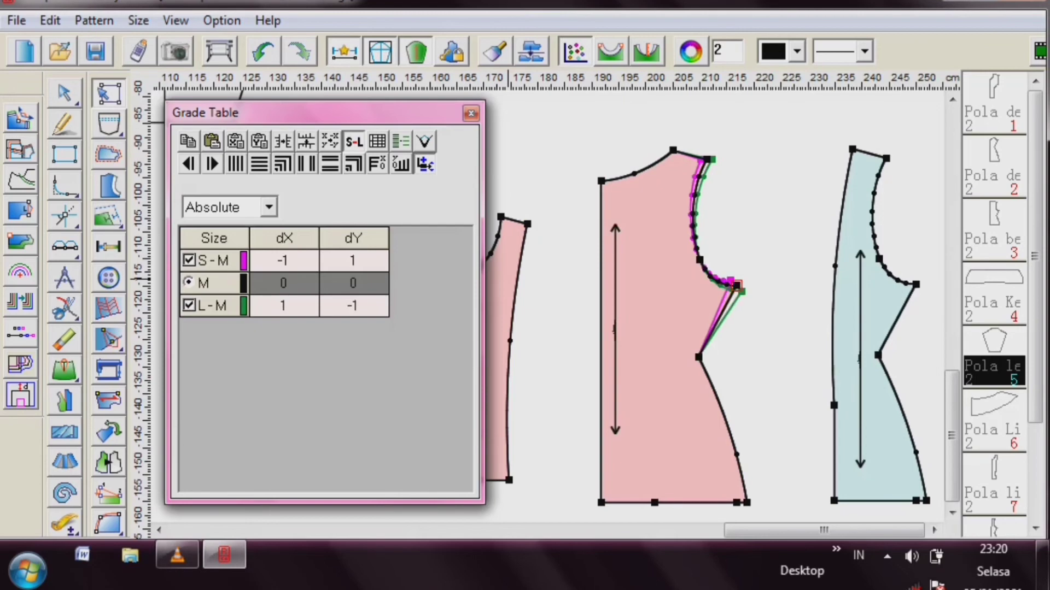
# - Paste the copied dY grading onto the wide bodice piece's lower armhole point, and dismiss the color scheme prompt
pyautogui.click(700, 259)
pyautogui.click(259, 141)
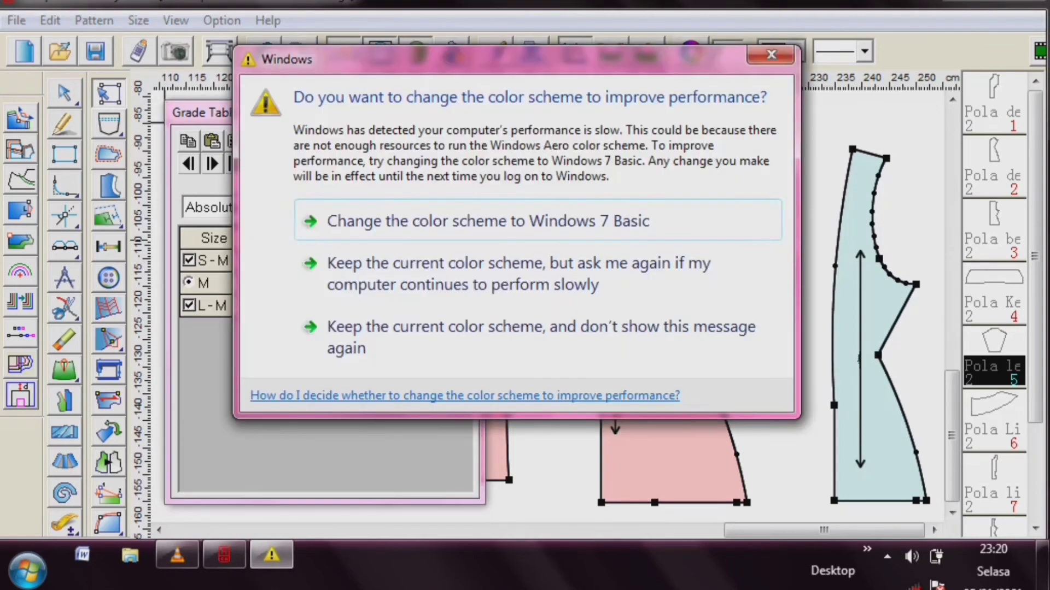
pyautogui.press('Escape')
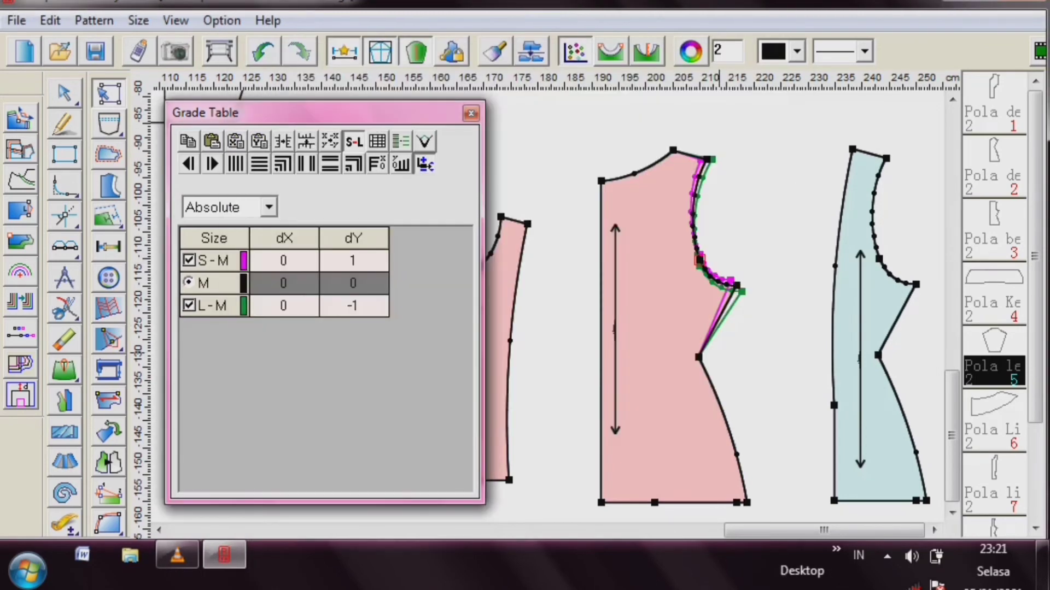
# - Paste the copied dX grading onto the wide bodice piece's side waist point, and both dX and dY onto its side hem corner
pyautogui.click(698, 357)
pyautogui.click(236, 141)
pyautogui.click(746, 502)
pyautogui.click(235, 141)
pyautogui.click(259, 141)
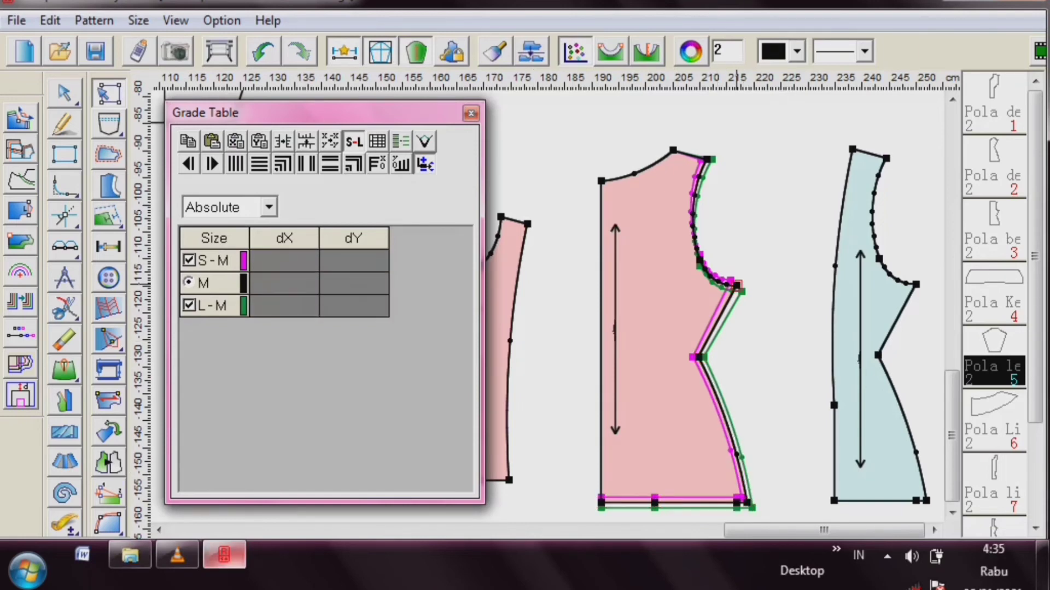
# - Grade the wide bodice piece's underarm corner with dX and dY of -1 for size S and 1 for size L
pyautogui.click(736, 285)
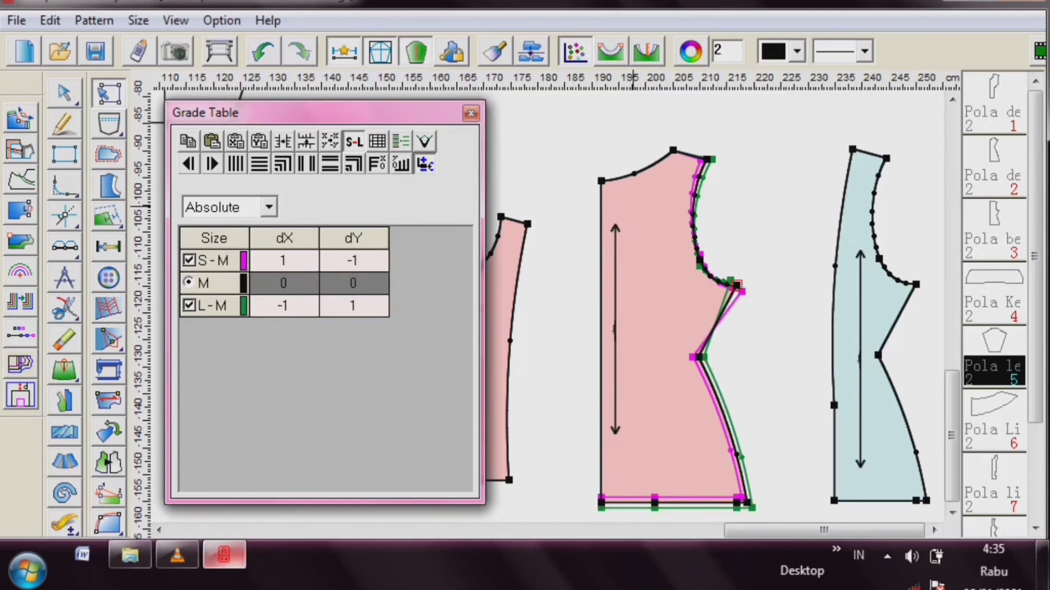
pyautogui.click(330, 141)
pyautogui.click(283, 261)
pyautogui.click(353, 260)
pyautogui.write('-1')
pyautogui.click(353, 305)
pyautogui.write('1')
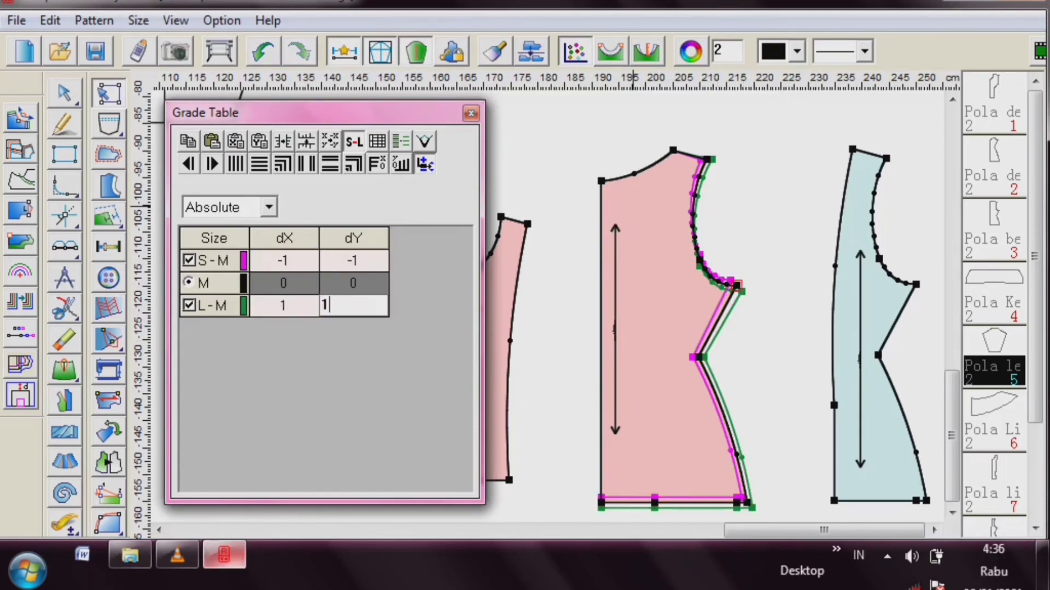
# - Grade the wide bodice piece's lower armhole point with dX -1 for S and 1 for L, and dY 0 for both
pyautogui.click(698, 260)
pyautogui.click(354, 261)
pyautogui.write('0')
pyautogui.press('Return')
pyautogui.write('0')
pyautogui.click(284, 261)
pyautogui.write('-1')
pyautogui.press('Return')
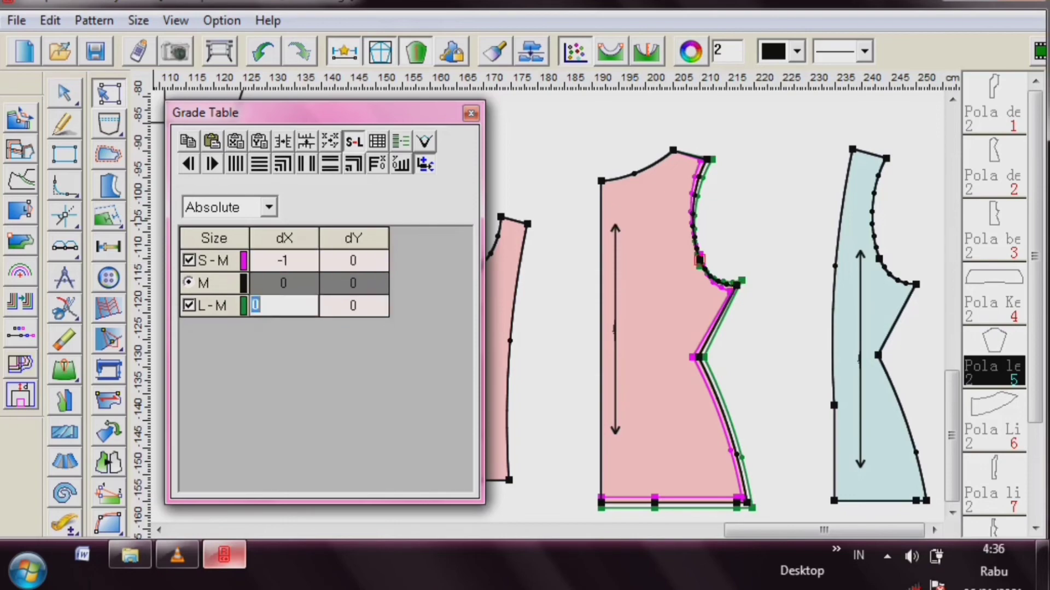
pyautogui.write('1')
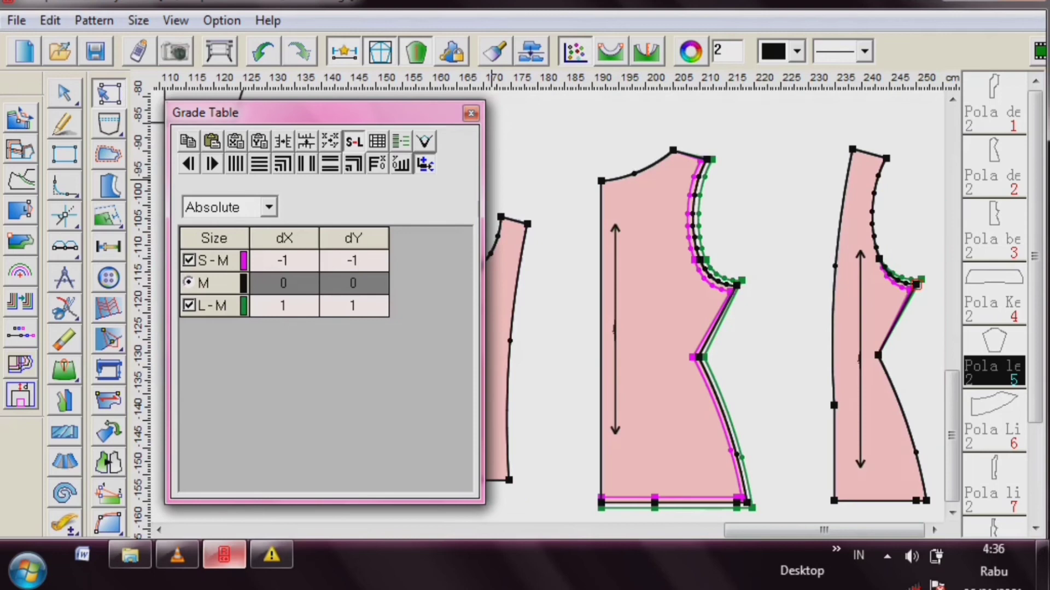
# - Copy the wide bodice piece's shoulder tip and lower armhole grading onto the matching points of the narrow bodice piece
pyautogui.click(707, 159)
pyautogui.click(886, 159)
pyautogui.click(212, 142)
pyautogui.click(699, 259)
pyautogui.click(188, 141)
pyautogui.click(879, 260)
pyautogui.click(212, 142)
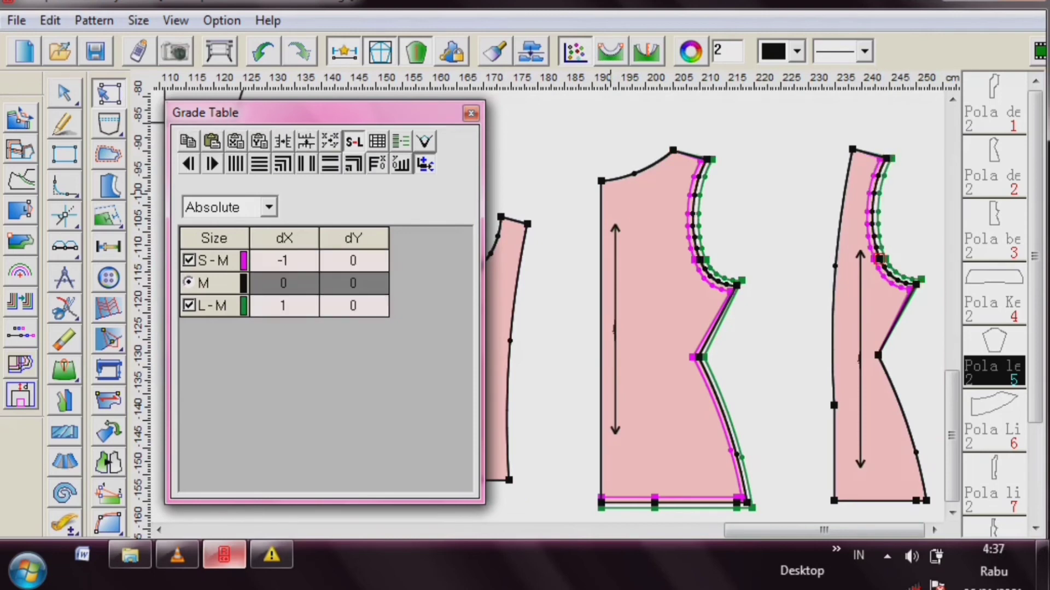
# - Copy the wide bodice piece's side waist and side hem corner grading onto the matching points of the narrow bodice piece
pyautogui.click(699, 358)
pyautogui.click(189, 141)
pyautogui.click(878, 356)
pyautogui.click(211, 142)
pyautogui.click(746, 502)
pyautogui.click(188, 141)
pyautogui.click(926, 501)
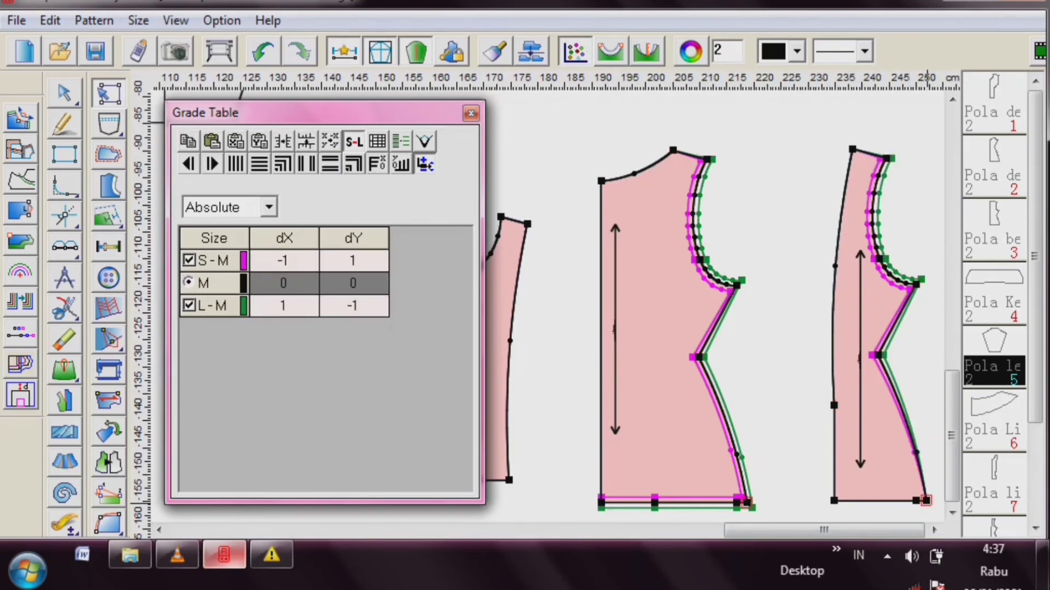
pyautogui.click(212, 142)
# - Copy the wide piece's inner hem point grading and paste its dY onto the narrow piece's inner hem point and left hem corner
pyautogui.click(737, 503)
pyautogui.click(188, 142)
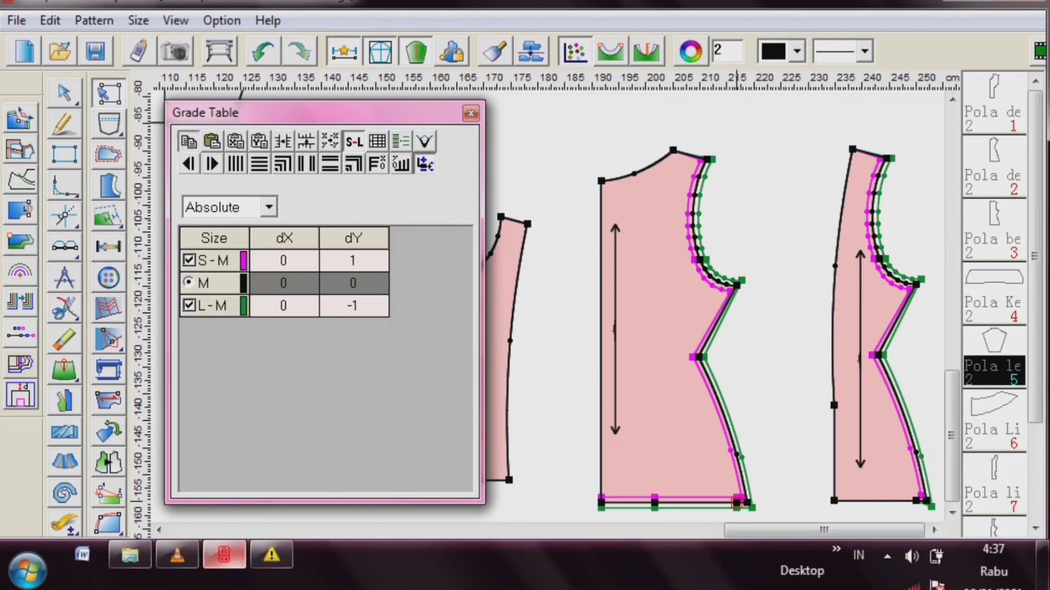
pyautogui.click(916, 501)
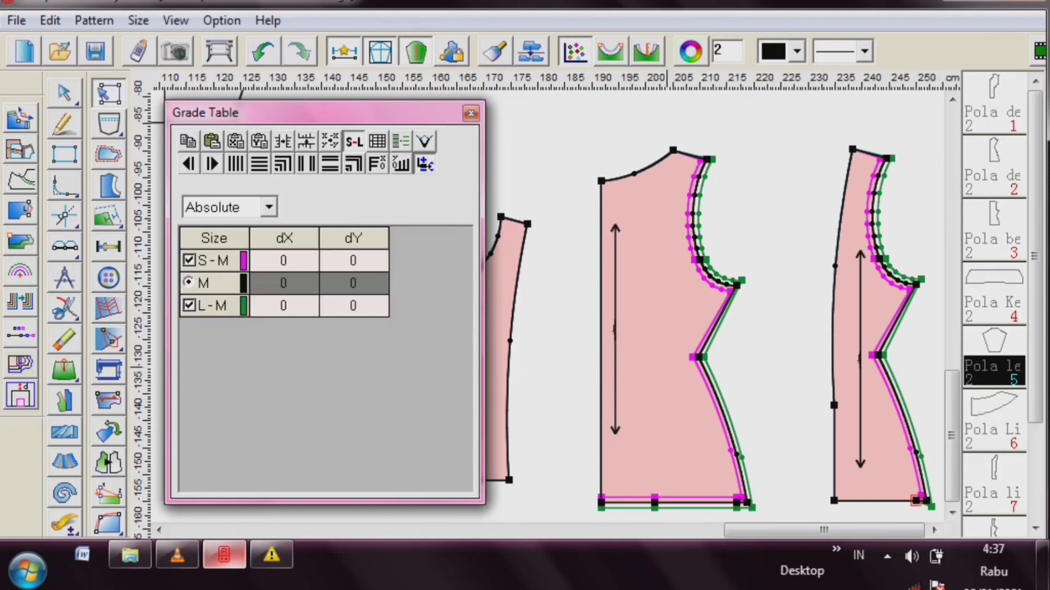
pyautogui.click(260, 141)
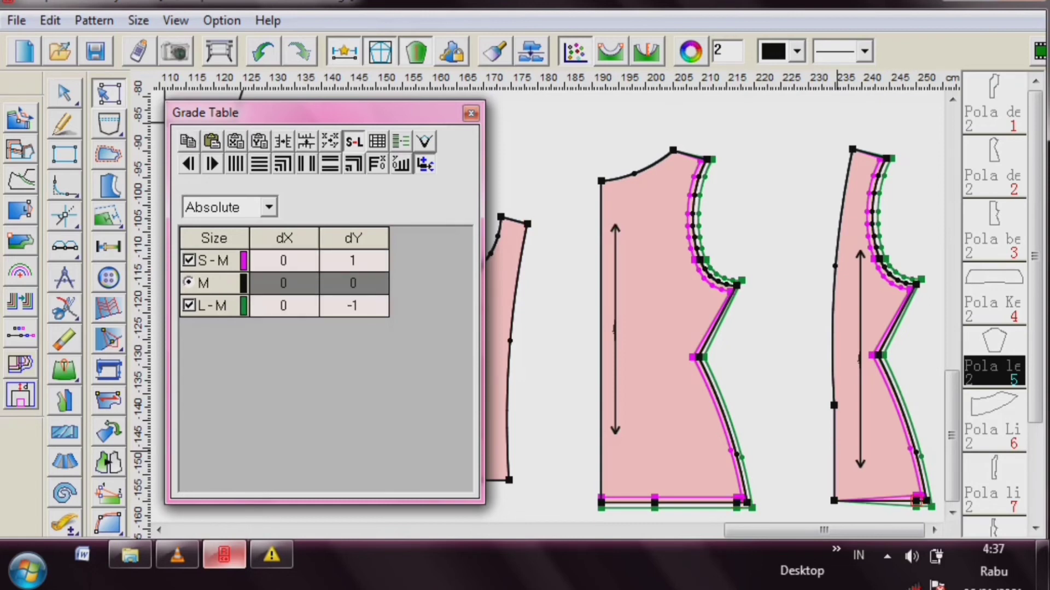
pyautogui.click(833, 501)
pyautogui.click(260, 142)
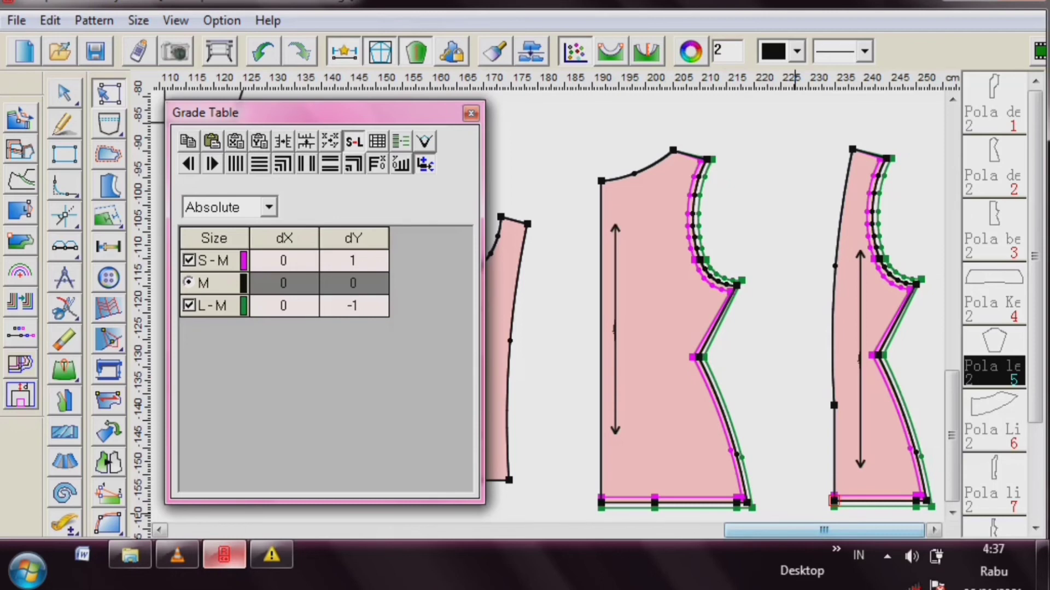
# - Review the graded pattern pieces in the work area and close the grade table
pyautogui.moveTo(797, 530); pyautogui.dragTo(704, 530)
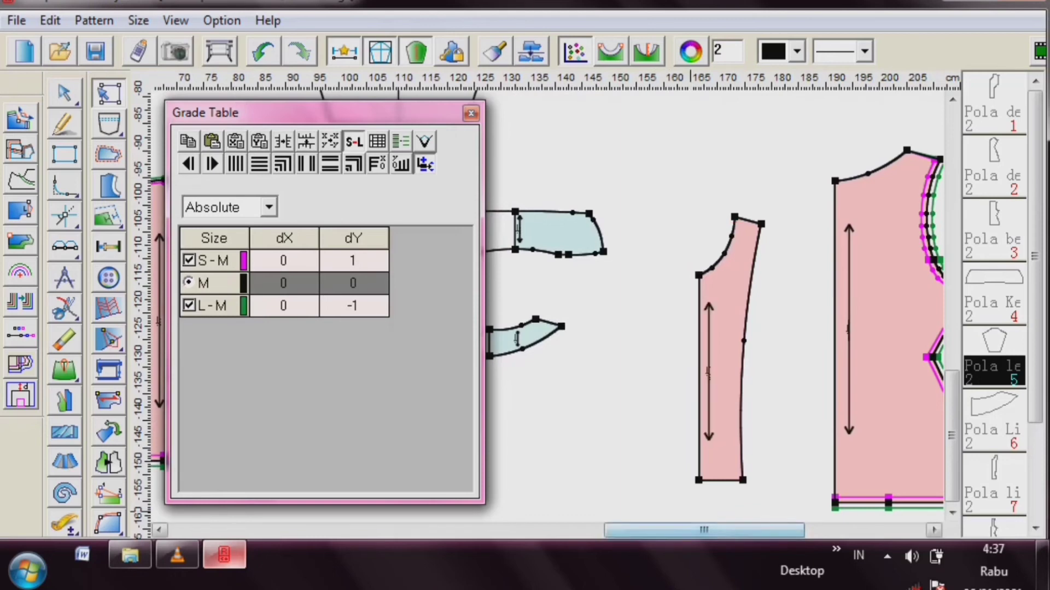
pyautogui.moveTo(691, 530); pyautogui.dragTo(648, 531)
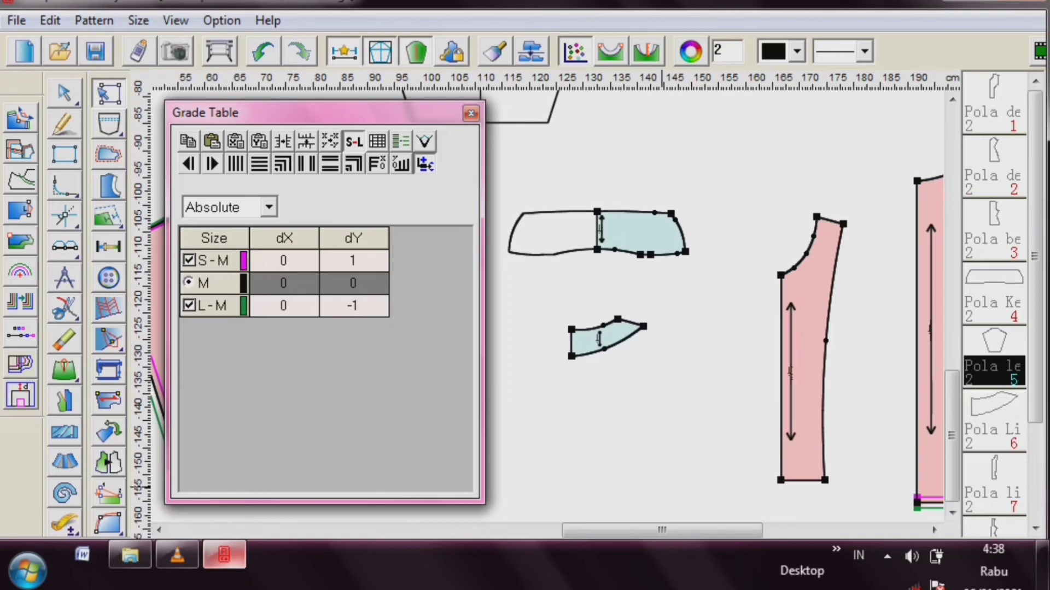
pyautogui.moveTo(678, 530); pyautogui.dragTo(378, 530)
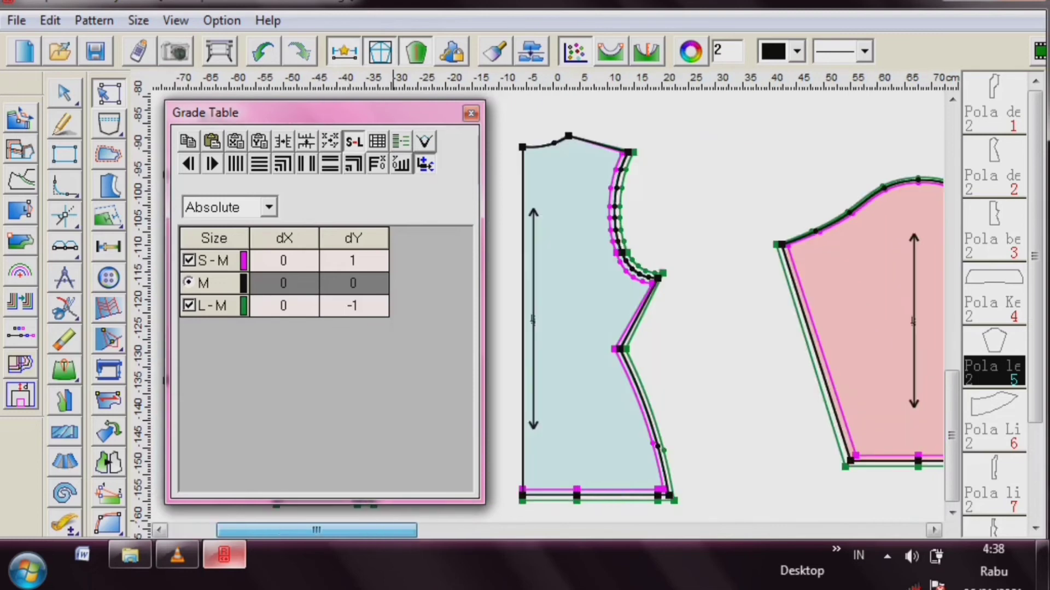
pyautogui.click(470, 113)
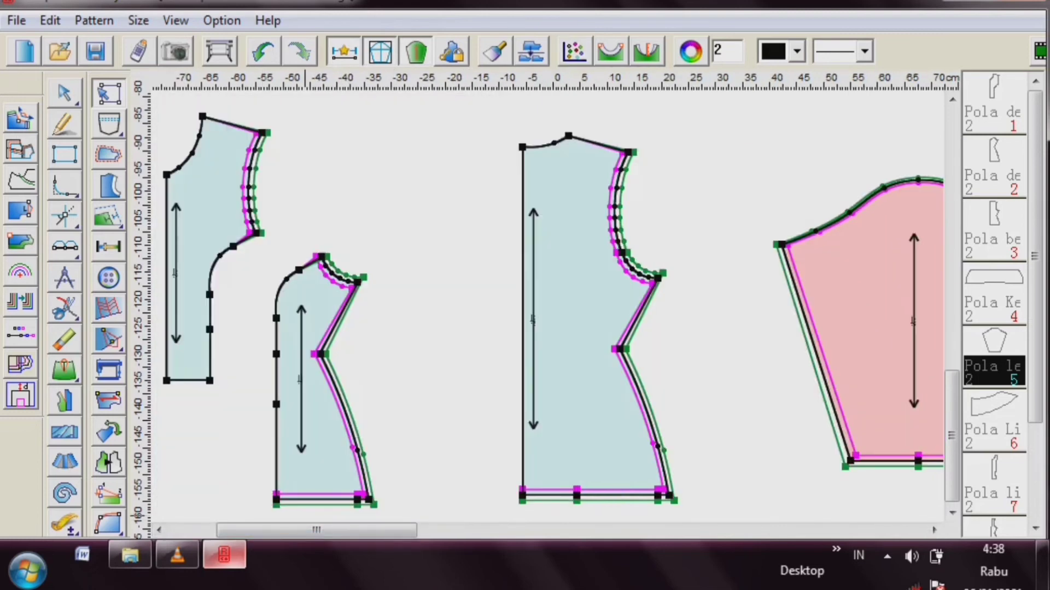
pyautogui.moveTo(340, 530); pyautogui.dragTo(292, 529)
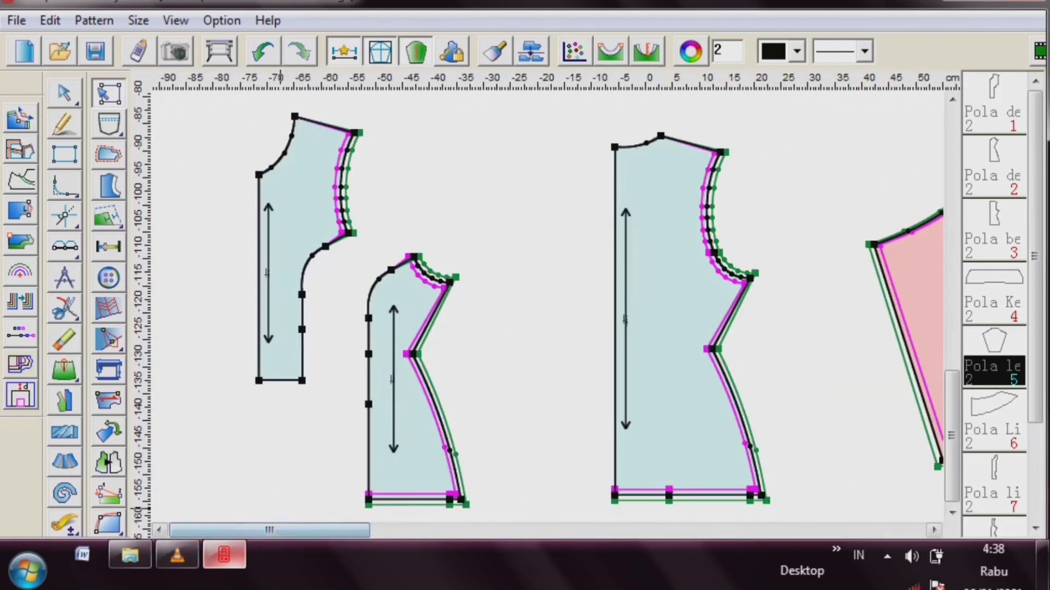
# - Add a 2 cm seam allowance to all patterns at the work area
pyautogui.click(64, 93)
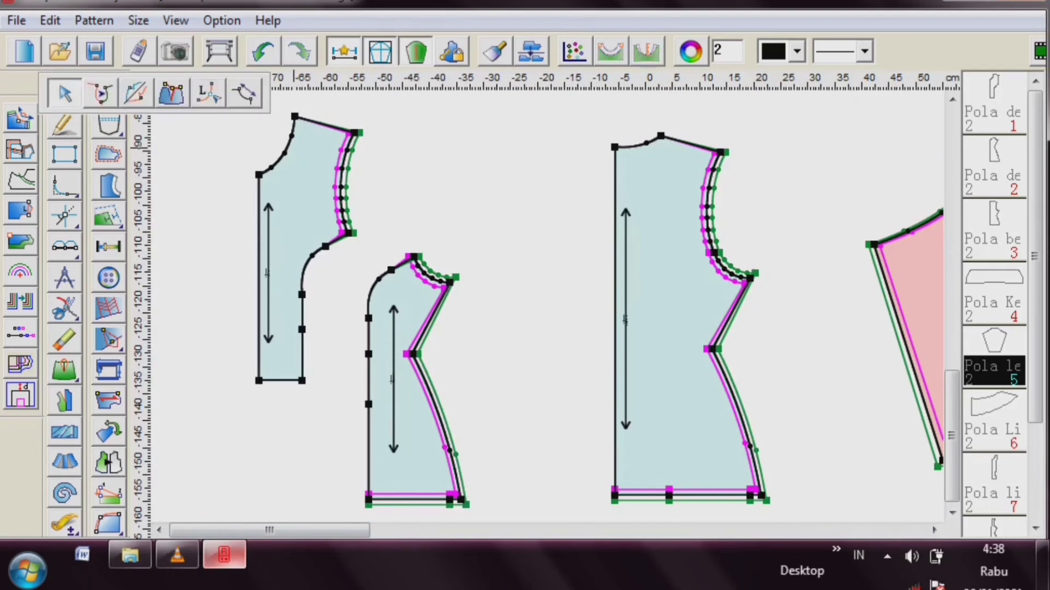
pyautogui.click(64, 93)
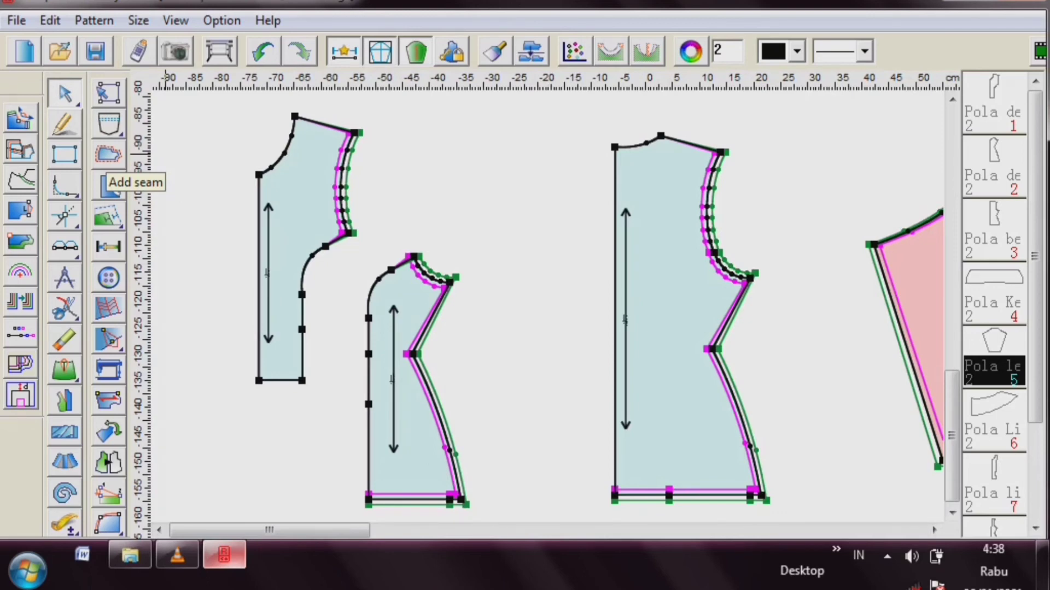
pyautogui.click(108, 154)
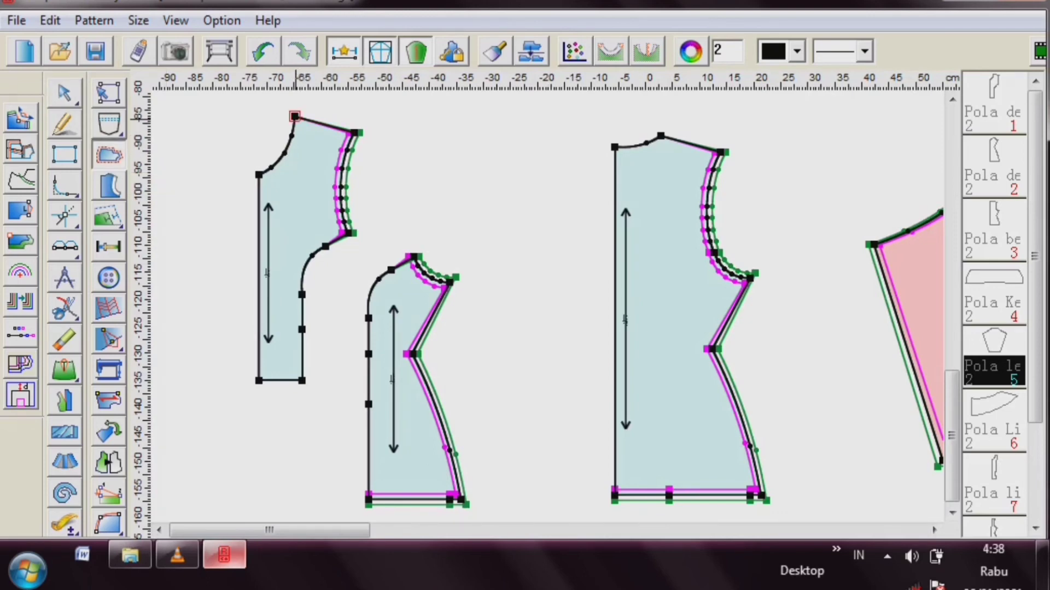
pyautogui.click(294, 116)
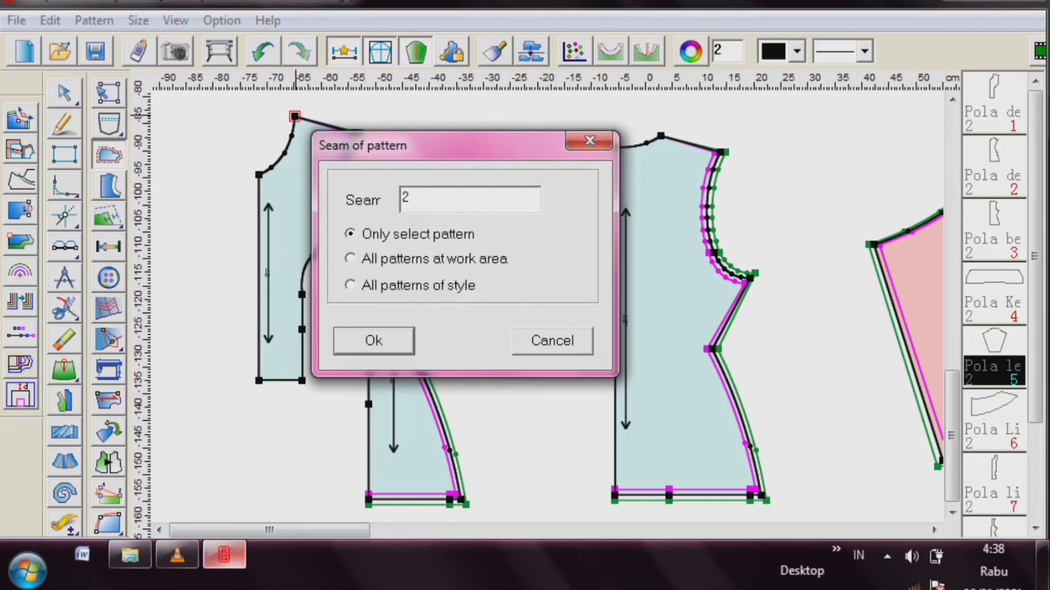
pyautogui.click(351, 259)
pyautogui.press('Return')
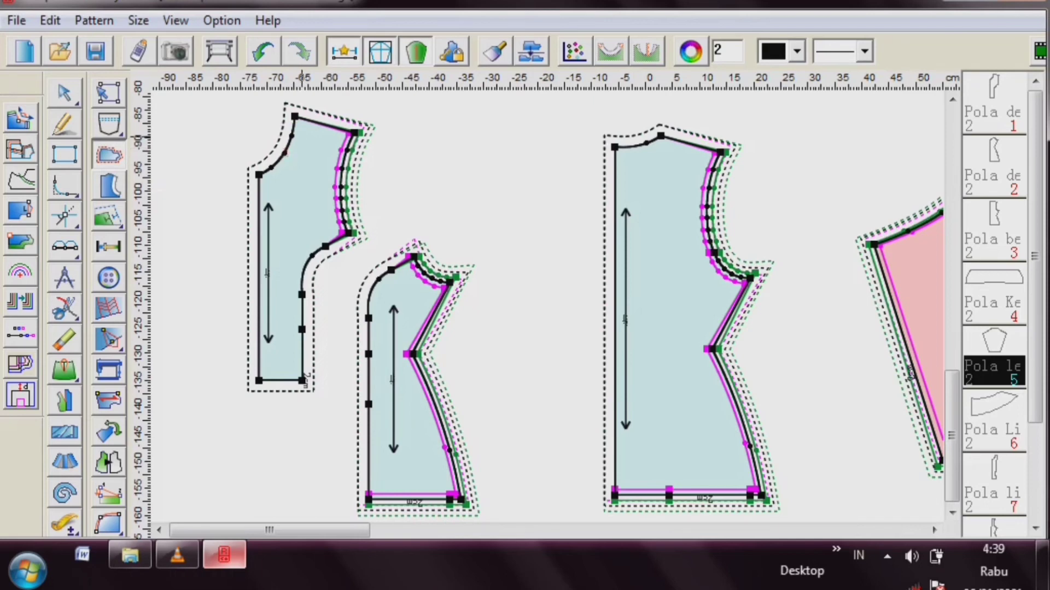
# - Set the seam allowance of the upper front piece's neckline to 1.5 cm
pyautogui.click(285, 153)
pyautogui.rightClick(306, 377)
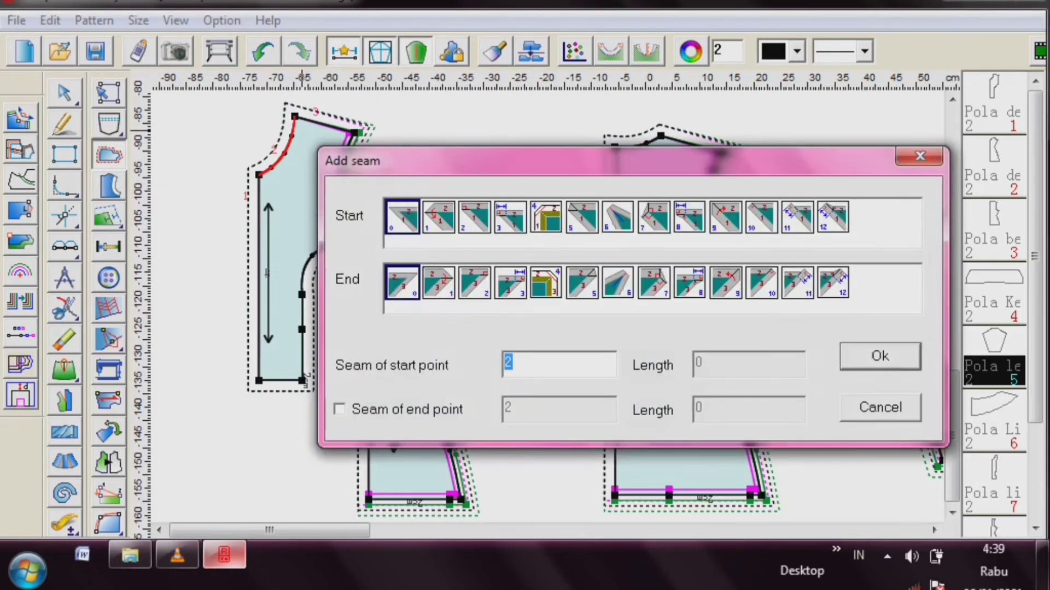
pyautogui.write('1.5')
pyautogui.press('Return')
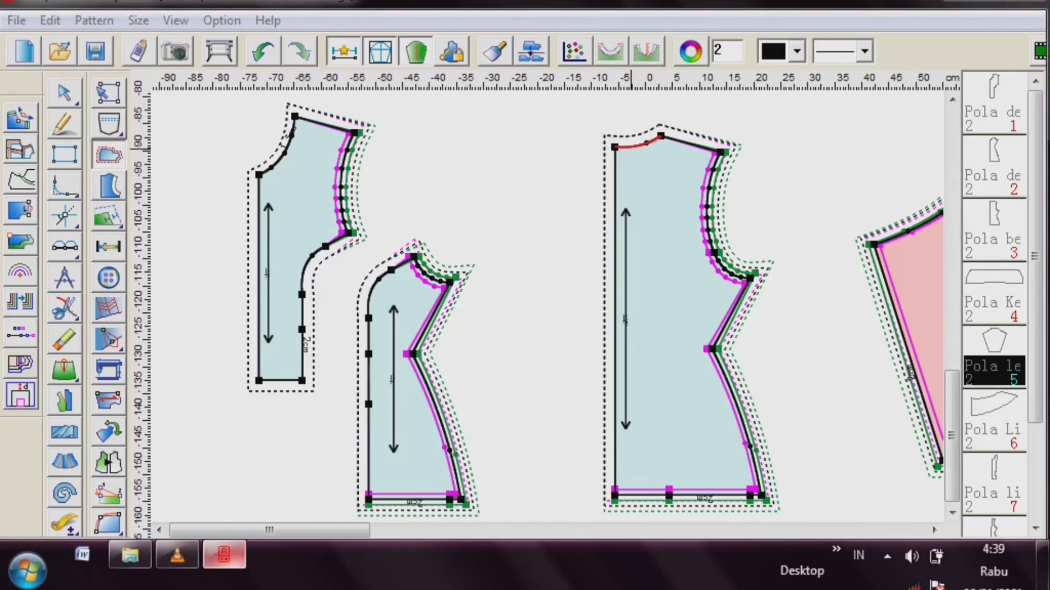
# - Set the seam allowance of the back bodice's neckline to 1.5 cm
pyautogui.click(637, 143)
pyautogui.write('1')
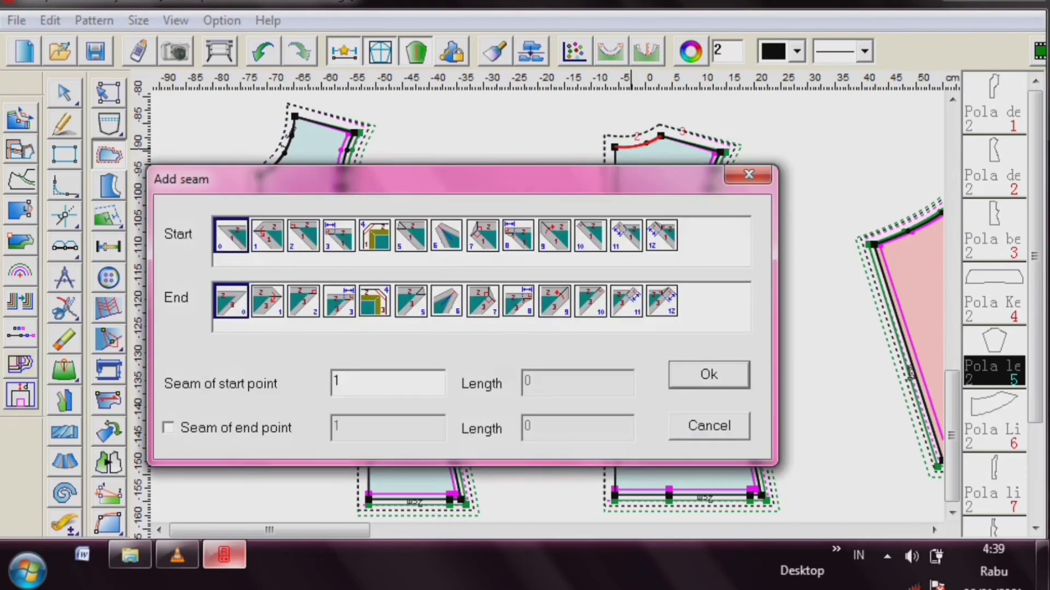
pyautogui.write('.5')
pyautogui.press('Return')
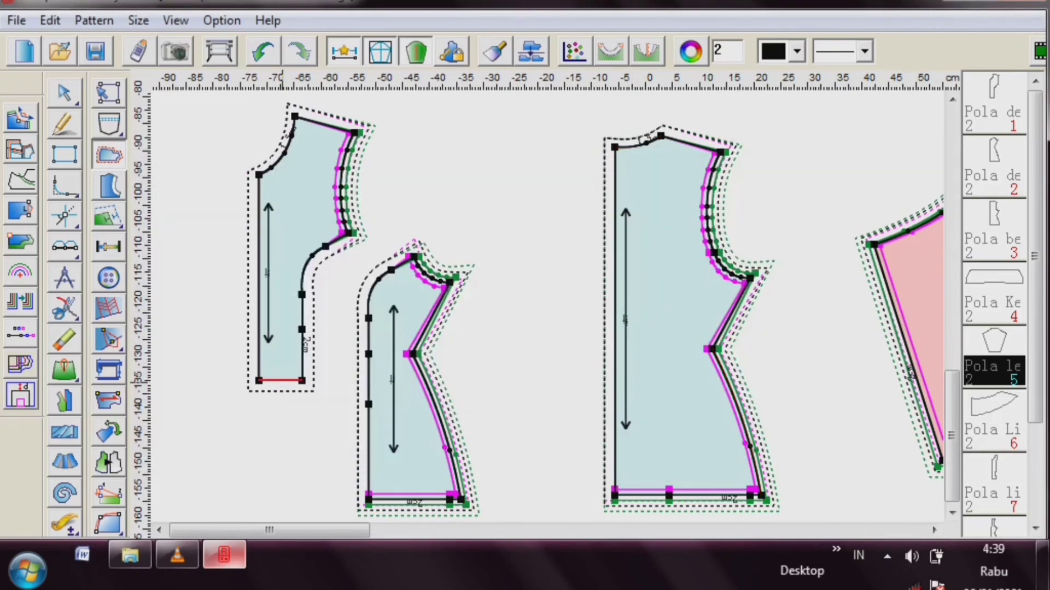
# - Set the seam allowance of the upper front piece's bottom edge to 4 cm
pyautogui.click(283, 381)
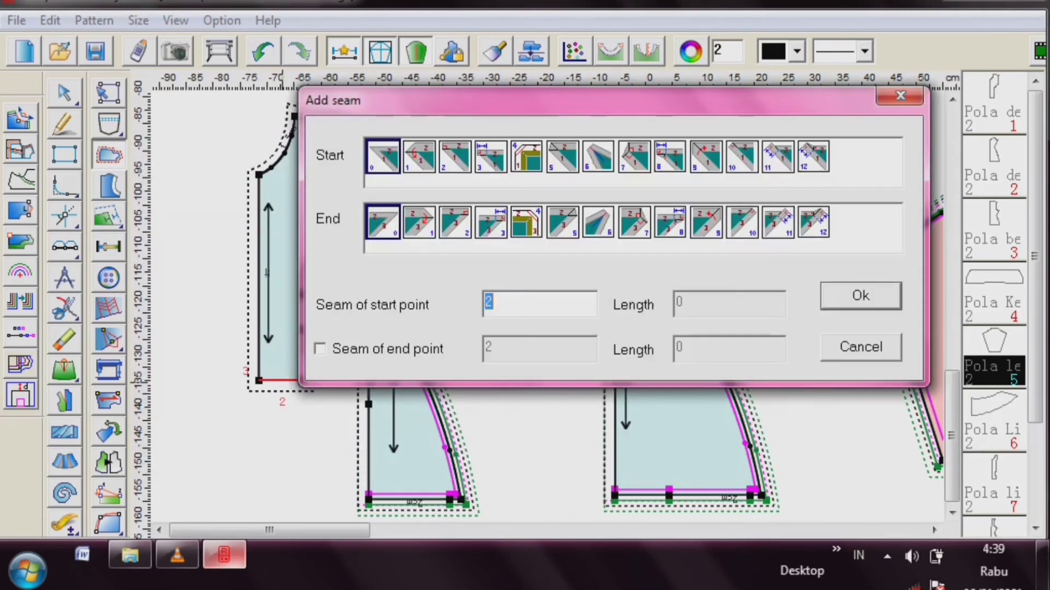
pyautogui.write('4')
pyautogui.click(860, 295)
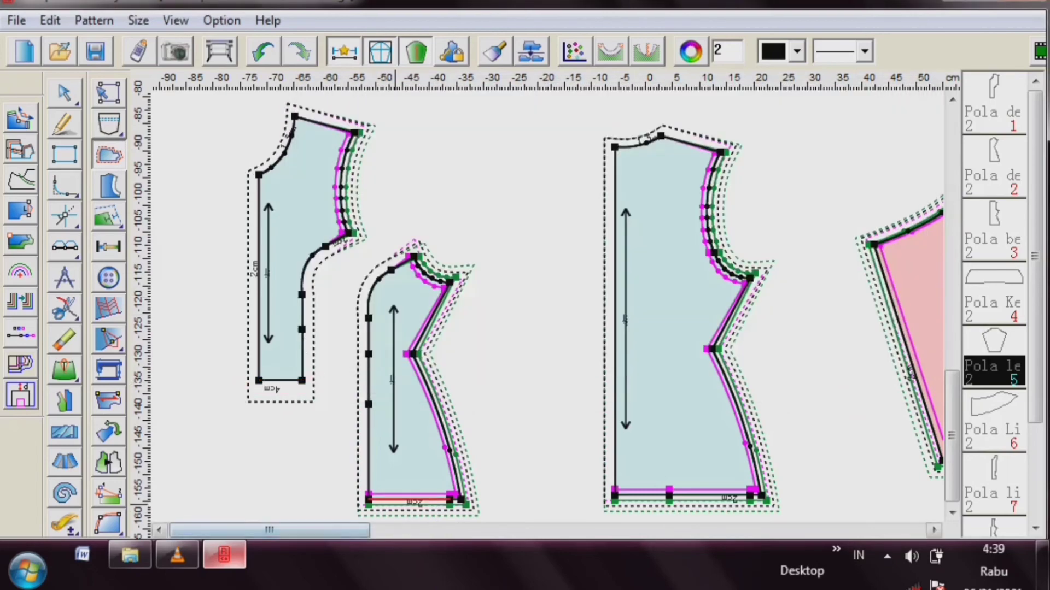
# - Set the seam allowance of the lower front piece's long hem segment to 4 cm
pyautogui.click(393, 501)
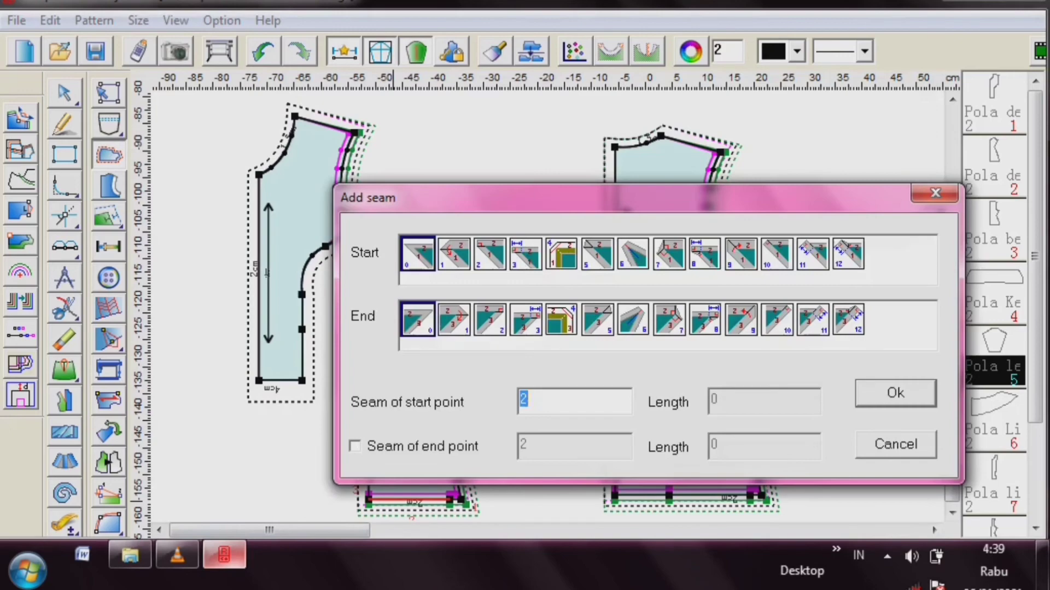
pyautogui.write('4')
pyautogui.press('Return')
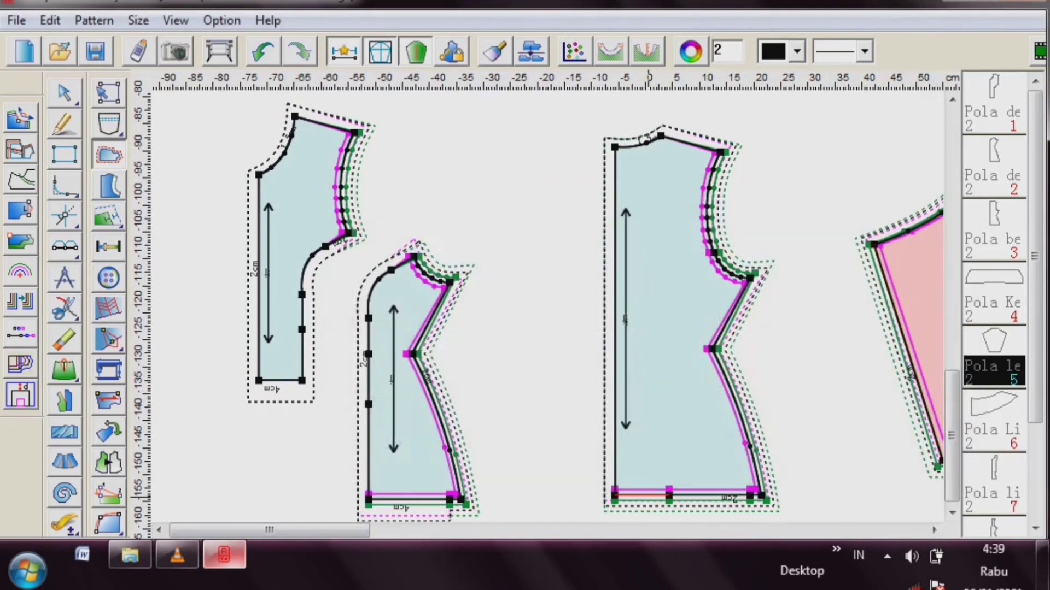
# - Set the seam allowance of all three hem segments of the blue back bodice to 4 cm
pyautogui.click(668, 493)
pyautogui.write('4')
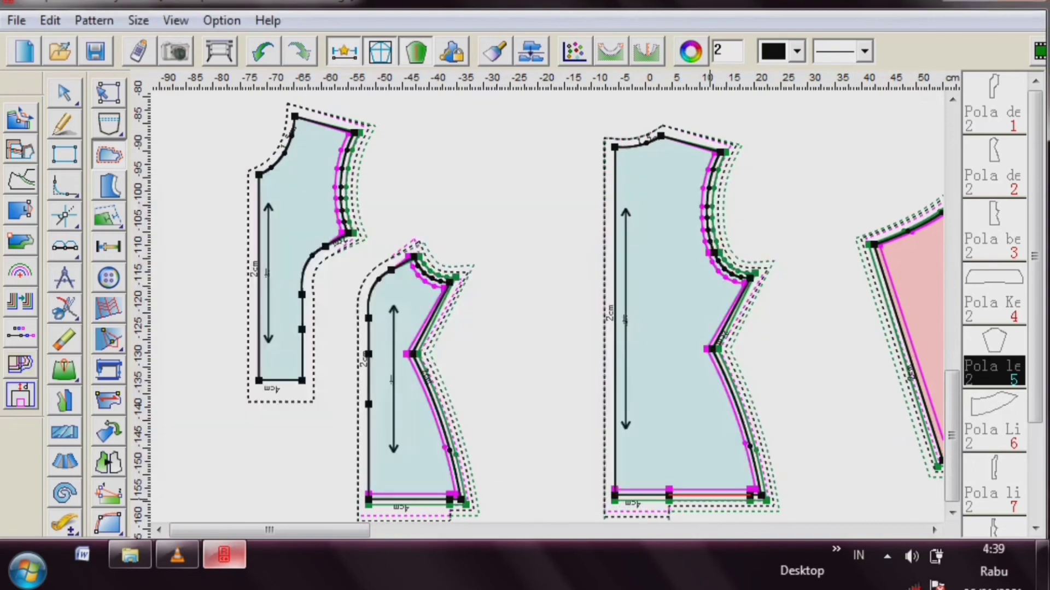
pyautogui.click(709, 496)
pyautogui.write('4')
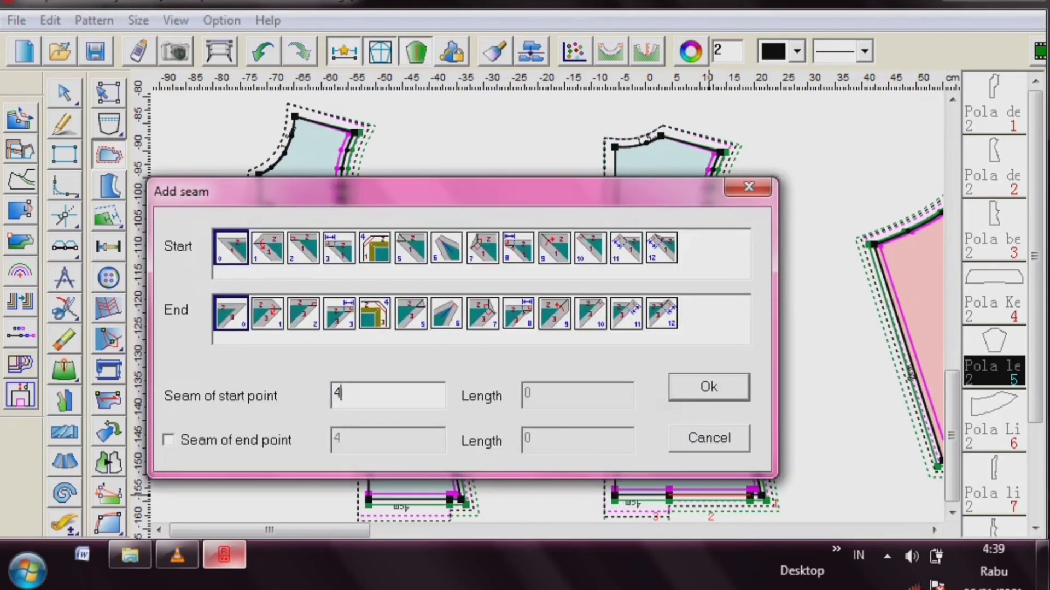
pyautogui.press('Return')
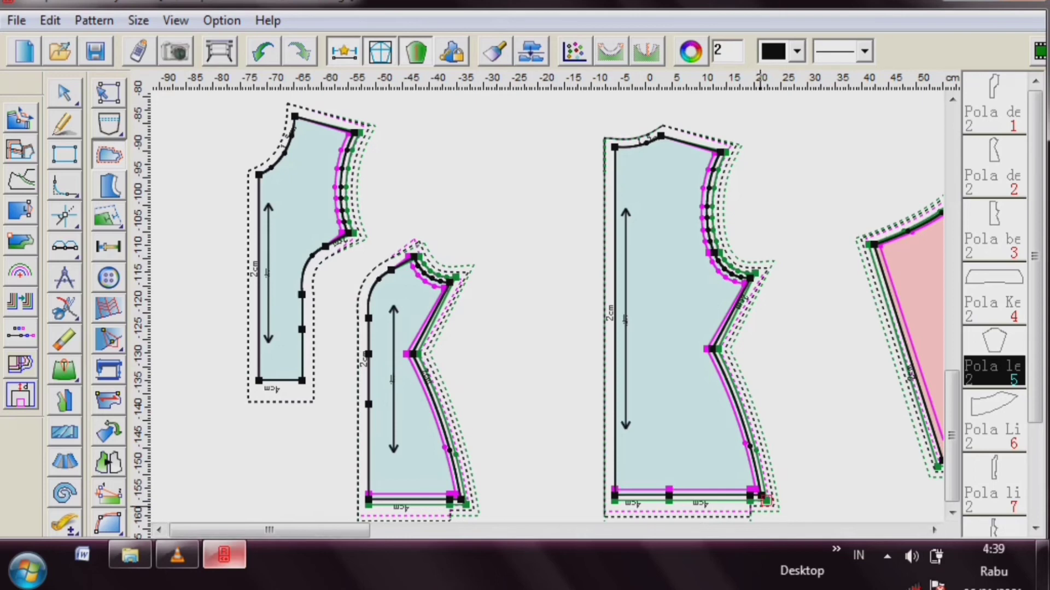
pyautogui.click(757, 503)
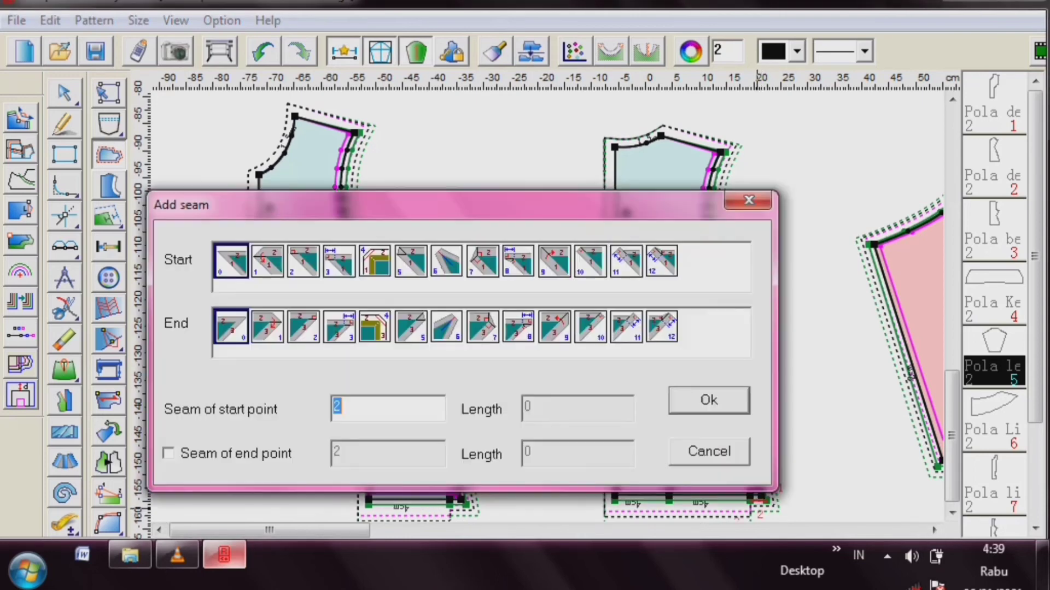
pyautogui.write('4')
pyautogui.click(722, 401)
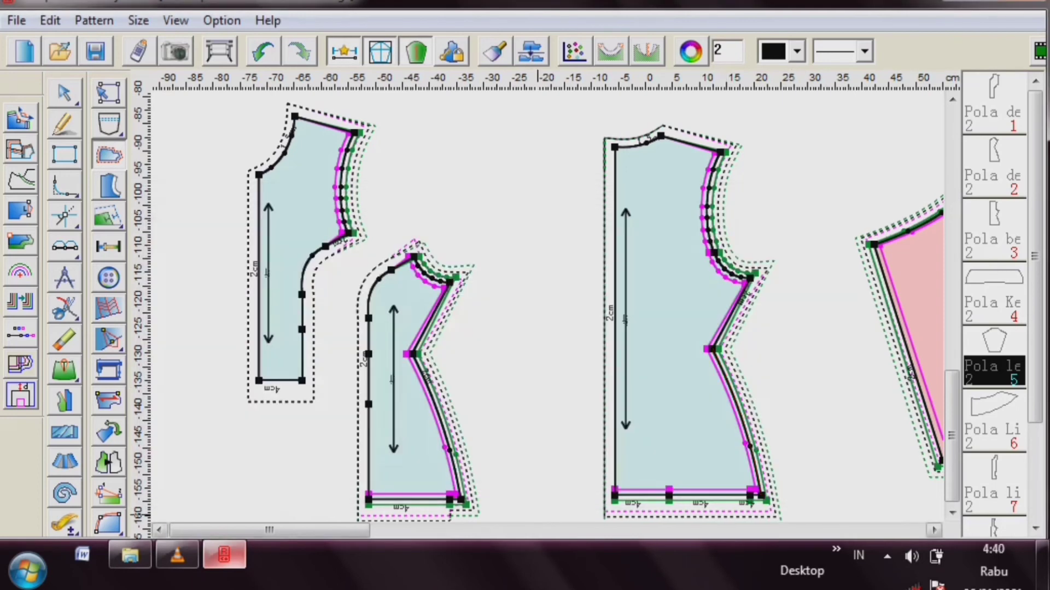
# - Set the seam allowance of both hem segments of the sleeve to 4 cm
pyautogui.moveTo(279, 530); pyautogui.dragTo(573, 530)
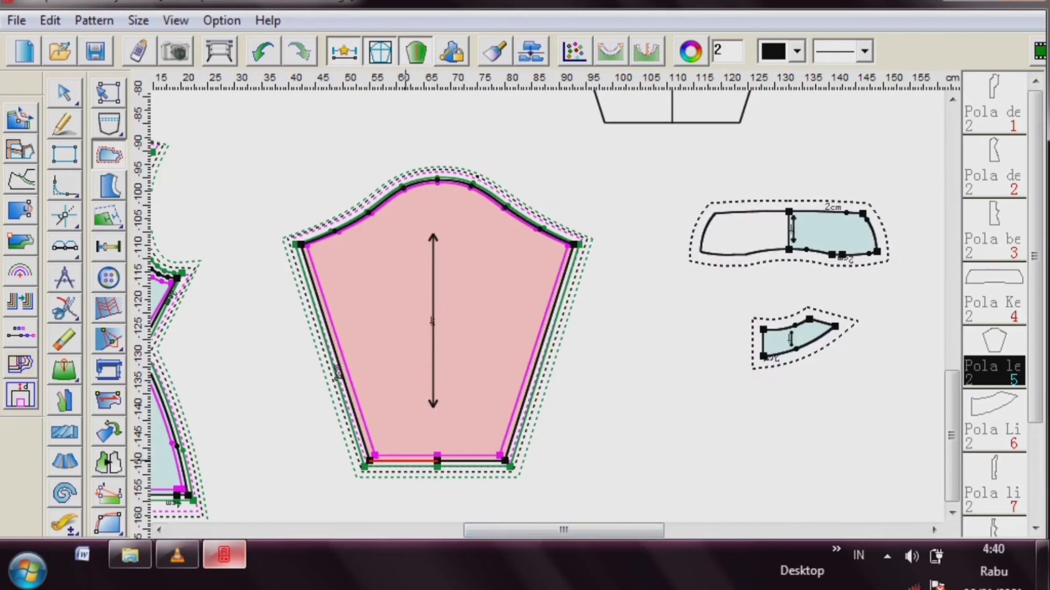
pyautogui.click(408, 461)
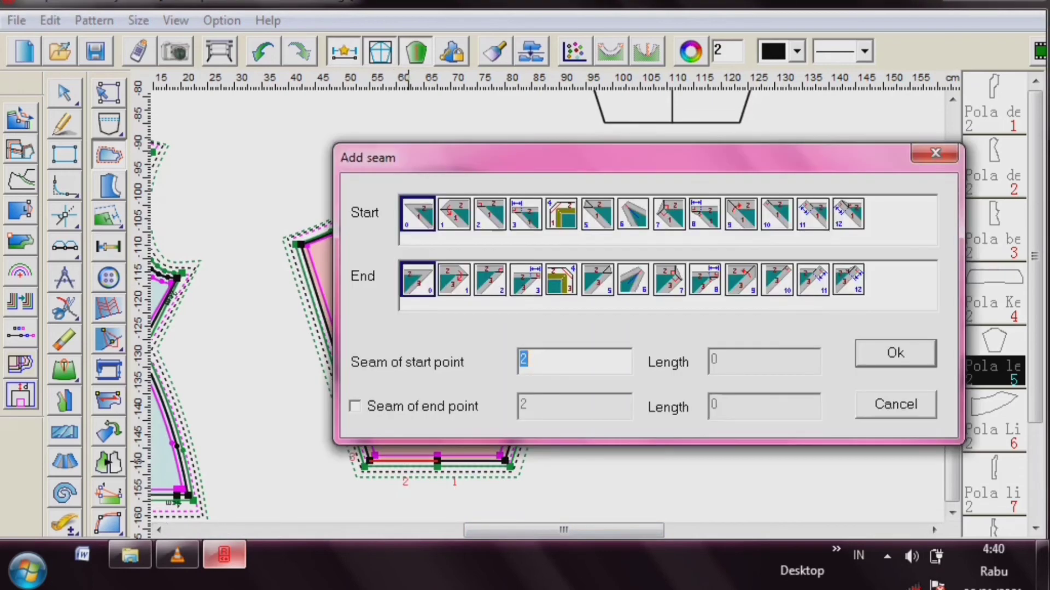
pyautogui.write('4')
pyautogui.press('Return')
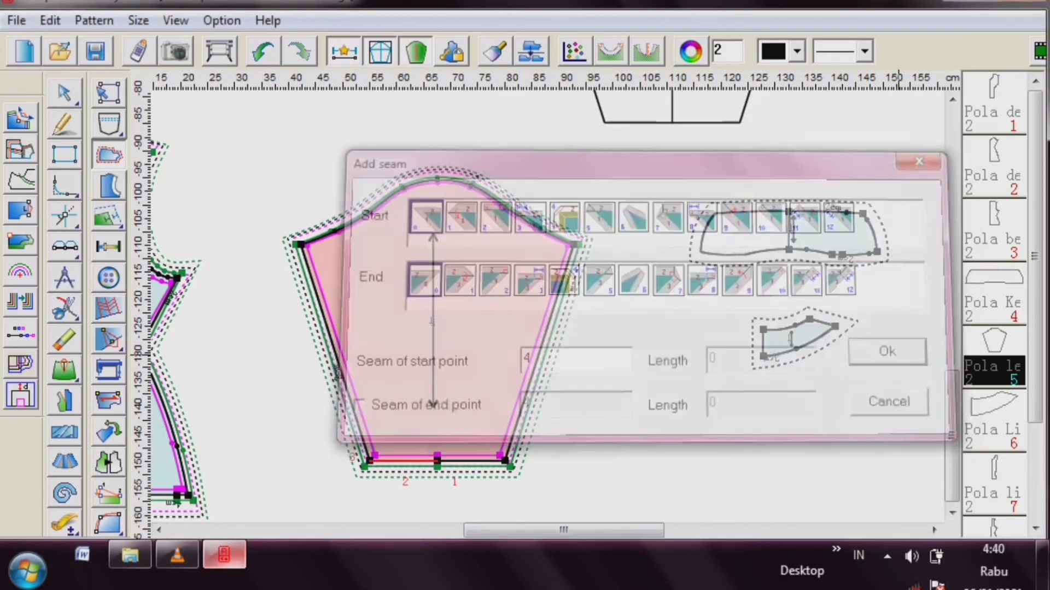
pyautogui.click(467, 461)
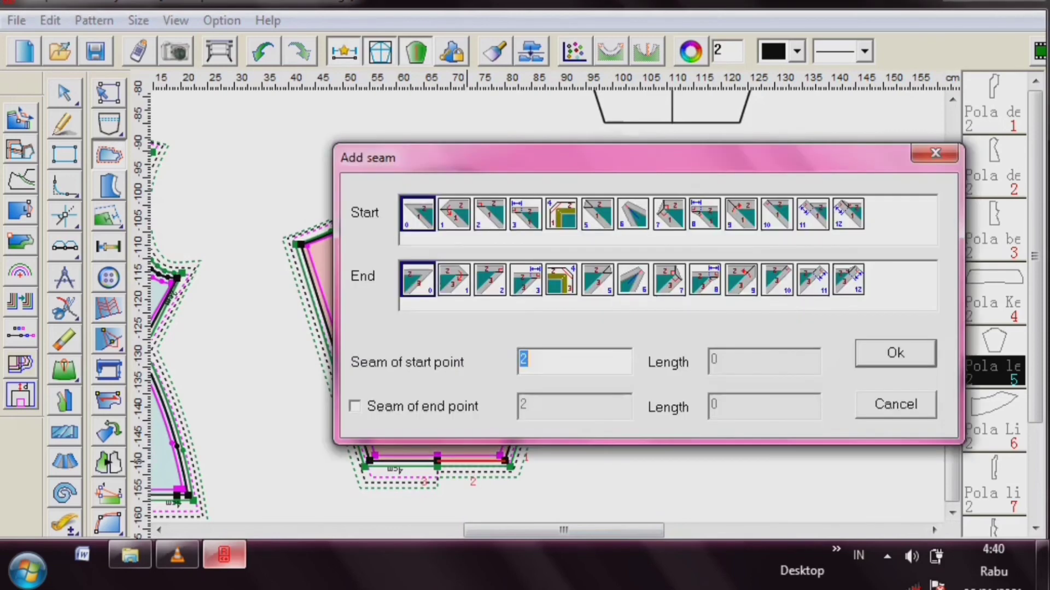
pyautogui.write('4')
pyautogui.press('Return')
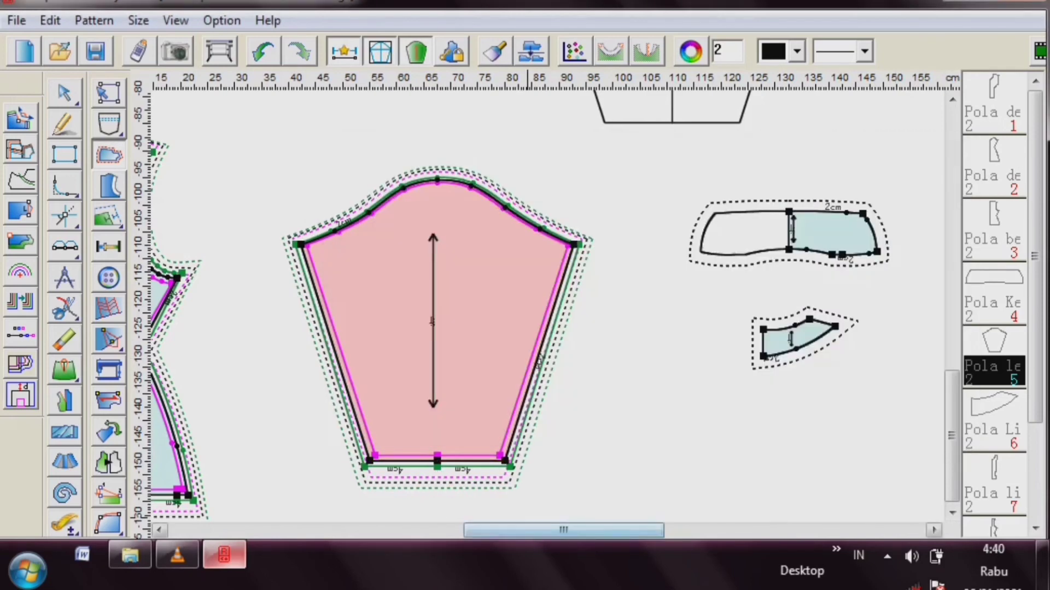
# - Set the seam allowance of the small curved facing piece's upper neckline edge to 1.5 cm
pyautogui.moveTo(530, 531); pyautogui.dragTo(681, 530)
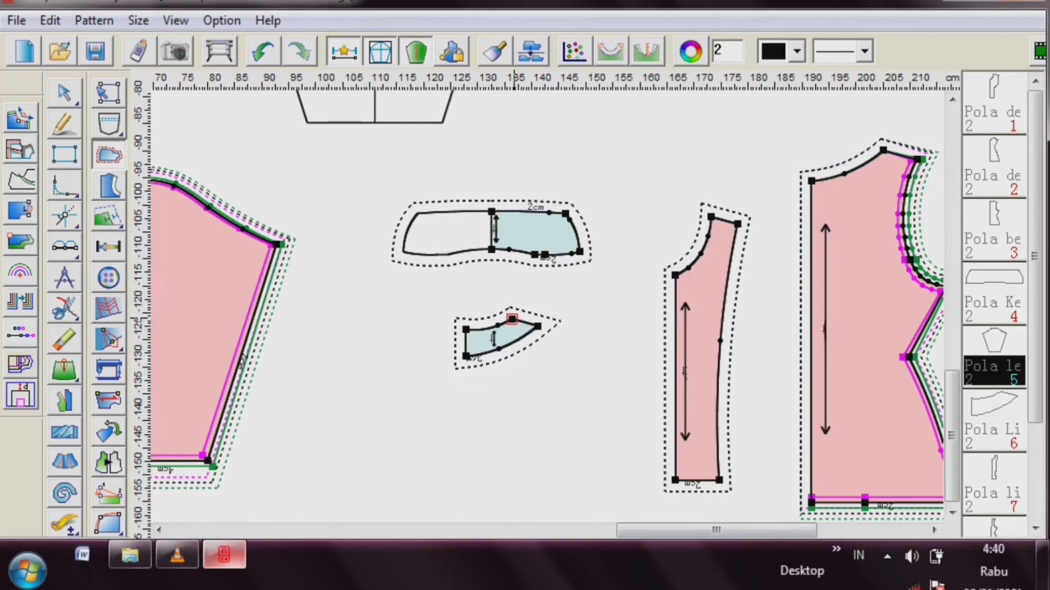
pyautogui.click(513, 319)
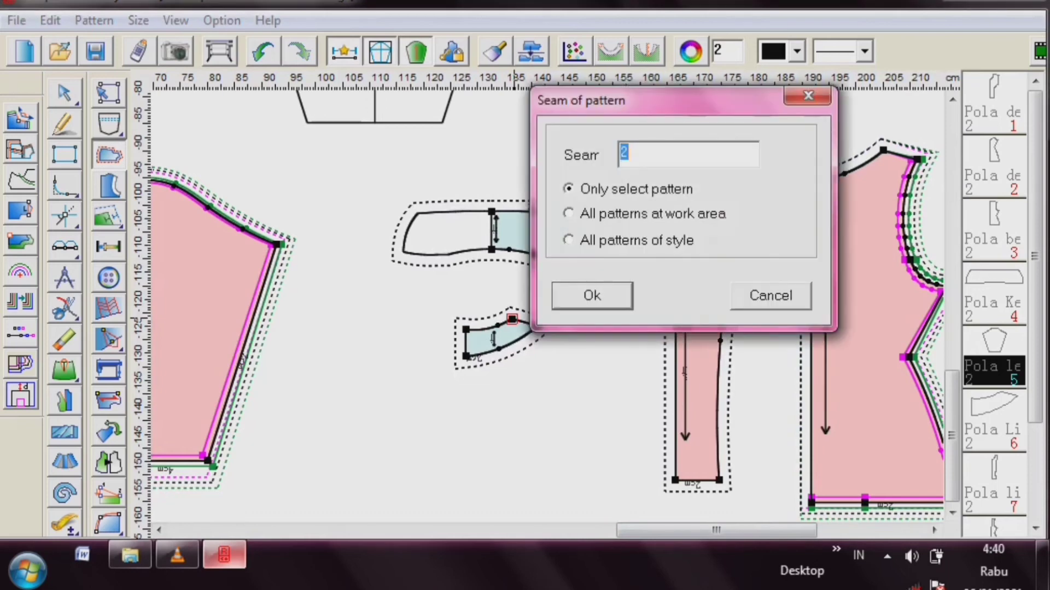
pyautogui.click(771, 296)
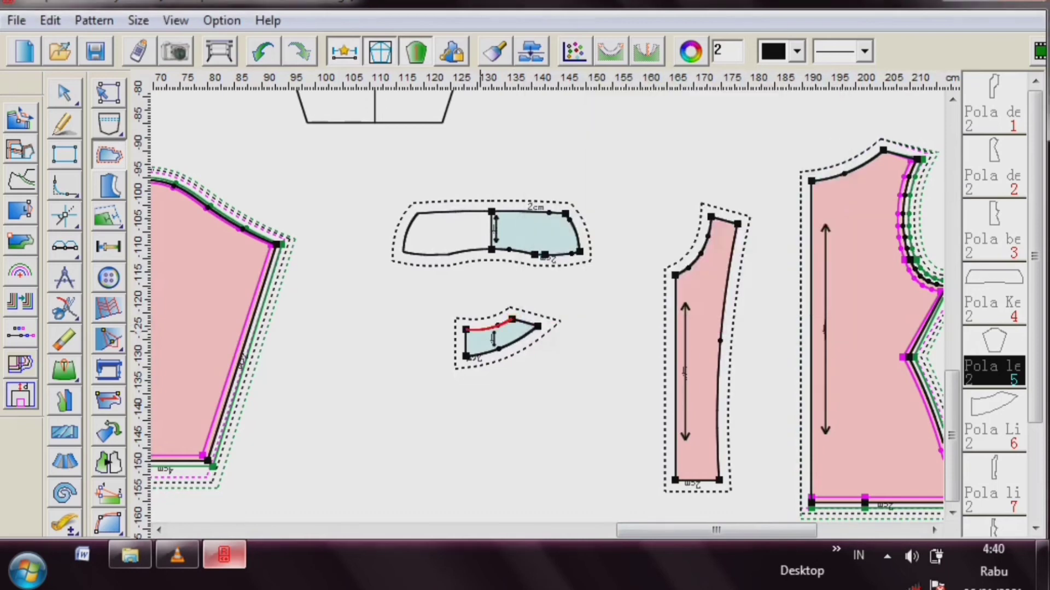
pyautogui.click(487, 327)
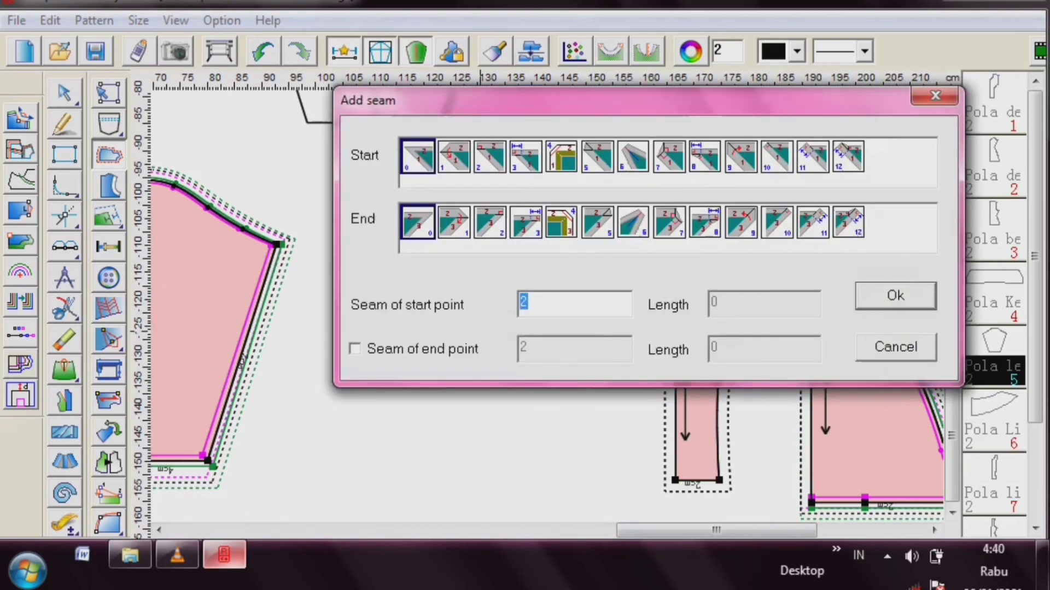
pyautogui.write('1.5')
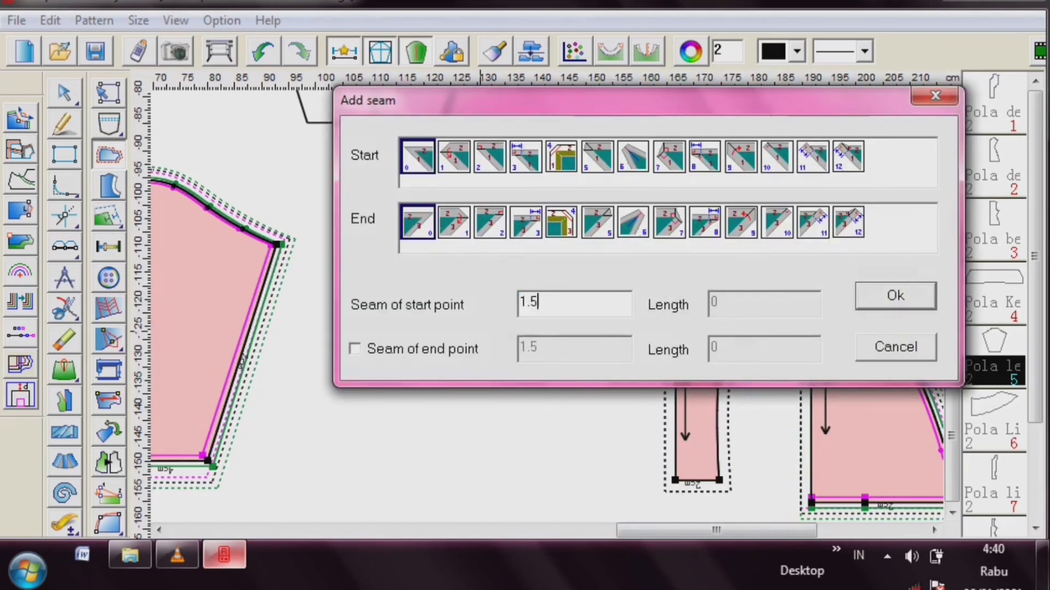
pyautogui.click(896, 295)
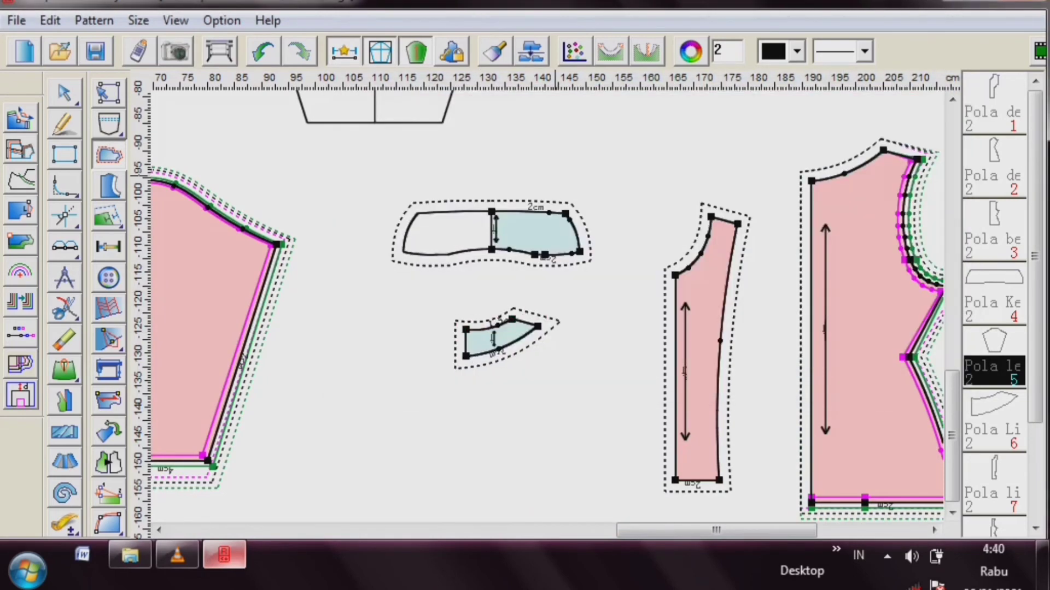
# - Set the seam allowance around the whole collar piece to 1.5 cm, for the selected pattern only
pyautogui.click(492, 212)
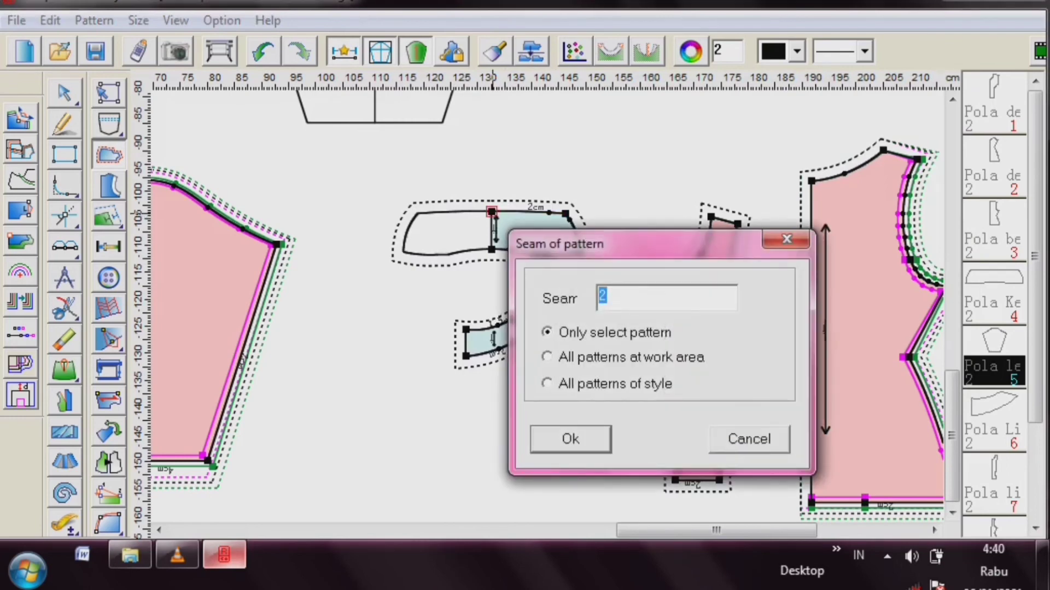
pyautogui.write('1.5')
pyautogui.press('Return')
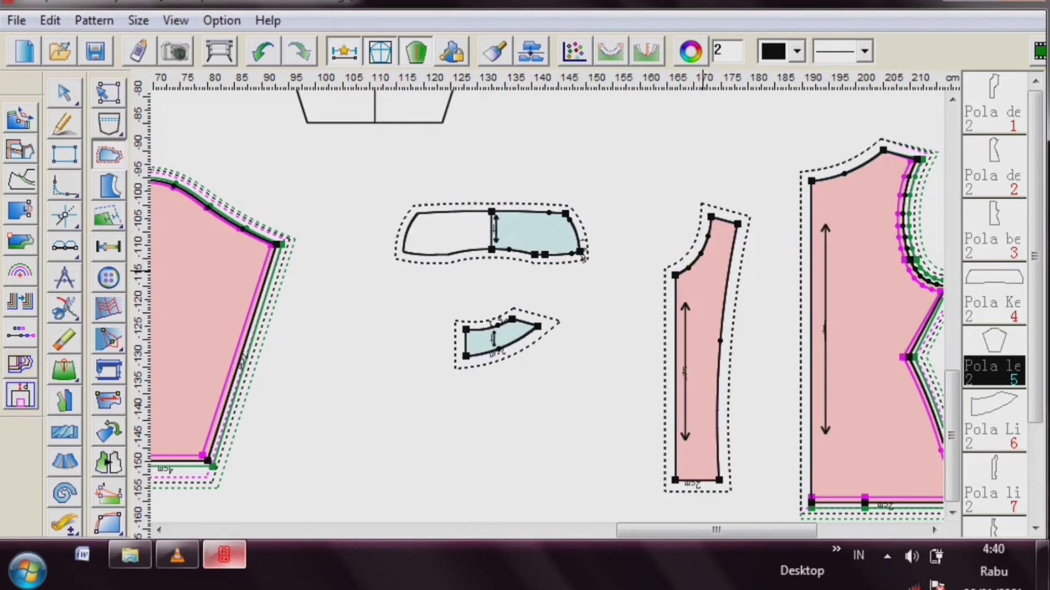
# - Set the seam allowance of the narrow pink front facing's curved neckline to 1.5 cm
pyautogui.click(700, 256)
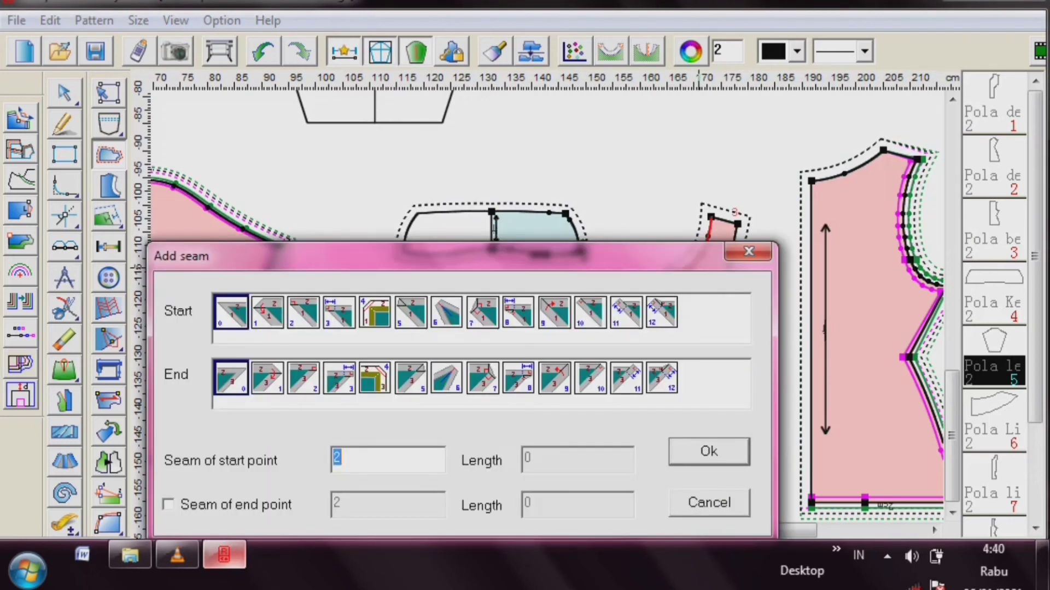
pyautogui.write('1.5')
pyautogui.press('Return')
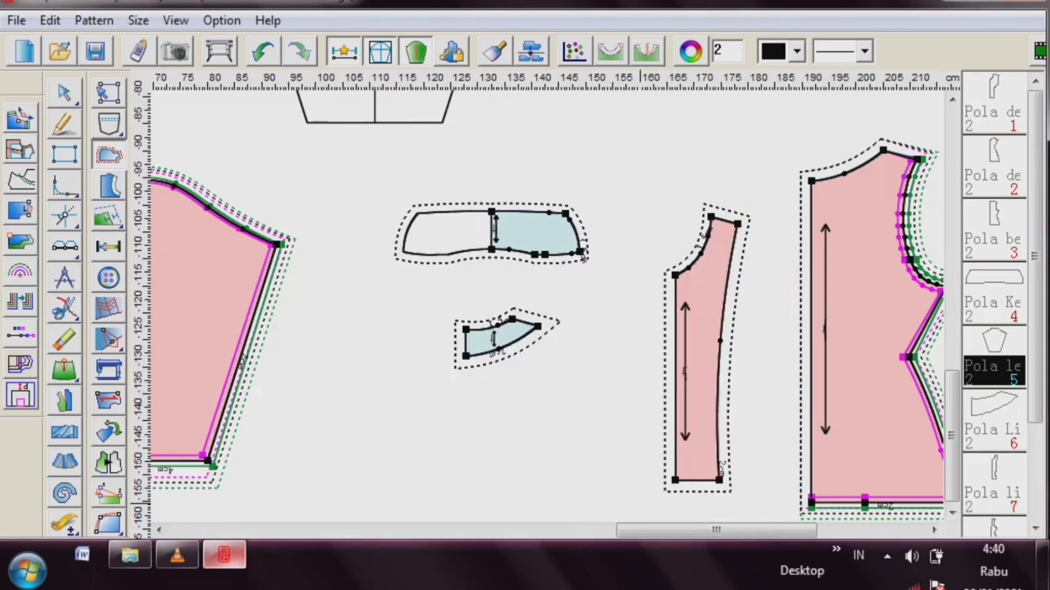
# - Set the seam allowance of the wide pink lining piece's neckline to 1.5 cm
pyautogui.moveTo(635, 530); pyautogui.dragTo(742, 530)
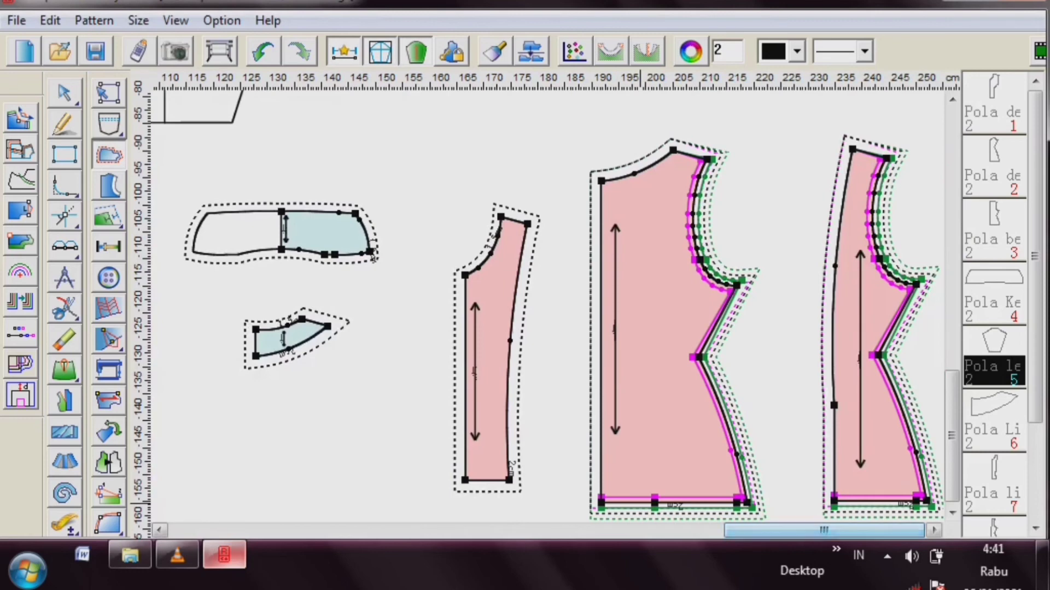
pyautogui.click(650, 165)
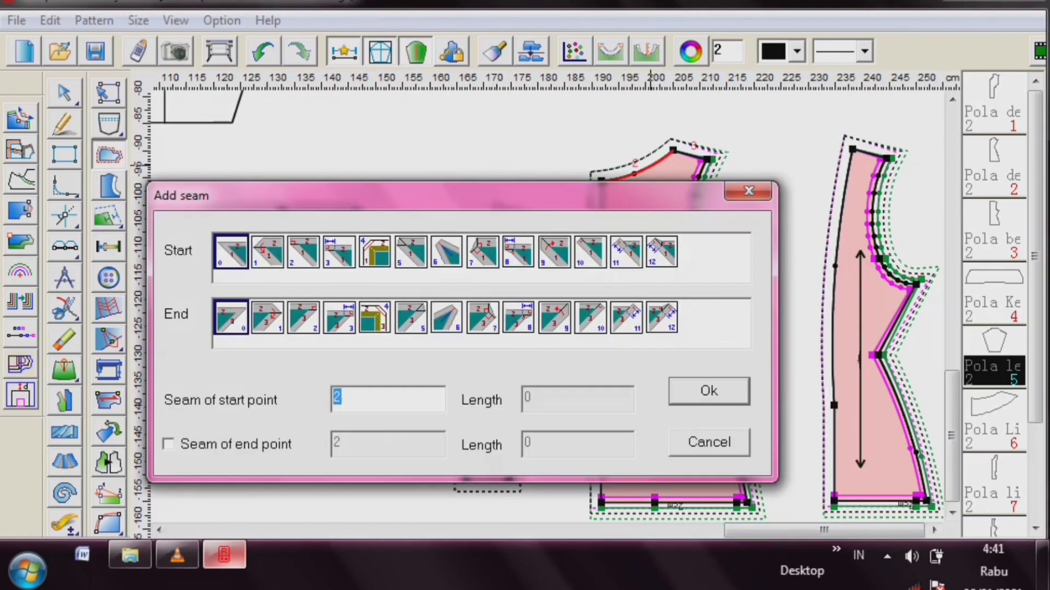
pyautogui.write('1.5')
pyautogui.click(709, 390)
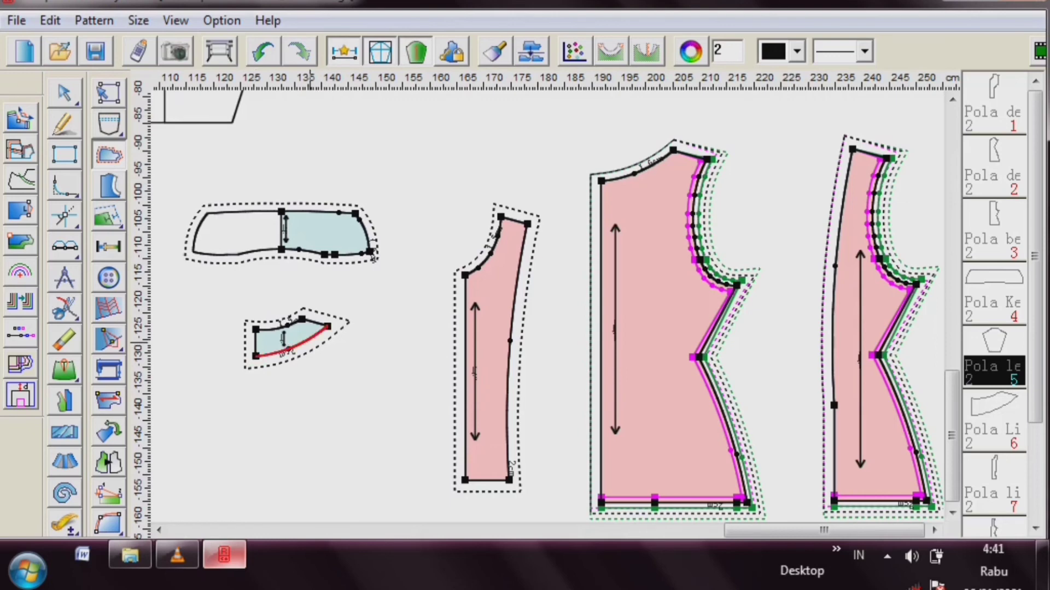
# - Set the seam allowance of the small curved facing piece's lower edge to 1.5 cm
pyautogui.click(310, 342)
pyautogui.write('1')
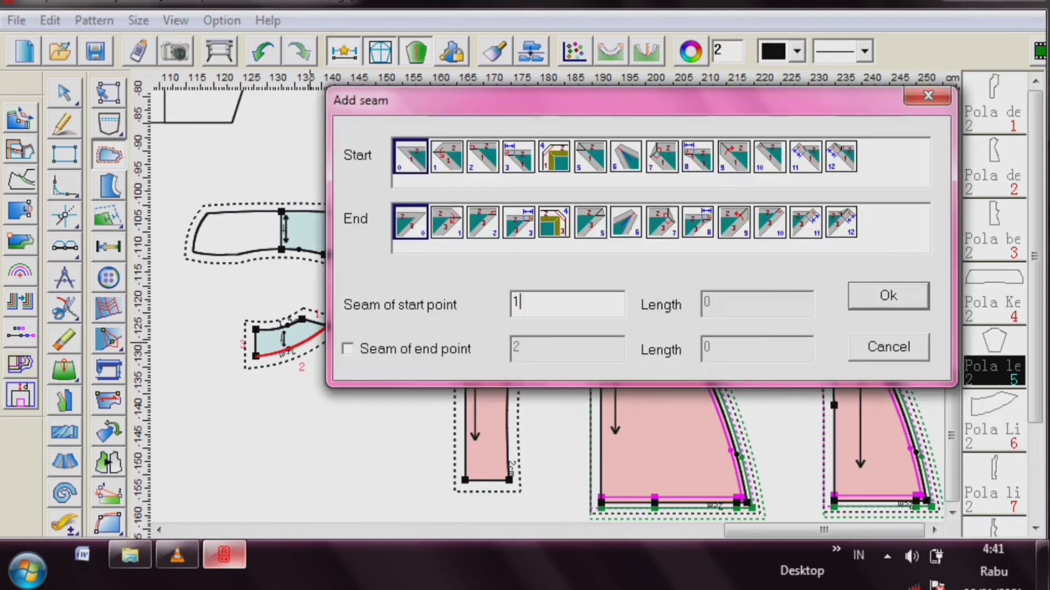
pyautogui.write('.5')
pyautogui.click(888, 296)
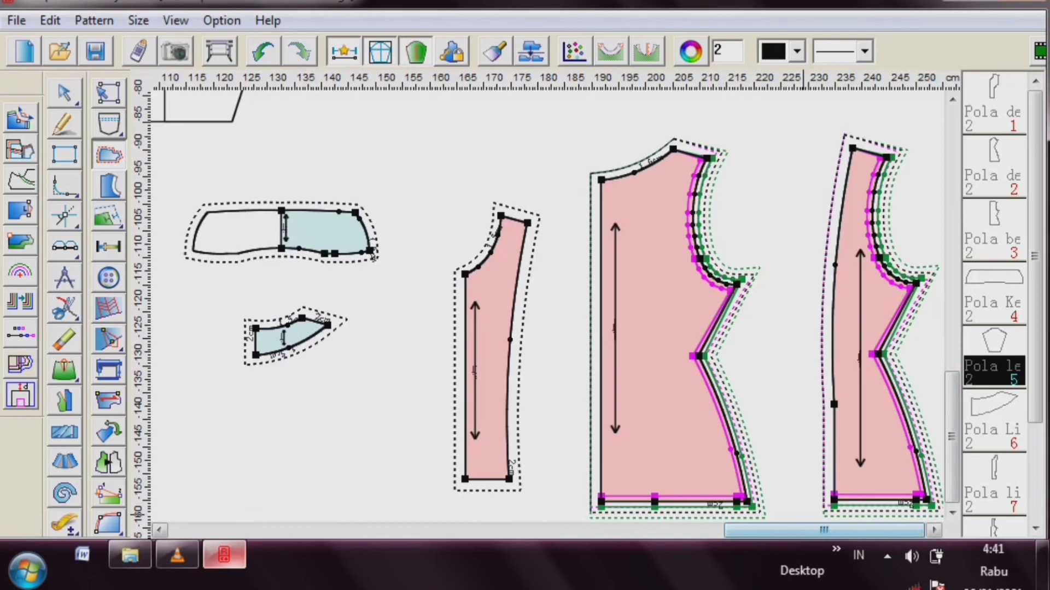
pyautogui.moveTo(804, 530); pyautogui.dragTo(269, 531)
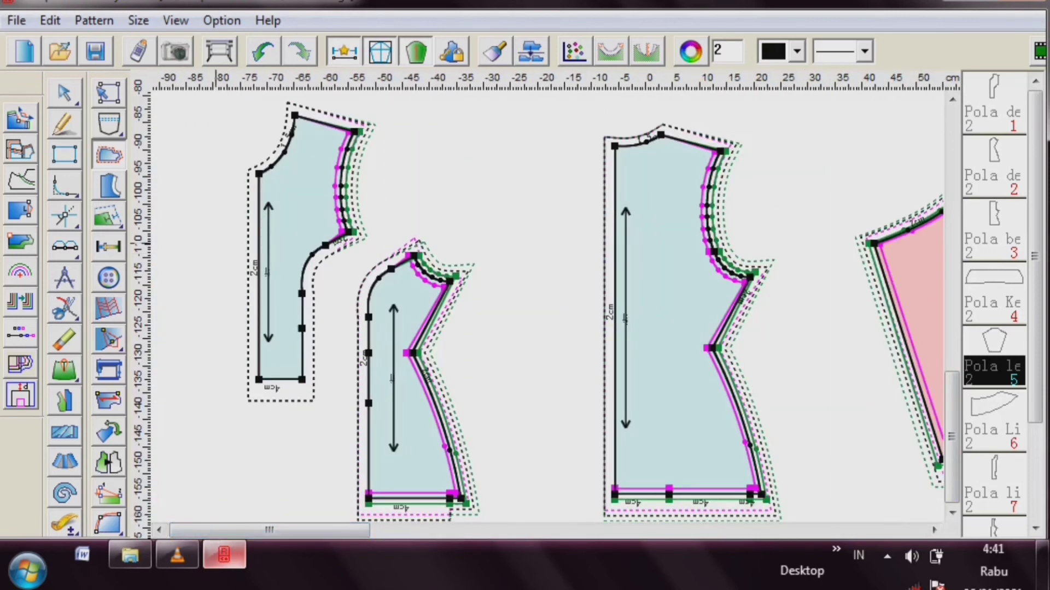
pyautogui.click(65, 94)
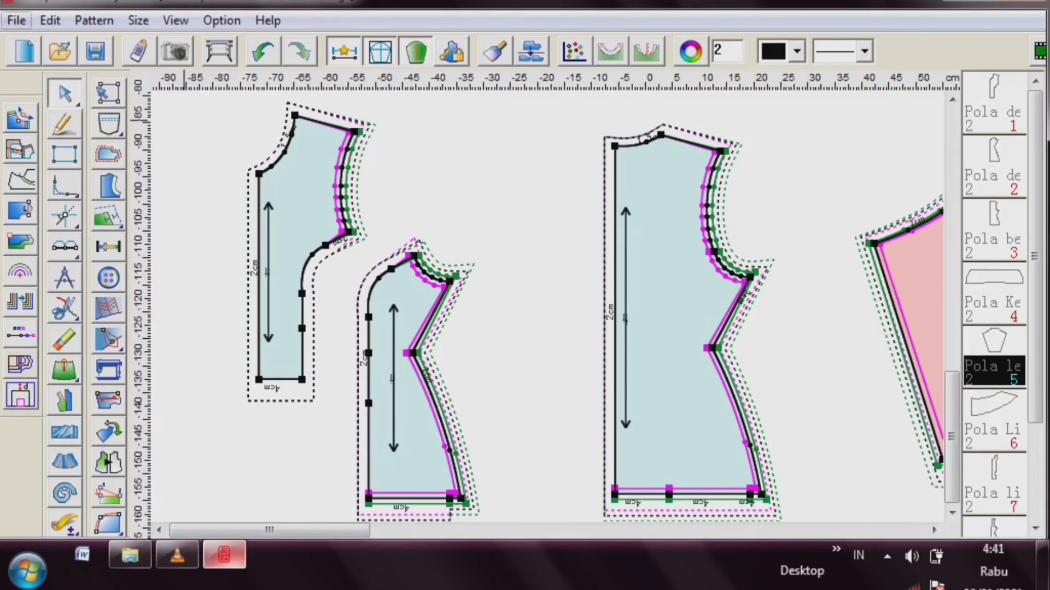
pyautogui.click(16, 20)
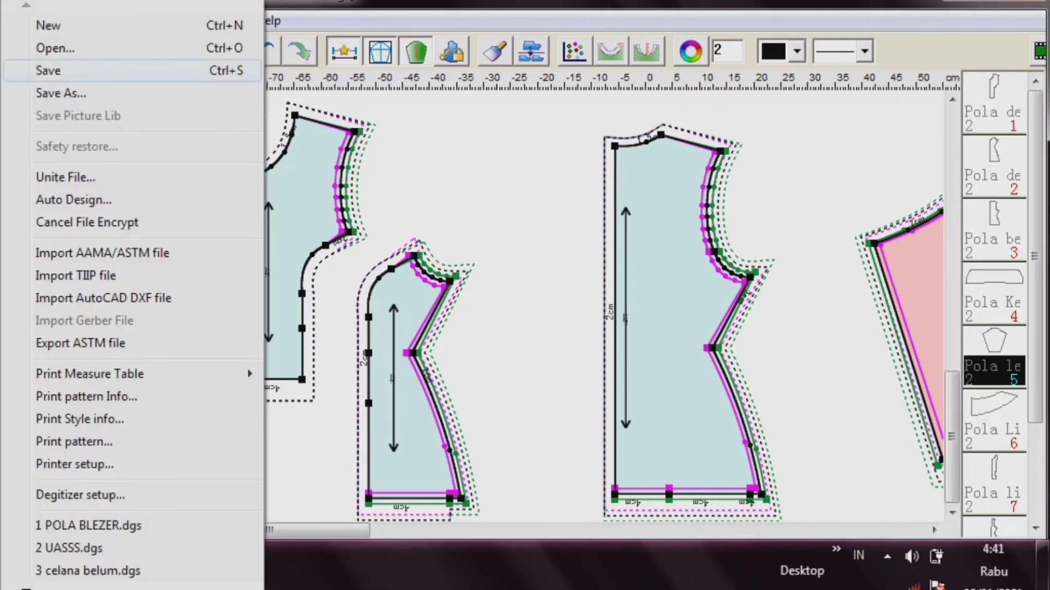
pyautogui.click(48, 70)
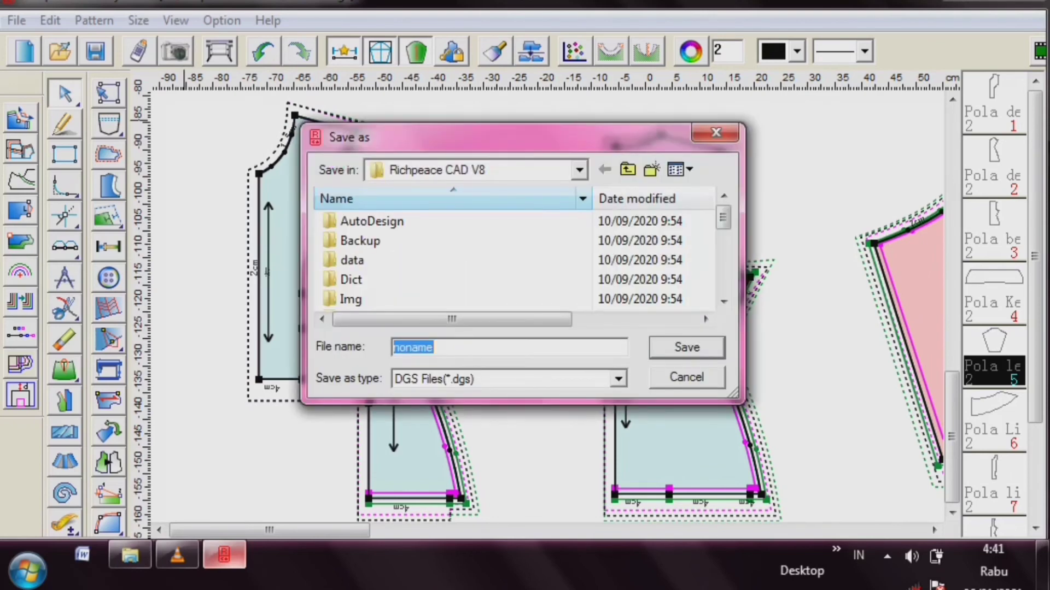
pyautogui.click(687, 377)
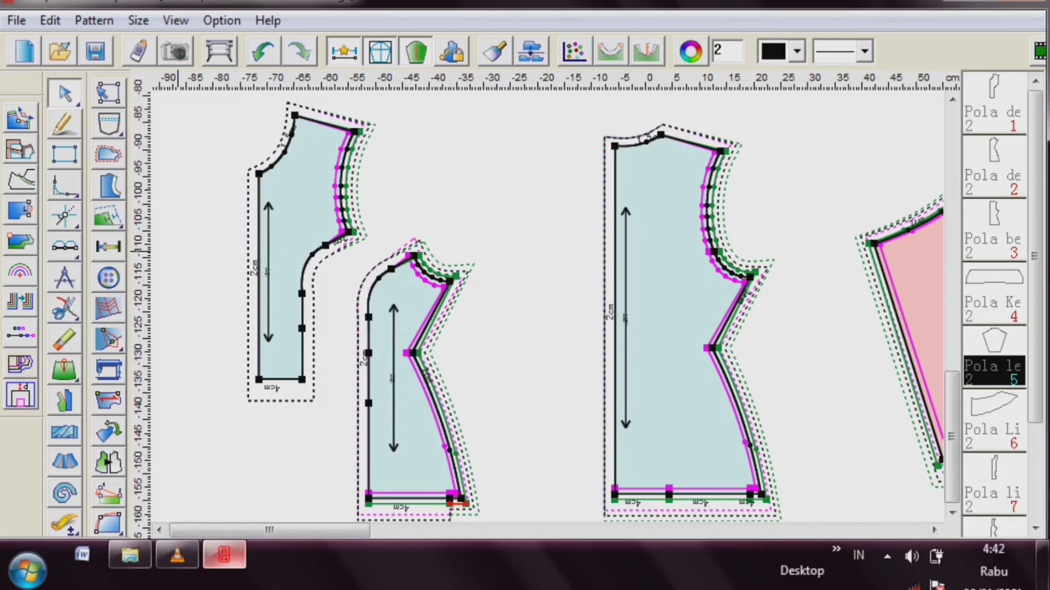
# - Set the seam allowance of the short remaining hem segment at the side corner of the second front piece to 4 cm
pyautogui.rightClick(458, 502)
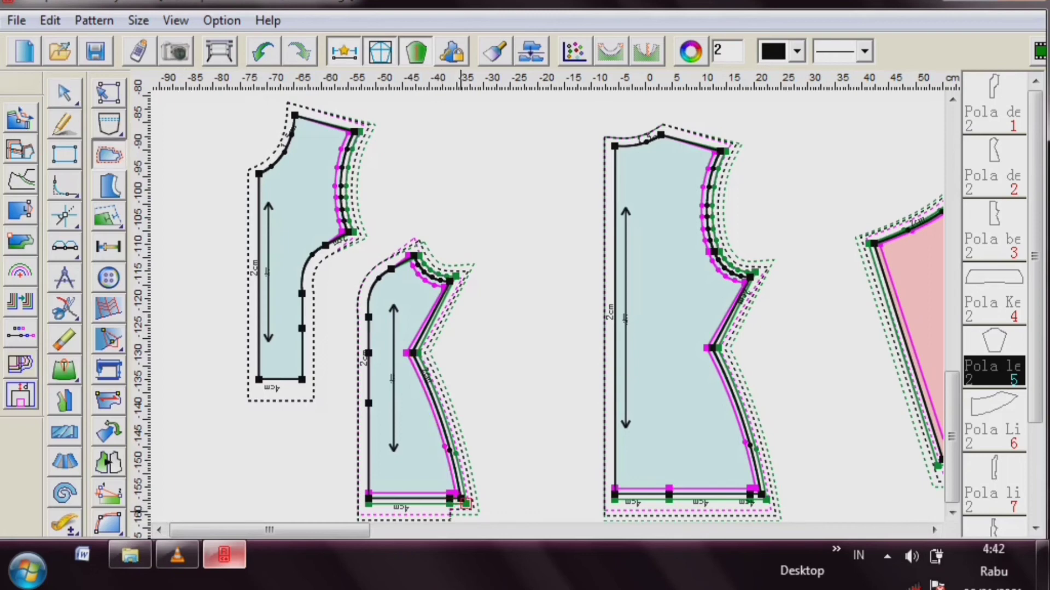
pyautogui.click(460, 503)
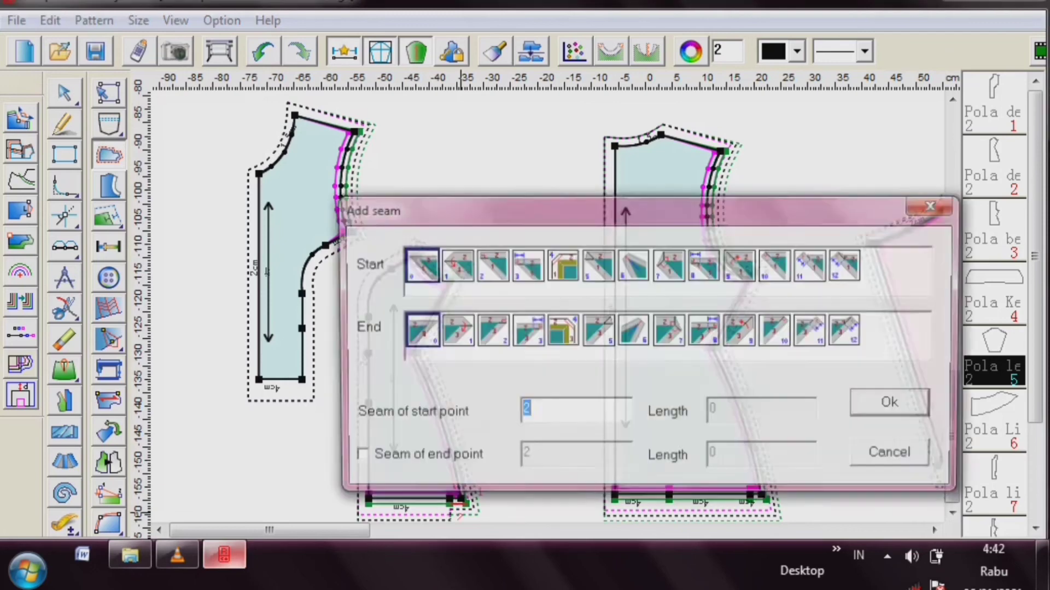
pyautogui.write('4')
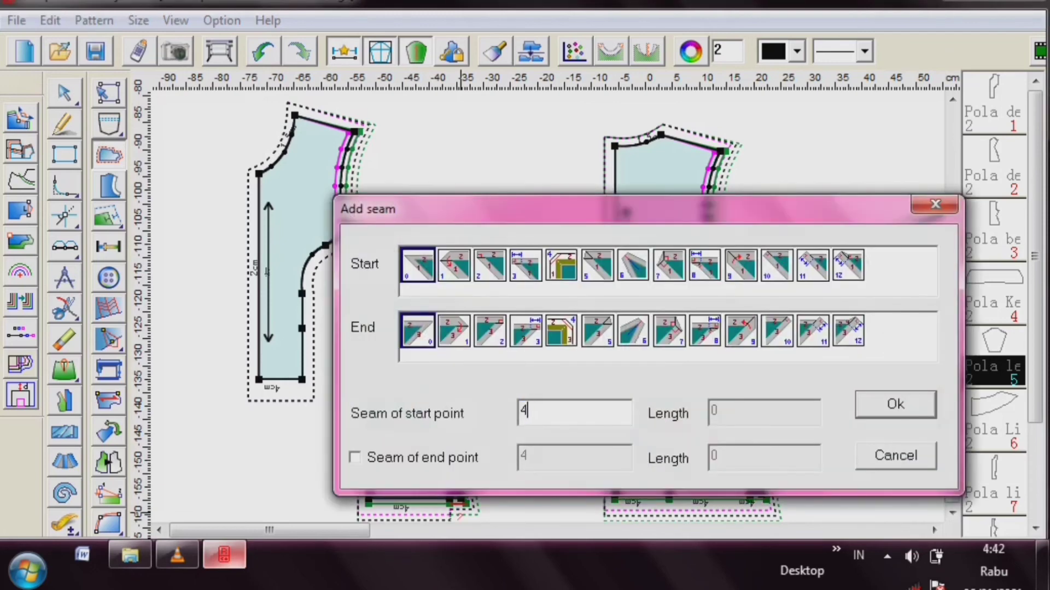
pyautogui.click(895, 404)
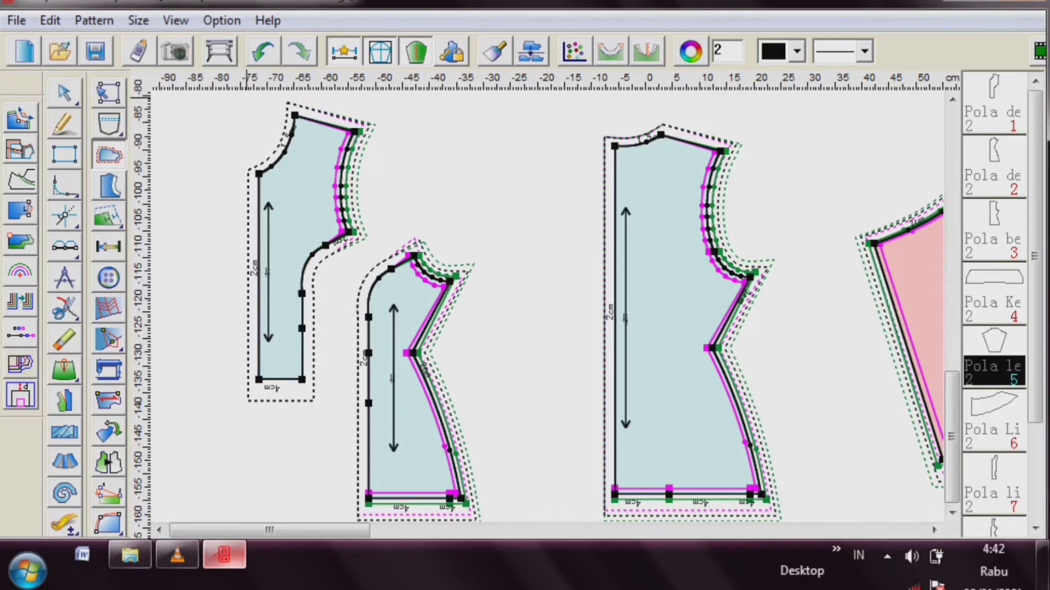
pyautogui.click(64, 93)
# - Save the pattern file under the name Pola Blazer in the Richpeace CAD V8 folder
pyautogui.click(17, 20)
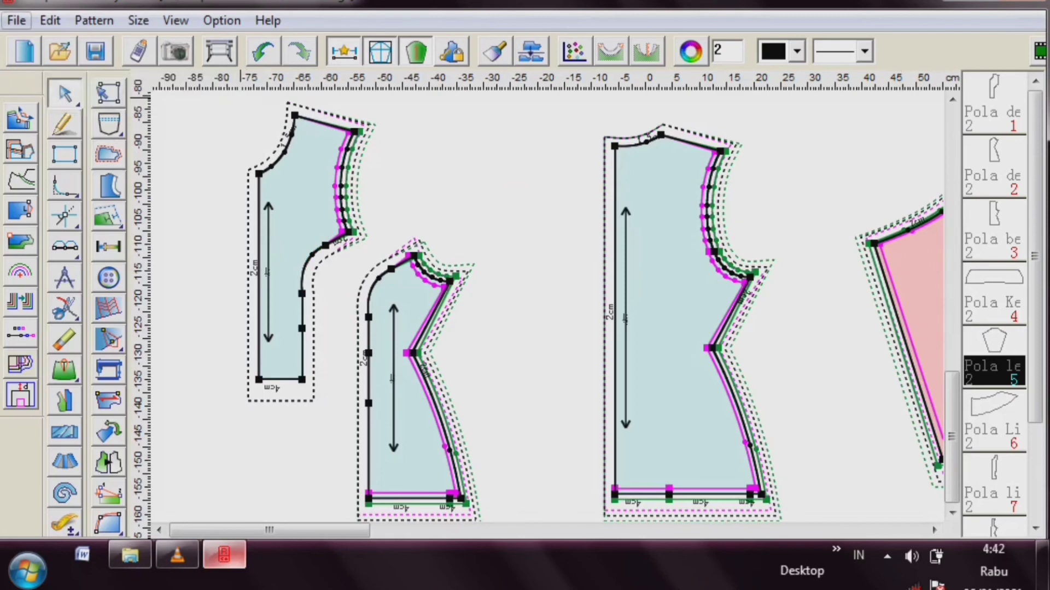
pyautogui.click(93, 71)
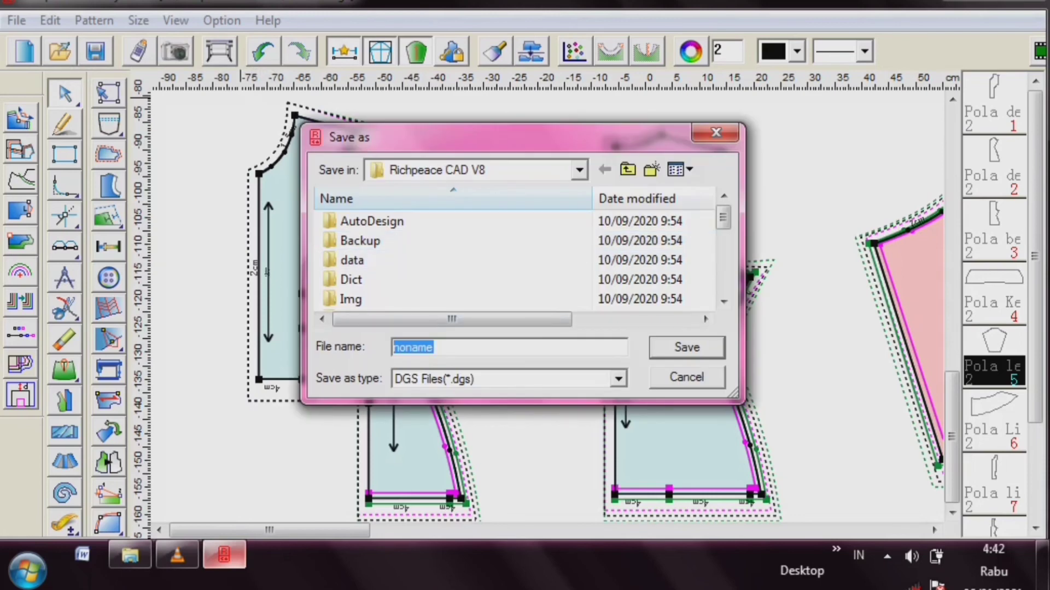
pyautogui.write('Pola ')
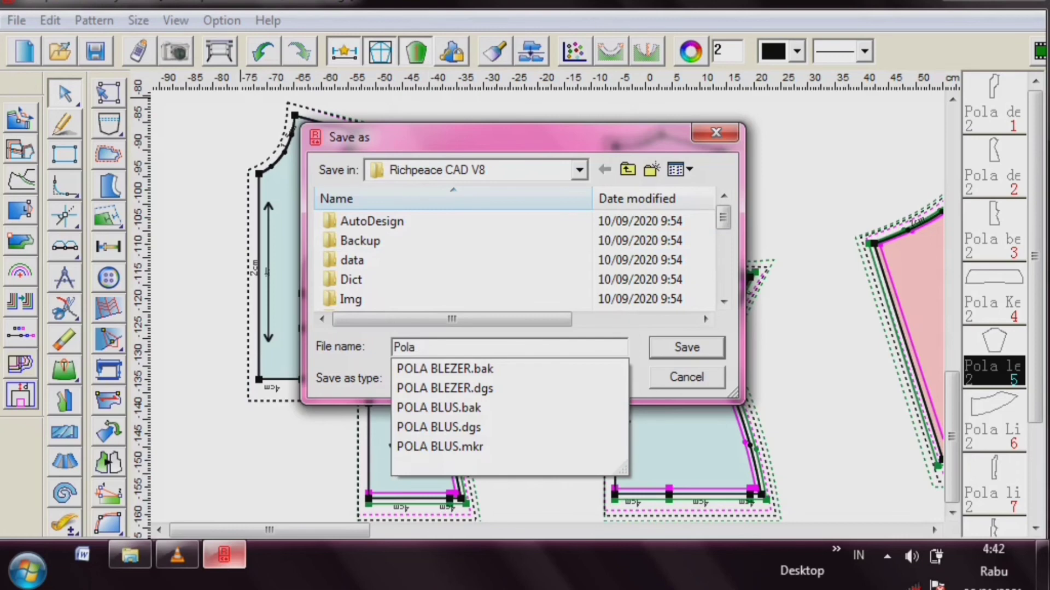
pyautogui.write('Blazer')
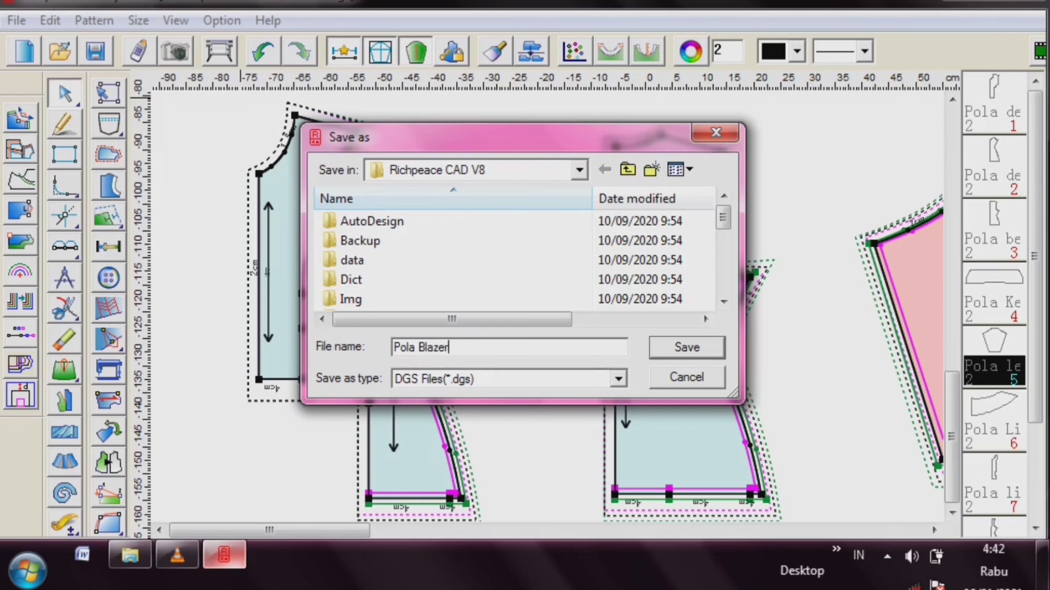
pyautogui.press('Return')
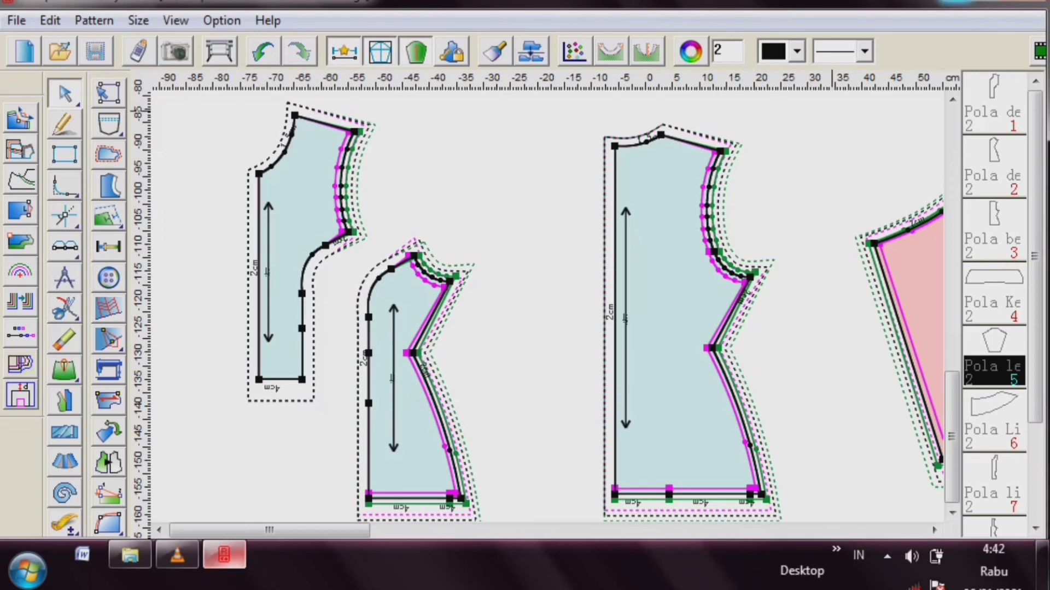
# - Minimize the pattern design window and launch the RP-GMS marker-making program
pyautogui.click(956, 1)
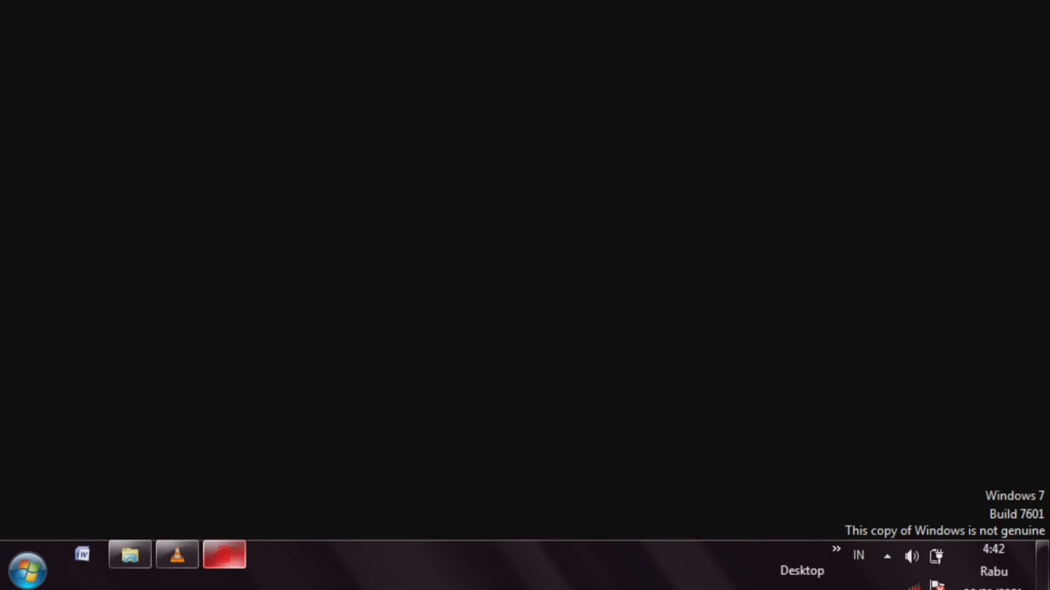
pyautogui.click(27, 570)
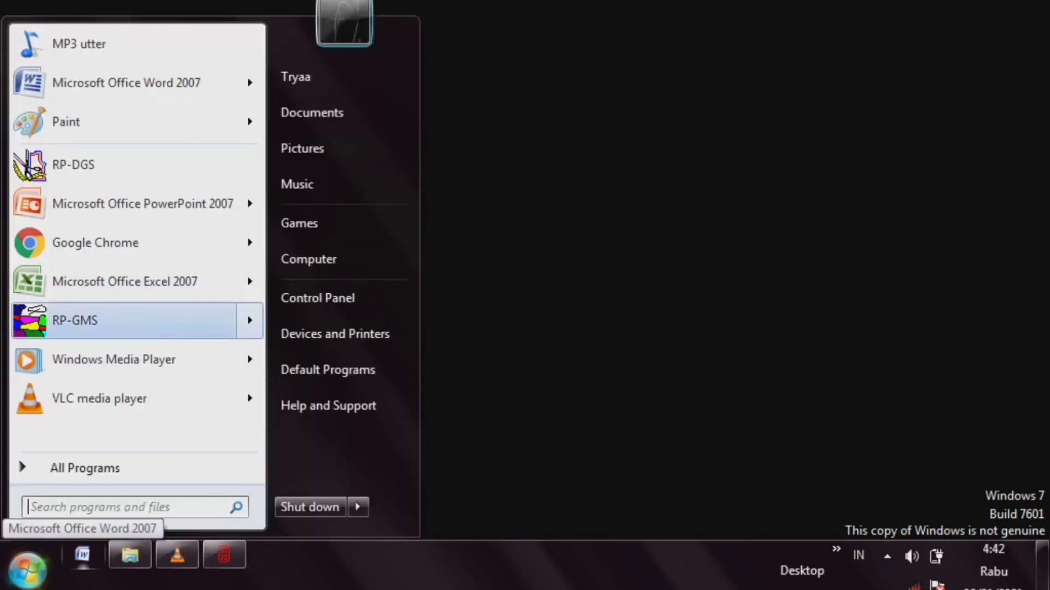
pyautogui.moveTo(125, 321)
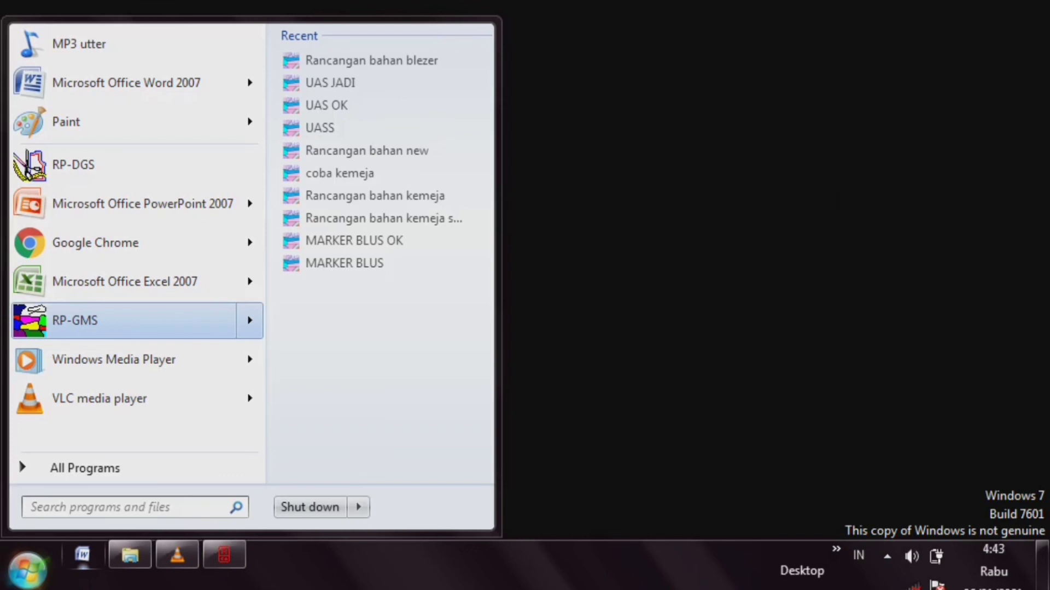
pyautogui.click(125, 320)
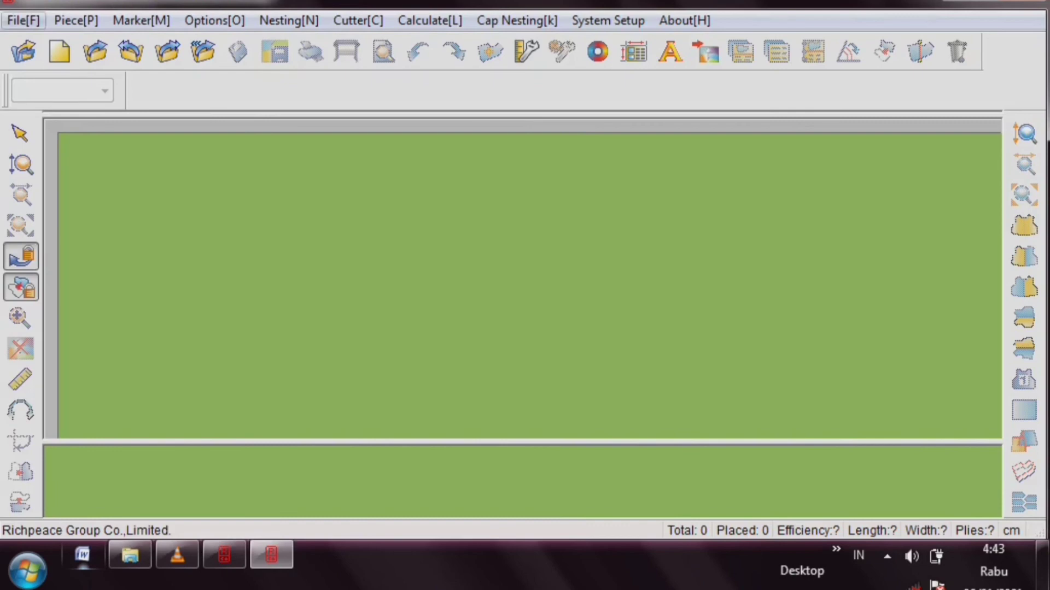
# - Create a new marker with the comment POLA BLAZER, accepting the 150 cm width and 50 m length
pyautogui.click(23, 20)
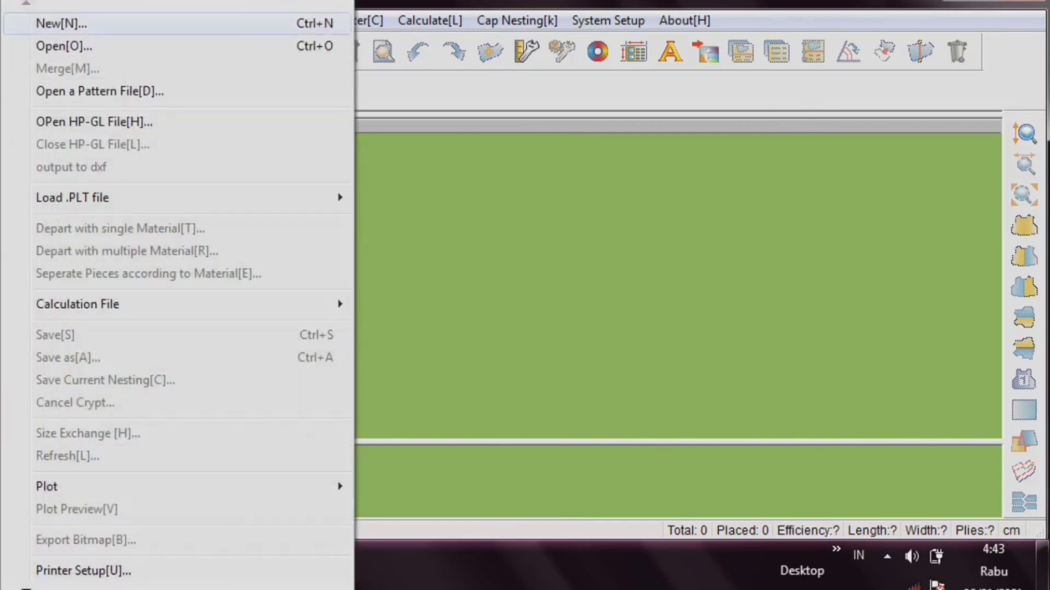
pyautogui.click(61, 23)
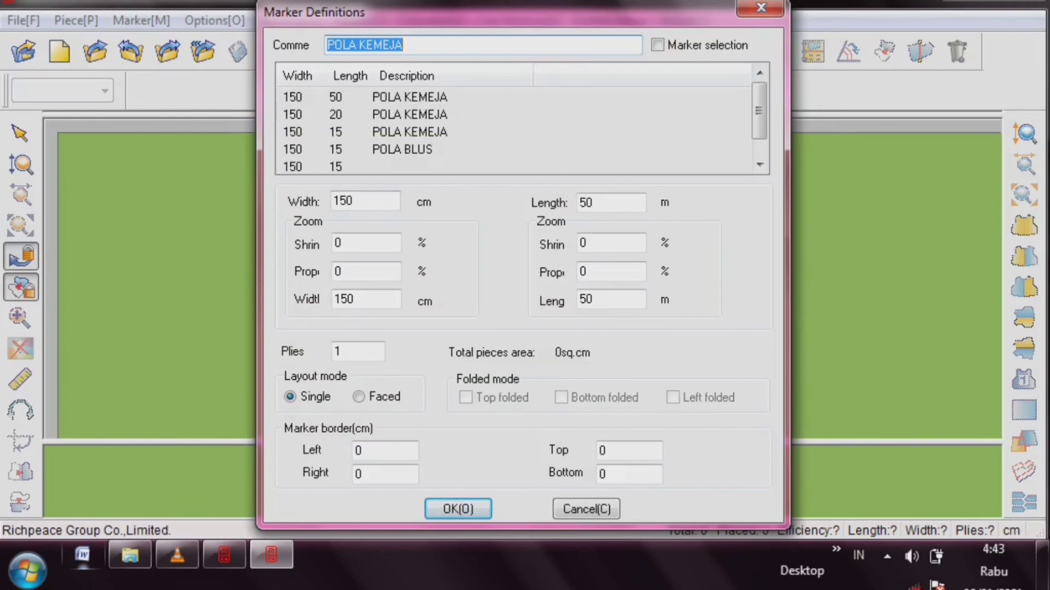
pyautogui.moveTo(404, 45); pyautogui.dragTo(389, 45)
pyautogui.doubleClick(383, 45)
pyautogui.click(358, 45)
pyautogui.press('BackSpace')
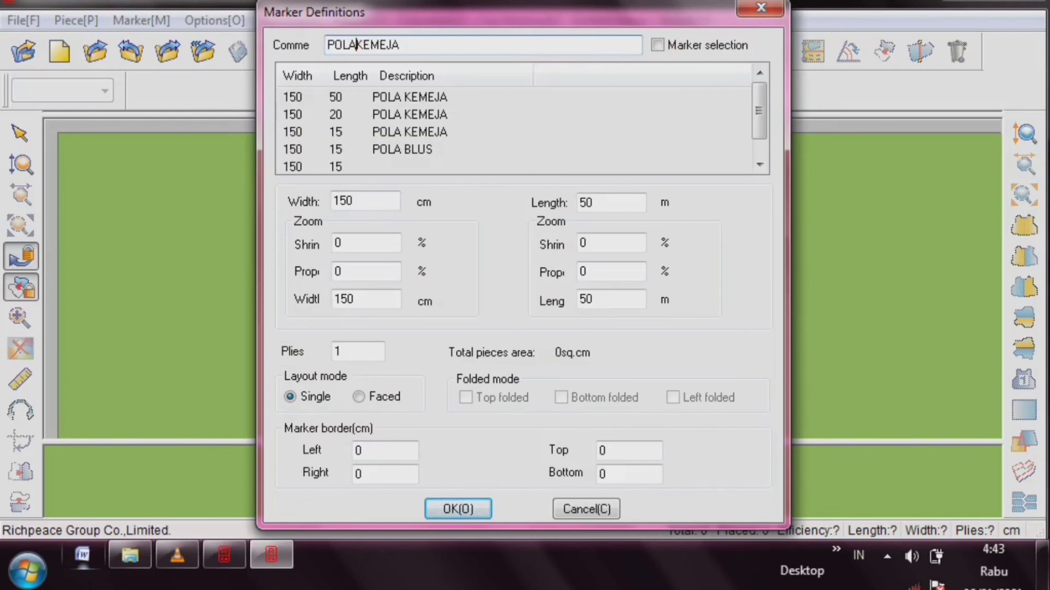
pyautogui.hotkey('shift', 'End')
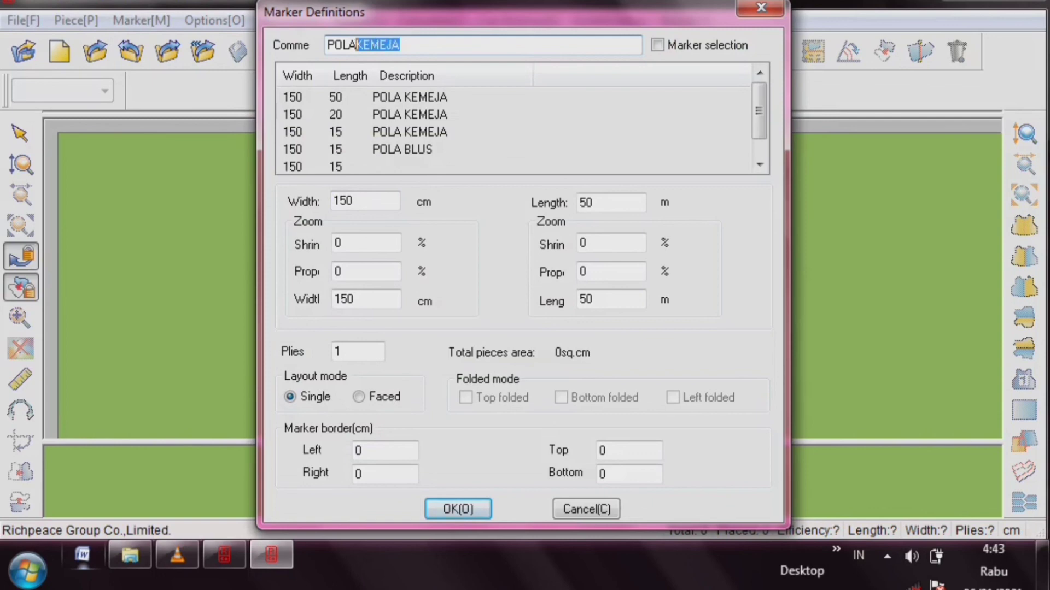
pyautogui.write('B')
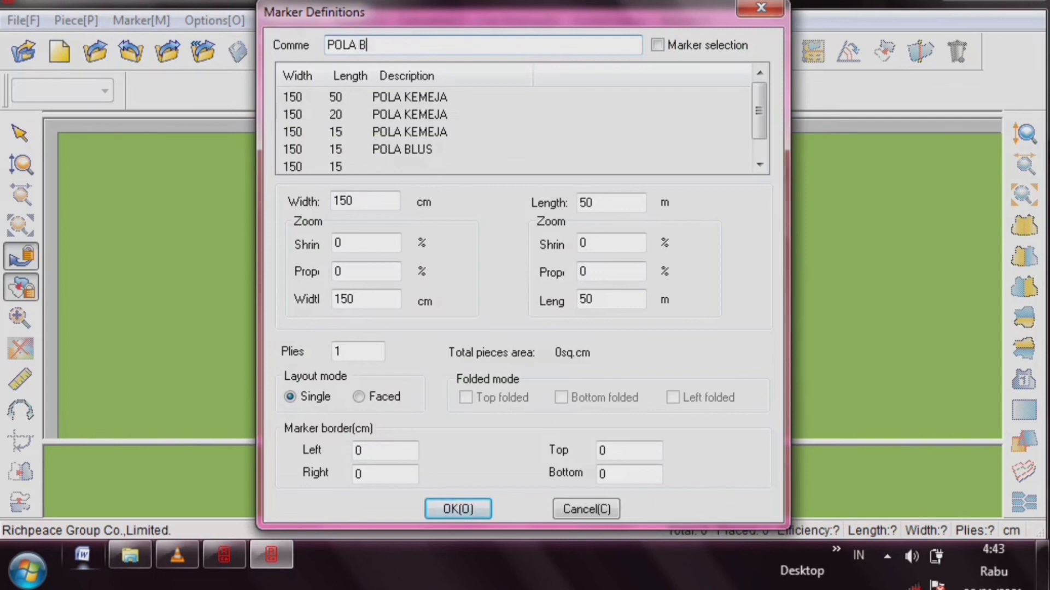
pyautogui.write('LAZER')
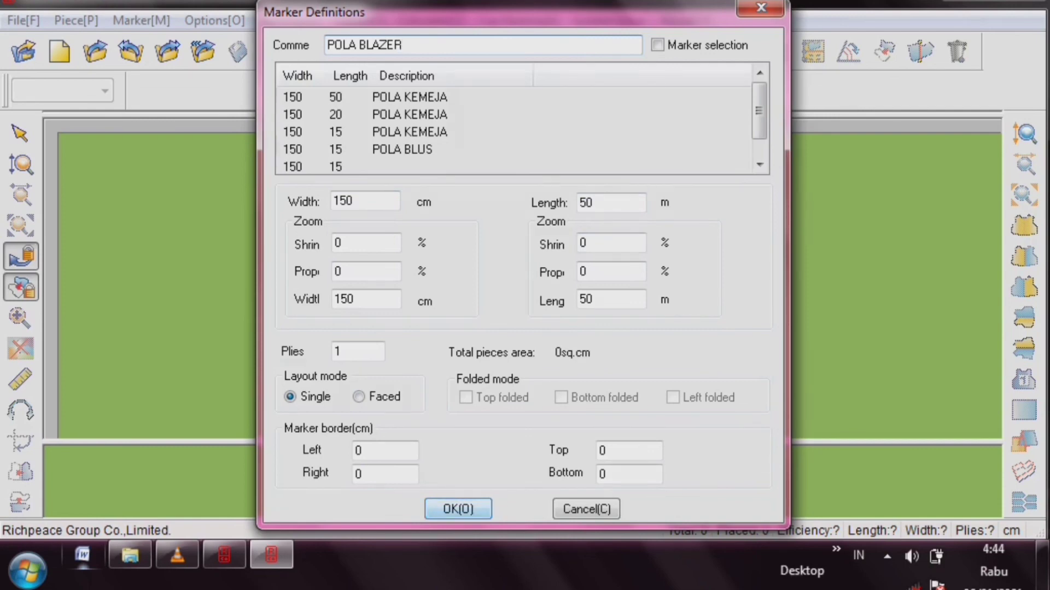
pyautogui.press('Return')
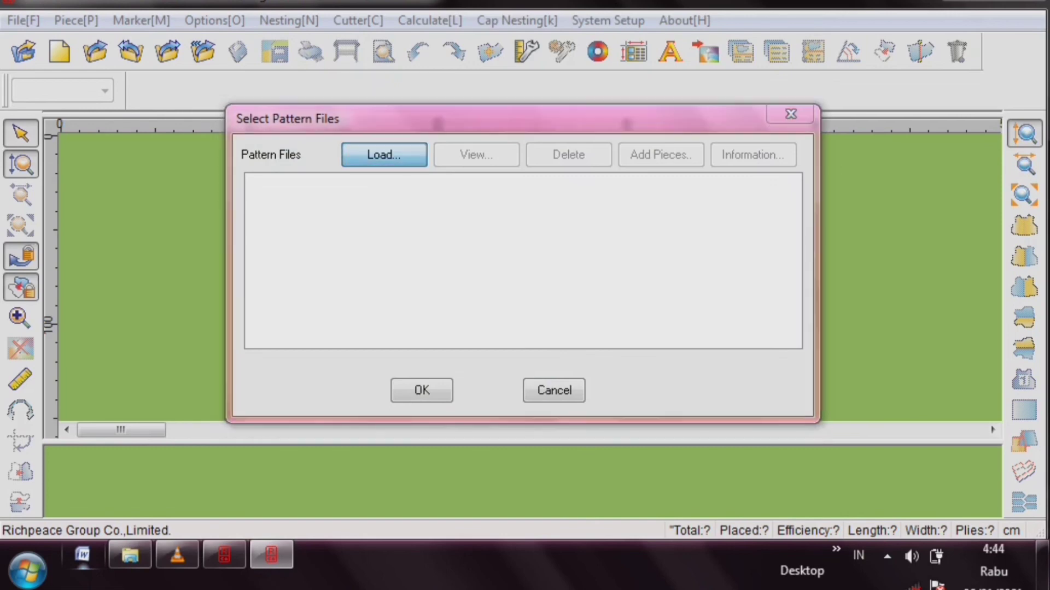
# - Load the pattern file Pola Blazer.dgs from the Richpeace CAD V8 folder on drive C into the marker
pyautogui.press('Return')
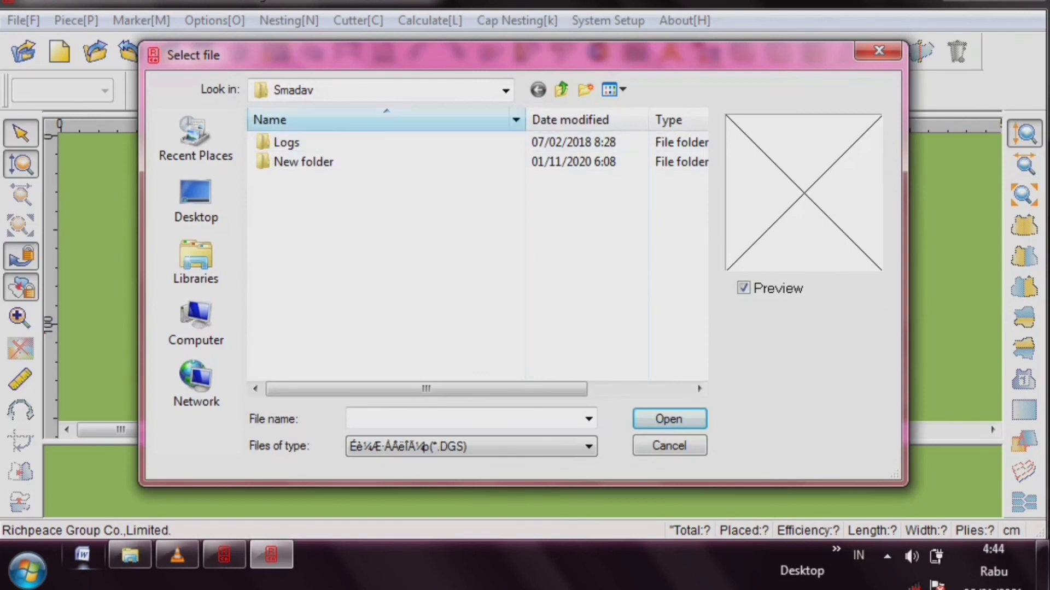
pyautogui.click(506, 91)
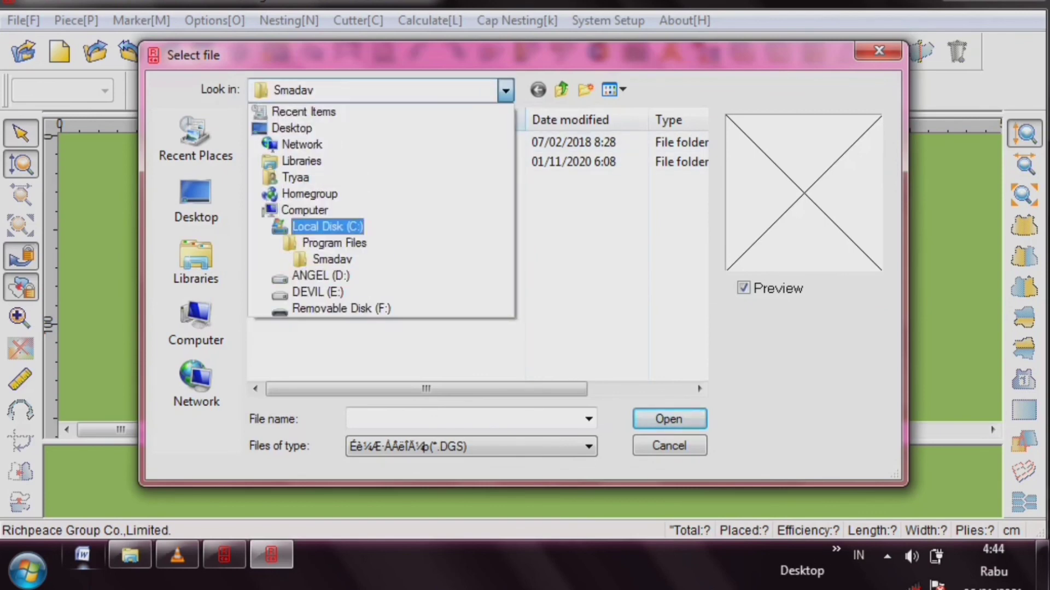
pyautogui.click(327, 227)
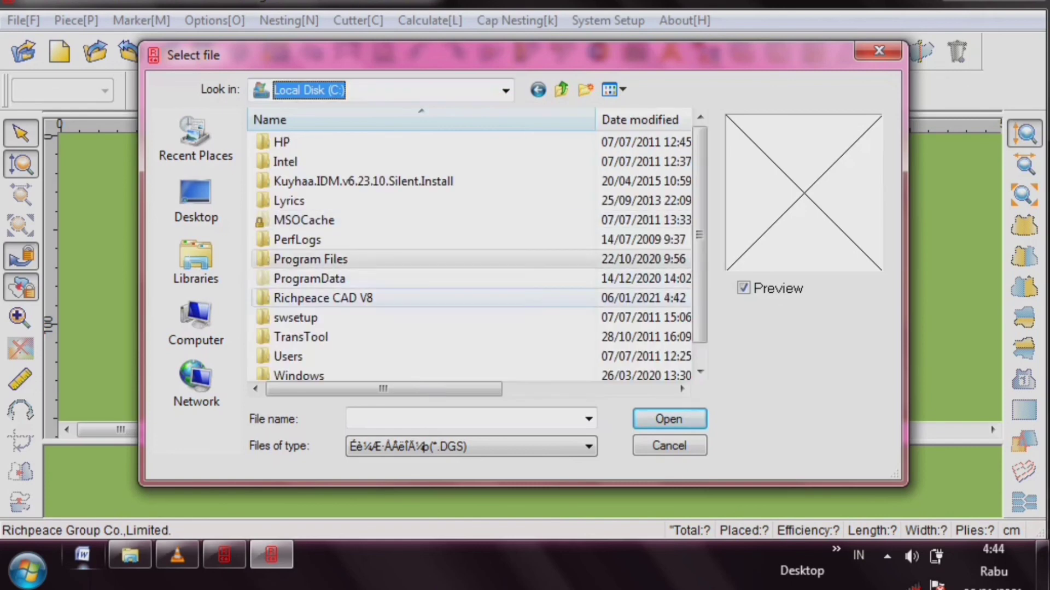
pyautogui.doubleClick(322, 298)
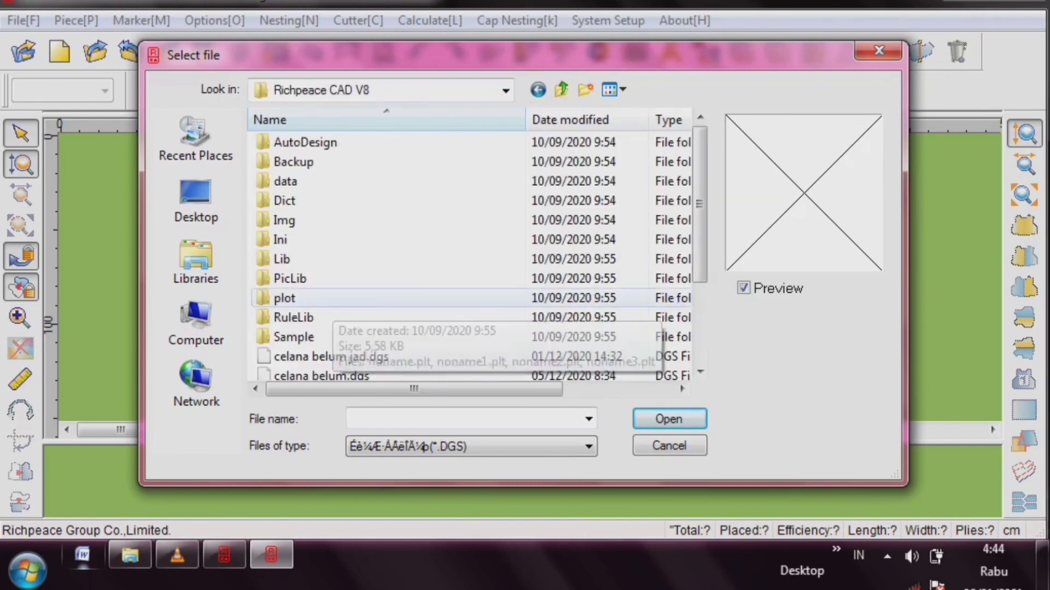
pyautogui.scroll(-2, 699, 246)
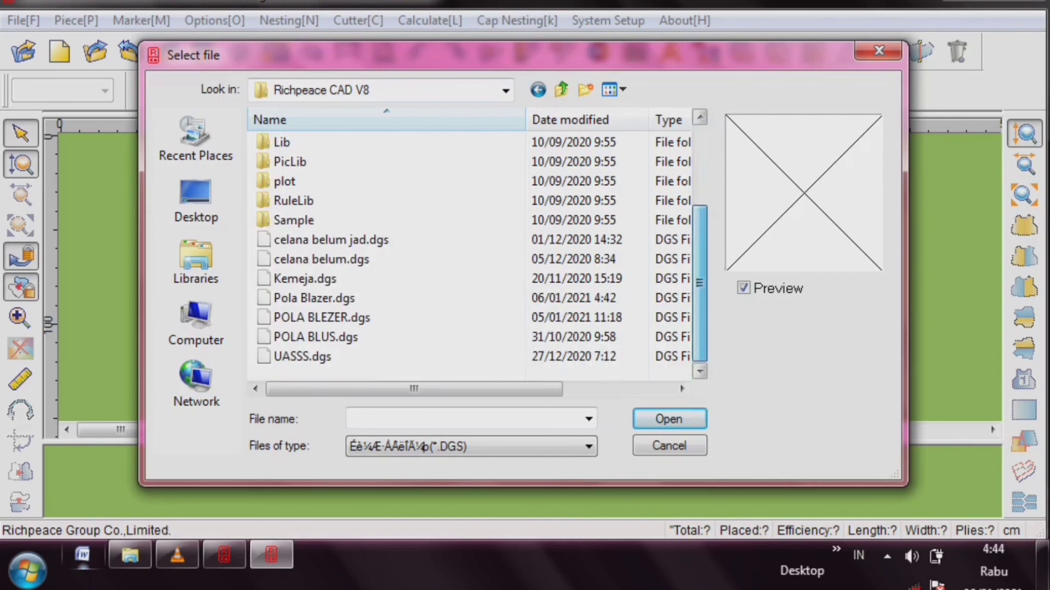
pyautogui.click(492, 300)
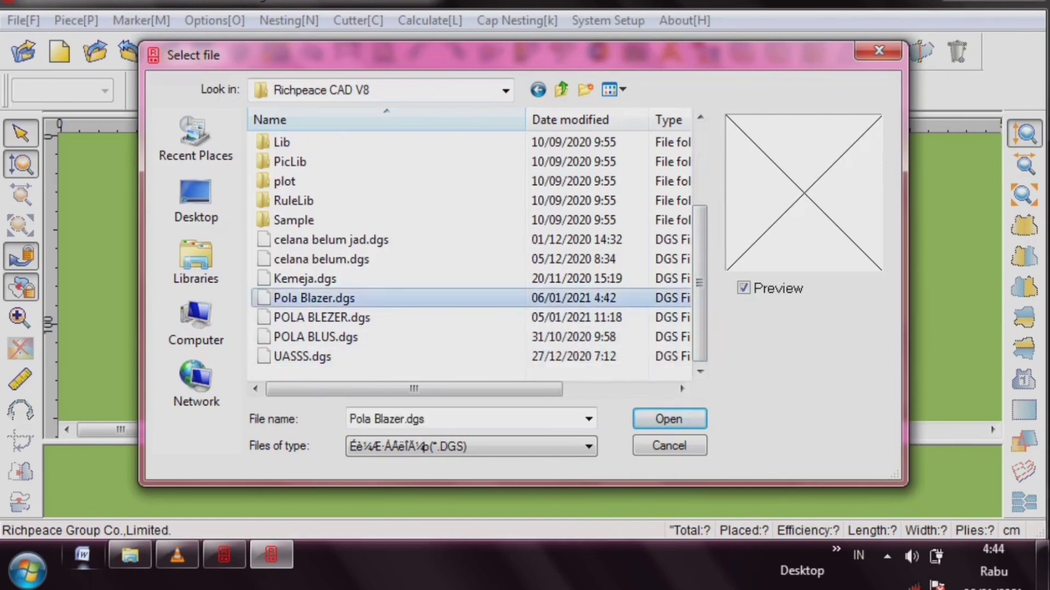
pyautogui.click(668, 418)
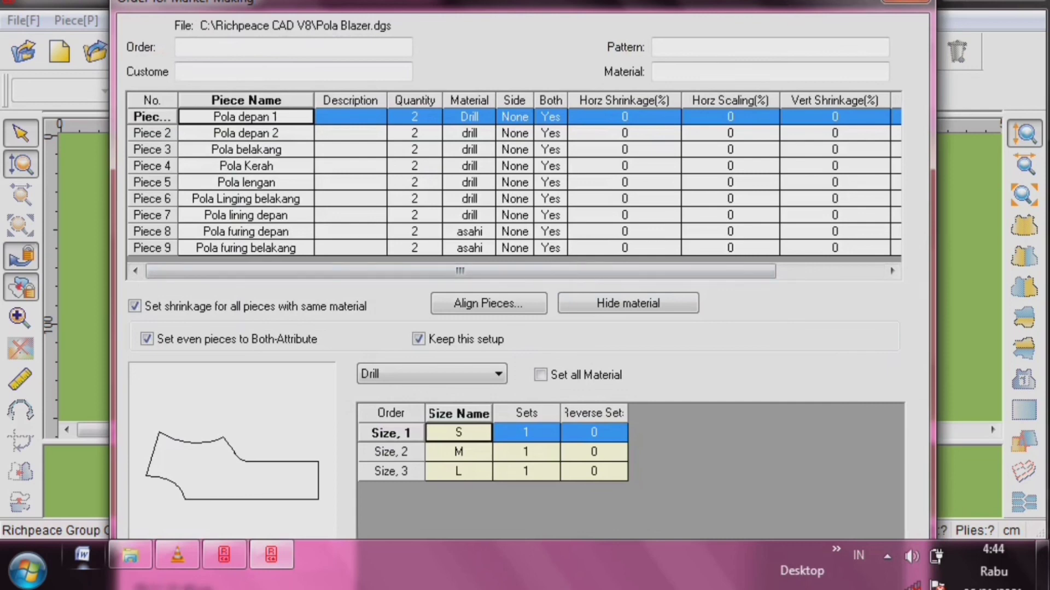
# - Set the number of sets for the Drill material to 5 for size S, 4 for M and 5 for L
pyautogui.click(526, 432)
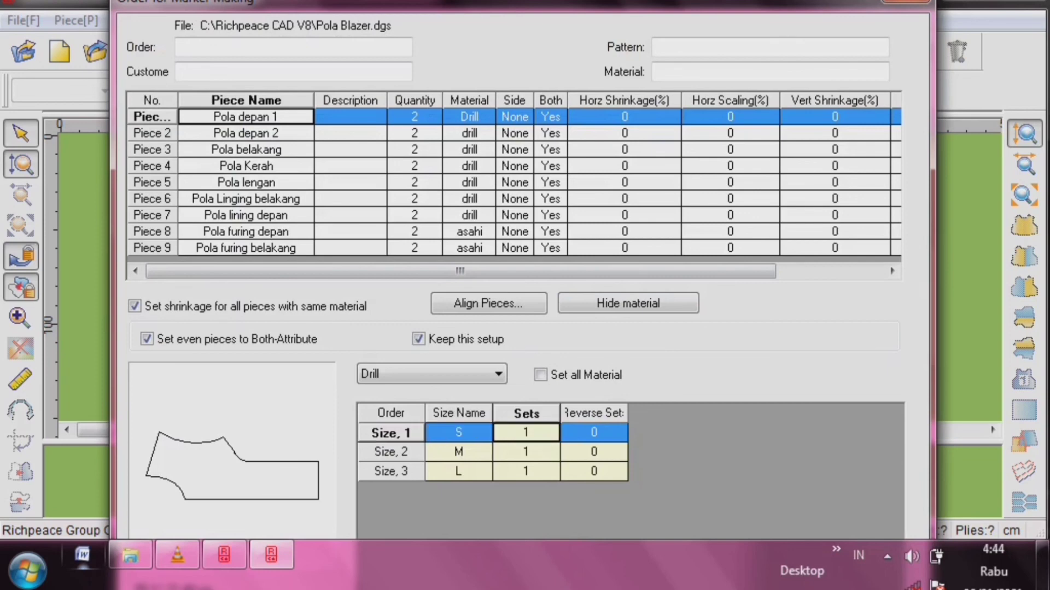
pyautogui.write('5')
pyautogui.press('Return')
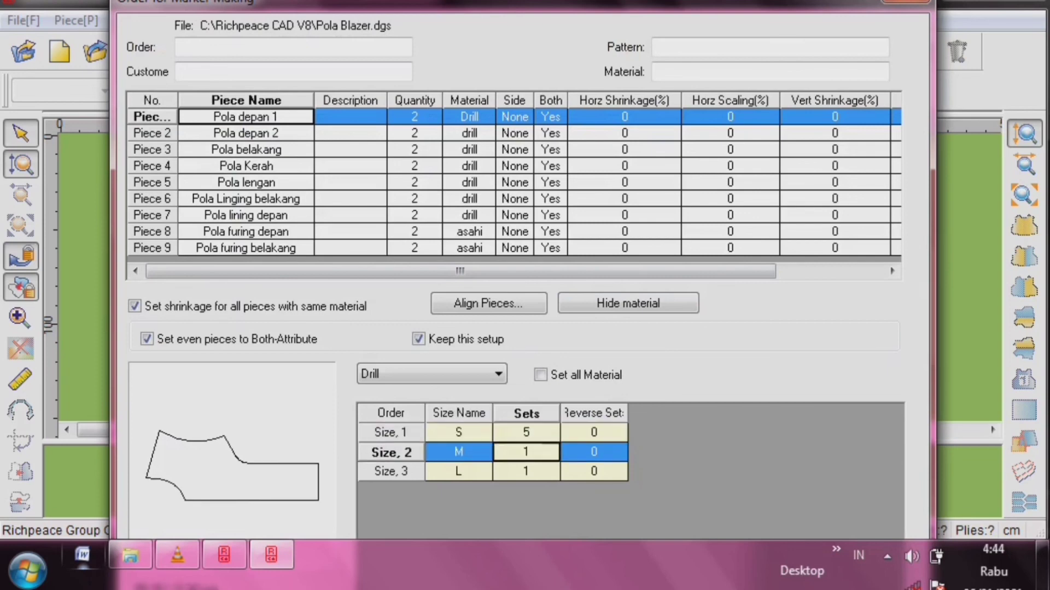
pyautogui.write('4')
pyautogui.press('Return')
pyautogui.write('5')
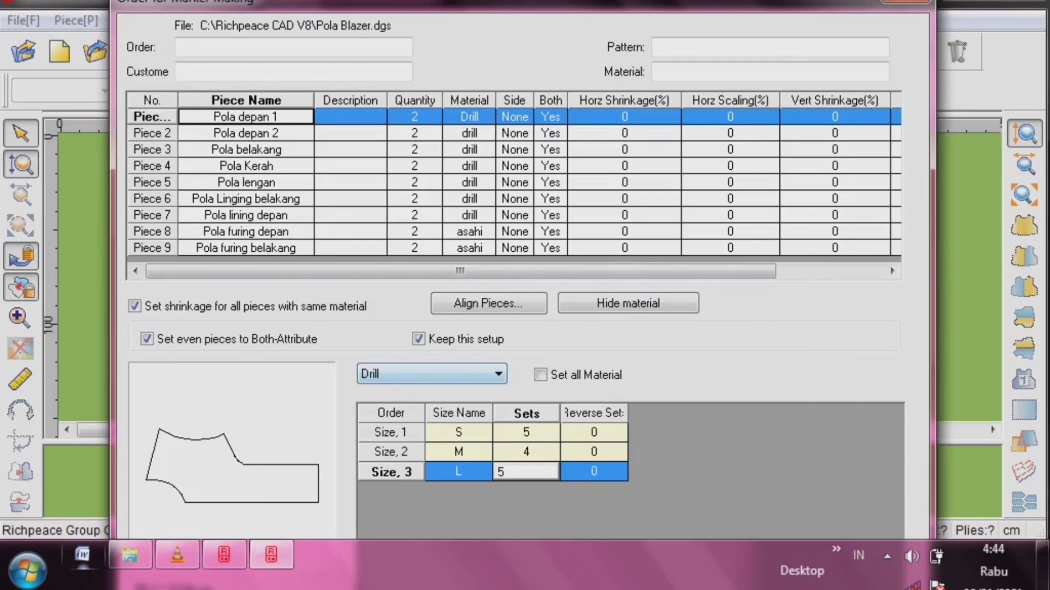
# - Set the number of sets for the asahi material to 5 for size S, 4 for M and 3 for L
pyautogui.click(492, 374)
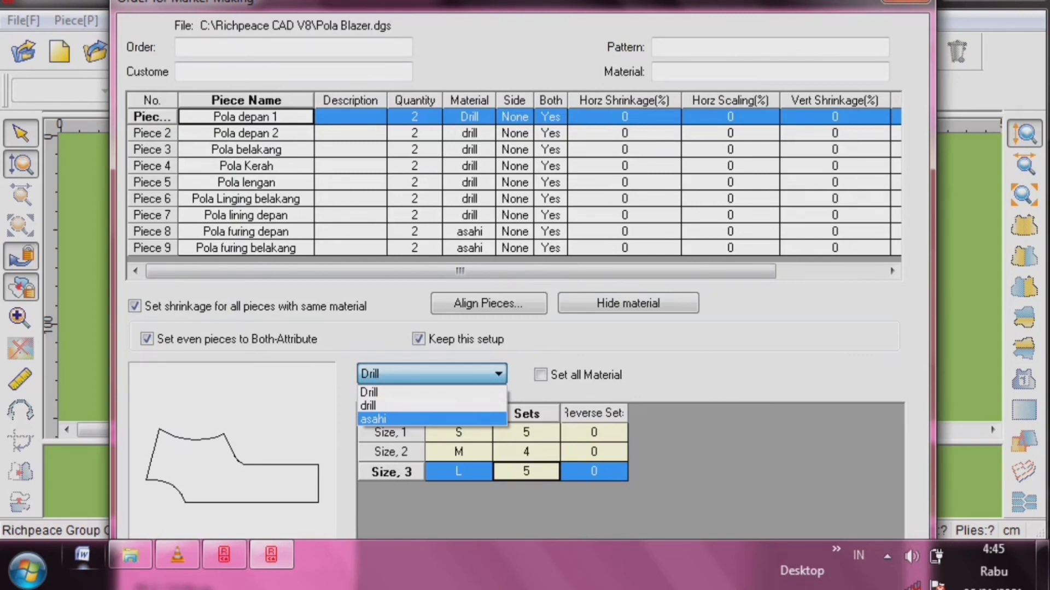
pyautogui.click(432, 419)
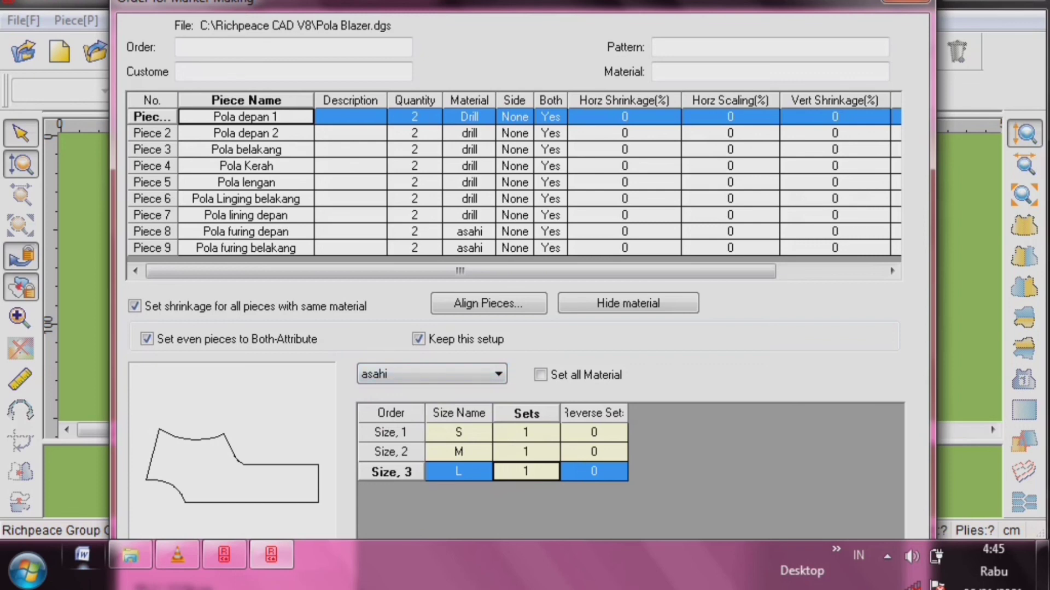
pyautogui.click(526, 433)
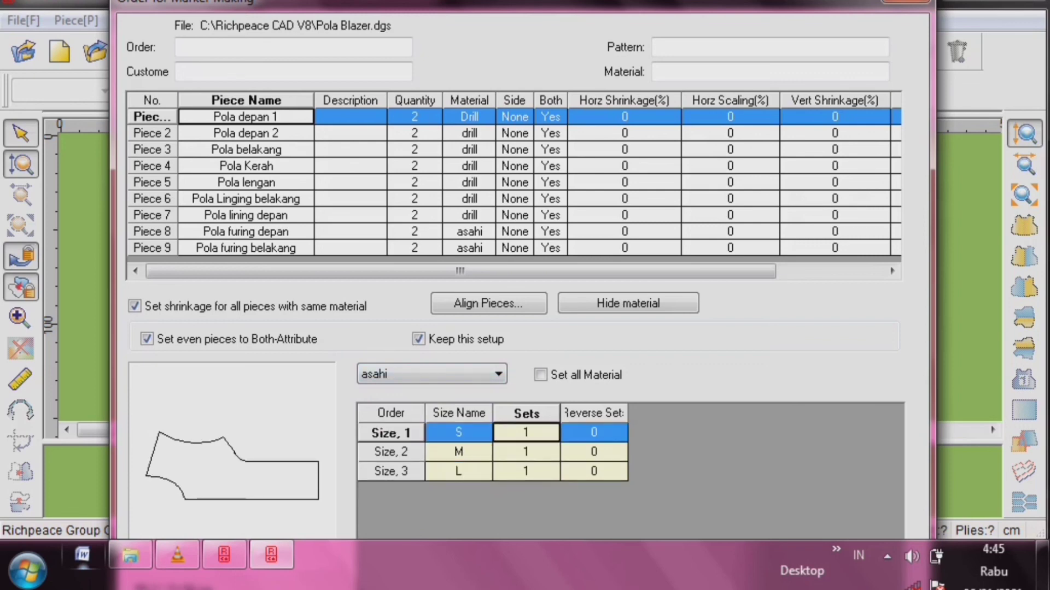
pyautogui.write('5')
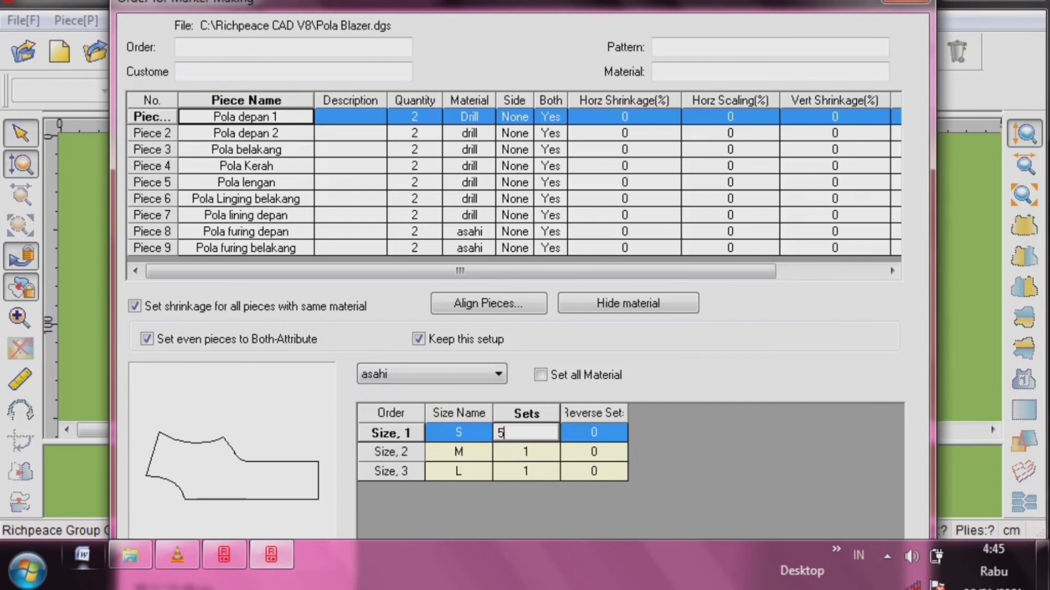
pyautogui.press('Return')
pyautogui.write('4')
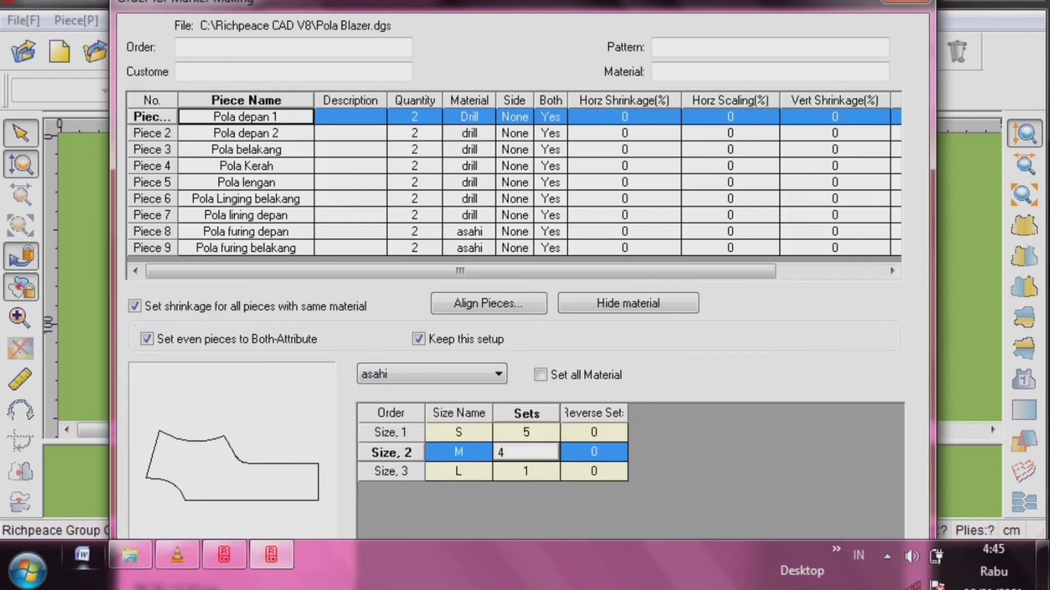
pyautogui.press('Return')
pyautogui.write('3')
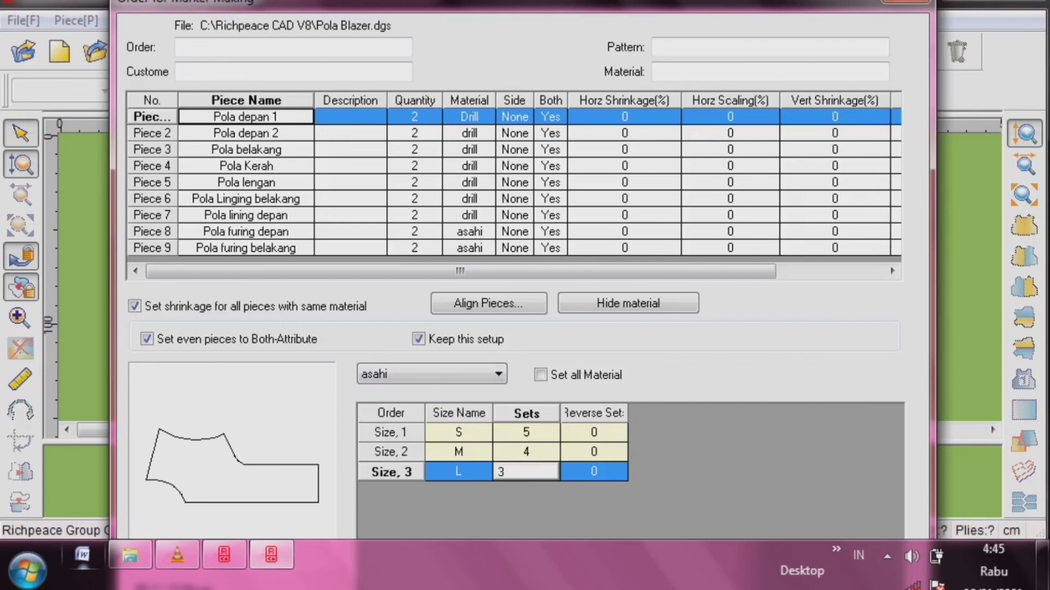
# - Change the material of the piece Pola depan 1 to lowercase drill, dismissing the Windows color scheme prompt
pyautogui.click(469, 117)
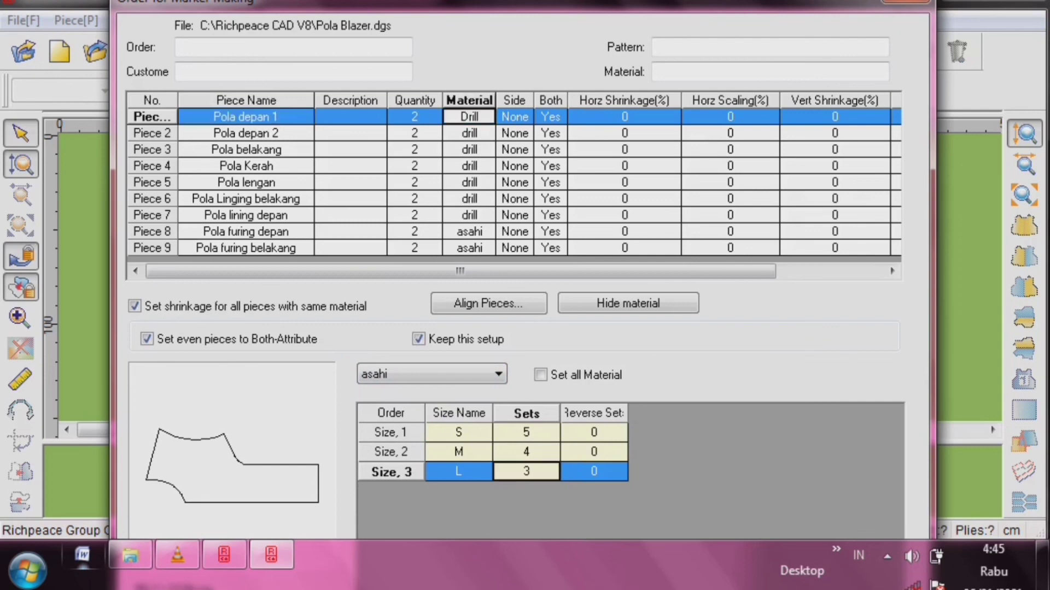
pyautogui.click(465, 118)
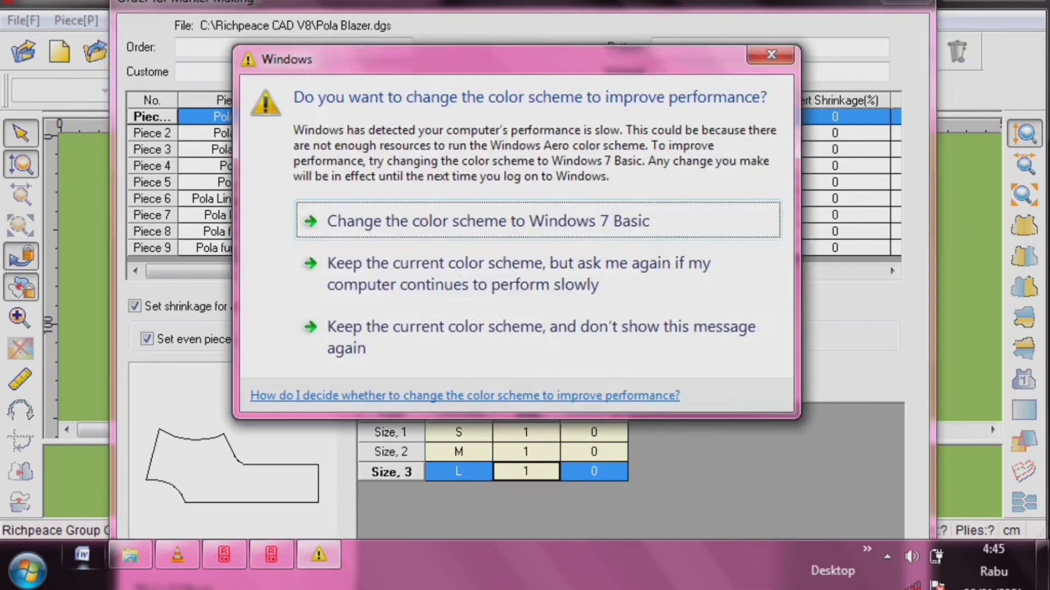
pyautogui.click(770, 55)
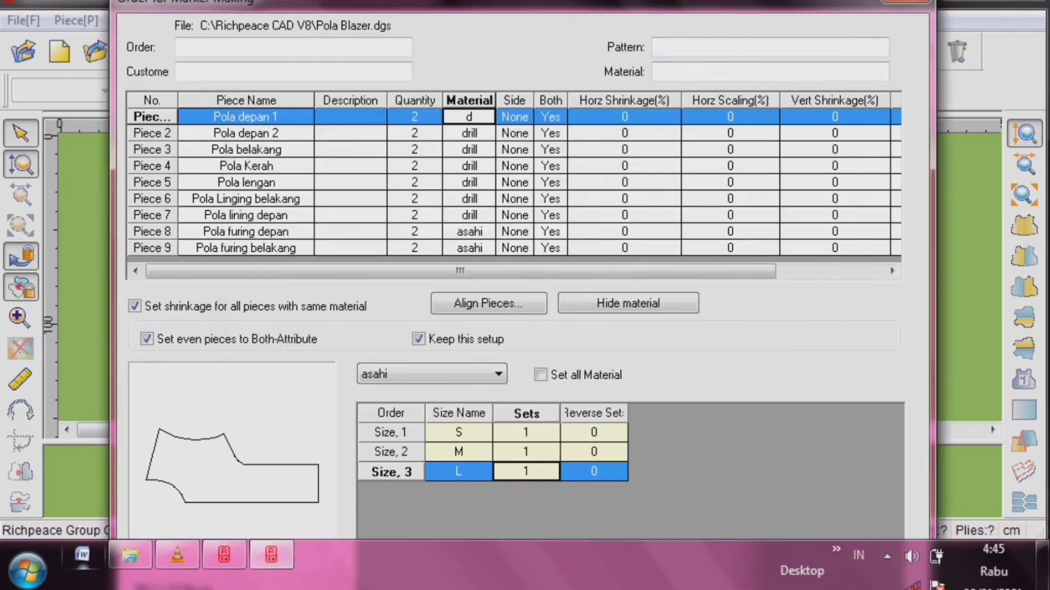
pyautogui.click(469, 117)
pyautogui.write('drill')
pyautogui.press('Return')
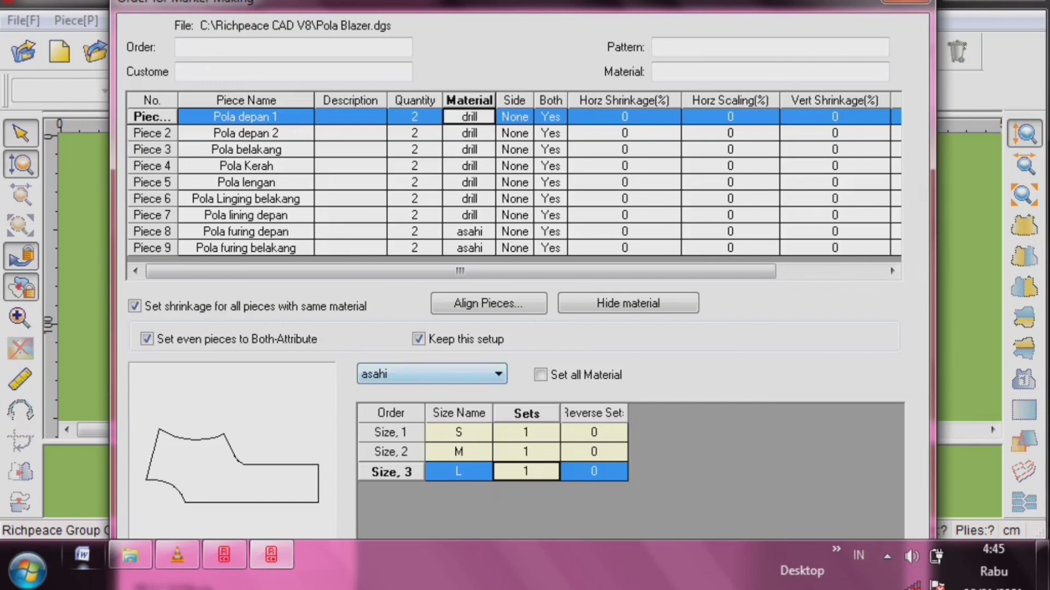
pyautogui.press('F4')
pyautogui.press('Up')
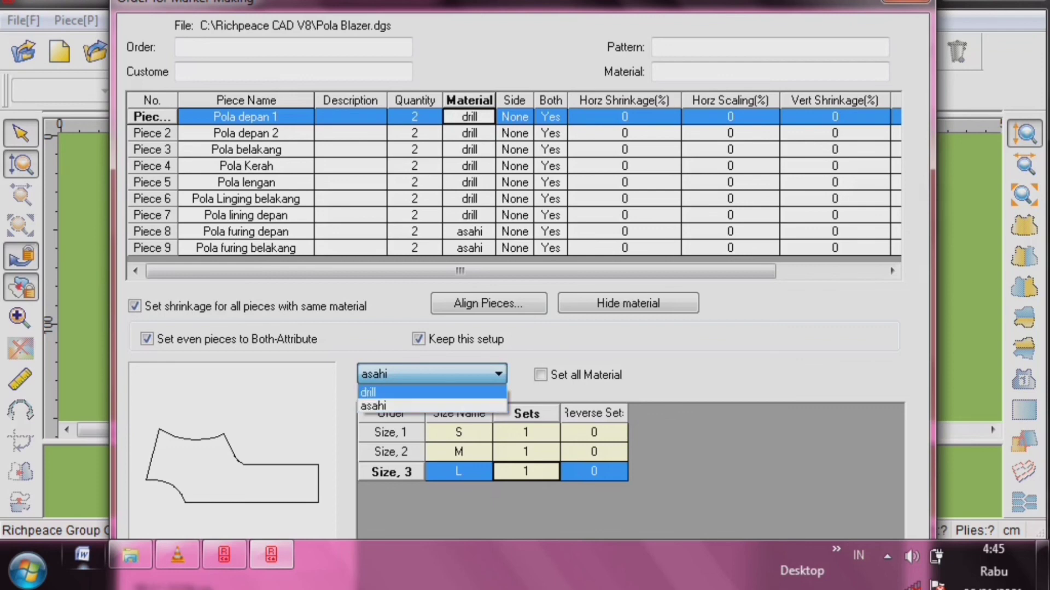
pyautogui.press('Escape')
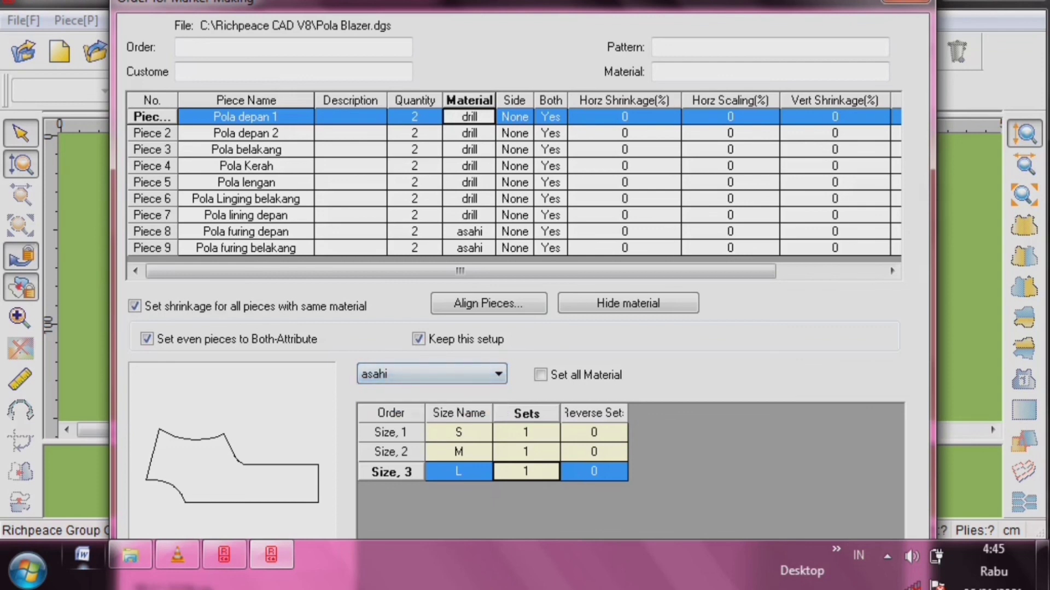
# - Set the number of sets for the asahi material to 5 for size S, 4 for M and 5 for L
pyautogui.click(526, 432)
pyautogui.write('5')
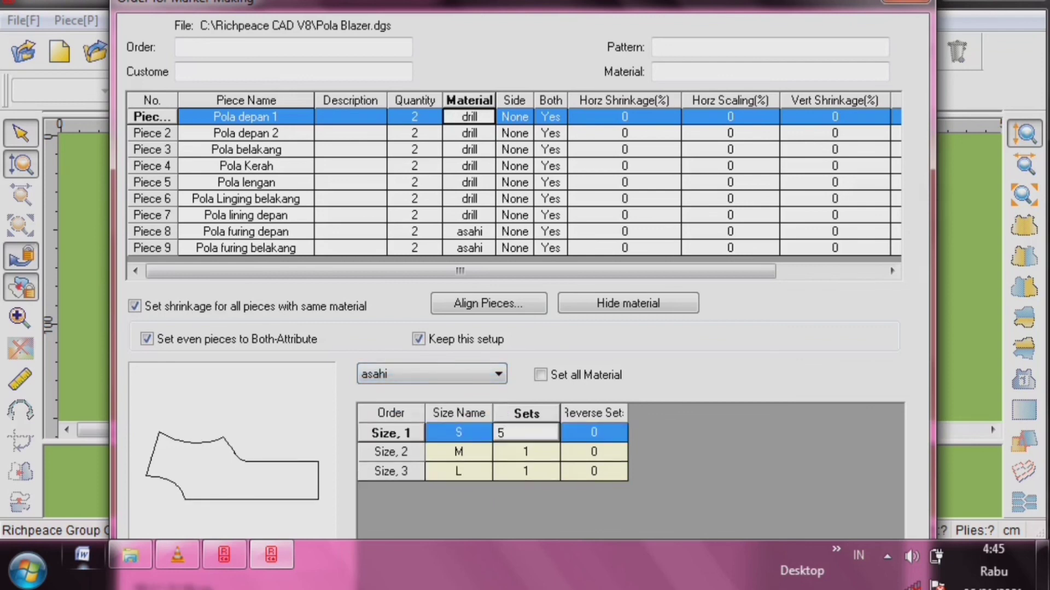
pyautogui.click(526, 452)
pyautogui.write('4')
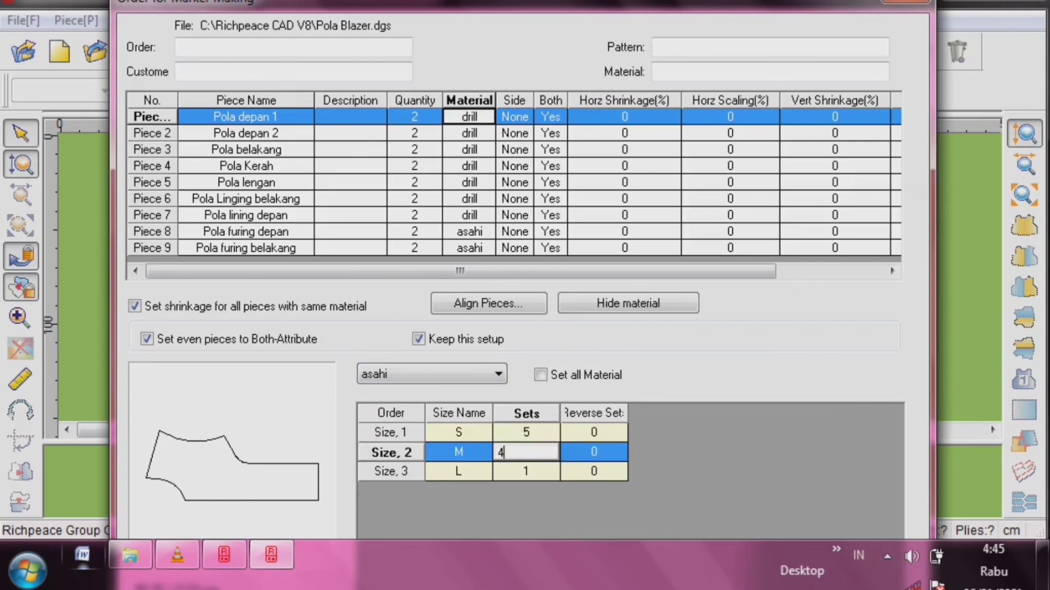
pyautogui.click(526, 471)
pyautogui.write('5')
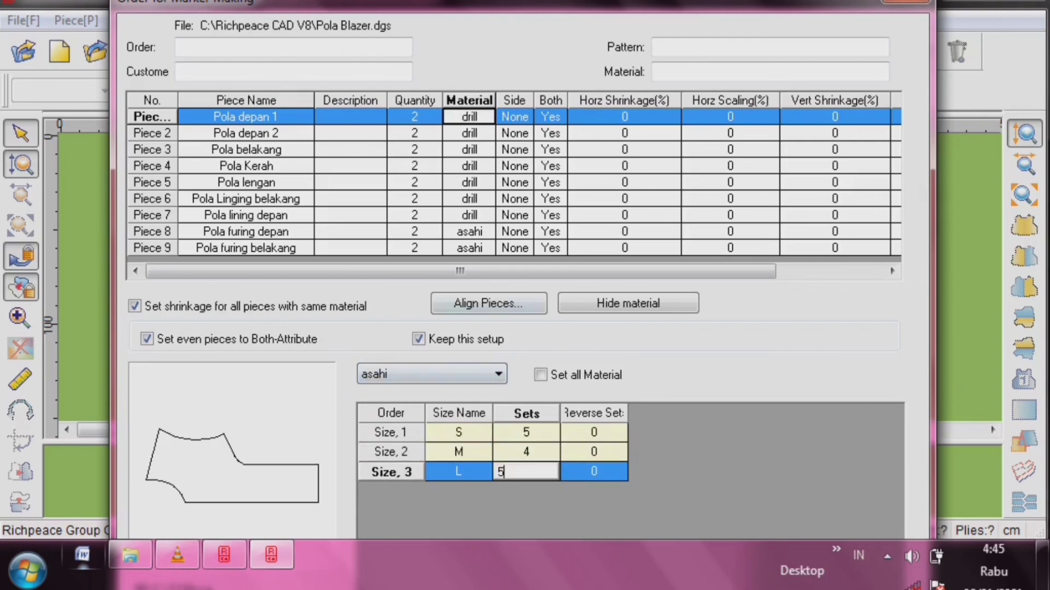
# - Set the drill material's sets to 5 for S, 4 for M and 5 for L, and accept the marker order and pattern file selection
pyautogui.click(498, 375)
pyautogui.click(430, 392)
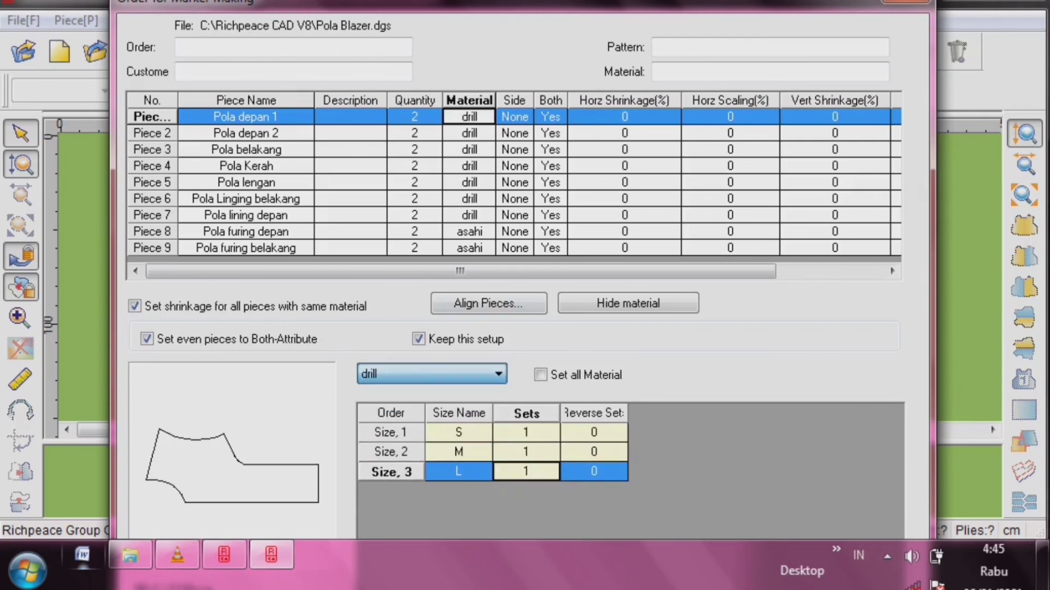
pyautogui.click(526, 433)
pyautogui.write('5')
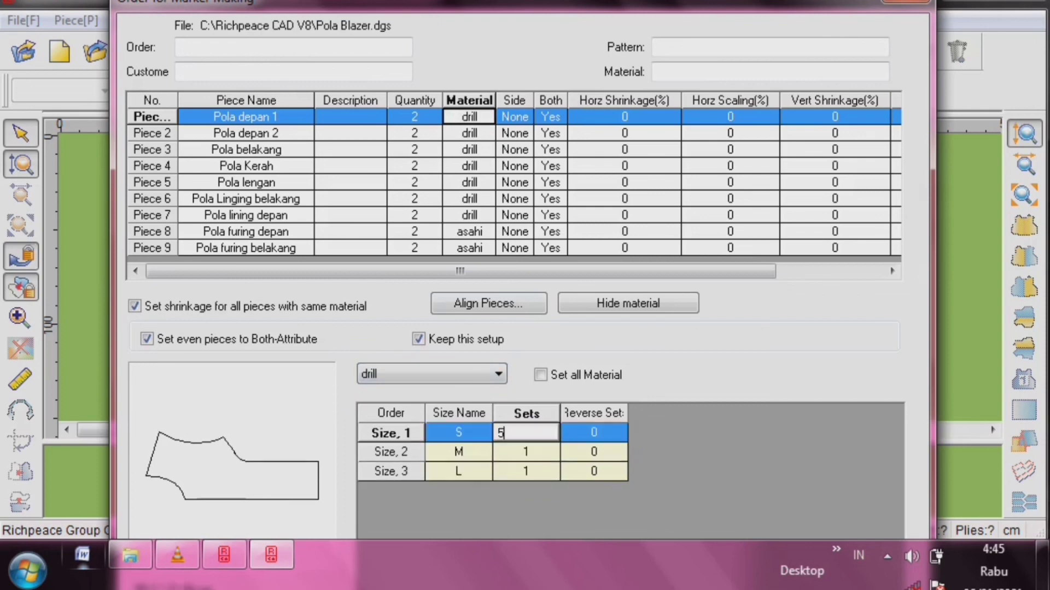
pyautogui.press('Down')
pyautogui.write('4')
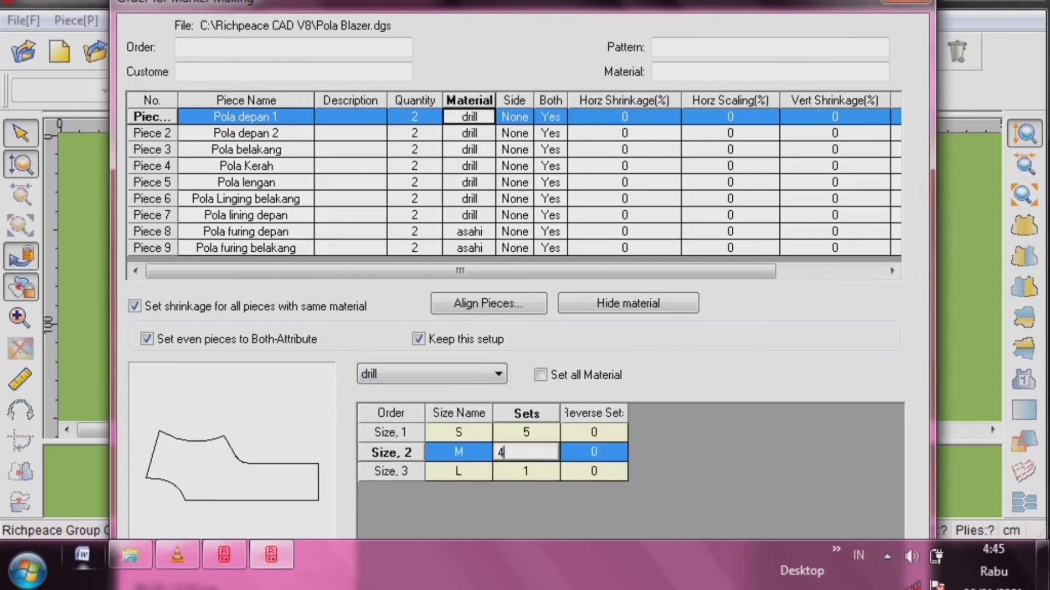
pyautogui.press('Down')
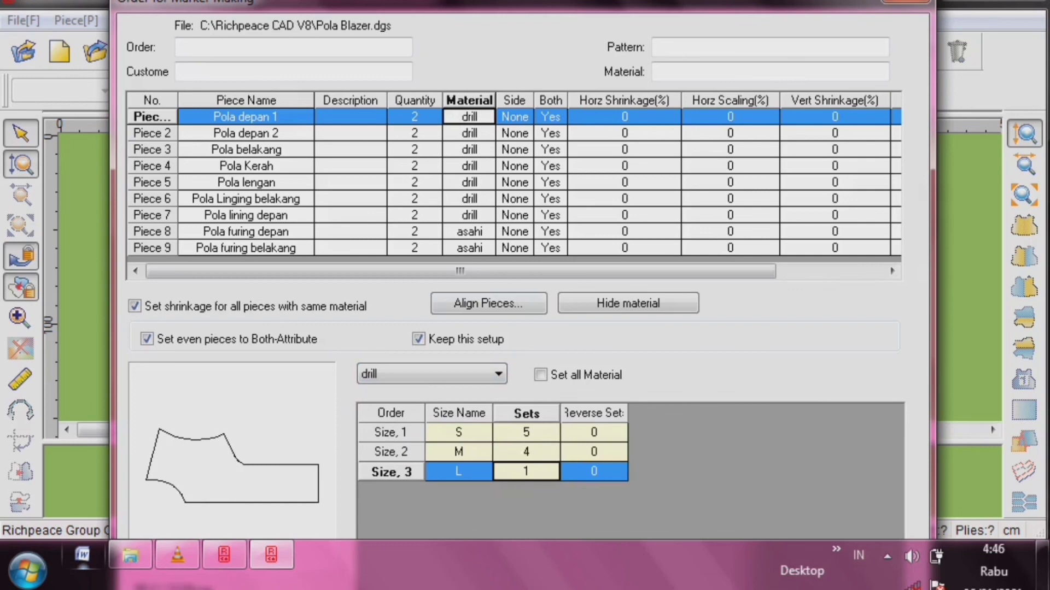
pyautogui.write('5')
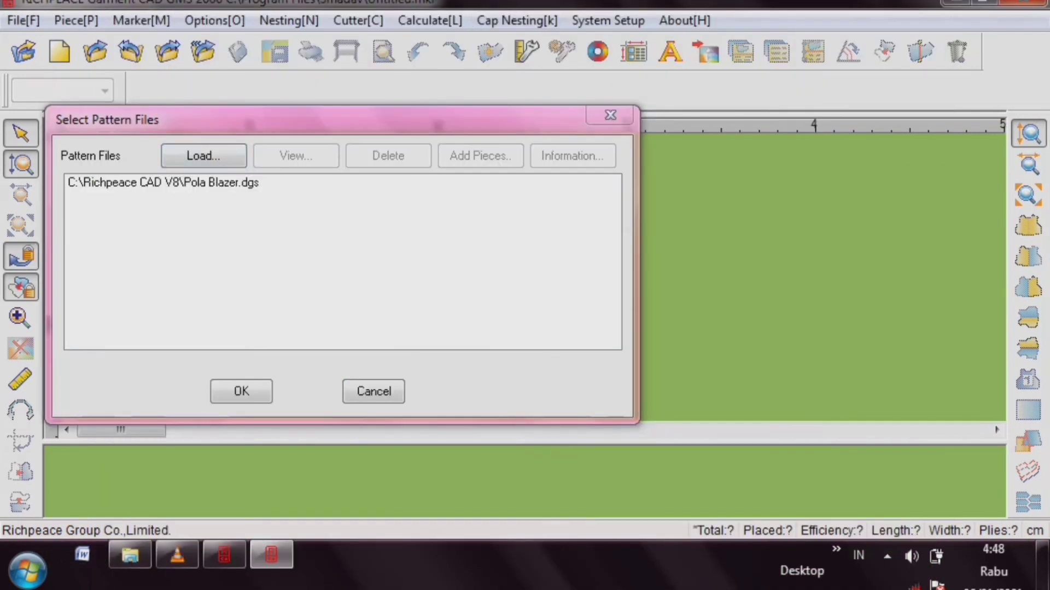
pyautogui.moveTo(339, 119); pyautogui.dragTo(489, 129)
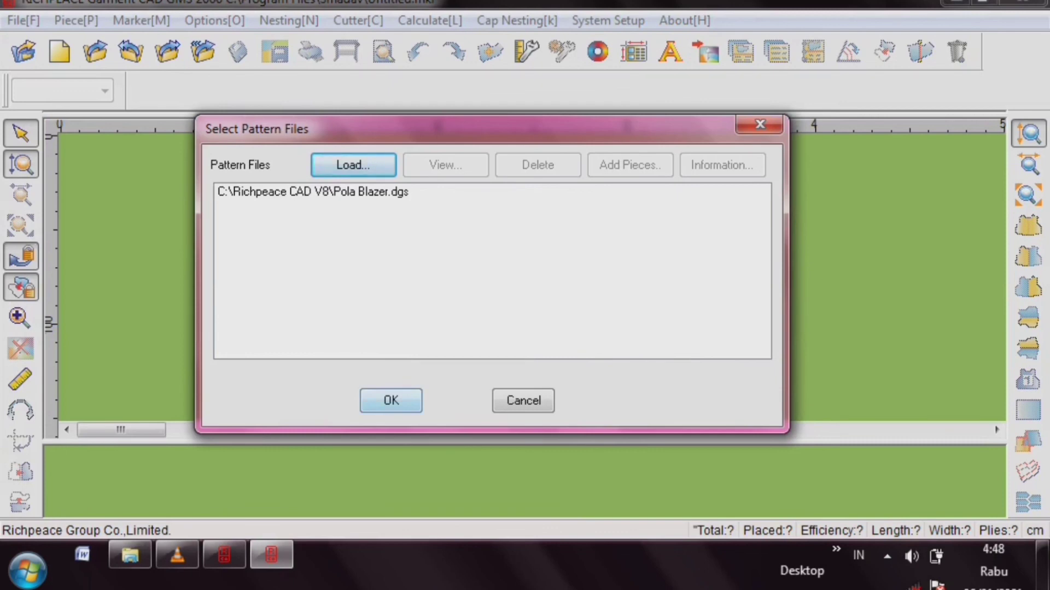
pyautogui.press('Return')
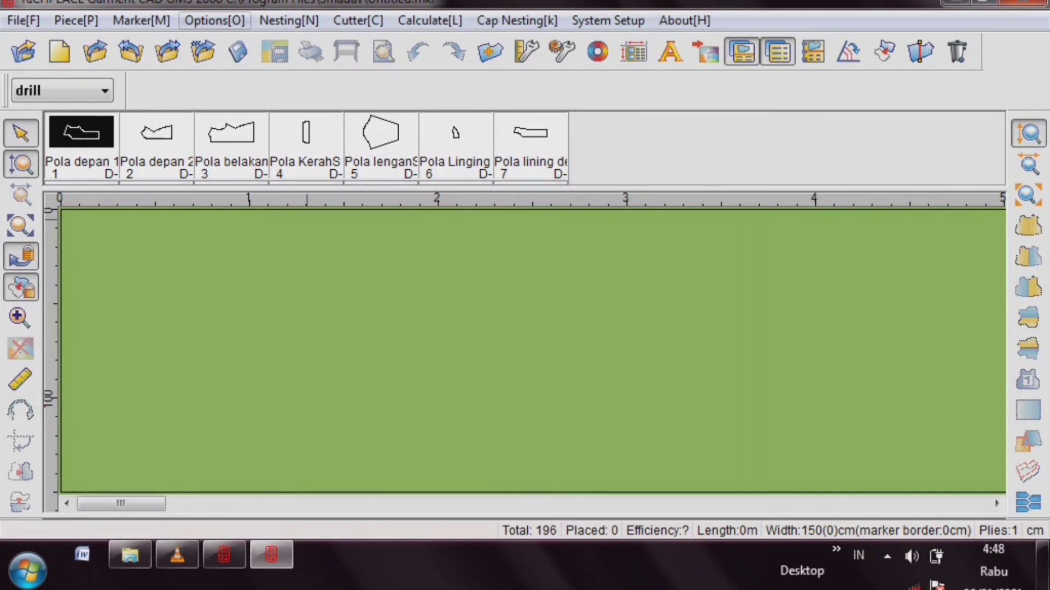
# - Auto-nest all drill pieces on the marker and close the solution check
pyautogui.click(289, 20)
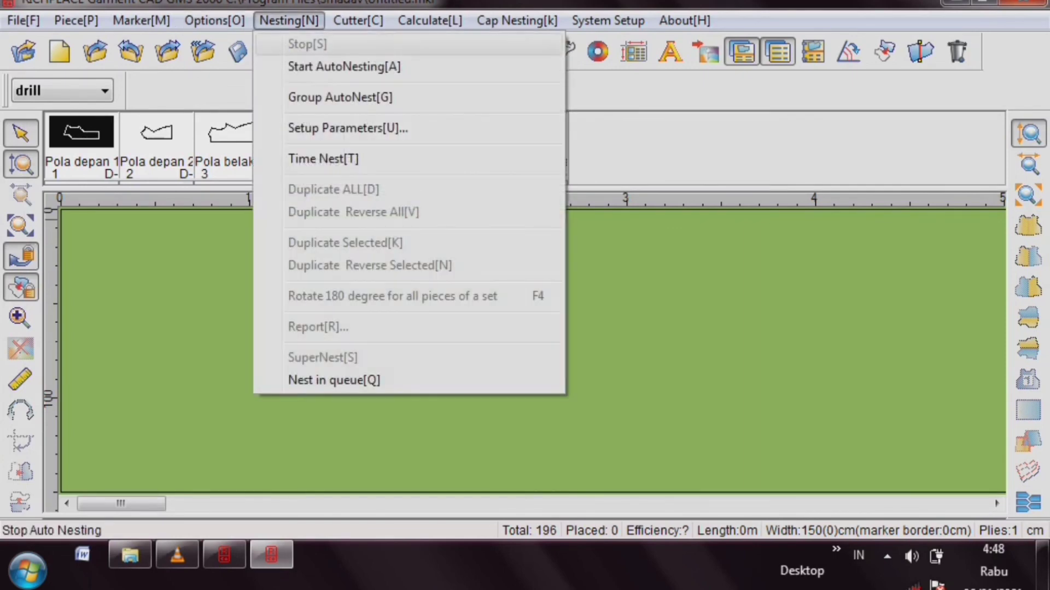
pyautogui.click(344, 66)
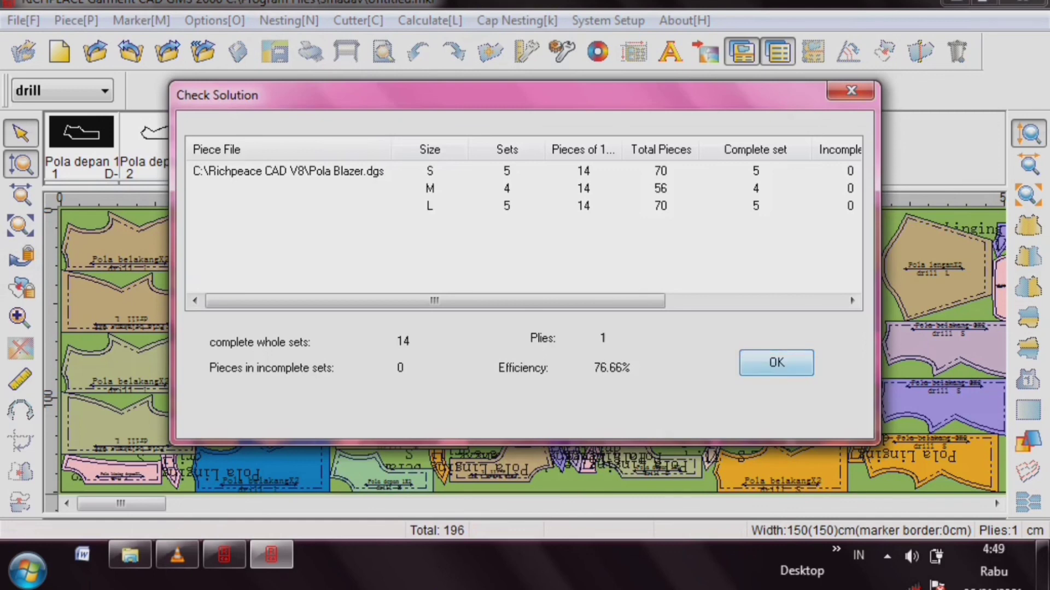
pyautogui.press('Return')
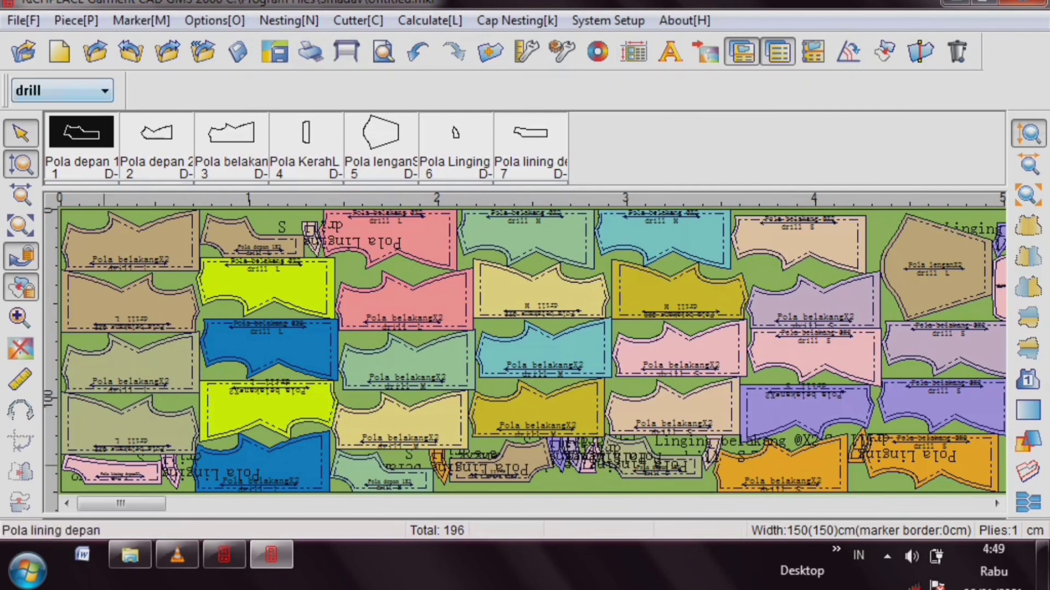
# - Save the marker in the Smadav folder as Rancangan bahan blazer
pyautogui.hotkey('ctrl', 's')
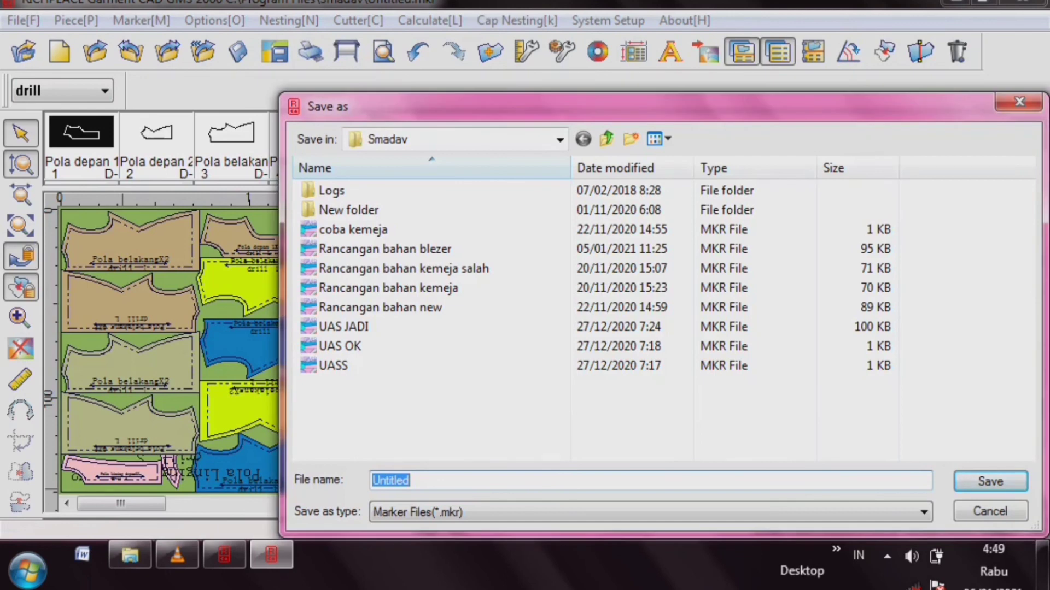
pyautogui.press('BackSpace')
pyautogui.write('Ra')
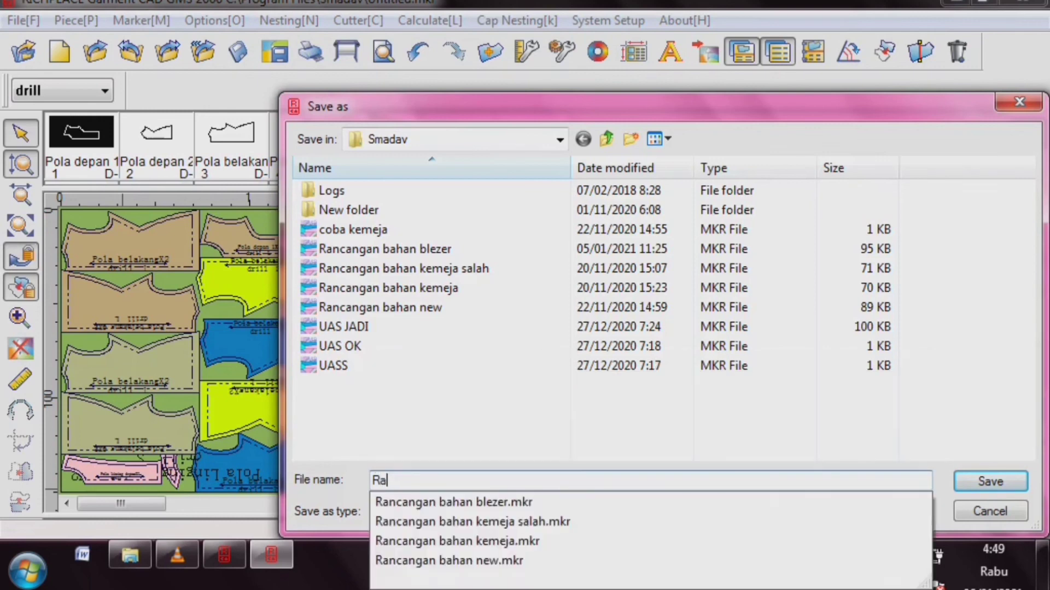
pyautogui.write('ncangan bahan b')
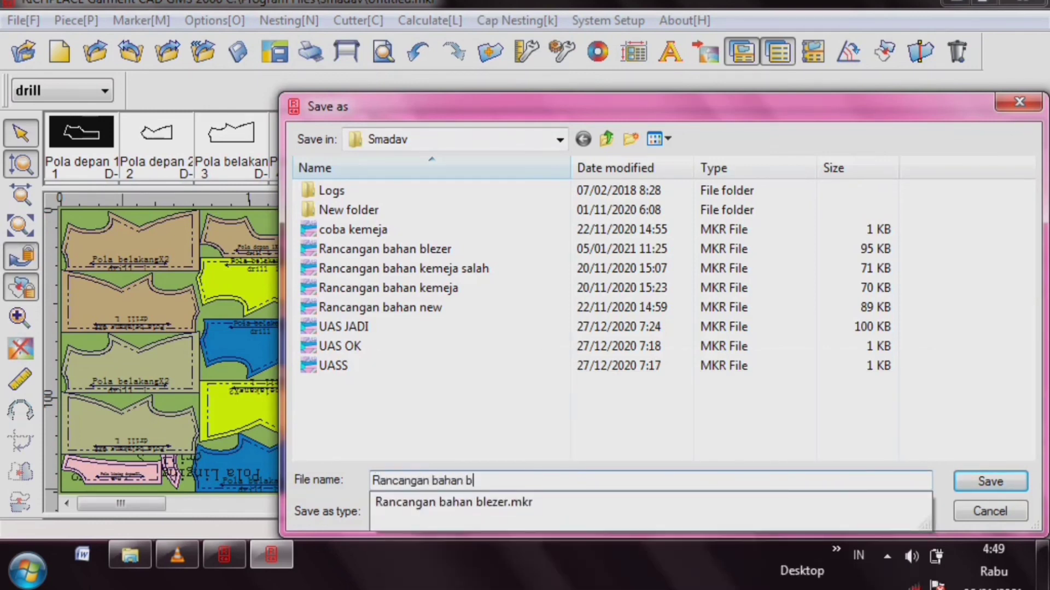
pyautogui.write('lazer')
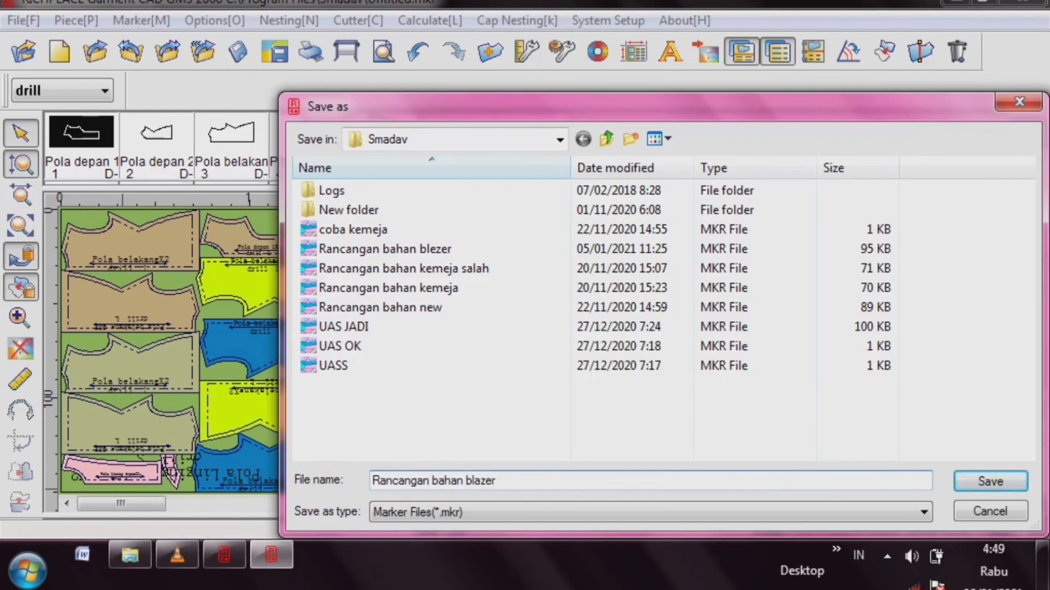
pyautogui.press('Return')
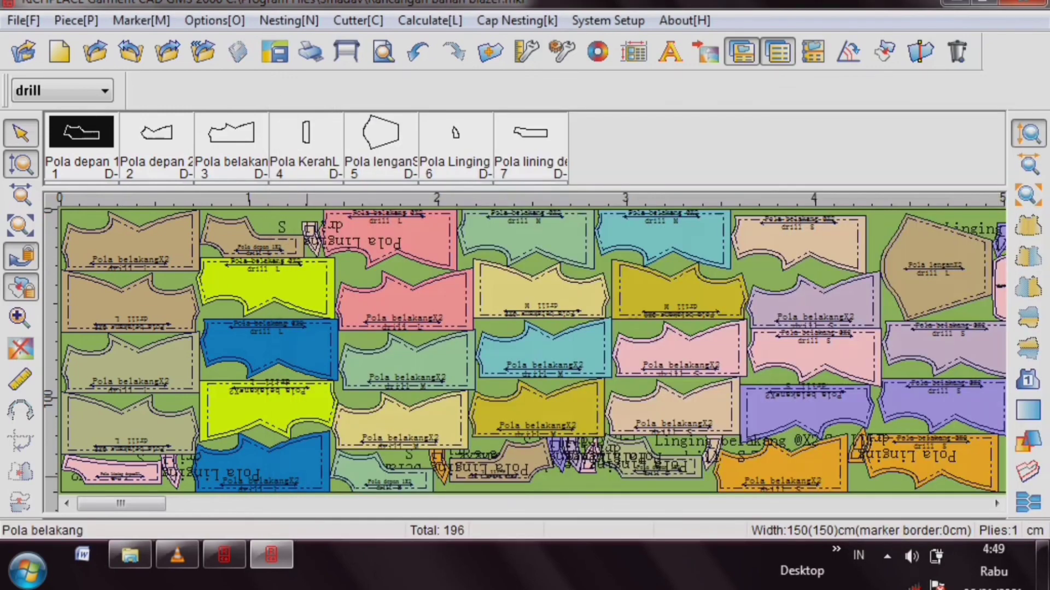
# - Switch the marker to the asahi material, auto-nest all its lining pieces and close the solution check
pyautogui.moveTo(121, 504); pyautogui.dragTo(409, 503)
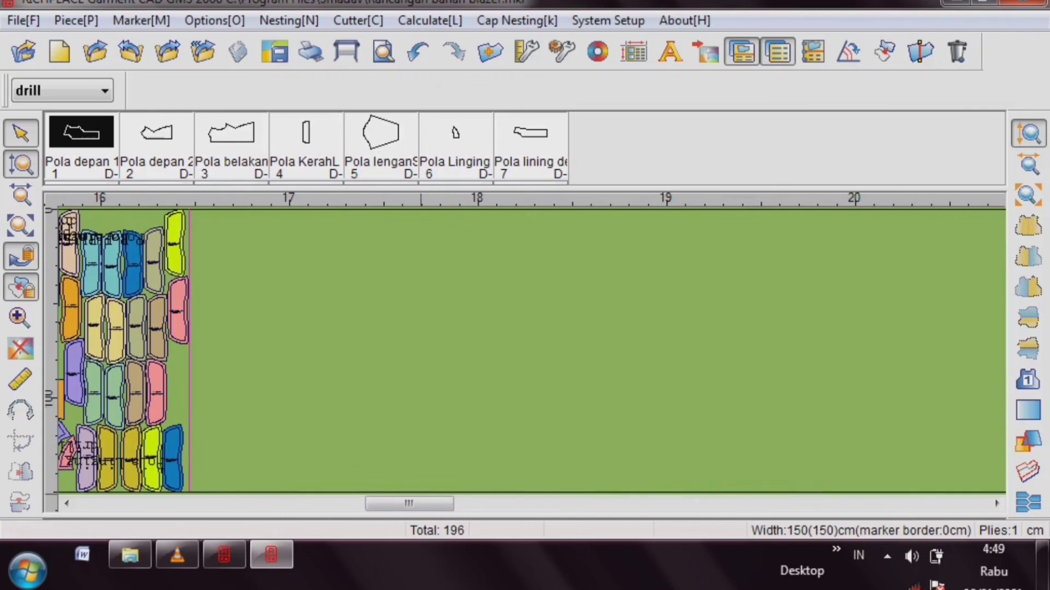
pyautogui.moveTo(420, 504); pyautogui.dragTo(131, 504)
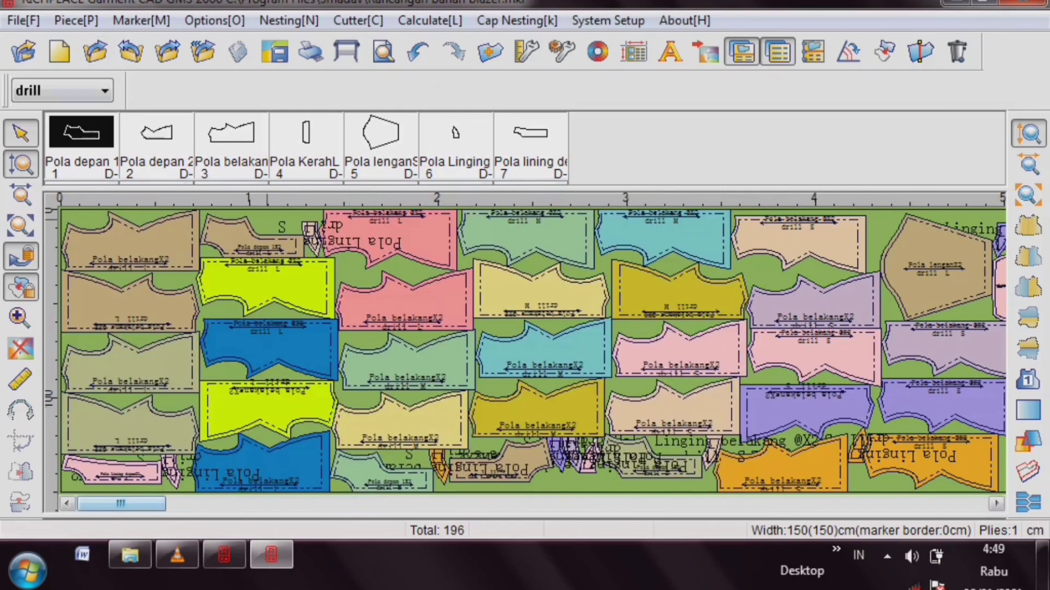
pyautogui.click(62, 91)
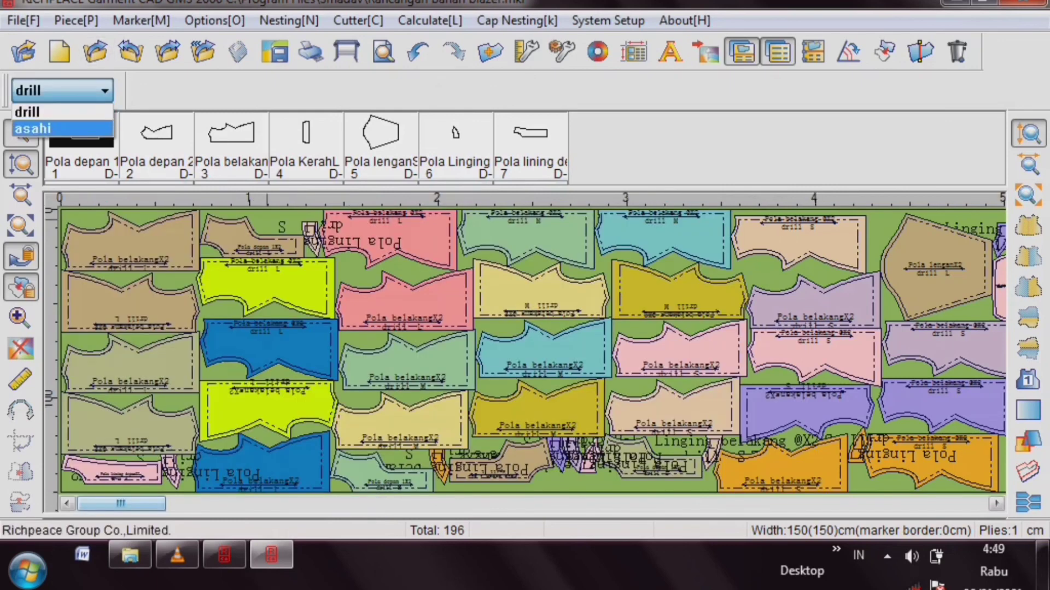
pyautogui.press('Return')
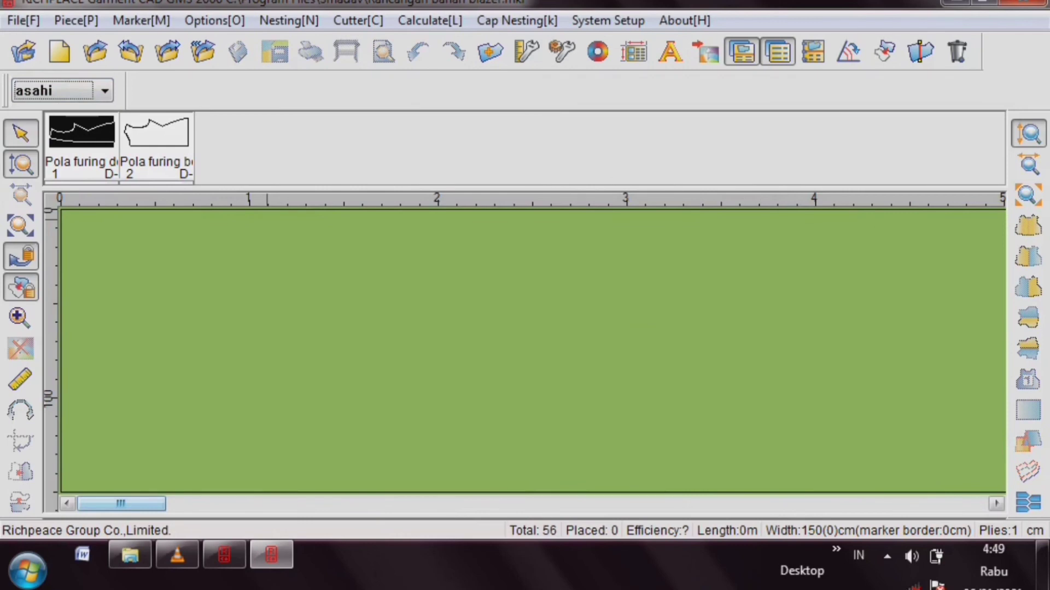
pyautogui.click(289, 20)
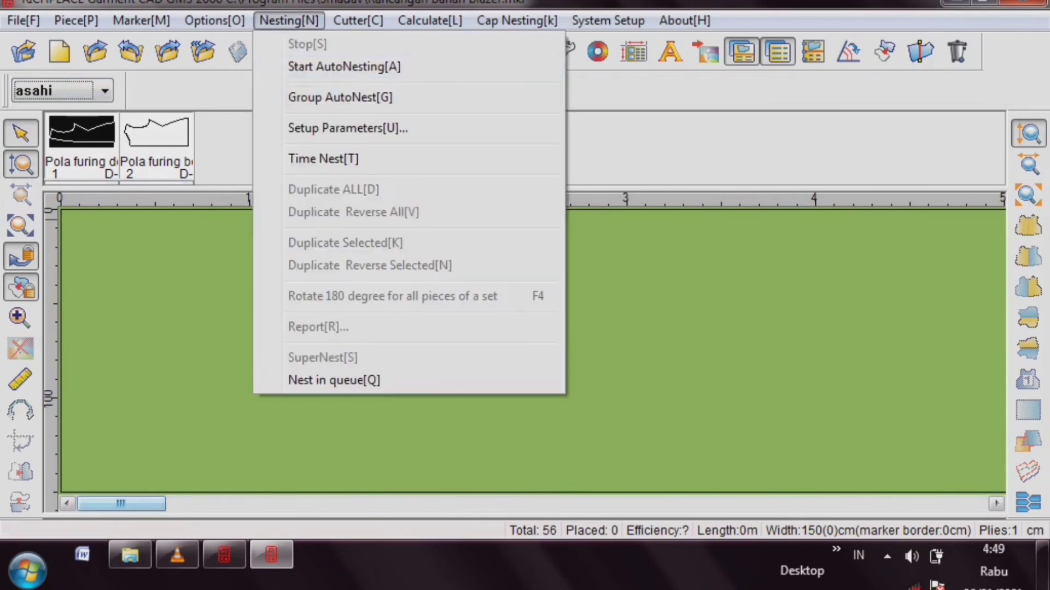
pyautogui.click(344, 66)
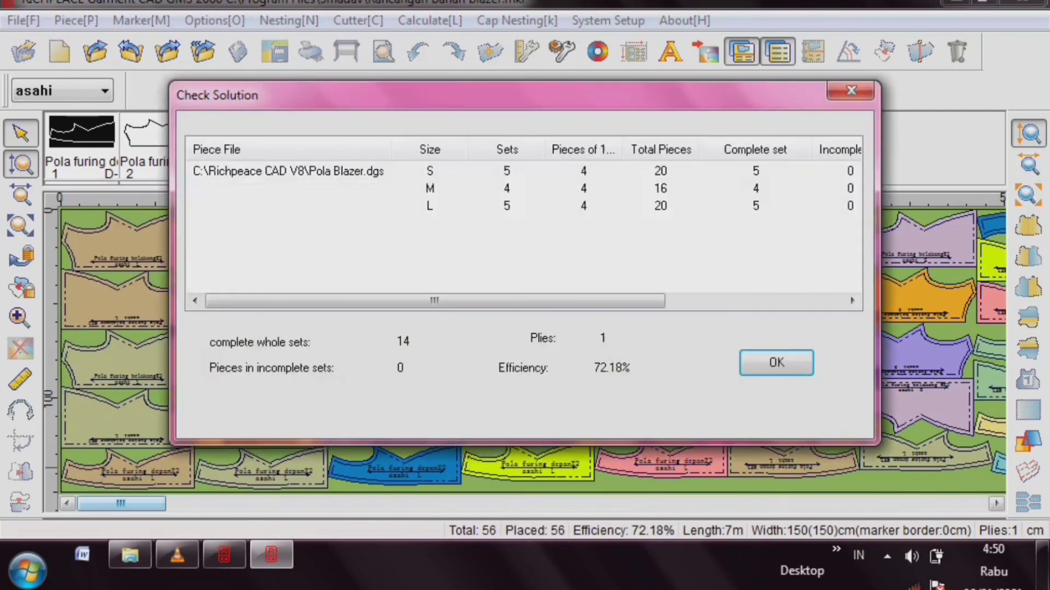
pyautogui.press('Return')
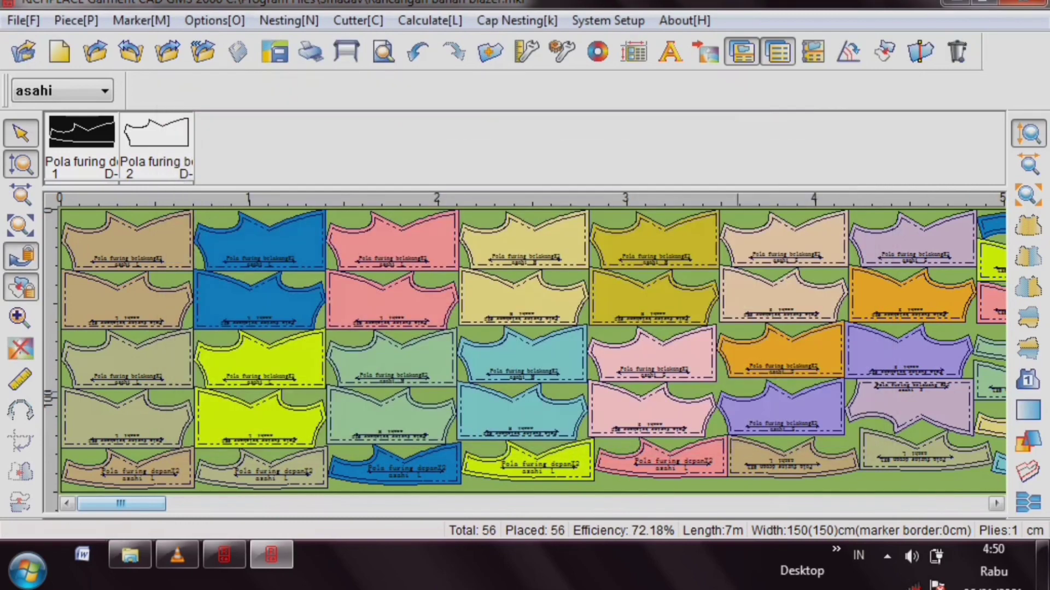
pyautogui.moveTo(121, 503)
pyautogui.mouseDown()
pyautogui.moveTo(240, 504)
pyautogui.moveTo(230, 503)
pyautogui.mouseUp()
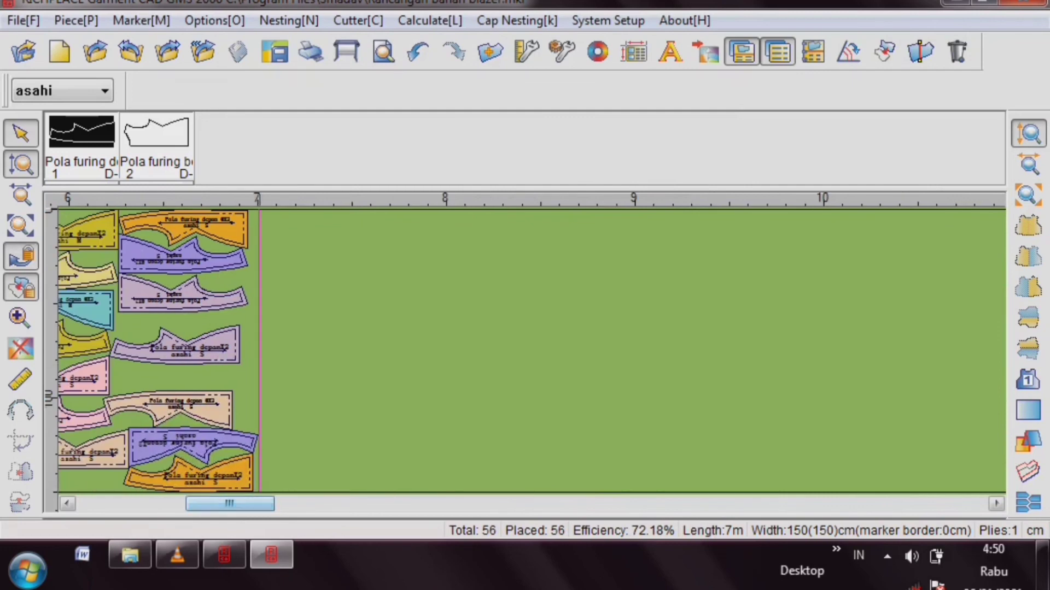